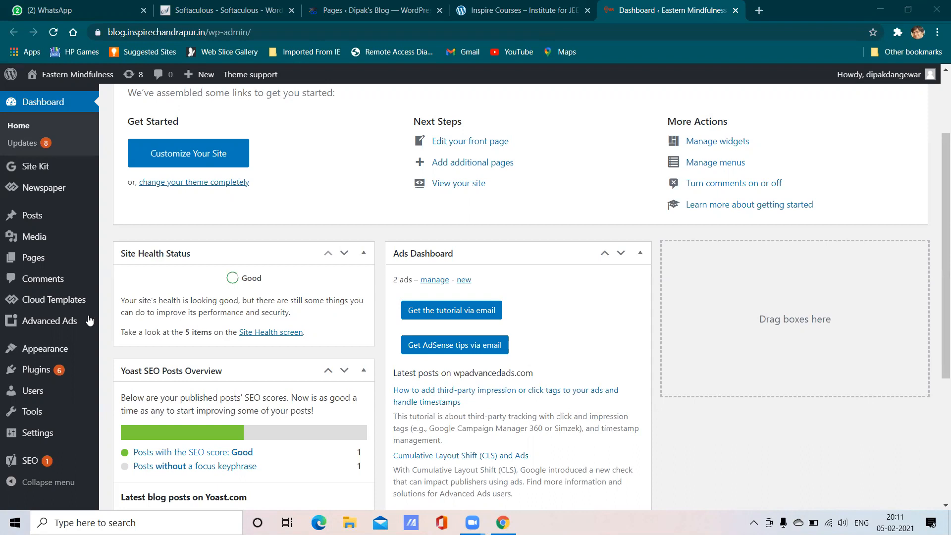
# - Open the page for adding plugins on blog.inspirechandrapur.in and search the plugin directory for "seo"
pyautogui.moveTo(74, 371)
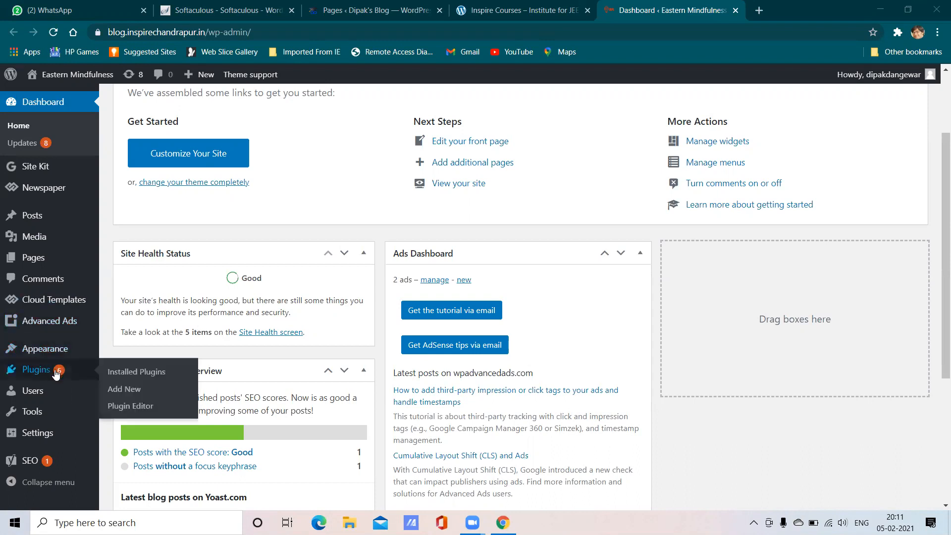
pyautogui.click(129, 391)
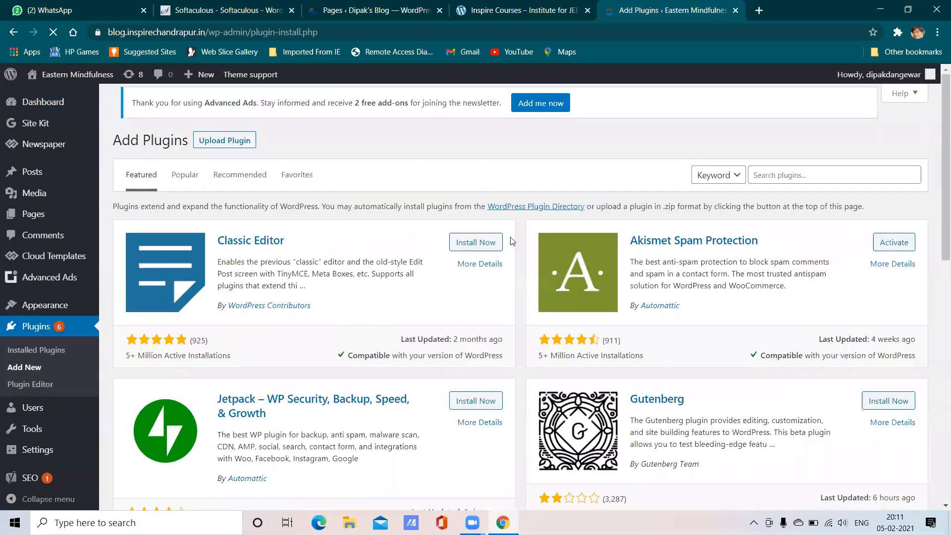
pyautogui.click(778, 178)
pyautogui.write('s')
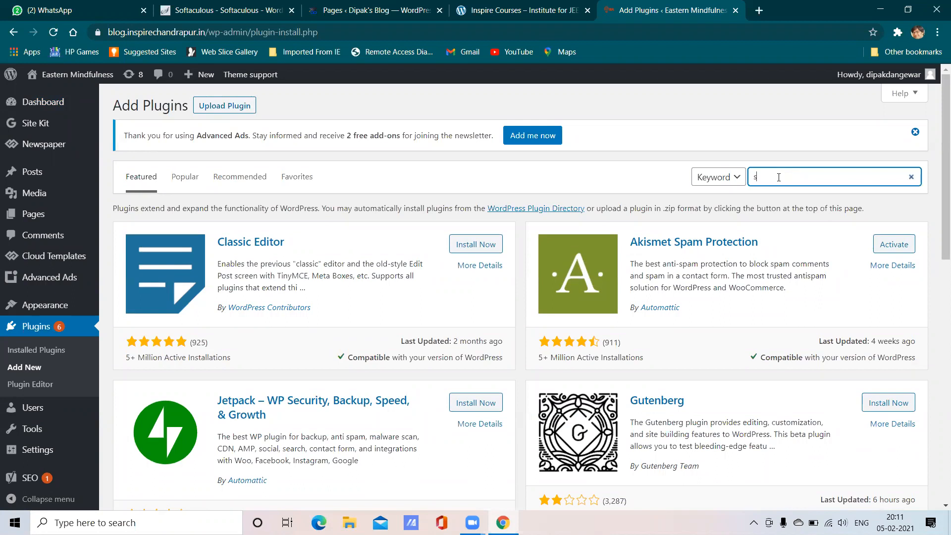
pyautogui.write('eo')
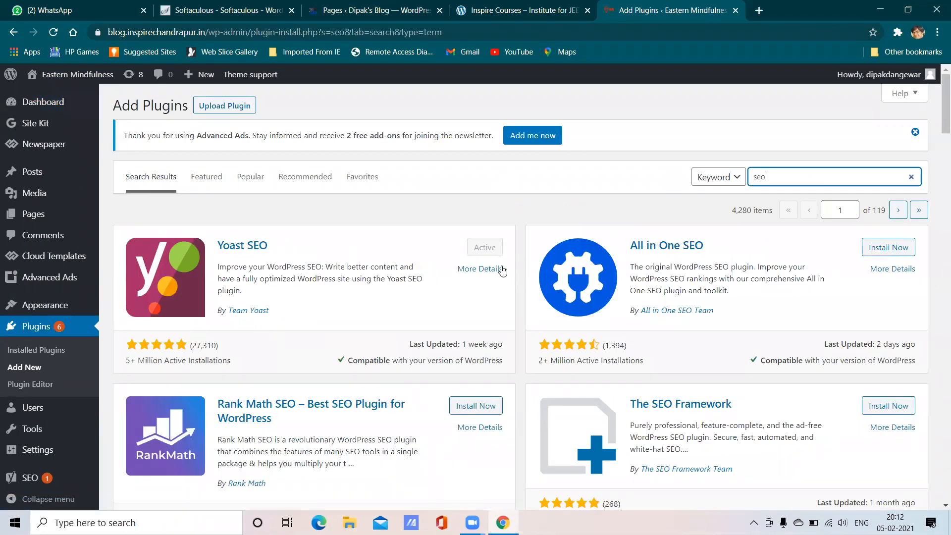
# - Switch to Softaculous and open the WordPress admin of the akb.inspirechandrapur.in installation from the current installations
pyautogui.click(365, 4)
pyautogui.click(656, 4)
pyautogui.click(537, 5)
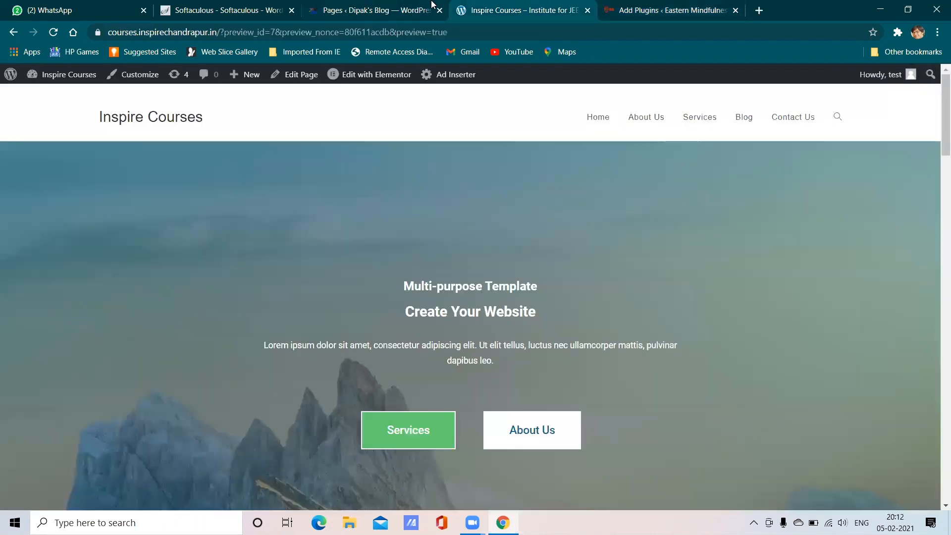
pyautogui.click(364, 4)
pyautogui.click(233, 6)
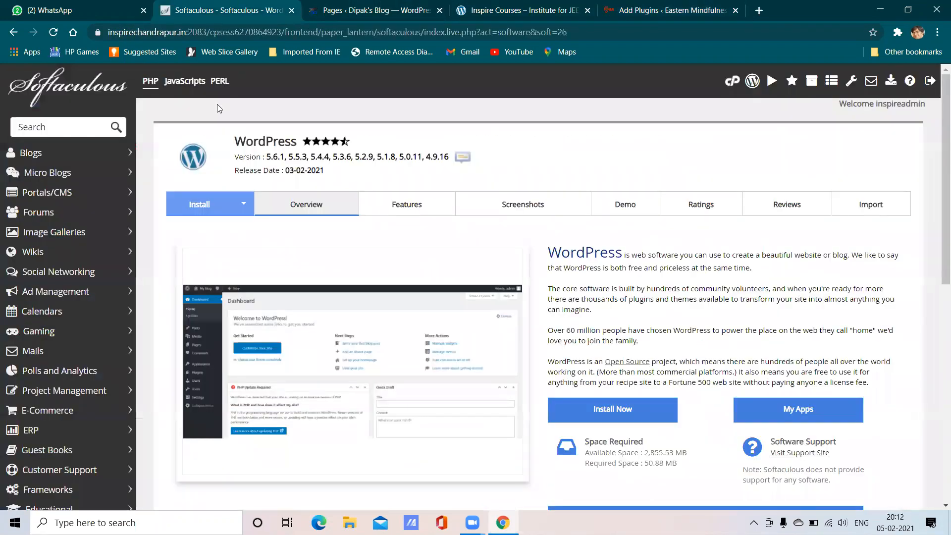
pyautogui.scroll(-9, 424, 282)
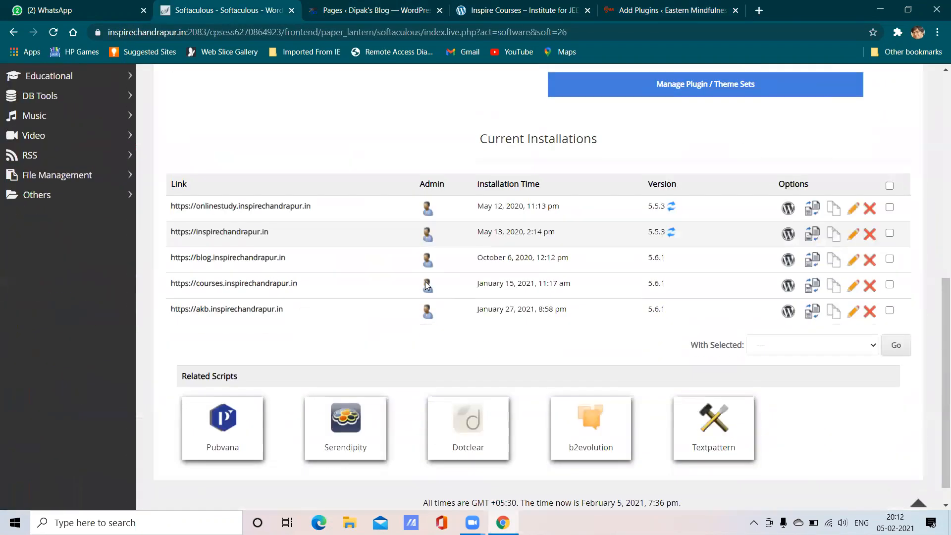
pyautogui.click(426, 316)
# - Check the open site tabs against each other and close the duplicate akb.inspirechandrapur.in dashboard
pyautogui.click(606, 3)
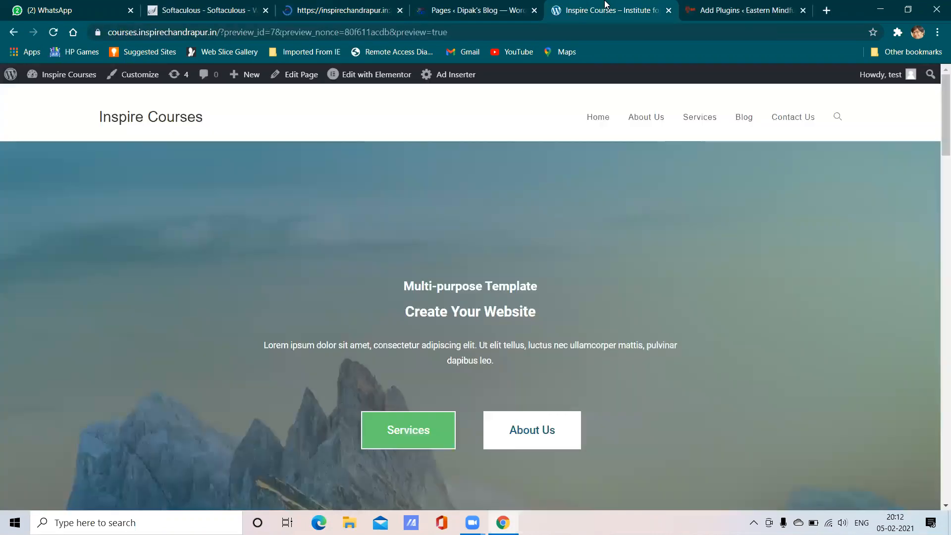
pyautogui.click(715, 6)
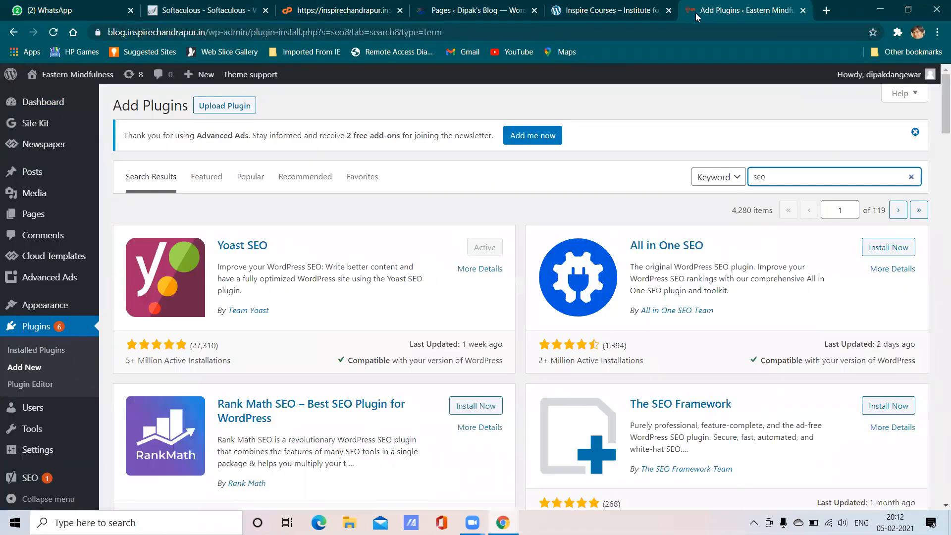
pyautogui.click(618, 4)
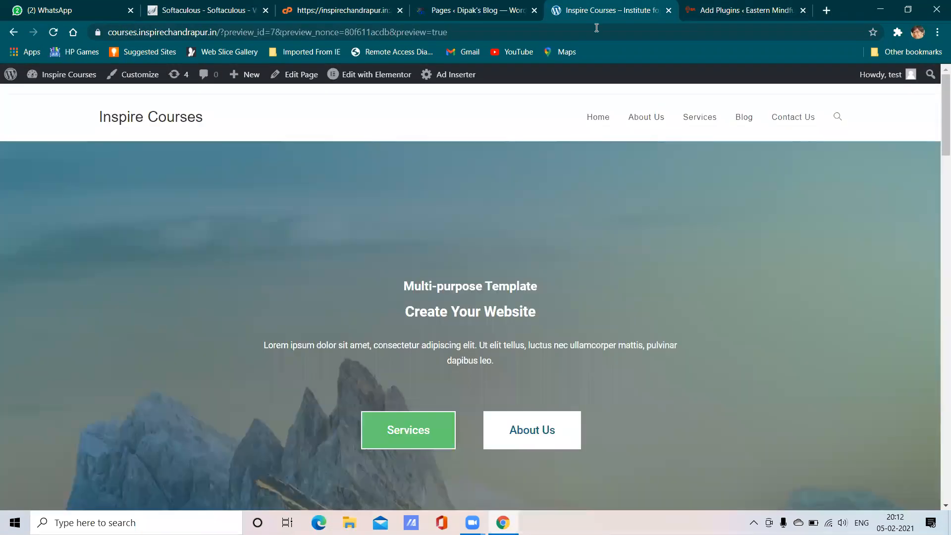
pyautogui.click(708, 4)
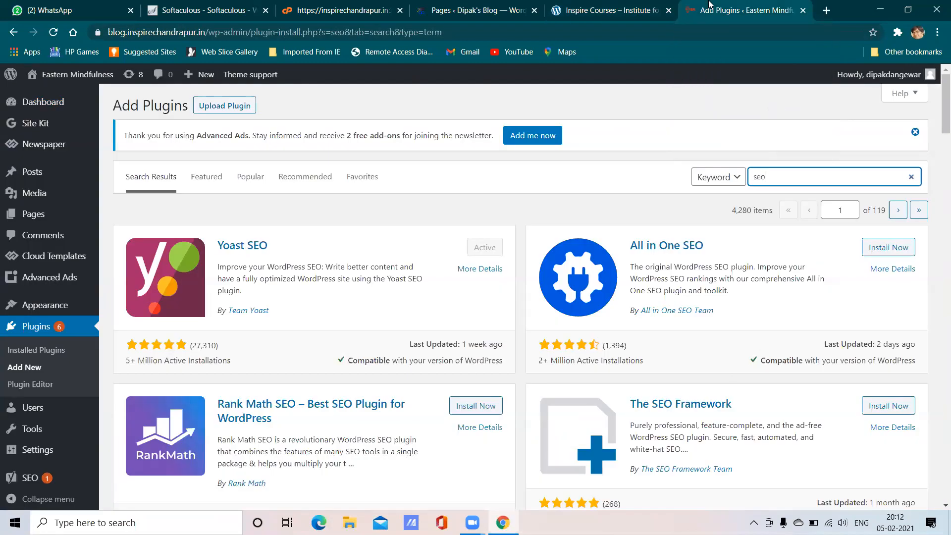
pyautogui.click(621, 6)
pyautogui.click(352, 7)
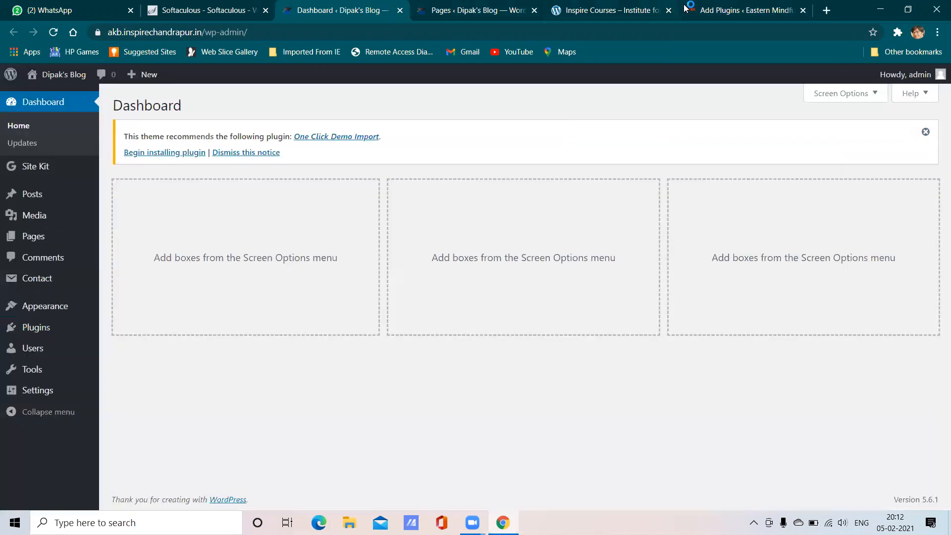
pyautogui.click(687, 7)
pyautogui.click(620, 7)
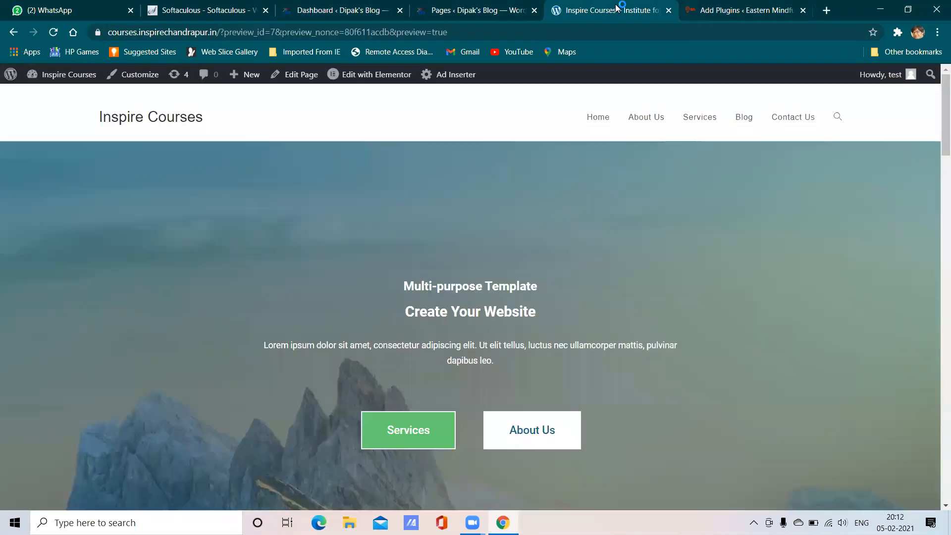
pyautogui.click(485, 7)
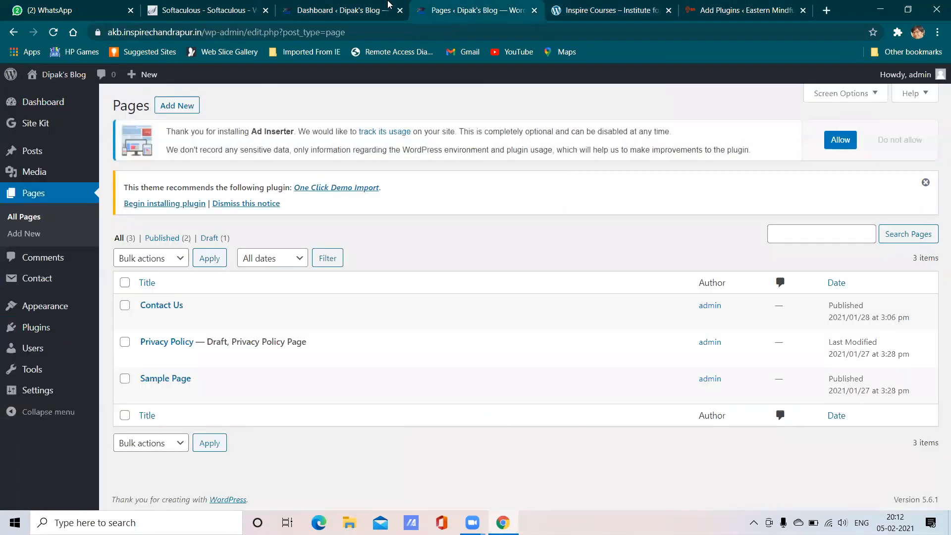
pyautogui.click(381, 6)
pyautogui.click(454, 6)
pyautogui.click(348, 6)
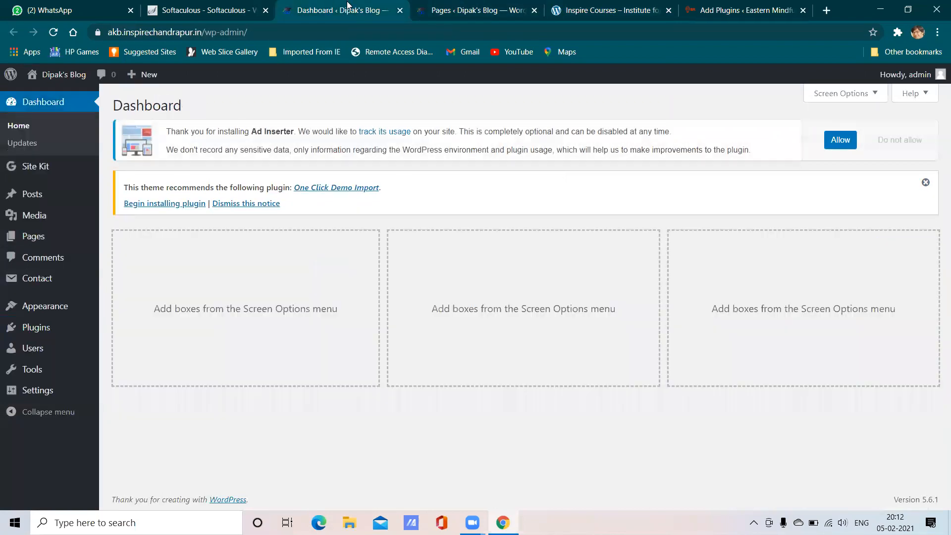
pyautogui.click(400, 10)
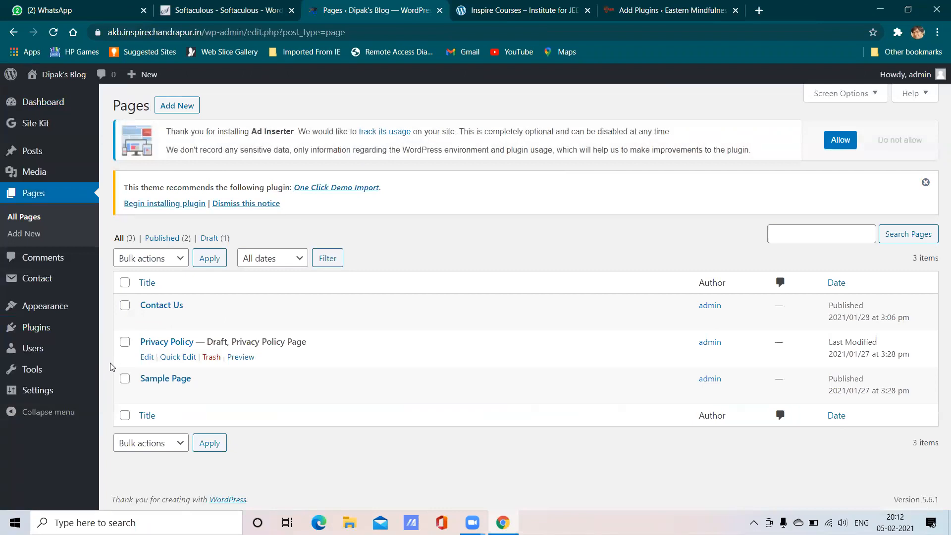
# - Open the page for adding plugins on akb.inspirechandrapur.in and search the plugin directory for "seo"
pyautogui.click(119, 346)
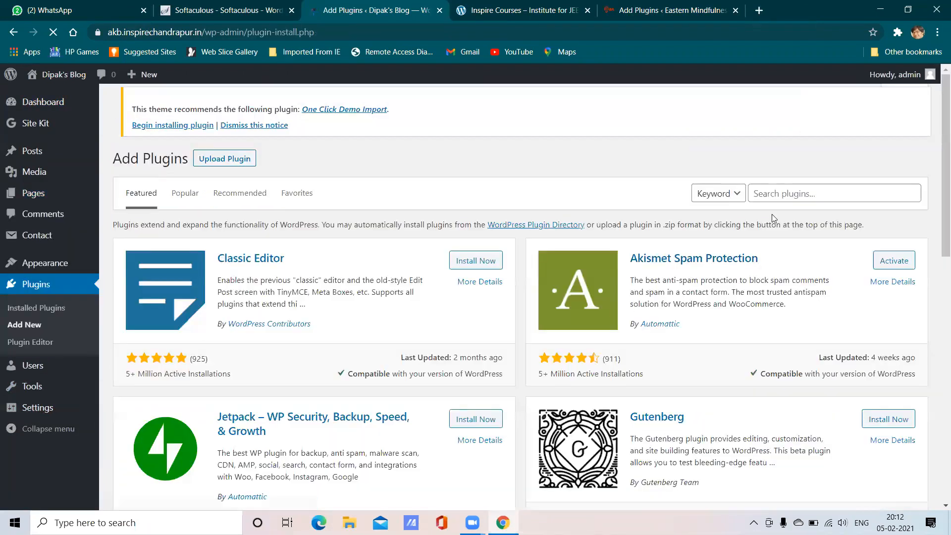
pyautogui.click(784, 194)
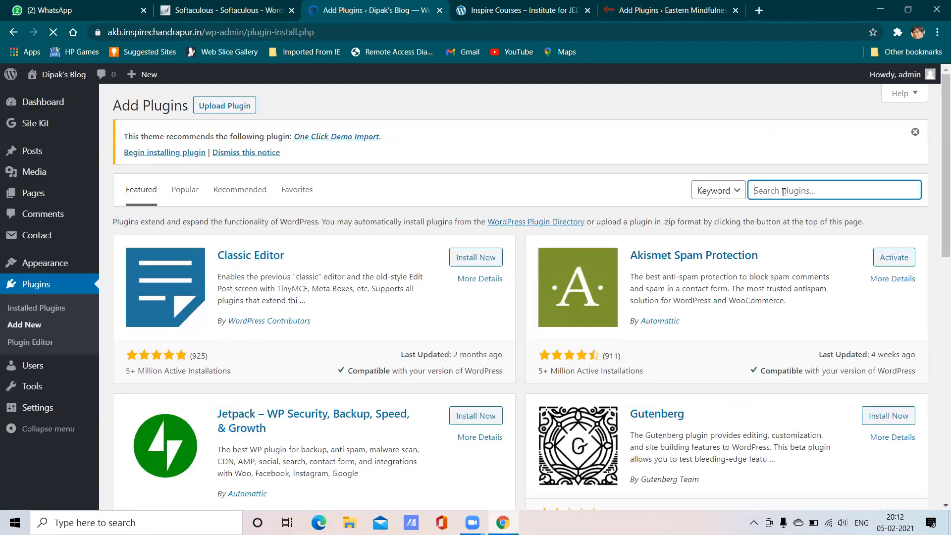
pyautogui.write('seo')
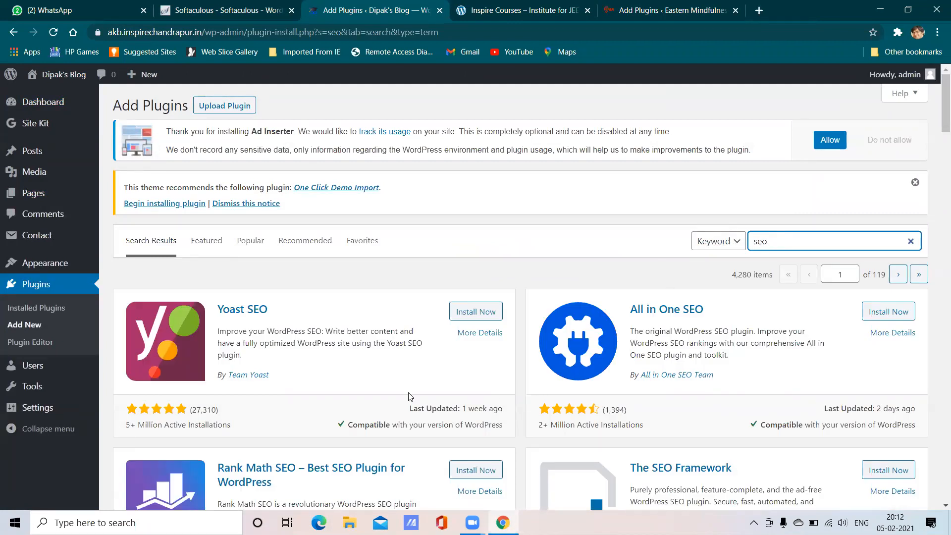
# - Examine the first SEO plugin results, including the WordPress compatibility and last update date of Yoast SEO
pyautogui.scroll(-1, 409, 396)
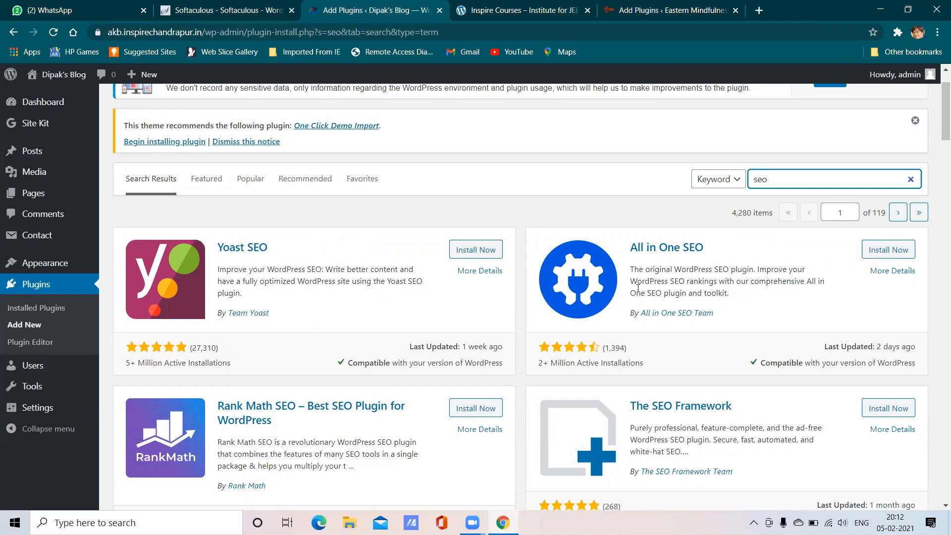
pyautogui.scroll(-3, 634, 288)
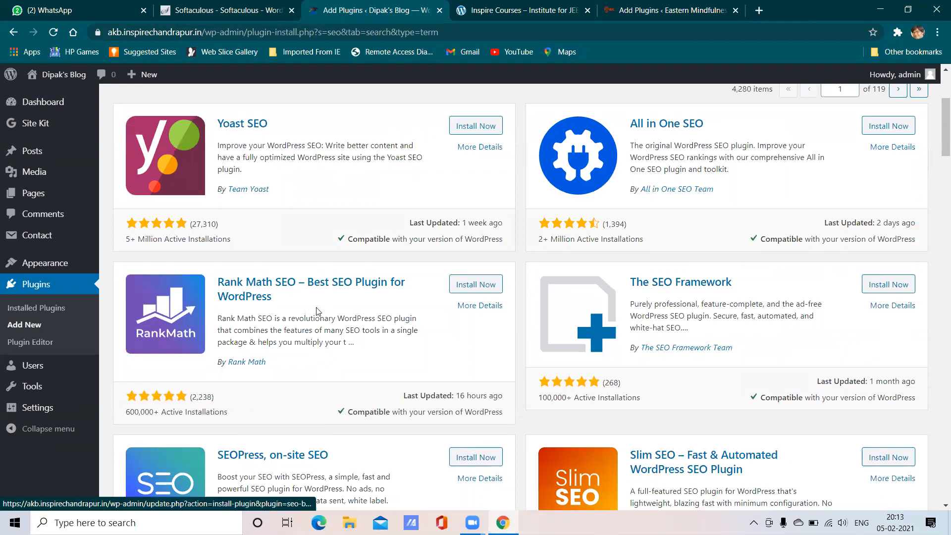
pyautogui.scroll(-1, 287, 317)
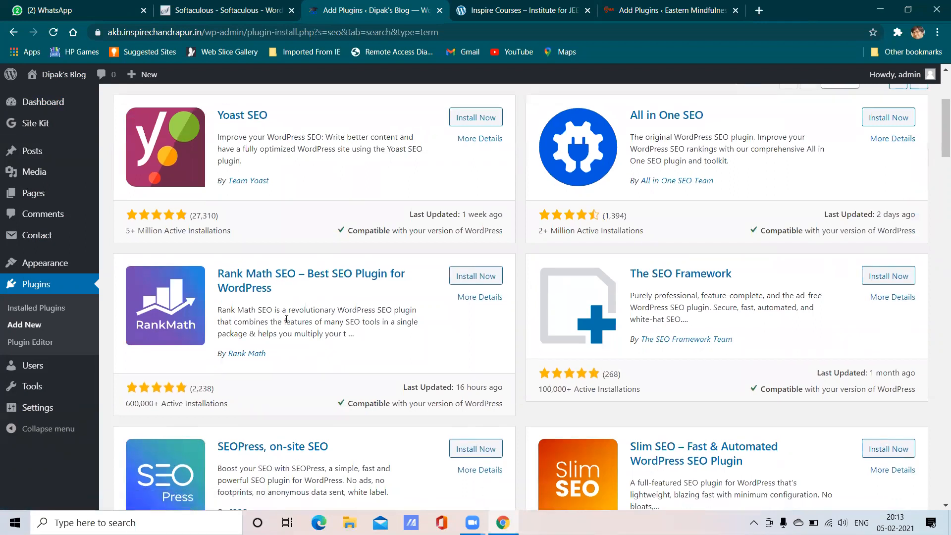
pyautogui.scroll(3, 445, 293)
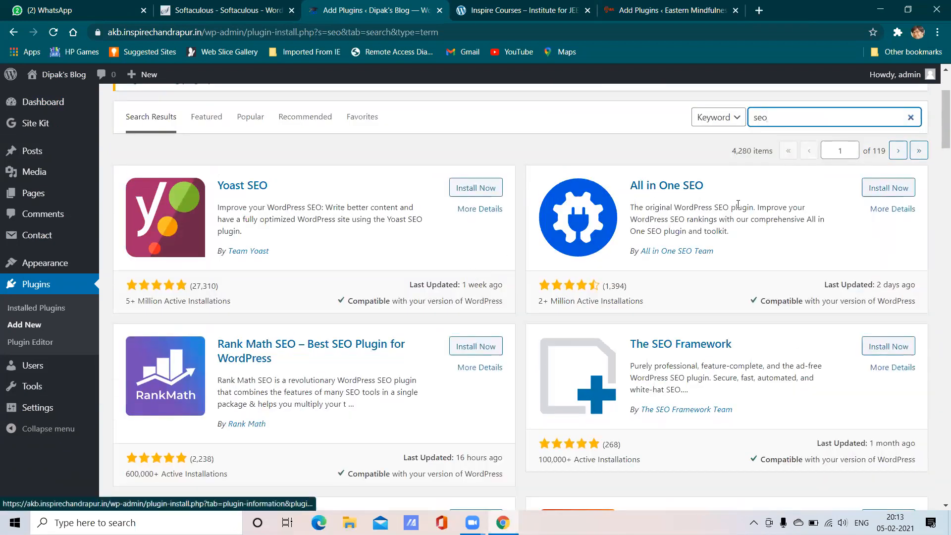
pyautogui.scroll(-1, 297, 297)
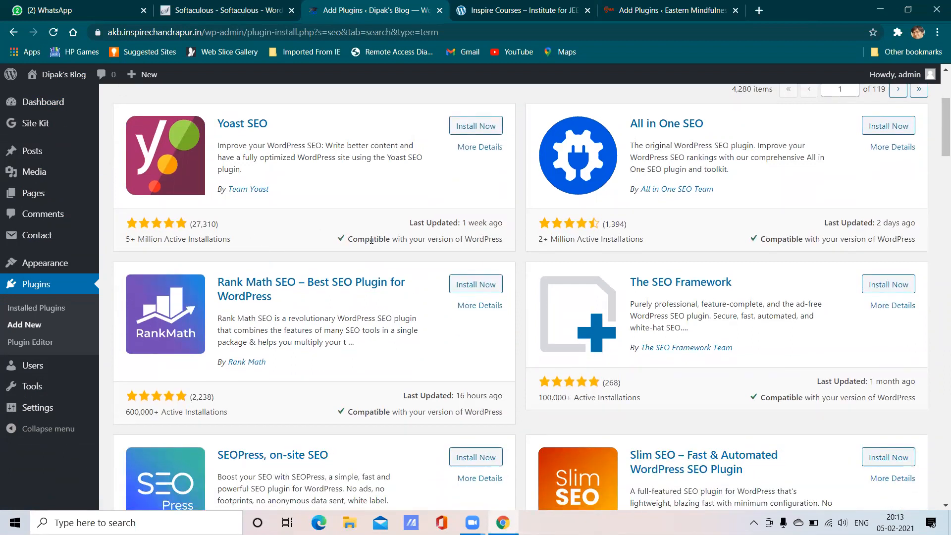
pyautogui.moveTo(500, 237); pyautogui.dragTo(380, 236)
pyautogui.click(341, 239)
pyautogui.moveTo(505, 222); pyautogui.dragTo(455, 219)
pyautogui.click(454, 219)
# - Review Rank Math SEO and the other SEO plugins further down the results, and return to Yoast SEO
pyautogui.scroll(-1, 246, 294)
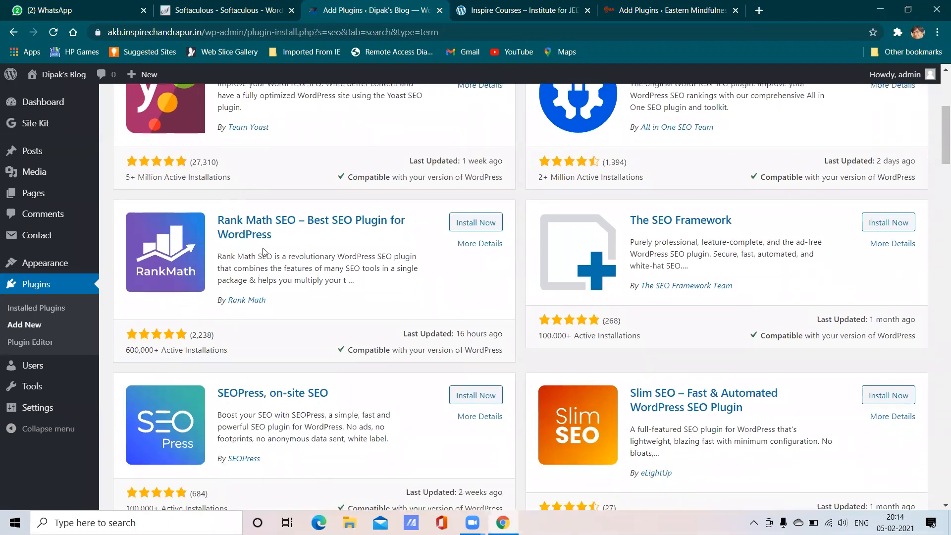
pyautogui.scroll(1, 313, 268)
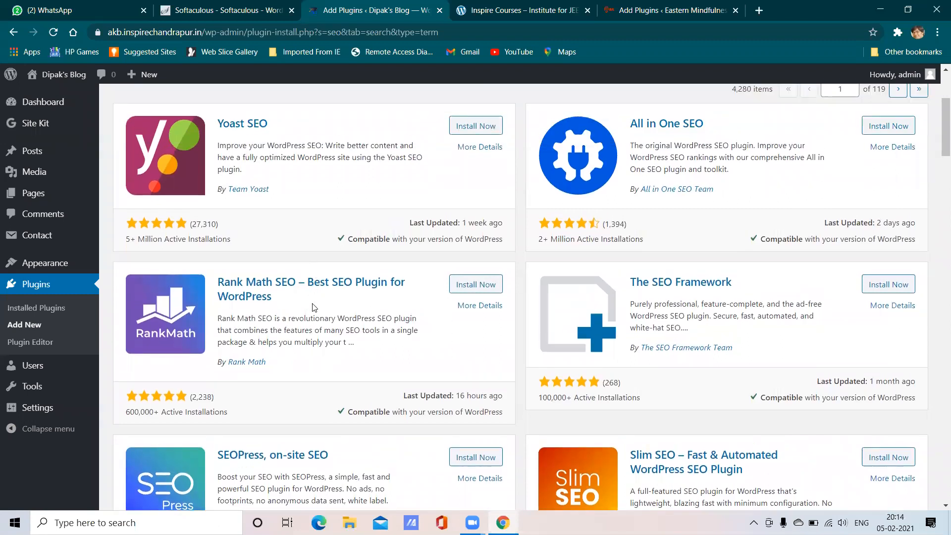
pyautogui.scroll(-1, 313, 312)
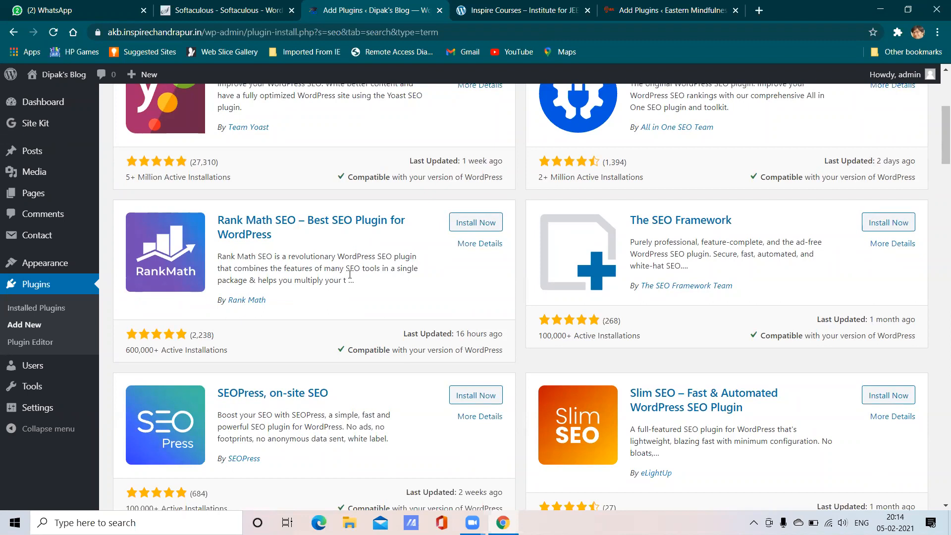
pyautogui.scroll(1, 349, 274)
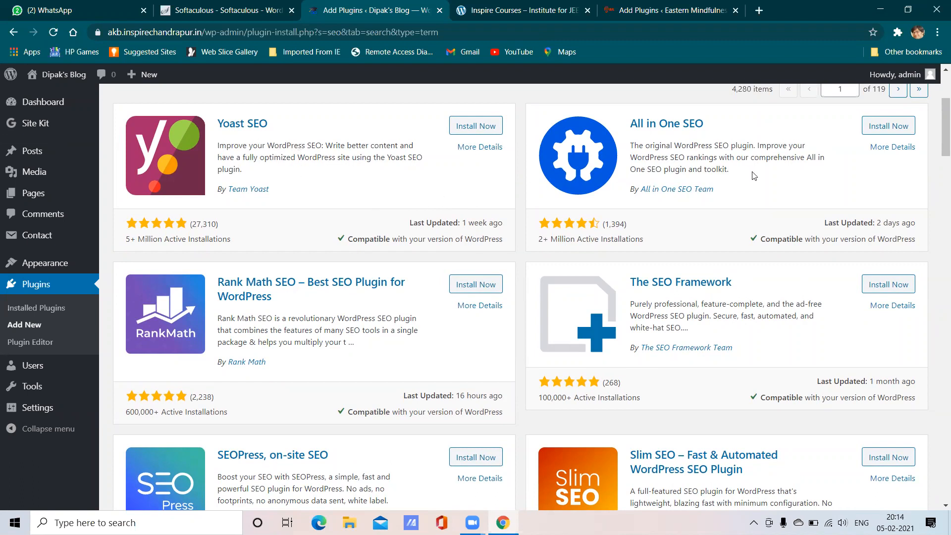
pyautogui.scroll(-4, 739, 216)
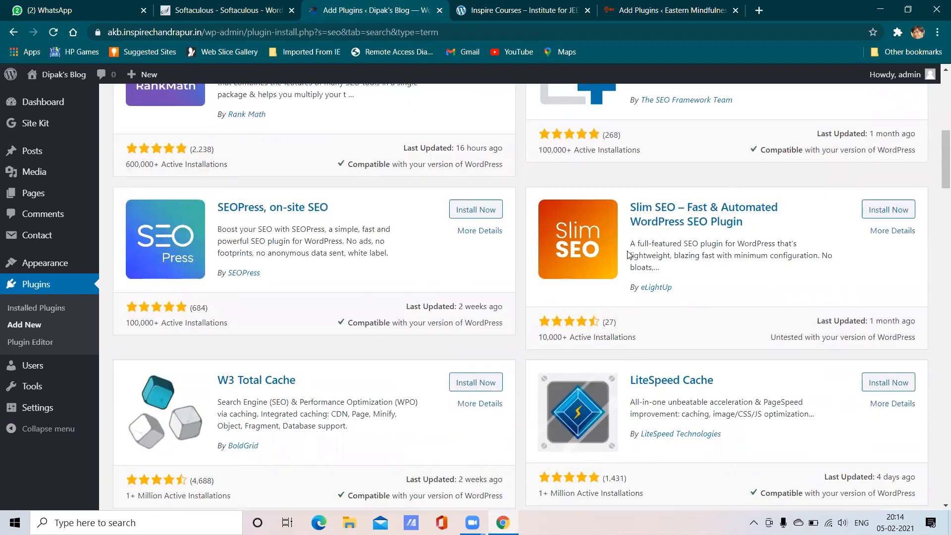
pyautogui.scroll(-4, 628, 255)
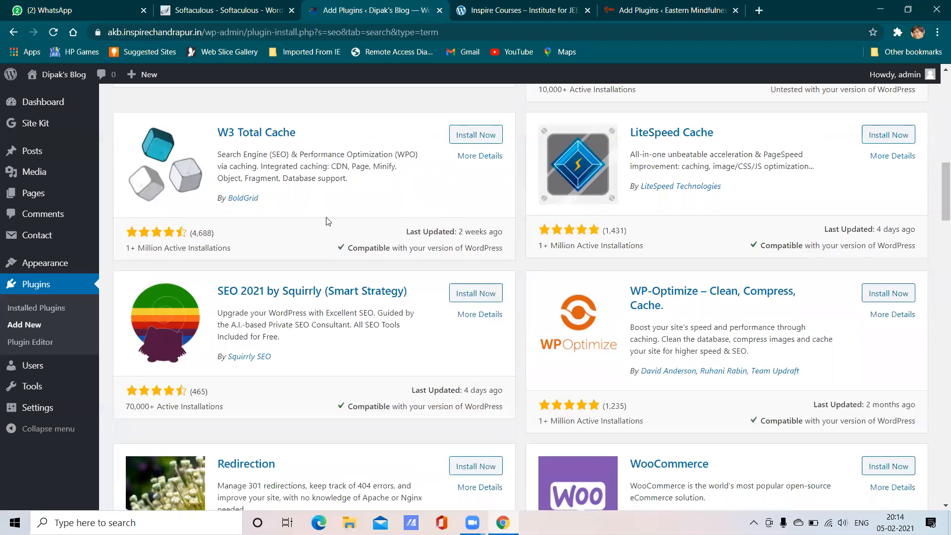
pyautogui.scroll(-5, 339, 287)
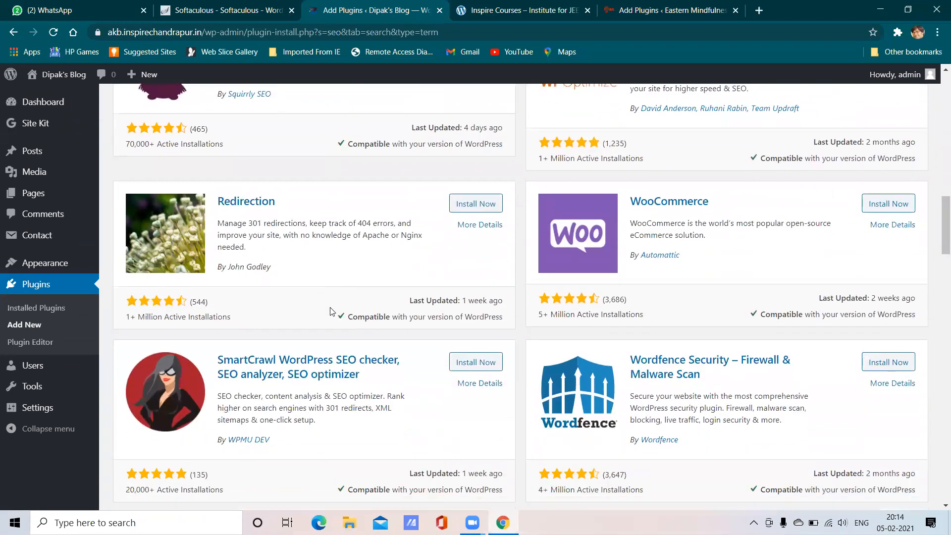
pyautogui.scroll(-3, 330, 308)
pyautogui.scroll(9, 330, 307)
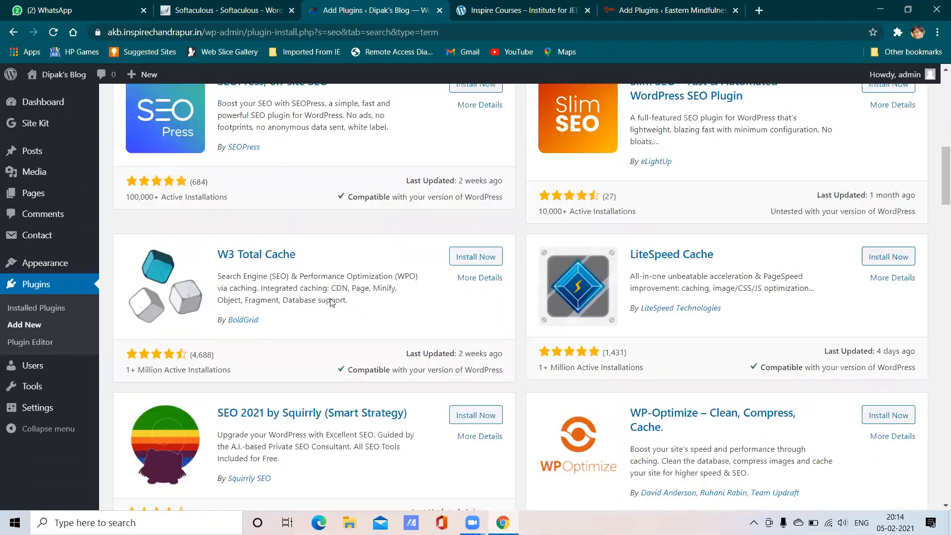
pyautogui.scroll(8, 318, 278)
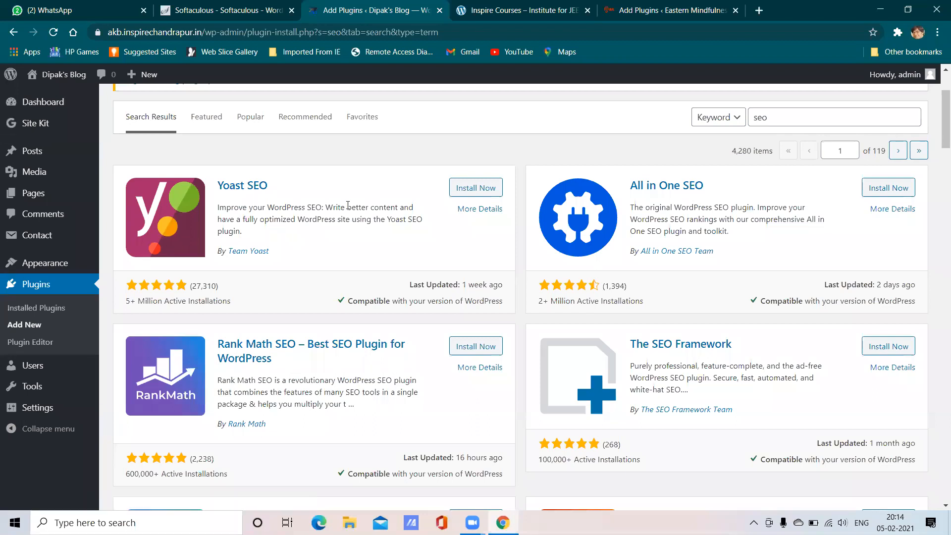
# - Install the Yoast SEO plugin and activate it on the site
pyautogui.click(480, 190)
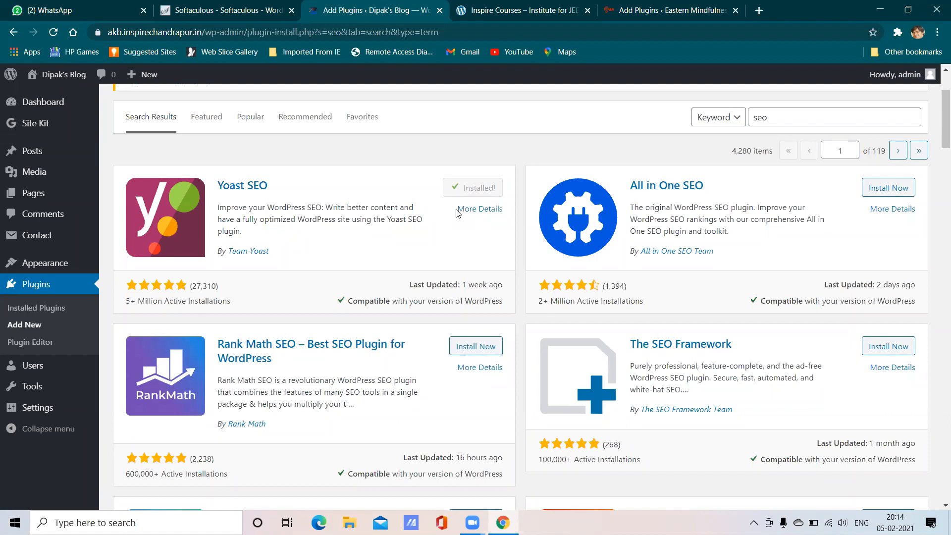
pyautogui.click(482, 191)
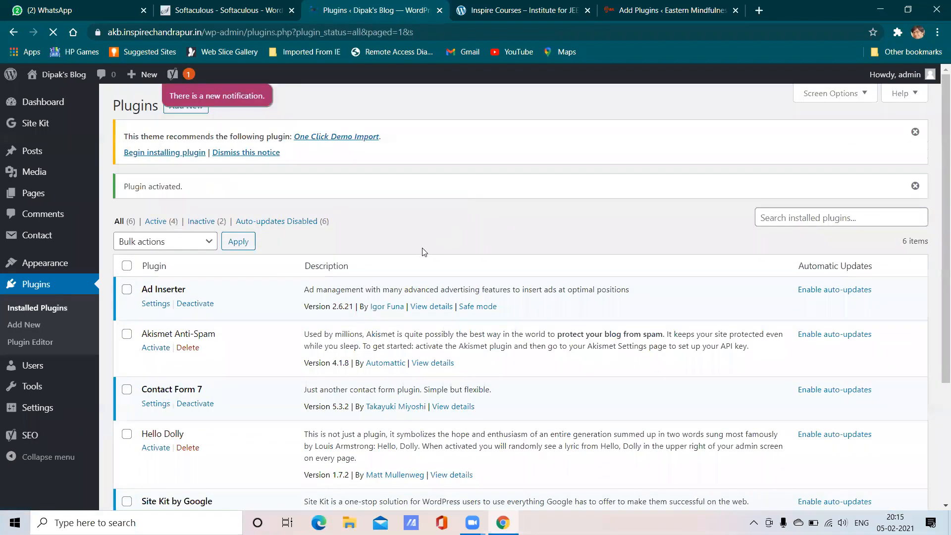
# - Open the general settings of Yoast SEO and start its configuration wizard for first-time SEO configuration
pyautogui.scroll(-3, 384, 306)
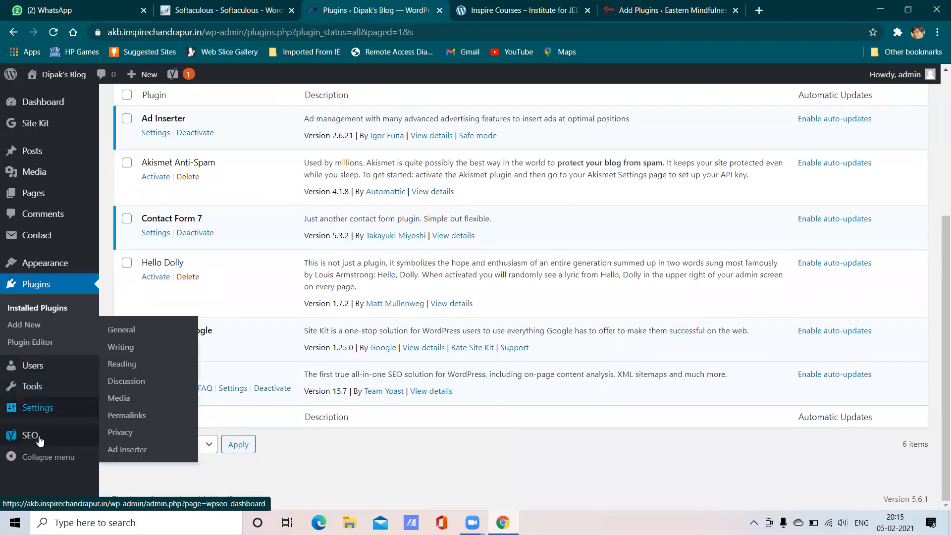
pyautogui.moveTo(37, 436)
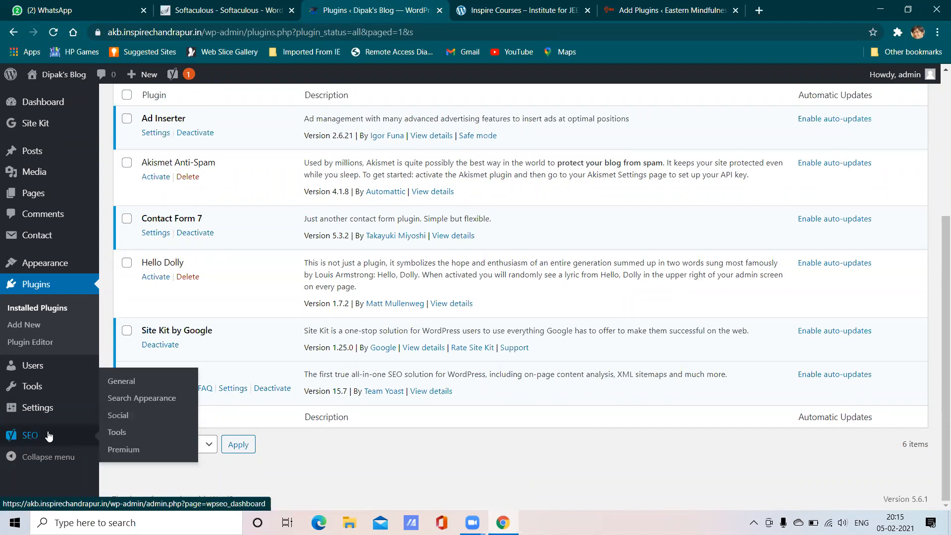
pyautogui.click(123, 386)
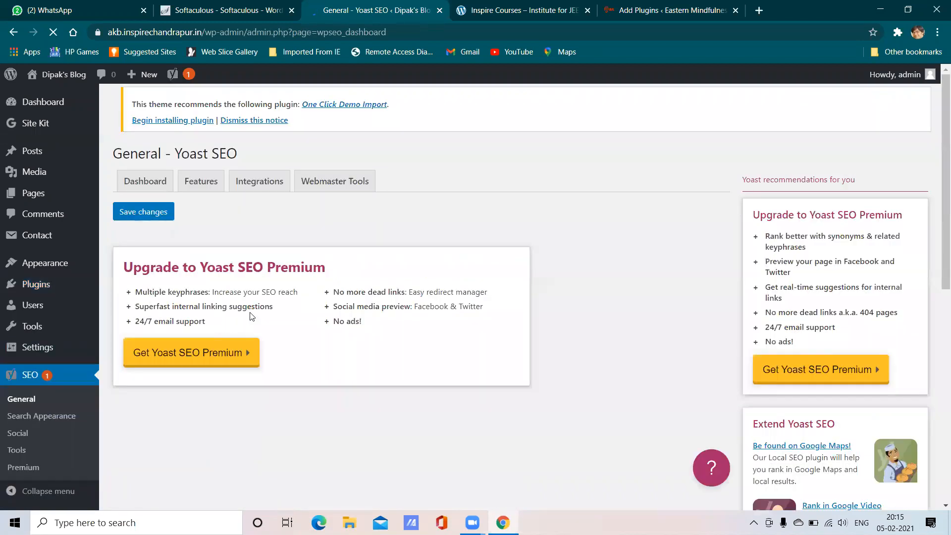
pyautogui.scroll(-5, 257, 284)
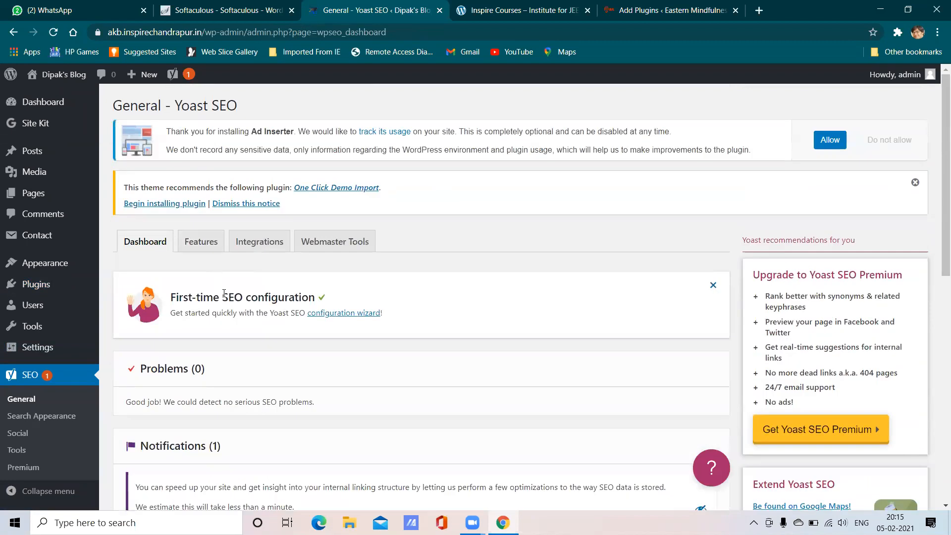
pyautogui.scroll(-2, 224, 293)
pyautogui.scroll(1, 224, 294)
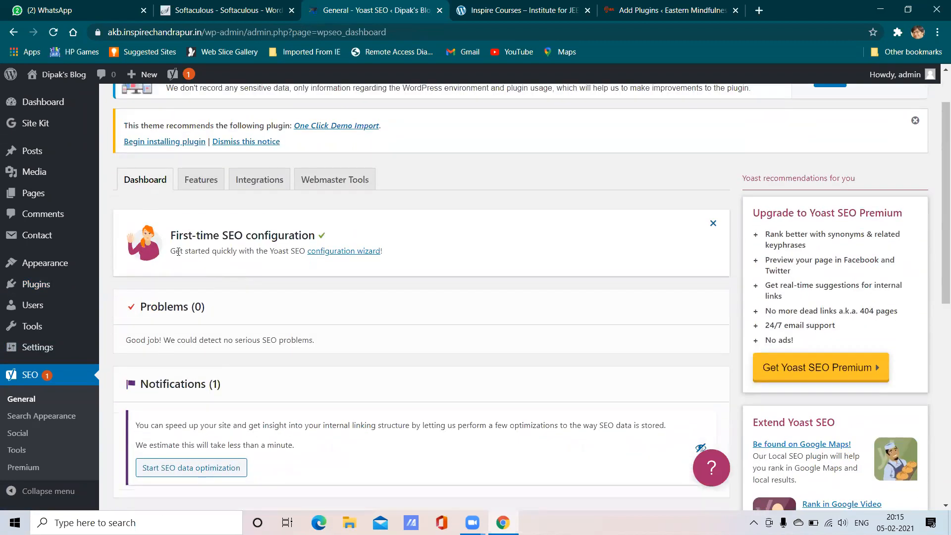
pyautogui.click(343, 251)
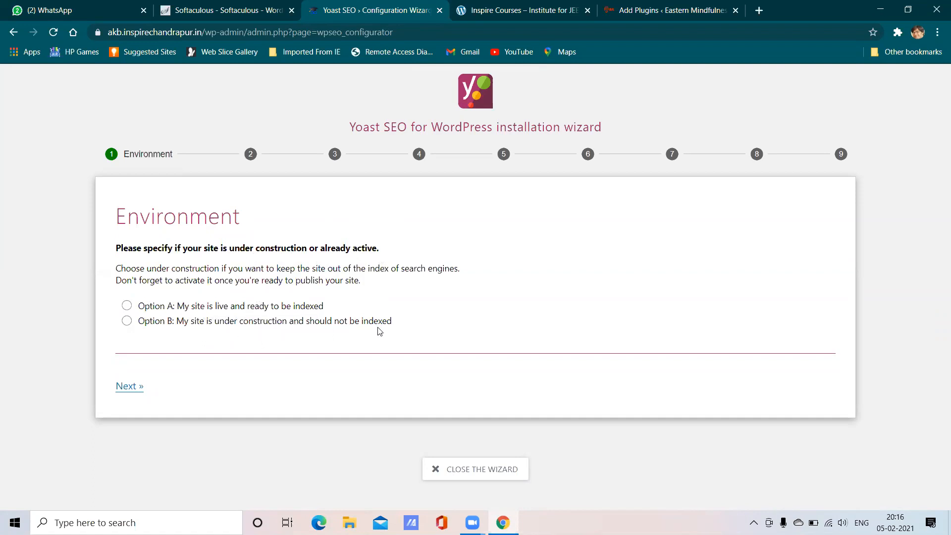
# - Specify that the site is live and ready to be indexed, and set the site type to a blog
pyautogui.click(128, 307)
pyautogui.click(127, 388)
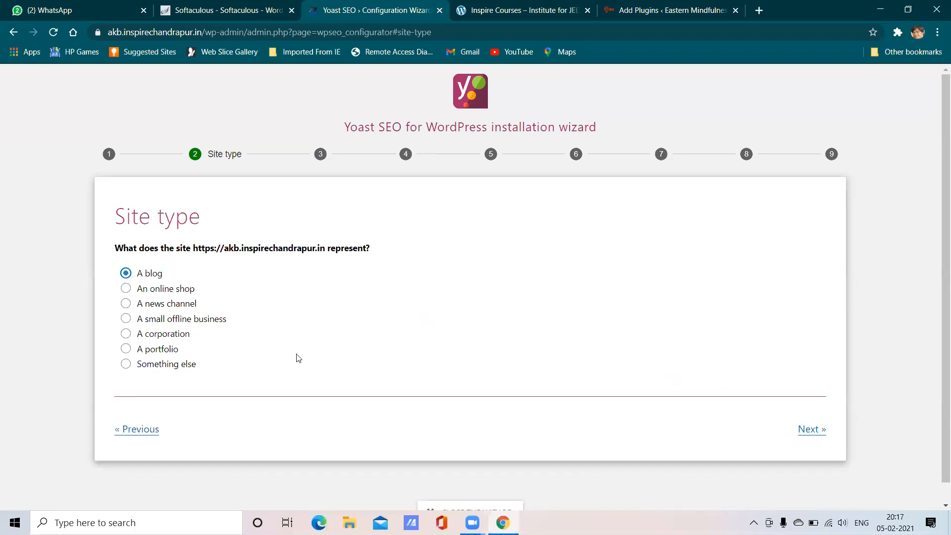
pyautogui.click(143, 336)
pyautogui.click(127, 277)
pyautogui.click(800, 428)
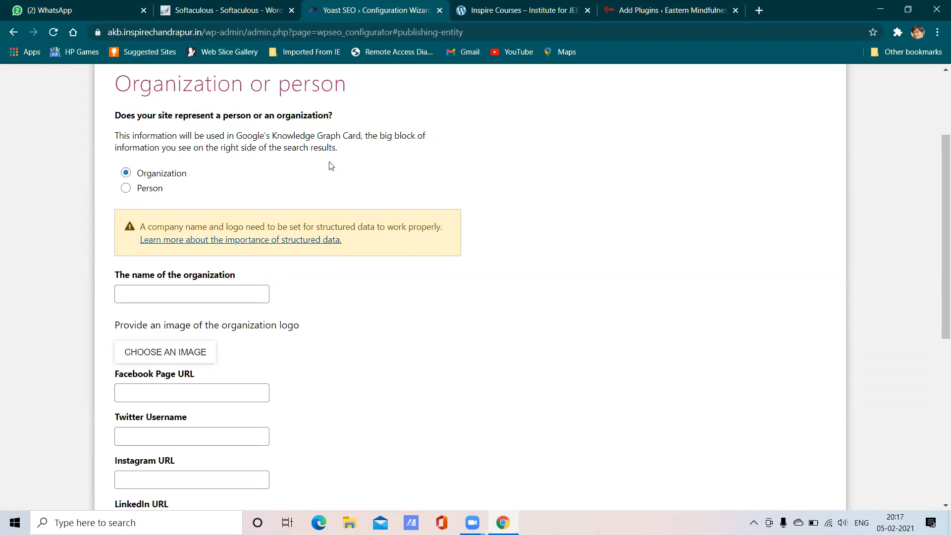
# - Return from the organization details to the site type question and set the site to represent a corporation
pyautogui.click(192, 300)
pyautogui.scroll(-4, 268, 314)
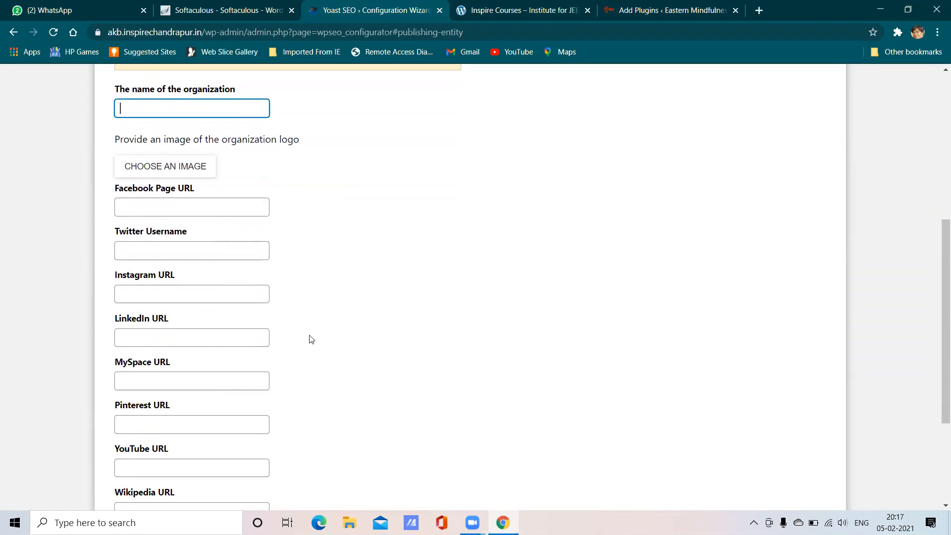
pyautogui.scroll(4, 309, 337)
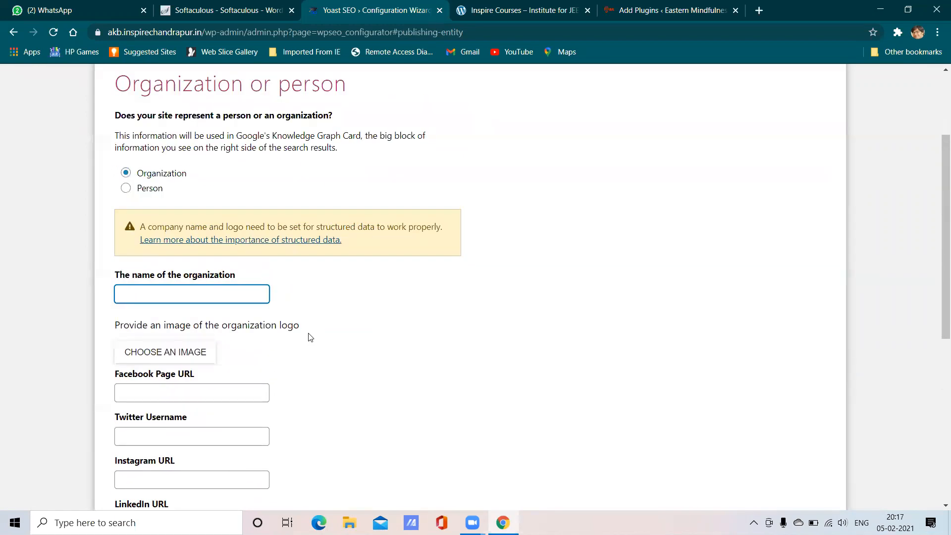
pyautogui.scroll(-1, 310, 337)
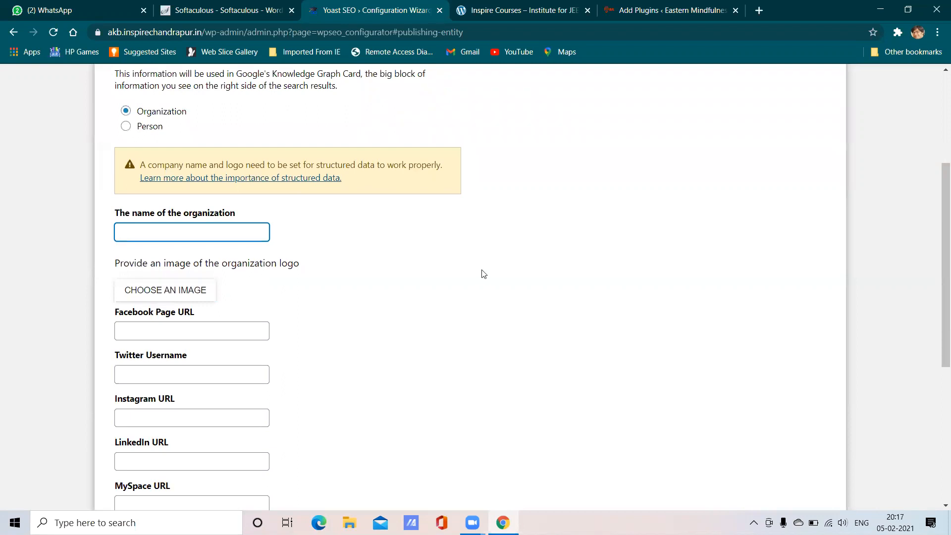
pyautogui.scroll(-6, 482, 272)
pyautogui.scroll(6, 484, 313)
pyautogui.scroll(-5, 484, 313)
pyautogui.click(127, 413)
pyautogui.click(127, 316)
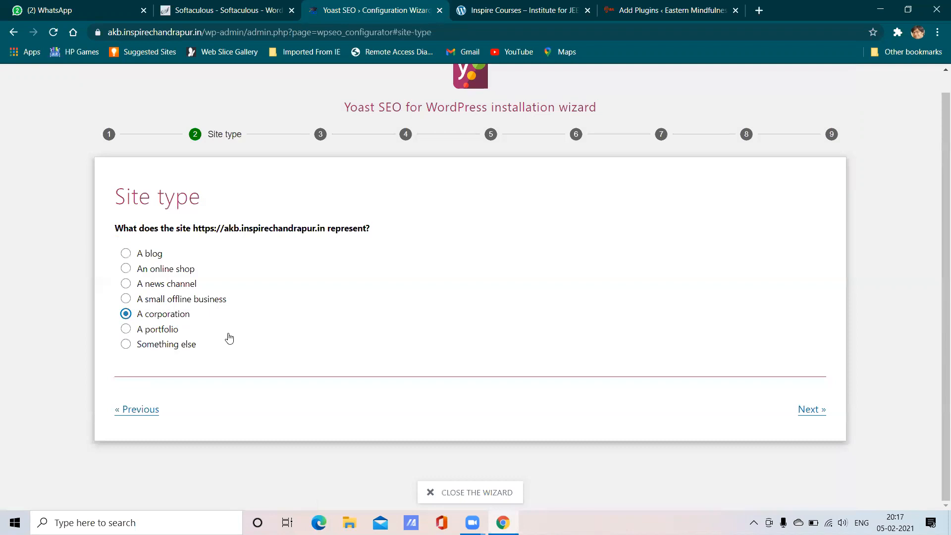
pyautogui.click(808, 410)
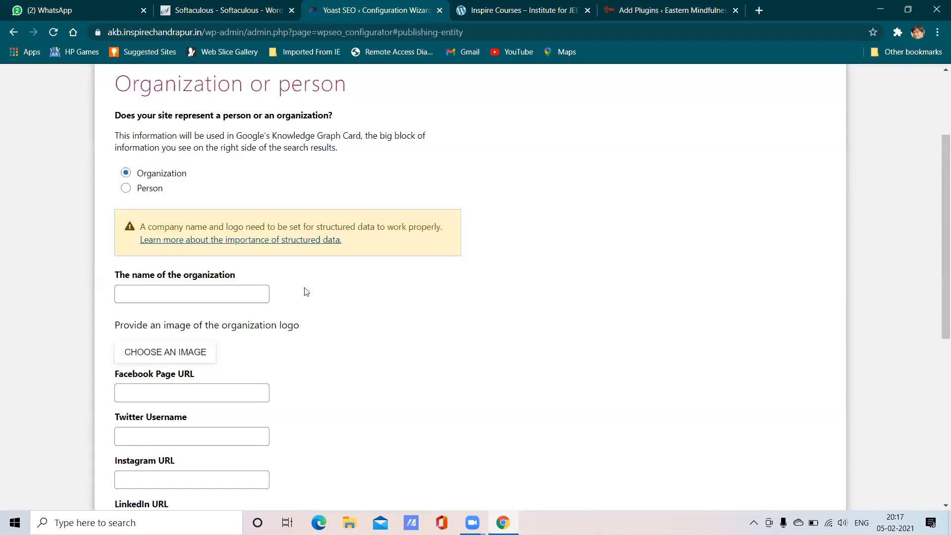
# - Name the organization AKB MEDIA and use AKAYBEE-ACADEMY-FAVICON-01-1.png from the media library as its logo
pyautogui.click(174, 296)
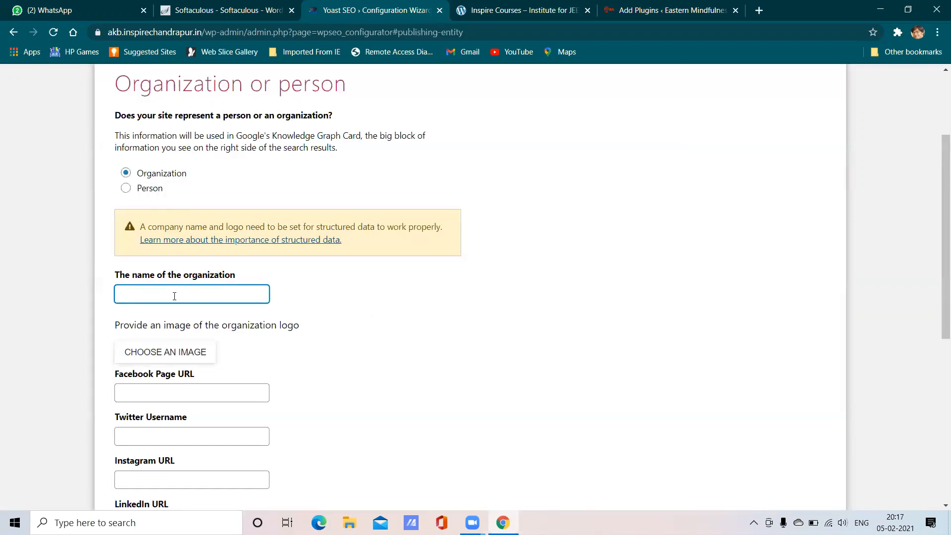
pyautogui.write('A')
pyautogui.write('KB MEDia')
pyautogui.write('A')
pyautogui.click(191, 352)
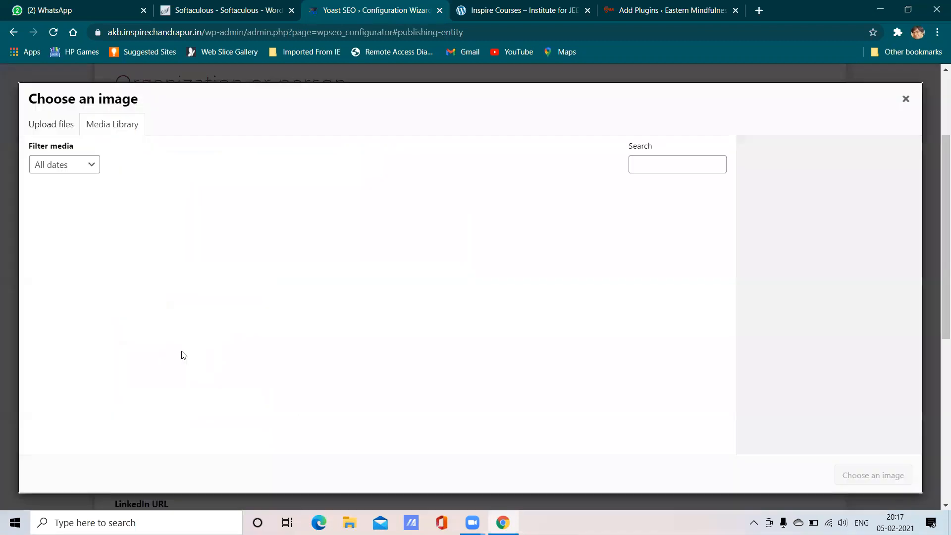
pyautogui.click(254, 336)
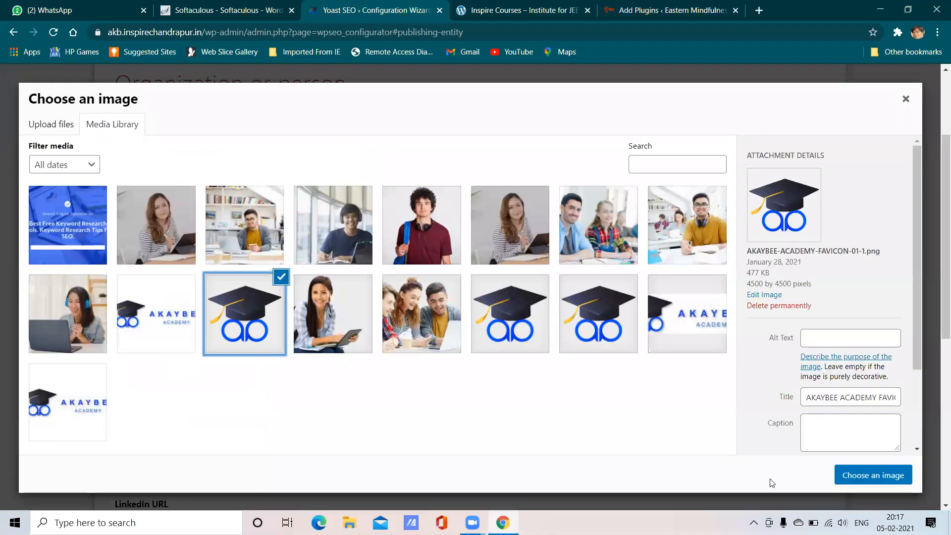
pyautogui.click(887, 477)
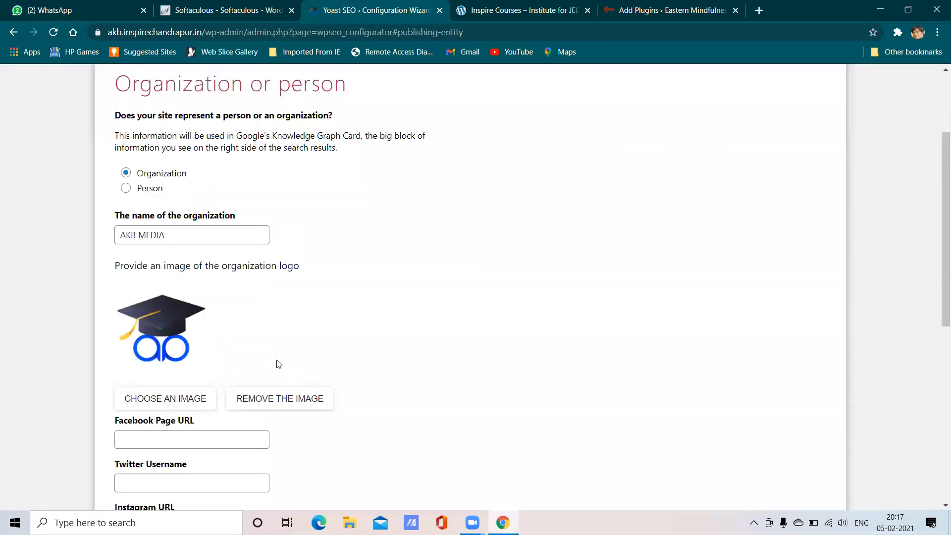
pyautogui.scroll(-2, 287, 340)
pyautogui.click(203, 322)
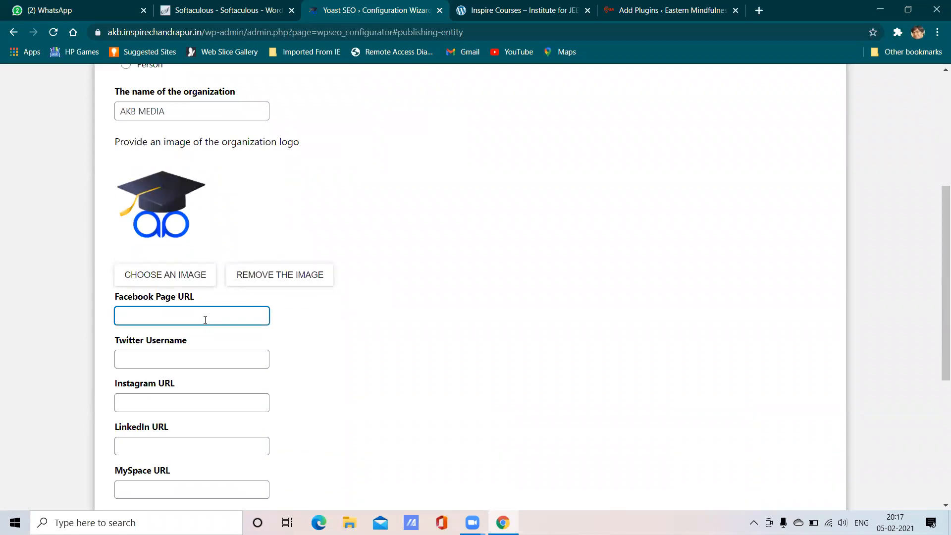
pyautogui.write('www.facebook.com/akbme')
pyautogui.write('dia')
pyautogui.click(220, 361)
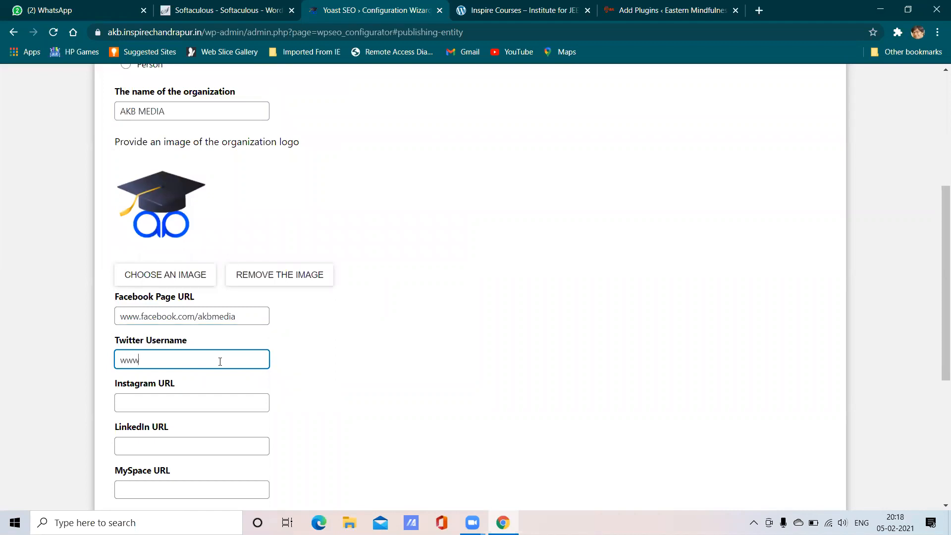
pyautogui.write('www.twitter.com/akbmedia')
# - Leave the remaining social profile URLs empty and continue to the search engine visibility settings
pyautogui.click(219, 406)
pyautogui.scroll(-4, 217, 384)
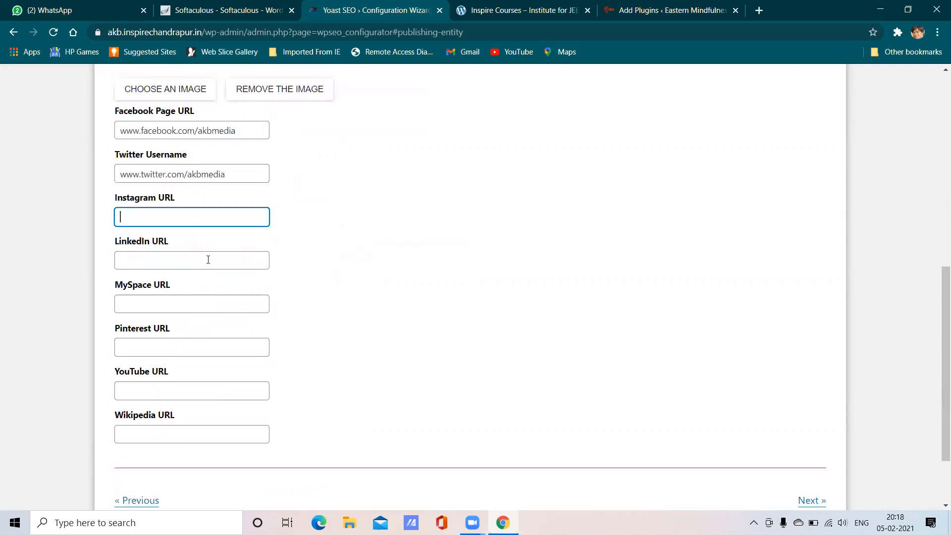
pyautogui.scroll(-1, 250, 290)
pyautogui.scroll(4, 200, 283)
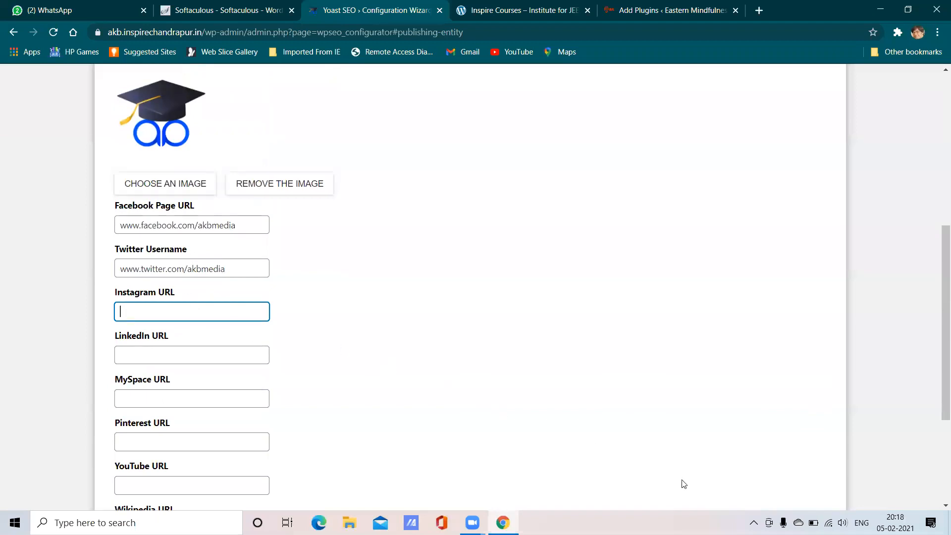
pyautogui.scroll(-3, 686, 451)
pyautogui.click(800, 411)
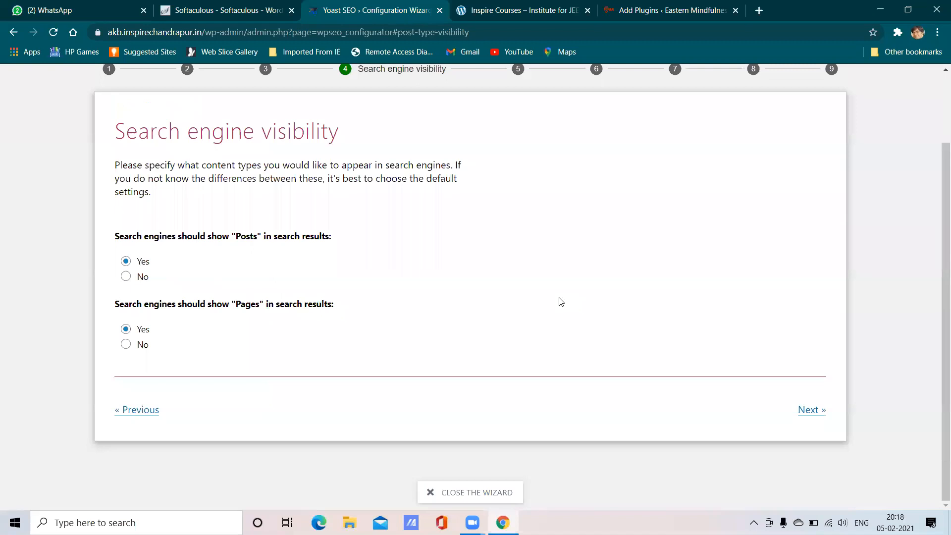
# - Keep posts and pages shown in search results, and specify that the site does not have multiple authors
pyautogui.scroll(1, 510, 303)
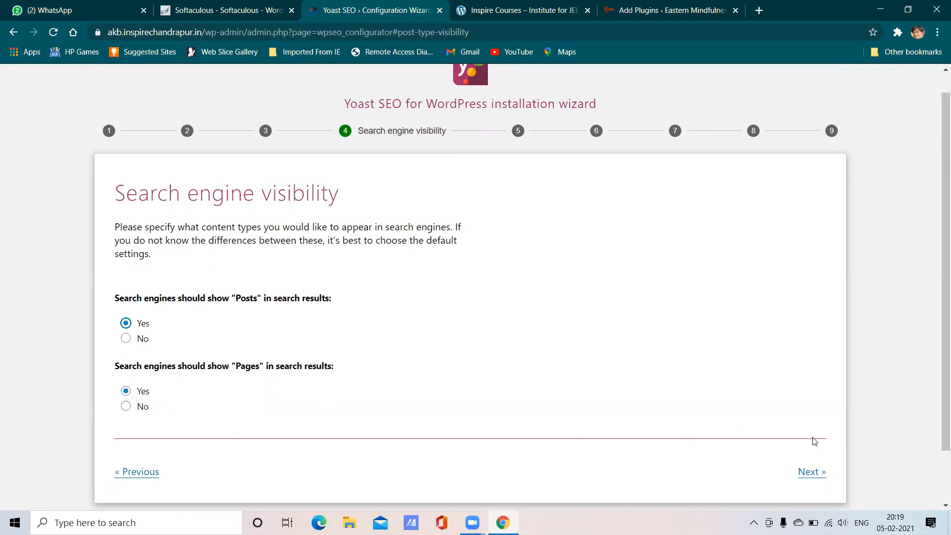
pyautogui.click(804, 474)
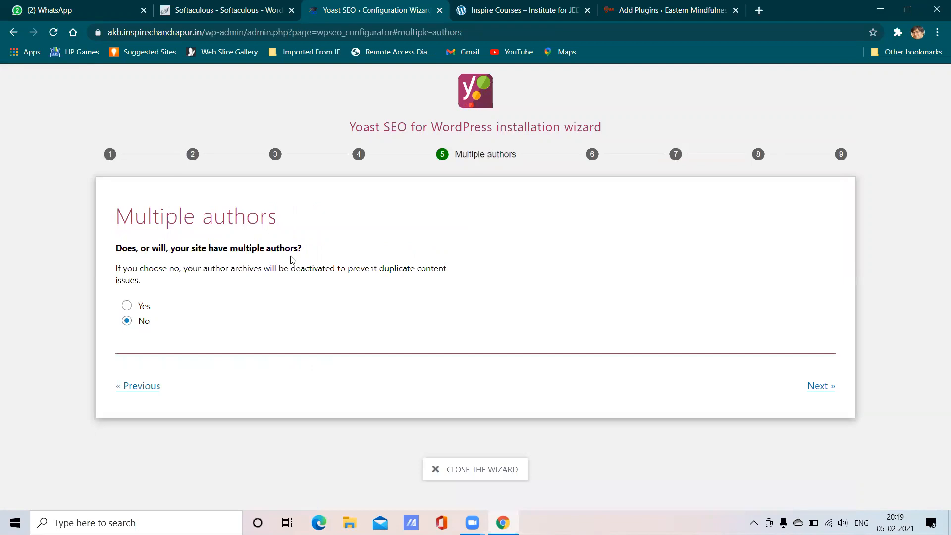
pyautogui.click(128, 321)
pyautogui.click(127, 306)
pyautogui.click(127, 322)
pyautogui.click(824, 386)
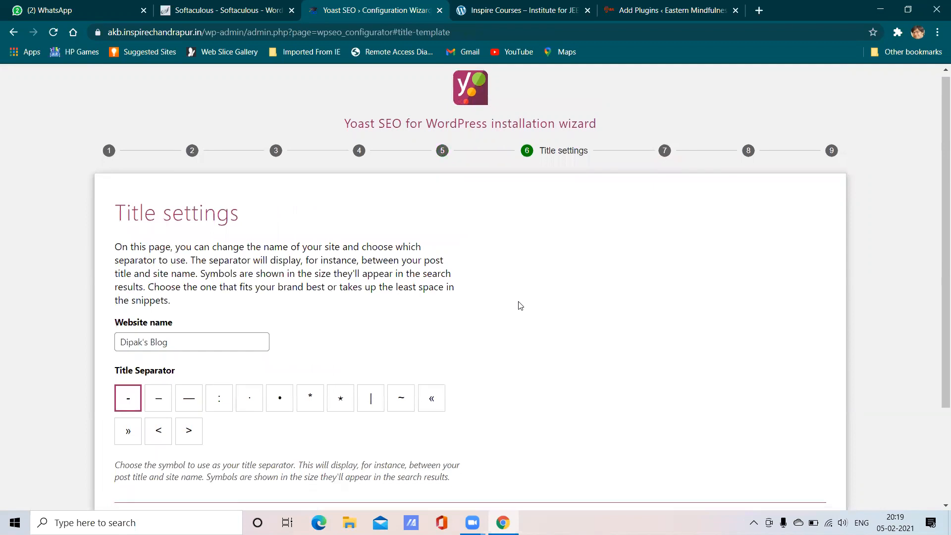
# - Change the website name in the title settings to AKB MEDIA
pyautogui.scroll(-2, 518, 303)
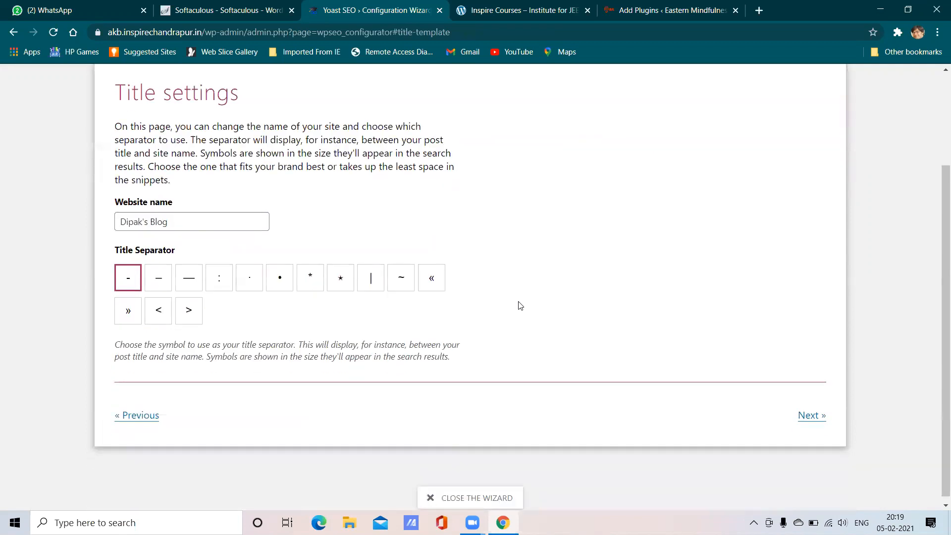
pyautogui.tripleClick(175, 224)
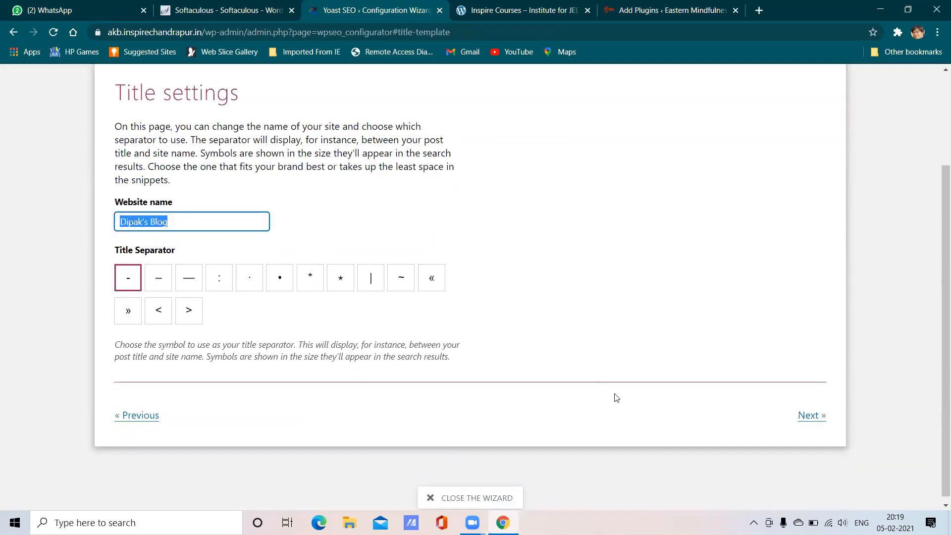
pyautogui.write('AKB')
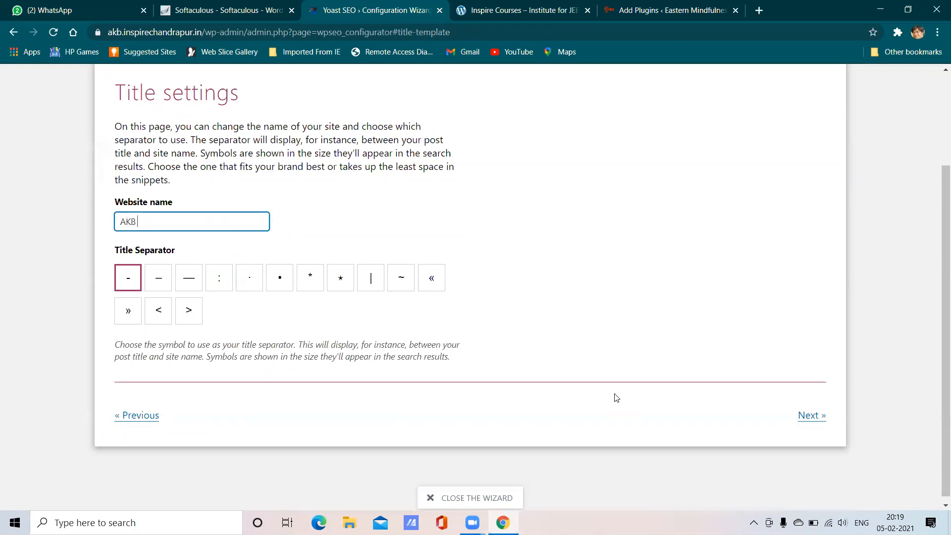
pyautogui.write(' MEDIA')
# - Search Google for "workout for weight loss" in a new browser tab and look down the results
pyautogui.click(760, 10)
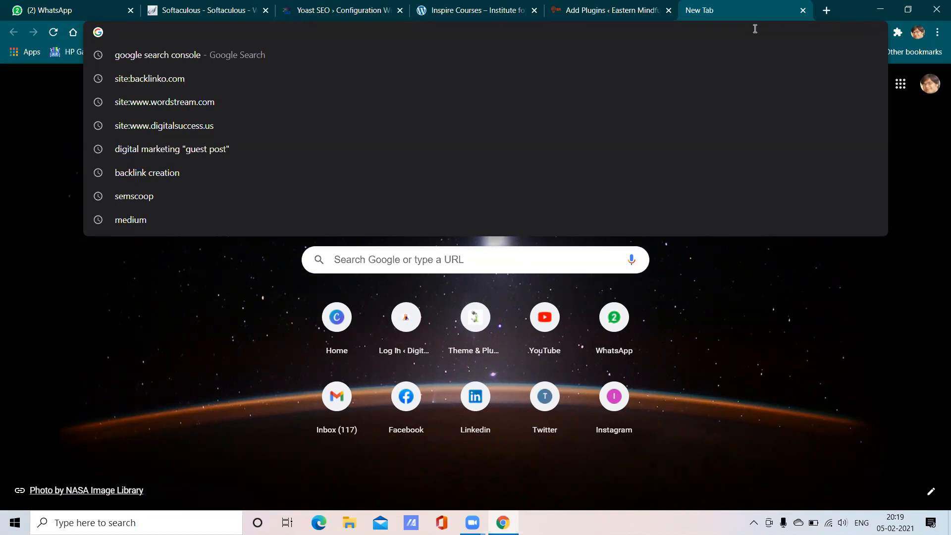
pyautogui.write('WORK')
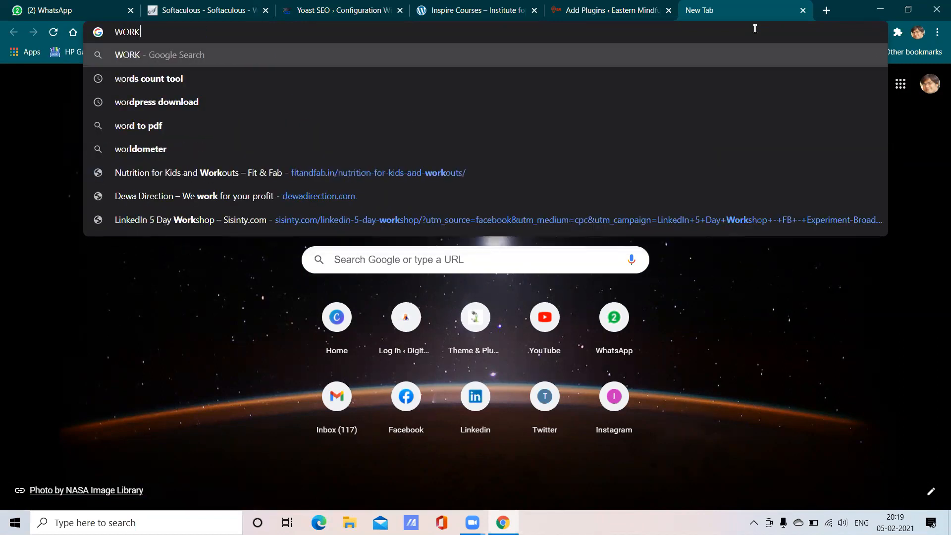
pyautogui.write('OUT')
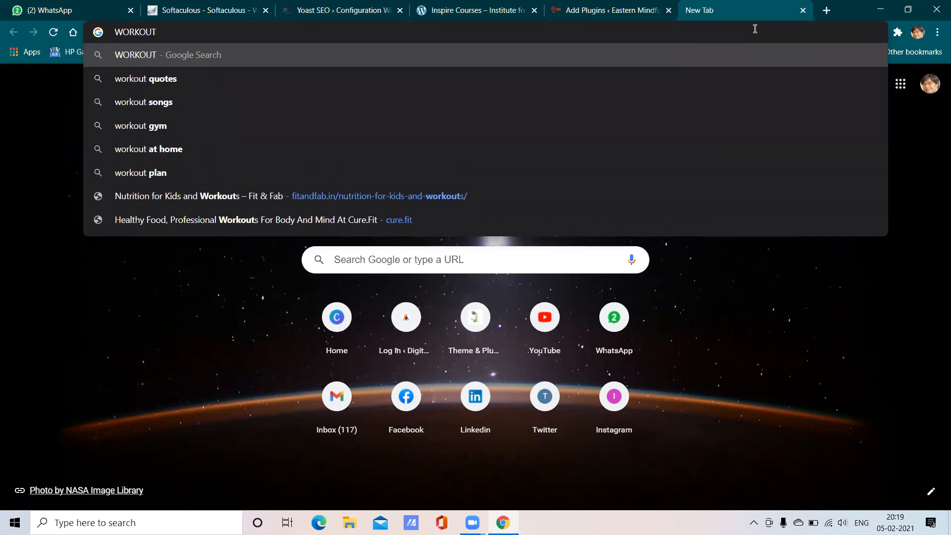
pyautogui.write(' FOR')
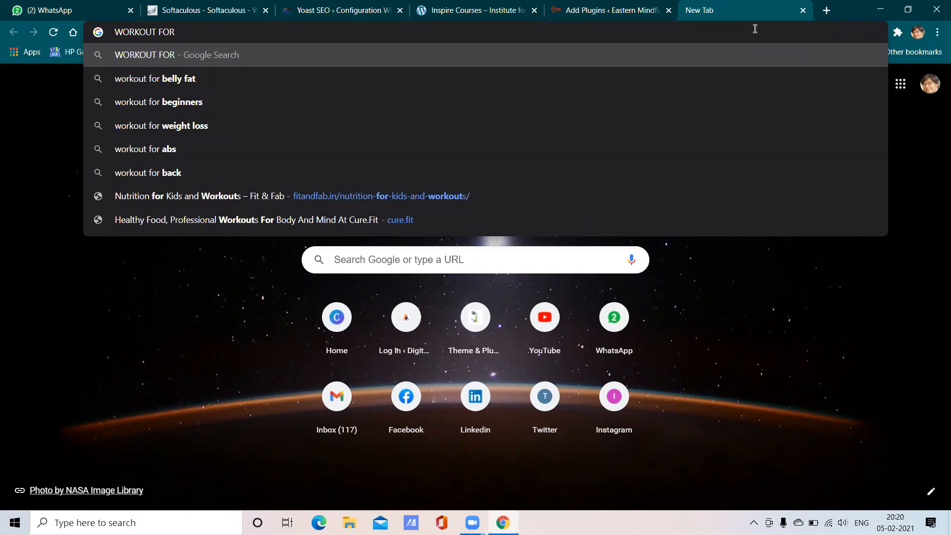
pyautogui.press('Down')
pyautogui.press('Down')
pyautogui.press('Down')
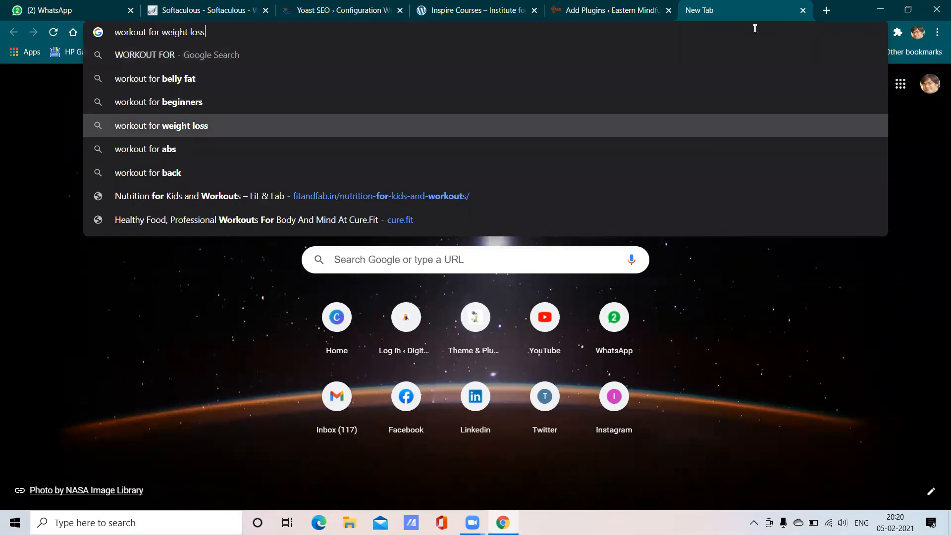
pyautogui.press('Return')
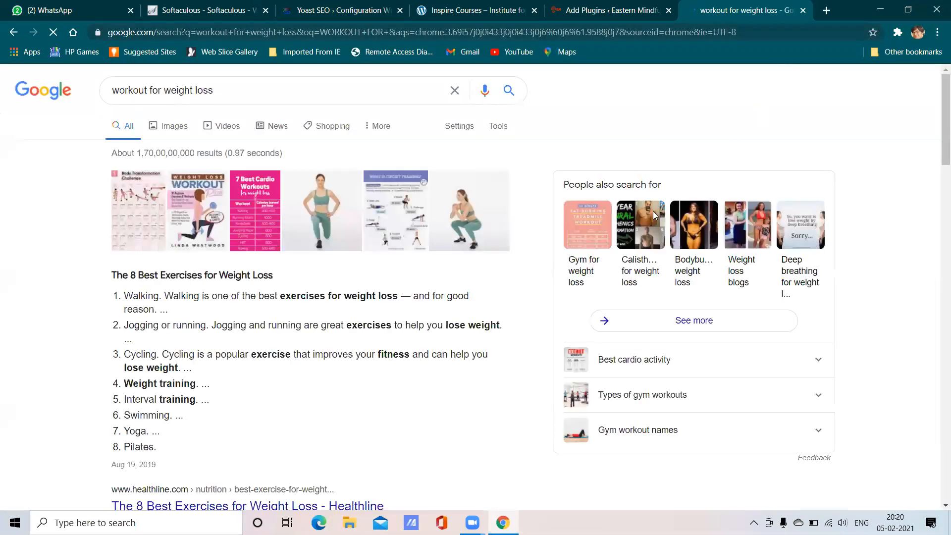
pyautogui.scroll(-7, 327, 335)
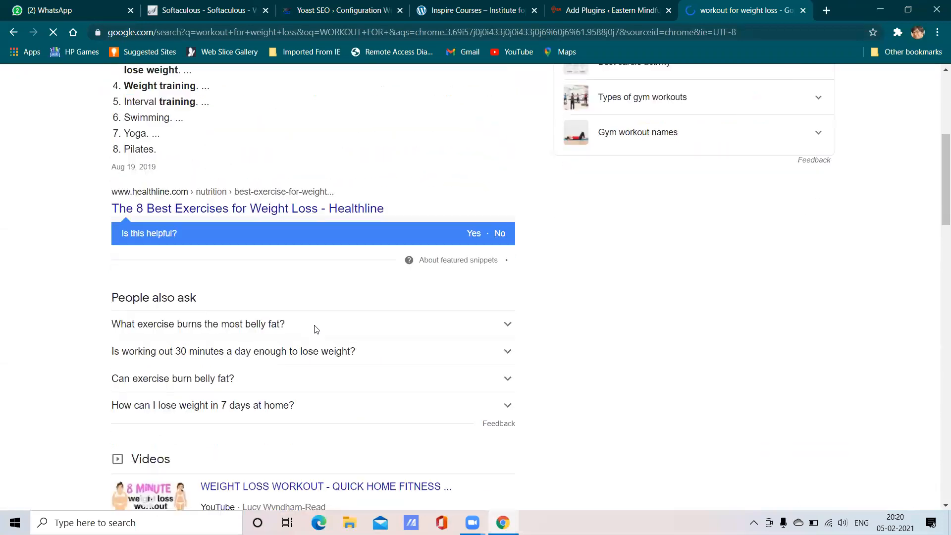
# - Examine the Google results for "workout for weight loss", comparing how page titles and site names are separated
pyautogui.scroll(-7, 317, 328)
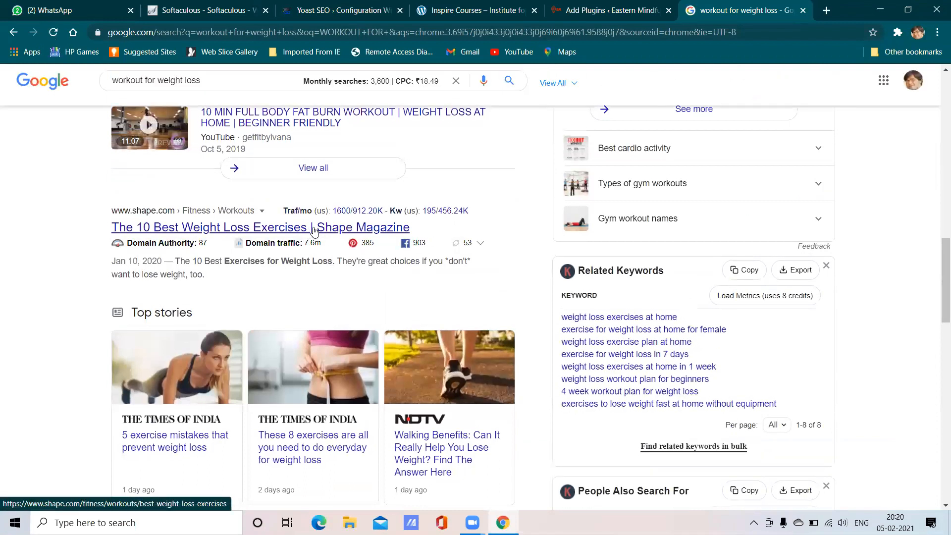
pyautogui.scroll(-7, 312, 273)
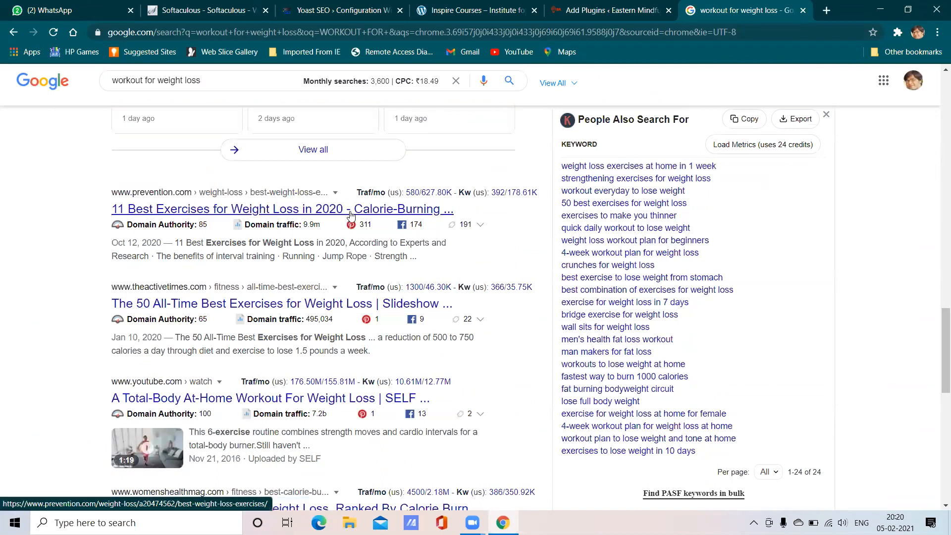
pyautogui.scroll(-5, 350, 214)
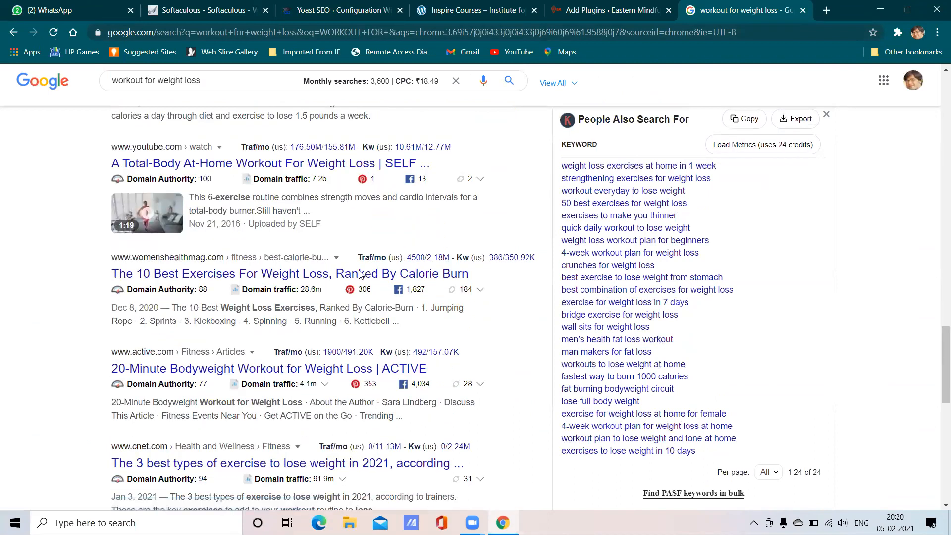
pyautogui.scroll(-2, 360, 273)
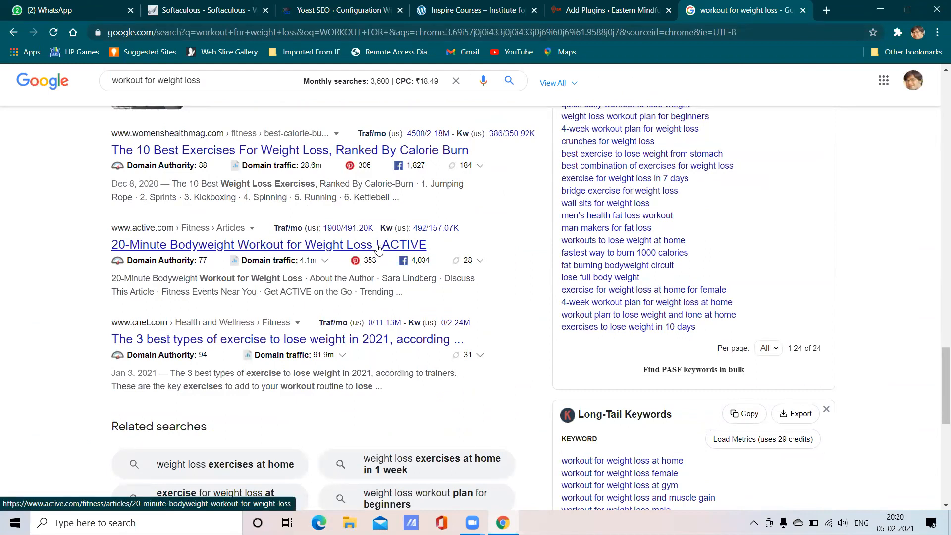
pyautogui.scroll(-2, 380, 250)
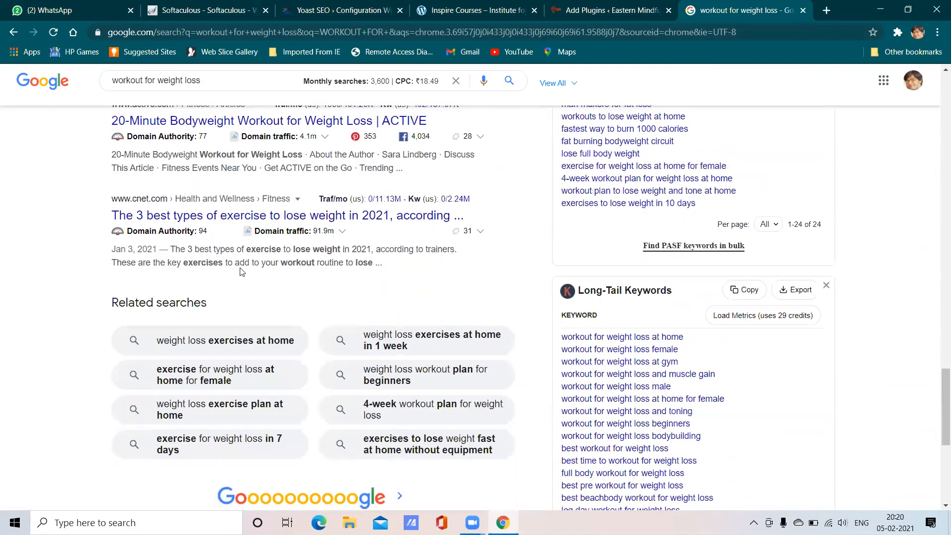
pyautogui.scroll(-4, 373, 266)
pyautogui.scroll(12, 374, 270)
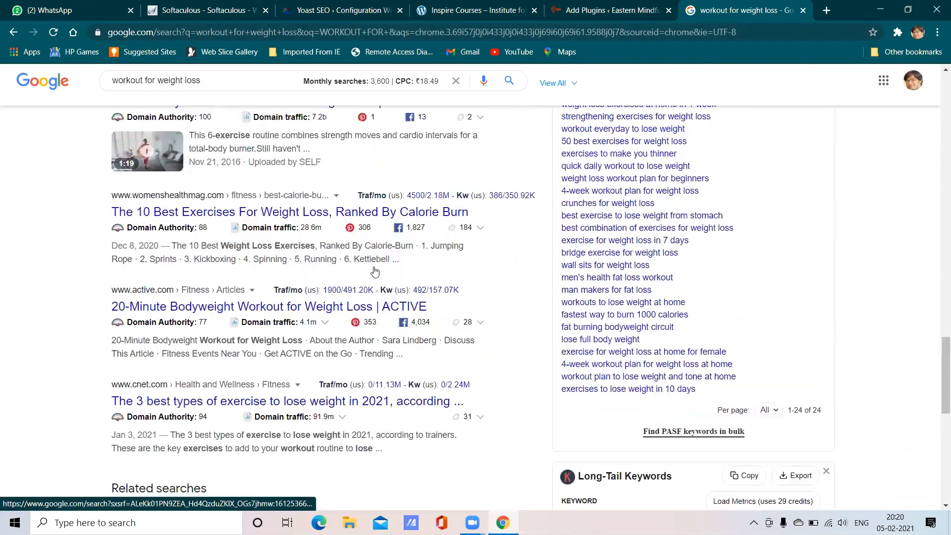
pyautogui.scroll(10, 375, 271)
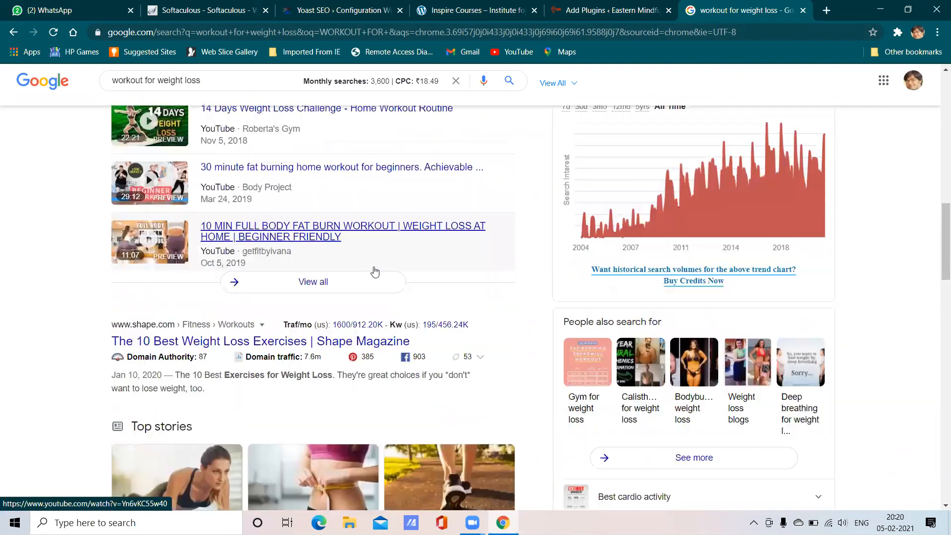
pyautogui.scroll(5, 327, 278)
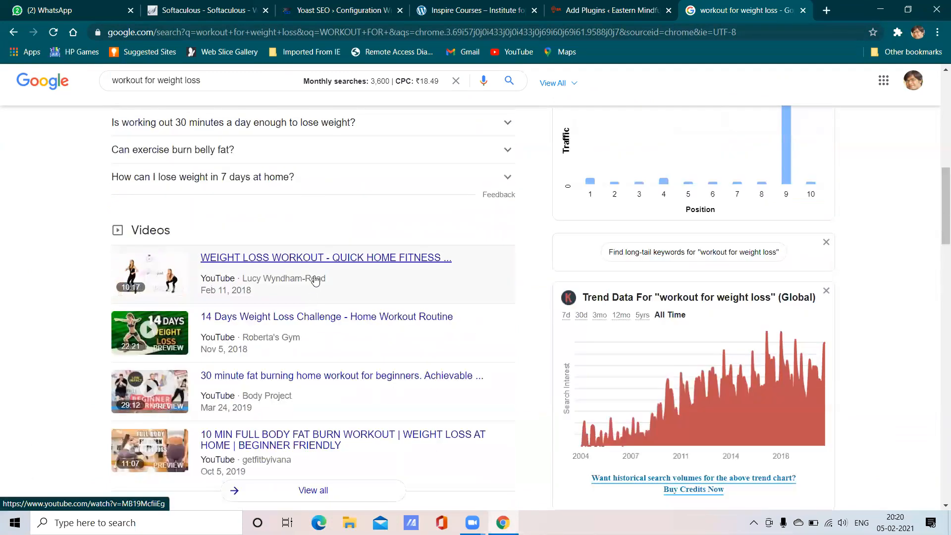
pyautogui.scroll(7, 322, 272)
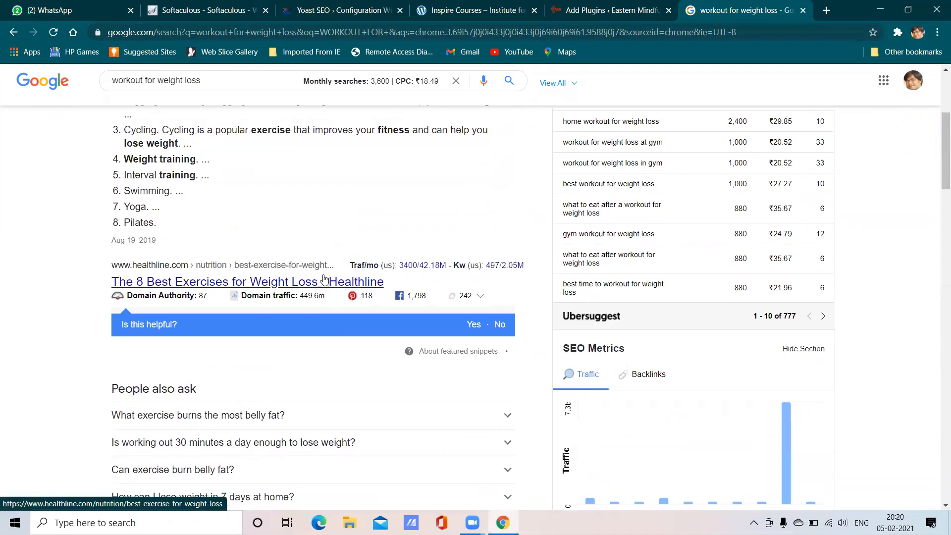
pyautogui.scroll(3, 319, 281)
pyautogui.scroll(-14, 329, 296)
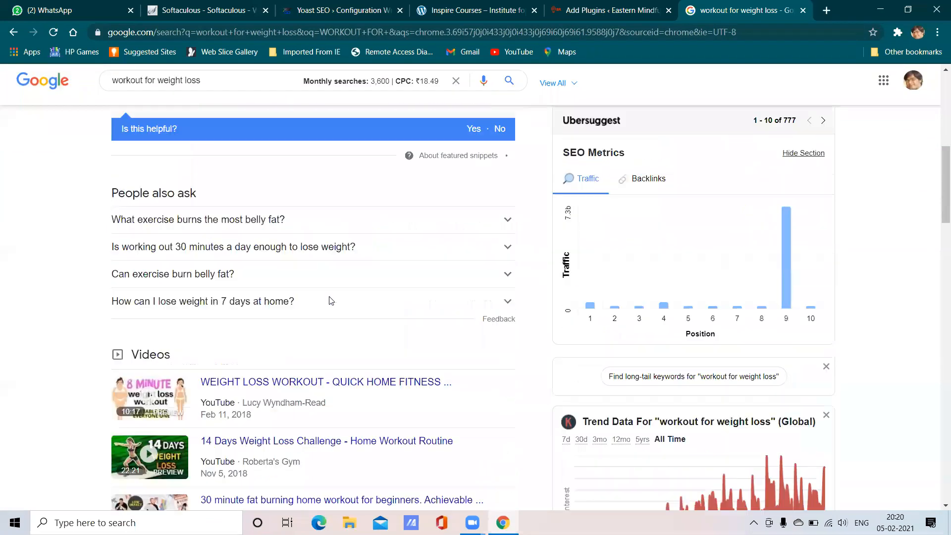
pyautogui.scroll(-5, 331, 300)
pyautogui.scroll(-4, 317, 288)
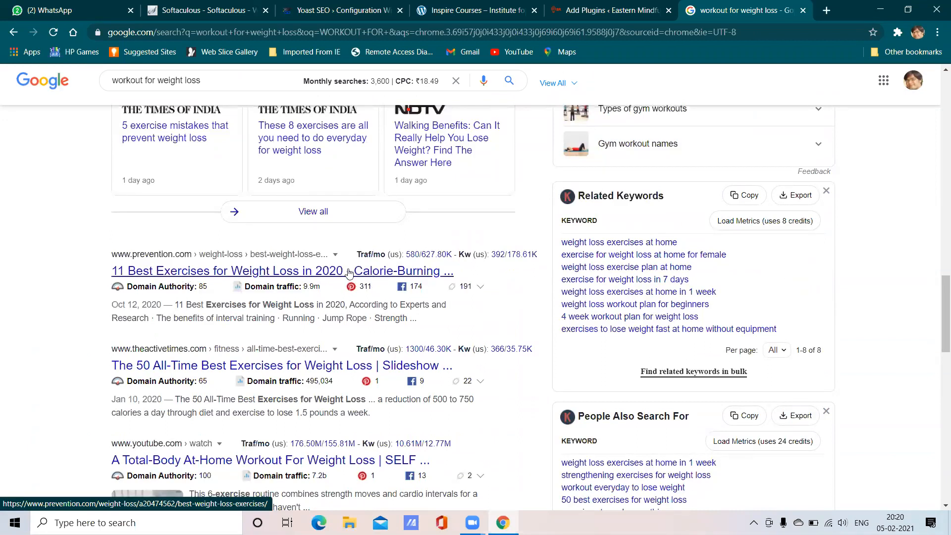
pyautogui.scroll(-1, 353, 290)
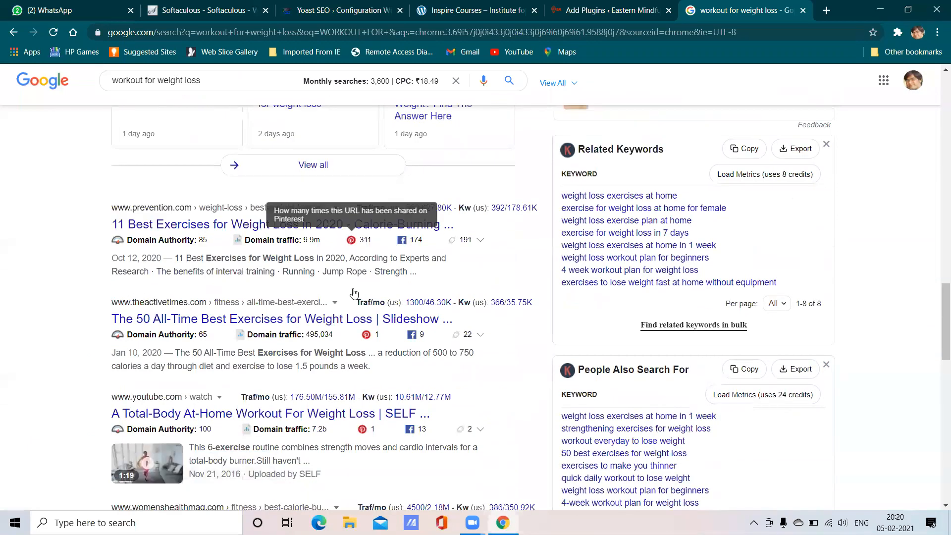
pyautogui.scroll(-4, 354, 293)
pyautogui.scroll(1, 367, 312)
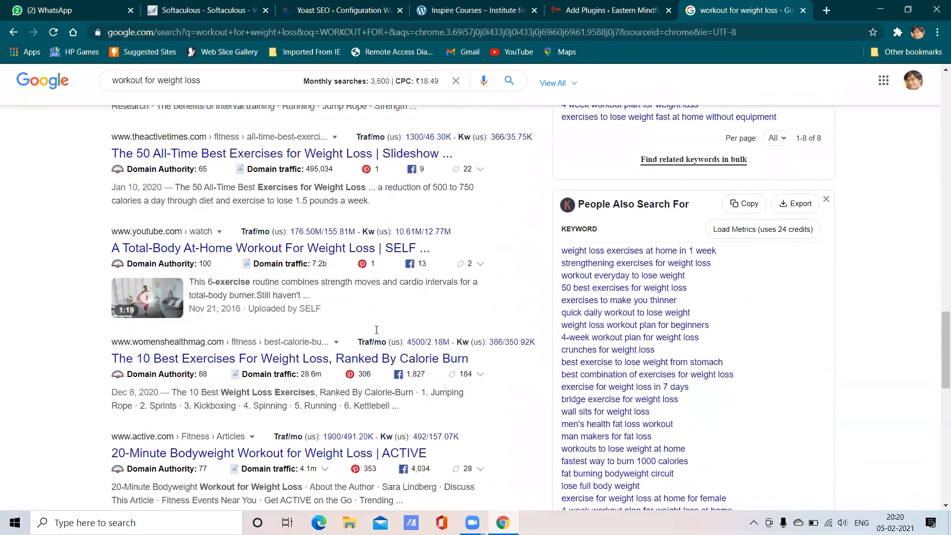
pyautogui.scroll(-2, 376, 329)
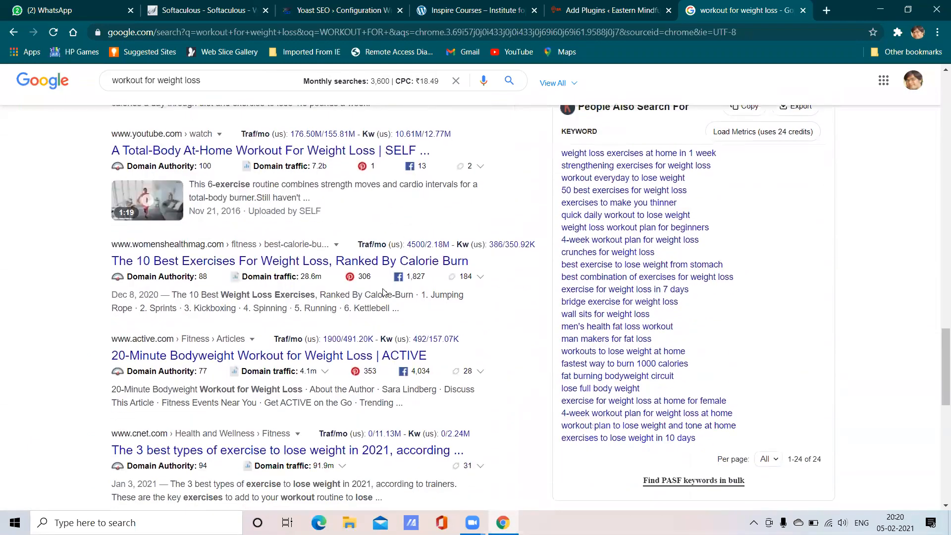
# - Return to the Yoast SEO configuration wizard, choose the vertical bar (|) as the title separator, and keep site data tracking declined
pyautogui.click(479, 8)
pyautogui.click(327, 6)
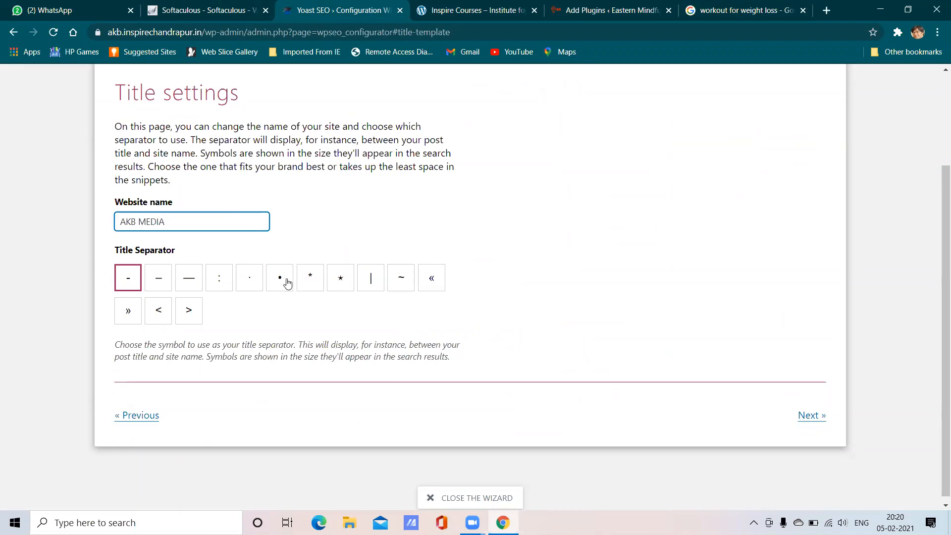
pyautogui.click(378, 280)
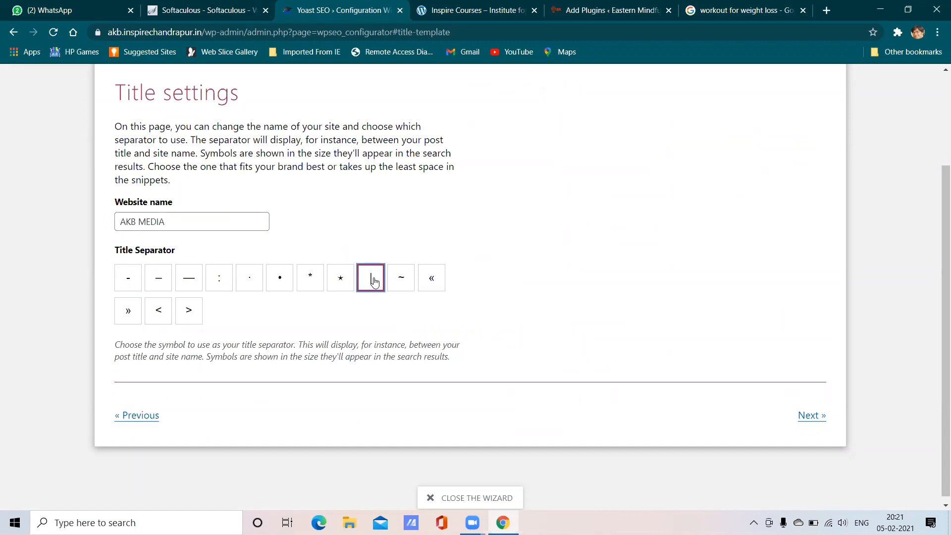
pyautogui.click(816, 416)
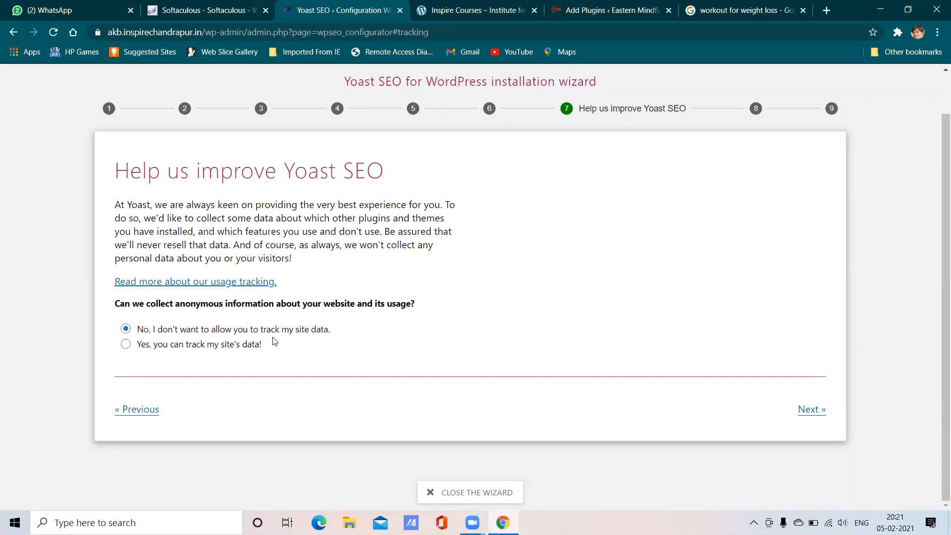
pyautogui.click(816, 410)
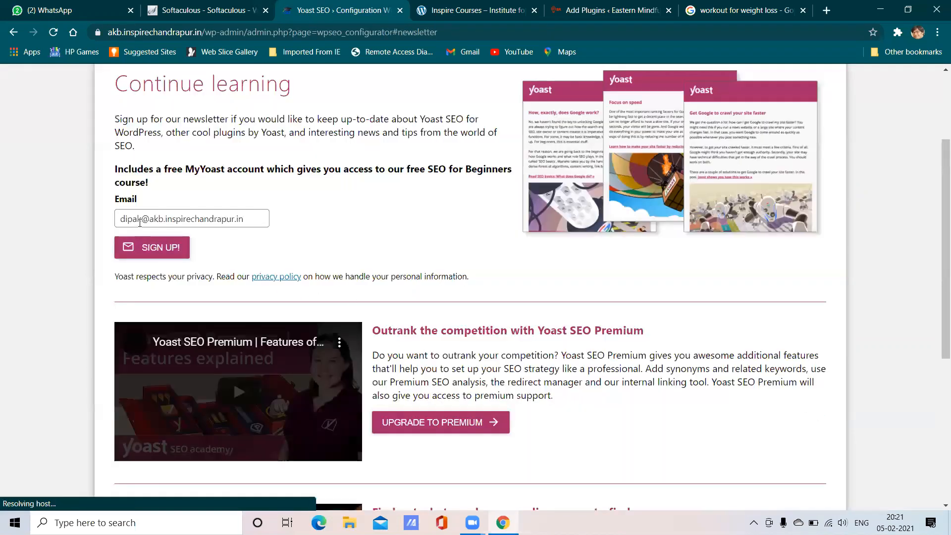
# - Clear the part before the @ in the newsletter email, skip the sign-up, and close the completed wizard
pyautogui.doubleClick(131, 219)
pyautogui.press('BackSpace')
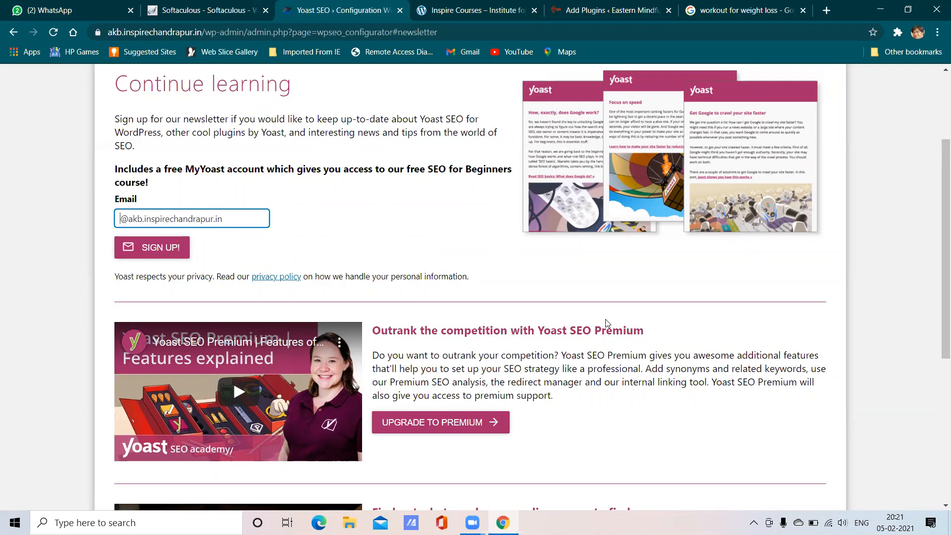
pyautogui.scroll(-5, 605, 320)
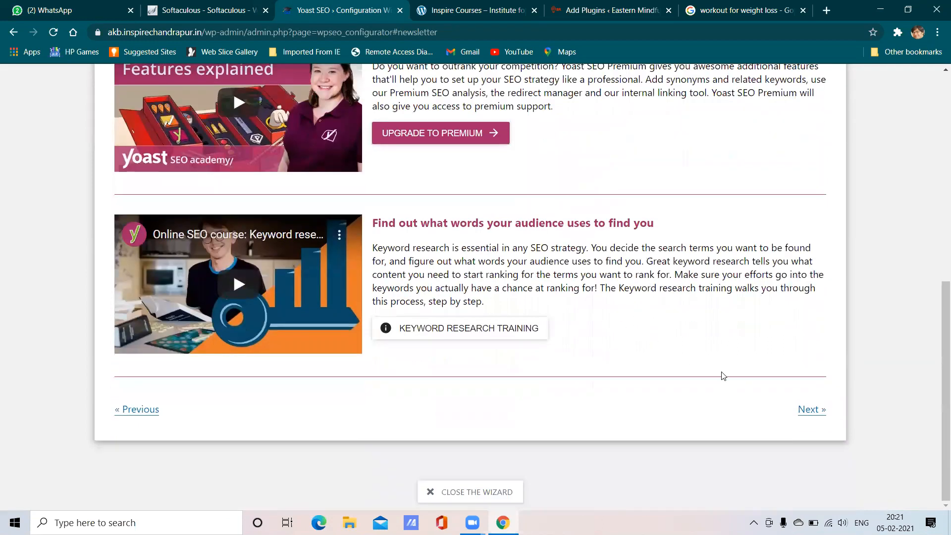
pyautogui.click(810, 409)
pyautogui.scroll(-1, 558, 327)
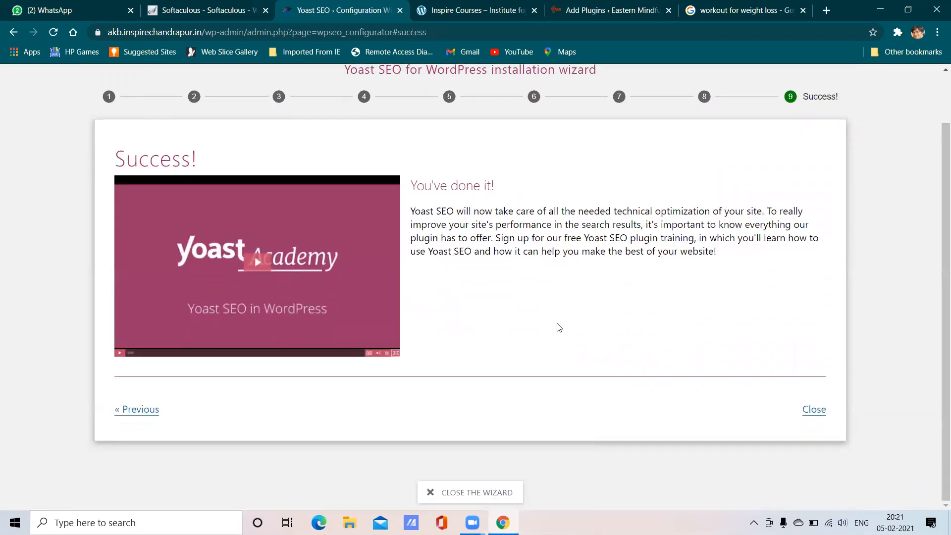
pyautogui.click(813, 411)
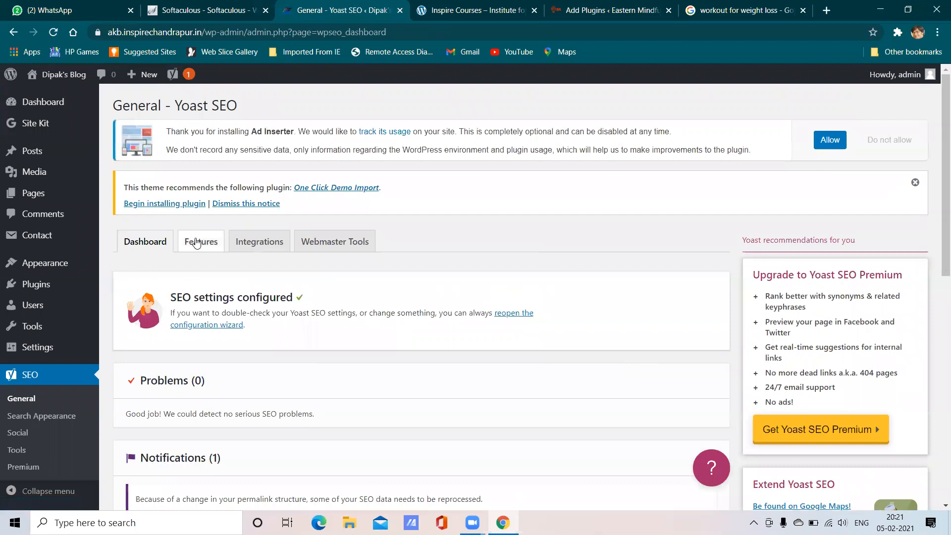
# - Open the Yoast SEO feature settings and read the explanations of SEO analysis and Readability analysis
pyautogui.click(198, 242)
pyautogui.scroll(-3, 303, 315)
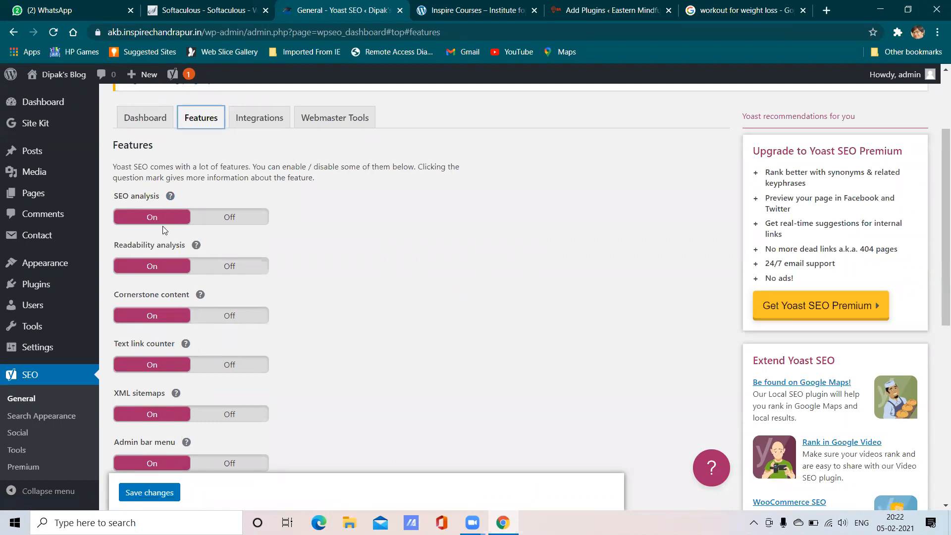
pyautogui.click(171, 196)
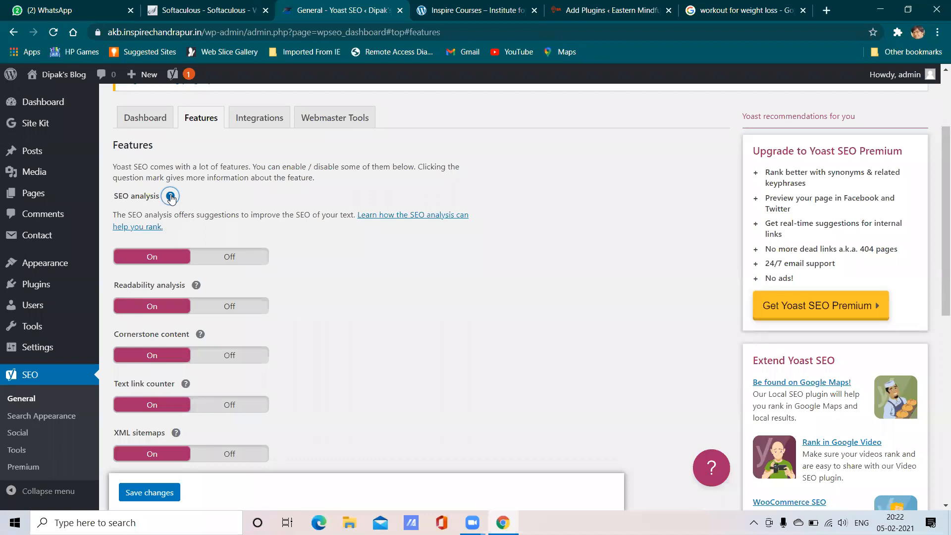
pyautogui.click(171, 197)
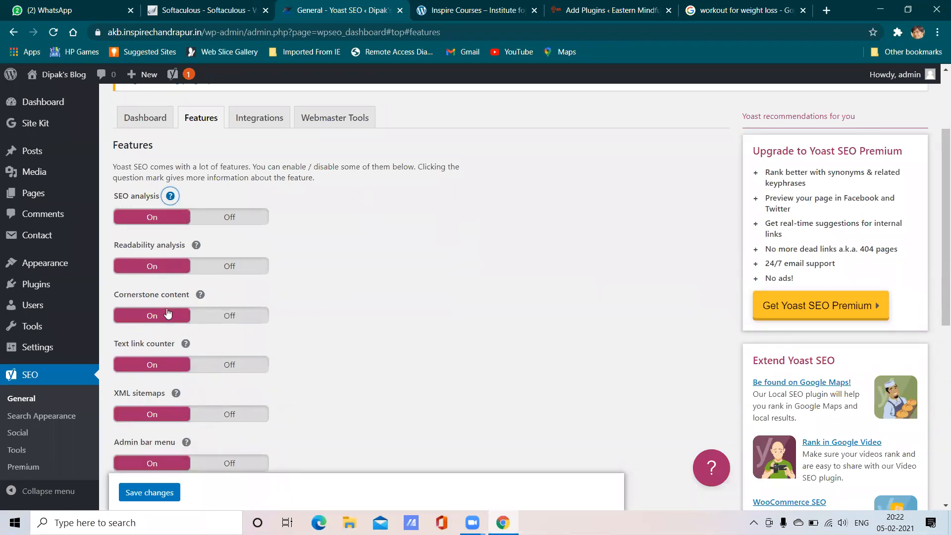
pyautogui.click(196, 246)
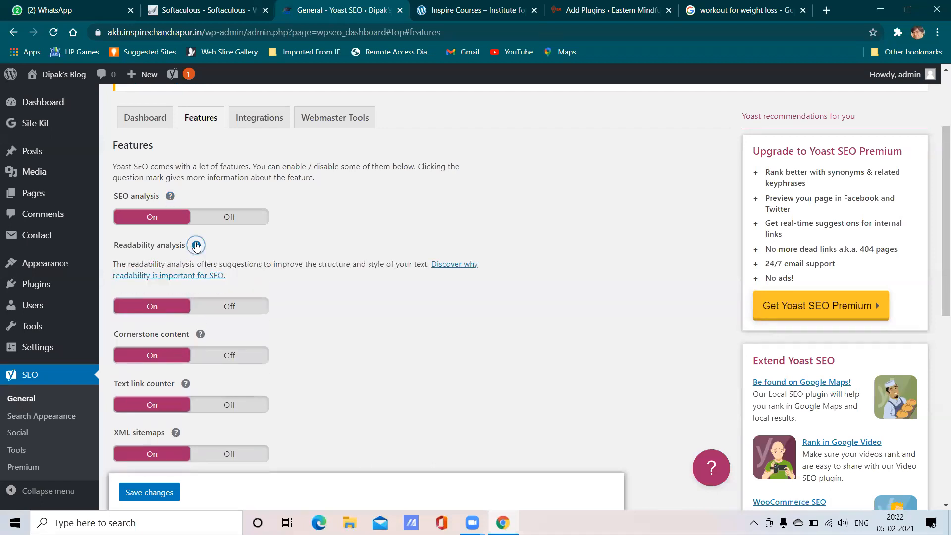
pyautogui.click(197, 246)
# - Read the explanations of the Cornerstone content and Text link counter features, closing each one after reading
pyautogui.scroll(-1, 153, 316)
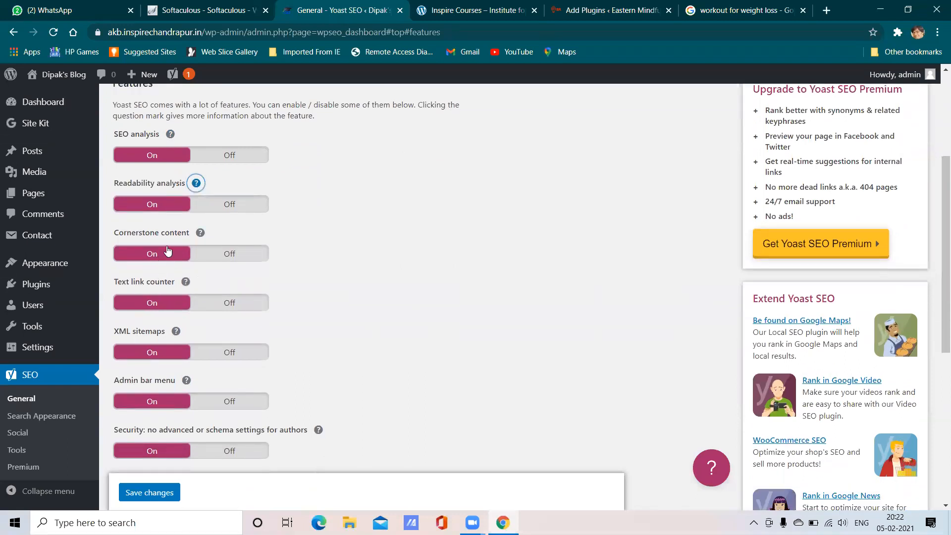
pyautogui.click(200, 234)
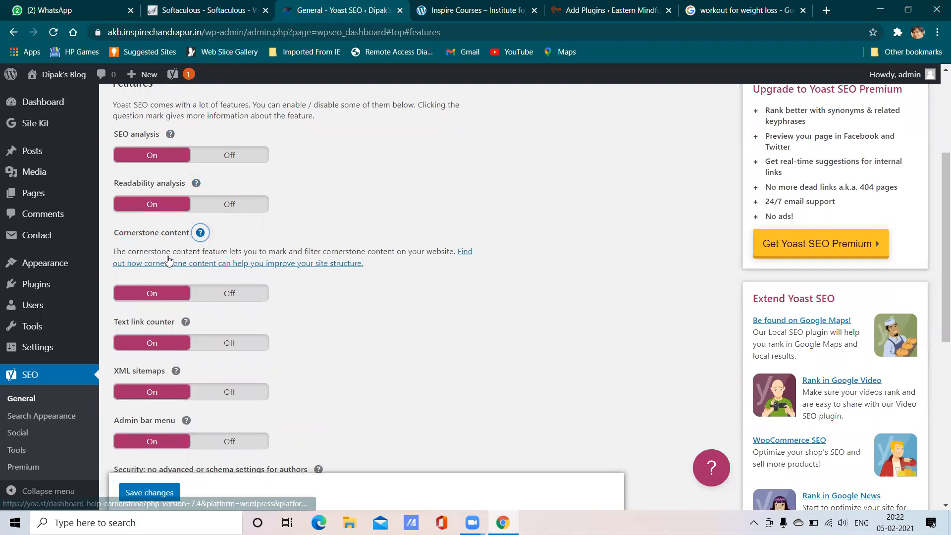
pyautogui.click(200, 233)
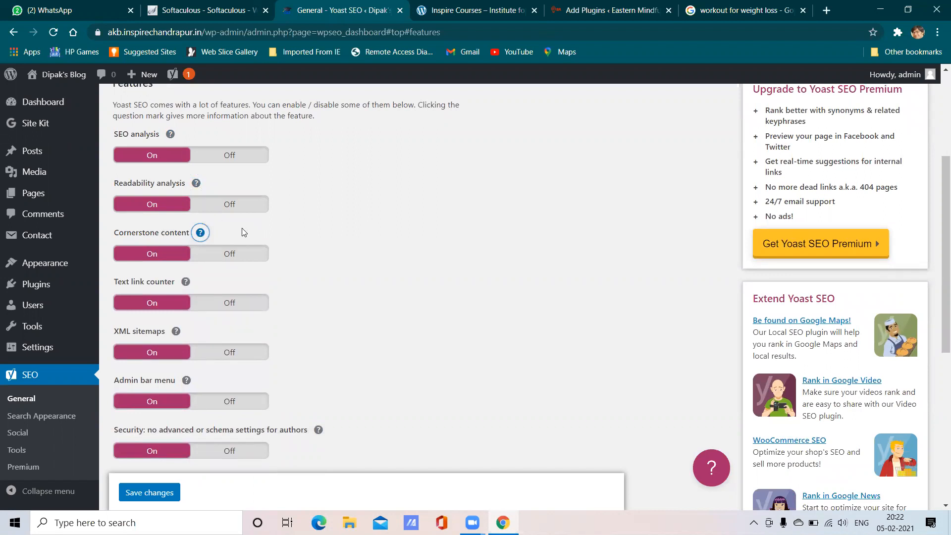
pyautogui.scroll(-1, 201, 276)
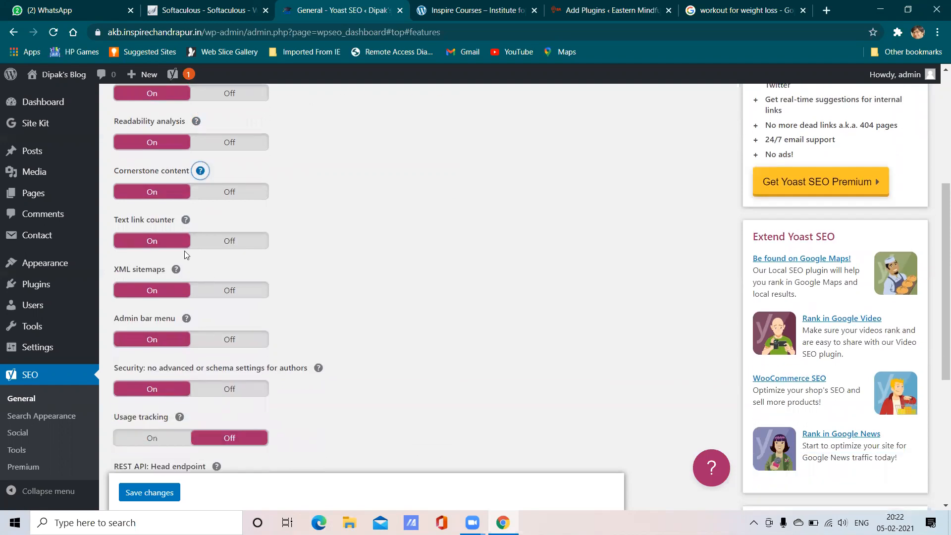
pyautogui.click(186, 220)
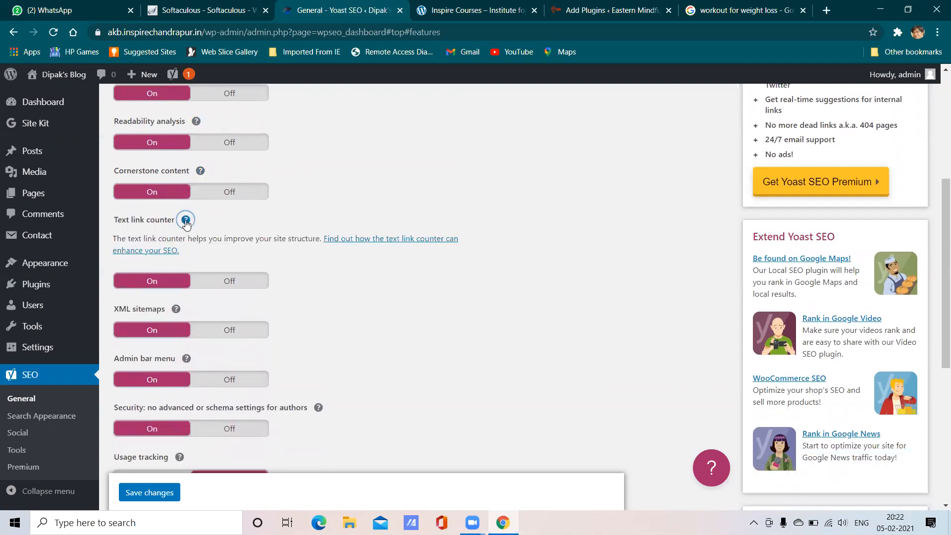
pyautogui.click(185, 221)
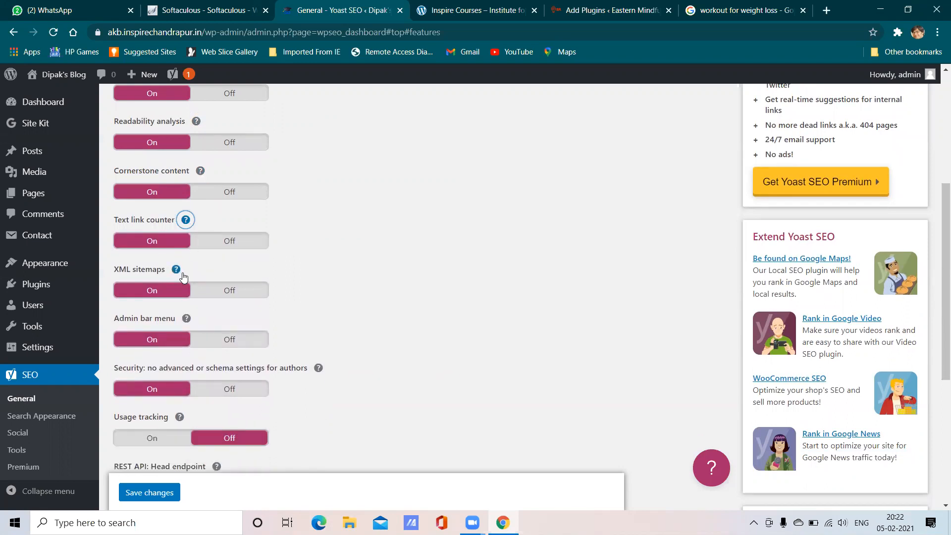
# - Read the explanations of the XML sitemaps and Admin bar menu features
pyautogui.scroll(-1, 179, 277)
pyautogui.click(176, 208)
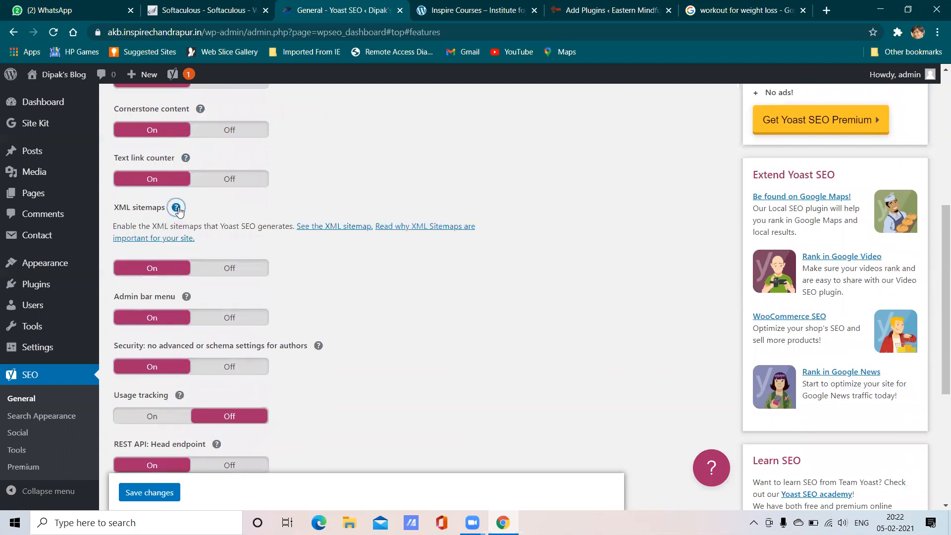
pyautogui.click(175, 208)
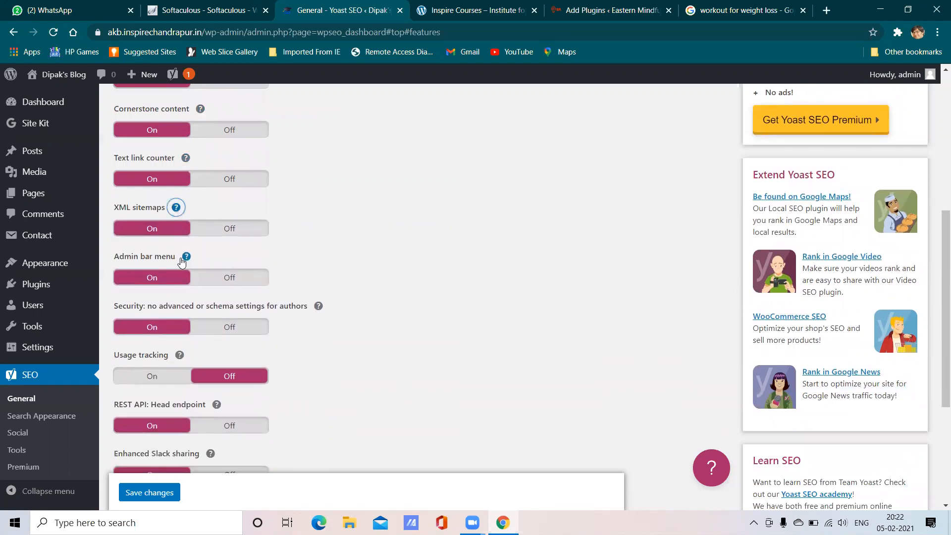
pyautogui.click(187, 257)
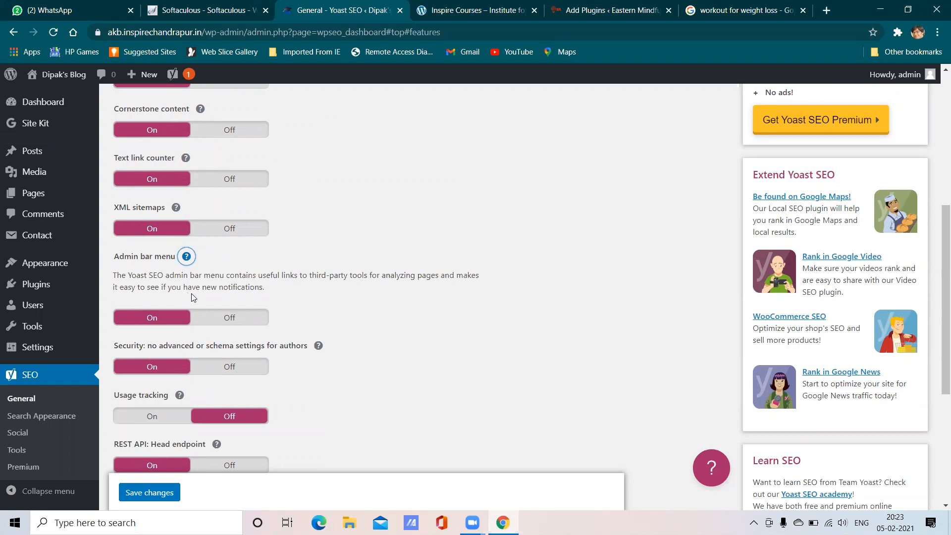
# - Close the Admin bar menu explanation, switch that feature off, and save the feature settings
pyautogui.click(187, 257)
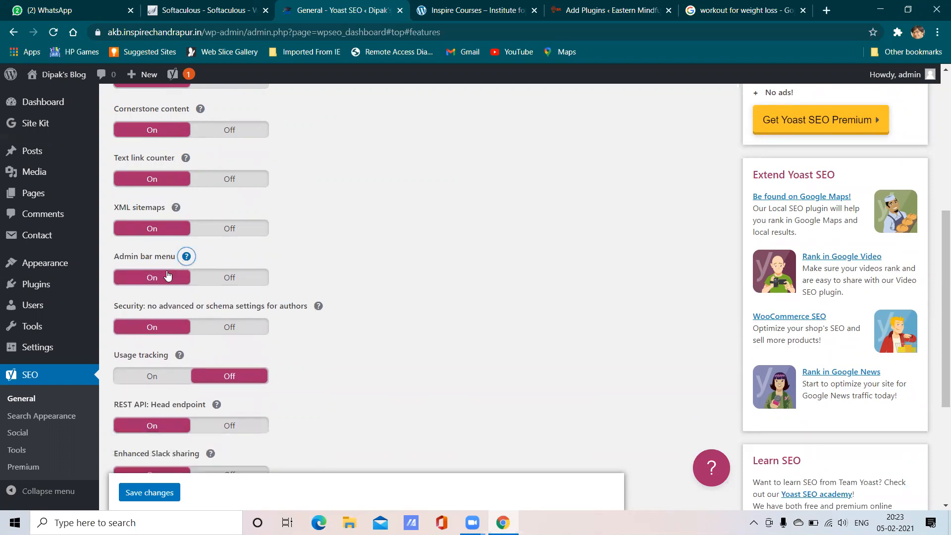
pyautogui.click(226, 280)
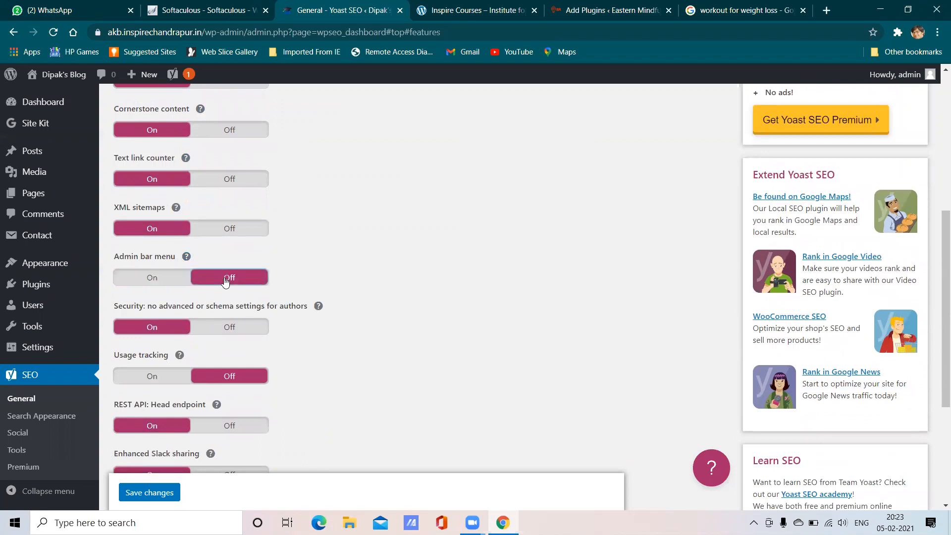
pyautogui.scroll(-2, 313, 239)
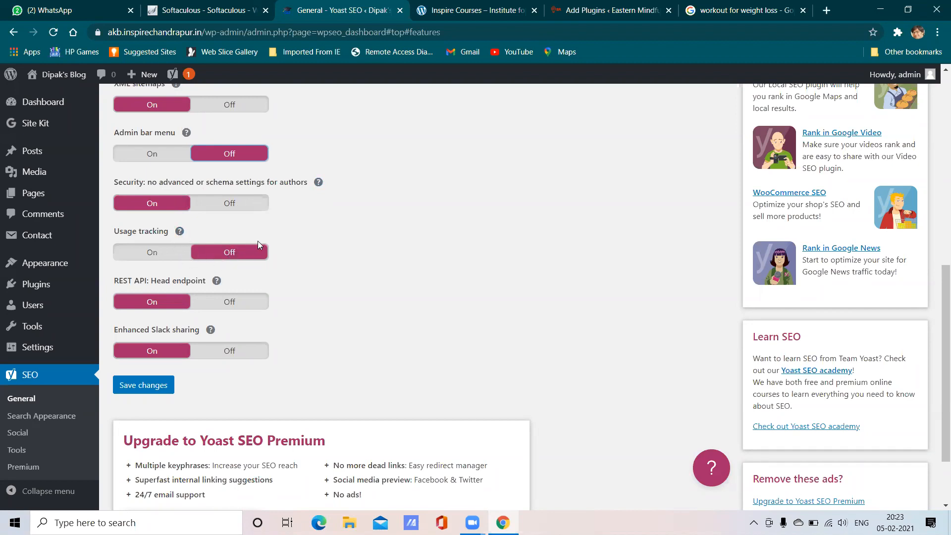
pyautogui.scroll(-1, 287, 245)
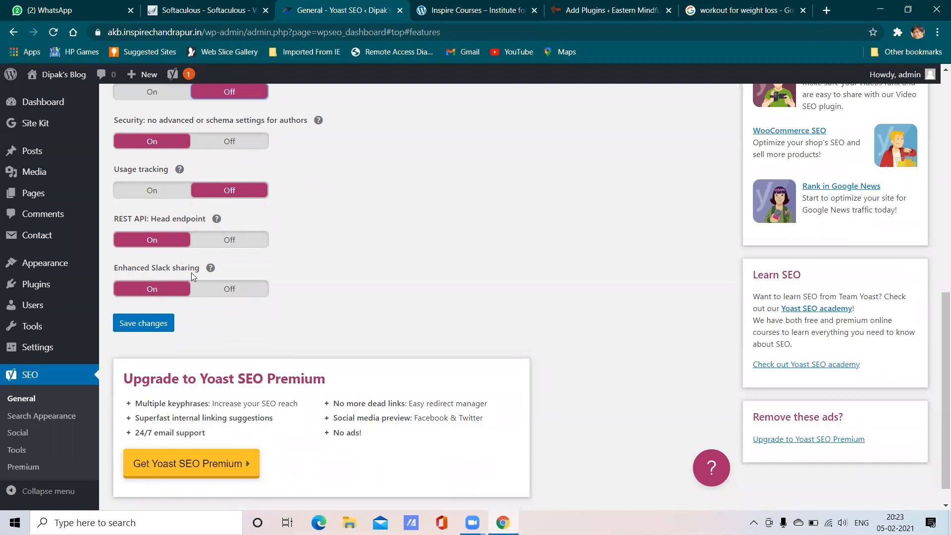
pyautogui.click(162, 325)
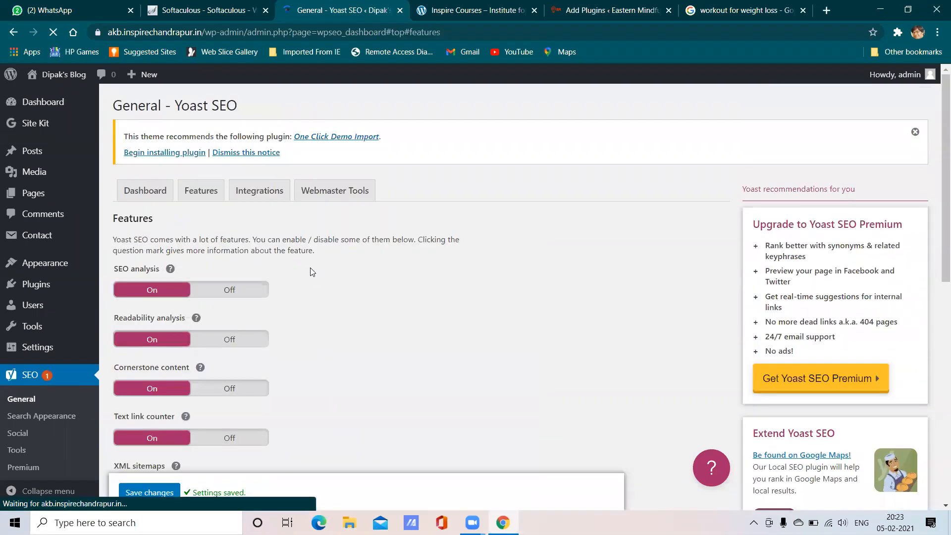
# - Open the Yoast SEO integration settings and read the explanation of the SEMrush integration, leaving it on
pyautogui.click(260, 192)
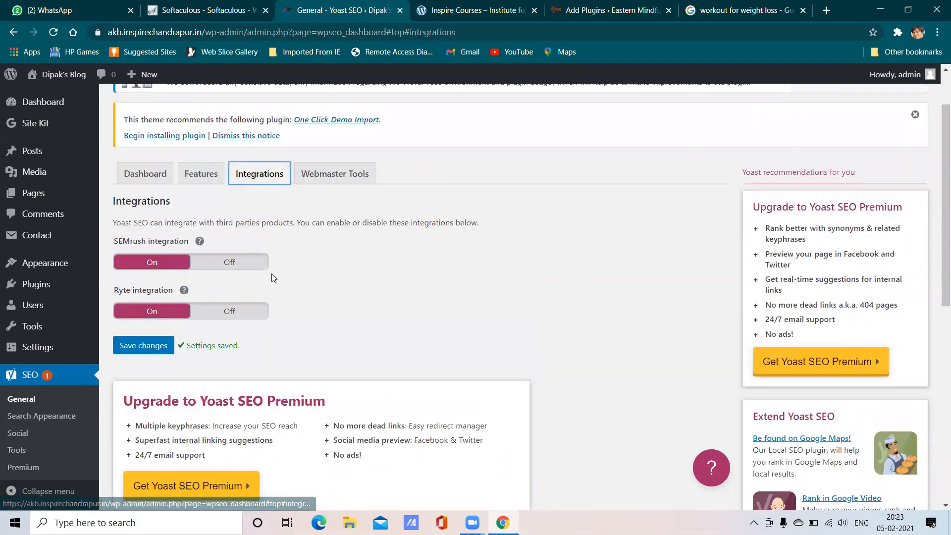
pyautogui.scroll(-2, 273, 278)
pyautogui.scroll(1, 273, 277)
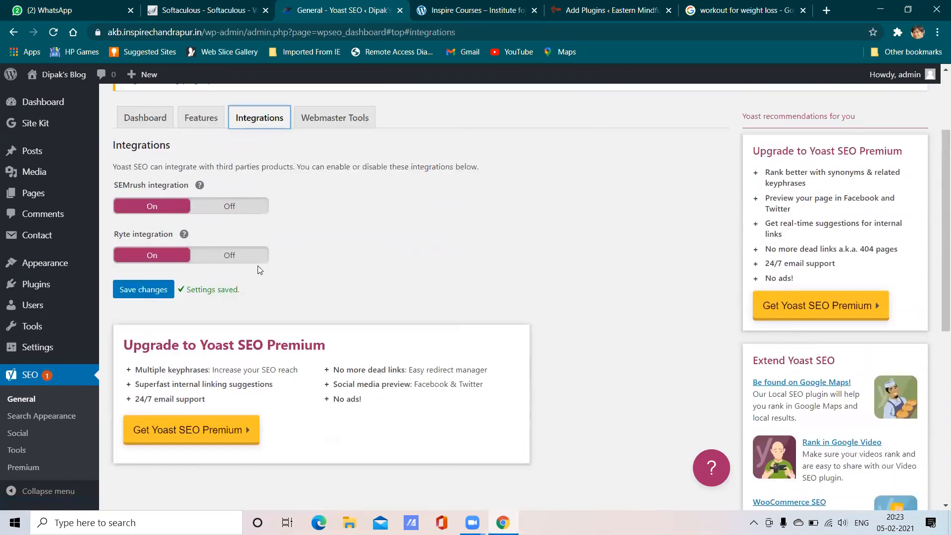
pyautogui.click(174, 212)
pyautogui.click(174, 211)
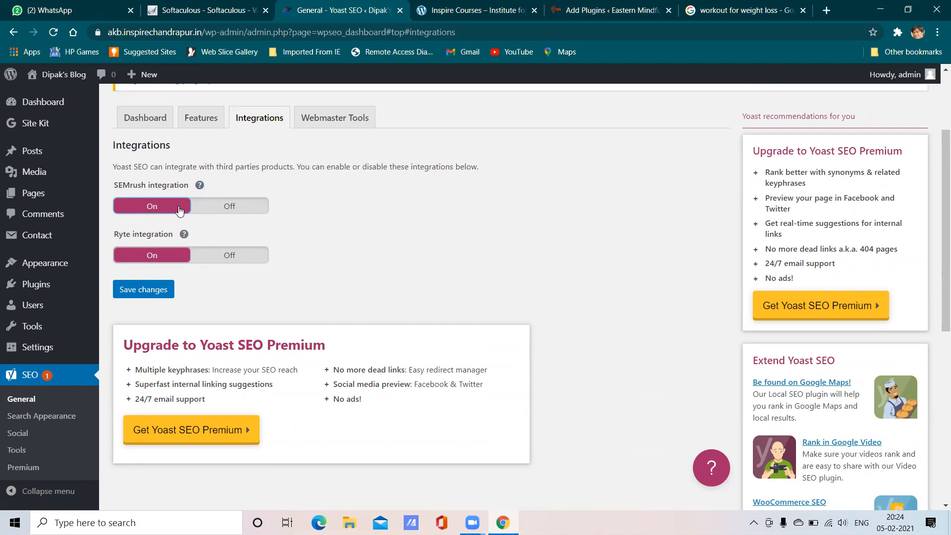
pyautogui.click(199, 185)
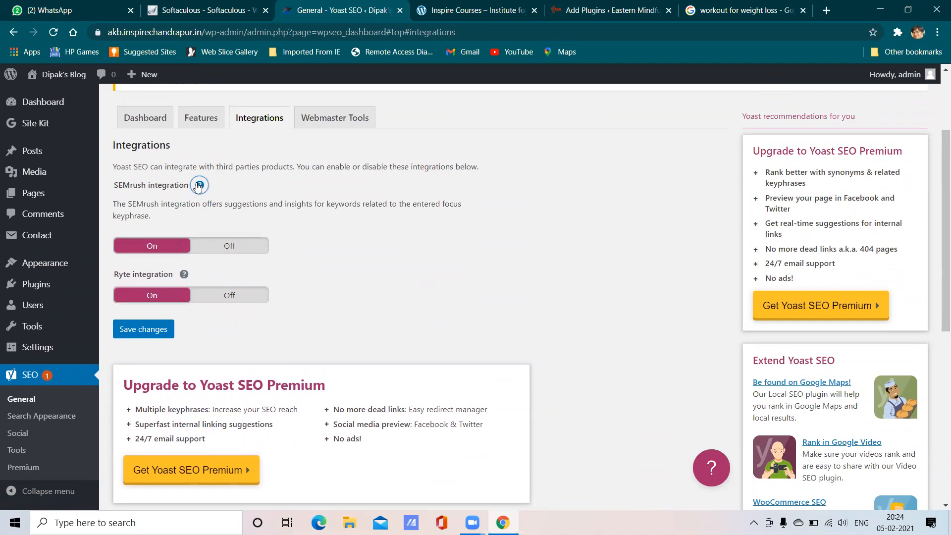
pyautogui.click(198, 185)
# - Read the explanation of the Ryte integration, leave it on, and save the integration settings
pyautogui.click(184, 234)
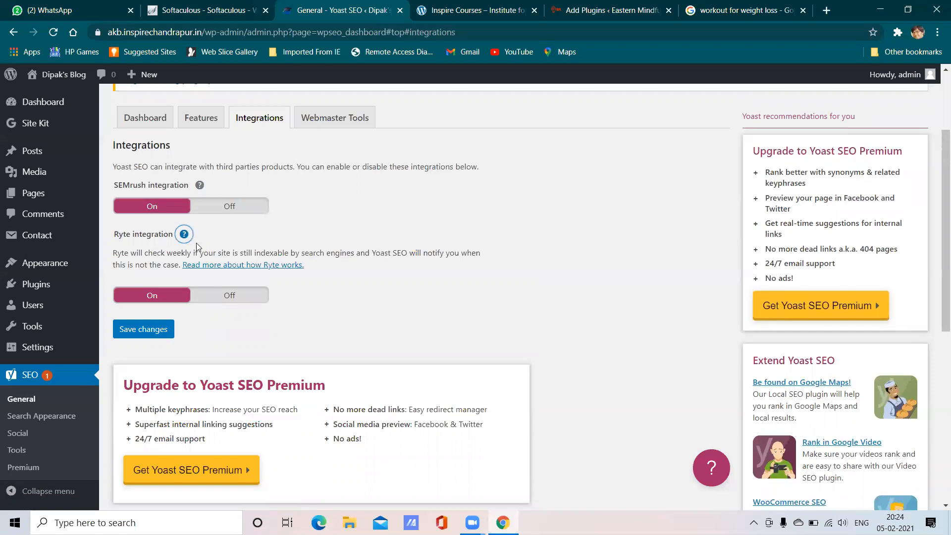
pyautogui.click(148, 295)
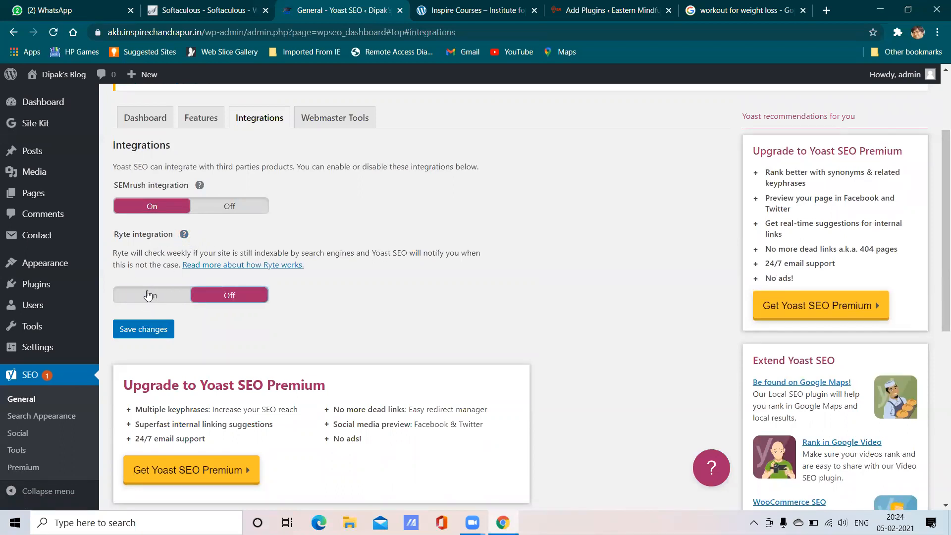
pyautogui.click(149, 295)
pyautogui.click(145, 329)
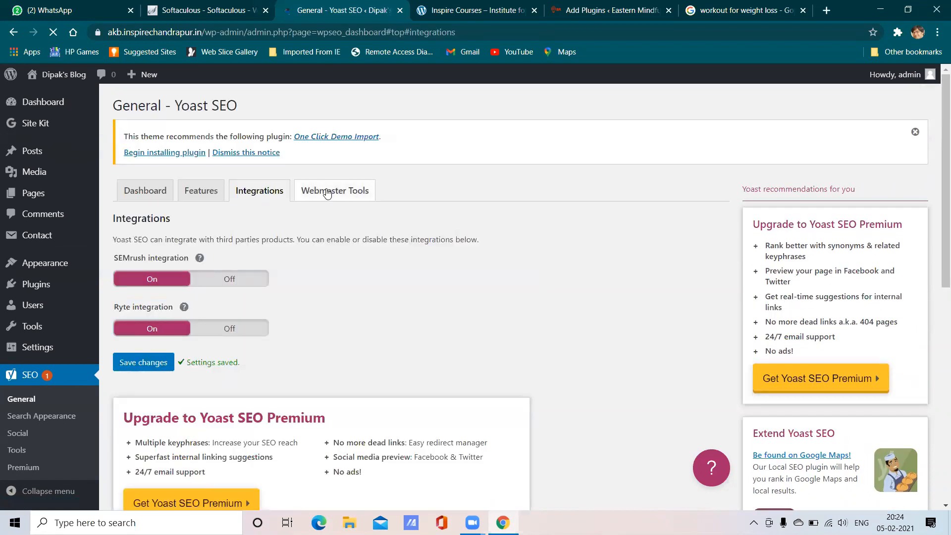
# - Open the Webmaster Tools verification settings, then open and close their explanation
pyautogui.click(327, 192)
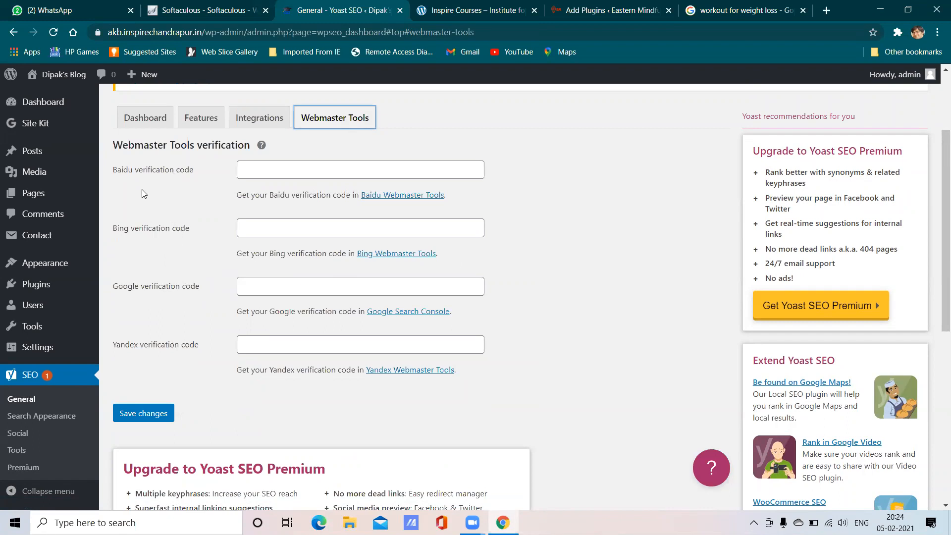
pyautogui.click(262, 146)
pyautogui.click(262, 146)
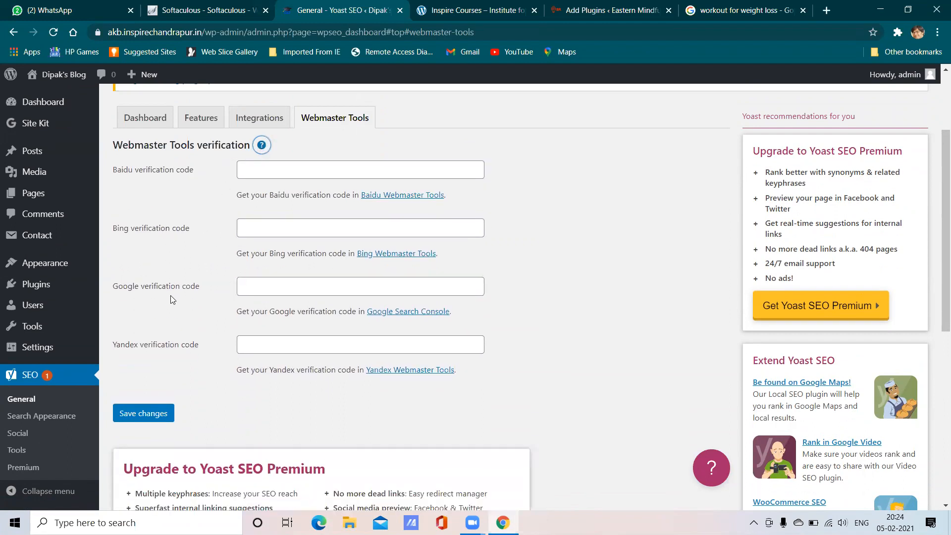
# - Open Google's ownership verification page for the site from the Google Search Console link and choose the HTML tag method
pyautogui.click(406, 315)
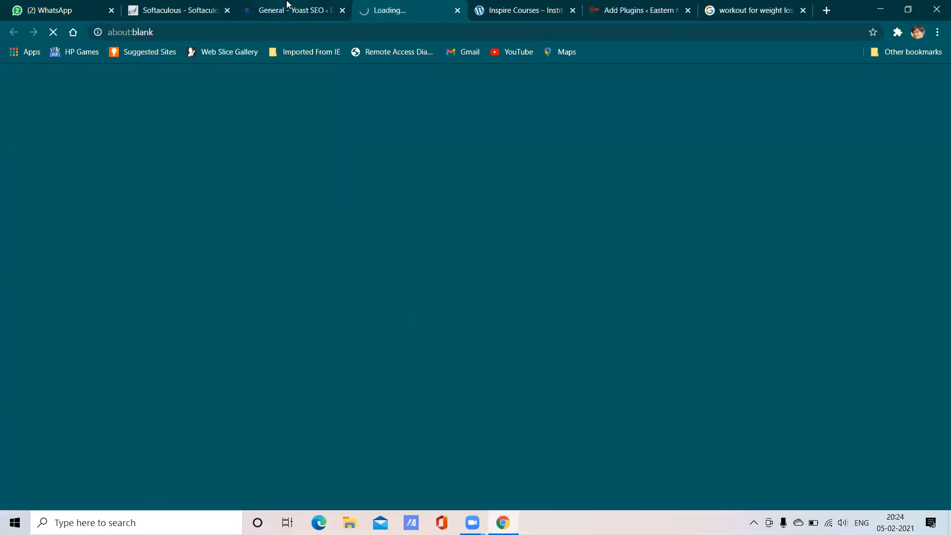
pyautogui.click(288, 8)
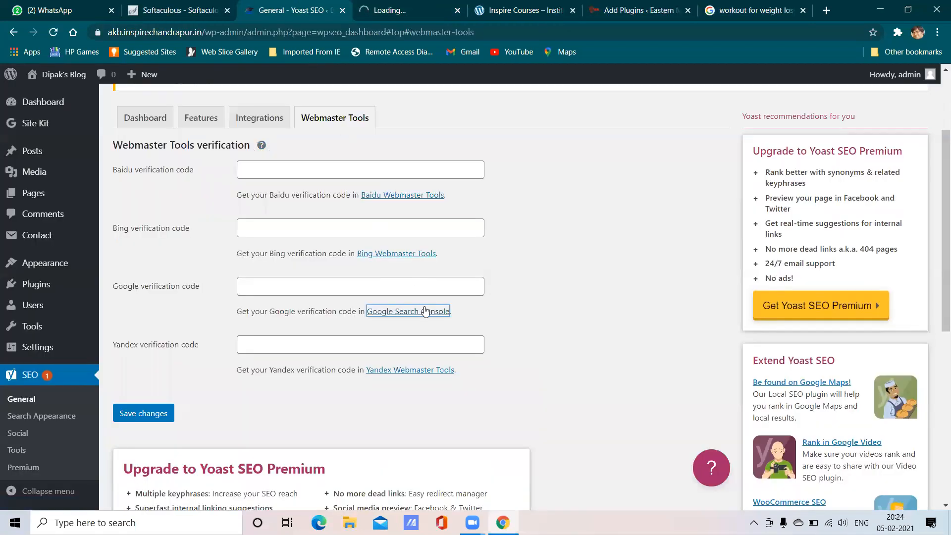
pyautogui.click(401, 6)
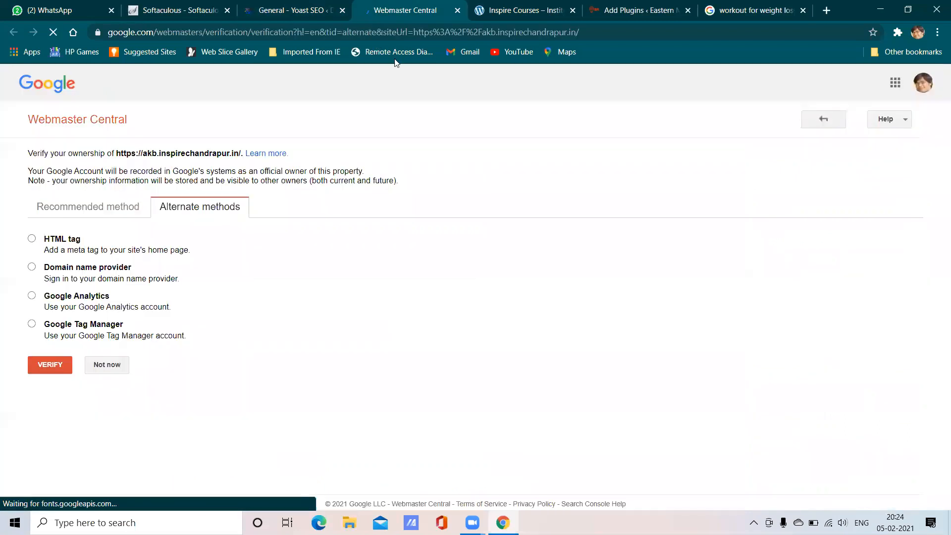
pyautogui.click(32, 238)
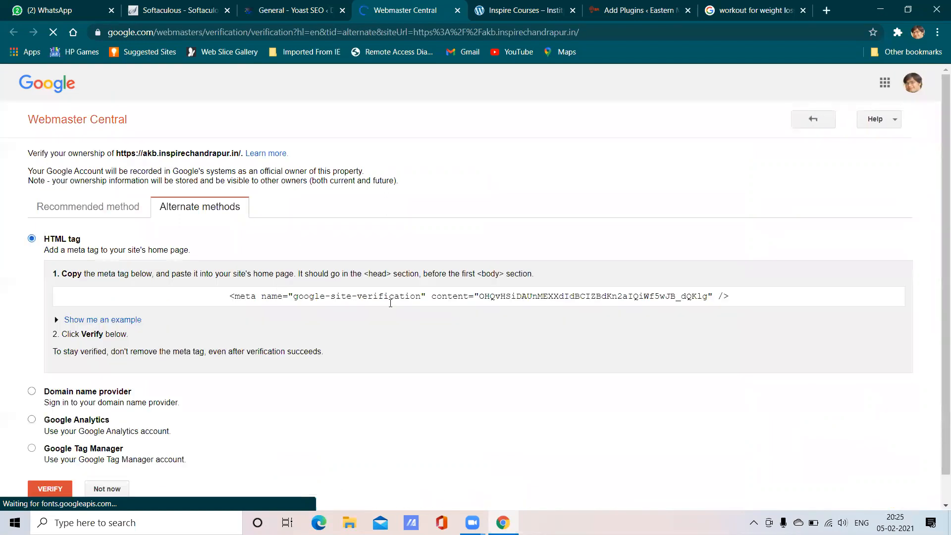
# - Copy the full google-site-verification meta tag and return to the Yoast SEO Webmaster Tools settings
pyautogui.click(297, 296)
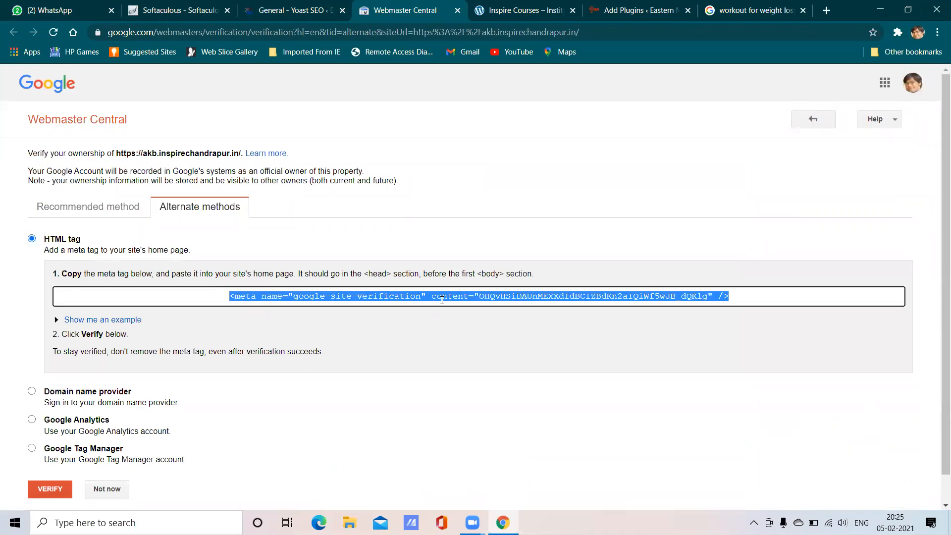
pyautogui.click(481, 295)
pyautogui.moveTo(478, 295); pyautogui.dragTo(712, 296)
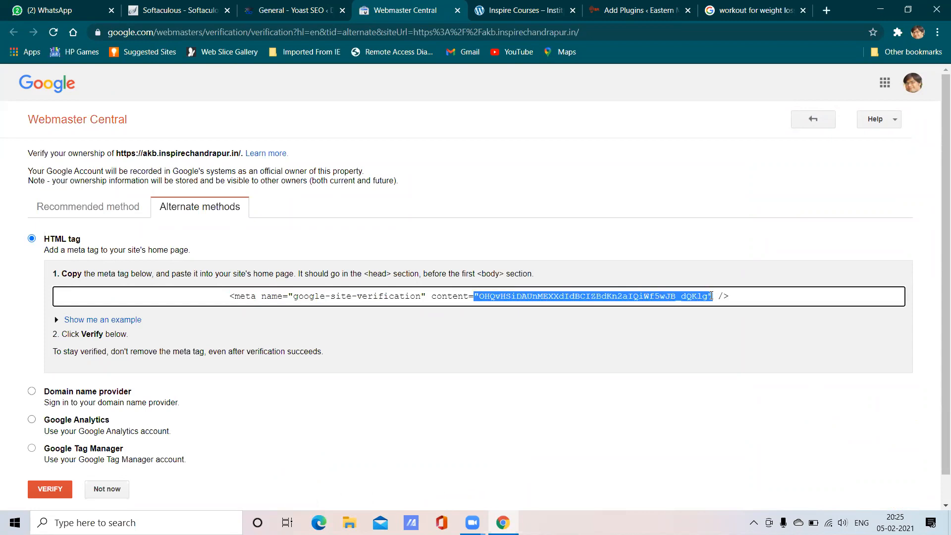
pyautogui.tripleClick(709, 297)
pyautogui.click(479, 296)
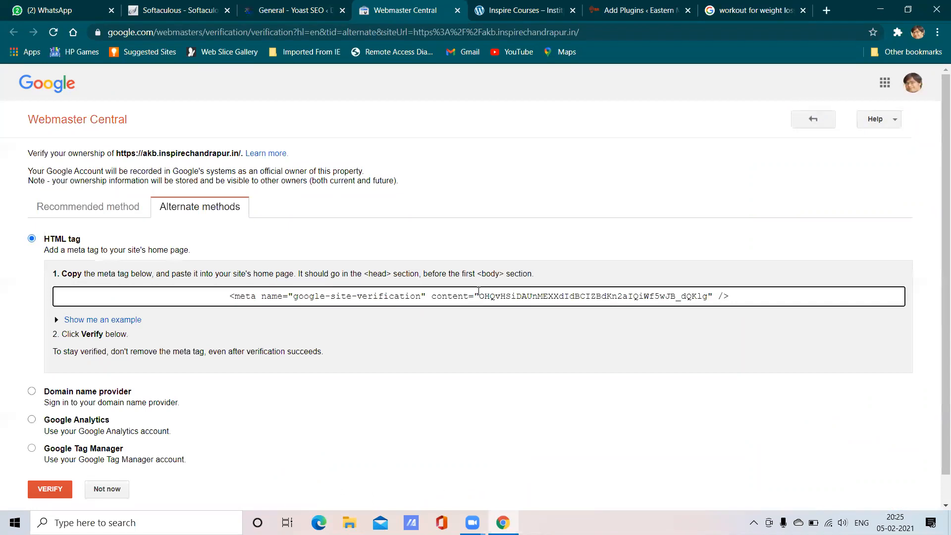
pyautogui.tripleClick(477, 297)
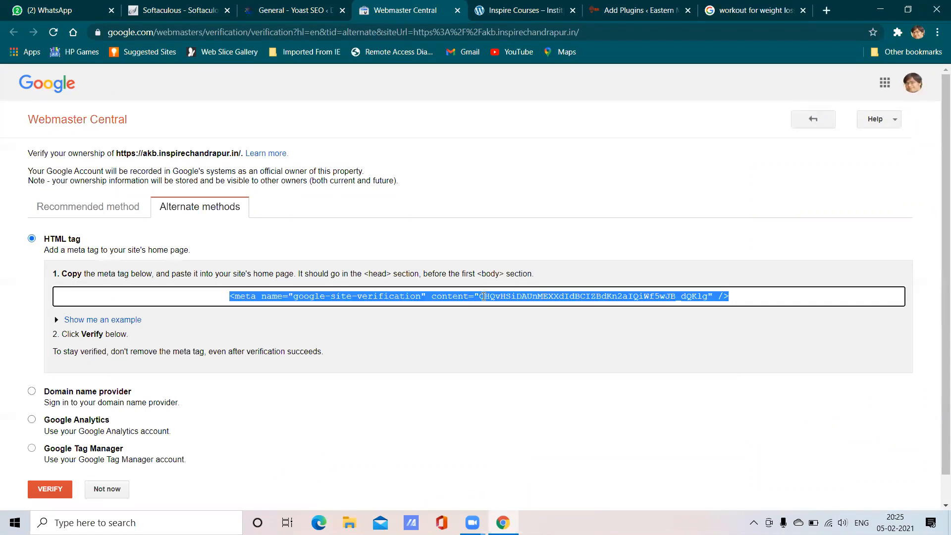
pyautogui.click(482, 296)
pyautogui.tripleClick(477, 296)
pyautogui.rightClick(477, 296)
pyautogui.click(497, 307)
pyautogui.click(314, 9)
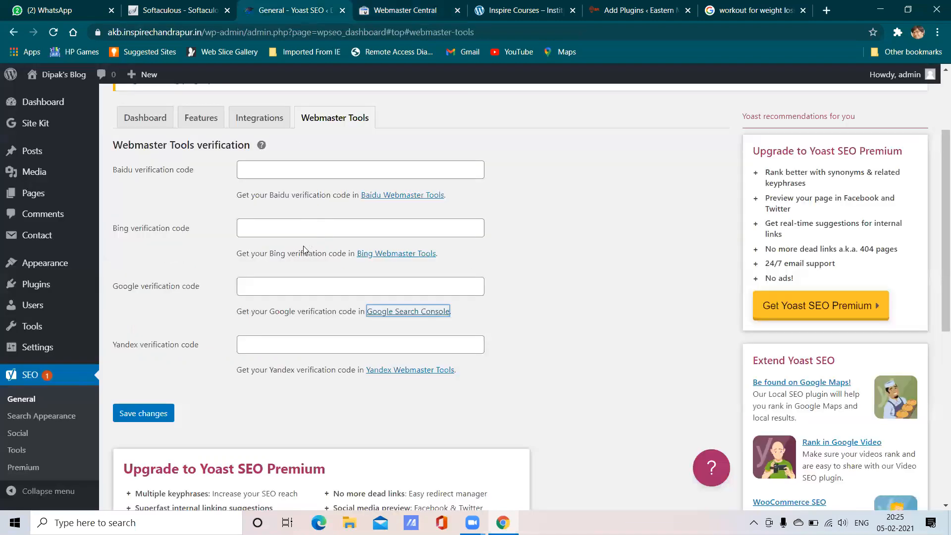
# - Paste the meta tag as the Google verification code, trim it to the code inside its quotation marks, and try to save
pyautogui.click(281, 290)
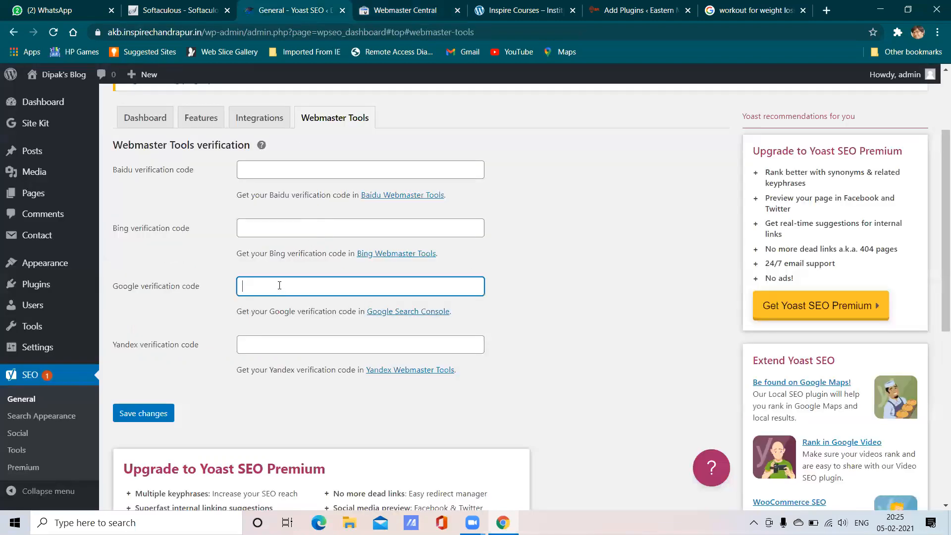
pyautogui.rightClick(281, 291)
pyautogui.click(322, 377)
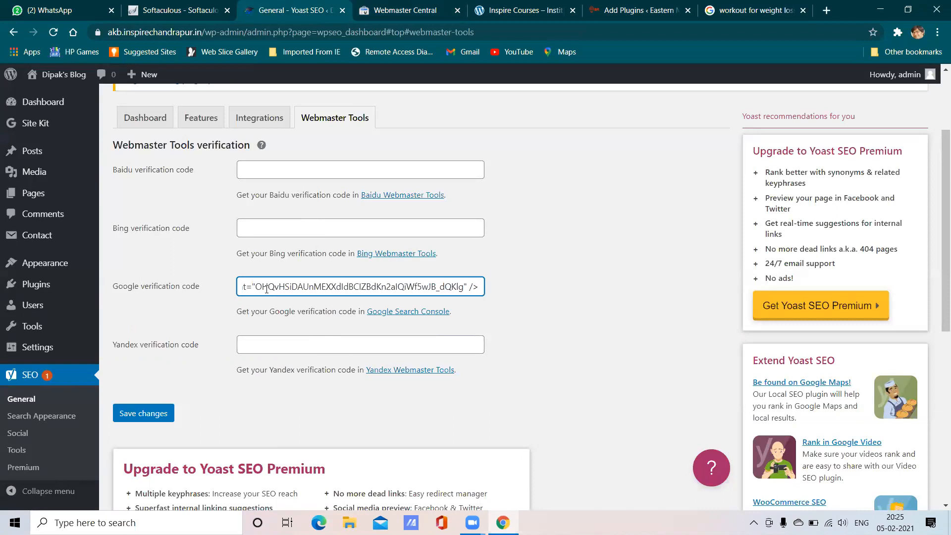
pyautogui.moveTo(252, 283); pyautogui.dragTo(110, 287)
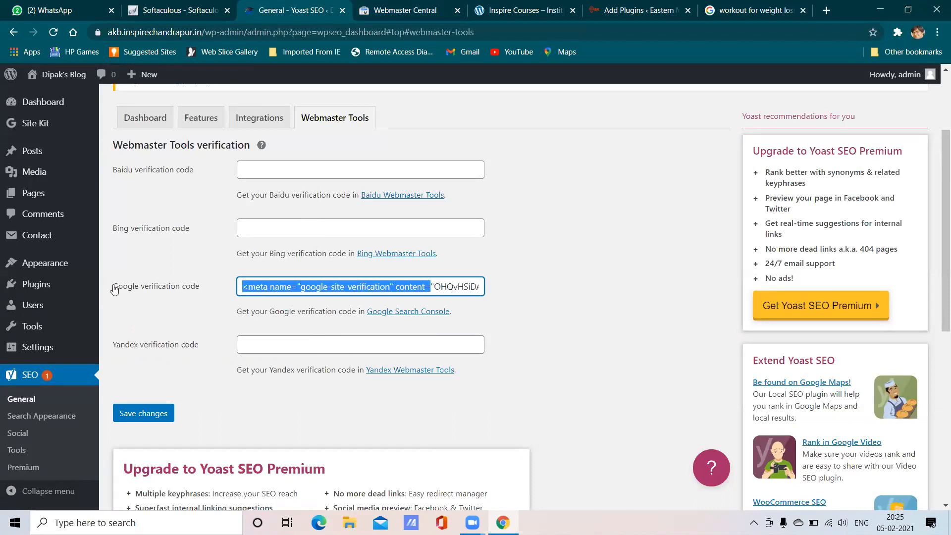
pyautogui.moveTo(53, 296)
pyautogui.press('BackSpace')
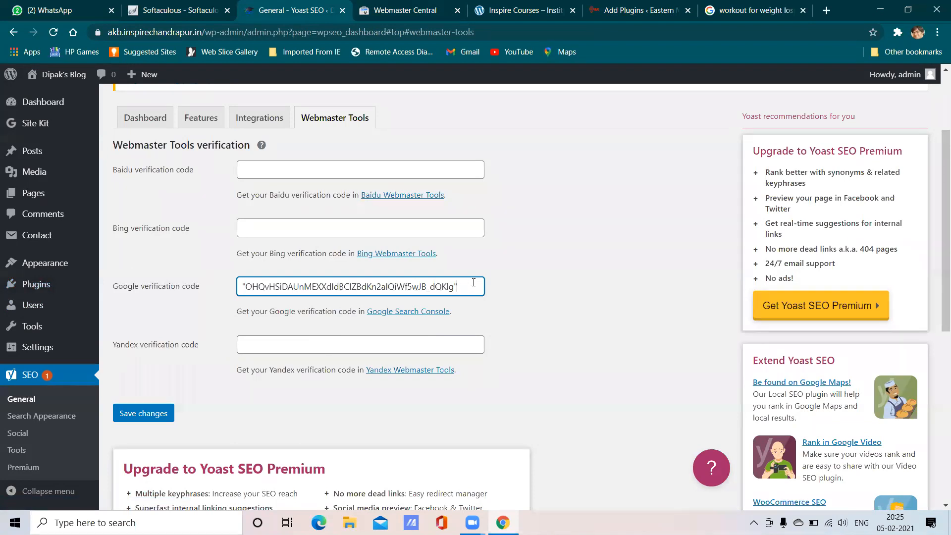
pyautogui.click(146, 413)
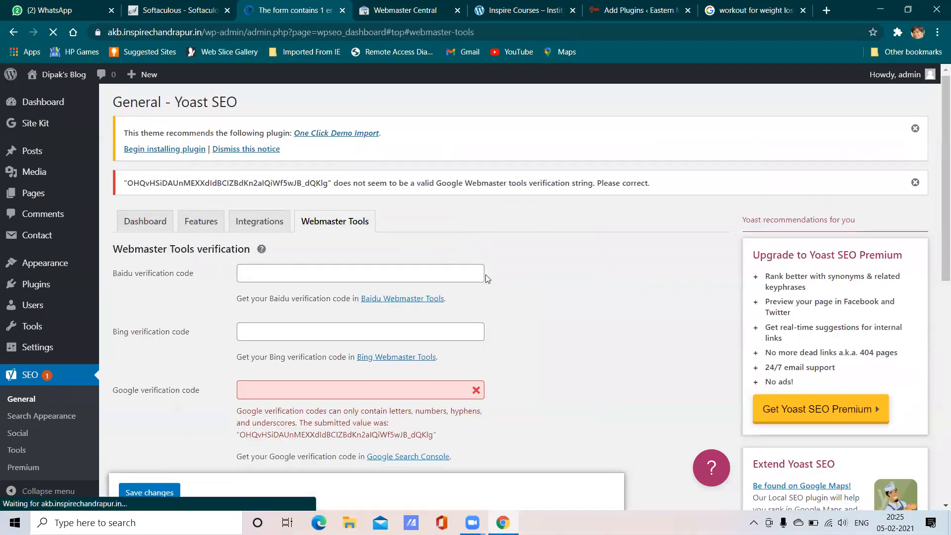
# - Return to Google's ownership verification page and copy the full google-site-verification meta tag again
pyautogui.scroll(-3, 476, 273)
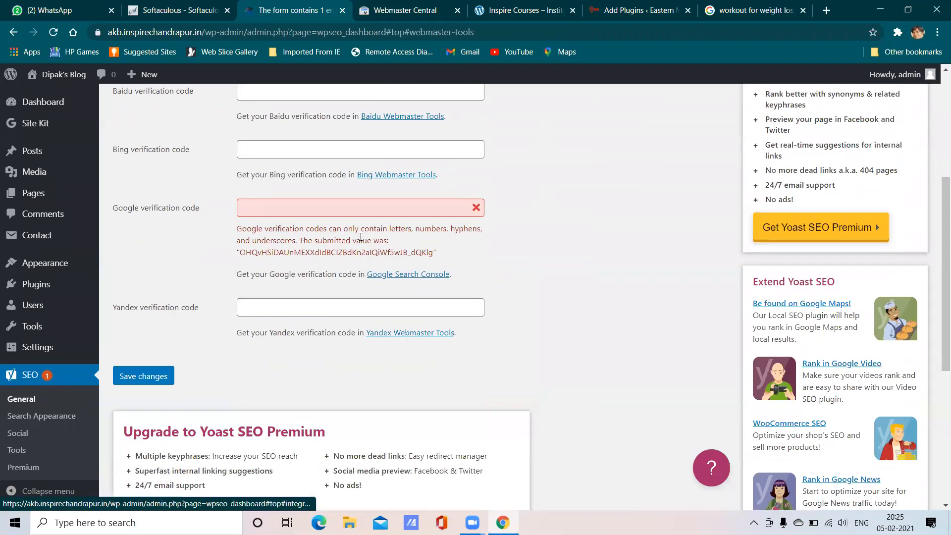
pyautogui.click(473, 206)
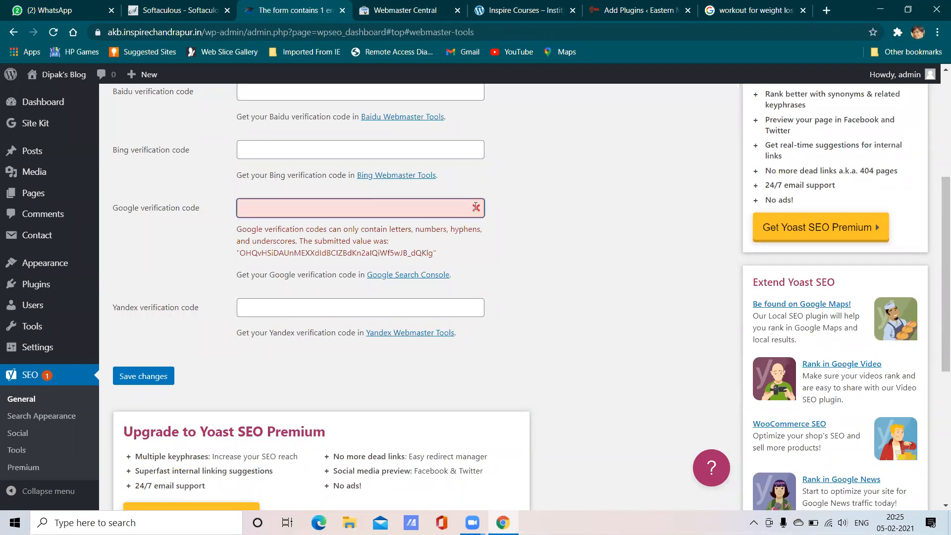
pyautogui.click(537, 8)
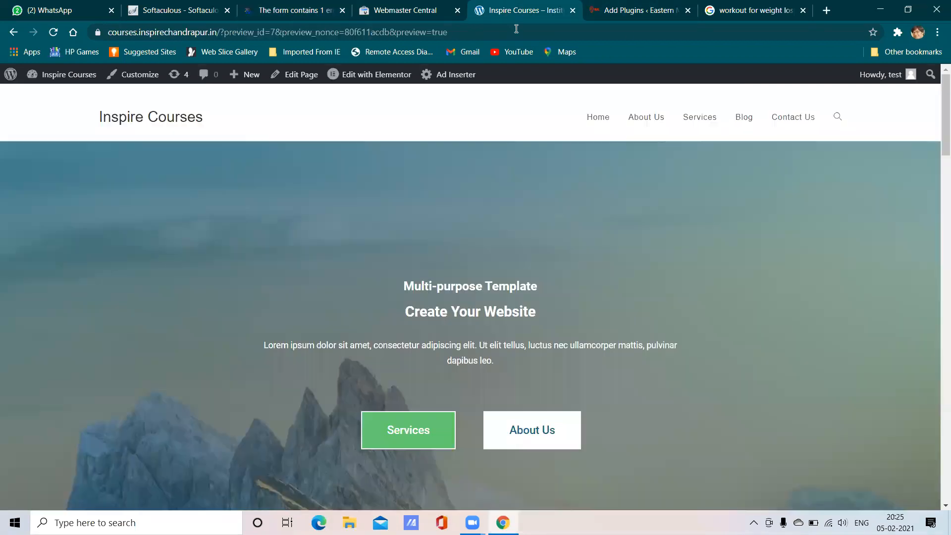
pyautogui.click(416, 6)
pyautogui.click(526, 298)
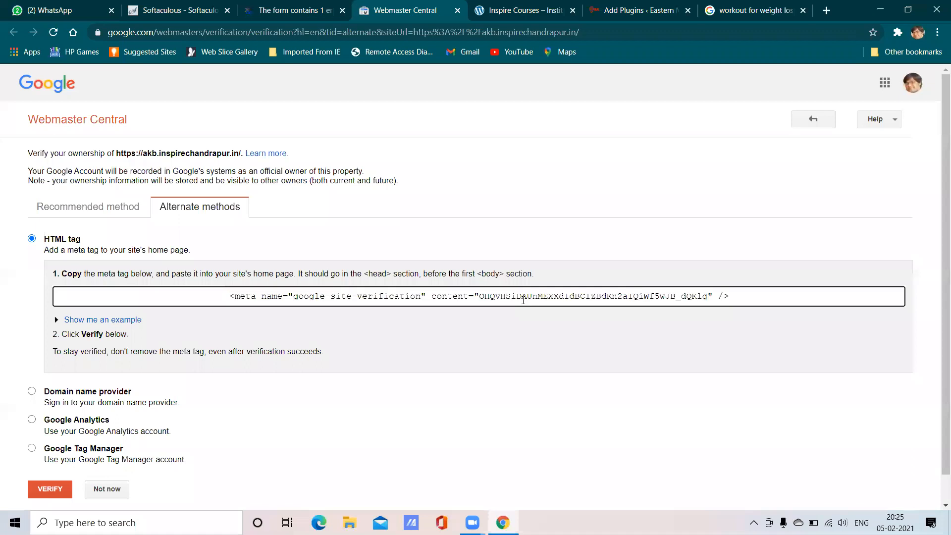
pyautogui.rightClick(524, 296)
pyautogui.click(538, 305)
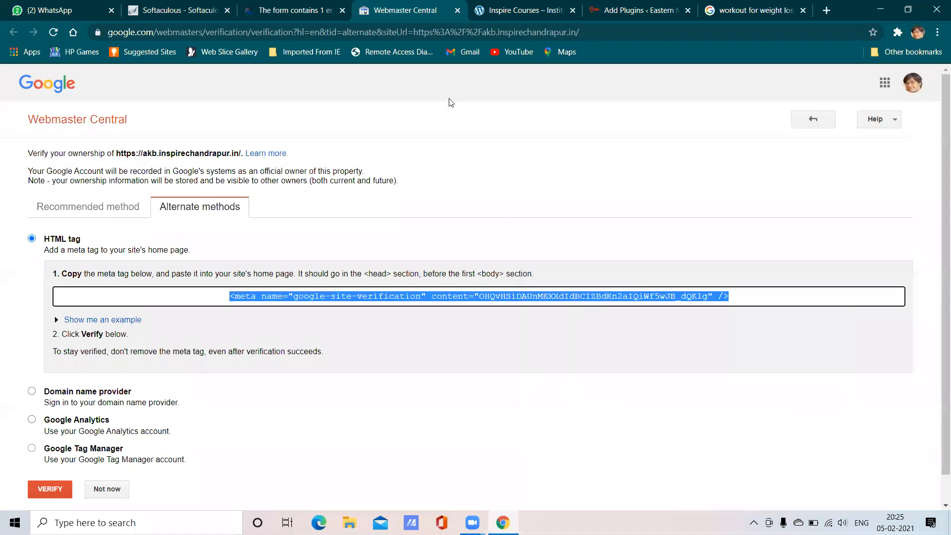
# - Paste the meta tag as the Google verification code in Yoast SEO, trim it to the bare code without quotation marks, and save
pyautogui.click(304, 6)
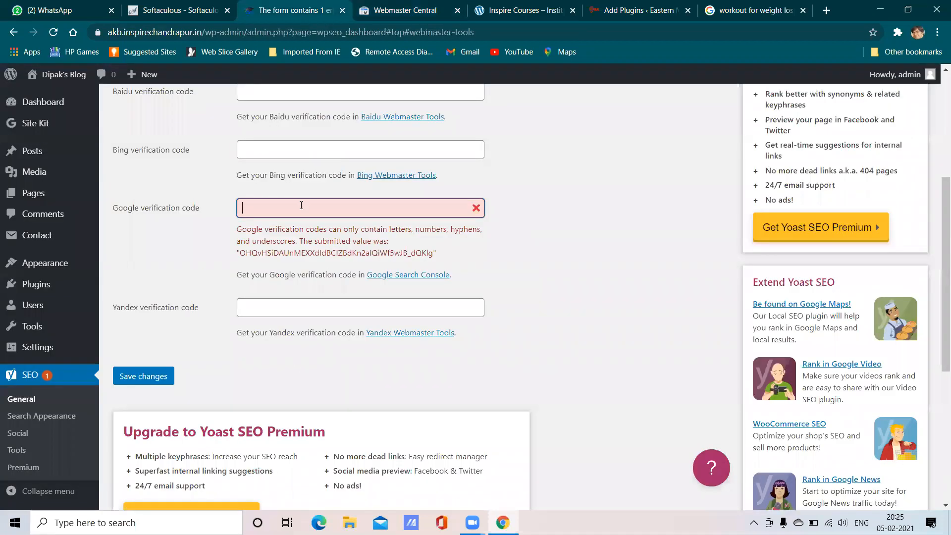
pyautogui.hotkey('ctrl', 'v')
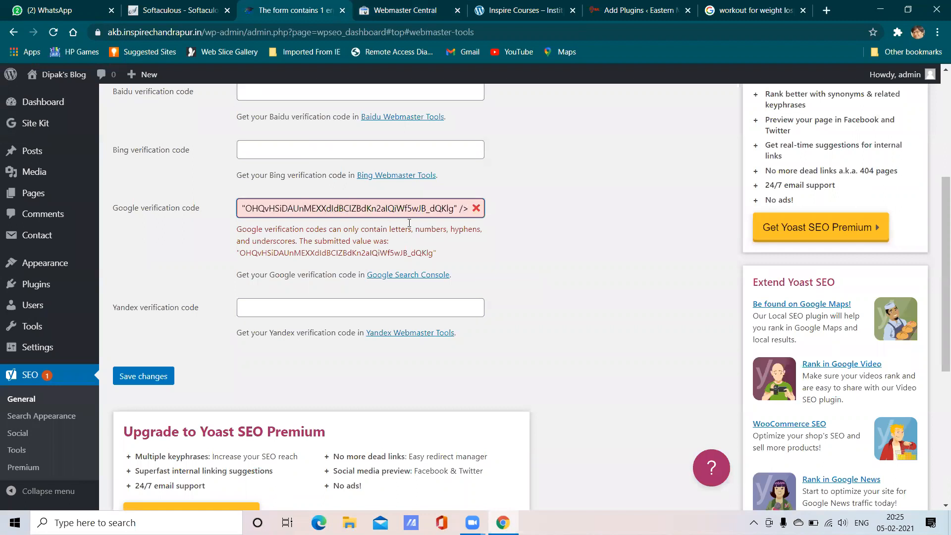
pyautogui.press('BackSpace')
pyautogui.press('BackSpace')
pyautogui.press('BackSpace')
pyautogui.press('BackSpace')
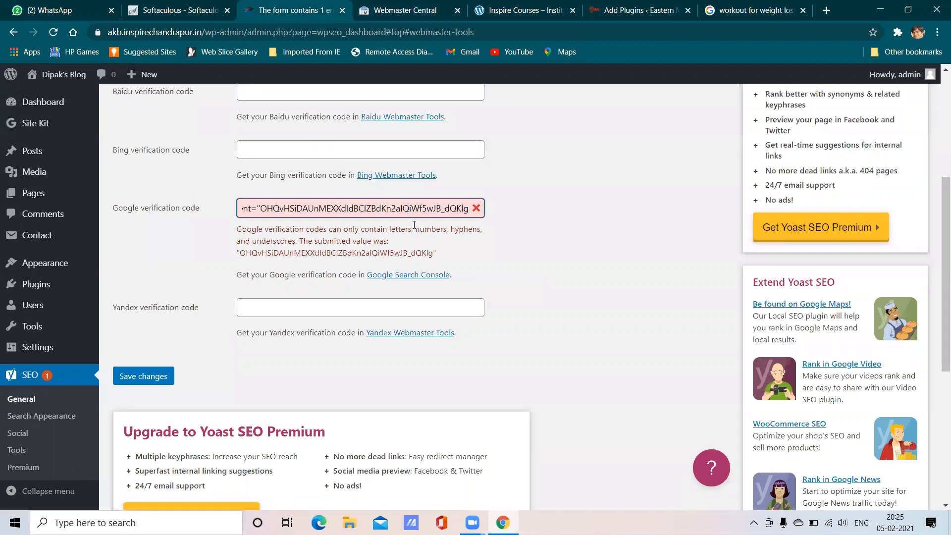
pyautogui.click(262, 209)
pyautogui.press('BackSpace')
pyautogui.press('BackSpace')
pyautogui.press('BackSpace')
pyautogui.press('BackSpace')
pyautogui.press('BackSpace')
pyautogui.press('BackSpace')
pyautogui.press('BackSpace')
pyautogui.press('BackSpace')
pyautogui.press('BackSpace')
pyautogui.press('BackSpace')
pyautogui.press('BackSpace')
pyautogui.press('BackSpace')
pyautogui.press('BackSpace')
pyautogui.press('BackSpace')
pyautogui.press('BackSpace')
pyautogui.press('BackSpace')
pyautogui.press('BackSpace')
pyautogui.press('BackSpace')
pyautogui.press('BackSpace')
pyautogui.press('BackSpace')
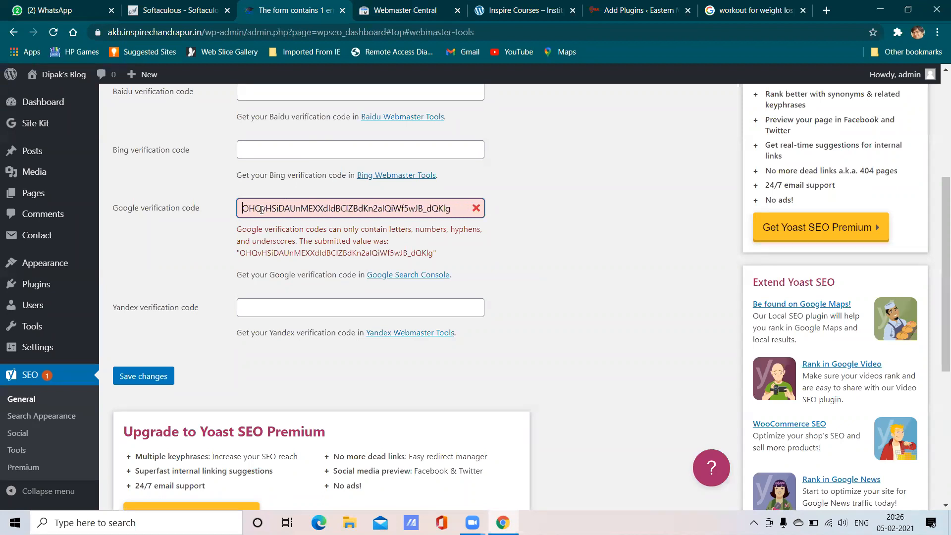
pyautogui.click(143, 376)
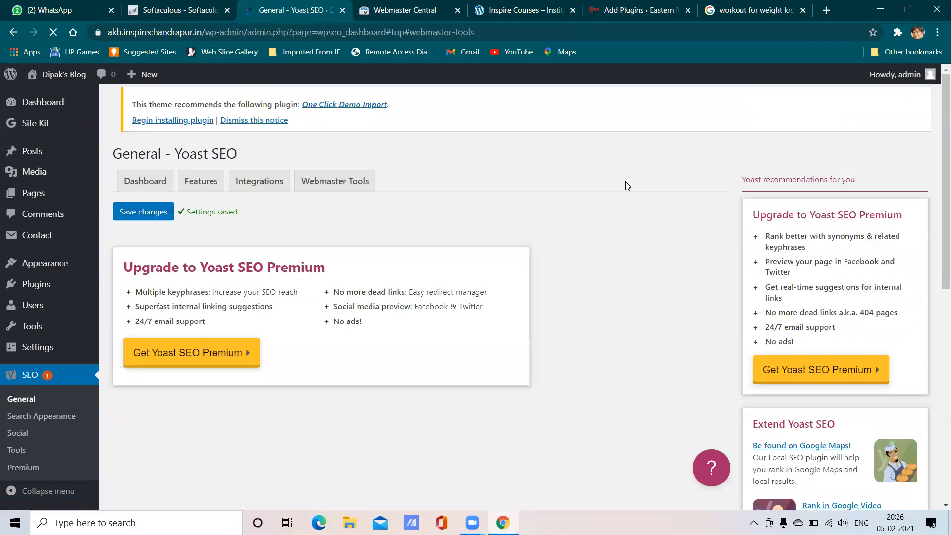
pyautogui.scroll(-1, 627, 186)
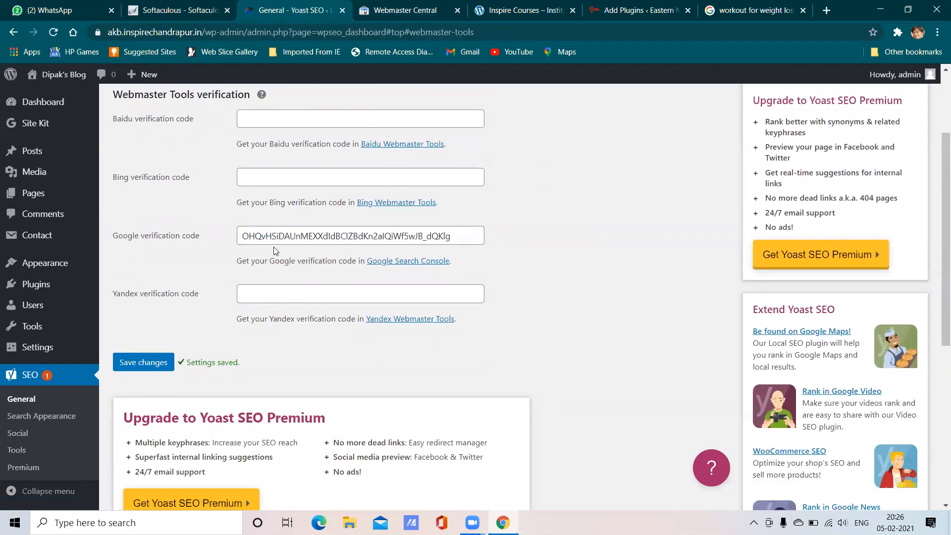
pyautogui.click(405, 10)
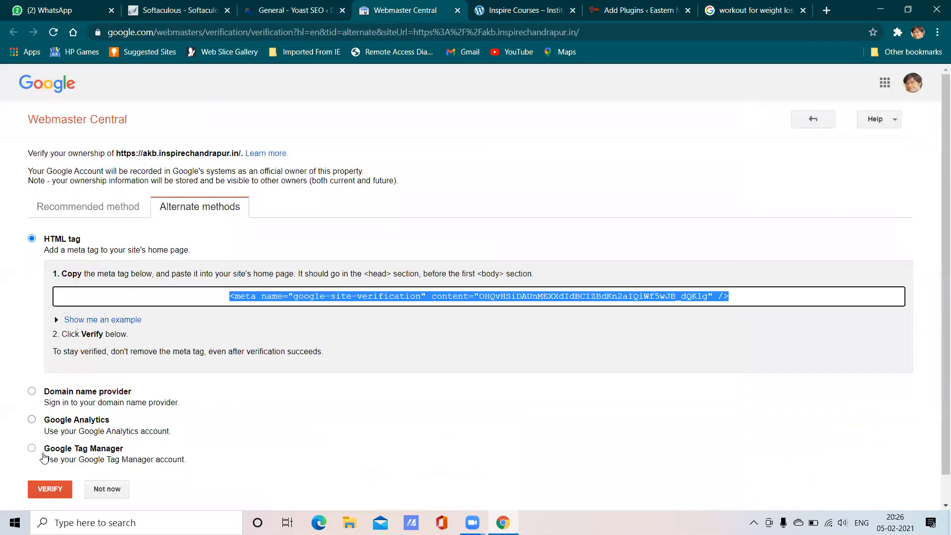
pyautogui.click(44, 489)
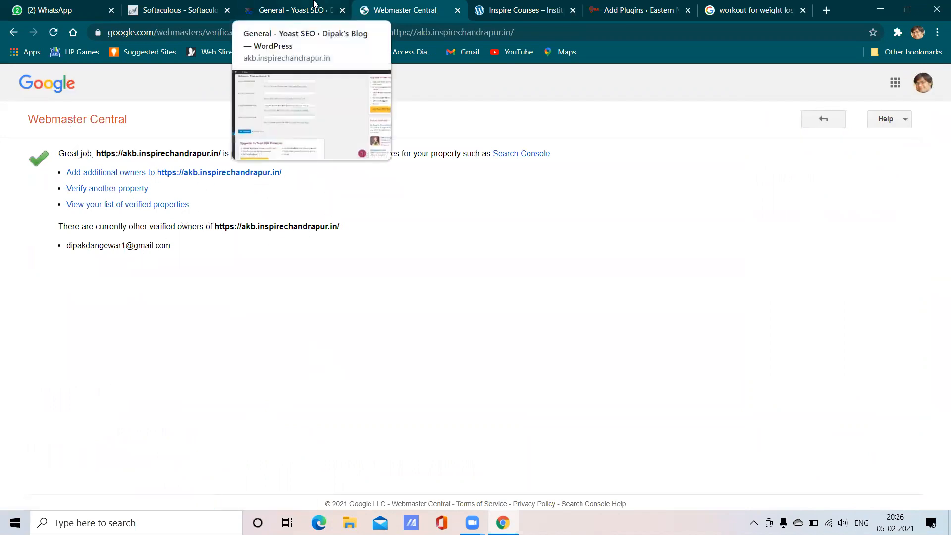
# - Open Bing Webmaster Tools from the Bing verification code link in Yoast SEO and review Google's verification result page
pyautogui.click(271, 13)
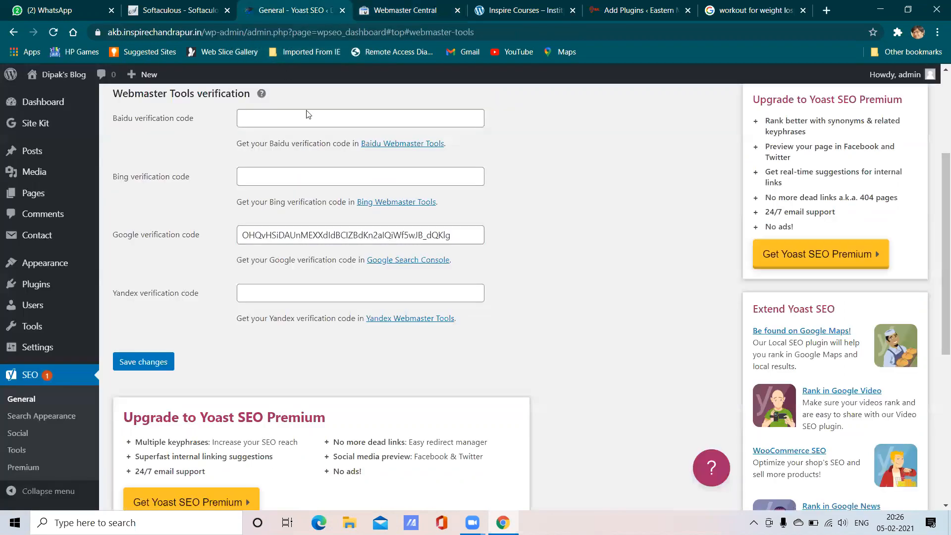
pyautogui.click(398, 202)
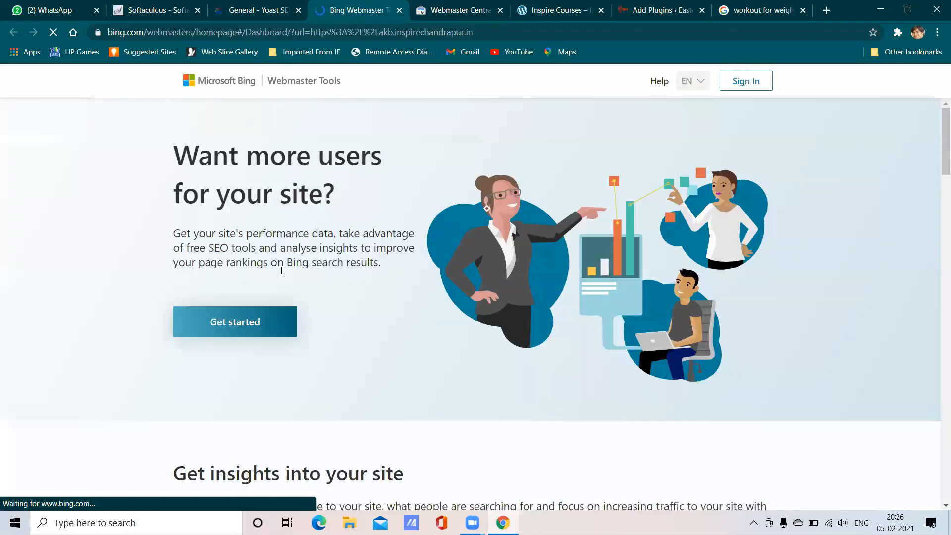
pyautogui.click(260, 13)
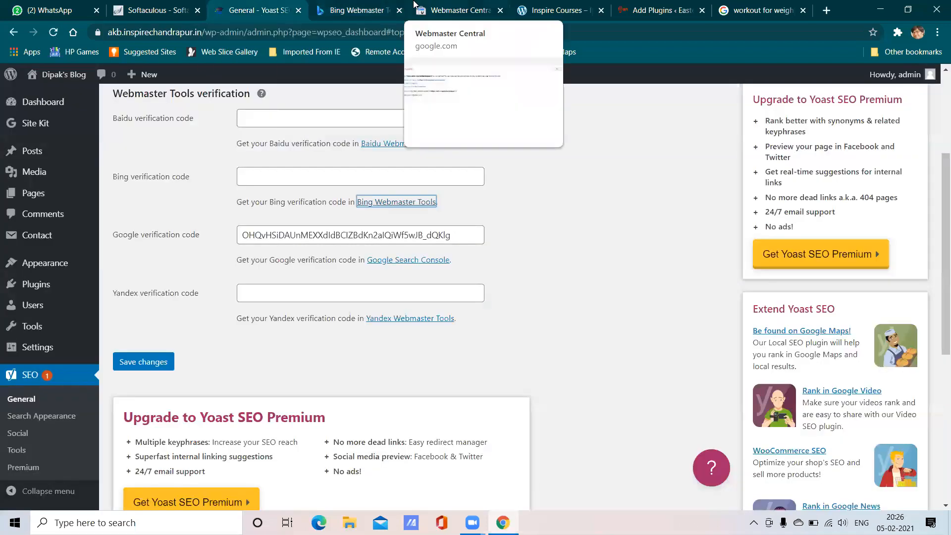
pyautogui.click(355, 10)
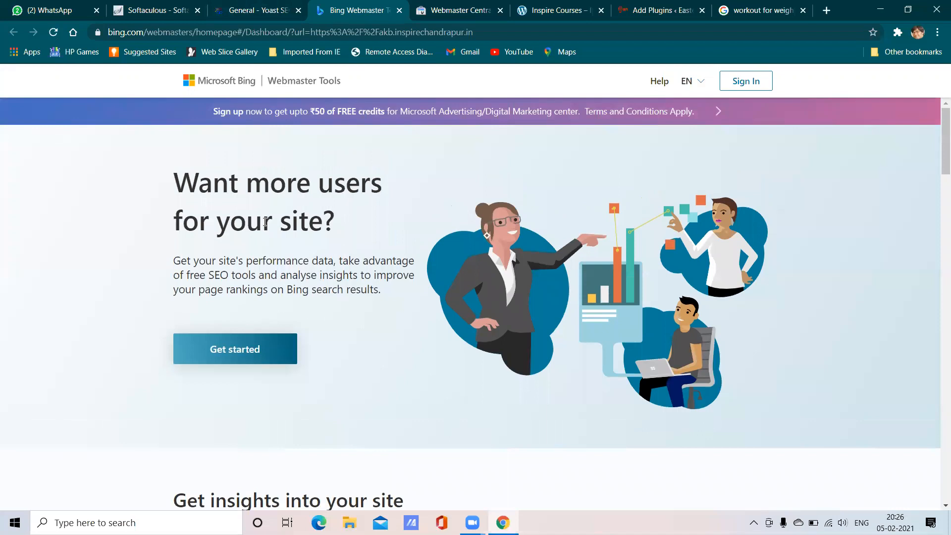
pyautogui.click(466, 9)
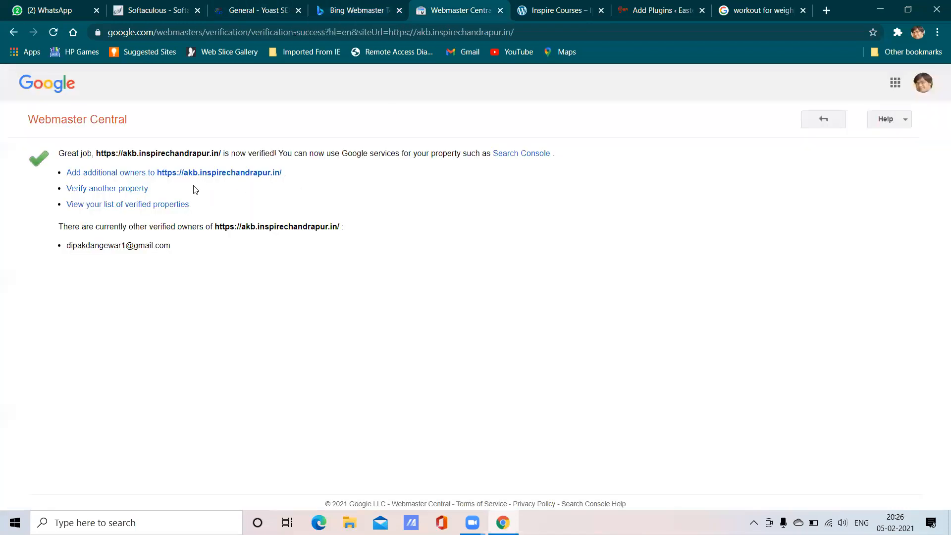
pyautogui.click(351, 9)
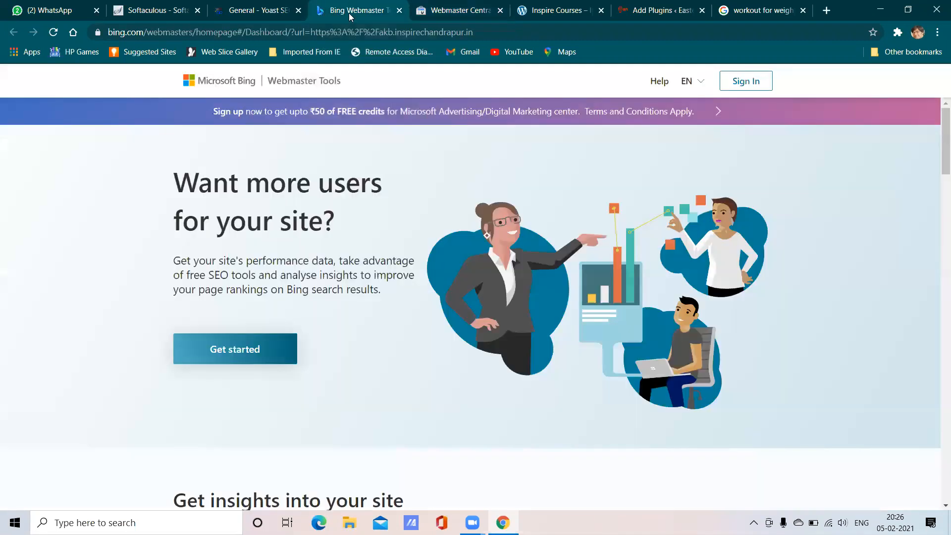
# - Get started with Bing Webmaster Tools by signing in with the second listed Google account
pyautogui.click(251, 348)
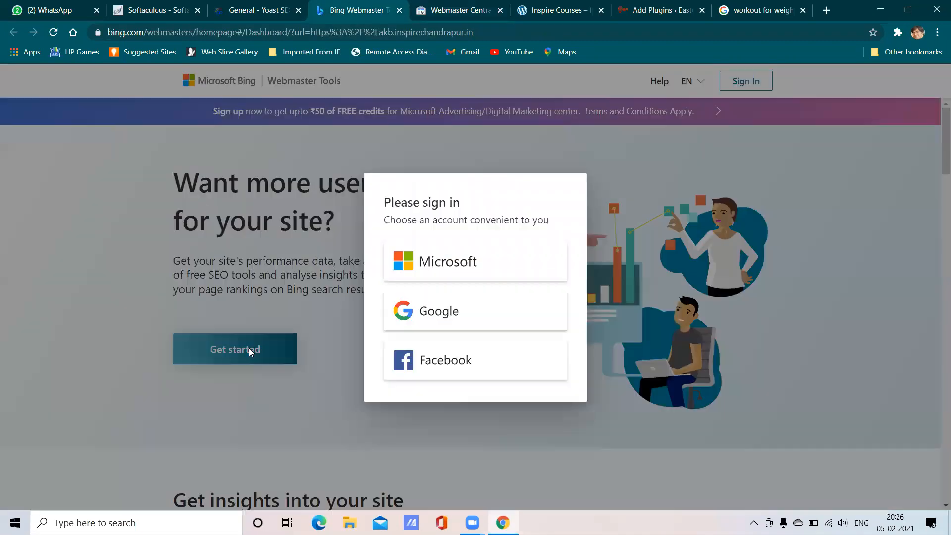
pyautogui.click(439, 317)
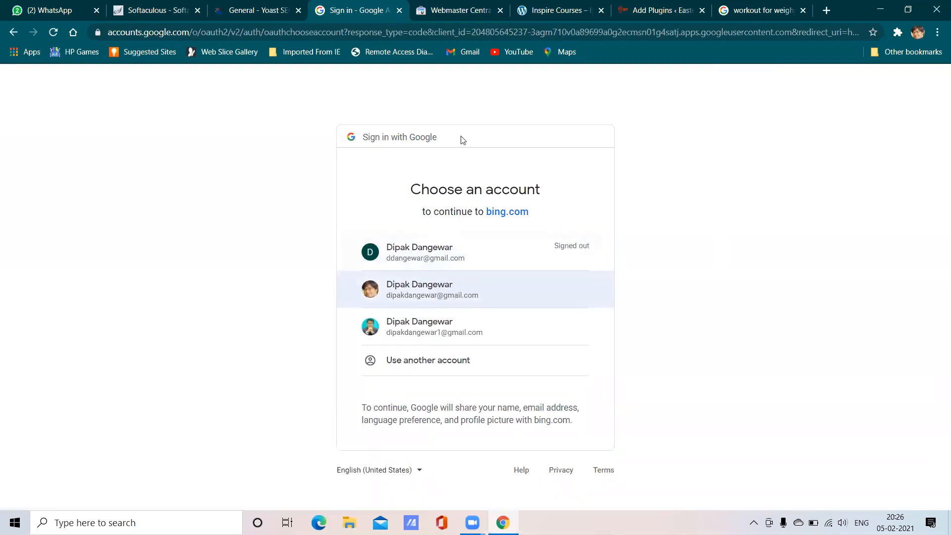
pyautogui.click(479, 5)
pyautogui.click(355, 7)
pyautogui.click(438, 296)
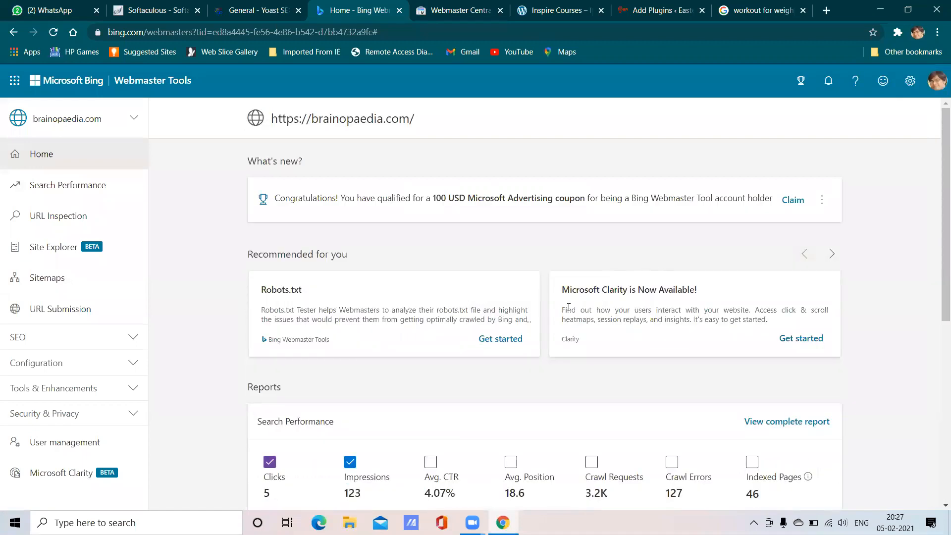
# - Look through the brainopaedia.com home reports and start adding a new site from the site list
pyautogui.scroll(-5, 569, 308)
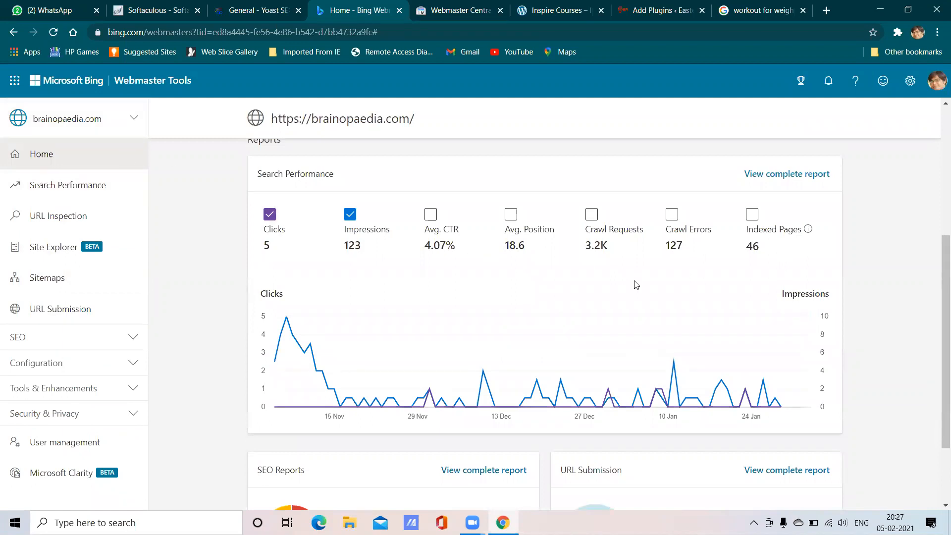
pyautogui.scroll(-1, 617, 316)
pyautogui.scroll(4, 616, 315)
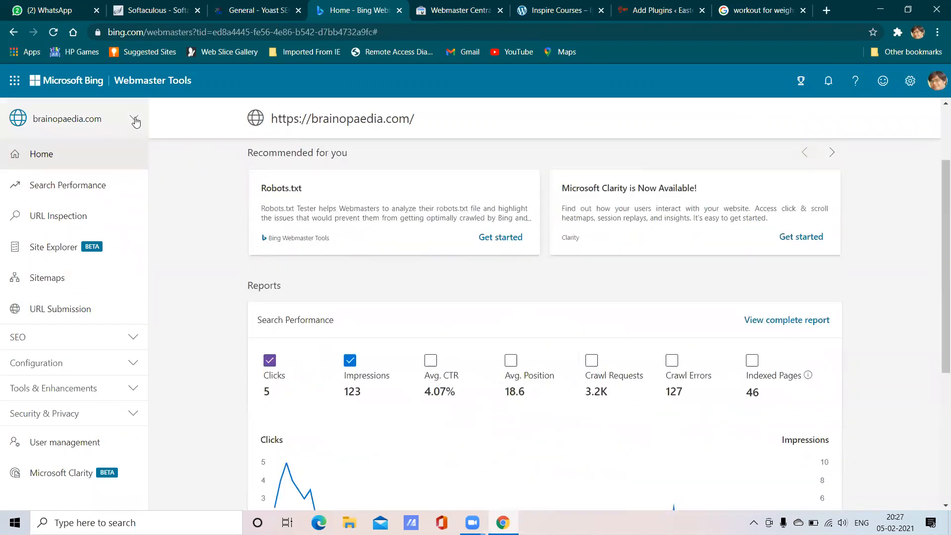
pyautogui.click(134, 120)
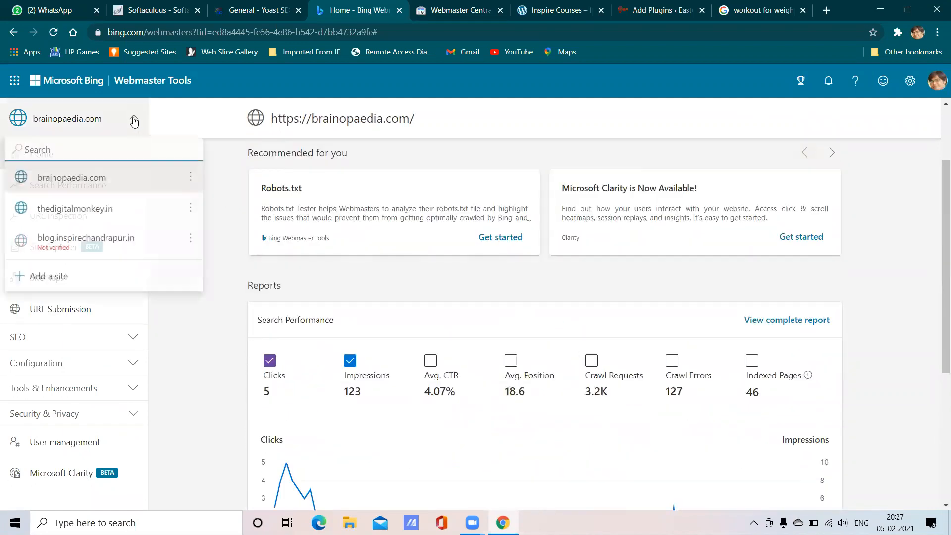
pyautogui.click(59, 276)
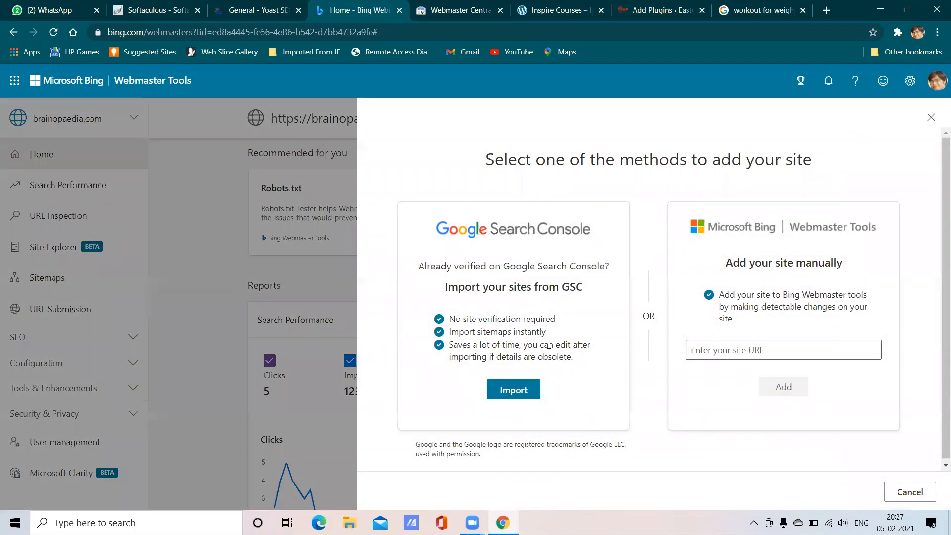
pyautogui.click(710, 348)
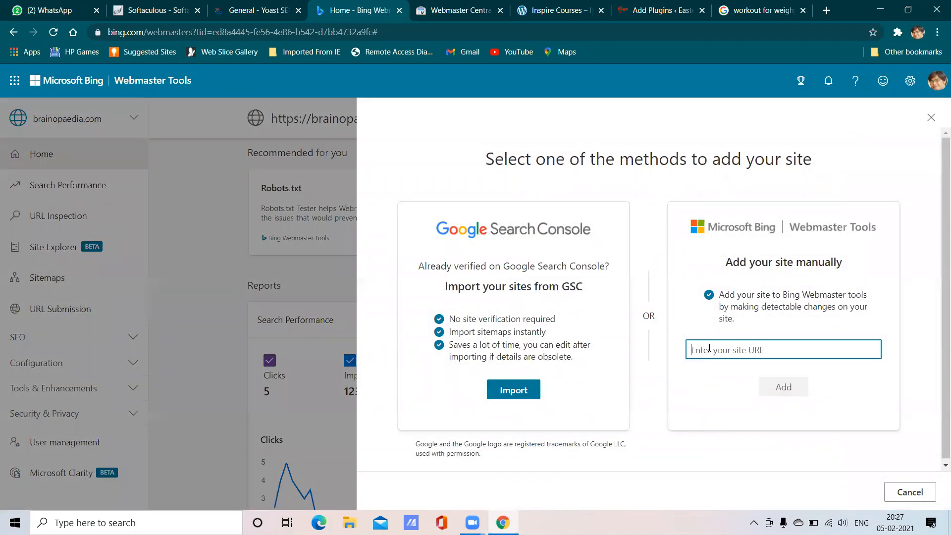
pyautogui.click(229, 8)
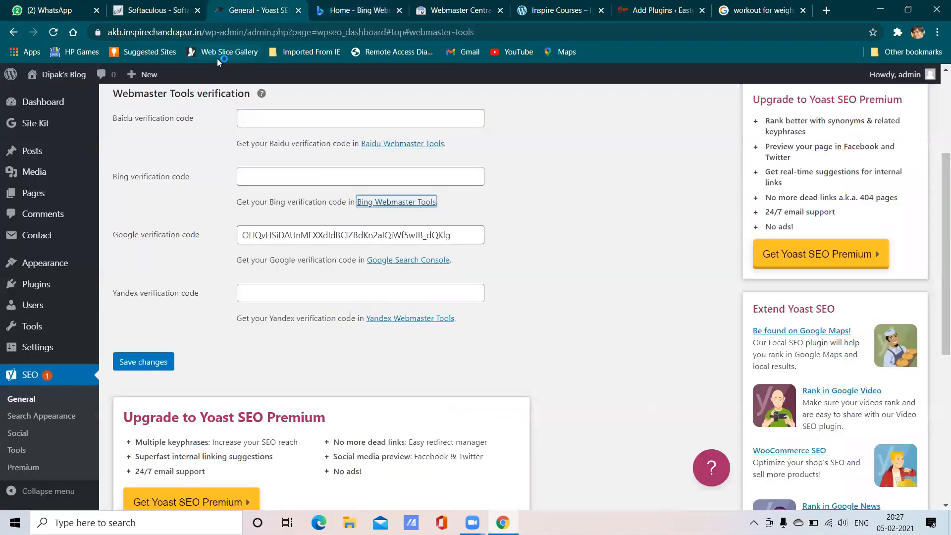
pyautogui.moveTo(203, 32); pyautogui.dragTo(123, 34)
pyautogui.rightClick(123, 34)
pyautogui.click(179, 120)
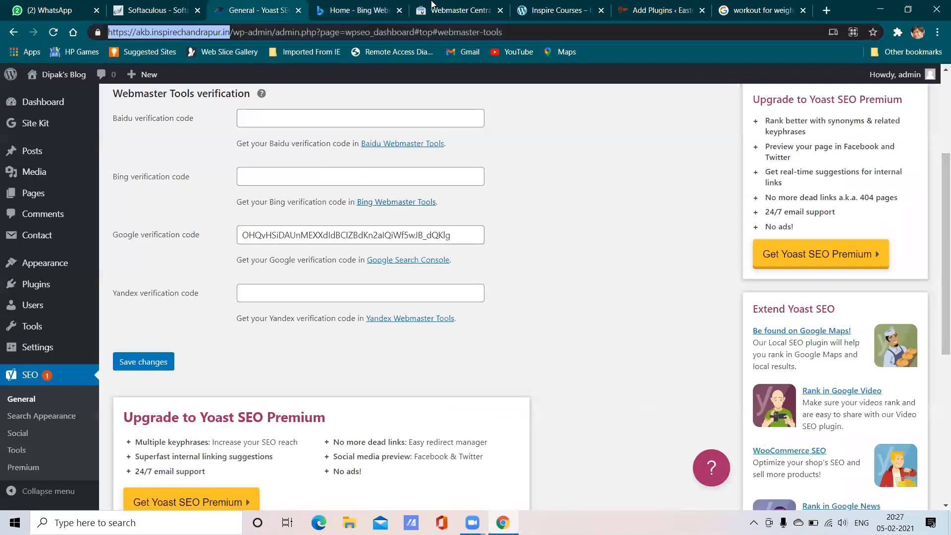
pyautogui.click(435, 6)
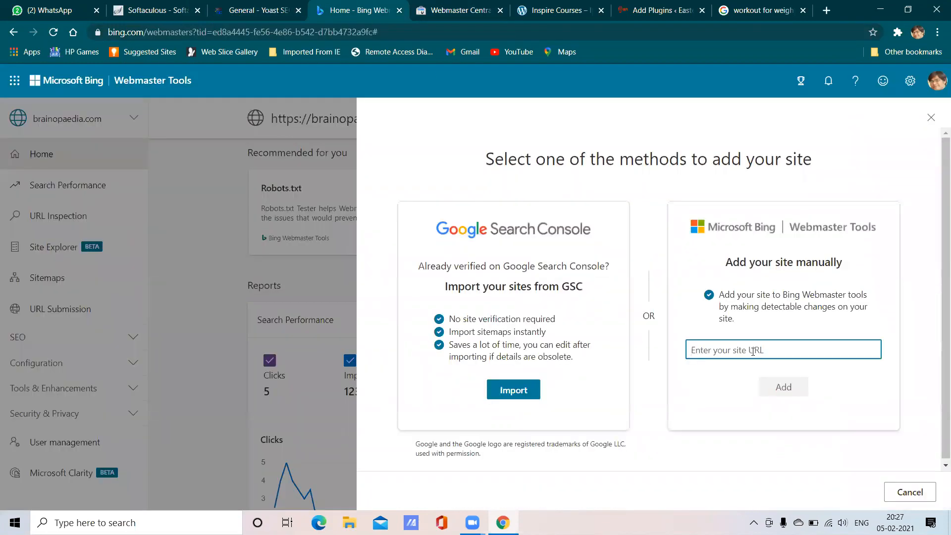
pyautogui.rightClick(752, 352)
pyautogui.click(788, 234)
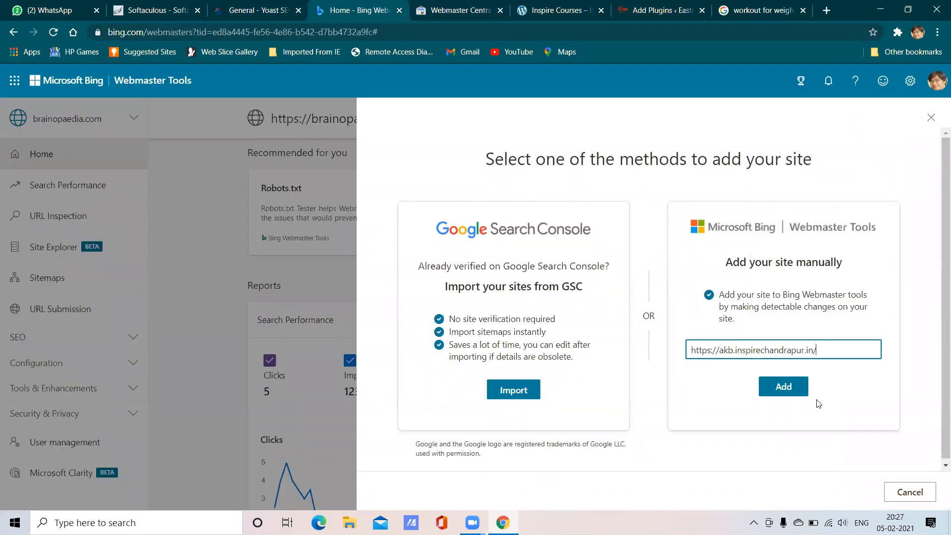
pyautogui.click(788, 394)
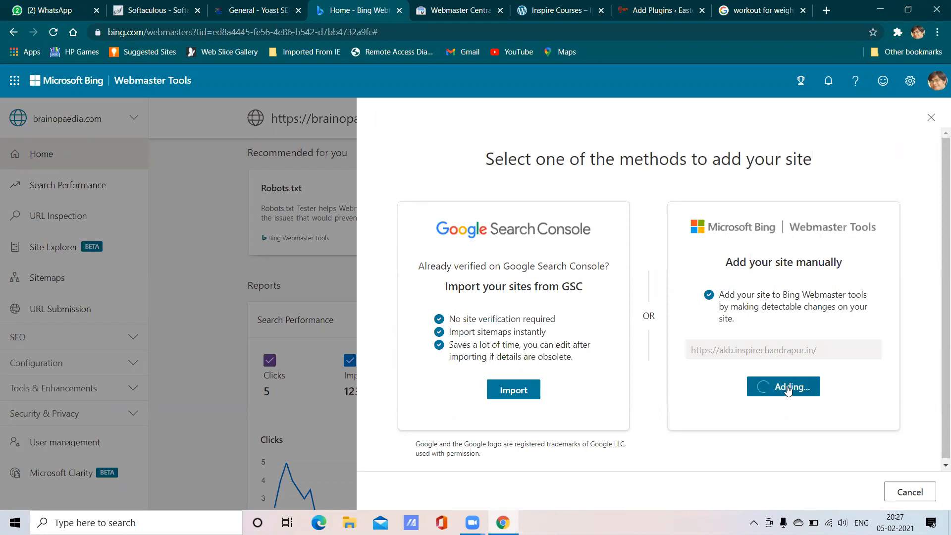
# - Choose to import the site from Google Search Console, continue, and select the second listed Google account for access
pyautogui.click(513, 391)
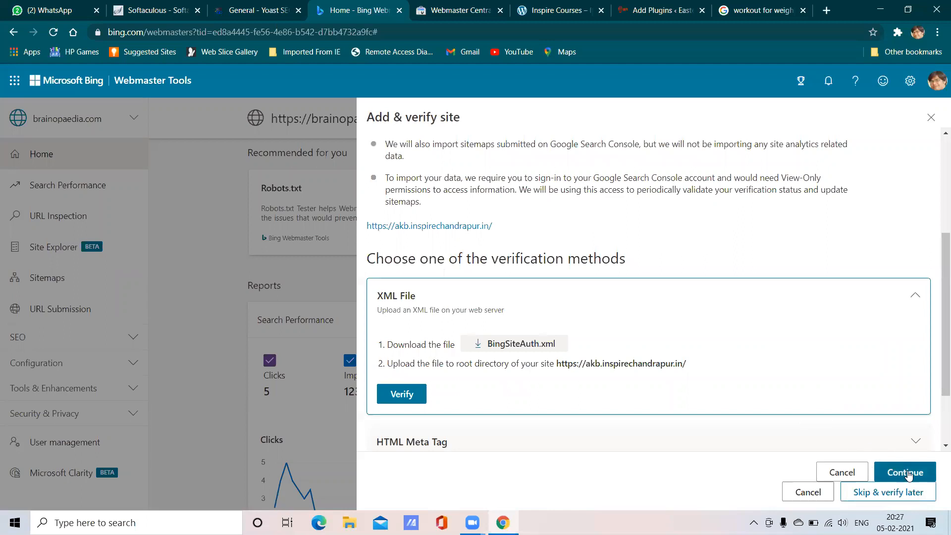
pyautogui.click(907, 473)
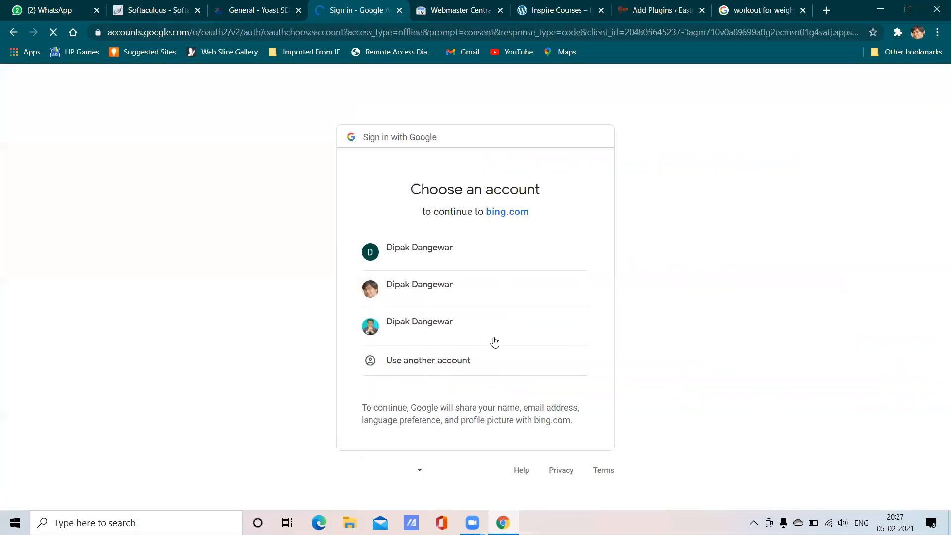
pyautogui.click(444, 297)
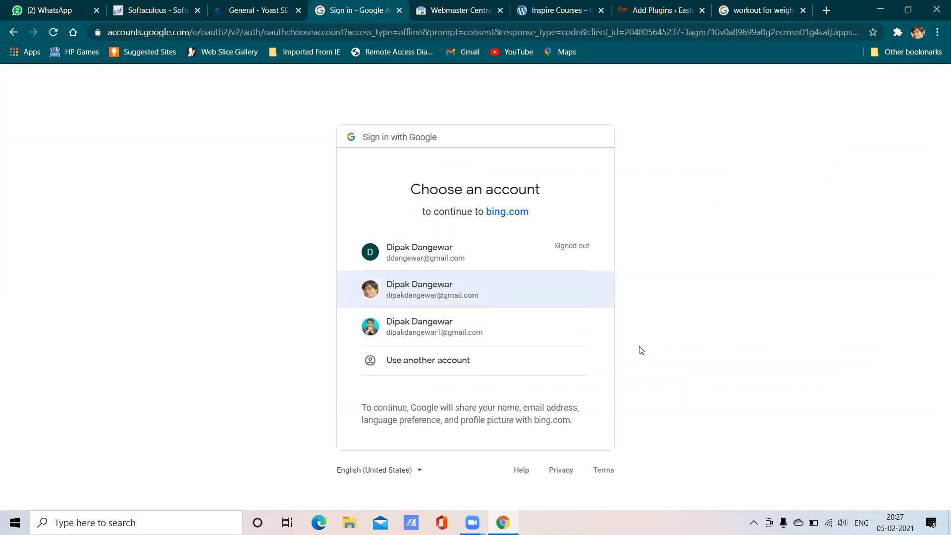
# - Allow bing.com to view Search Console data through the second listed Google account, but cancel the site import
pyautogui.click(437, 290)
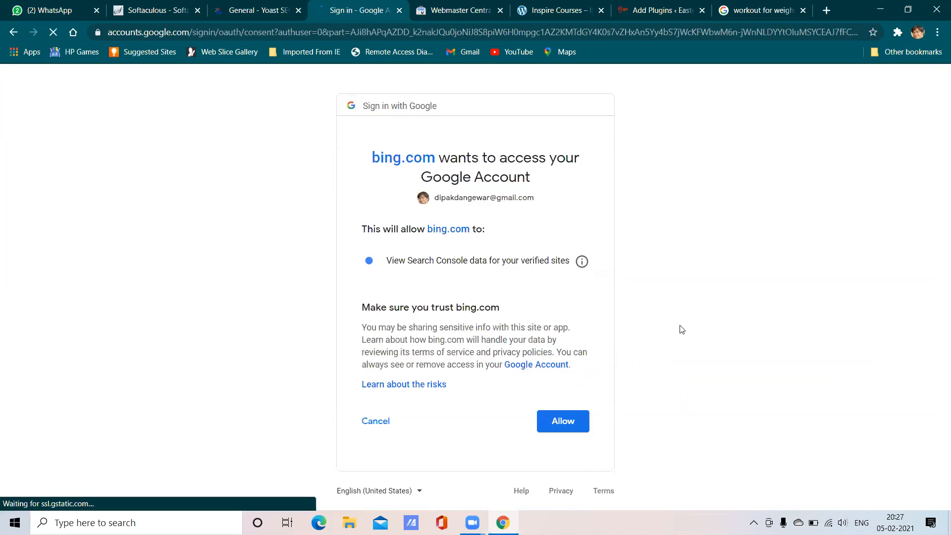
pyautogui.click(561, 419)
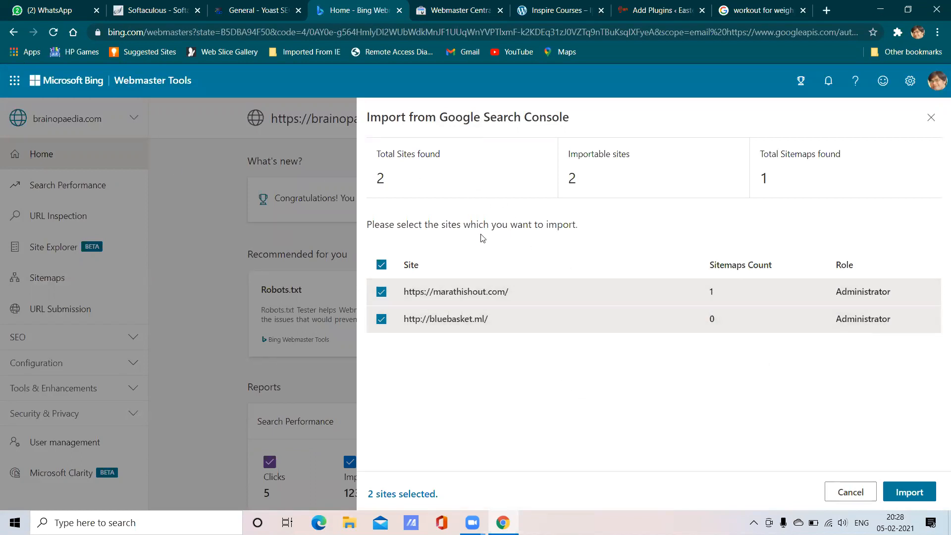
pyautogui.click(850, 492)
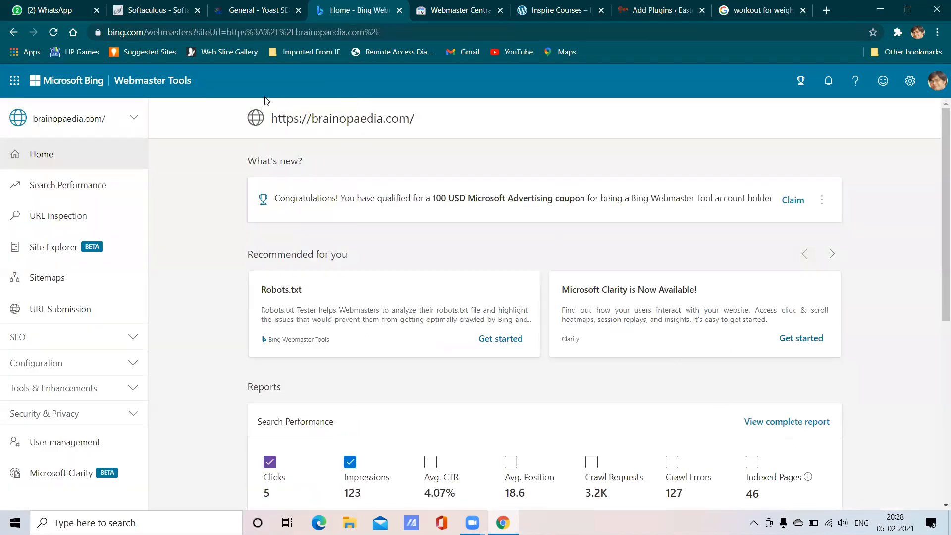
pyautogui.click(246, 7)
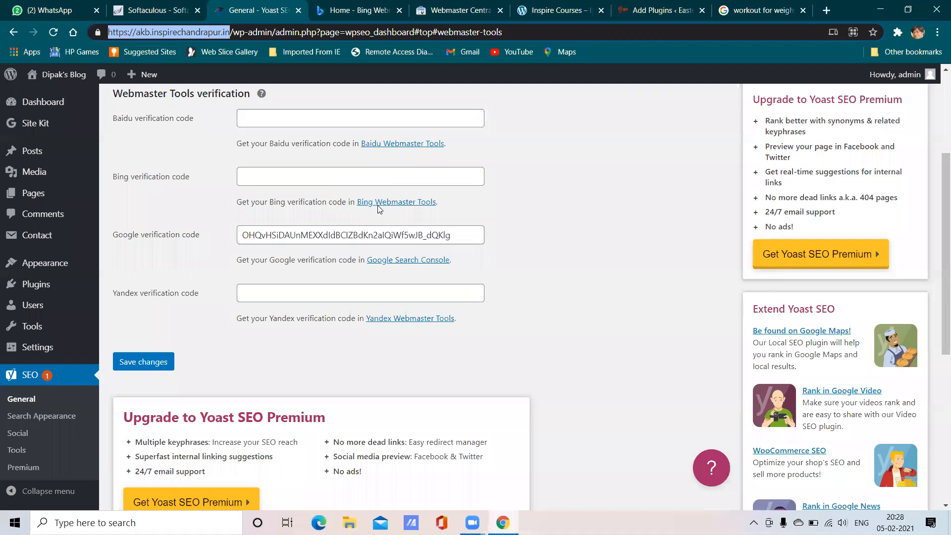
pyautogui.click(380, 5)
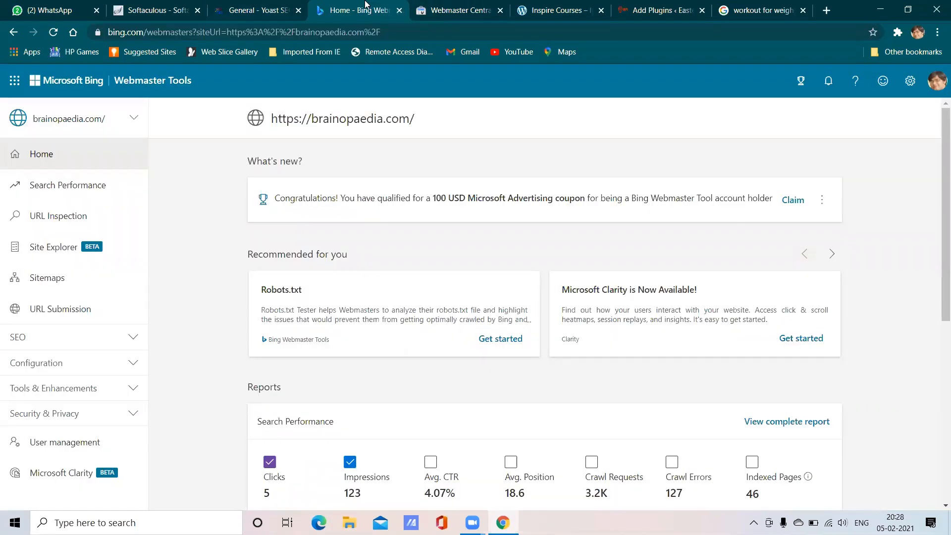
pyautogui.click(241, 6)
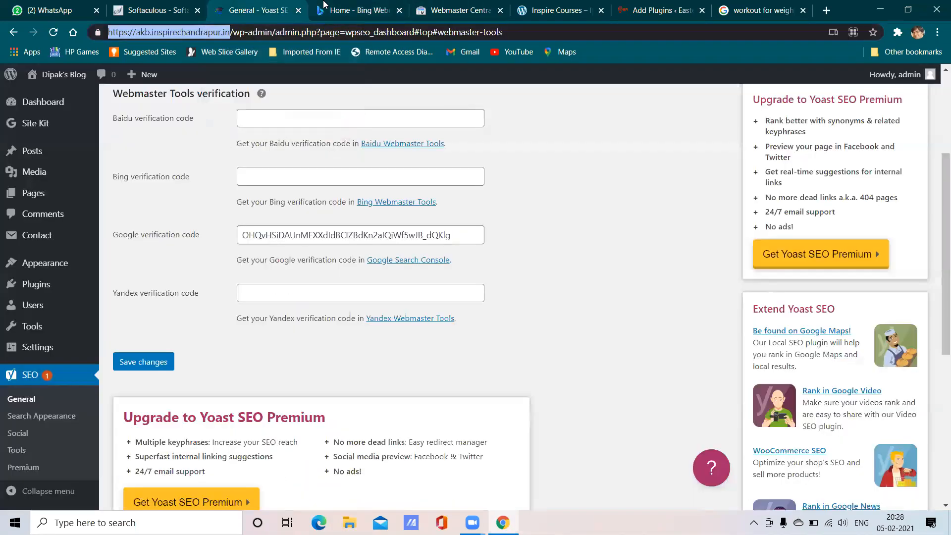
pyautogui.click(363, 12)
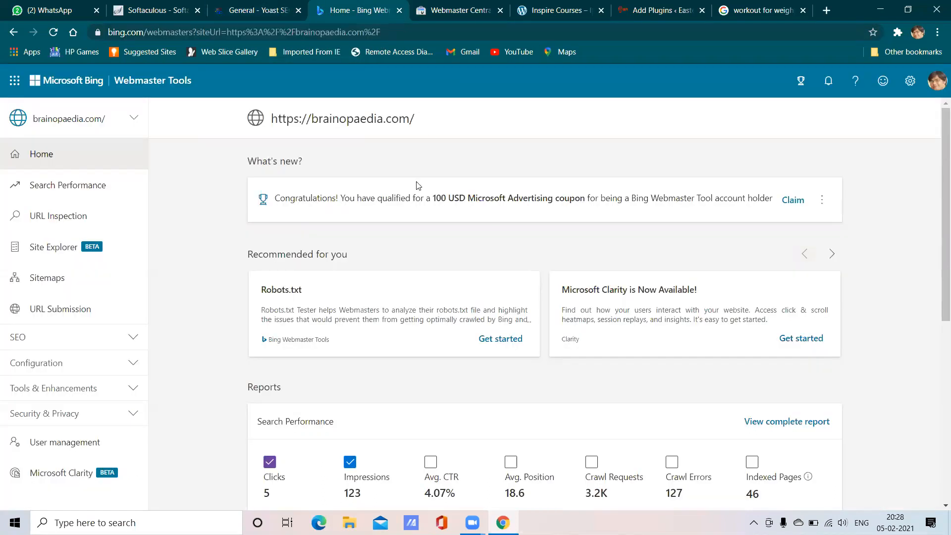
pyautogui.click(458, 6)
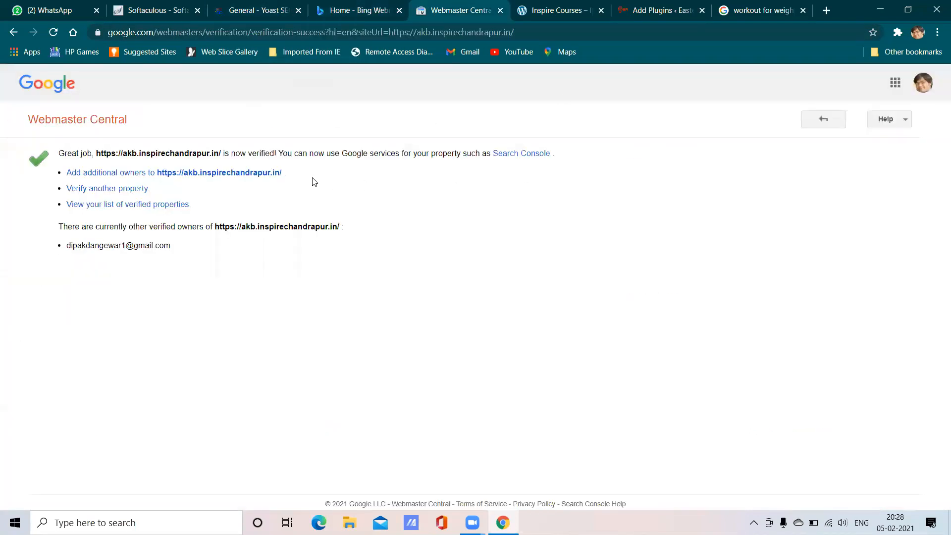
pyautogui.click(261, 5)
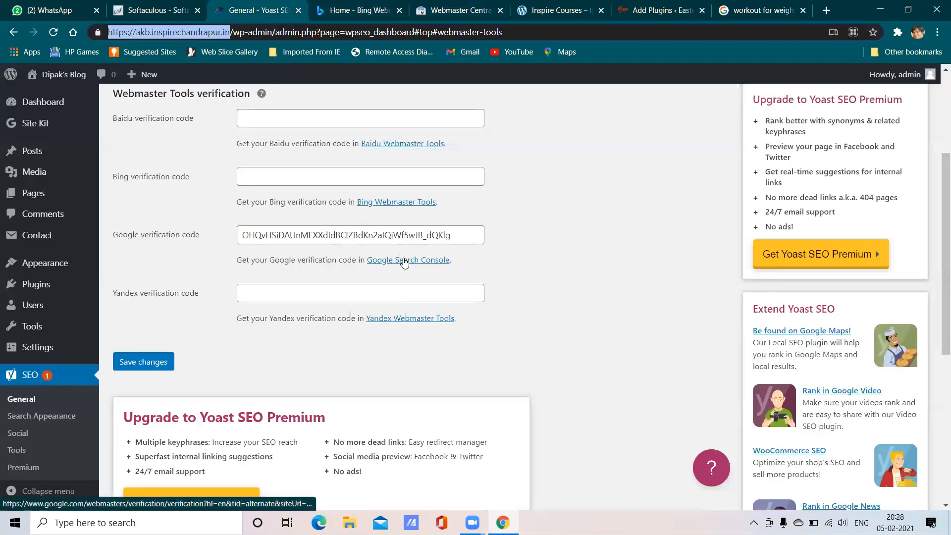
# - Reopen Bing Webmaster Tools from its Yoast verification link, close both Bing pages and return to the Yoast SEO settings
pyautogui.click(402, 202)
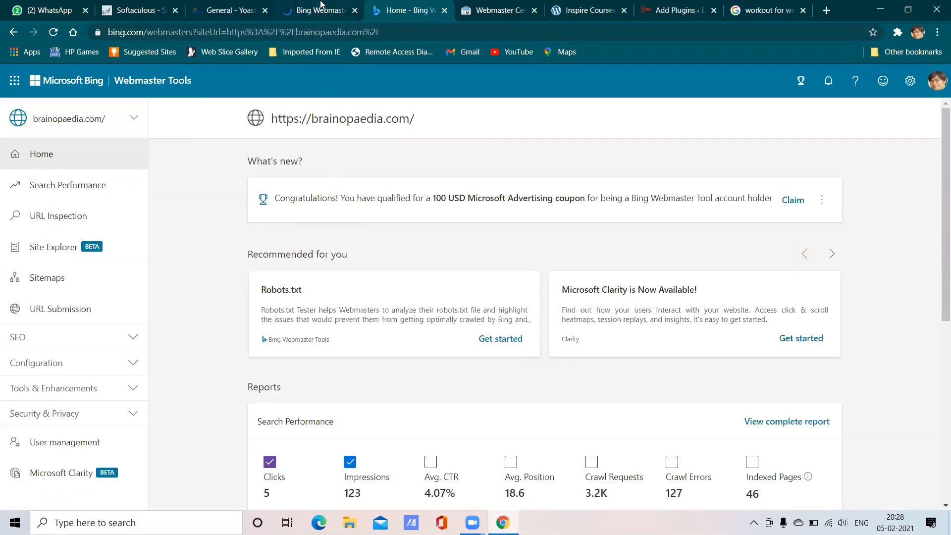
pyautogui.click(320, 6)
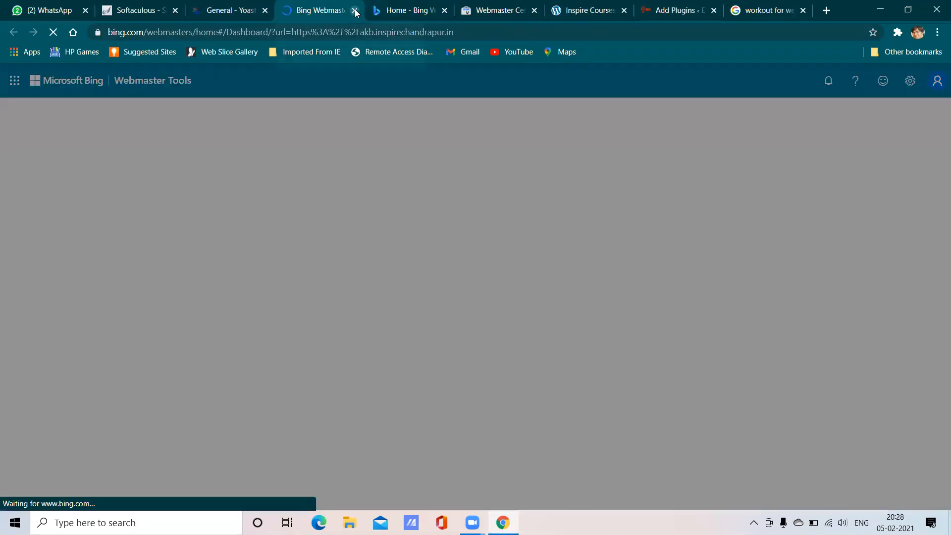
pyautogui.click(355, 11)
pyautogui.click(355, 11)
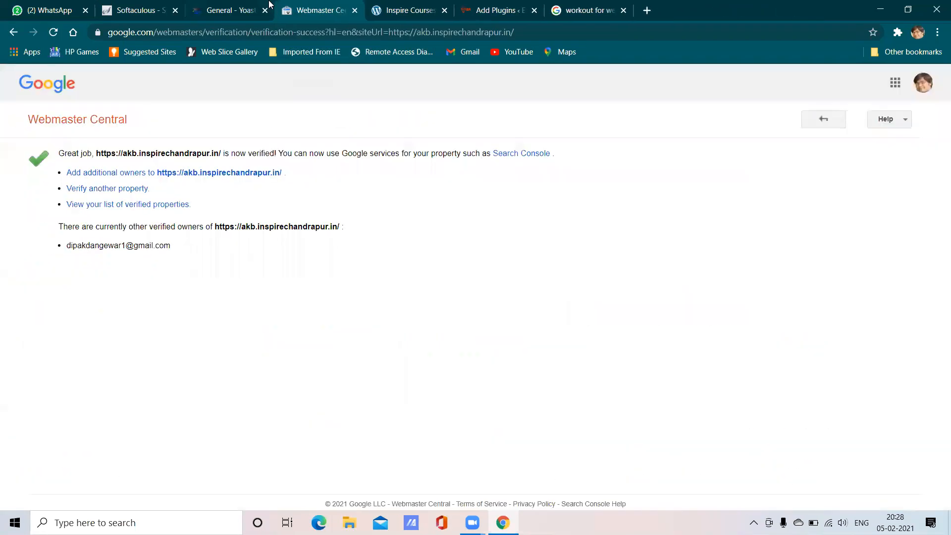
pyautogui.click(246, 8)
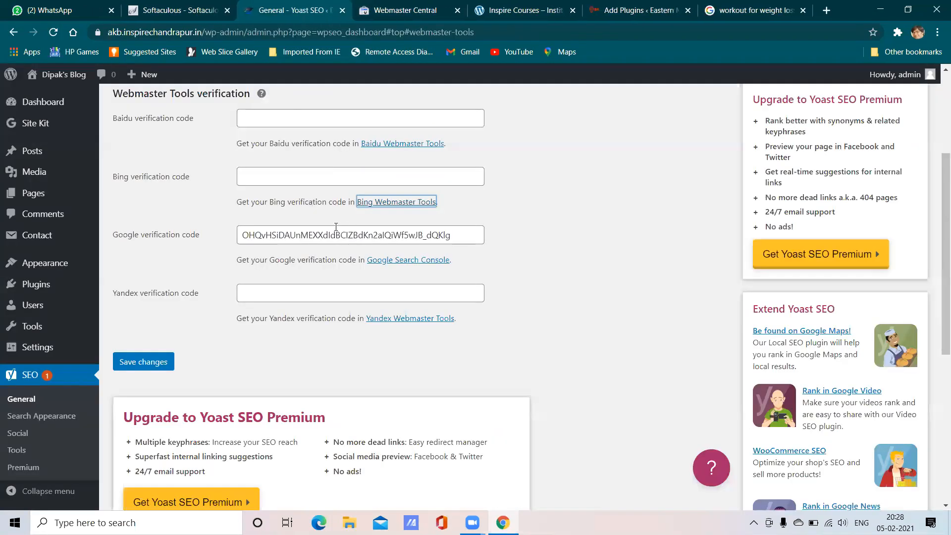
# - Review the Webmaster Tools verification fields in Yoast SEO and save the changes
pyautogui.scroll(2, 307, 263)
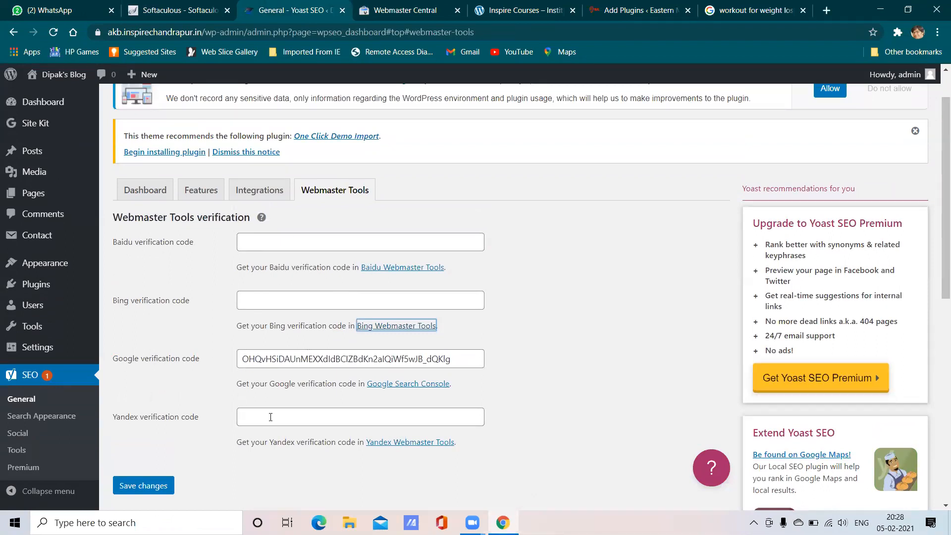
pyautogui.scroll(-1, 271, 417)
pyautogui.scroll(-2, 273, 414)
pyautogui.scroll(2, 275, 405)
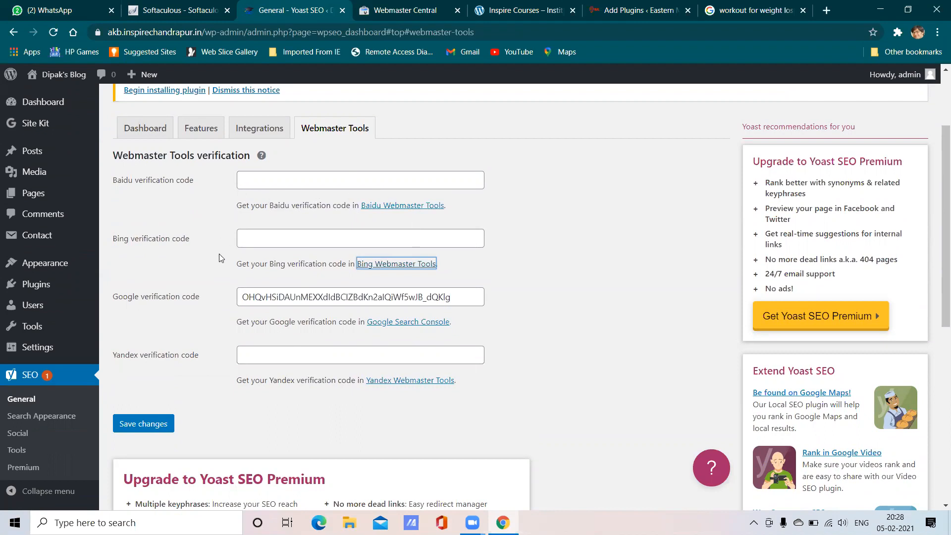
pyautogui.scroll(2, 271, 225)
pyautogui.scroll(-6, 271, 225)
pyautogui.click(126, 228)
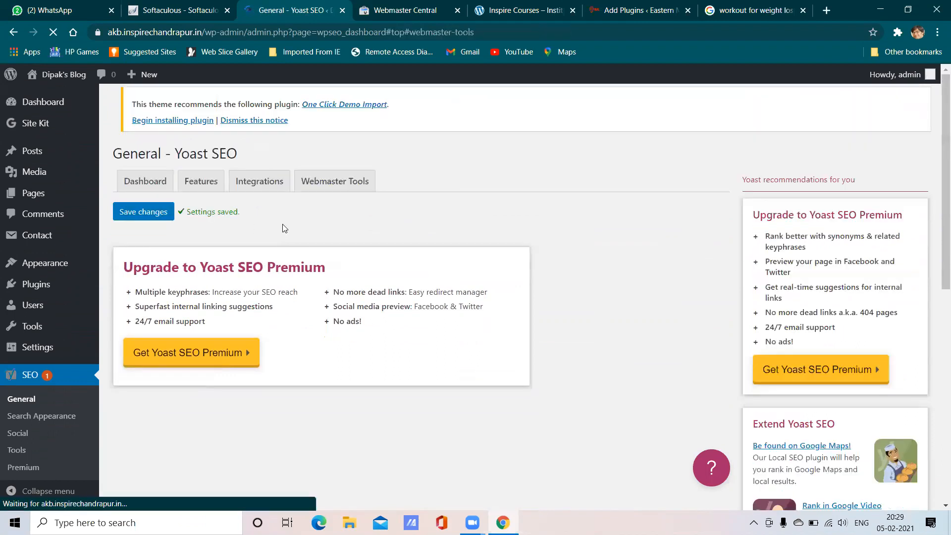
# - Open Yoast's Search Appearance settings and examine the title separator, homepage SEO title, meta description and organization options
pyautogui.scroll(-6, 268, 229)
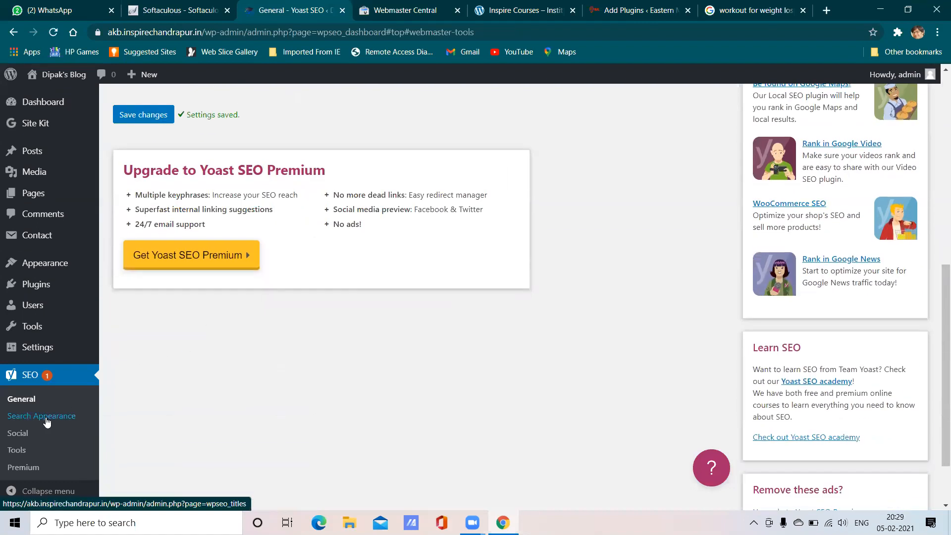
pyautogui.click(47, 421)
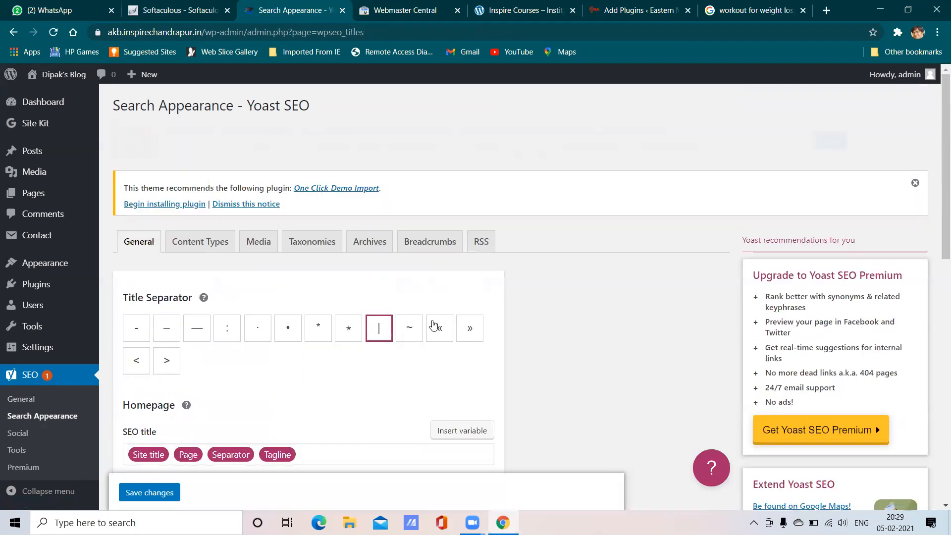
pyautogui.scroll(-5, 573, 283)
pyautogui.scroll(4, 572, 284)
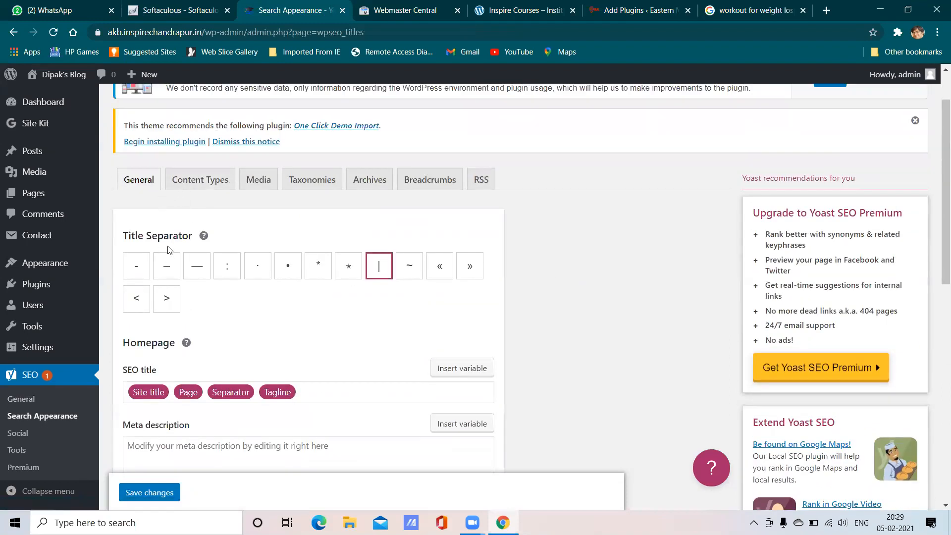
pyautogui.scroll(-3, 354, 300)
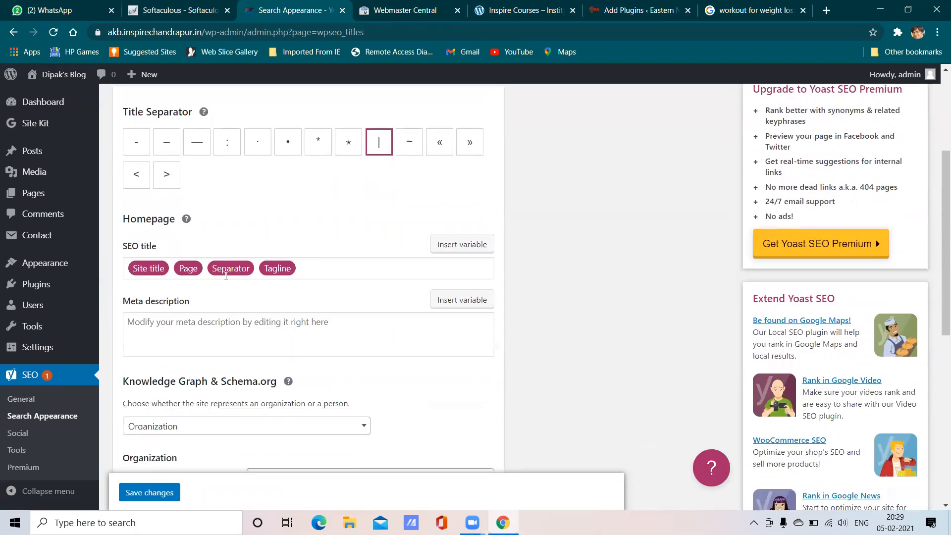
pyautogui.scroll(-2, 158, 235)
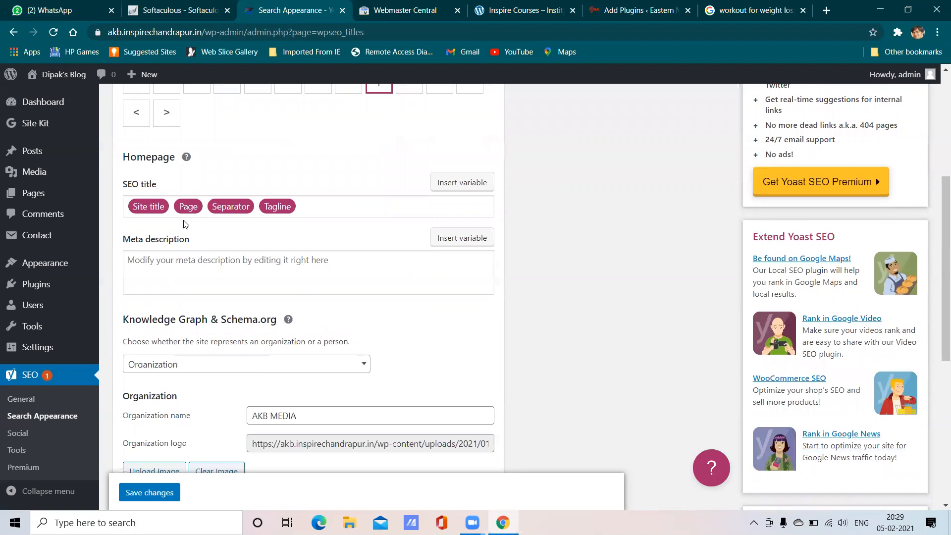
# - Close the Webmaster Central page and place the "workout for weight loss" search results directly beside the Yoast settings page
pyautogui.moveTo(709, 6); pyautogui.dragTo(508, 6)
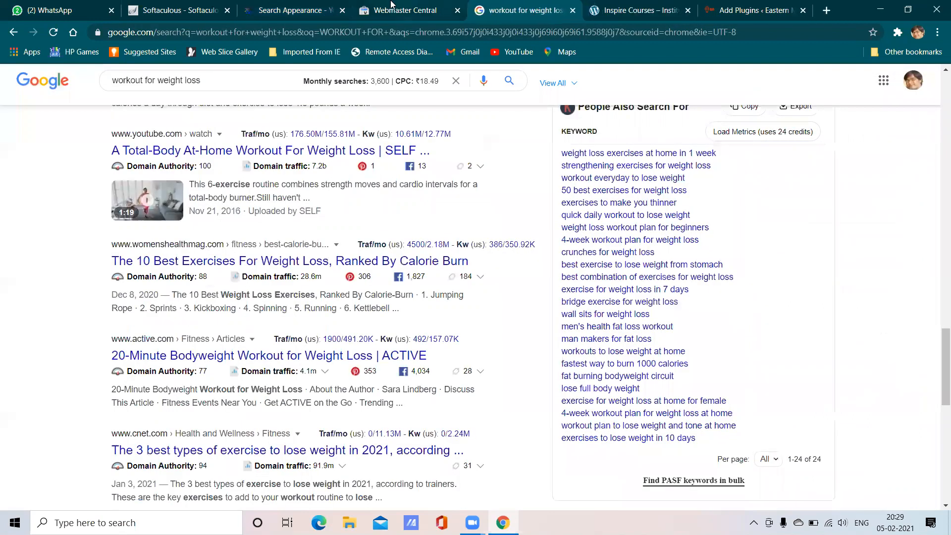
pyautogui.click(412, 7)
pyautogui.click(457, 11)
pyautogui.click(317, 7)
pyautogui.click(390, 7)
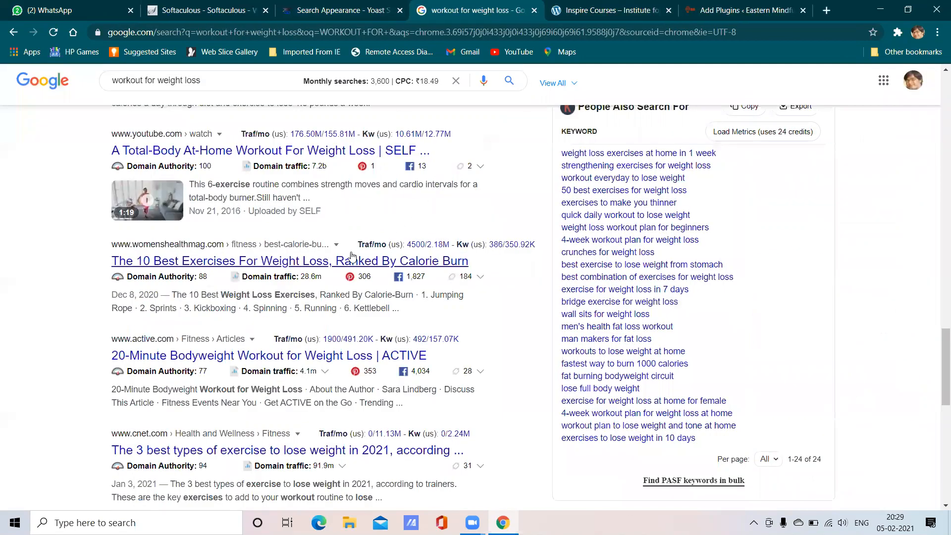
# - Examine the Google results, related searches and keyword lists for "workout for weight loss"
pyautogui.scroll(5, 354, 255)
pyautogui.scroll(11, 354, 255)
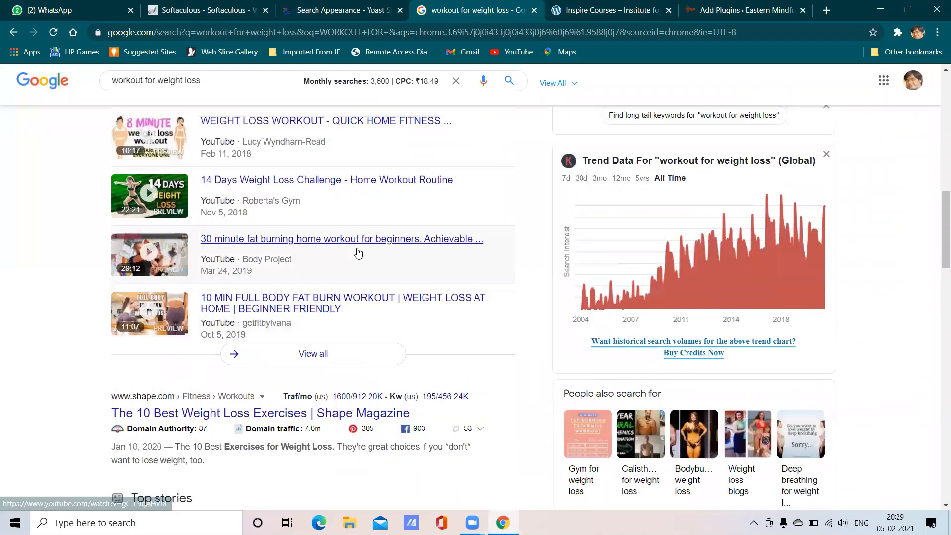
pyautogui.scroll(6, 360, 250)
pyautogui.scroll(-11, 361, 245)
pyautogui.scroll(-11, 363, 248)
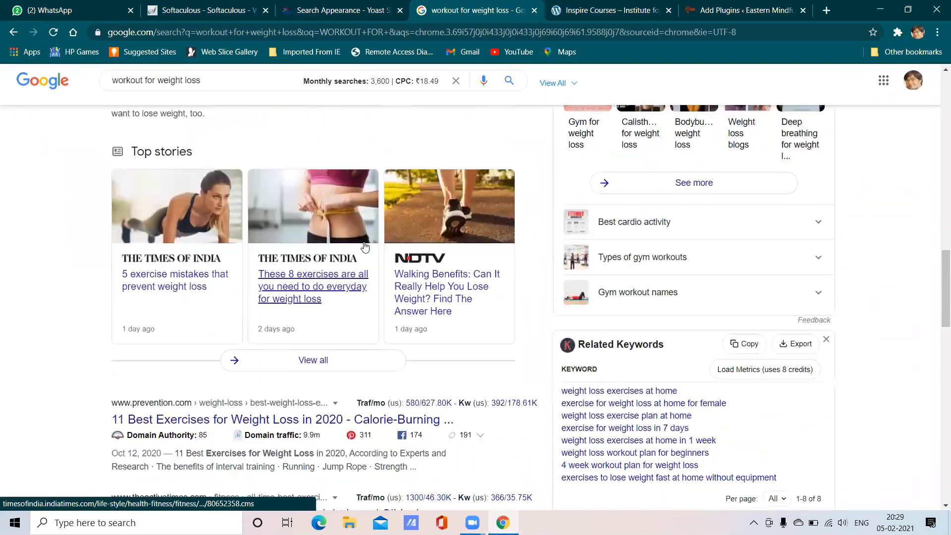
pyautogui.scroll(-4, 366, 245)
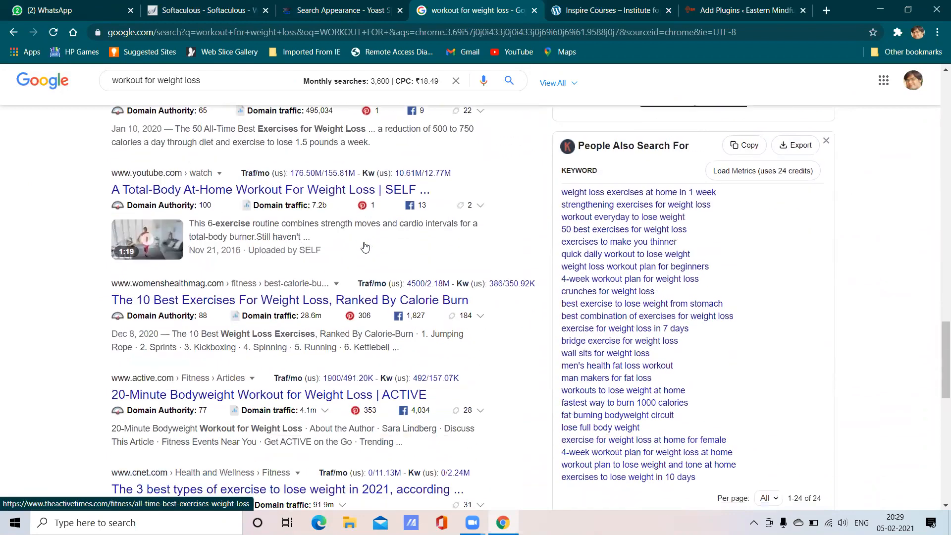
pyautogui.scroll(3, 365, 246)
pyautogui.scroll(-6, 365, 246)
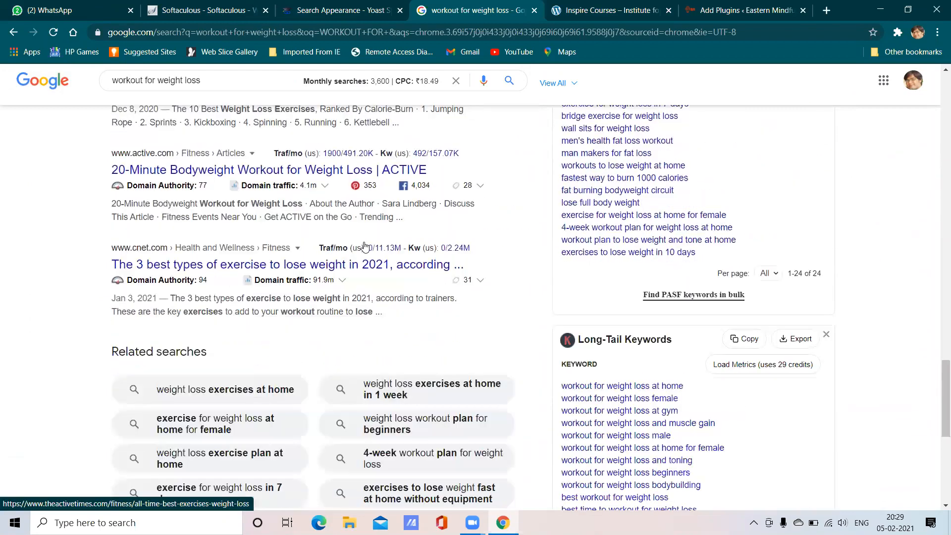
pyautogui.scroll(1, 365, 246)
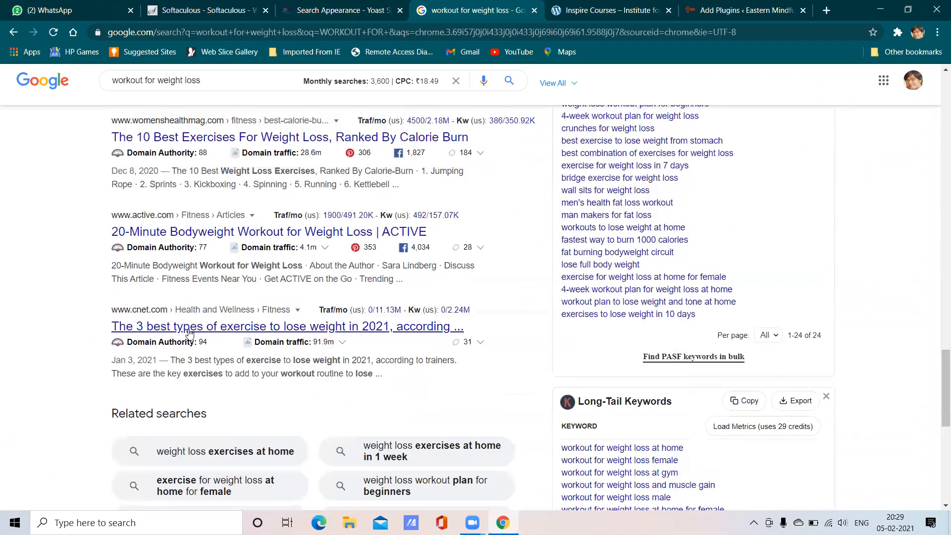
pyautogui.scroll(-6, 386, 332)
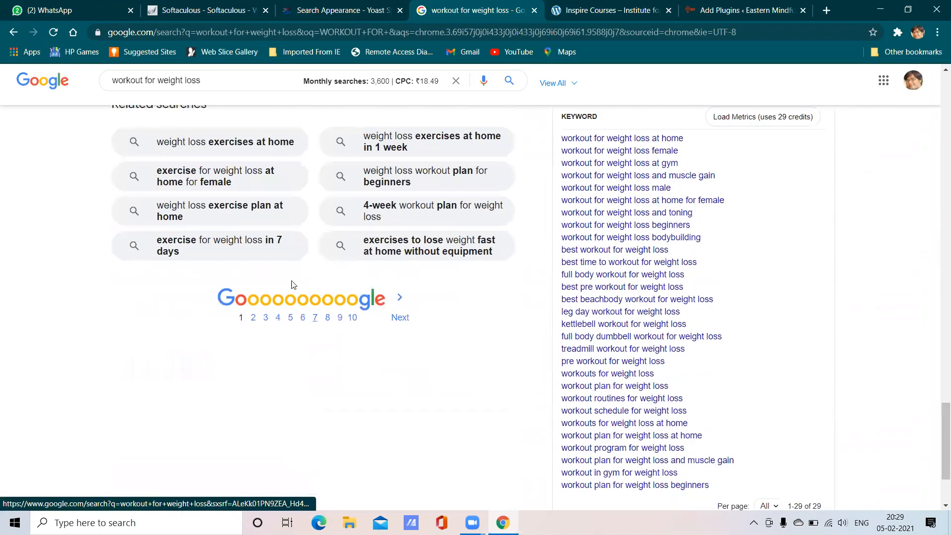
pyautogui.scroll(15, 251, 233)
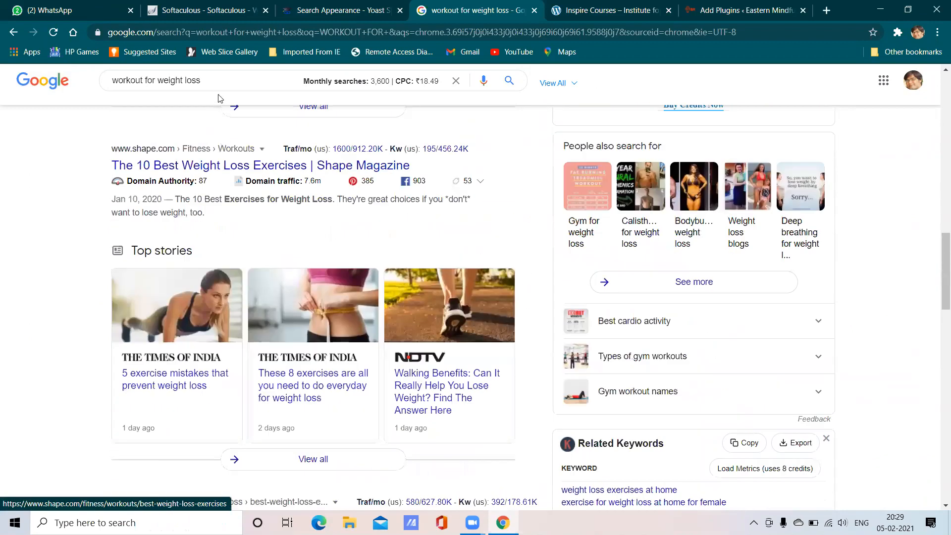
# - Search Google for "weight loss" and compare the result titles and descriptions with Yoast's homepage SEO title and meta description settings
pyautogui.moveTo(158, 80); pyautogui.dragTo(112, 81)
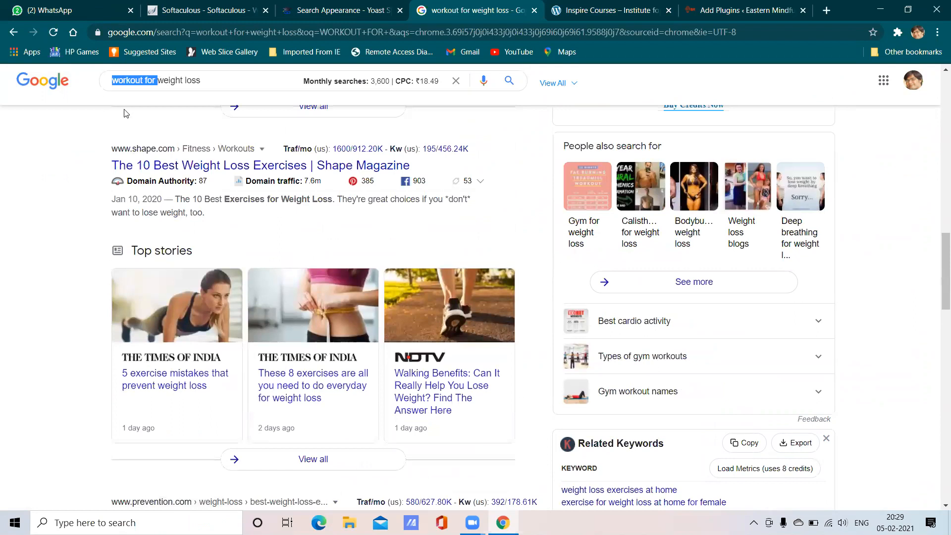
pyautogui.press('BackSpace')
pyautogui.press('Return')
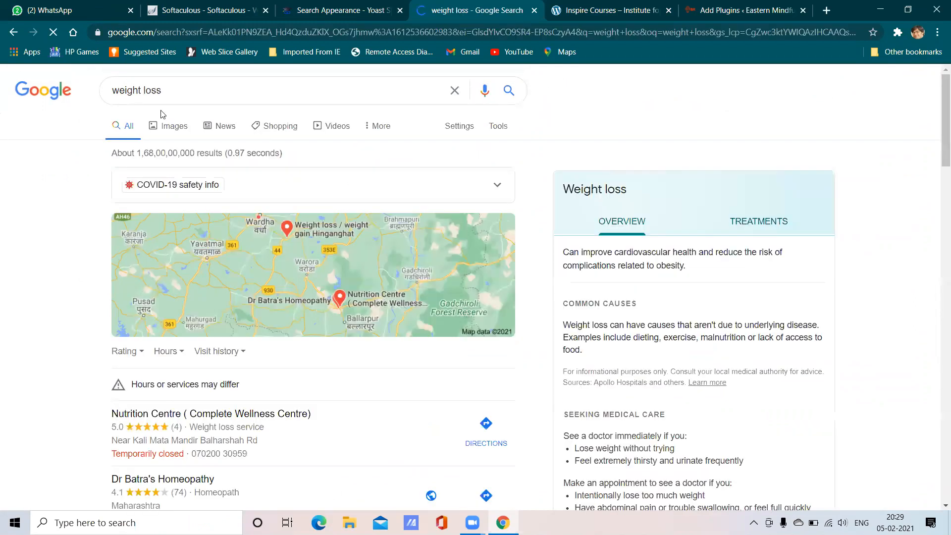
pyautogui.scroll(-15, 213, 357)
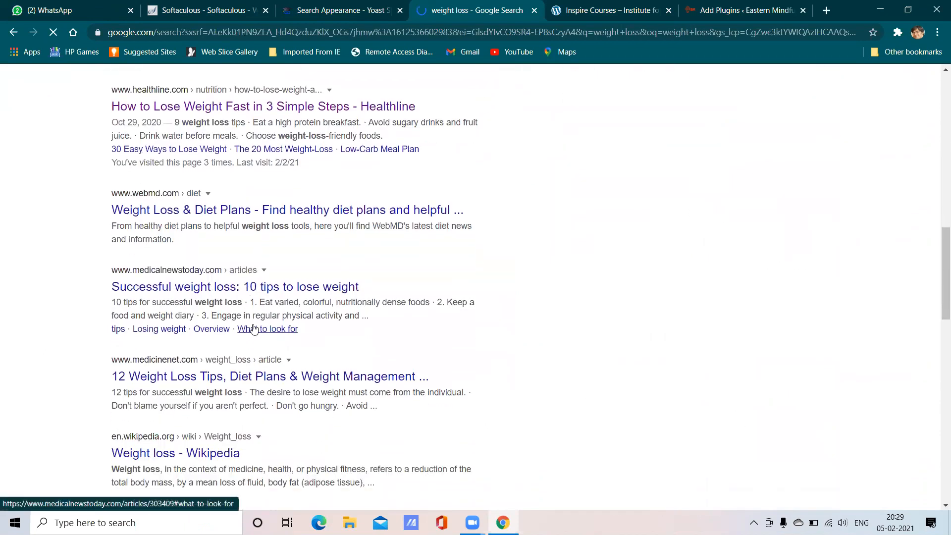
pyautogui.click(342, 10)
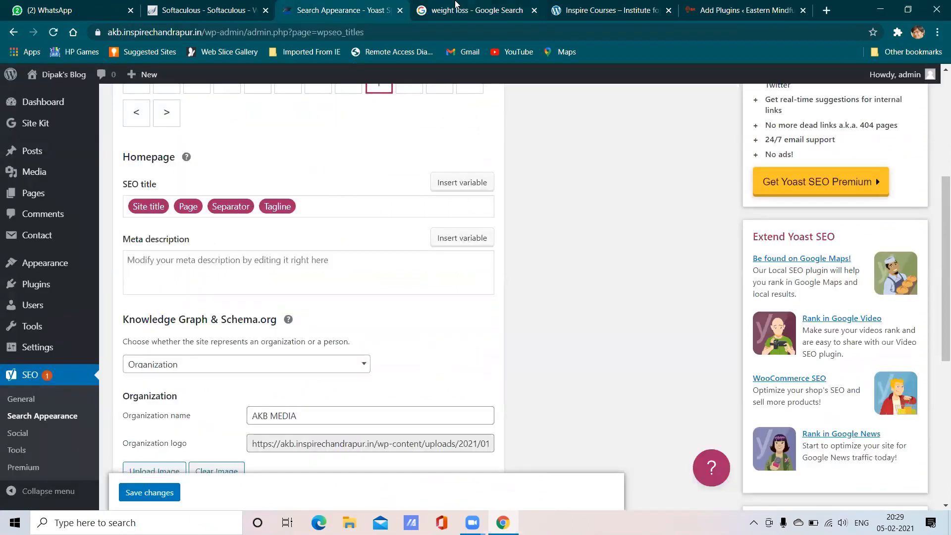
pyautogui.click(456, 6)
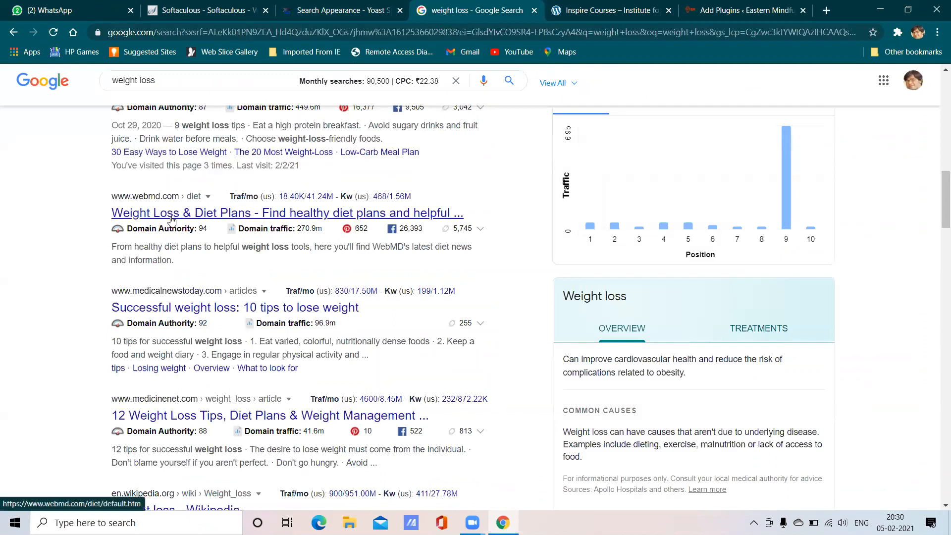
# - Return to Yoast's Search Appearance settings and remove the Site title, Page, Separator and Tagline variables from the homepage SEO title
pyautogui.scroll(2, 172, 220)
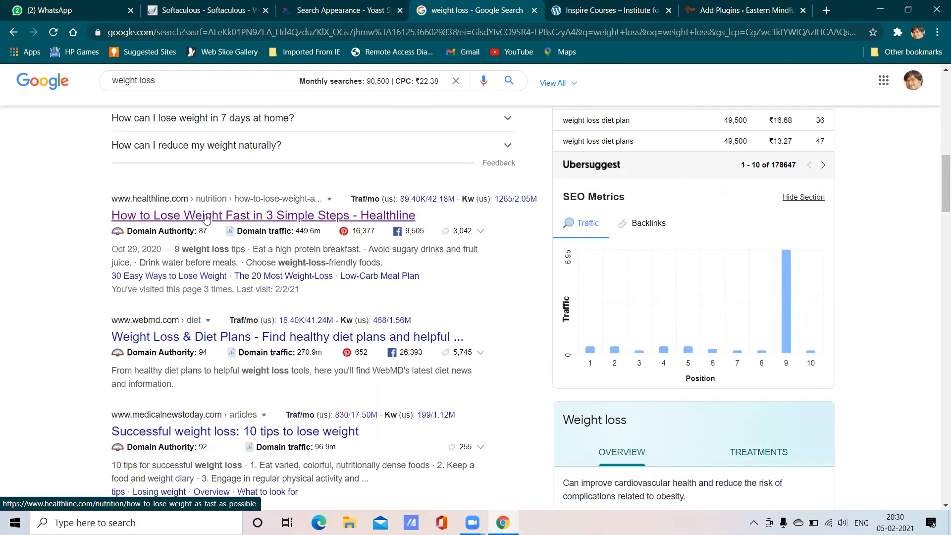
pyautogui.click(335, 6)
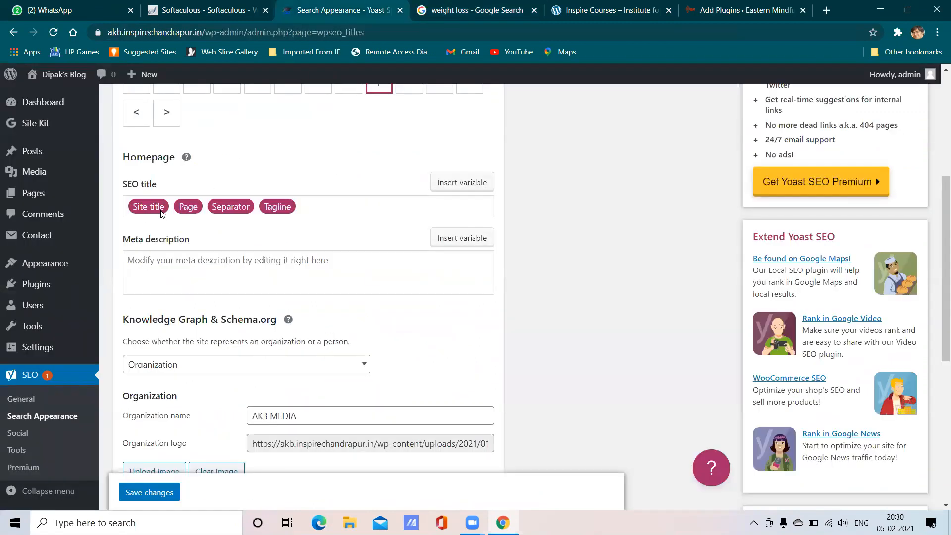
pyautogui.click(198, 210)
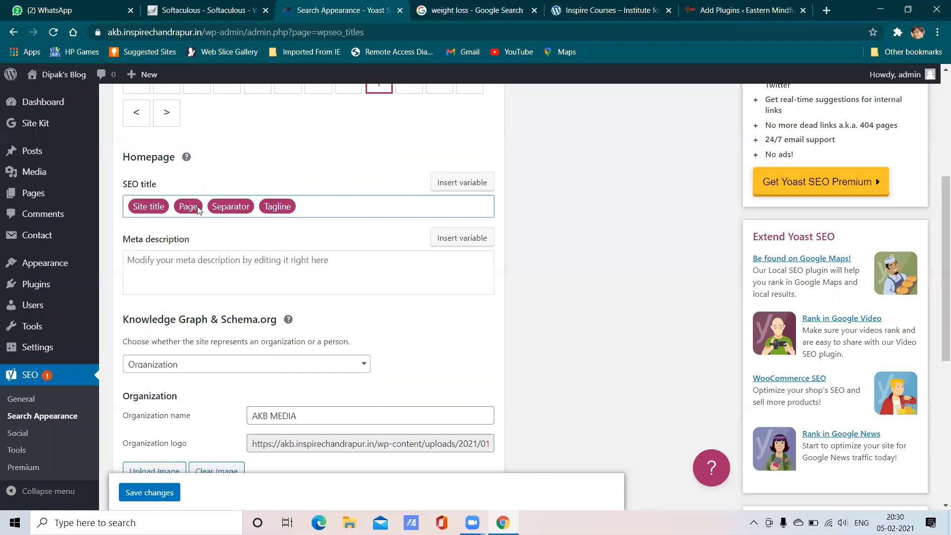
pyautogui.press('BackSpace')
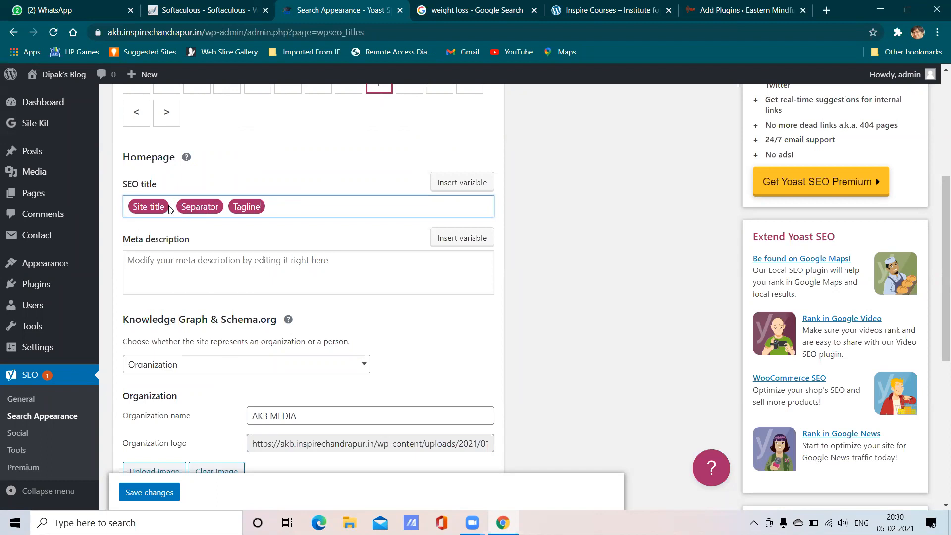
pyautogui.click(253, 208)
pyautogui.press('BackSpace')
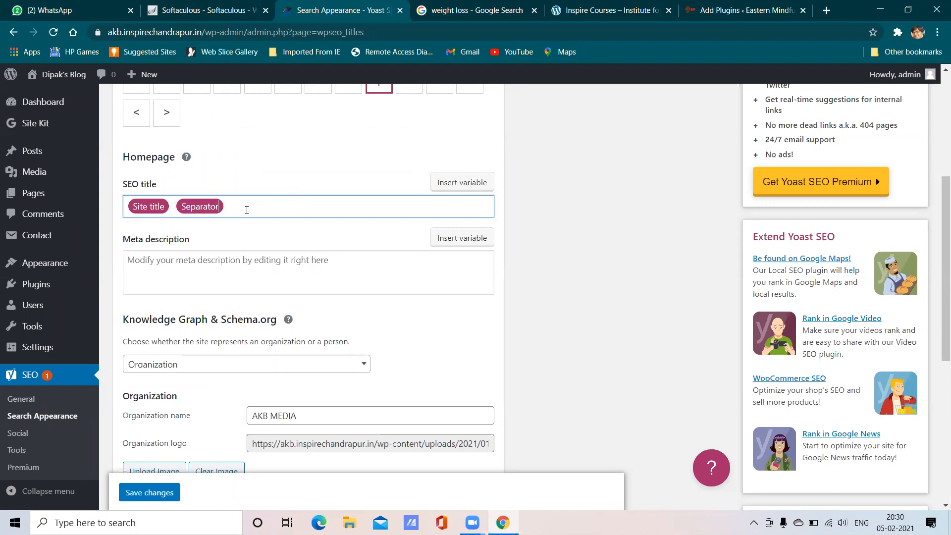
pyautogui.press('BackSpace')
pyautogui.press('BackSpace')
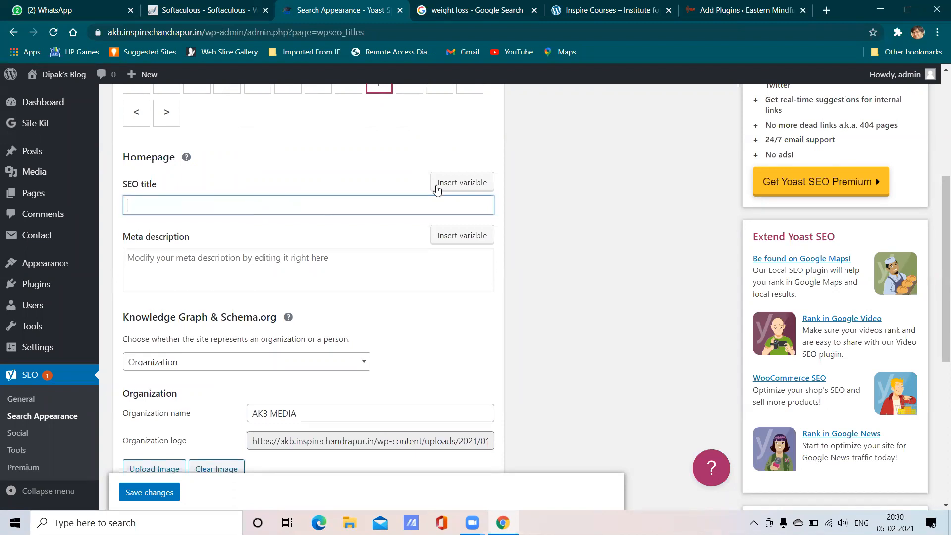
pyautogui.write('%')
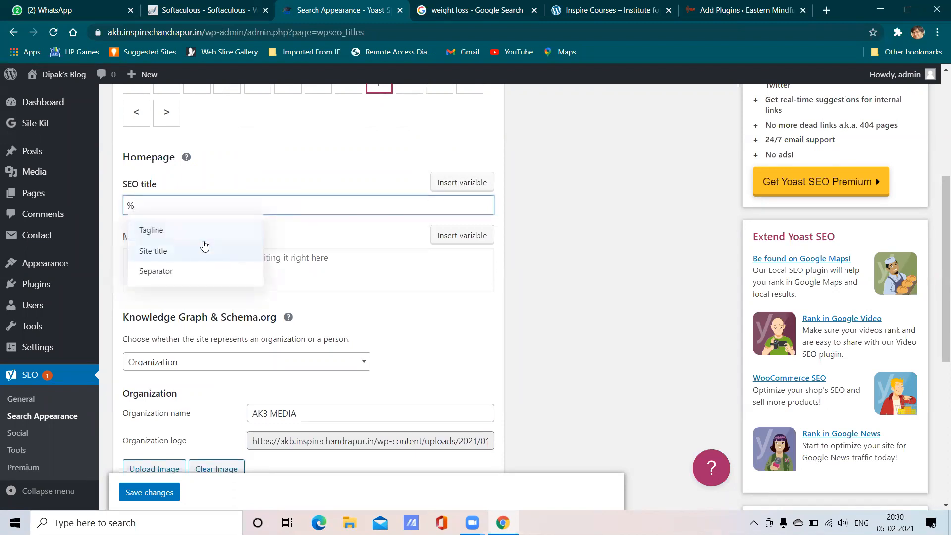
pyautogui.click(192, 252)
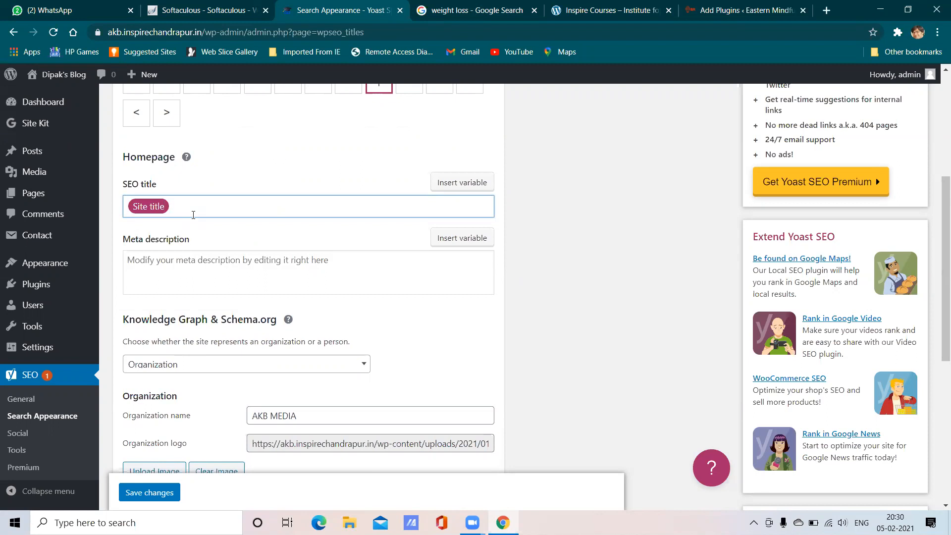
pyautogui.press('BackSpace')
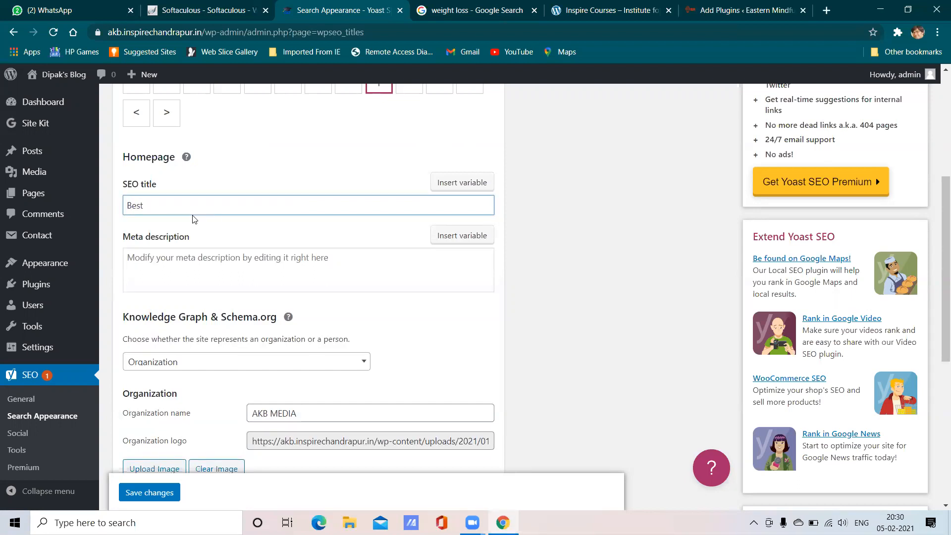
# - Set the homepage SEO title to "Best Digital Marketing Courses" followed by the Separator and Site title variables
pyautogui.write('Ma')
pyautogui.write('ting L')
pyautogui.write('ourses')
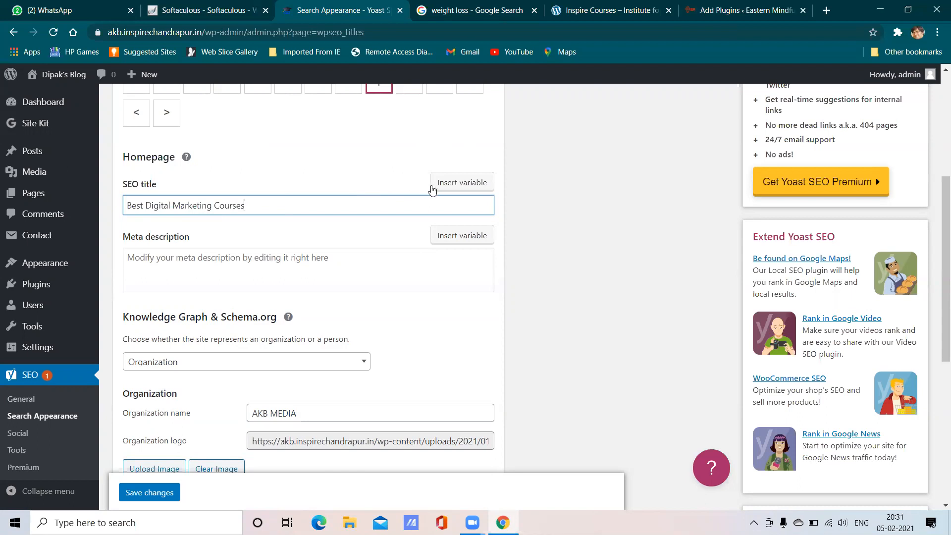
pyautogui.write(' %')
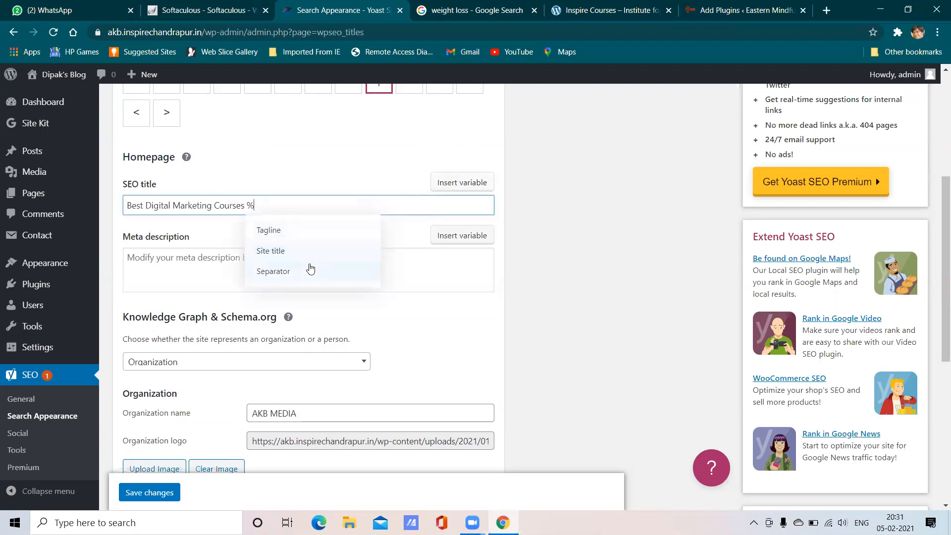
pyautogui.click(310, 269)
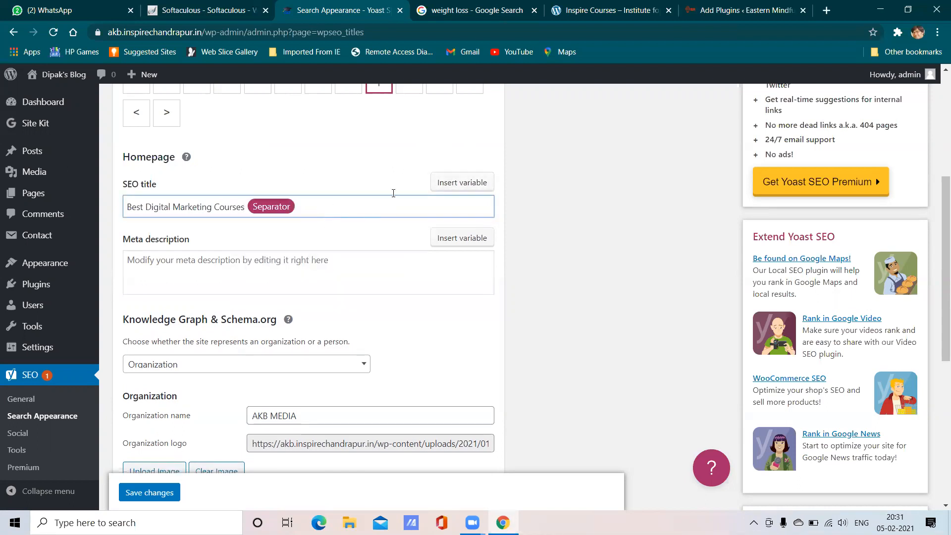
pyautogui.write('%')
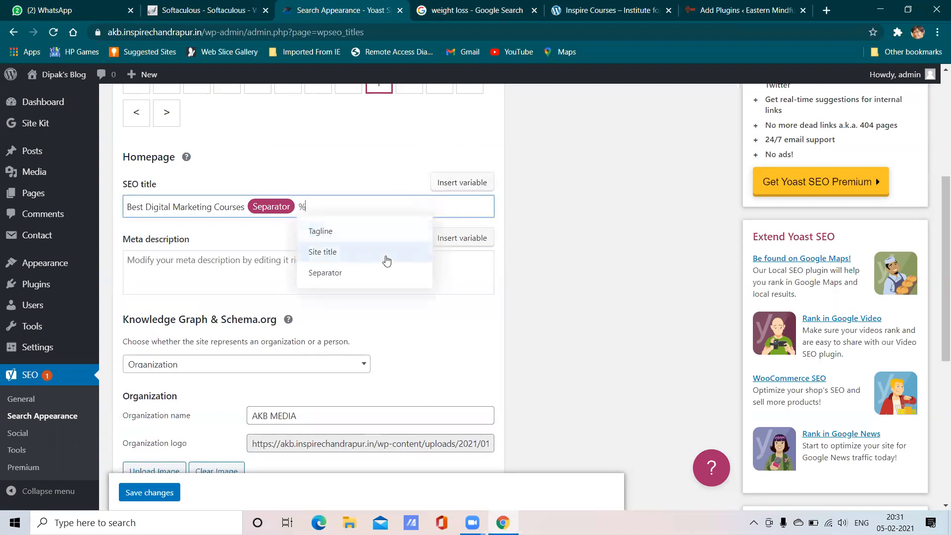
pyautogui.click(387, 261)
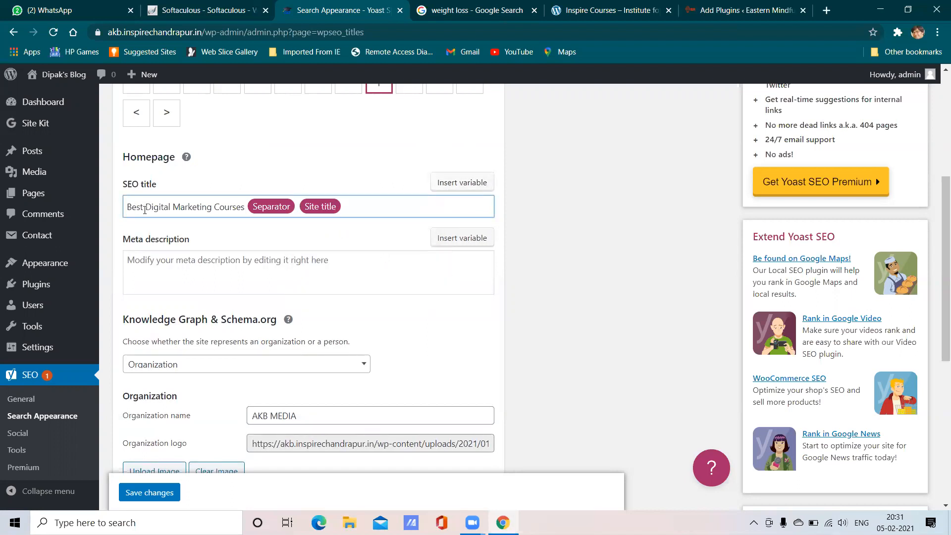
pyautogui.moveTo(128, 206); pyautogui.dragTo(140, 205)
pyautogui.click(172, 206)
# - Enter the homepage meta description "We are the digital marketing services providers and also digital marketing education providers."
pyautogui.scroll(-1, 368, 214)
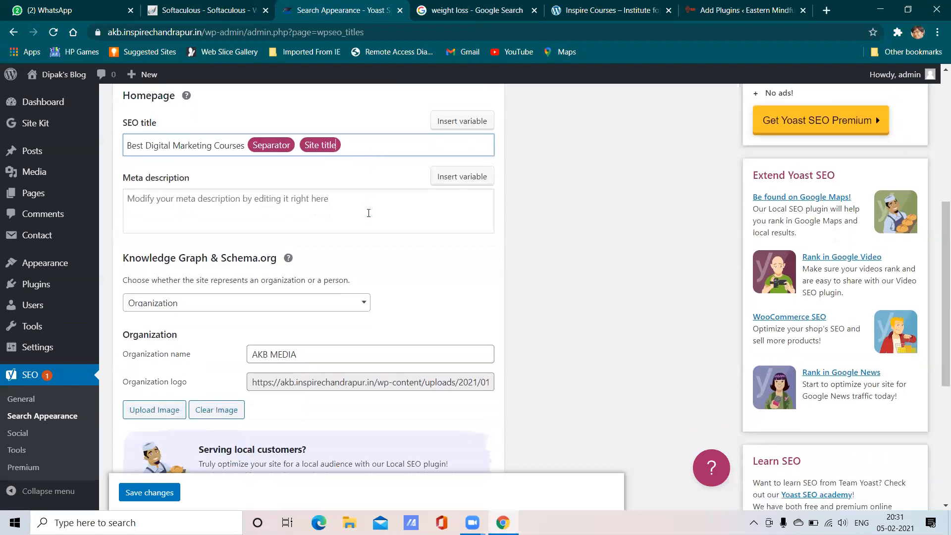
pyautogui.click(247, 208)
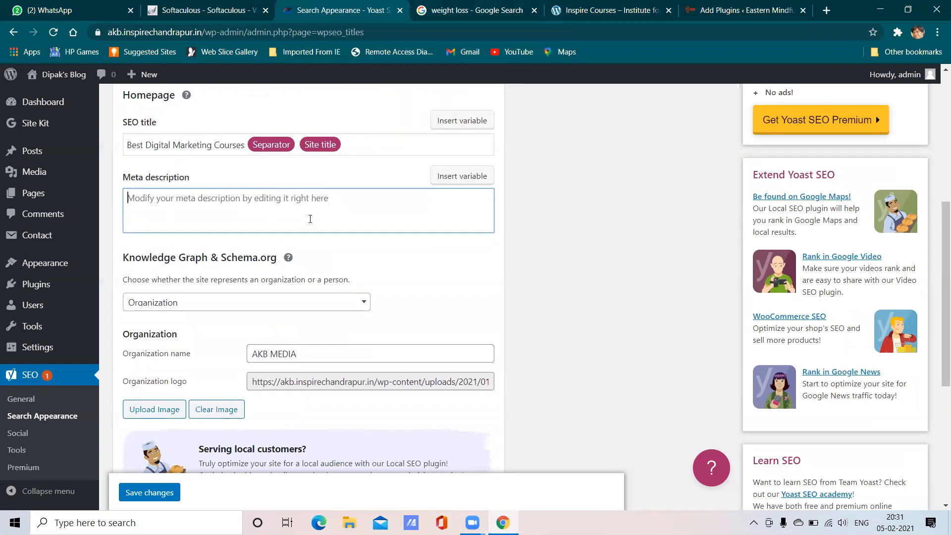
pyautogui.write('We ar')
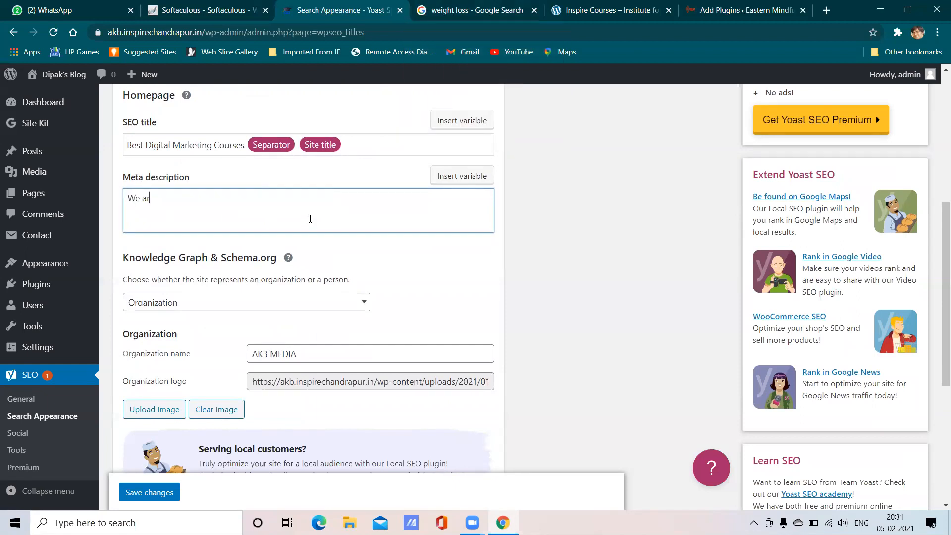
pyautogui.write('e the digital marketing servic')
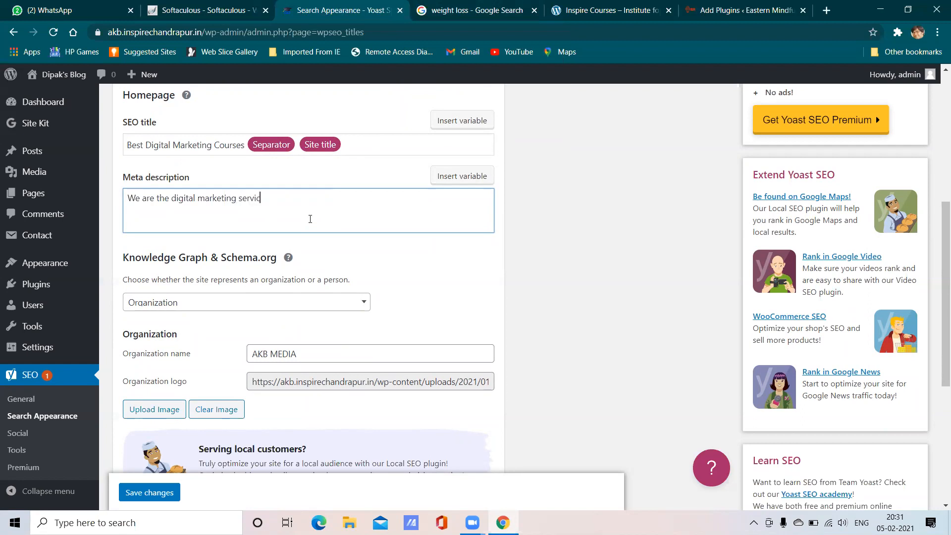
pyautogui.write('es providers')
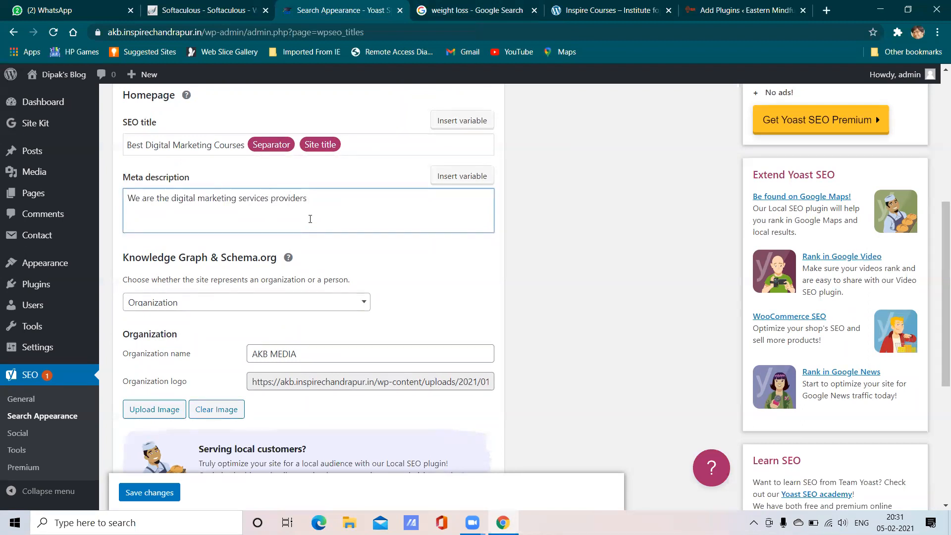
pyautogui.write(' and also digital marketing education pri=roviders')
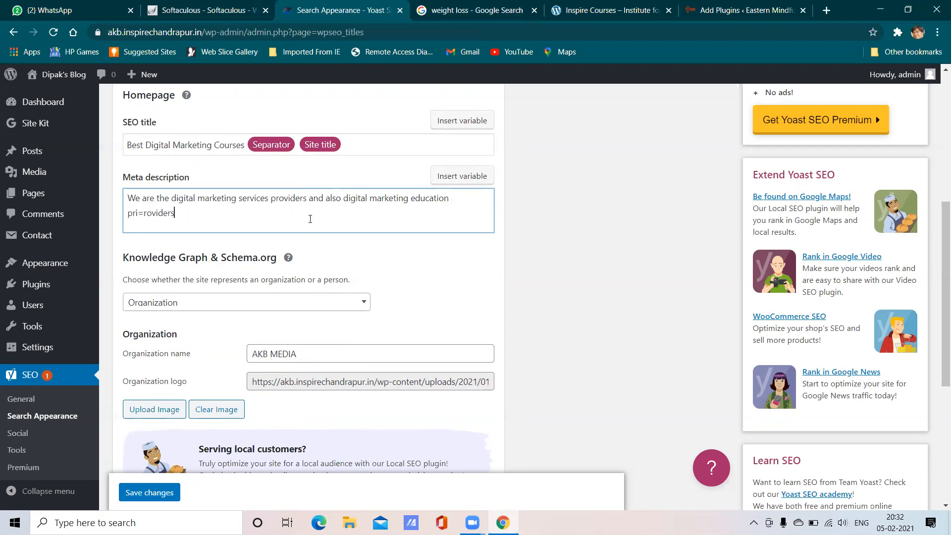
pyautogui.press('BackSpace')
pyautogui.press('BackSpace')
pyautogui.press('BackSpace')
pyautogui.press('BackSpace')
pyautogui.press('BackSpace')
pyautogui.press('BackSpace')
pyautogui.press('BackSpace')
pyautogui.press('BackSpace')
pyautogui.press('BackSpace')
pyautogui.write('ovidesr')
pyautogui.press('BackSpace')
pyautogui.press('BackSpace')
pyautogui.write('rs')
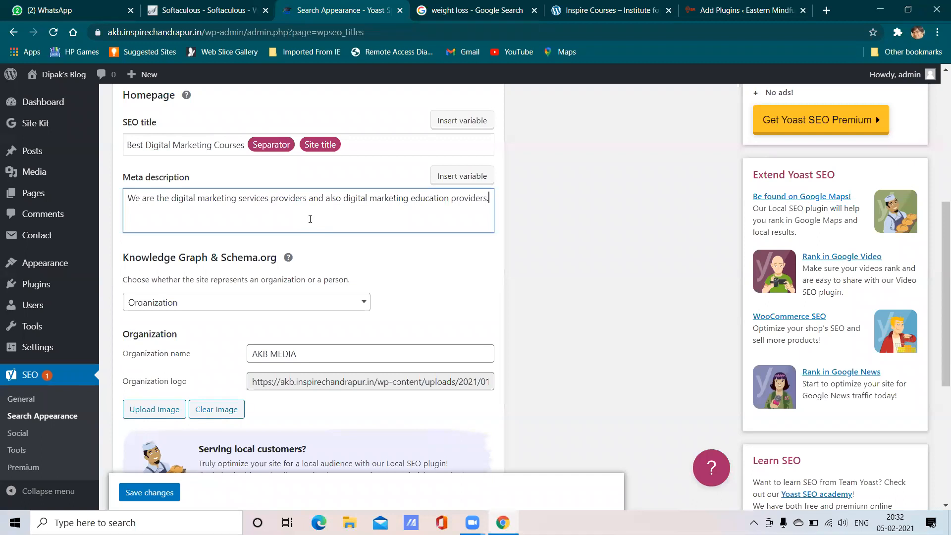
# - Examine the Knowledge Graph & Schema.org settings, including the organization or person choice and the help text
pyautogui.scroll(-2, 308, 216)
pyautogui.scroll(2, 321, 224)
pyautogui.scroll(-2, 331, 266)
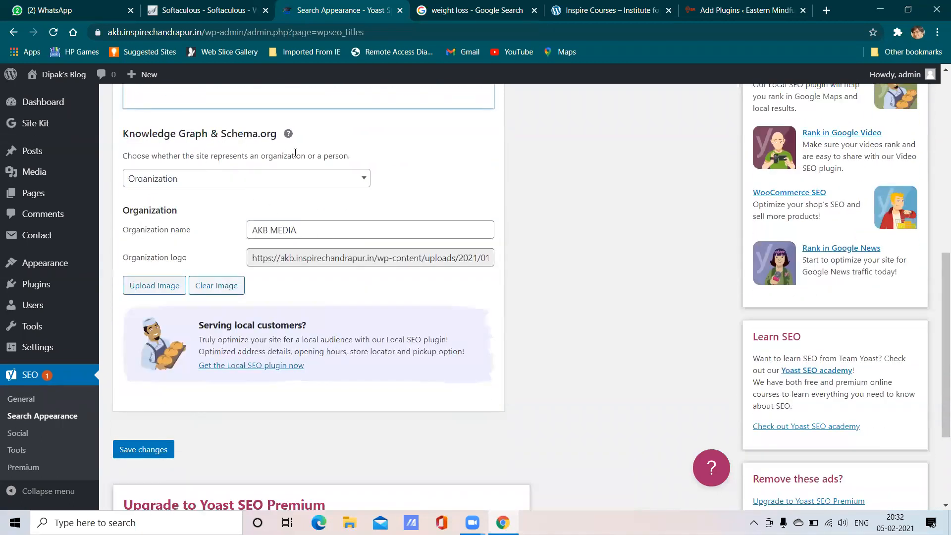
pyautogui.click(296, 181)
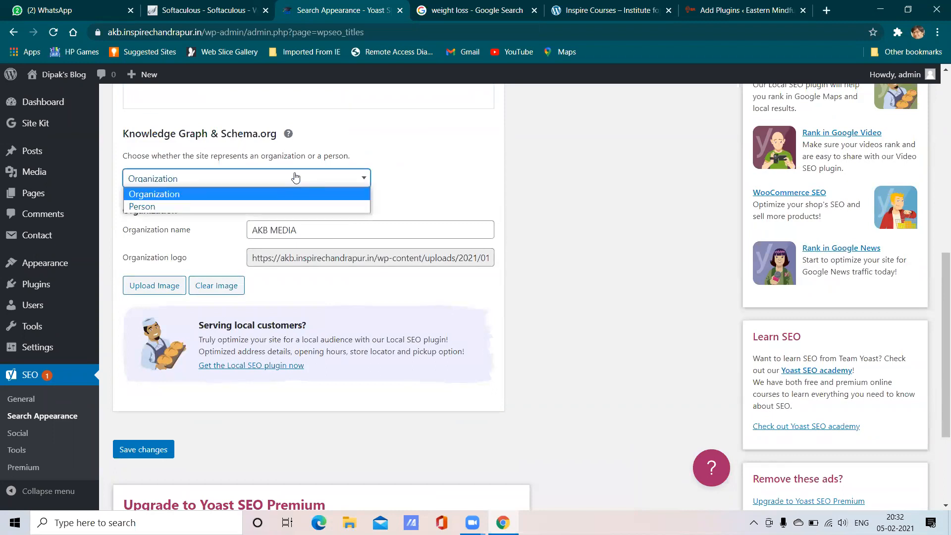
pyautogui.click(296, 177)
pyautogui.click(295, 179)
pyautogui.click(291, 170)
pyautogui.click(289, 135)
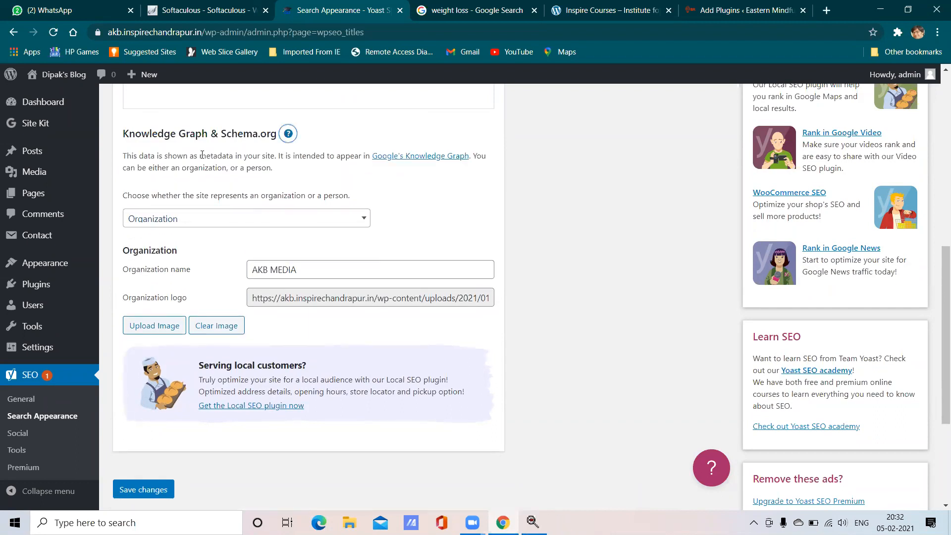
pyautogui.click(290, 137)
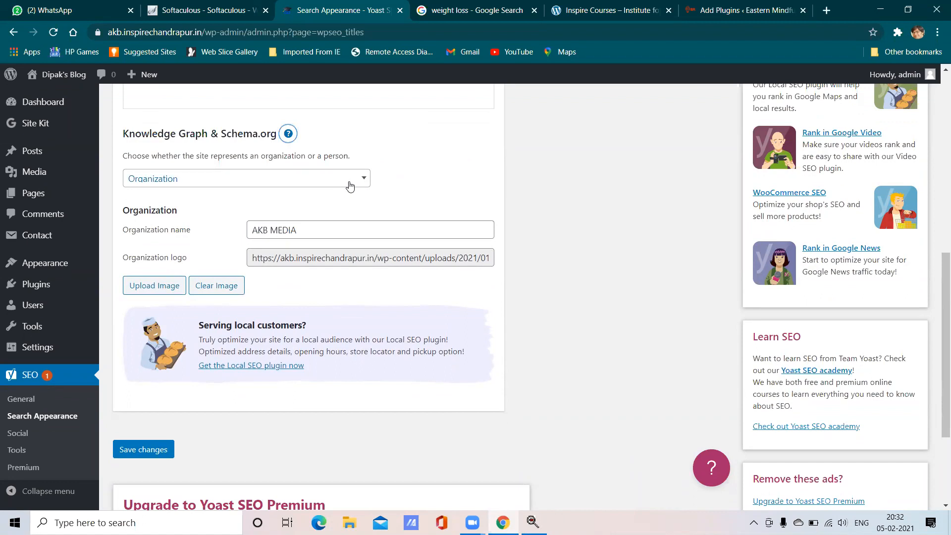
pyautogui.click(349, 185)
pyautogui.click(350, 185)
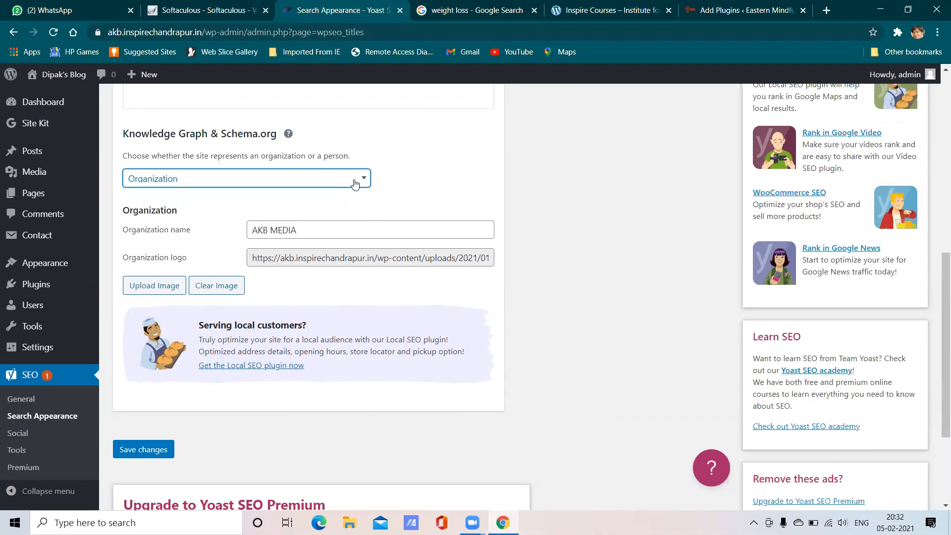
pyautogui.click(445, 182)
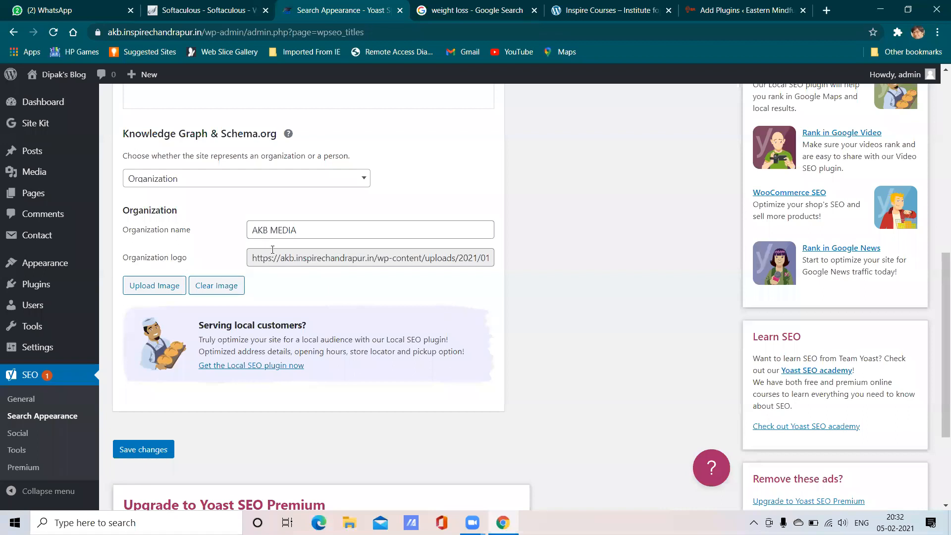
# - Open the Media Library in a separate tab and select the file URL in the AKAYBEE ACADEMY FAVICON-01 image's attachment details
pyautogui.moveTo(44, 205)
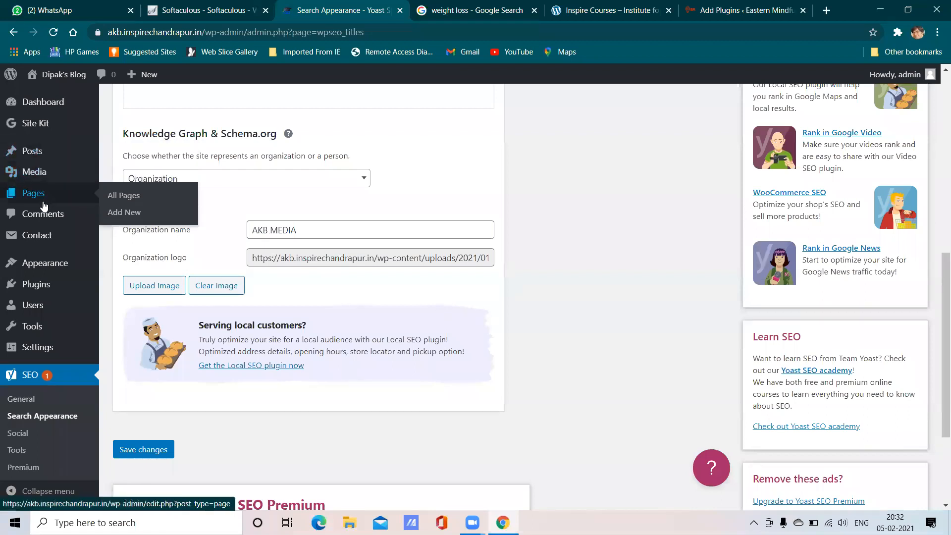
pyautogui.rightClick(67, 177)
pyautogui.click(109, 183)
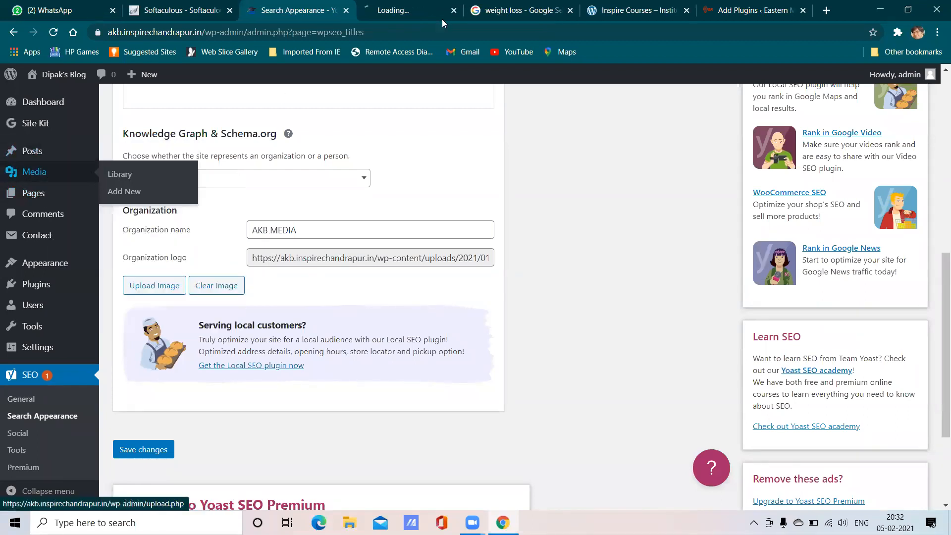
pyautogui.click(441, 15)
pyautogui.click(307, 6)
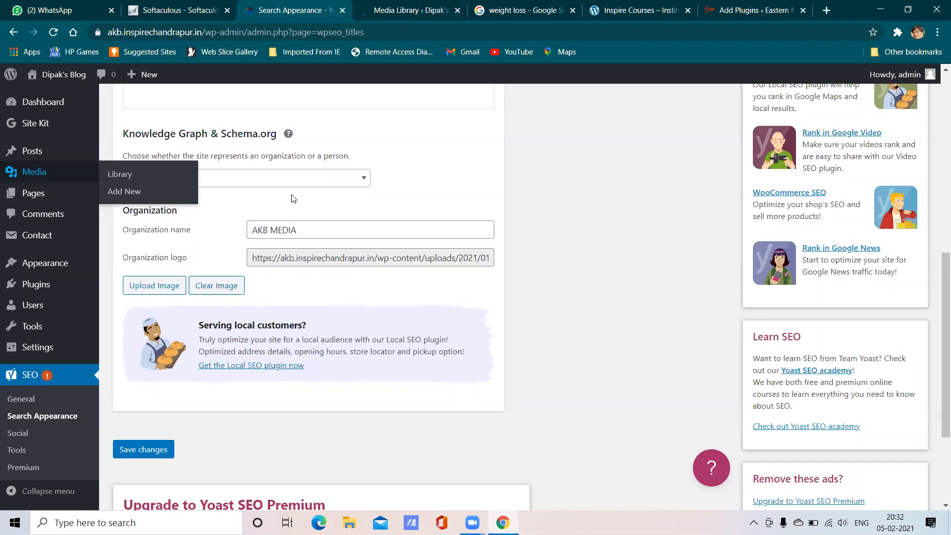
pyautogui.click(395, 13)
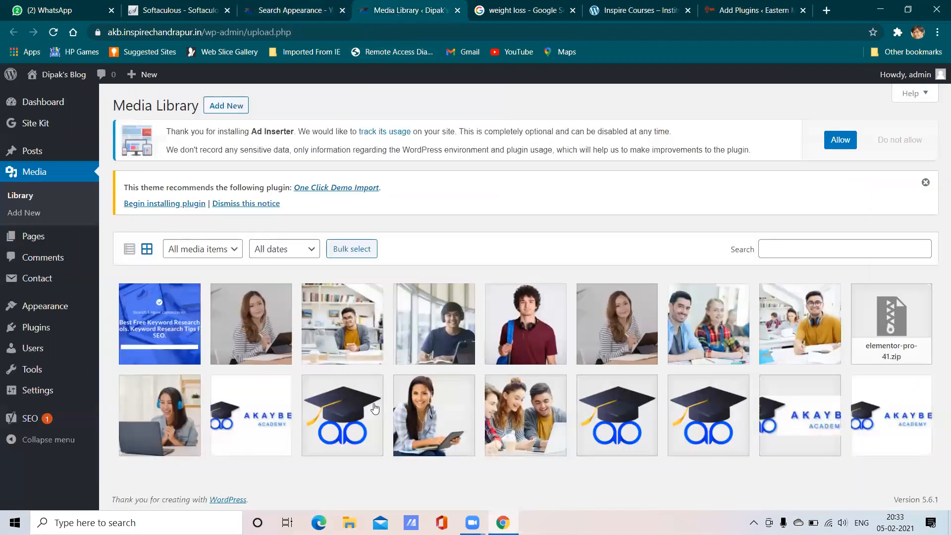
pyautogui.click(375, 409)
pyautogui.click(841, 386)
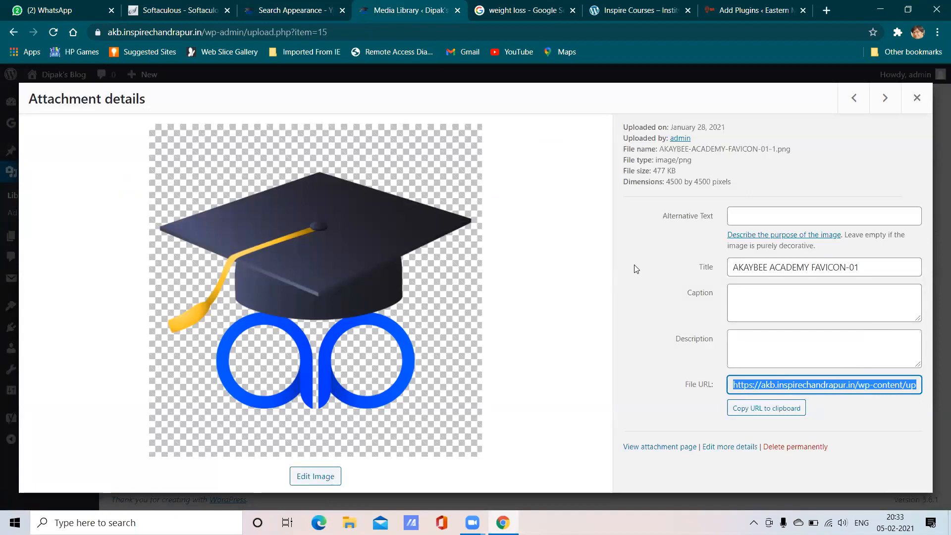
# - Save the Search Appearance changes and open the Content Types settings for posts
pyautogui.click(317, 5)
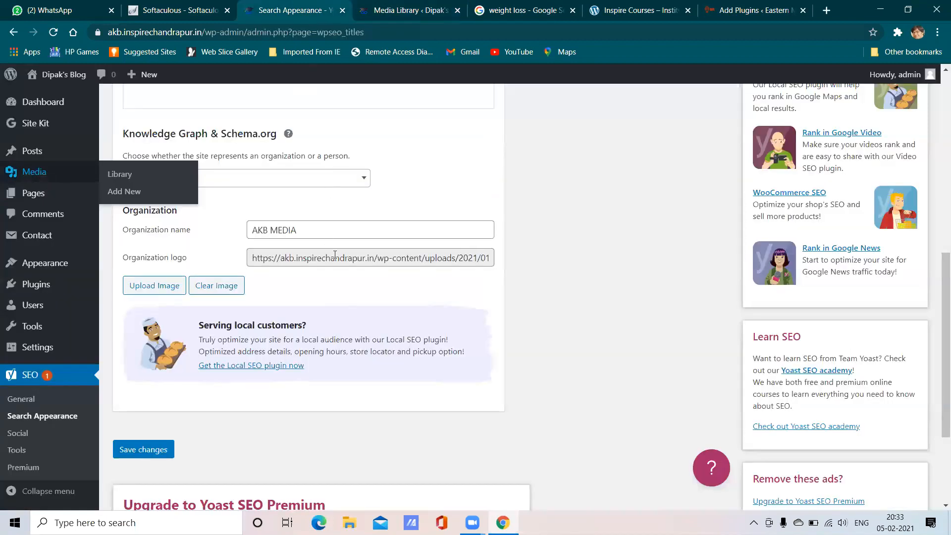
pyautogui.click(144, 449)
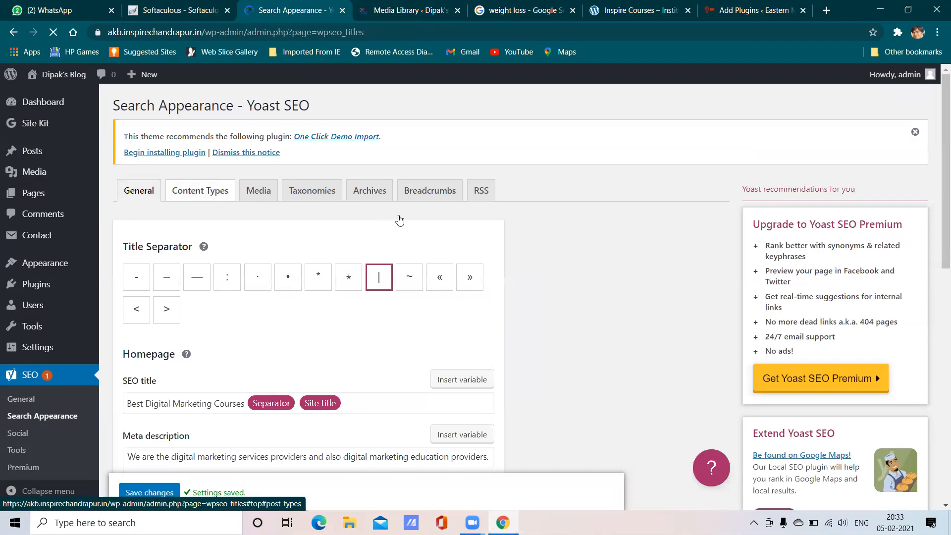
pyautogui.scroll(-3, 400, 217)
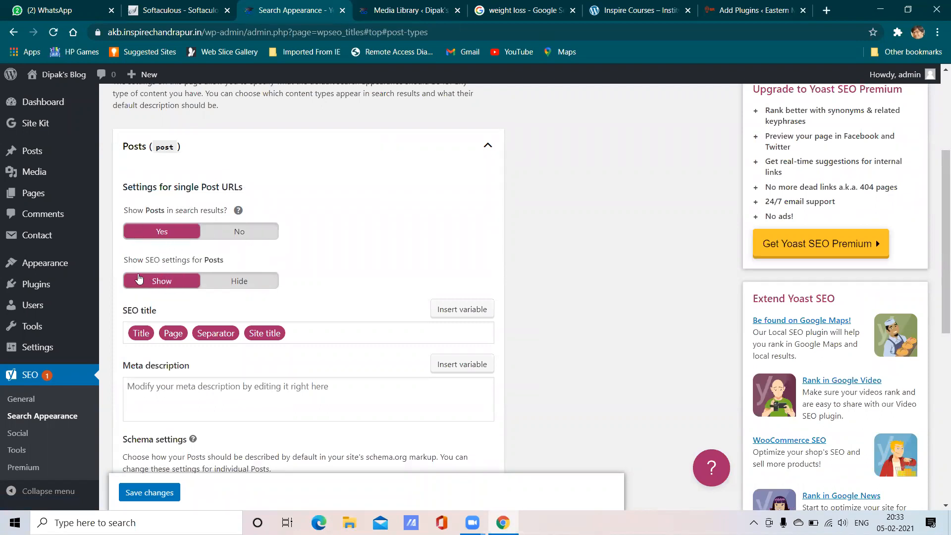
# - Remove the Page variable from the SEO title template for posts
pyautogui.scroll(-2, 228, 277)
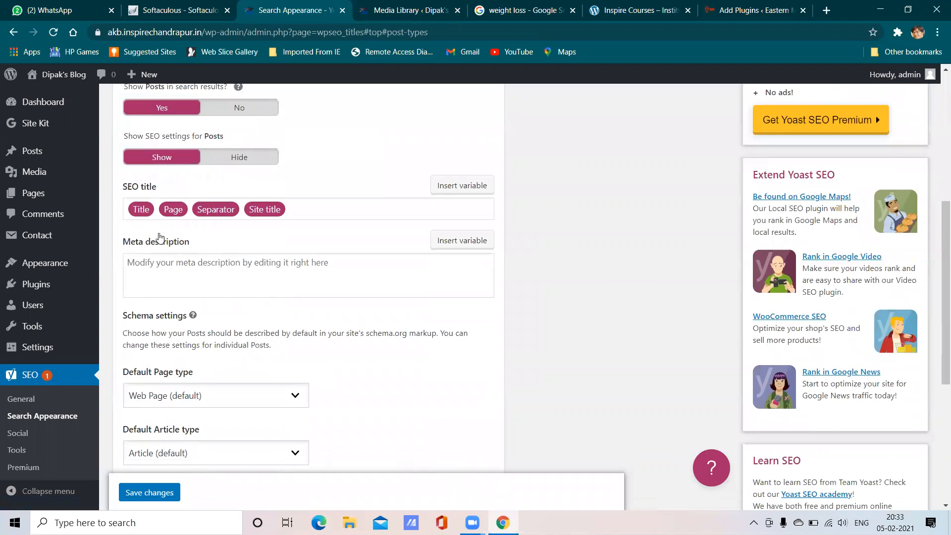
pyautogui.click(183, 212)
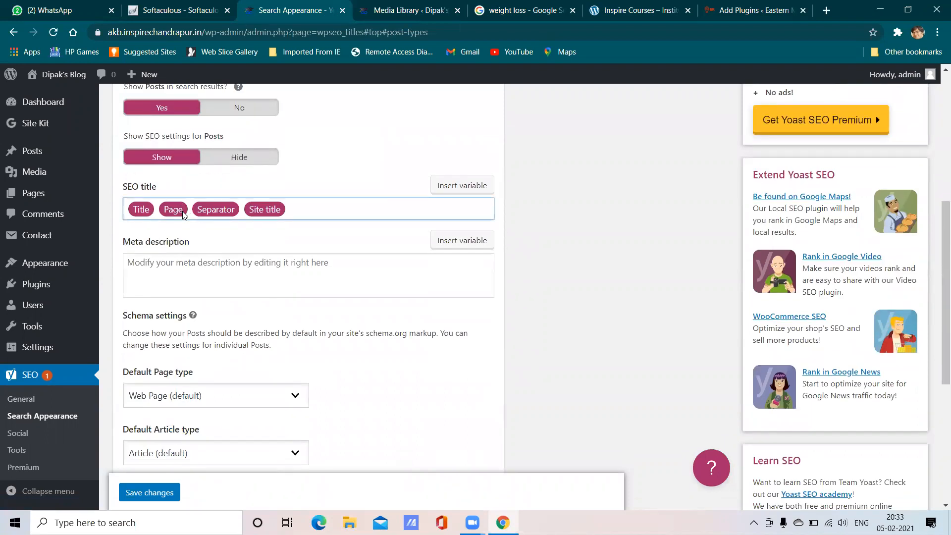
pyautogui.press('BackSpace')
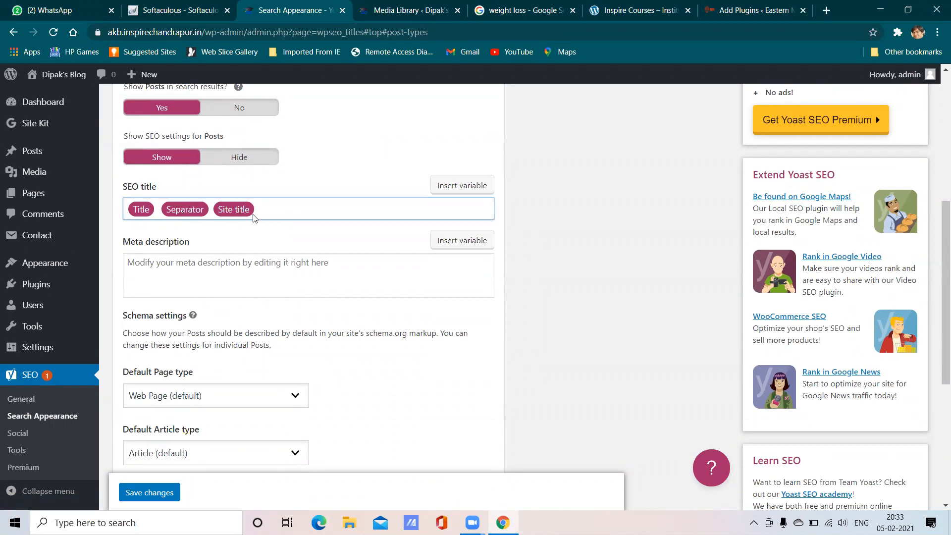
pyautogui.scroll(-1, 305, 224)
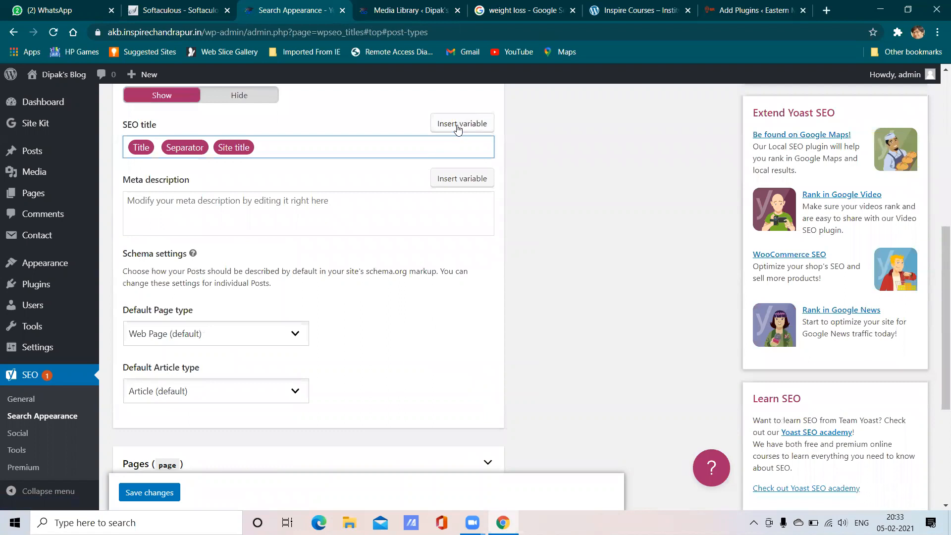
pyautogui.write('%')
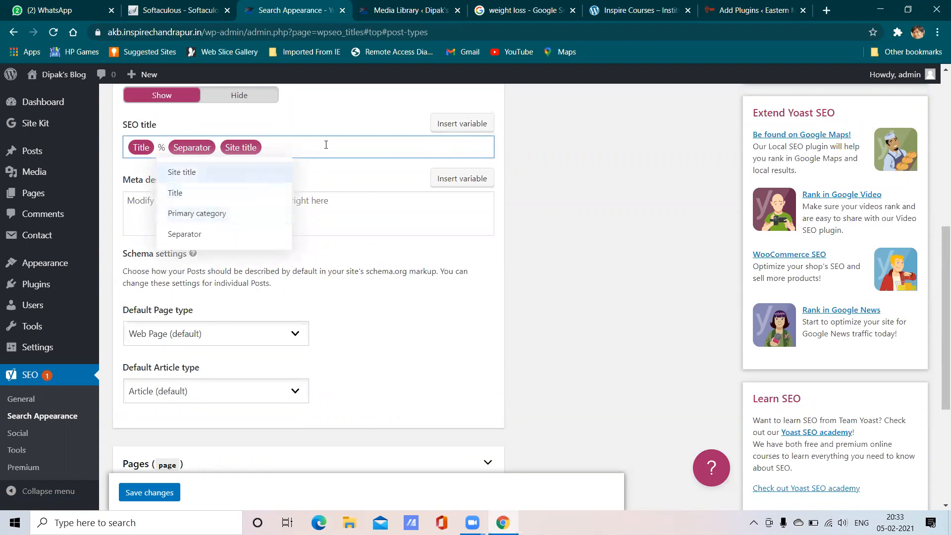
pyautogui.click(299, 148)
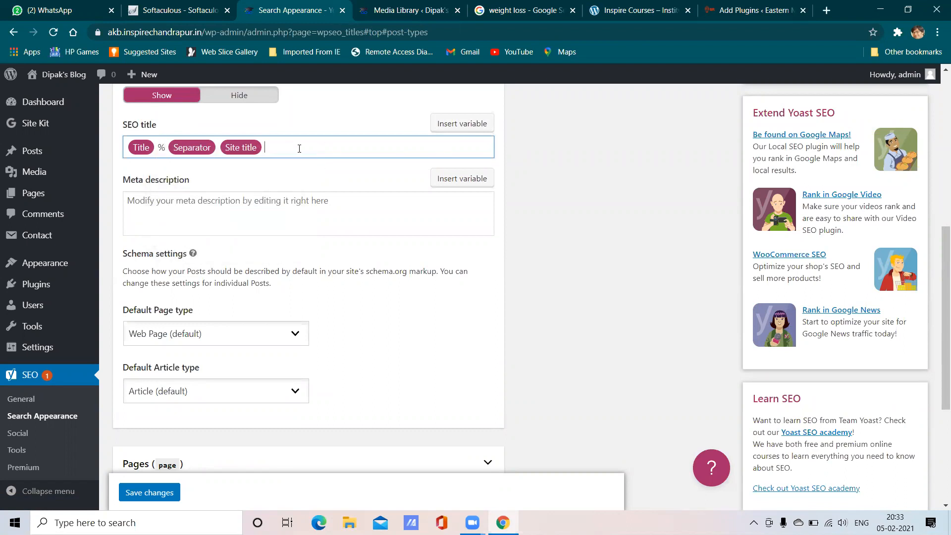
pyautogui.click(170, 145)
pyautogui.press('BackSpace')
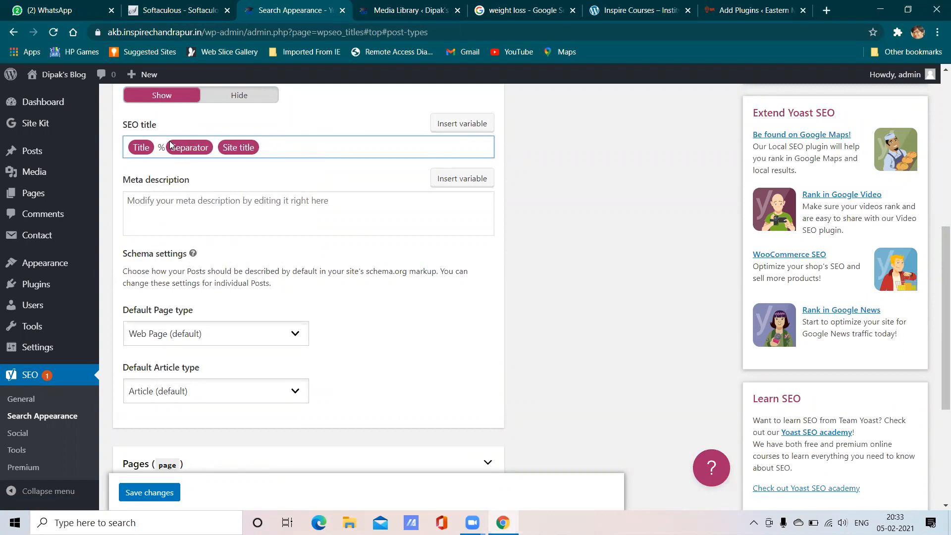
pyautogui.press('BackSpace')
pyautogui.click(260, 212)
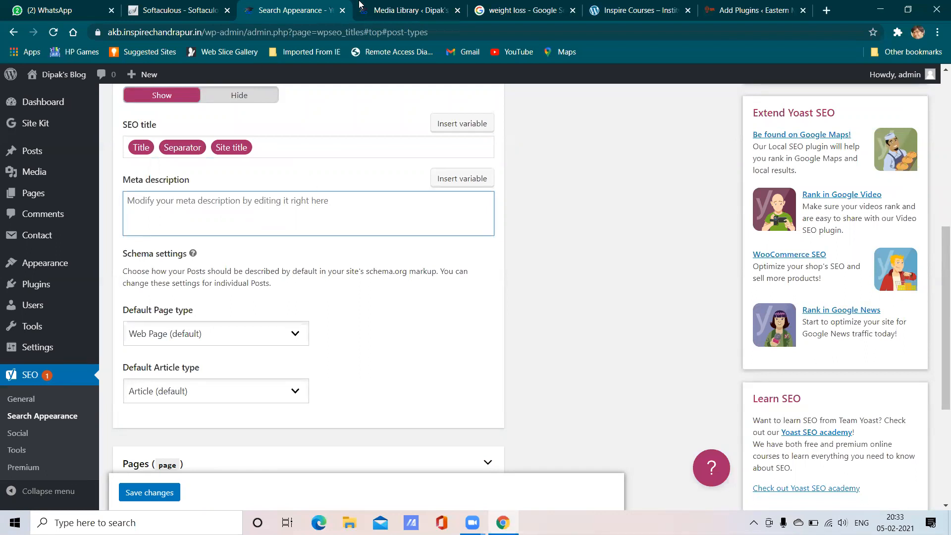
# - In the Media Library tab, close the attachment details and open the "Best Free Keyword Research Tools" post for editing
pyautogui.click(383, 6)
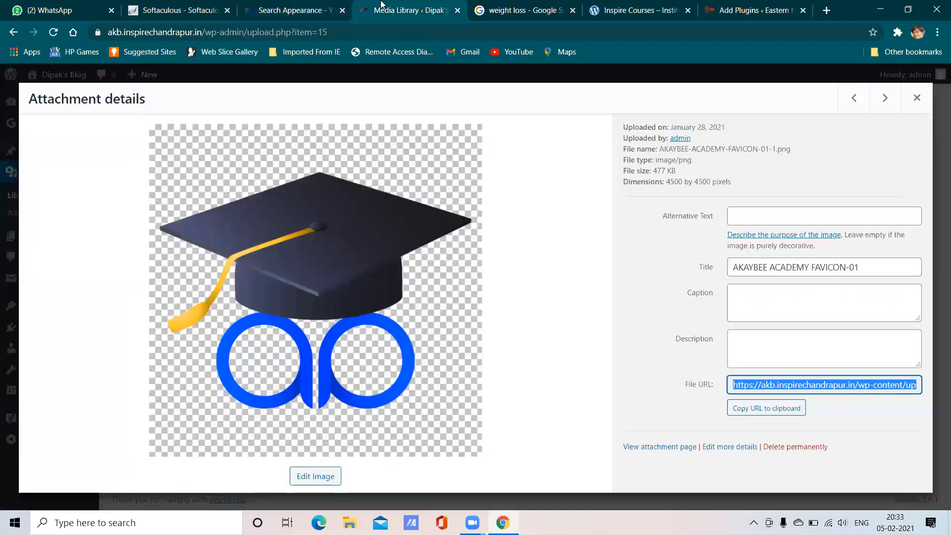
pyautogui.click(917, 98)
pyautogui.click(50, 152)
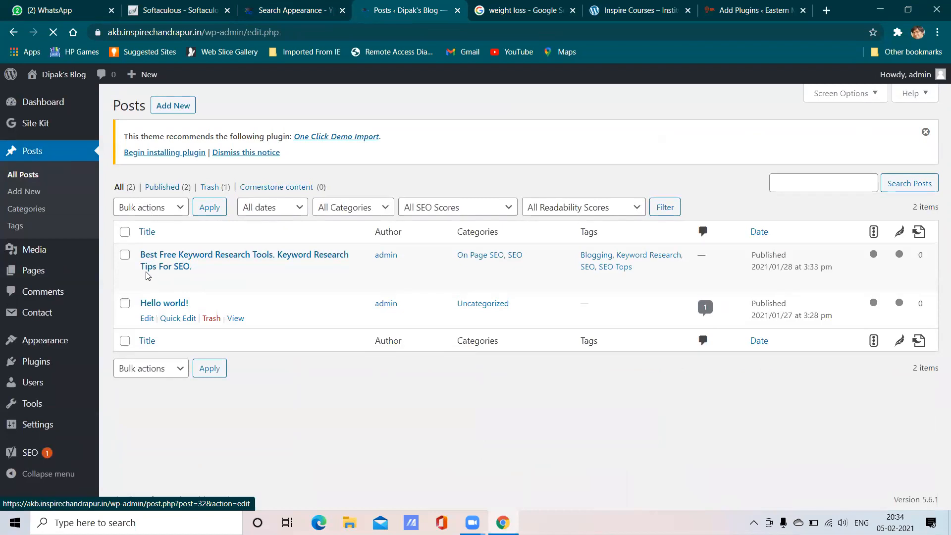
pyautogui.click(150, 317)
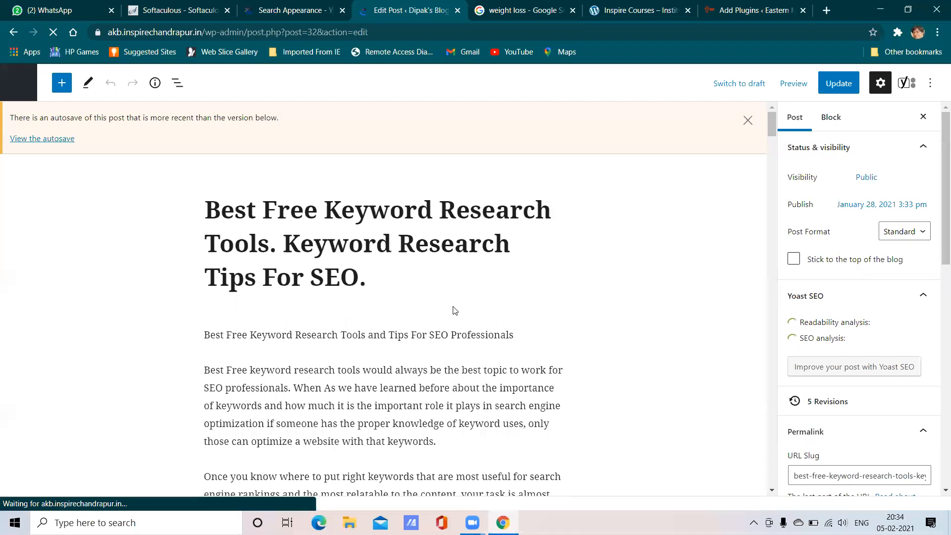
# - Locate the post's excerpt field and copy the paragraph sentence "Best Free keyword research tools would always be the best topic to work for SEO professionals."
pyautogui.scroll(5, 664, 347)
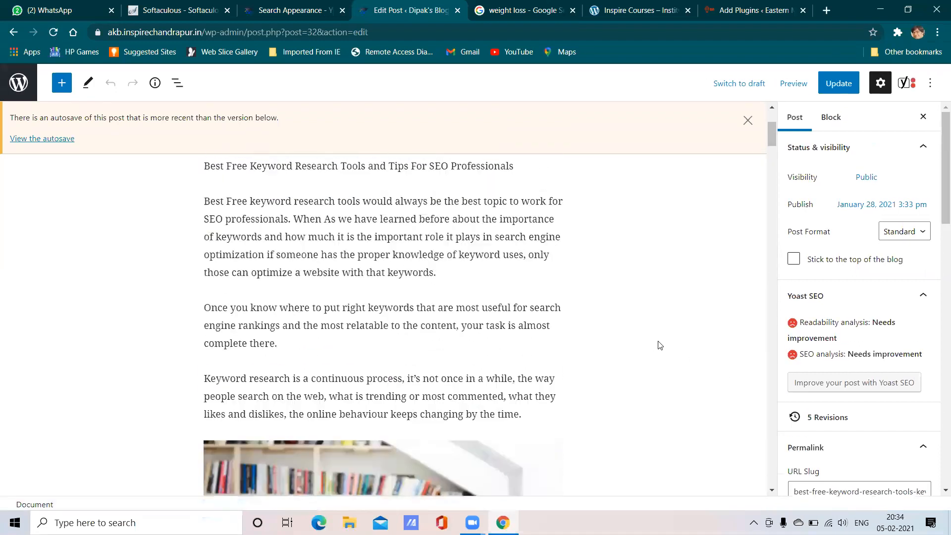
pyautogui.scroll(-1, 360, 317)
pyautogui.scroll(1, 346, 264)
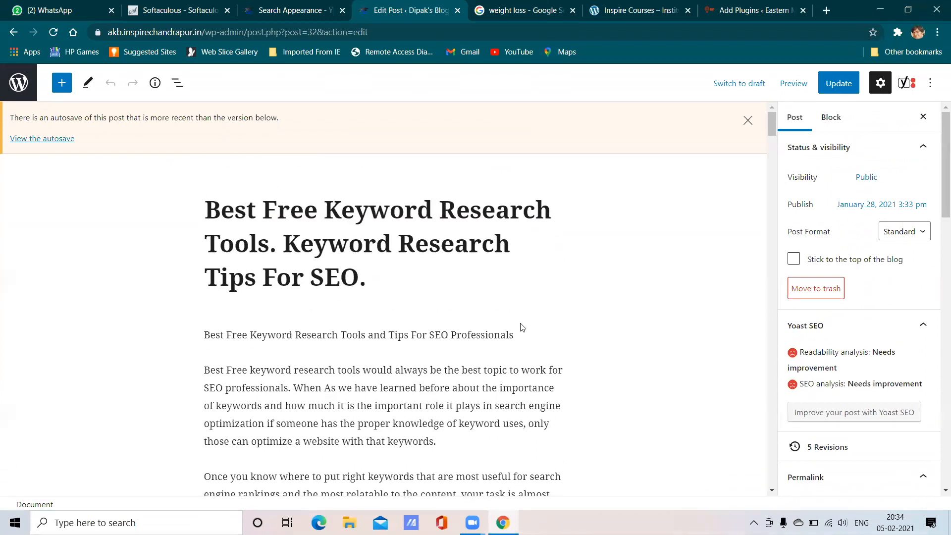
pyautogui.scroll(-2, 521, 327)
pyautogui.scroll(-10, 837, 319)
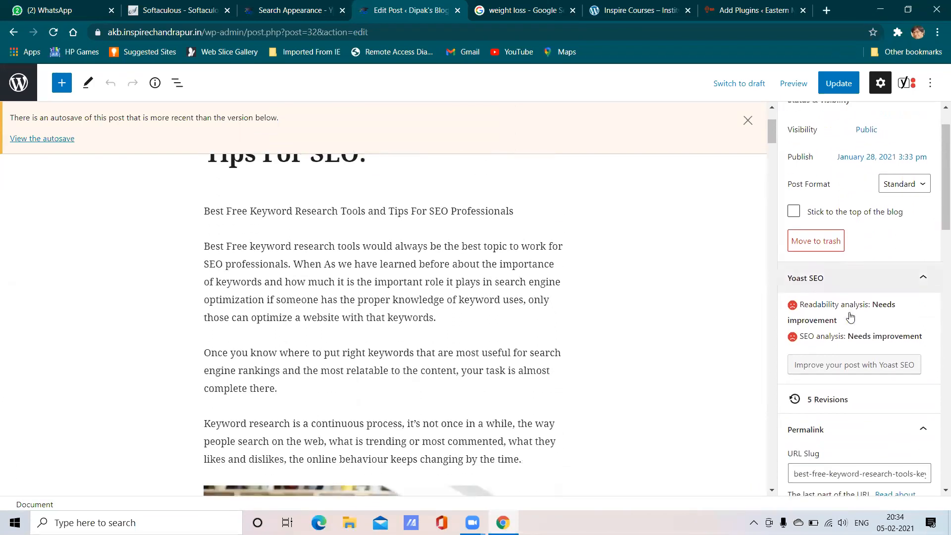
pyautogui.scroll(-10, 850, 321)
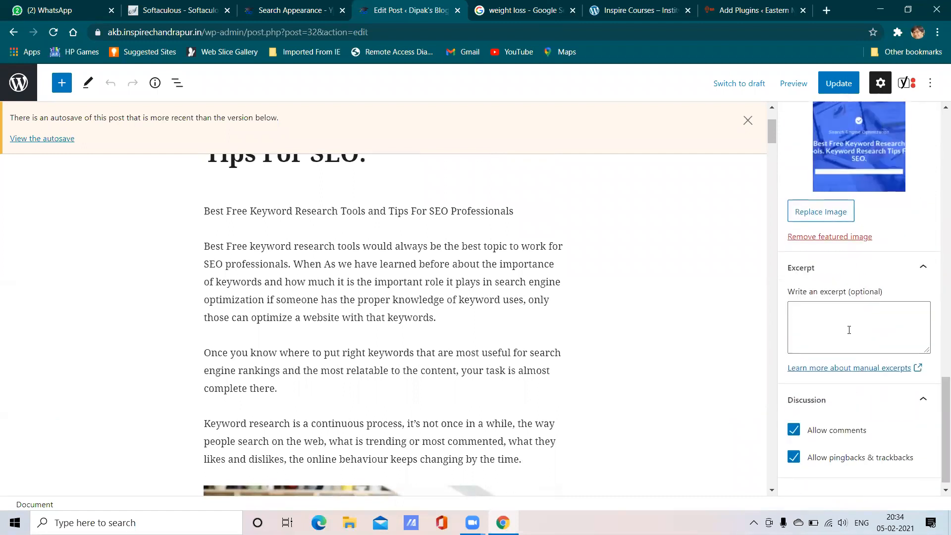
pyautogui.click(849, 330)
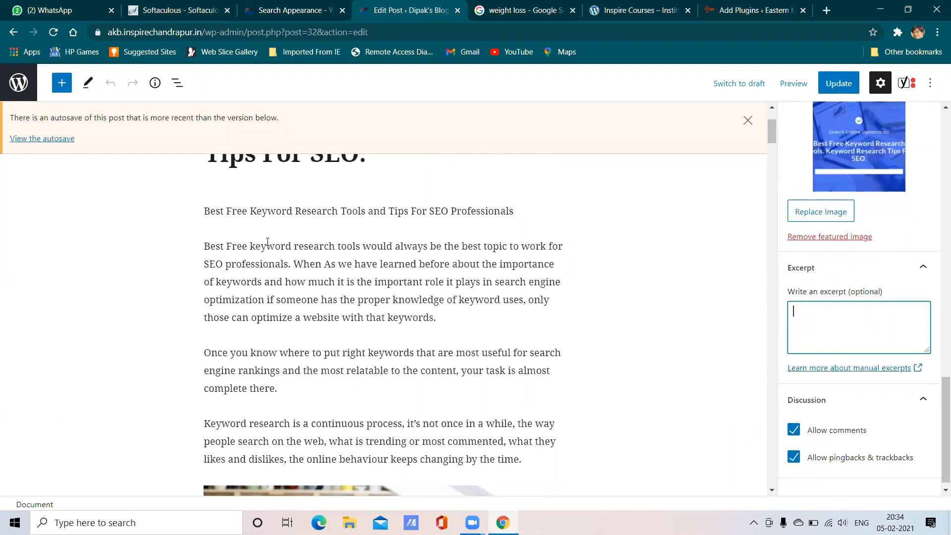
pyautogui.moveTo(204, 244); pyautogui.dragTo(295, 260)
pyautogui.hotkey('ctrl', 'c')
pyautogui.rightClick(280, 259)
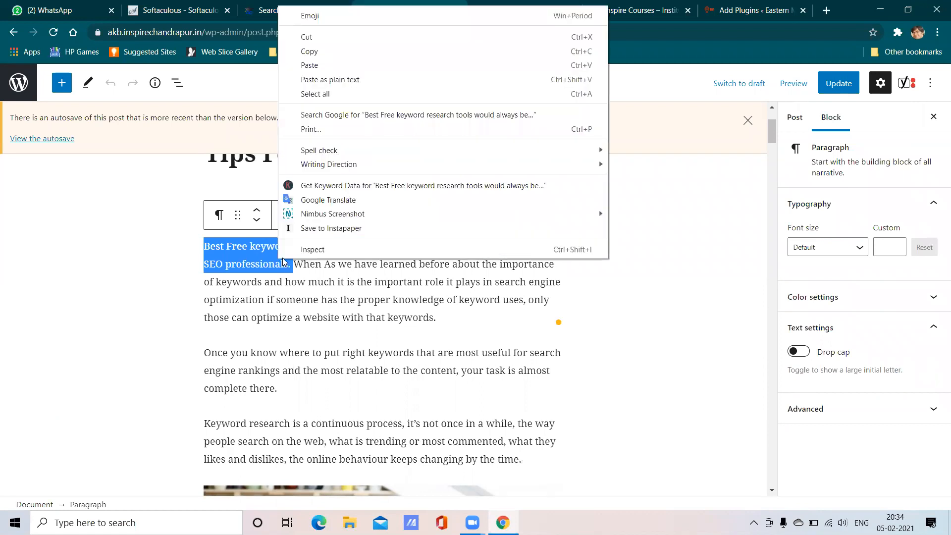
pyautogui.click(323, 50)
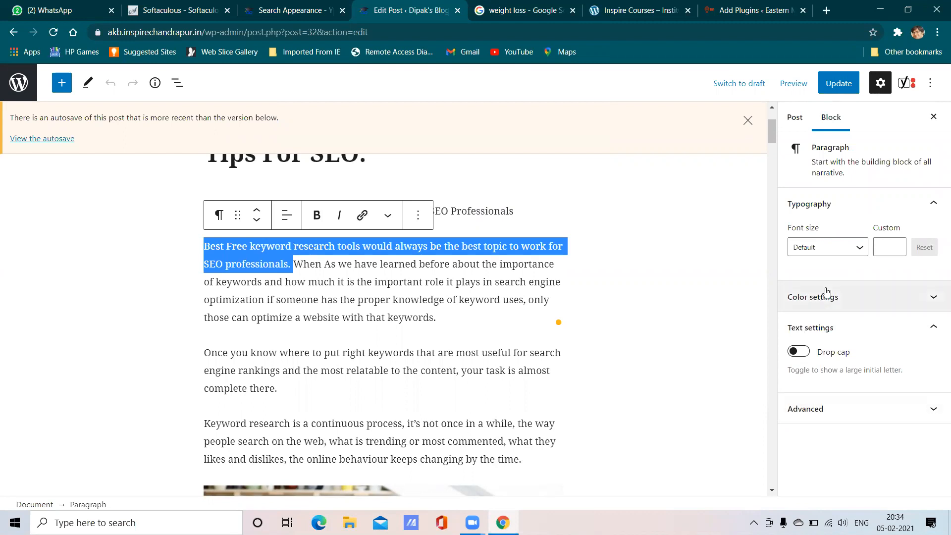
# - Paste the copied sentence about free keyword research tools into the post's excerpt and update the post
pyautogui.click(795, 119)
pyautogui.scroll(-12, 849, 336)
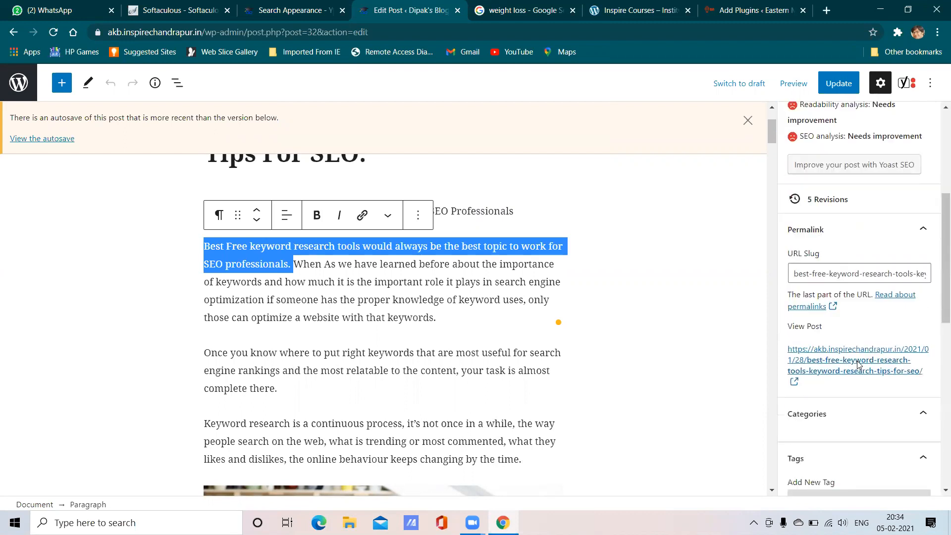
pyautogui.scroll(-8, 845, 405)
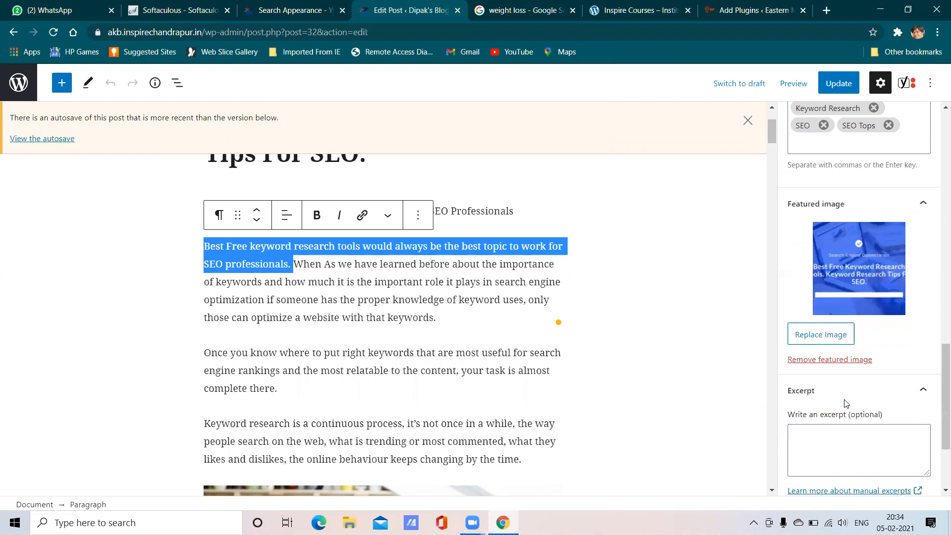
pyautogui.rightClick(804, 302)
pyautogui.click(841, 203)
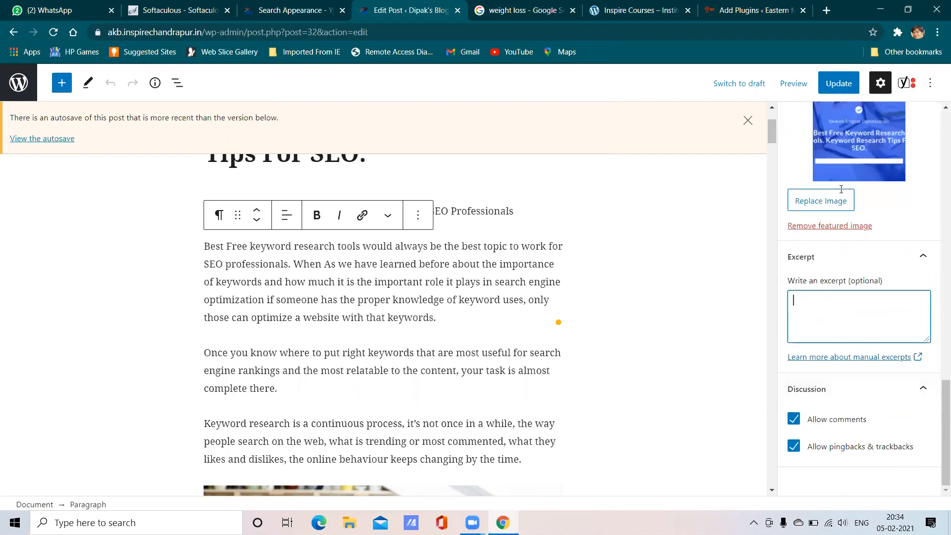
pyautogui.click(838, 83)
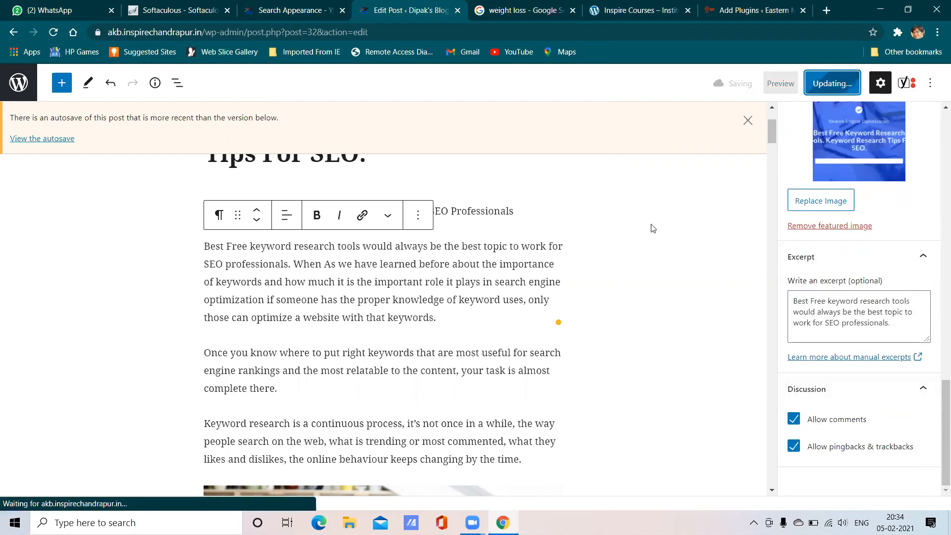
# - Return to the Search Appearance tab and review the visibility and SEO title settings for posts
pyautogui.click(293, 5)
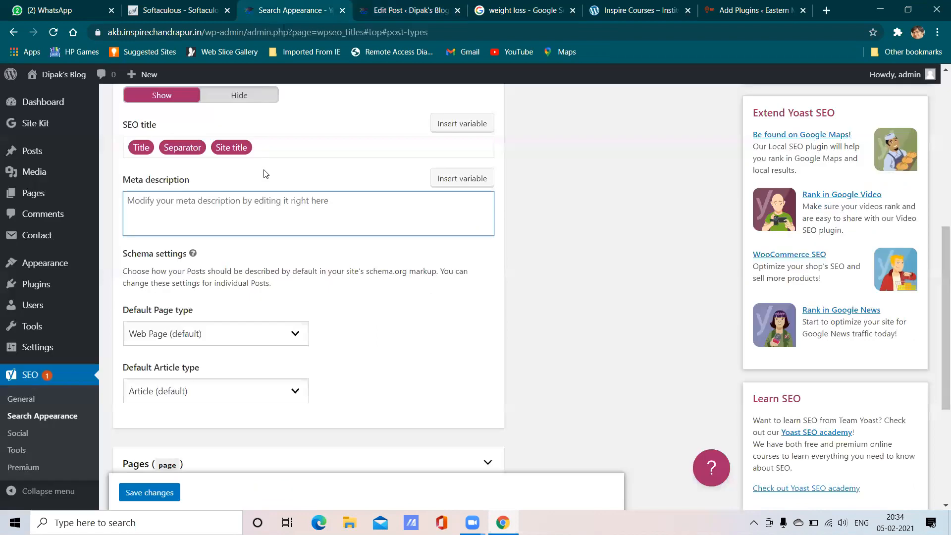
pyautogui.scroll(5, 282, 217)
pyautogui.scroll(3, 282, 219)
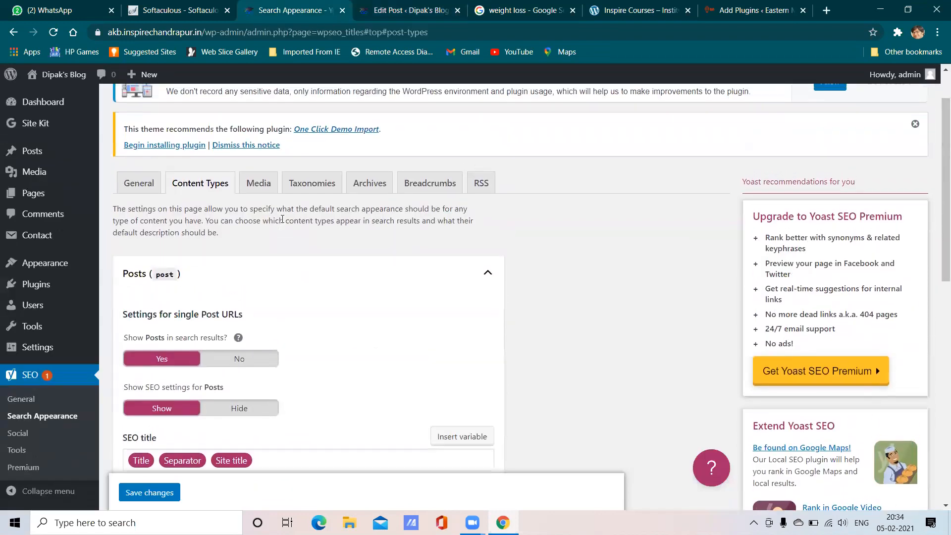
pyautogui.scroll(-1, 283, 219)
pyautogui.scroll(-2, 283, 219)
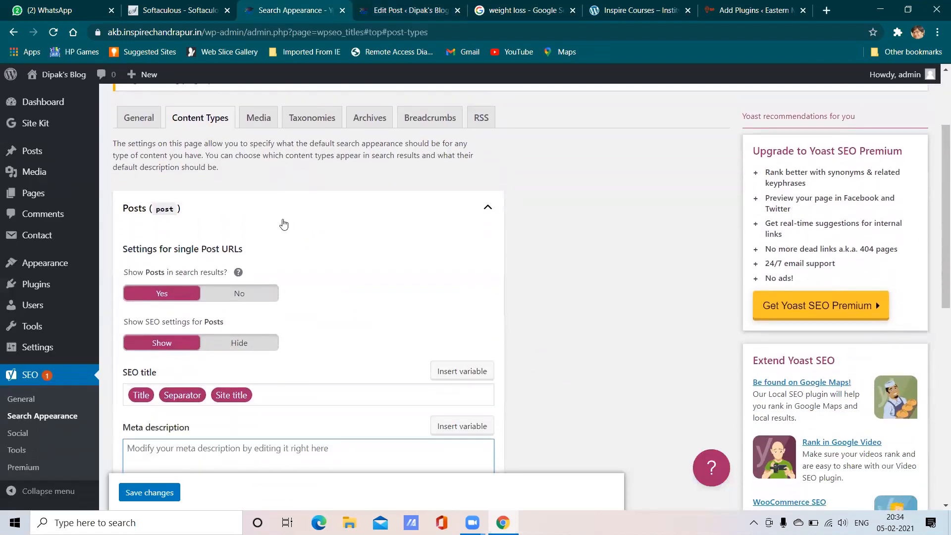
pyautogui.scroll(-1, 282, 221)
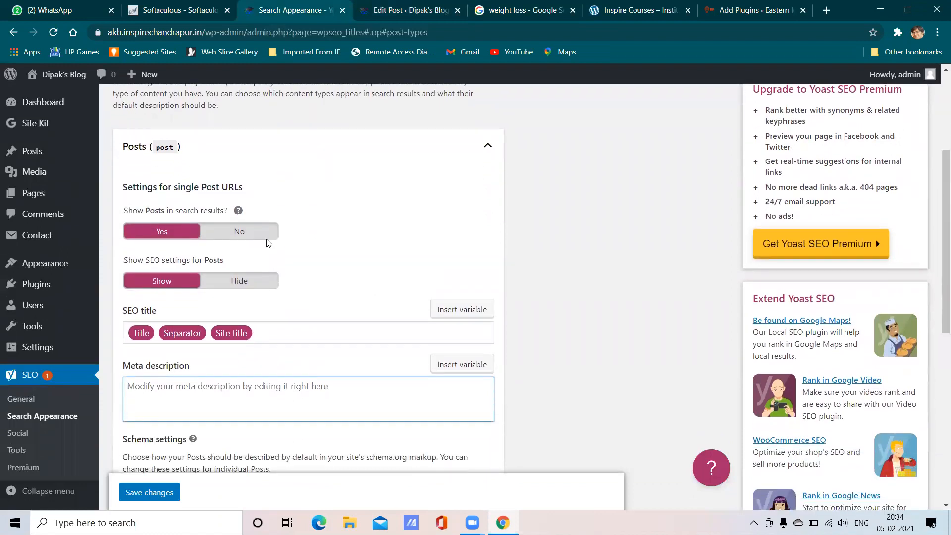
pyautogui.scroll(1, 278, 235)
pyautogui.scroll(1, 268, 241)
pyautogui.scroll(-3, 276, 258)
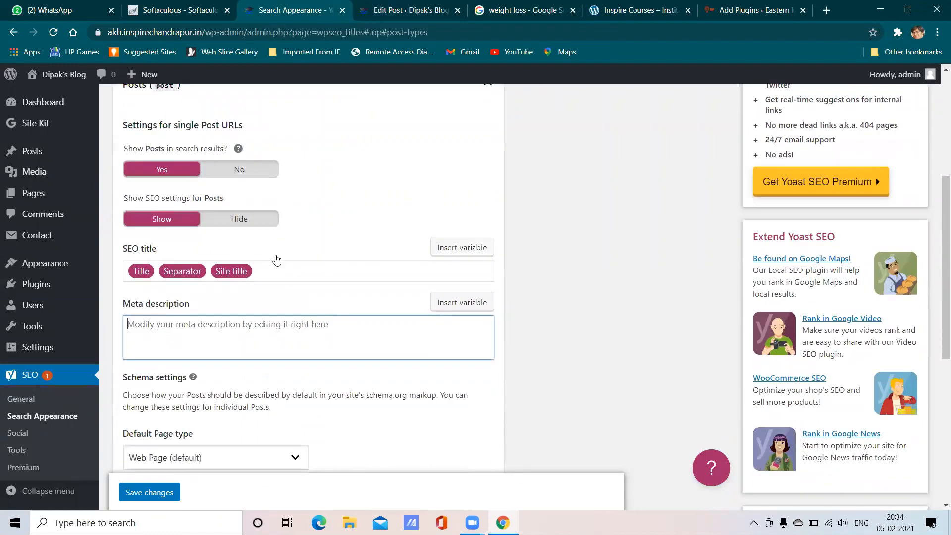
# - Set the posts' meta description to "Best Free keyword research tools would always be the best topic to work for SEO professionals."
pyautogui.scroll(-2, 285, 328)
pyautogui.click(441, 179)
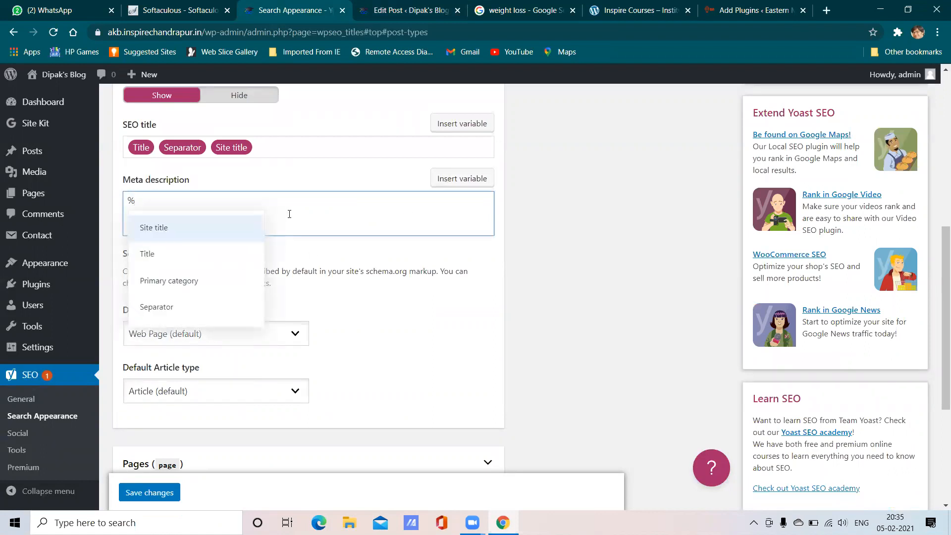
pyautogui.press('BackSpace')
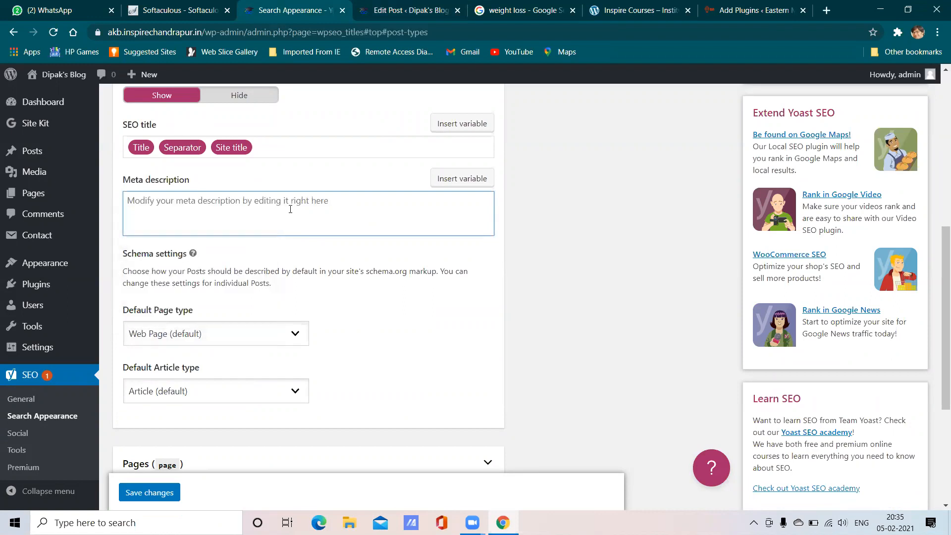
pyautogui.hotkey('ctrl', 'v')
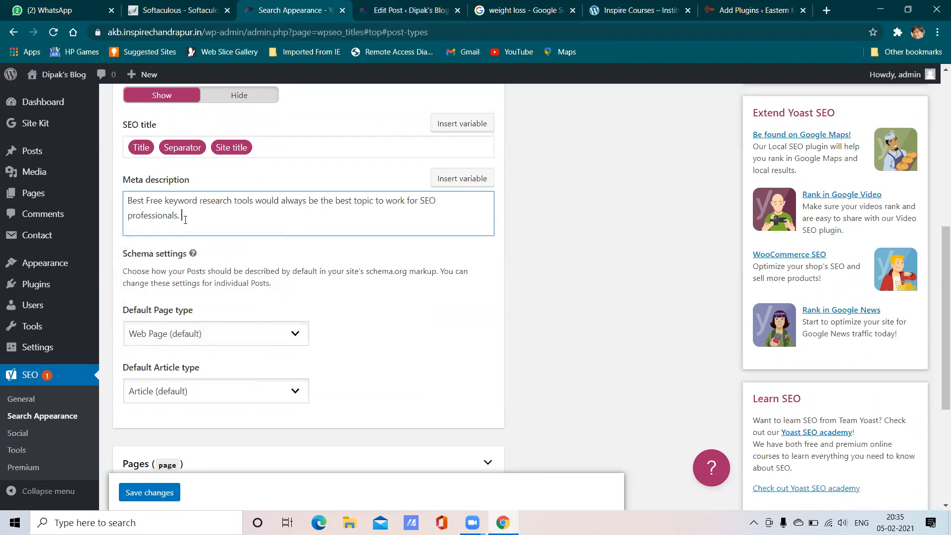
# - Review the whole Content Types page, from the posts settings down to the schema defaults and the pages section
pyautogui.scroll(-5, 224, 217)
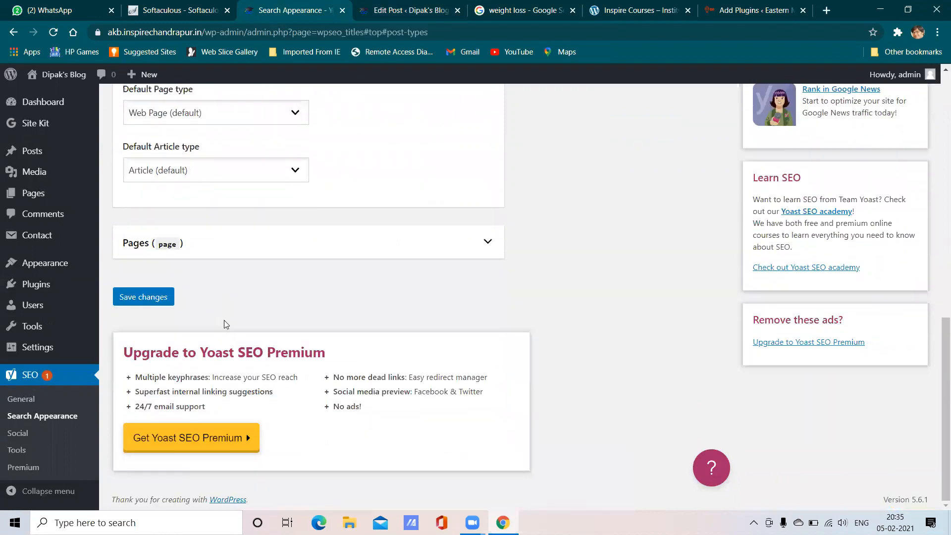
pyautogui.scroll(6, 249, 304)
pyautogui.scroll(5, 248, 305)
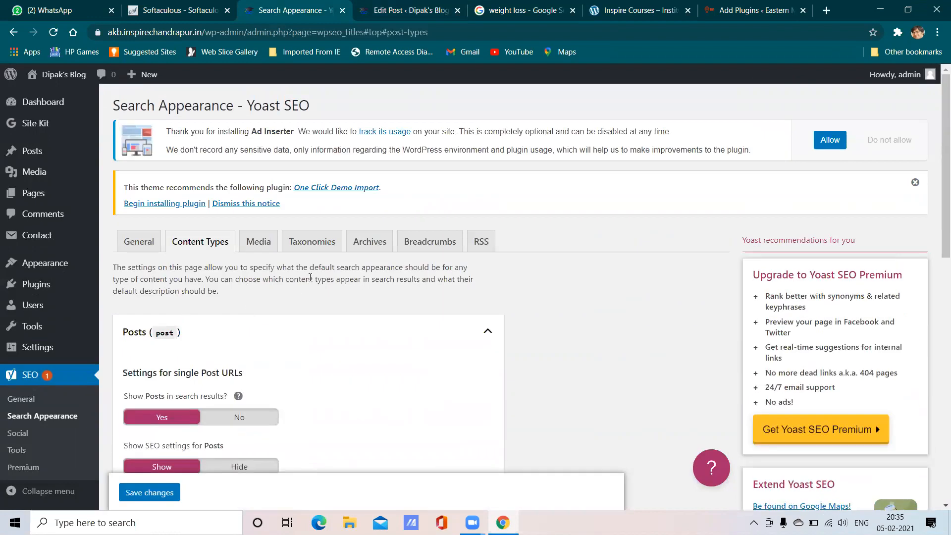
pyautogui.scroll(-4, 428, 261)
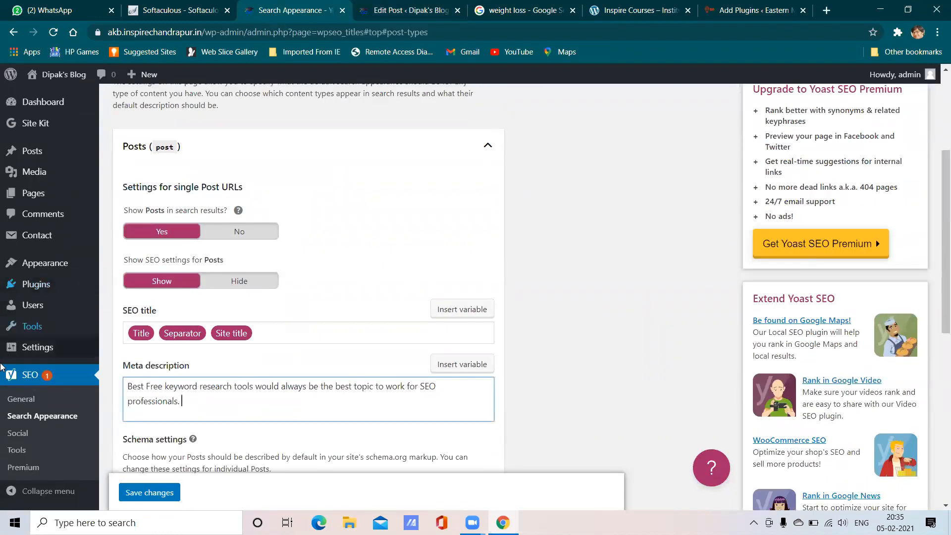
pyautogui.scroll(-5, 191, 346)
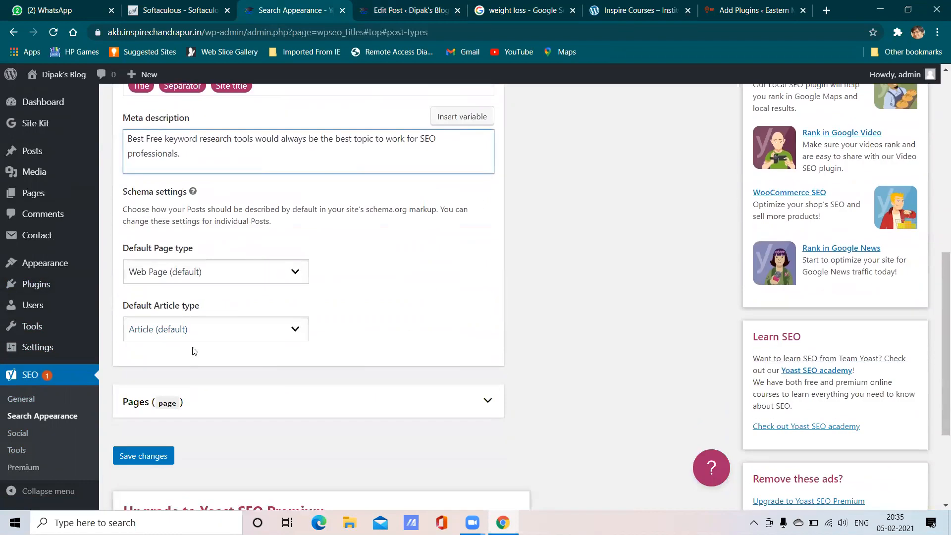
pyautogui.scroll(1, 231, 268)
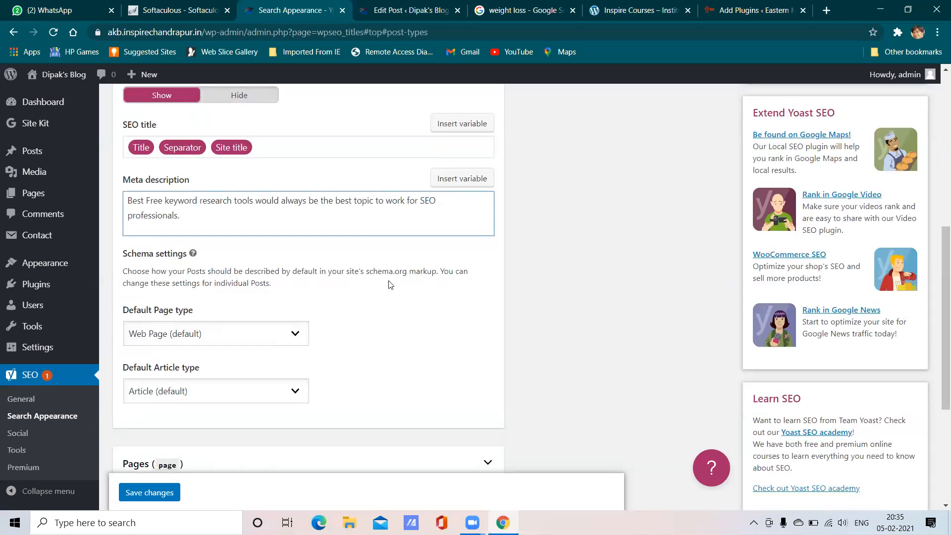
# - Review the available default page types and default article types in the posts' schema settings
pyautogui.click(229, 335)
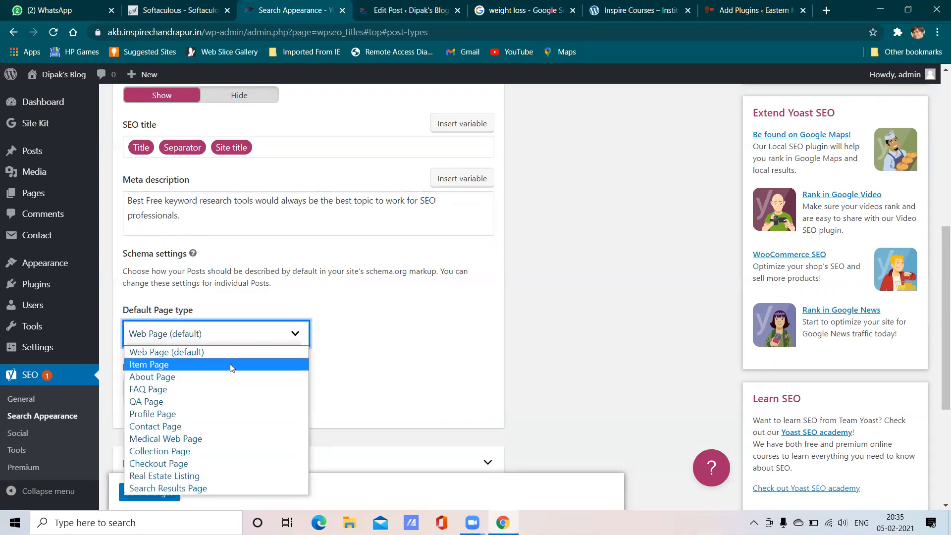
pyautogui.click(229, 341)
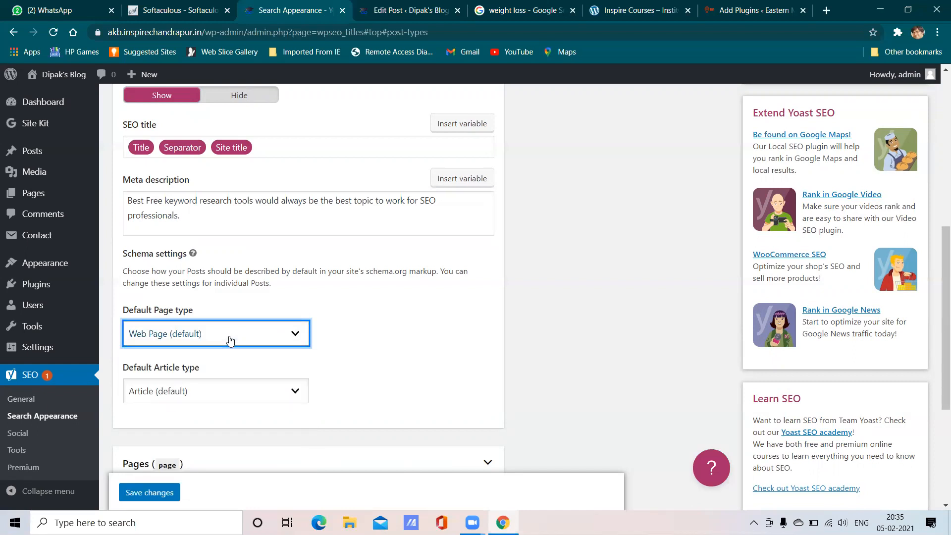
pyautogui.scroll(-3, 361, 331)
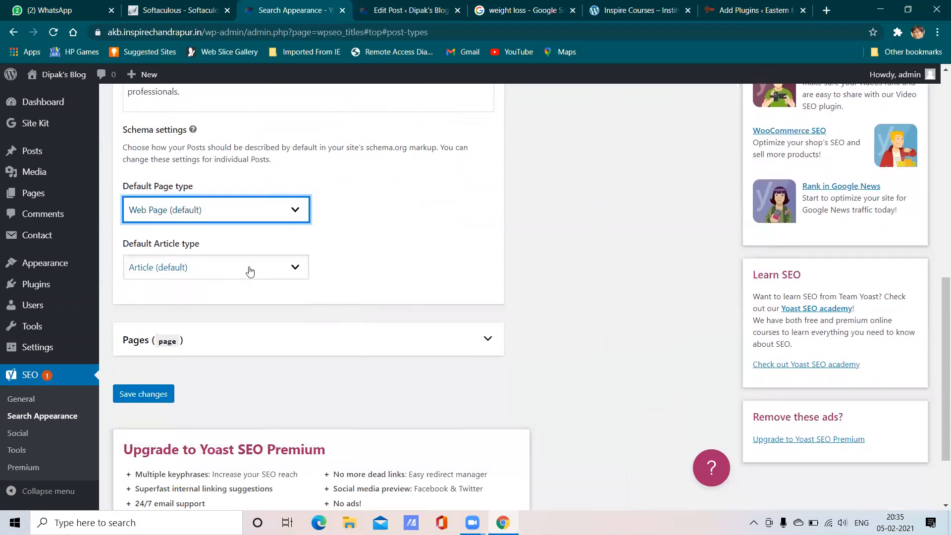
pyautogui.click(250, 270)
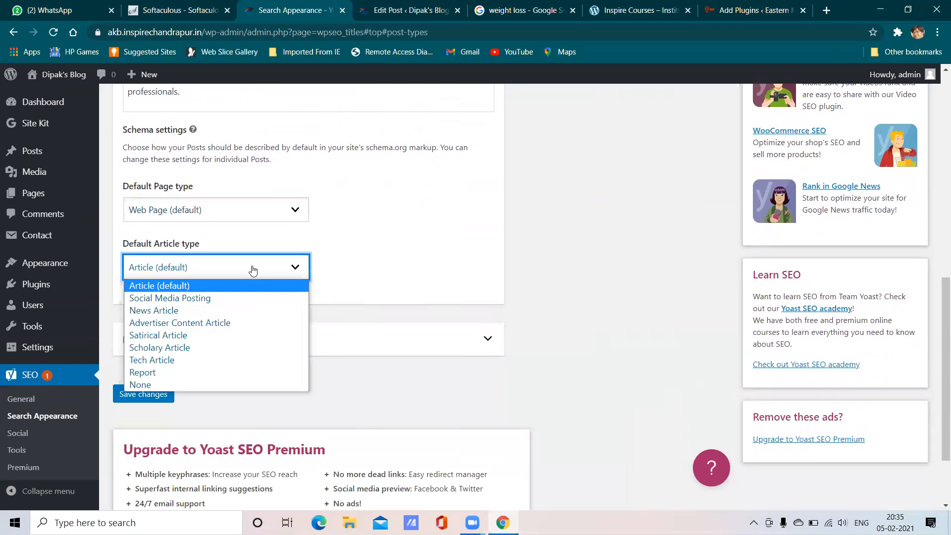
pyautogui.click(253, 270)
# - Expand the Pages content type settings and remove the Page variable from the pages' SEO title
pyautogui.click(305, 347)
pyautogui.scroll(-1, 307, 344)
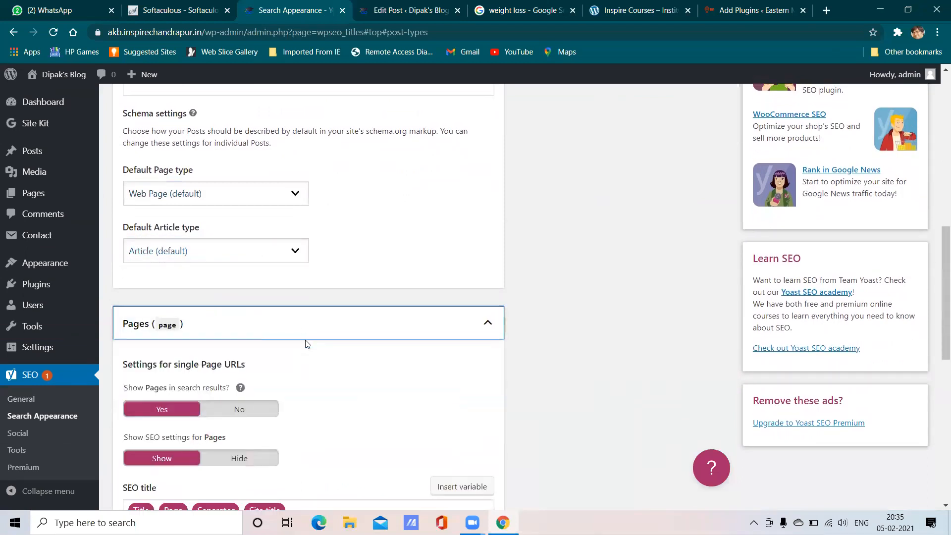
pyautogui.scroll(-5, 305, 343)
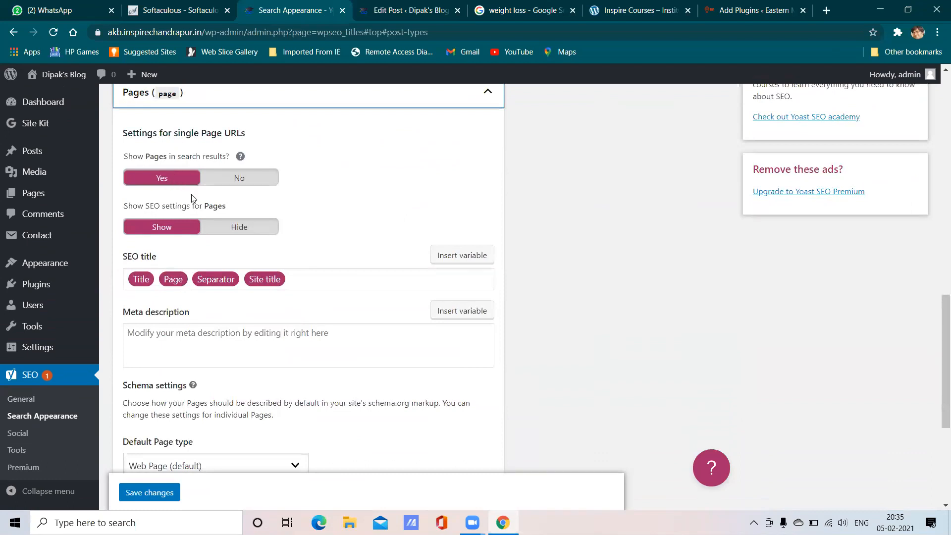
pyautogui.scroll(-1, 223, 287)
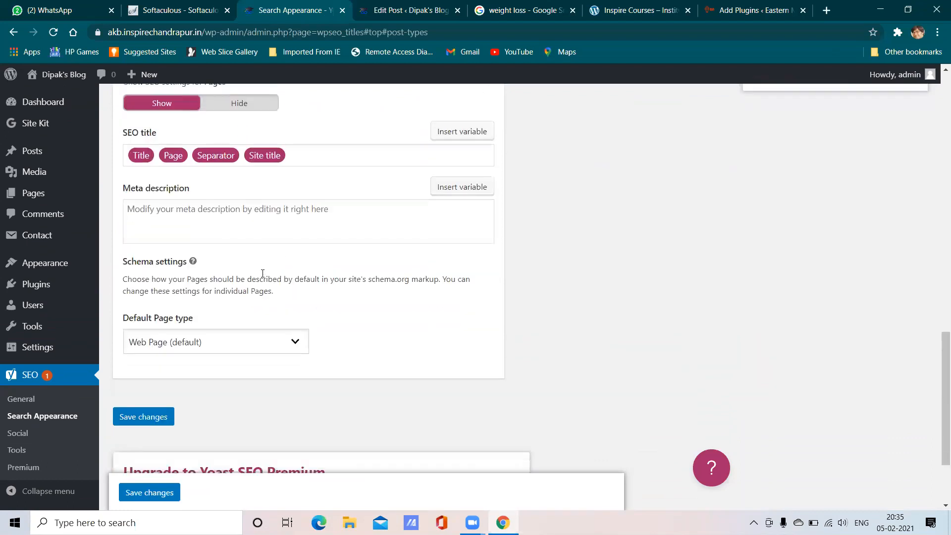
pyautogui.click(191, 217)
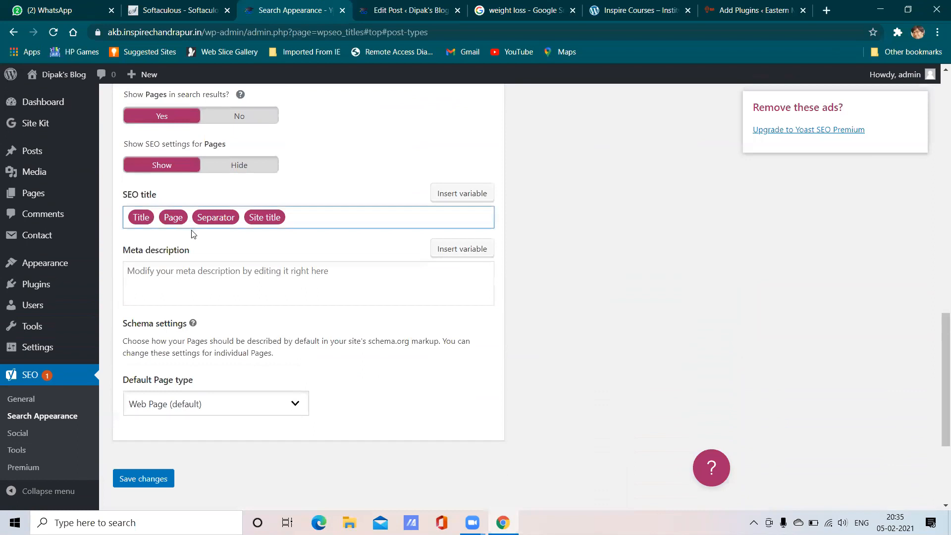
pyautogui.press('BackSpace')
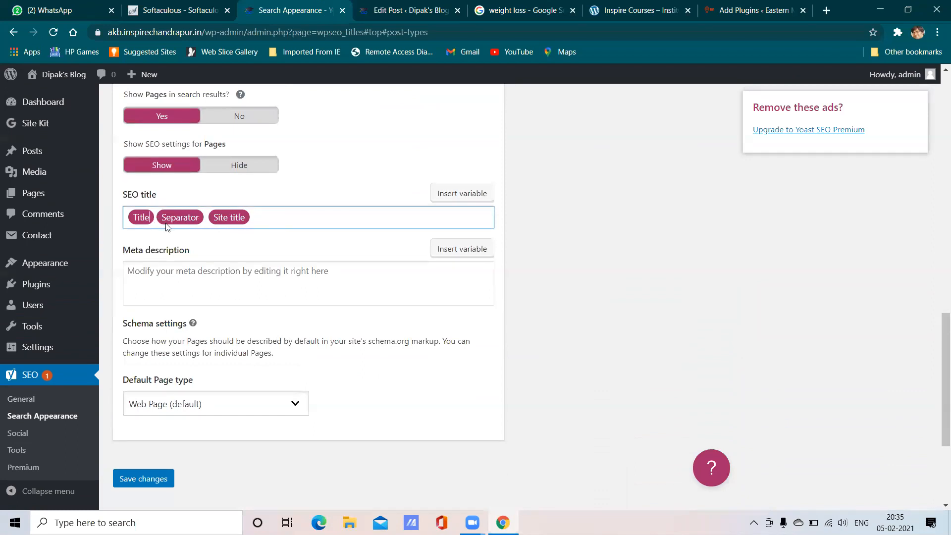
# - Check the pages' meta description and default page type options, and save the content type changes
pyautogui.click(210, 279)
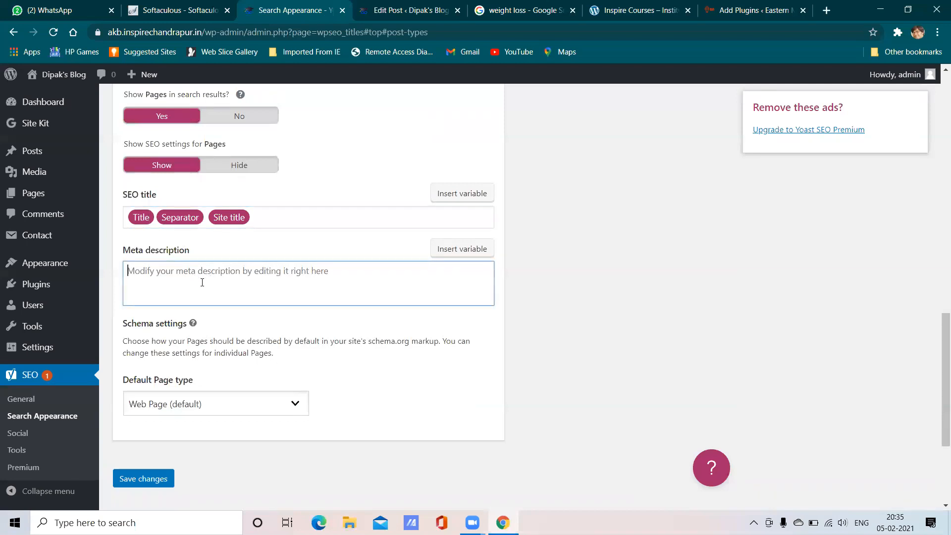
pyautogui.scroll(-2, 220, 273)
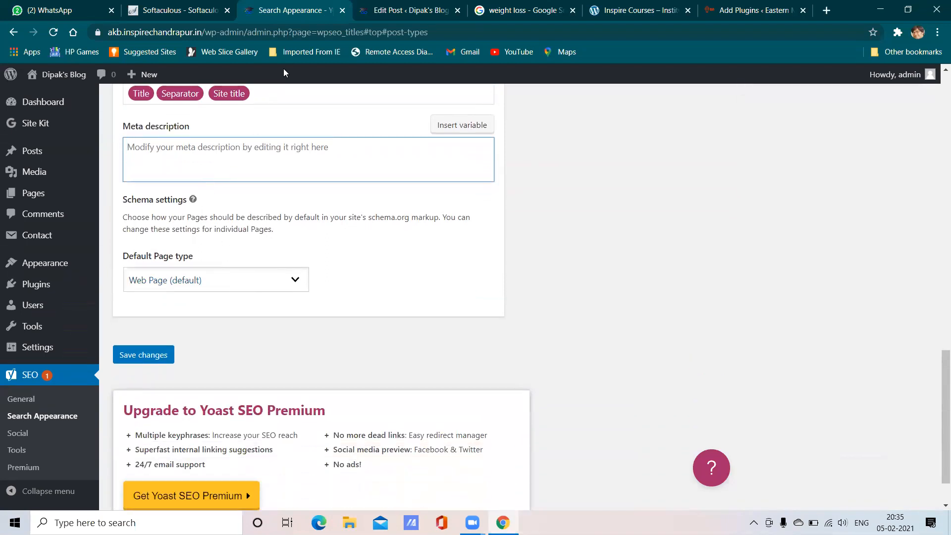
pyautogui.click(192, 287)
pyautogui.click(192, 287)
pyautogui.click(143, 355)
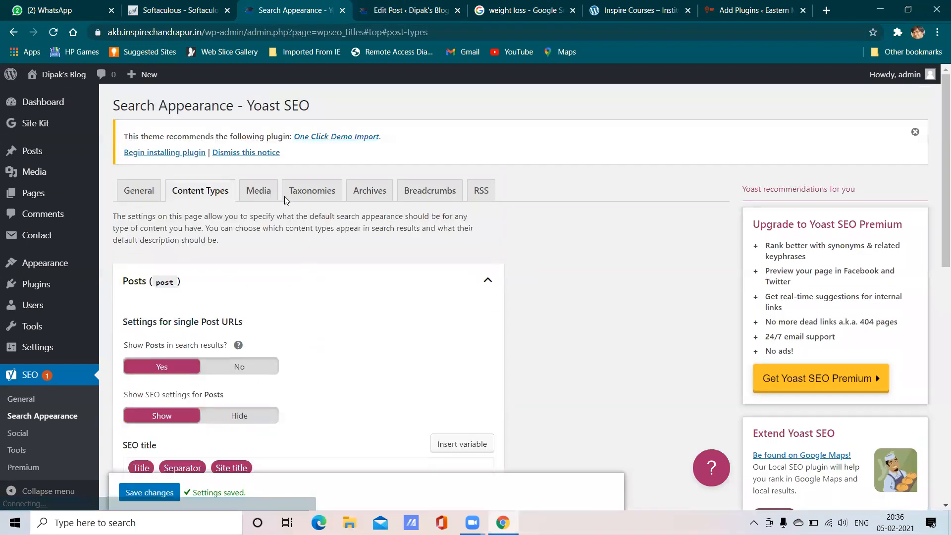
# - Open the Media search appearance settings and read the help explanation for media and attachment URLs
pyautogui.click(268, 192)
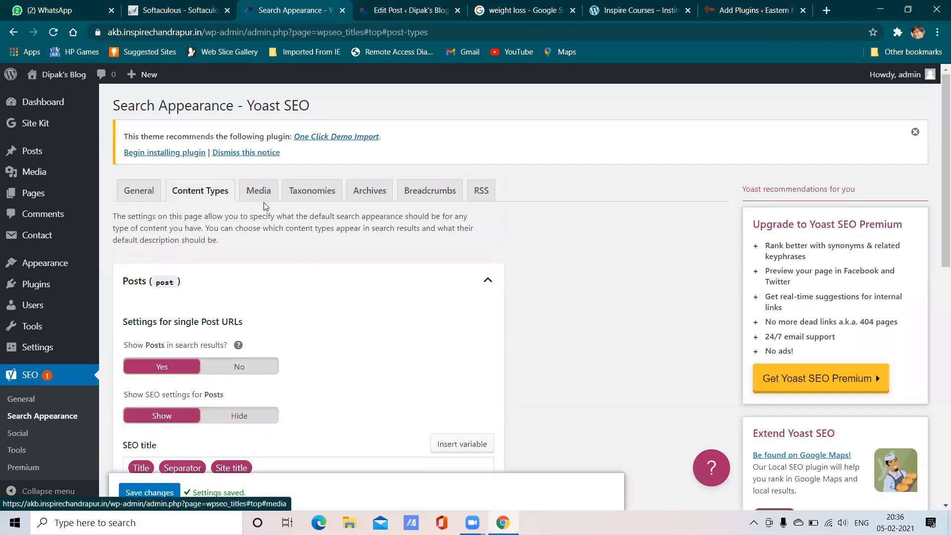
pyautogui.scroll(-3, 268, 277)
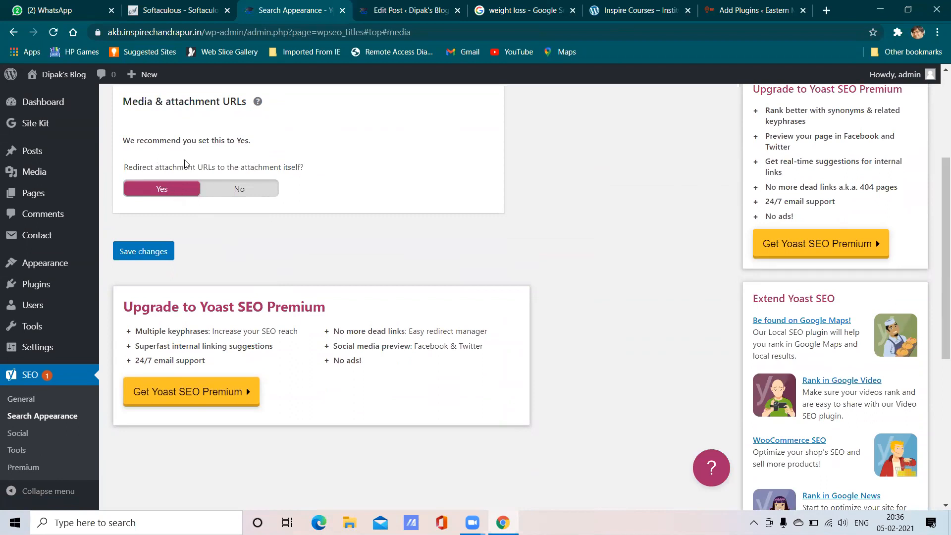
pyautogui.scroll(3, 185, 163)
pyautogui.click(253, 229)
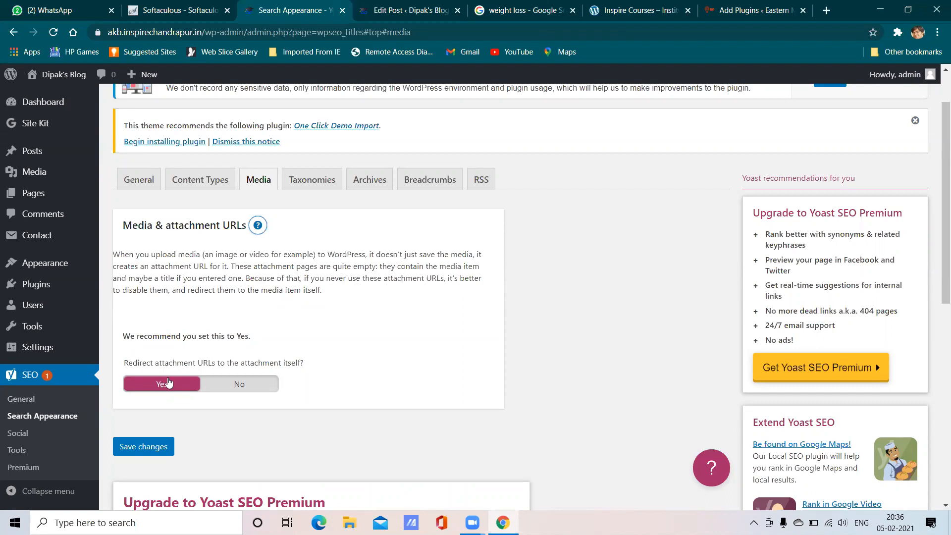
# - Look at the Google results for "weight loss" and return to the Search Appearance settings
pyautogui.click(527, 9)
pyautogui.scroll(15, 318, 125)
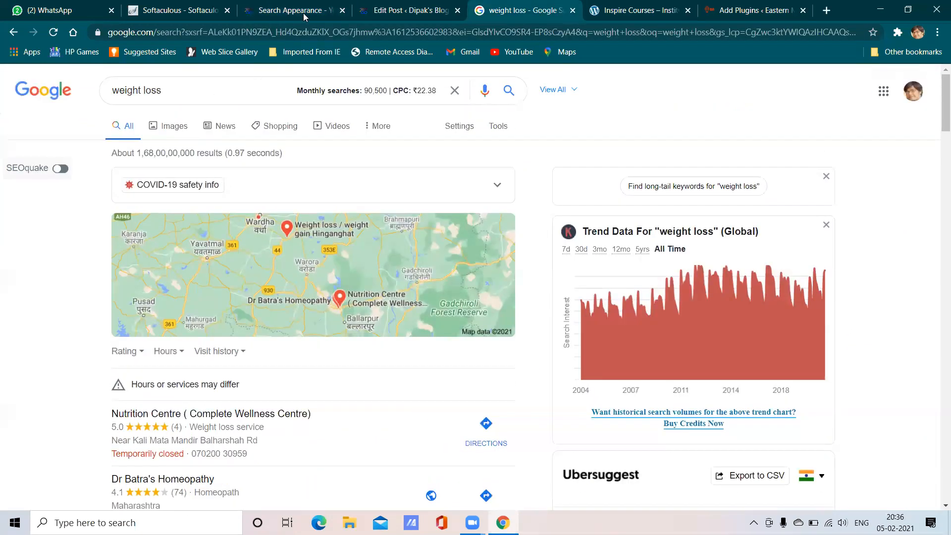
pyautogui.click(303, 13)
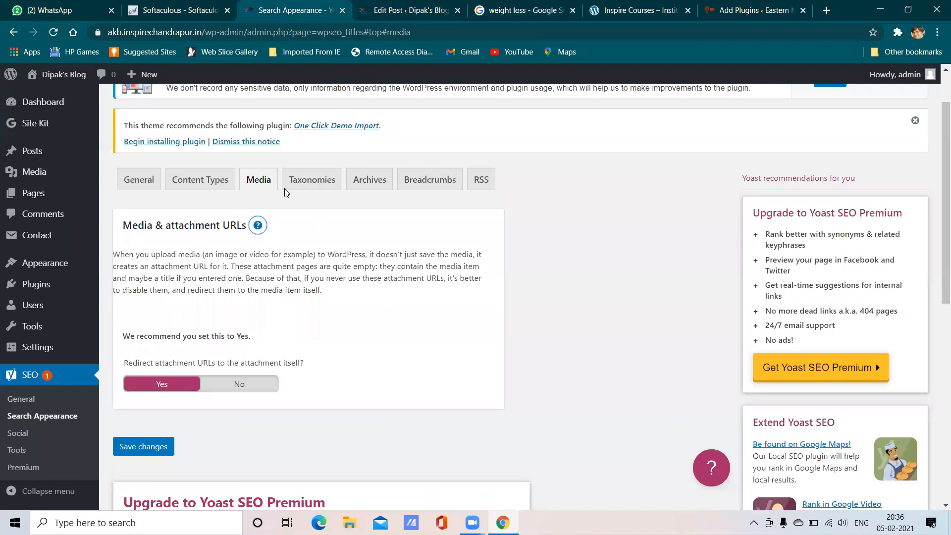
# - Open the Taxonomies settings and review the search visibility and SEO title of categories
pyautogui.click(300, 182)
pyautogui.scroll(-2, 320, 212)
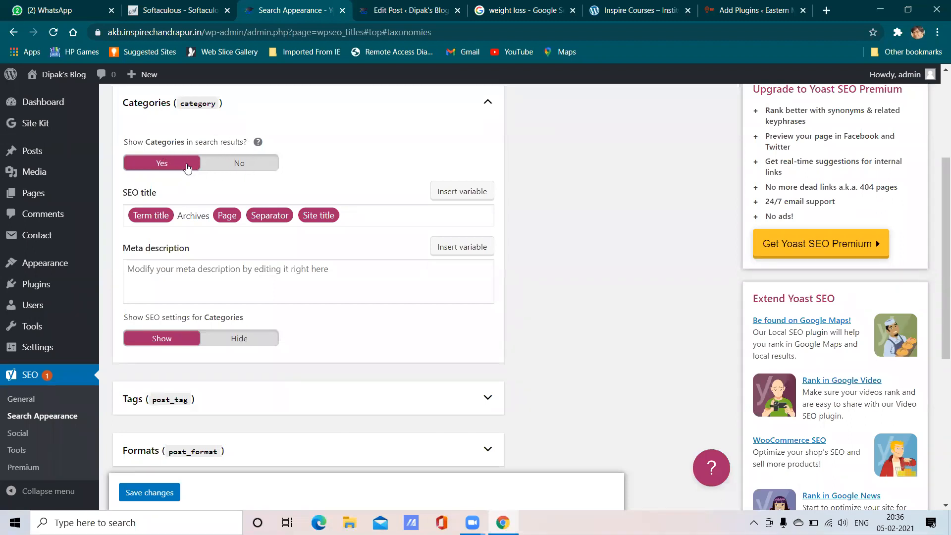
pyautogui.scroll(1, 305, 153)
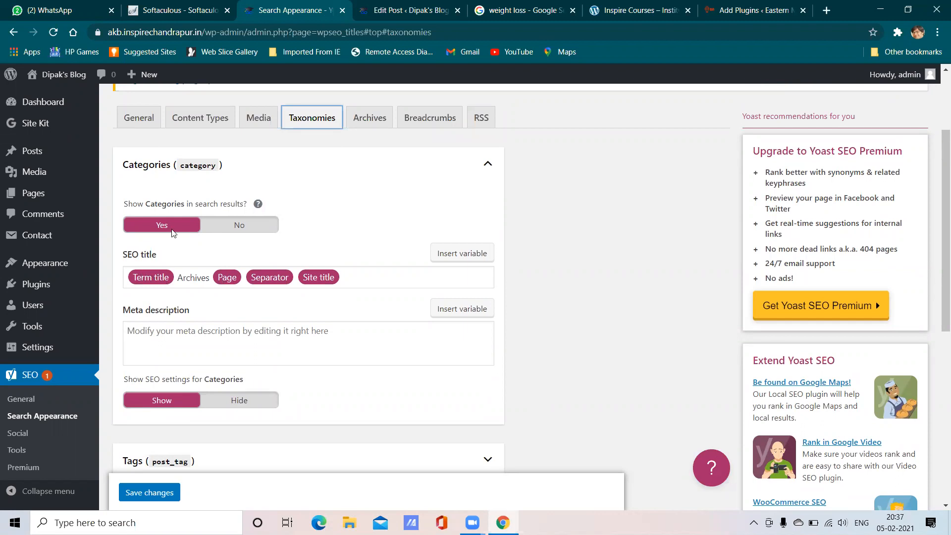
pyautogui.click(211, 279)
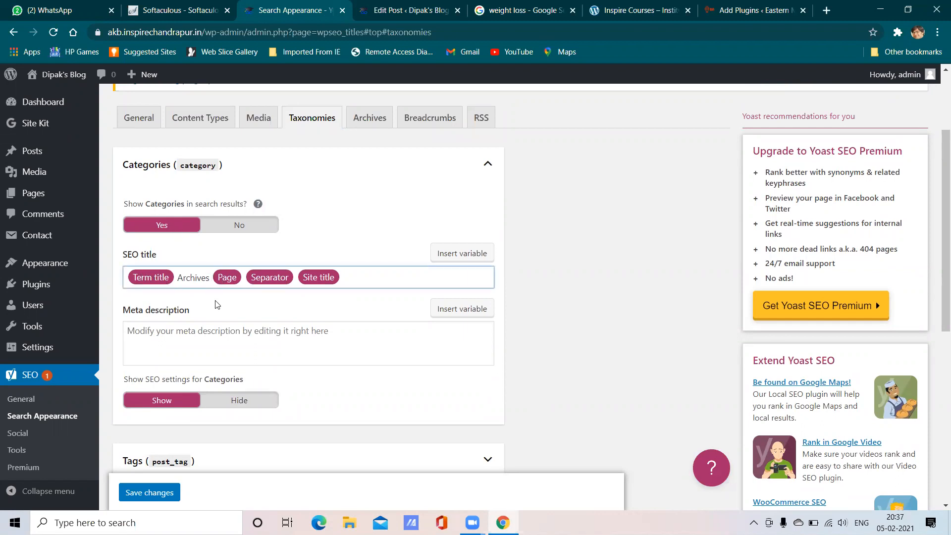
# - Leave the post editor and look through the site's list of post categories
pyautogui.click(392, 9)
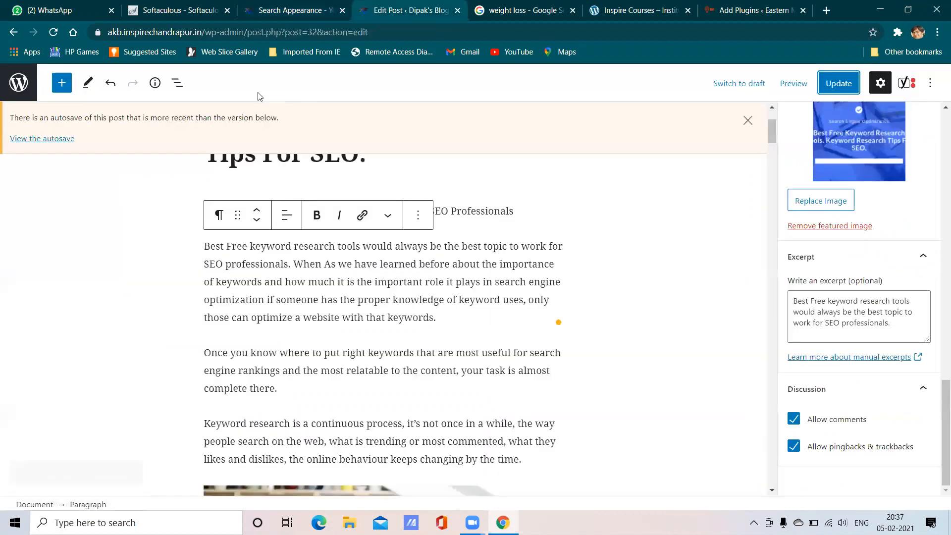
pyautogui.click(22, 92)
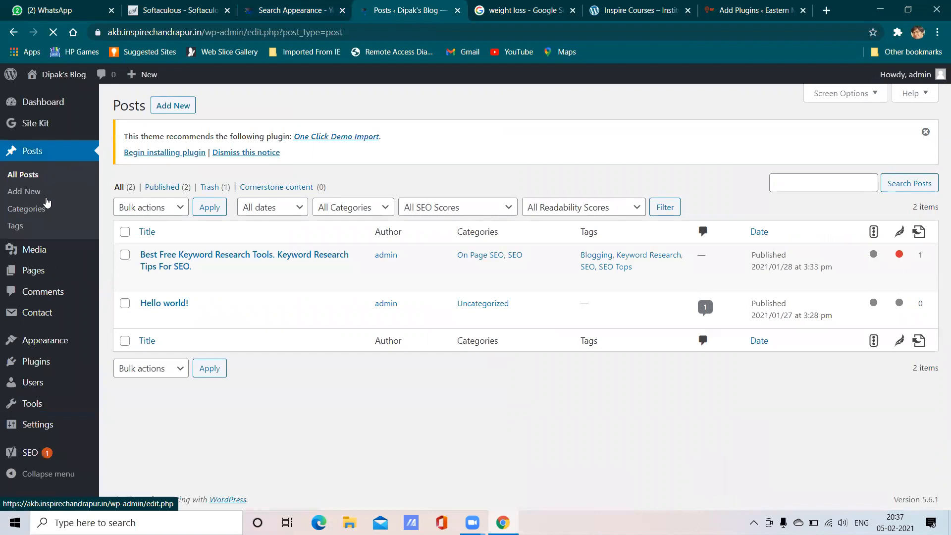
pyautogui.click(24, 208)
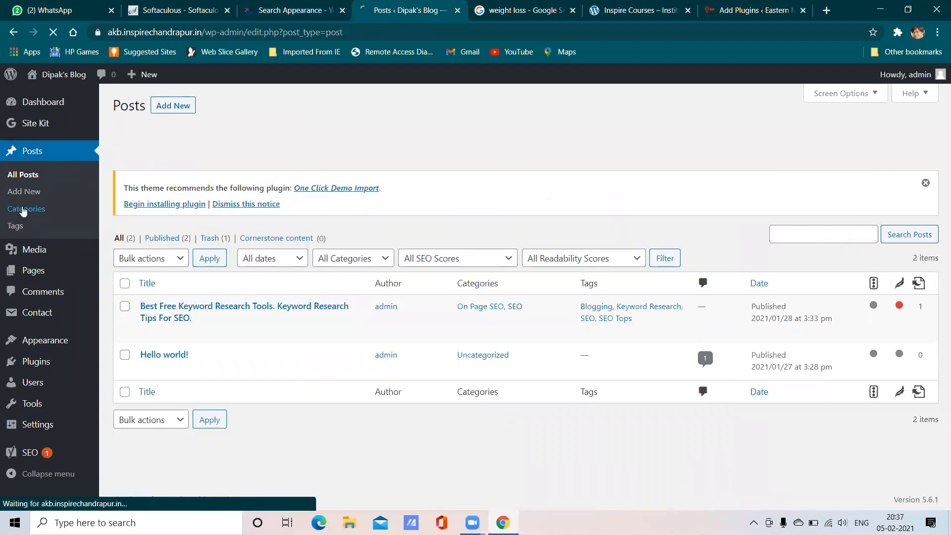
pyautogui.scroll(-4, 480, 251)
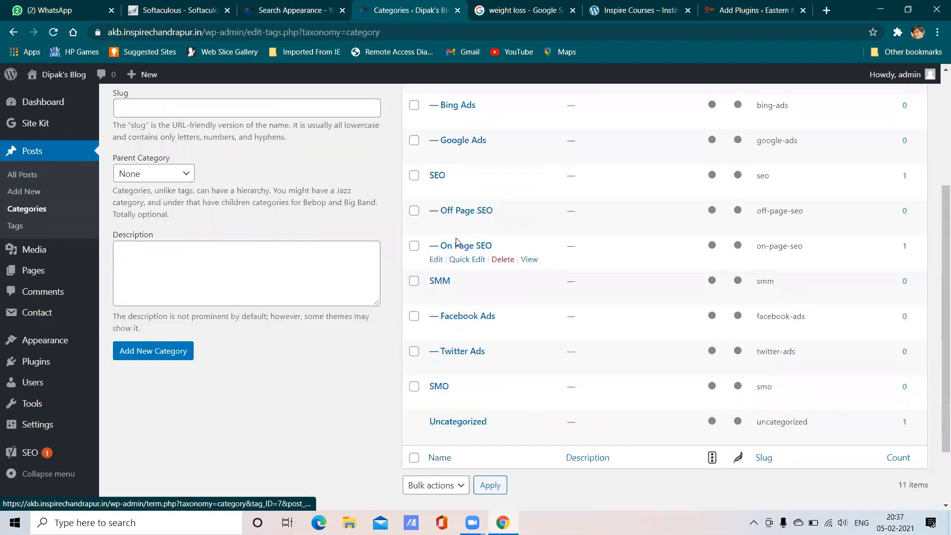
pyautogui.scroll(5, 444, 217)
# - Back in the Taxonomies settings, remove the word "Archives" and the Page variable from the categories' SEO title
pyautogui.click(297, 11)
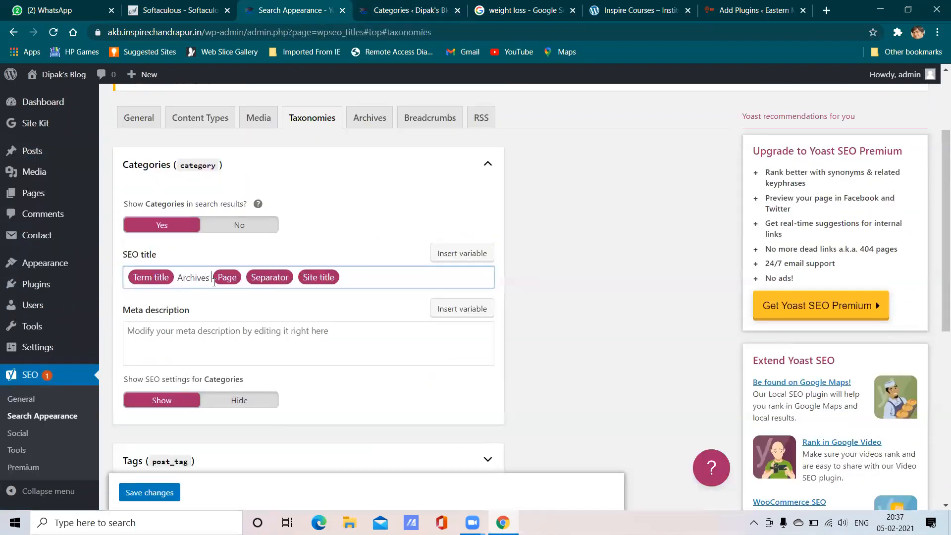
pyautogui.press('BackSpace')
pyautogui.press('BackSpace')
pyautogui.press('BackSpace')
pyautogui.press('BackSpace')
pyautogui.press('BackSpace')
pyautogui.press('BackSpace')
pyautogui.press('BackSpace')
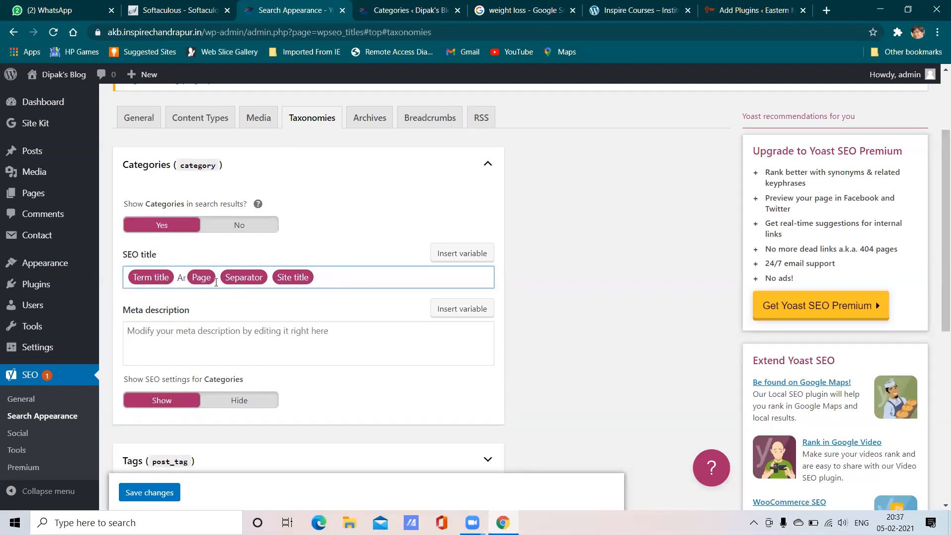
pyautogui.press('BackSpace')
pyautogui.press('BackSpace')
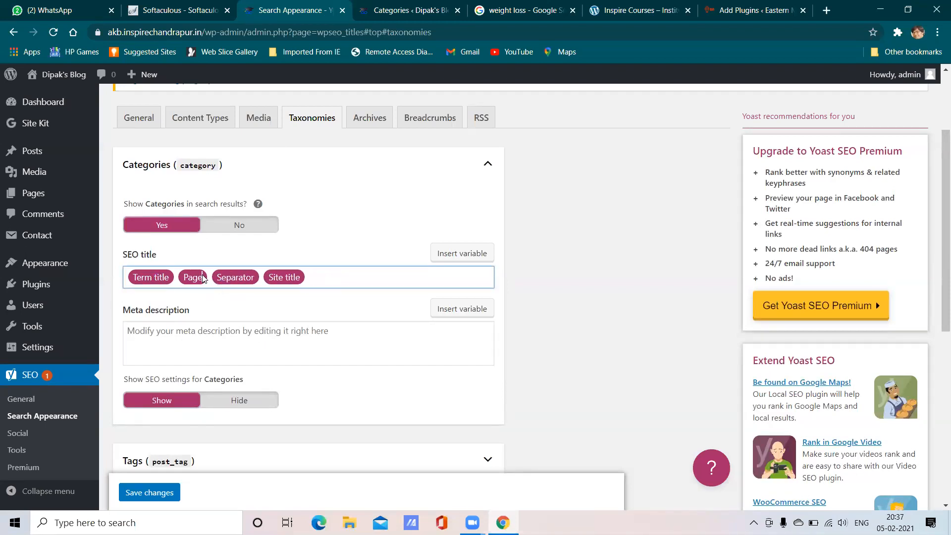
pyautogui.press('Delete')
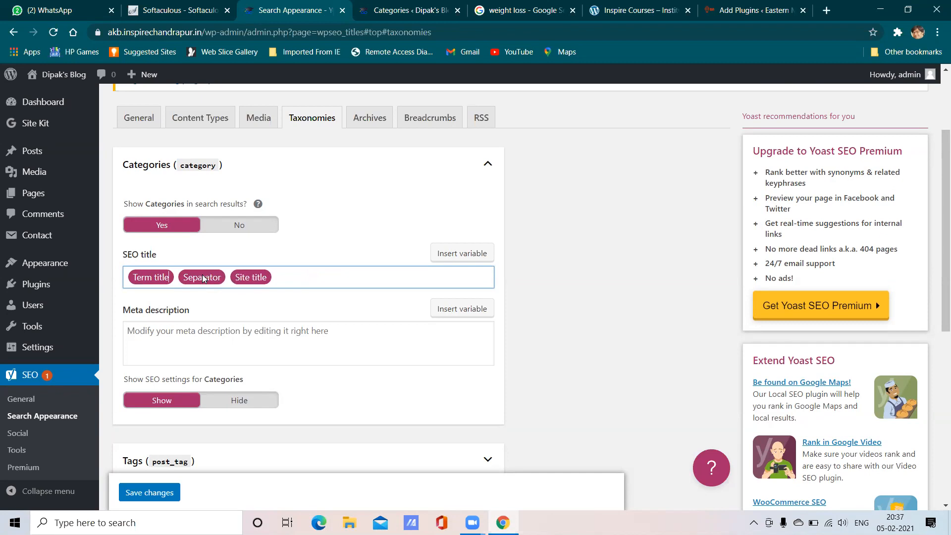
# - Check the categories' meta description field, and compare it with the description field on the site's Categories page
pyautogui.scroll(-3, 315, 250)
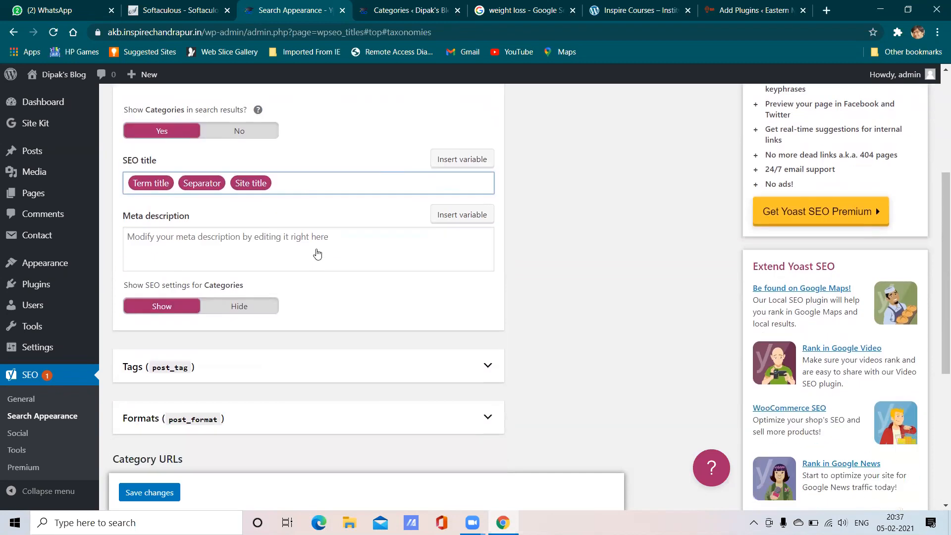
pyautogui.click(225, 223)
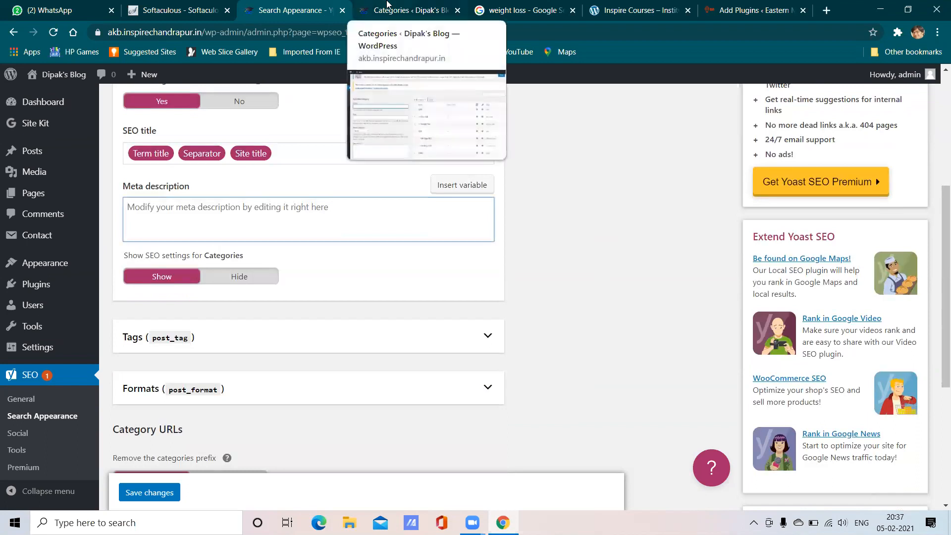
pyautogui.click(361, 14)
pyautogui.scroll(-3, 238, 283)
pyautogui.click(161, 259)
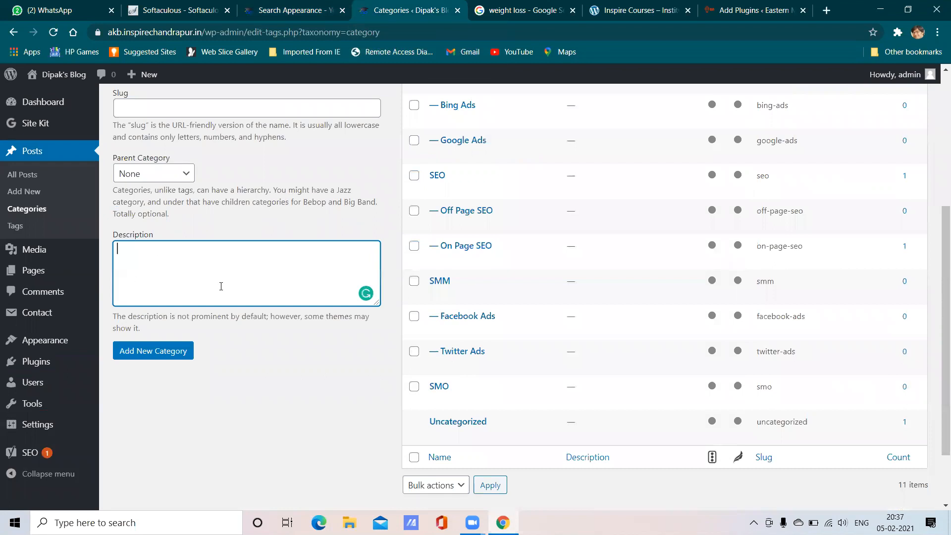
pyautogui.scroll(2, 221, 286)
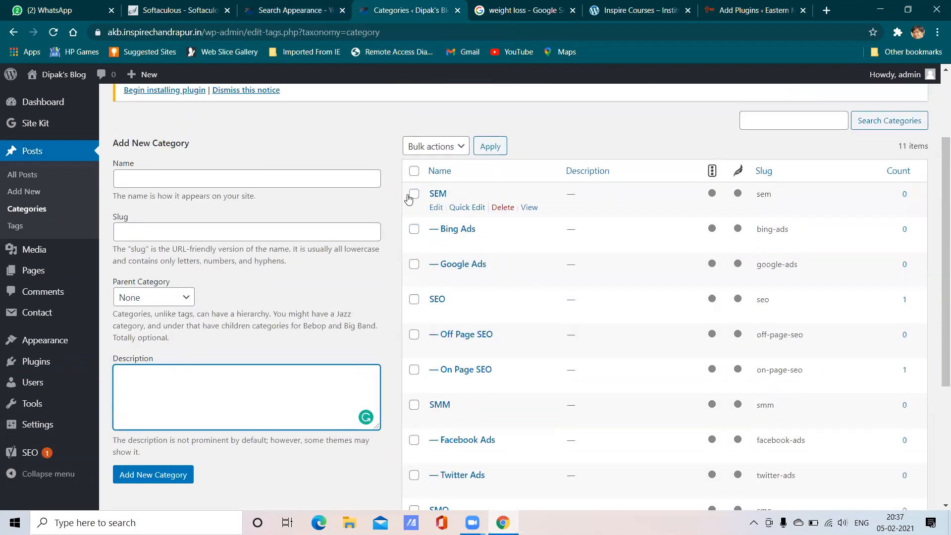
# - Open the SEM category for editing and dismiss the media library dialog
pyautogui.click(435, 208)
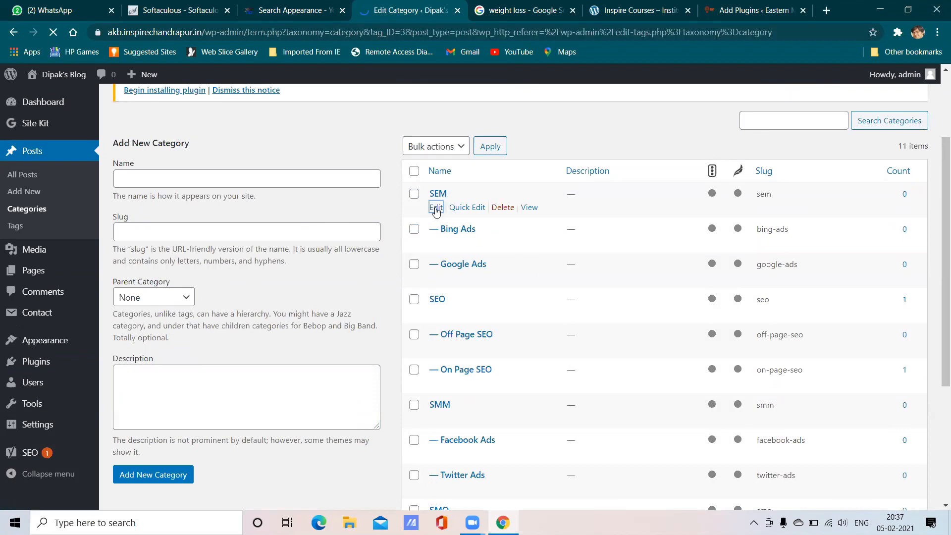
pyautogui.scroll(-3, 357, 258)
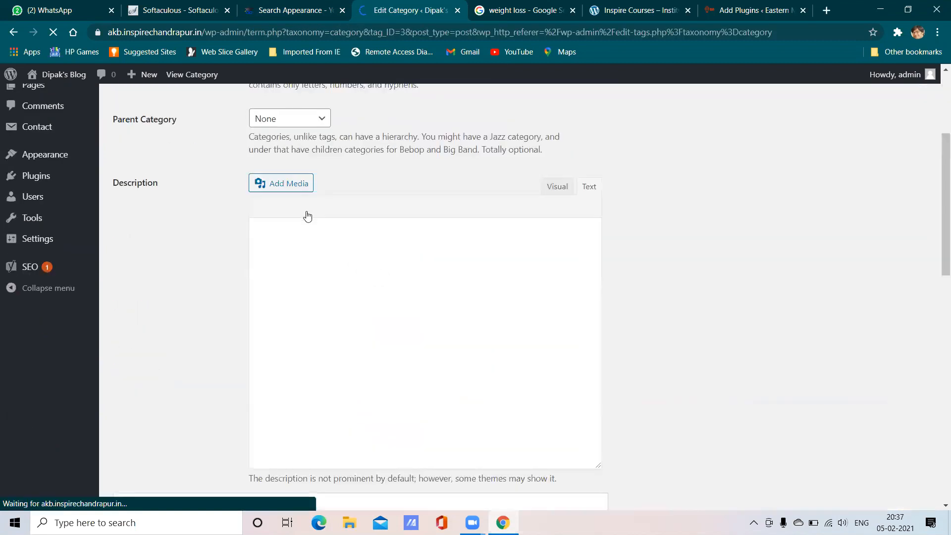
pyautogui.scroll(2, 323, 271)
pyautogui.scroll(-3, 323, 271)
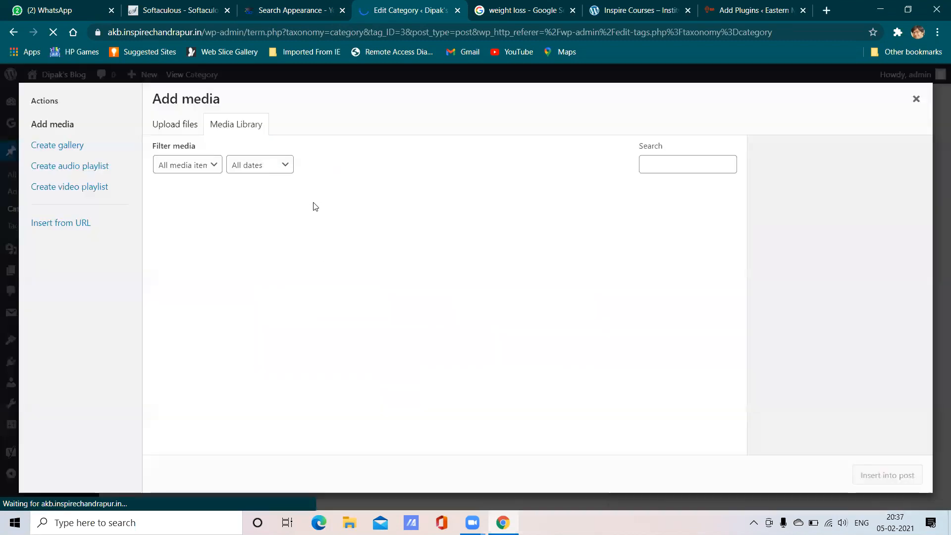
pyautogui.click(917, 99)
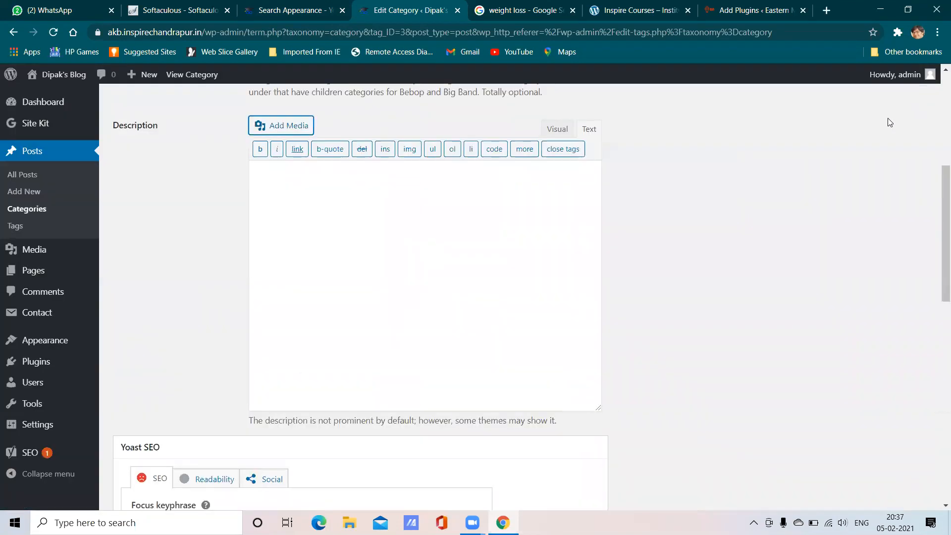
# - Write "Here we discuss about search engine marketing." as the SEM category's description and update the category
pyautogui.click(317, 219)
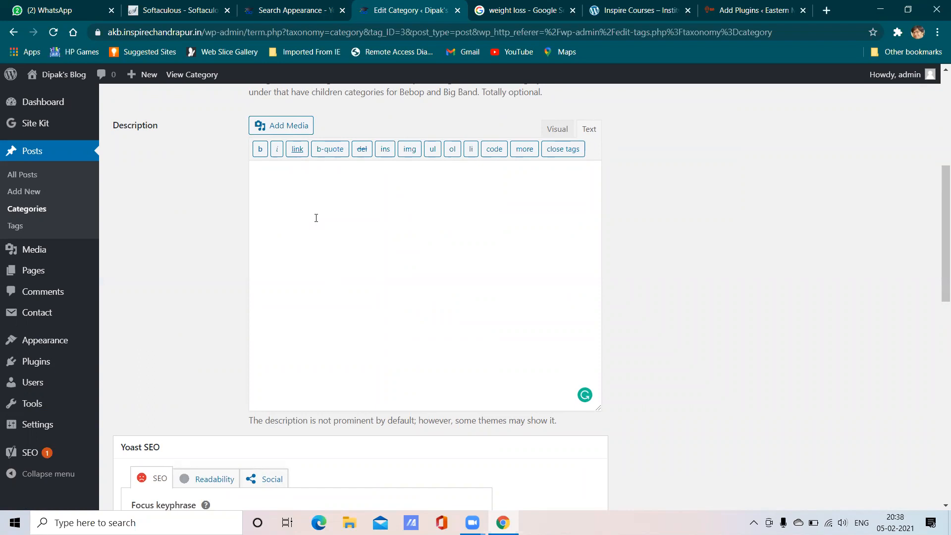
pyautogui.write('Here is')
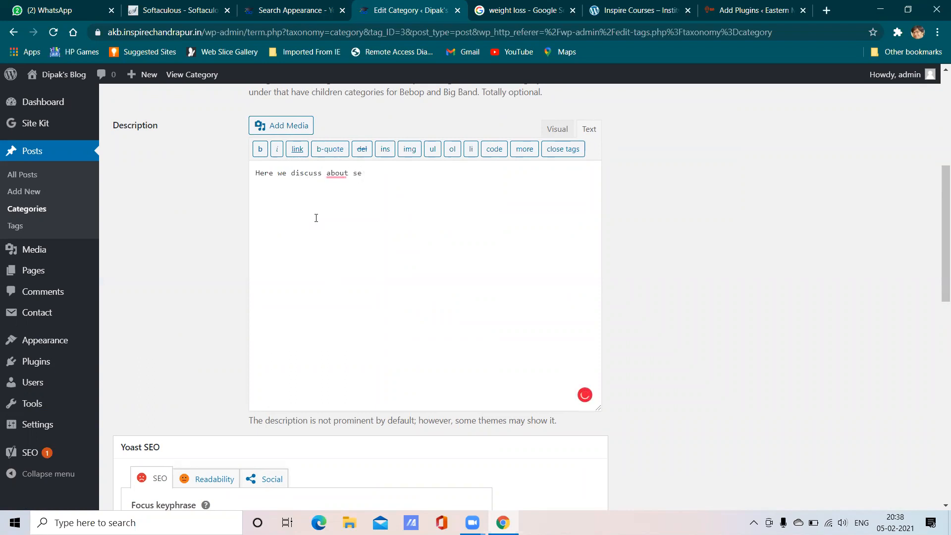
pyautogui.scroll(-1, 316, 218)
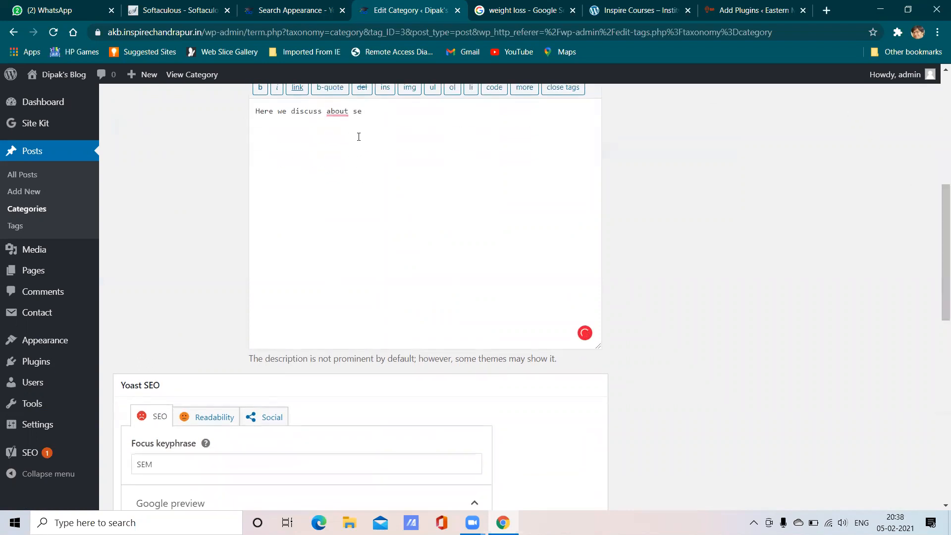
pyautogui.moveTo(338, 115)
pyautogui.scroll(-5, 472, 257)
pyautogui.scroll(12, 448, 237)
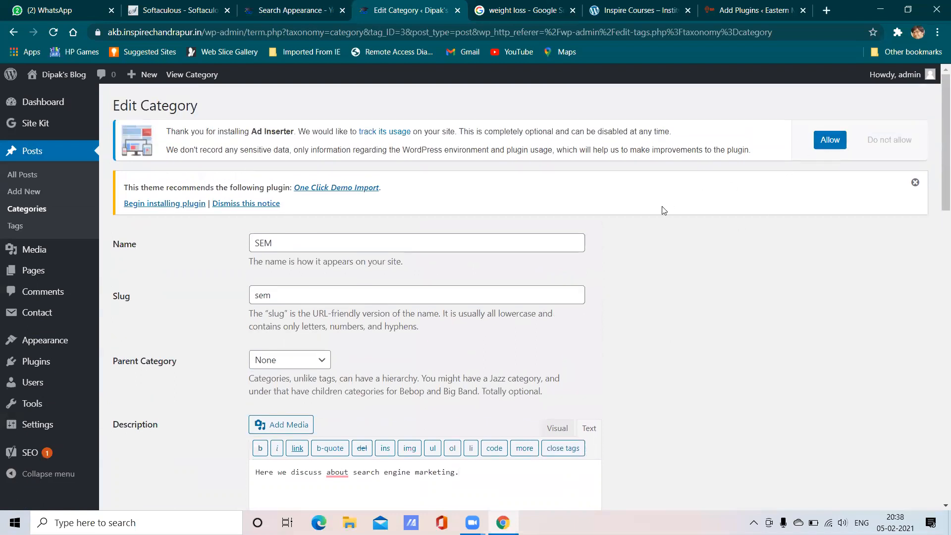
pyautogui.scroll(-6, 664, 212)
pyautogui.scroll(-12, 665, 215)
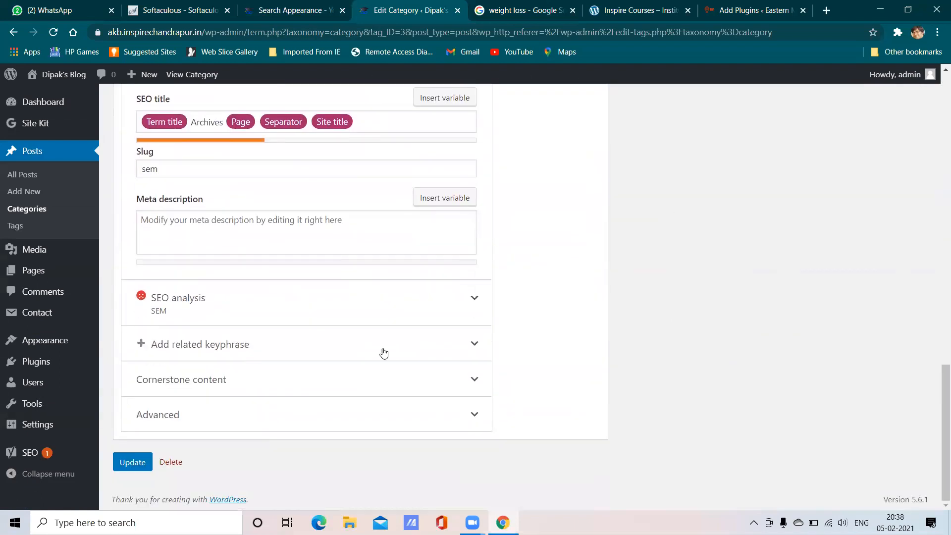
pyautogui.click(131, 460)
# - Examine the SEM category's Google preview, SEO title and meta description after the update
pyautogui.scroll(4, 516, 338)
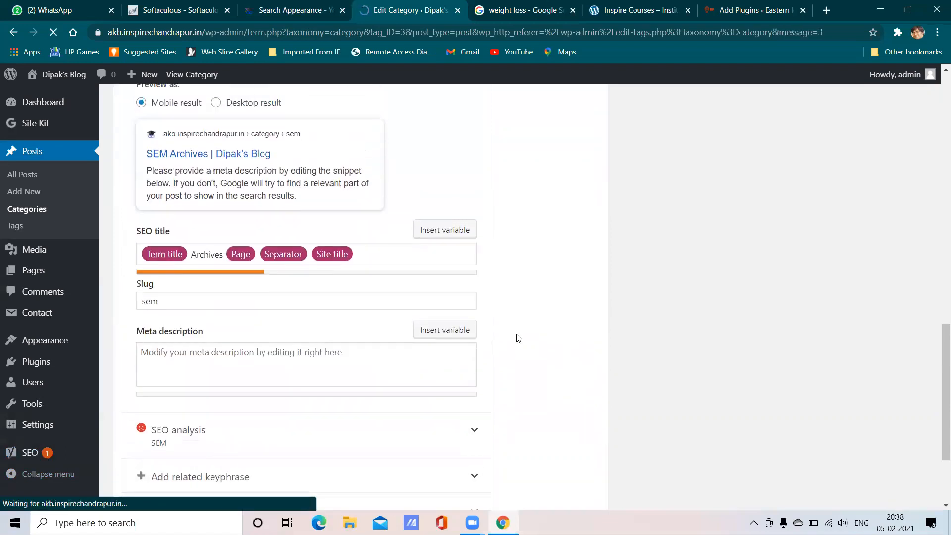
pyautogui.scroll(2, 182, 279)
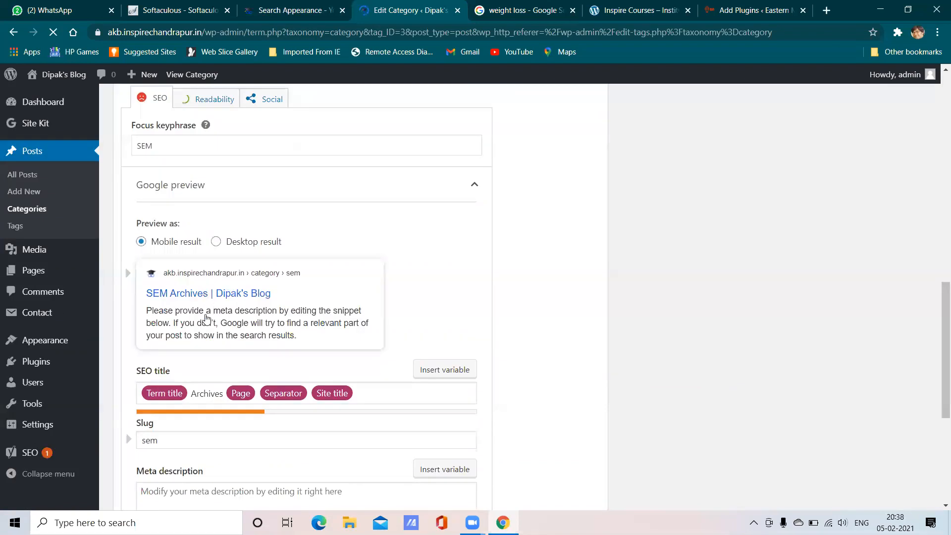
pyautogui.scroll(-3, 195, 337)
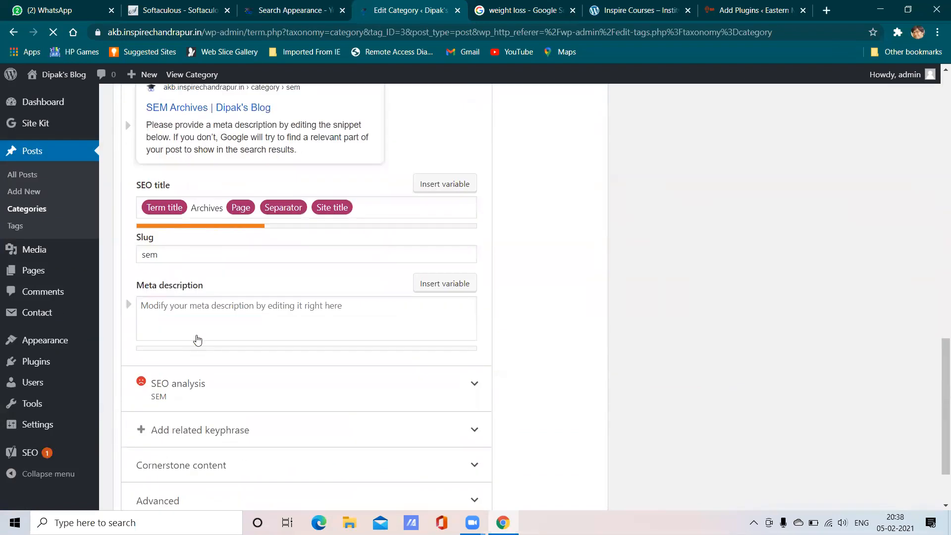
pyautogui.scroll(8, 197, 317)
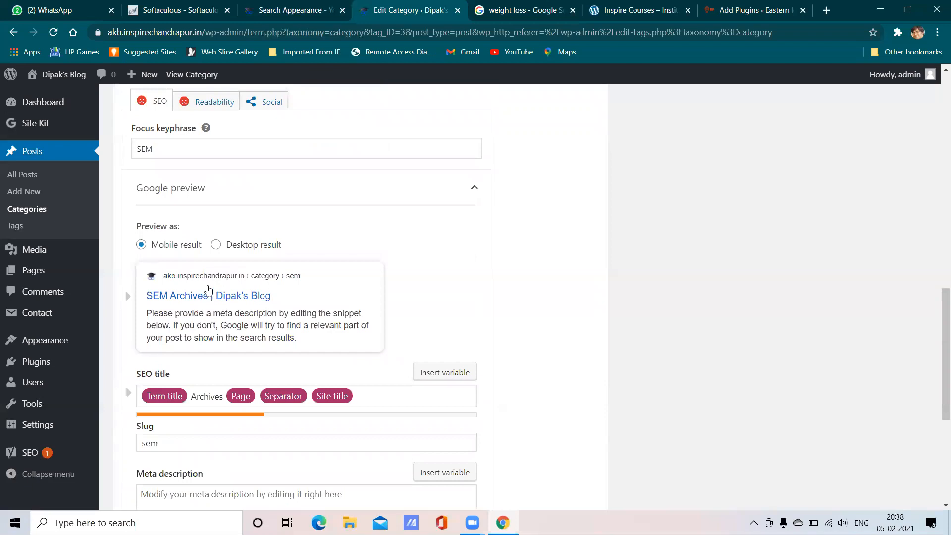
pyautogui.scroll(-8, 254, 331)
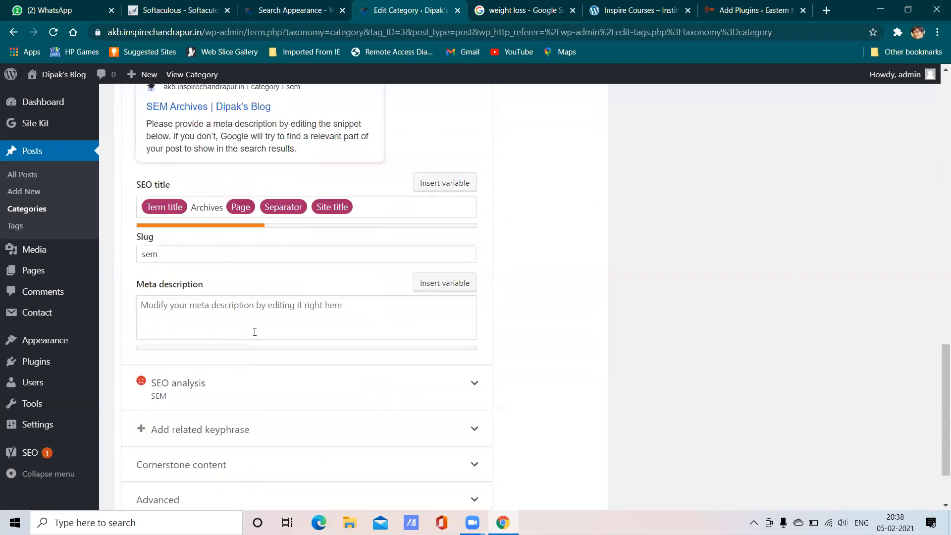
pyautogui.scroll(9, 263, 327)
pyautogui.scroll(8, 265, 322)
pyautogui.scroll(-10, 307, 322)
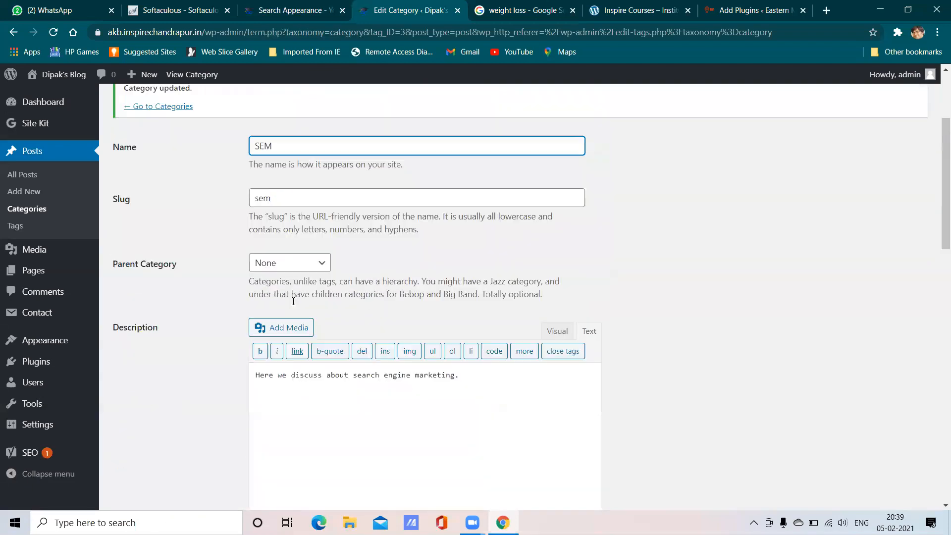
pyautogui.scroll(10, 340, 323)
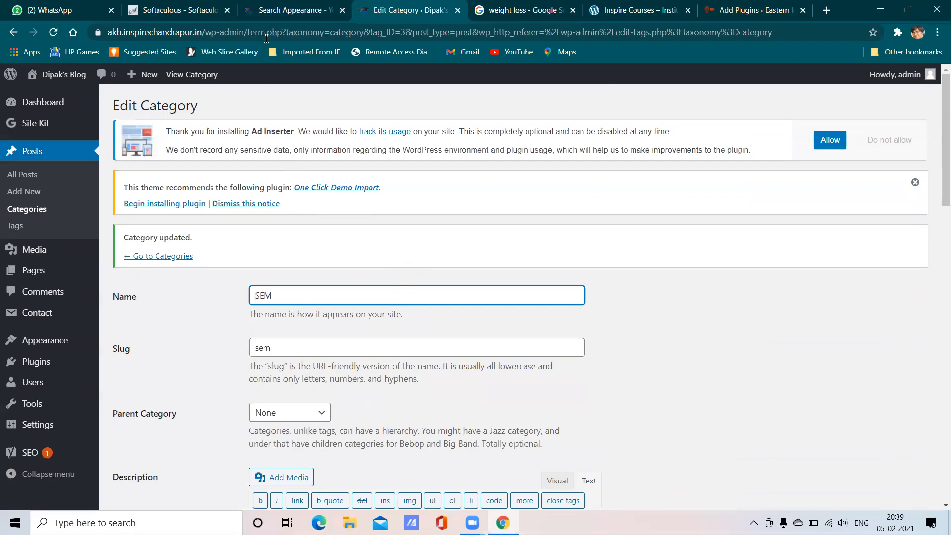
# - Compare the SEM category's description text with its separate Yoast meta description field
pyautogui.click(289, 7)
pyautogui.click(386, 7)
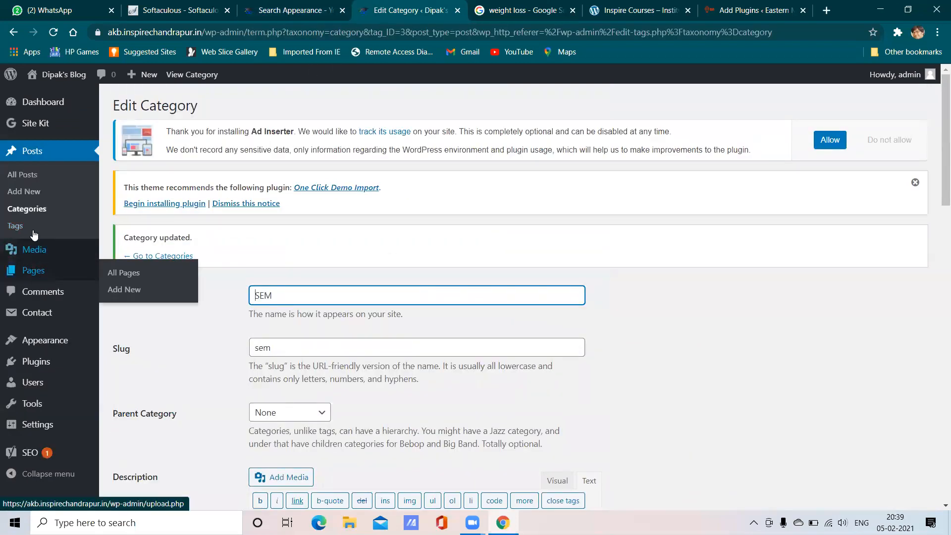
pyautogui.scroll(-1, 346, 266)
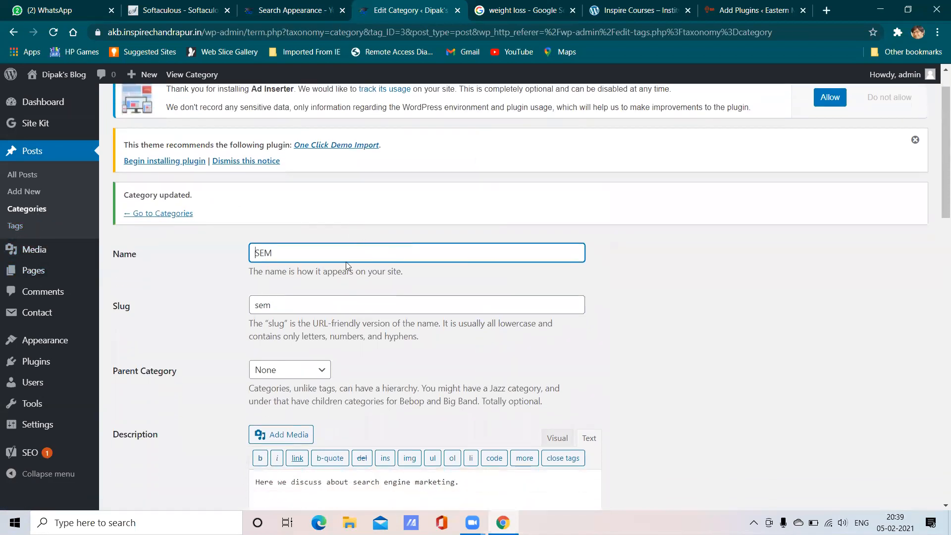
pyautogui.scroll(-3, 346, 266)
pyautogui.scroll(-5, 419, 274)
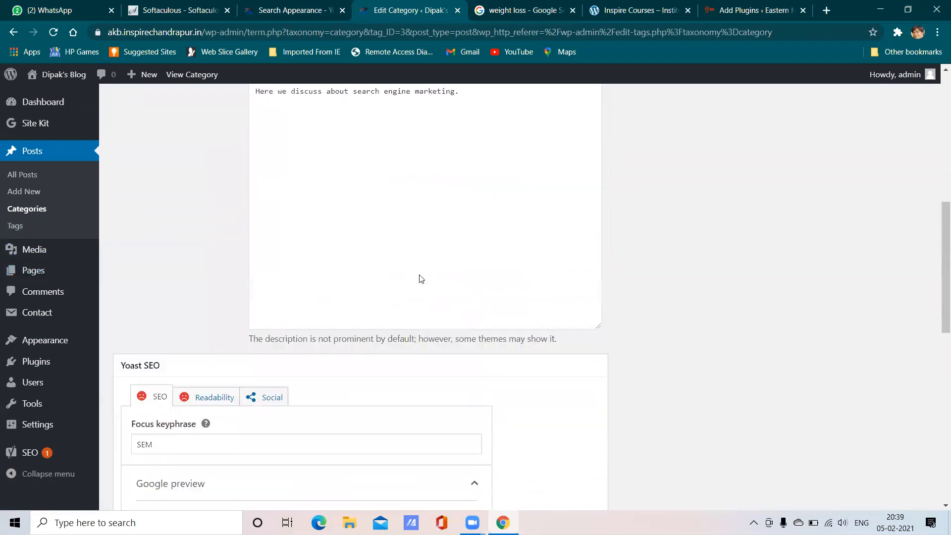
pyautogui.scroll(-5, 419, 277)
pyautogui.scroll(-5, 260, 268)
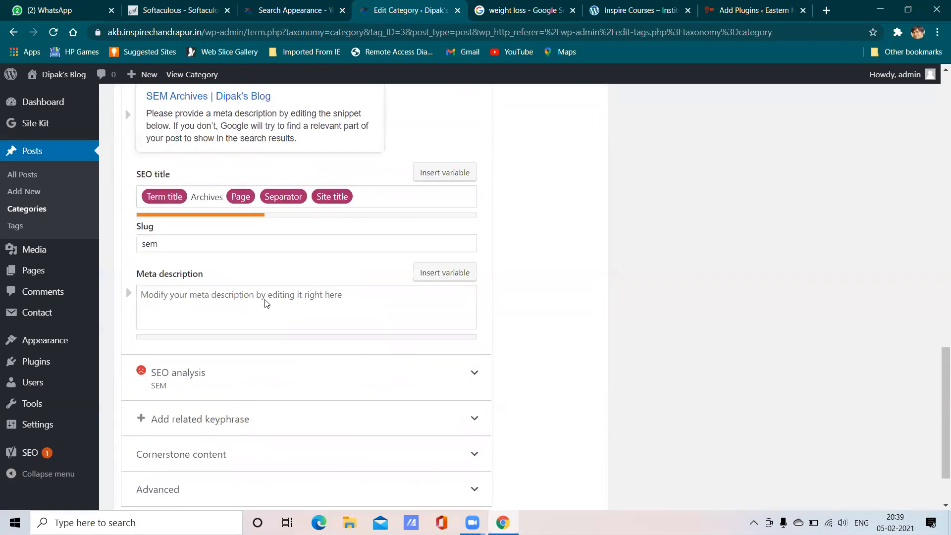
pyautogui.scroll(-2, 250, 322)
pyautogui.scroll(20, 242, 297)
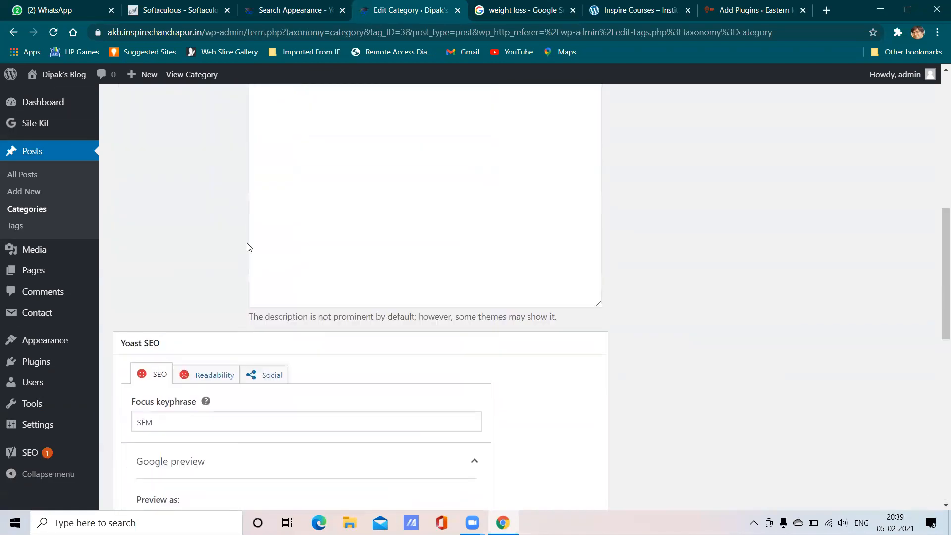
pyautogui.scroll(-15, 287, 362)
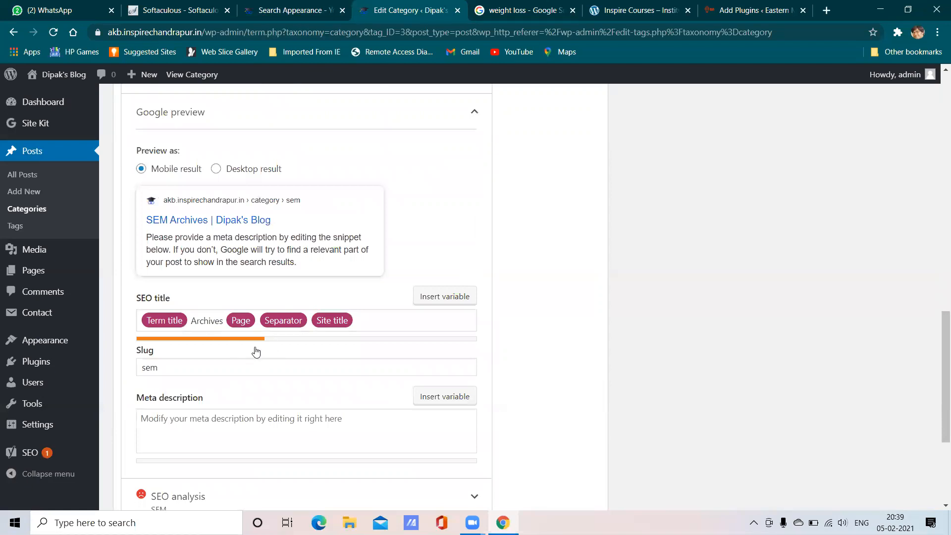
pyautogui.scroll(-3, 255, 353)
pyautogui.scroll(9, 248, 337)
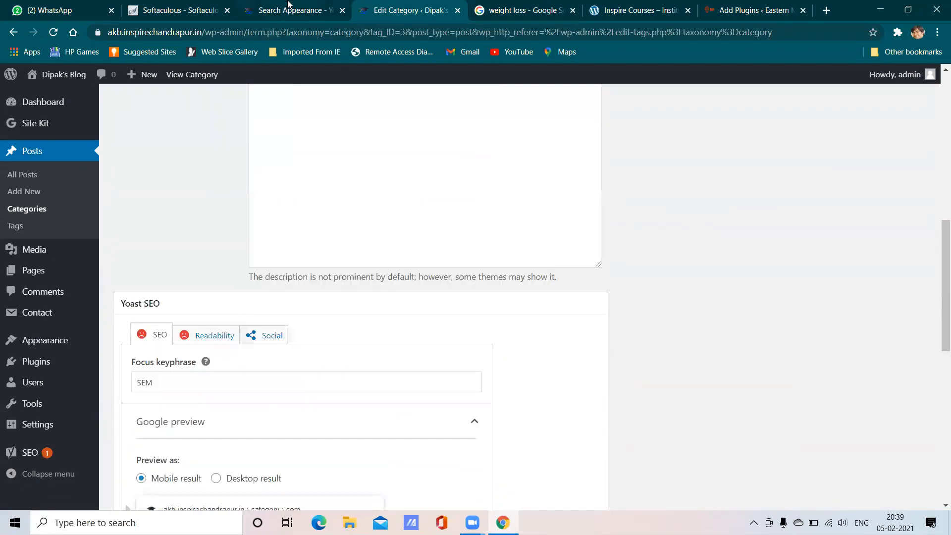
# - Return to the Taxonomies settings, expand the Tags section and exclude tags from search results
pyautogui.click(288, 4)
pyautogui.scroll(-2, 279, 323)
pyautogui.scroll(1, 280, 323)
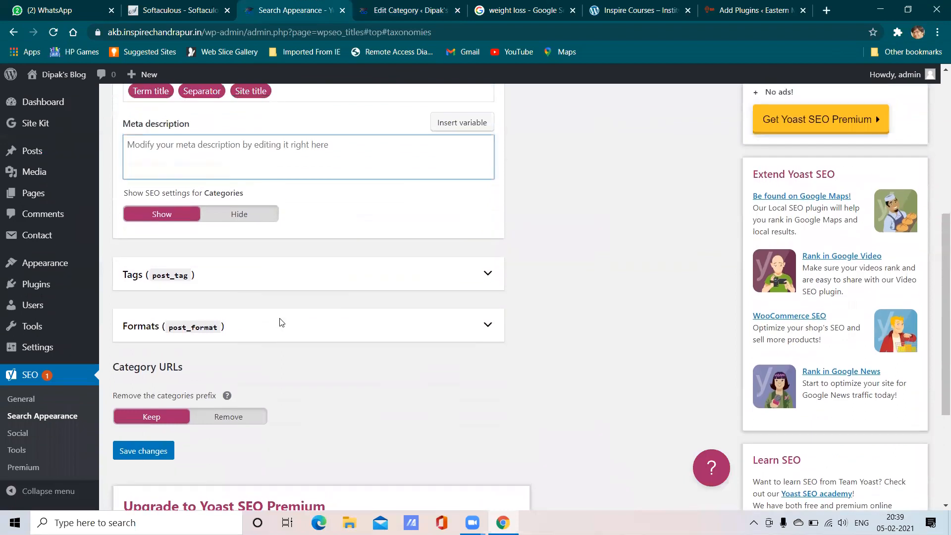
pyautogui.click(272, 280)
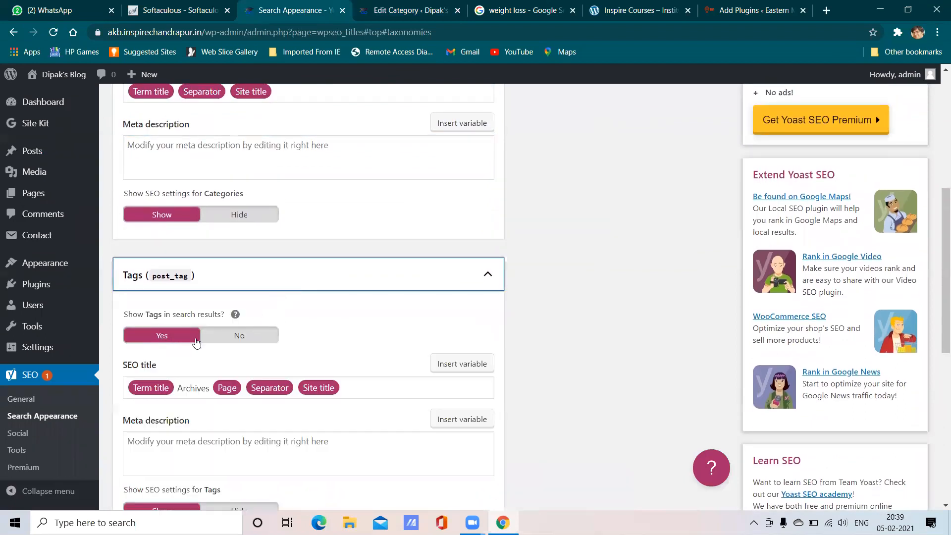
pyautogui.scroll(-1, 310, 314)
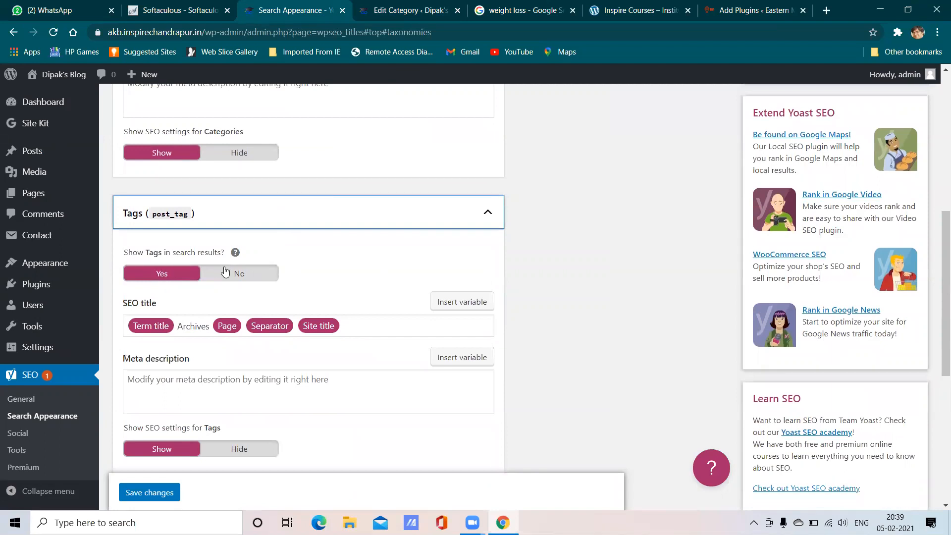
pyautogui.click(239, 274)
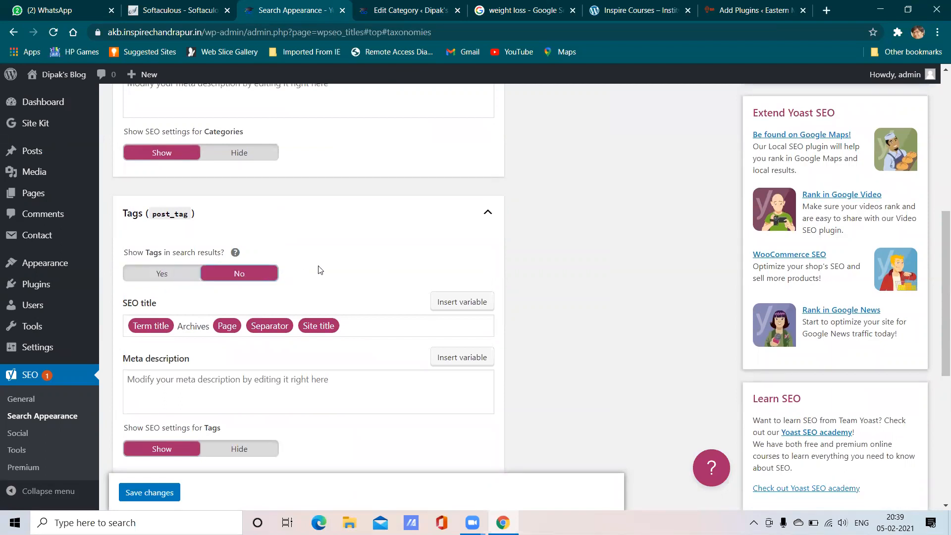
# - Remove the word "Archives" from the tags' SEO title
pyautogui.scroll(-2, 314, 283)
pyautogui.scroll(-1, 225, 160)
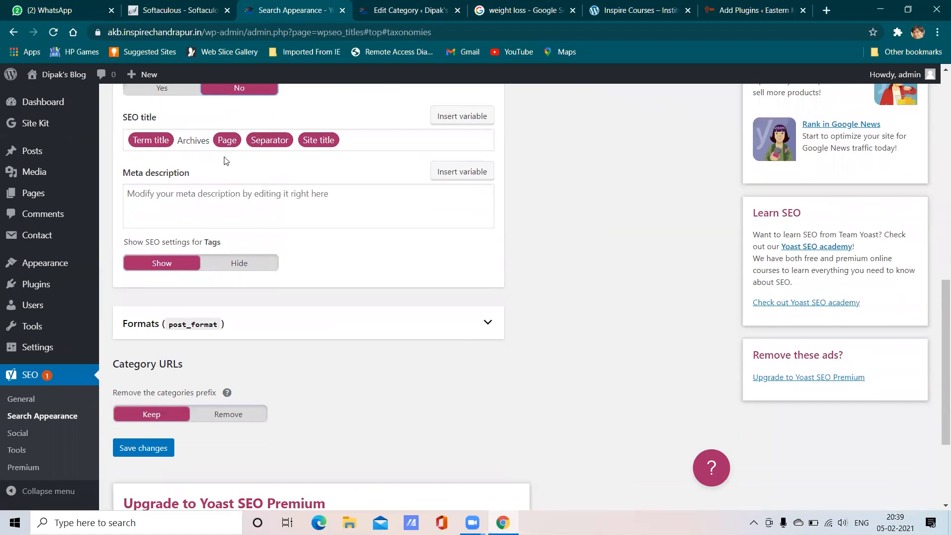
pyautogui.click(212, 144)
pyautogui.press('BackSpace')
pyautogui.press('BackSpace')
pyautogui.press('BackSpace')
pyautogui.press('BackSpace')
pyautogui.press('BackSpace')
pyautogui.press('BackSpace')
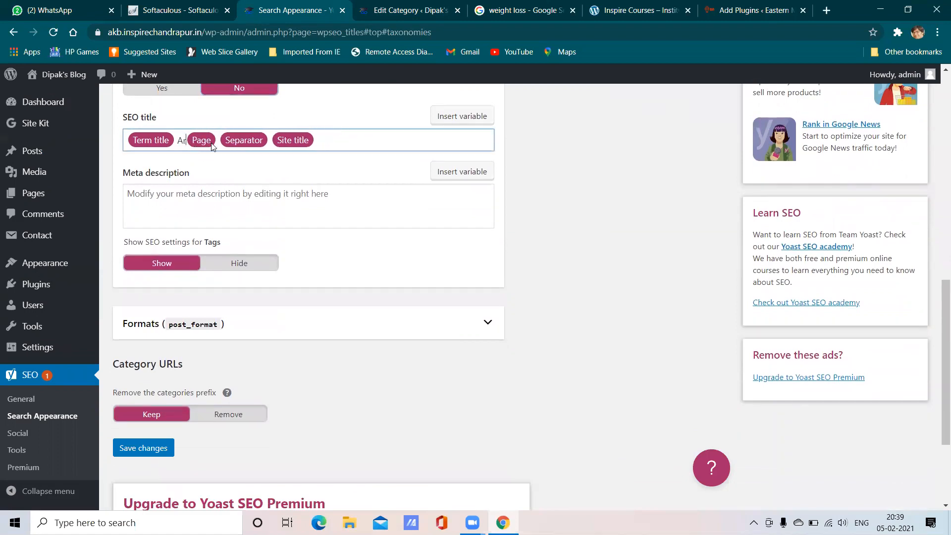
pyautogui.press('BackSpace')
pyautogui.press('BackSpace')
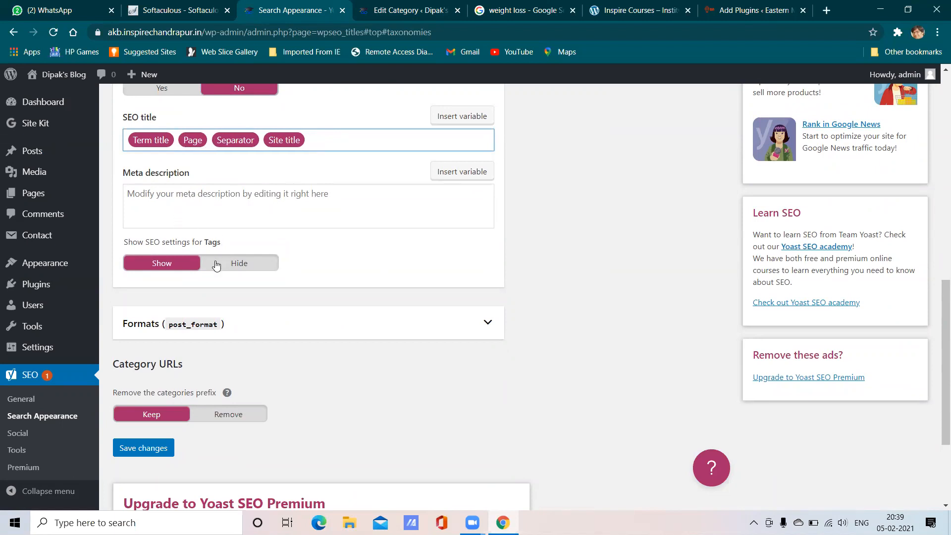
# - Hide the SEO settings for tags, check the Formats section, and save the taxonomy changes
pyautogui.click(241, 265)
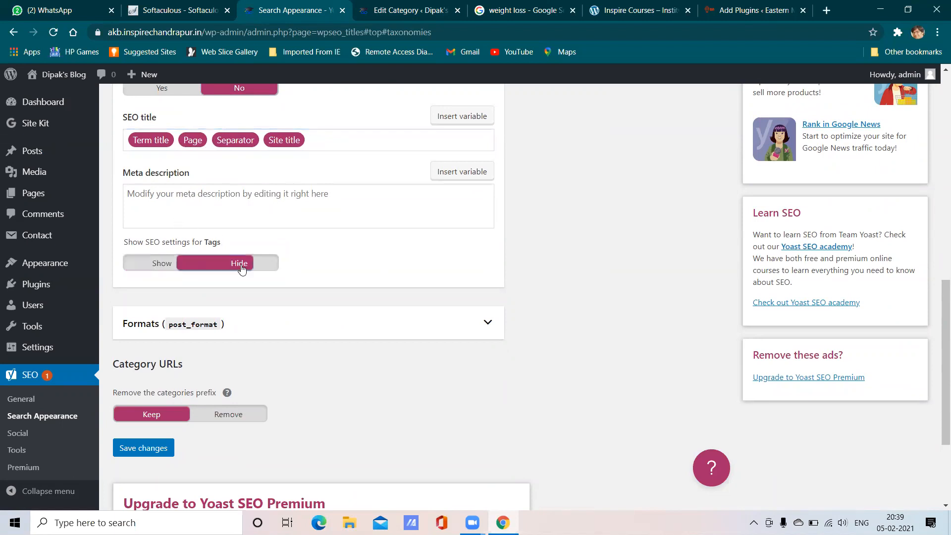
pyautogui.scroll(-3, 342, 258)
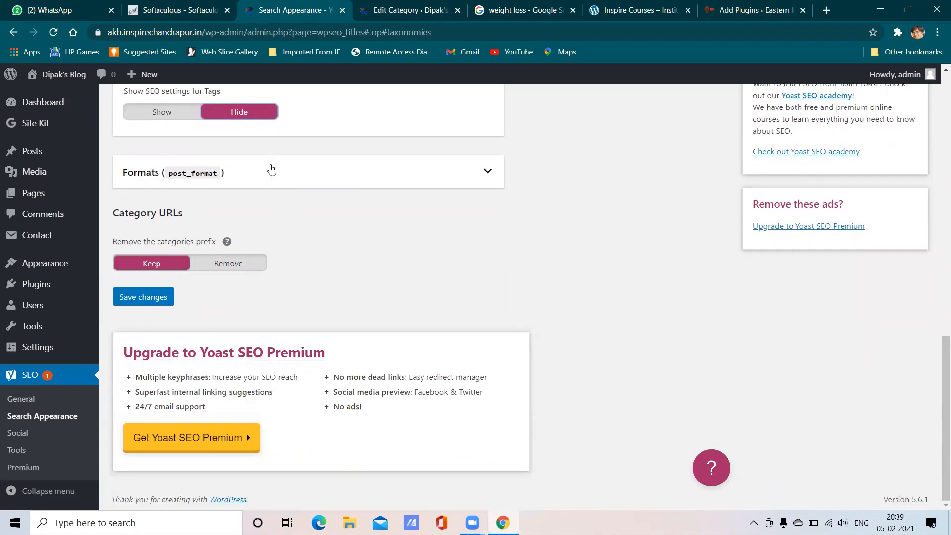
pyautogui.click(270, 168)
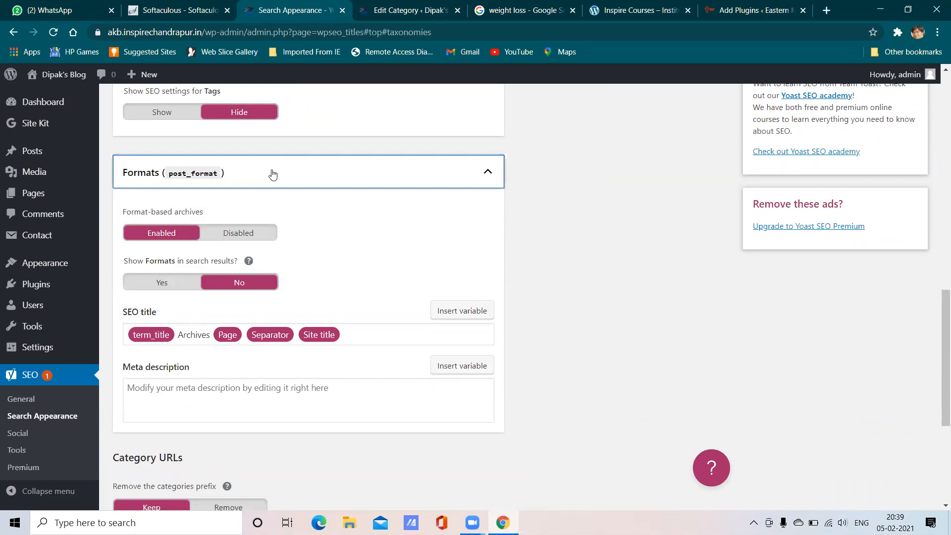
pyautogui.click(273, 173)
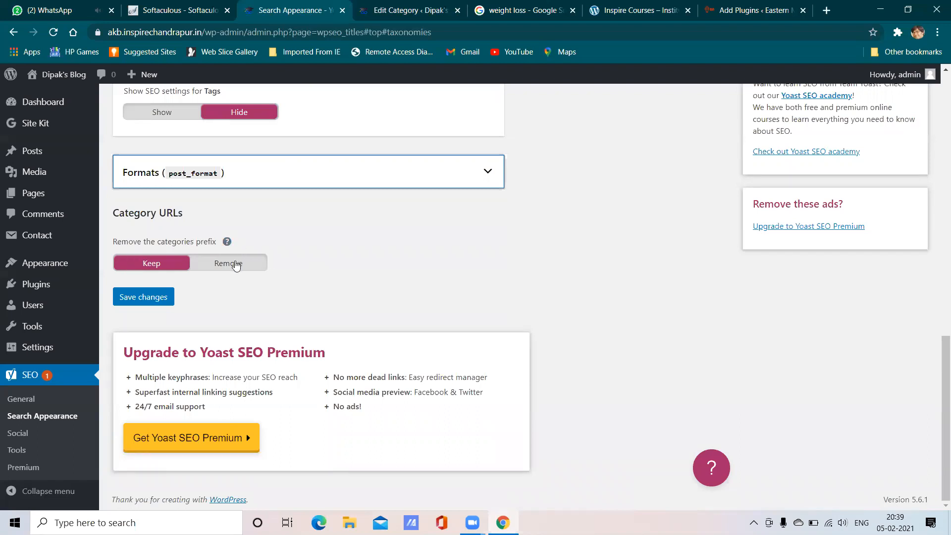
pyautogui.click(146, 297)
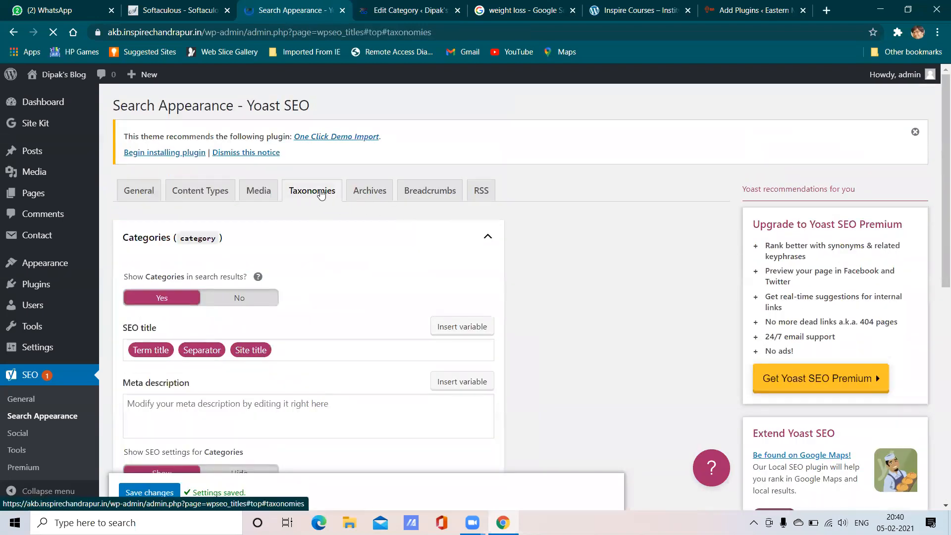
# - Look over the saved Taxonomies settings for categories, tags, formats and category URLs
pyautogui.click(323, 194)
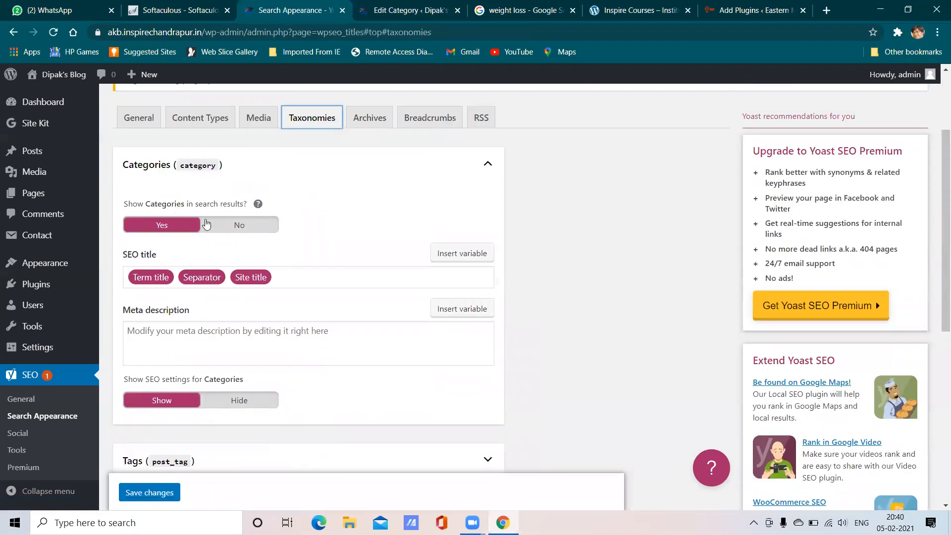
pyautogui.scroll(-7, 245, 261)
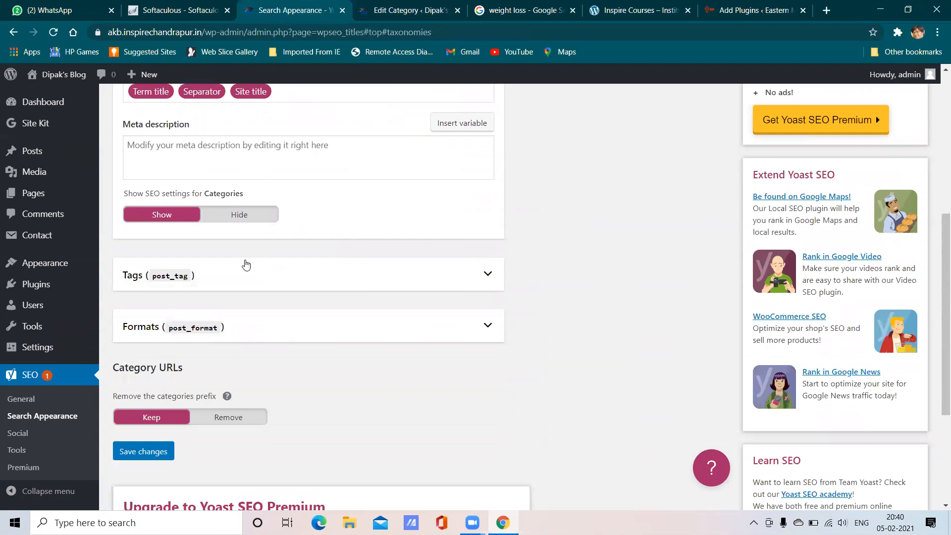
pyautogui.scroll(5, 246, 263)
pyautogui.scroll(5, 281, 233)
pyautogui.scroll(-3, 293, 221)
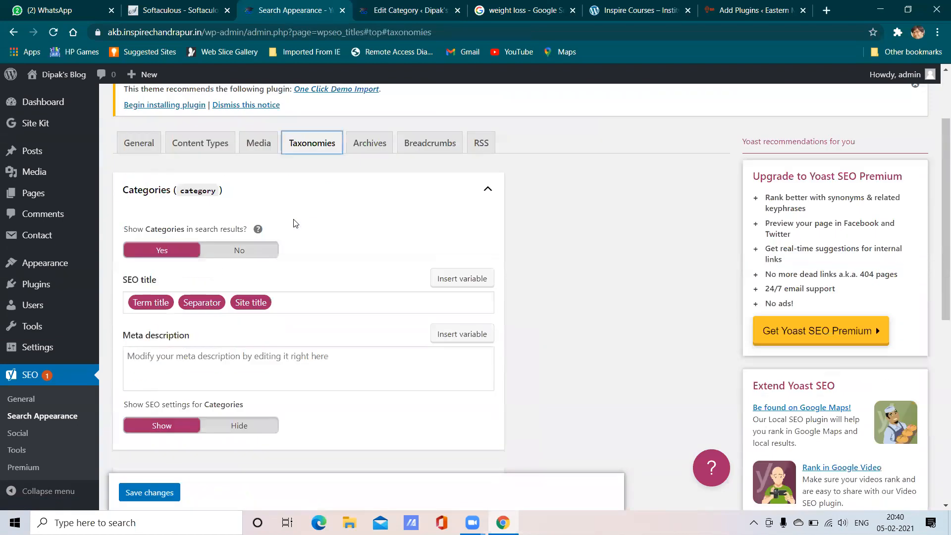
# - Open the Archives settings and expand the date archives options
pyautogui.click(375, 121)
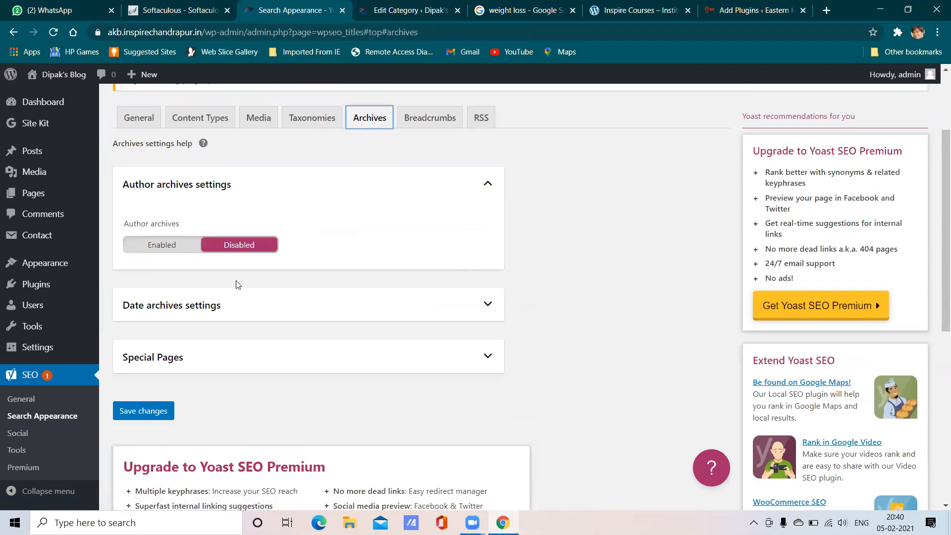
pyautogui.click(250, 302)
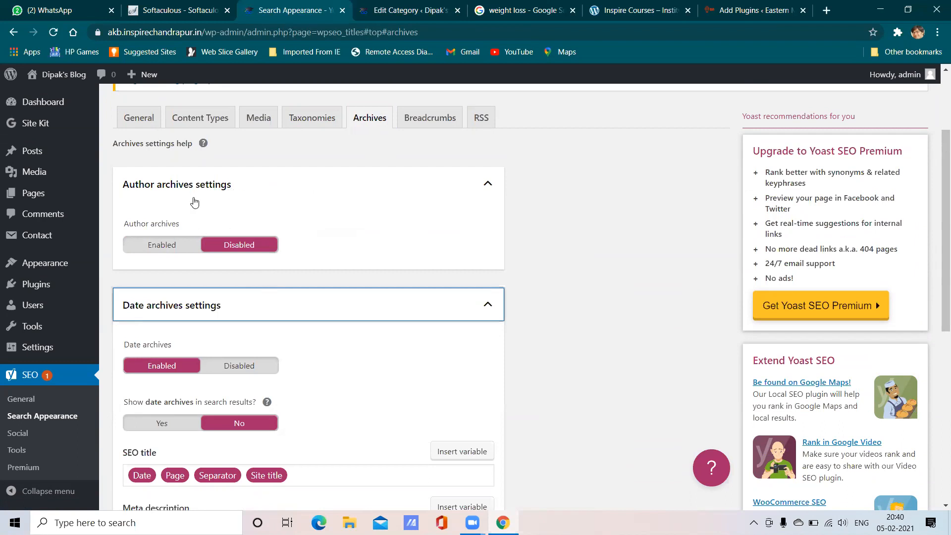
# - Highlight the publication date of the Healthline result in the open weight loss Google search results
pyautogui.scroll(-1, 287, 199)
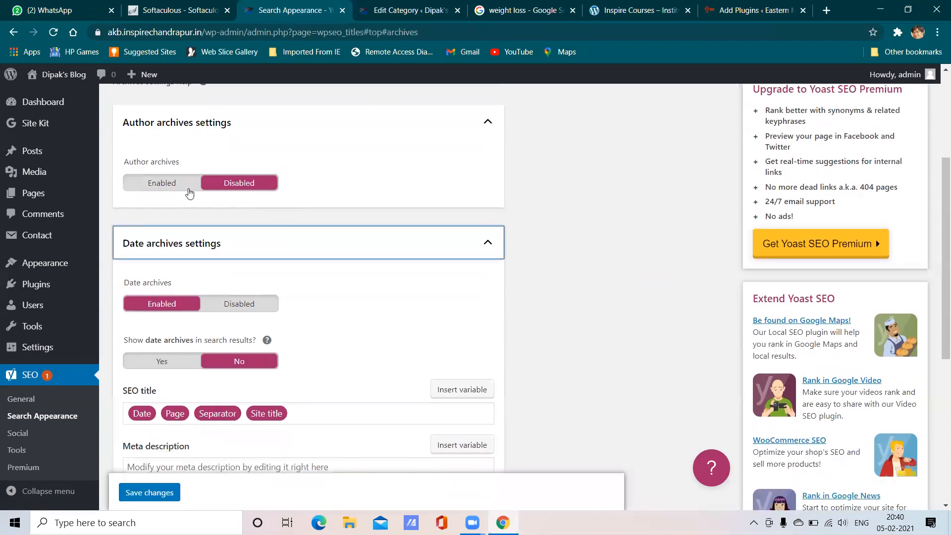
pyautogui.scroll(-2, 310, 162)
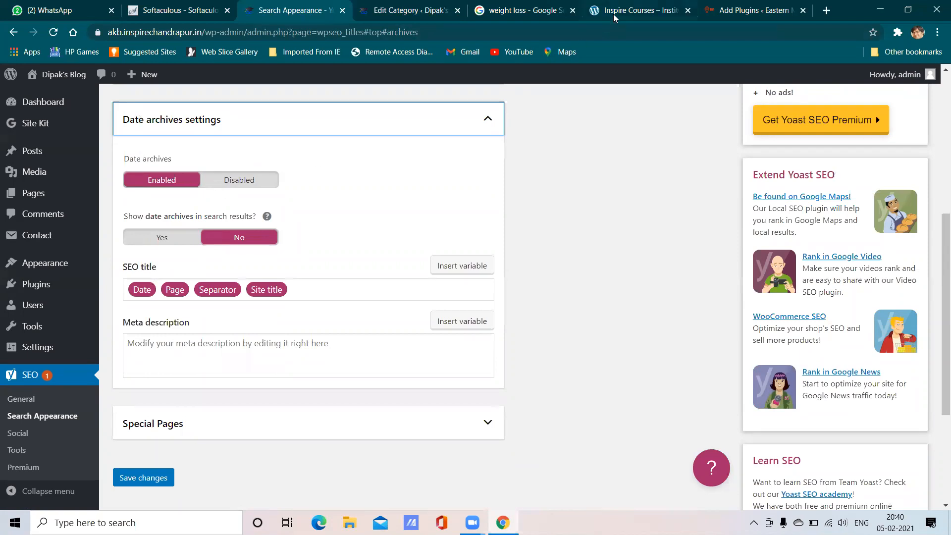
pyautogui.click(625, 7)
pyautogui.click(748, 10)
pyautogui.click(545, 10)
pyautogui.scroll(-1, 309, 264)
pyautogui.scroll(-8, 308, 264)
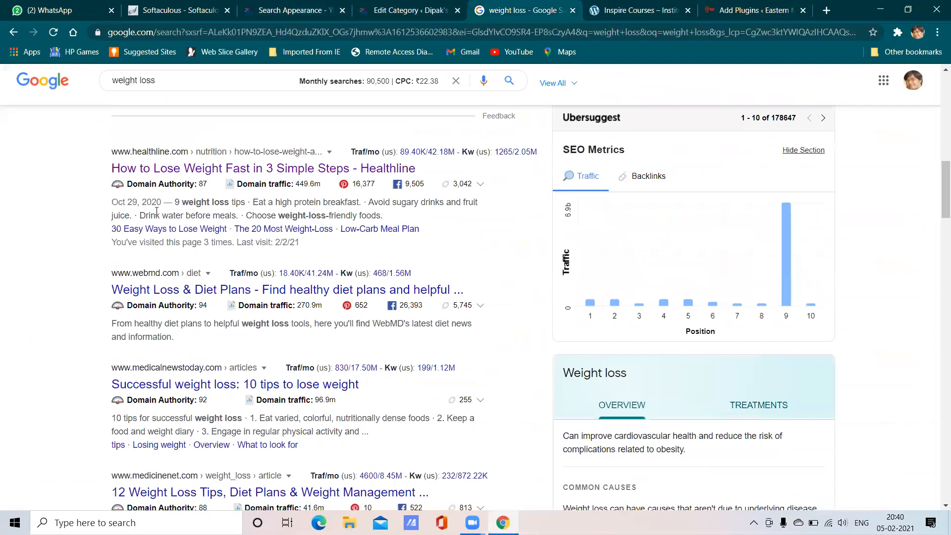
pyautogui.moveTo(166, 202); pyautogui.dragTo(104, 205)
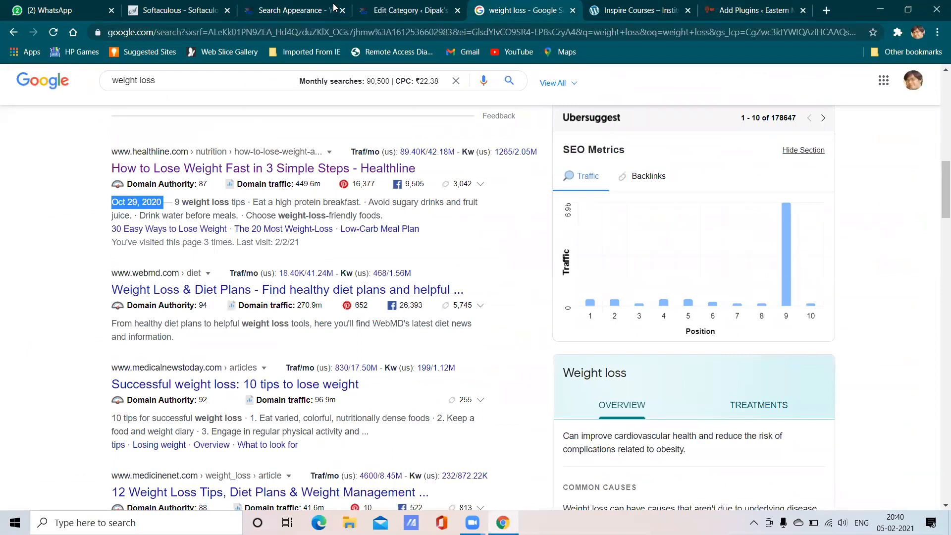
# - Toggle showing date archives in search results to Yes and back to No in the Date archives settings
pyautogui.click(391, 10)
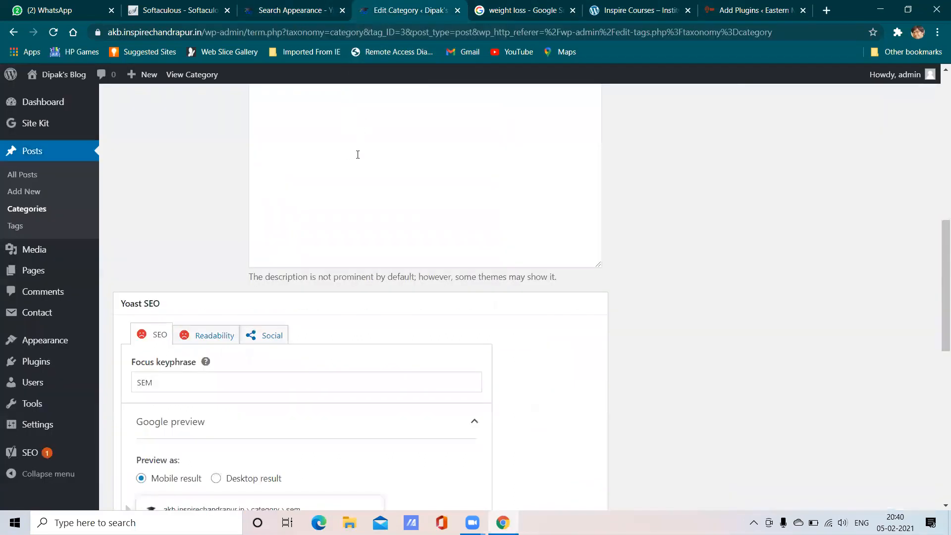
pyautogui.click(288, 6)
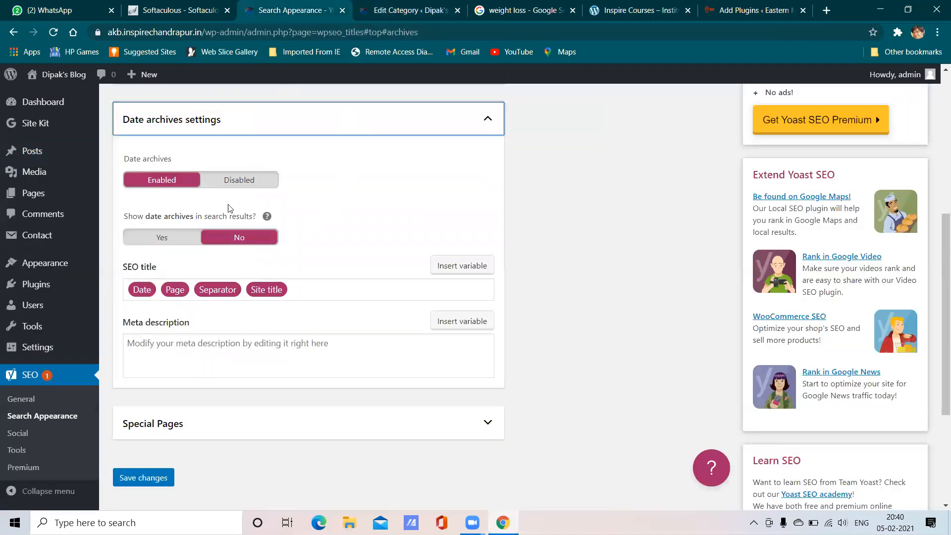
pyautogui.click(163, 239)
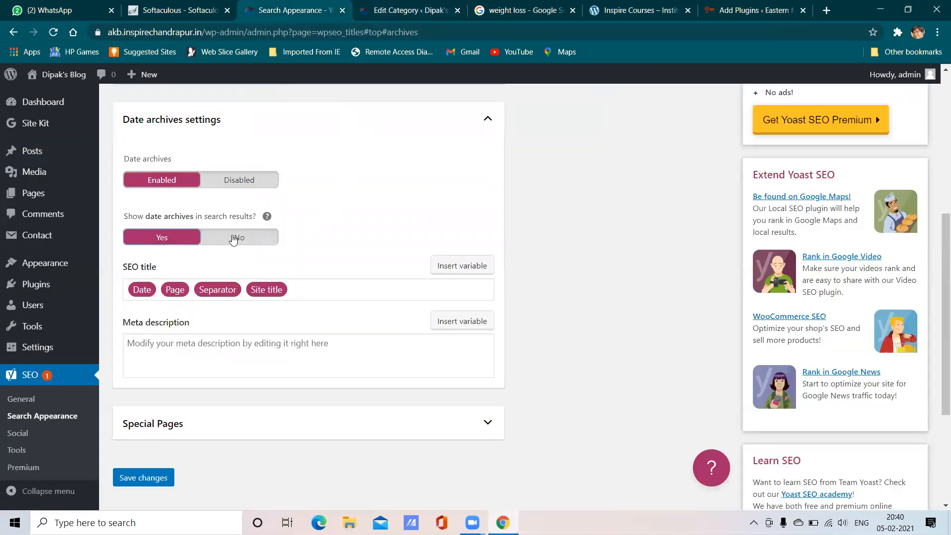
pyautogui.click(234, 237)
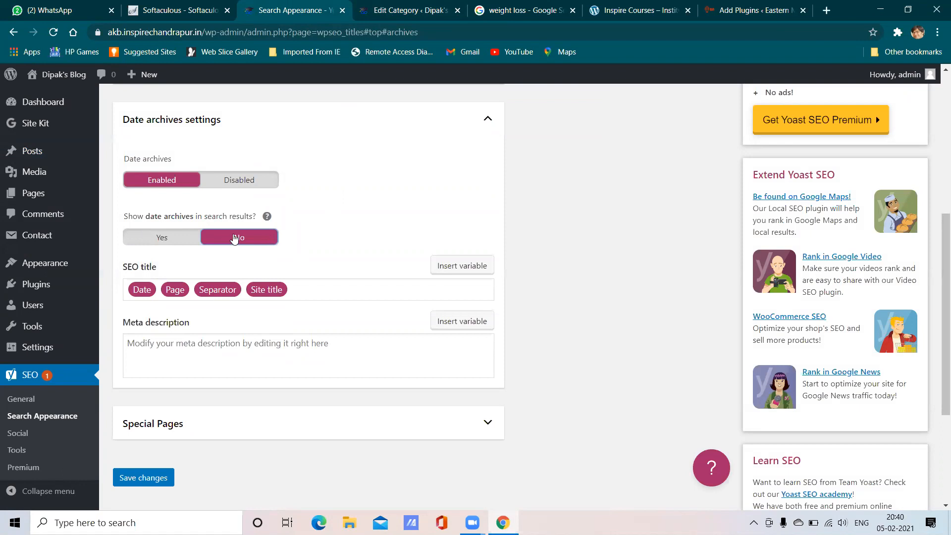
# - Examine which weight loss search results display a publication date, from the Healthline entry down to the YouTube entry
pyautogui.click(402, 6)
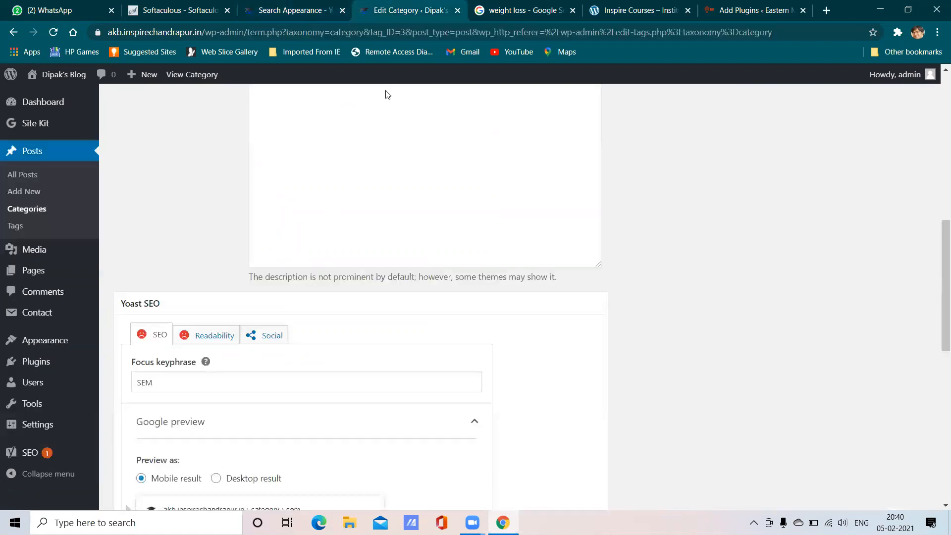
pyautogui.click(520, 11)
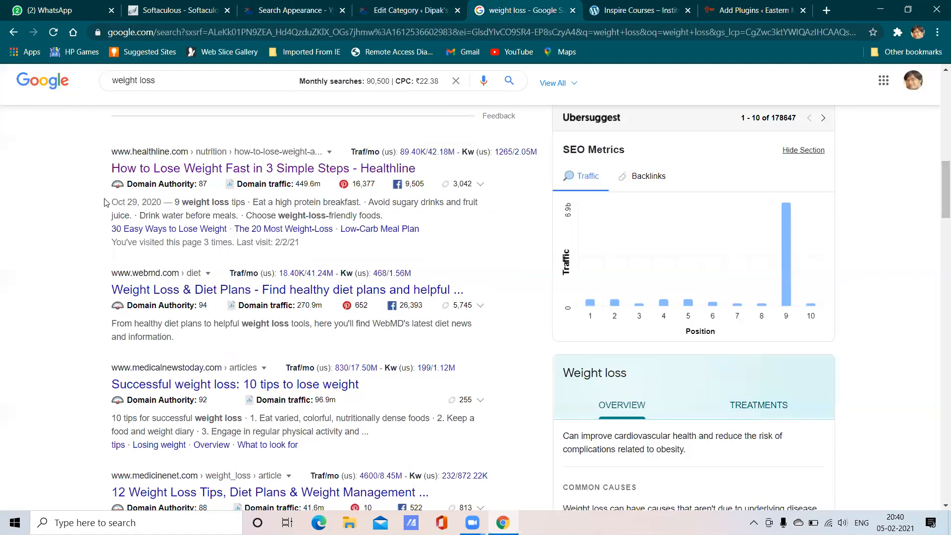
pyautogui.moveTo(105, 201); pyautogui.dragTo(124, 199)
pyautogui.moveTo(155, 200); pyautogui.dragTo(162, 202)
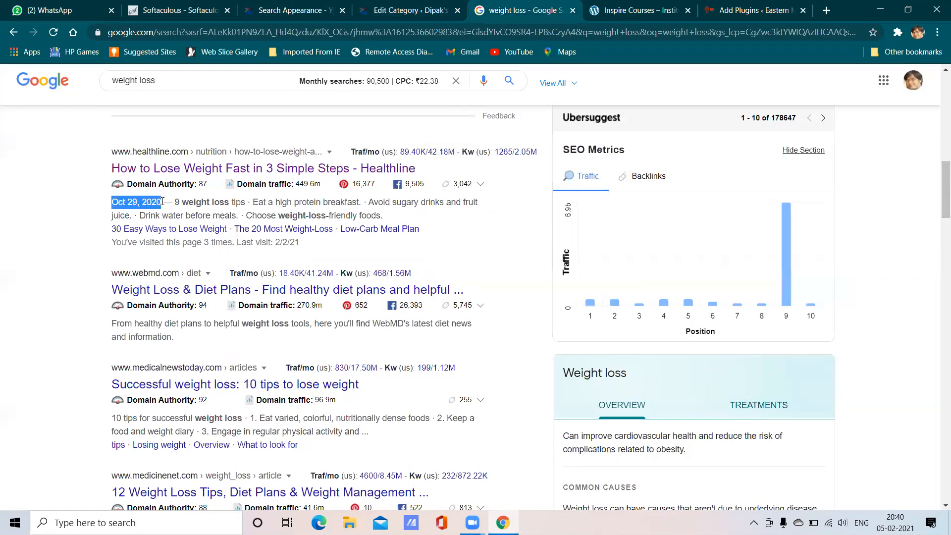
pyautogui.click(87, 212)
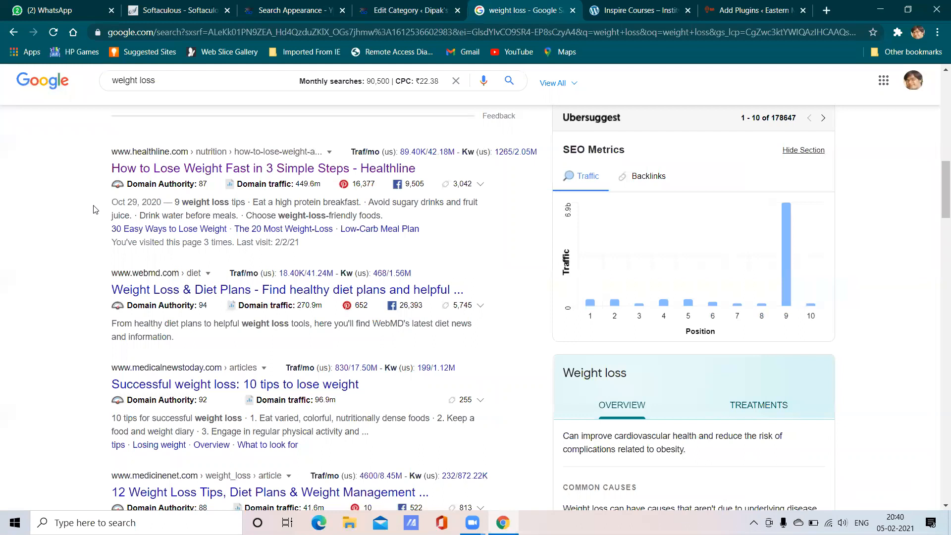
pyautogui.scroll(-1, 96, 209)
pyautogui.scroll(1, 101, 206)
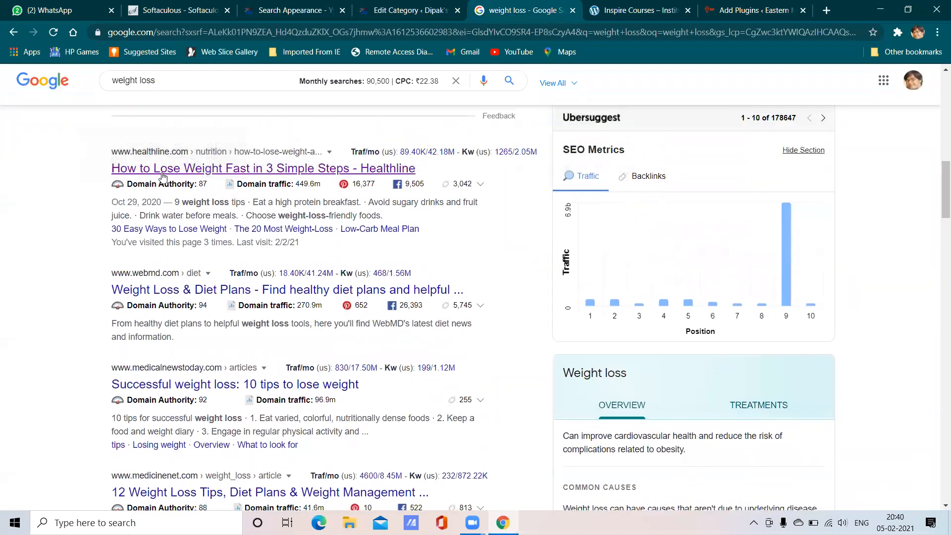
pyautogui.scroll(-3, 165, 227)
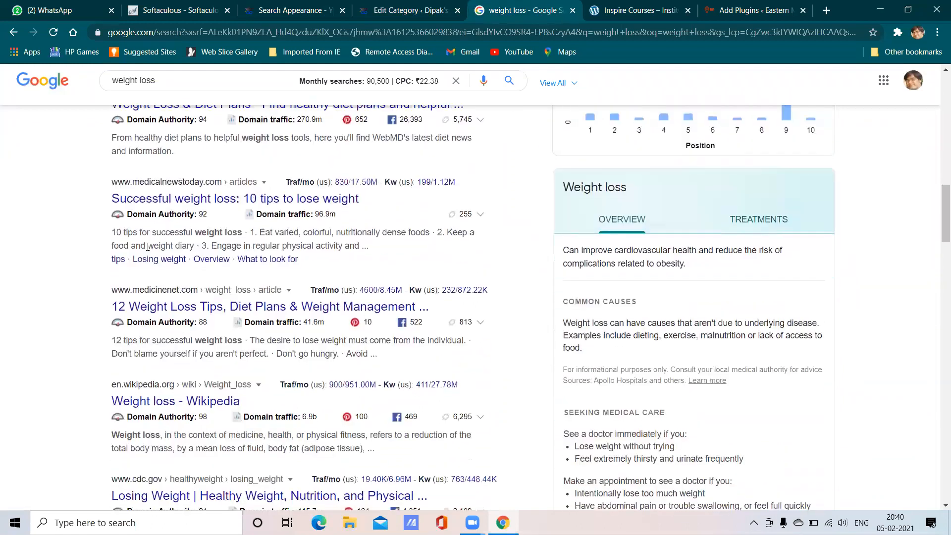
pyautogui.scroll(-5, 148, 246)
pyautogui.scroll(-3, 146, 252)
pyautogui.scroll(-1, 147, 253)
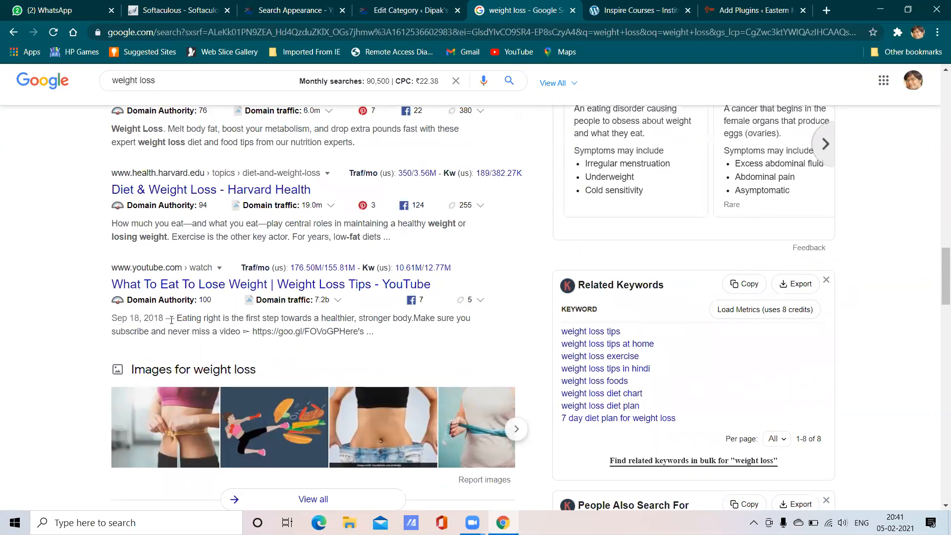
pyautogui.scroll(9, 170, 321)
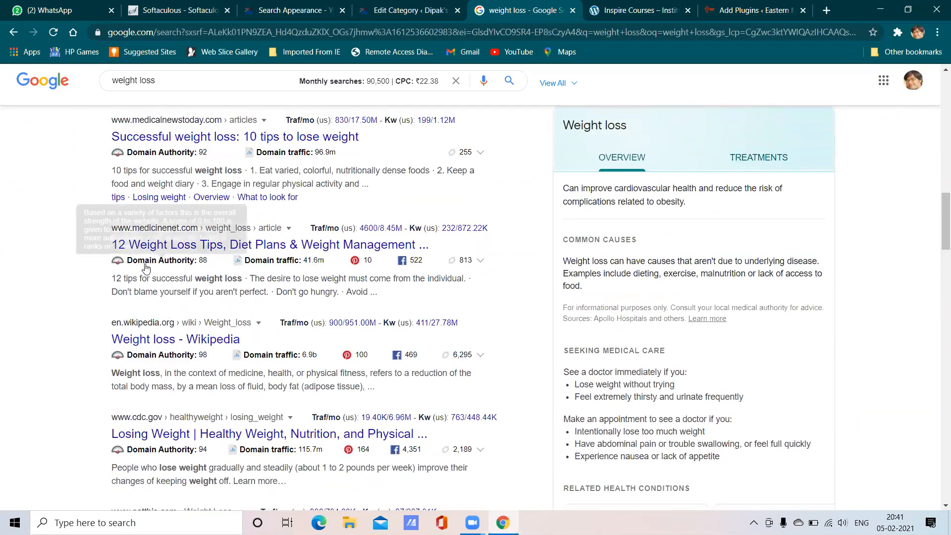
pyautogui.scroll(3, 149, 276)
pyautogui.scroll(4, 152, 206)
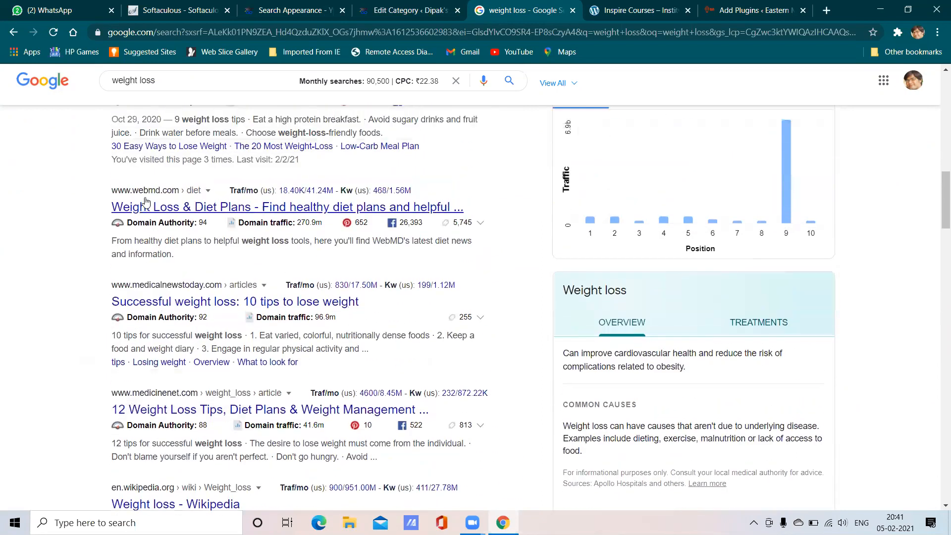
pyautogui.scroll(4, 152, 205)
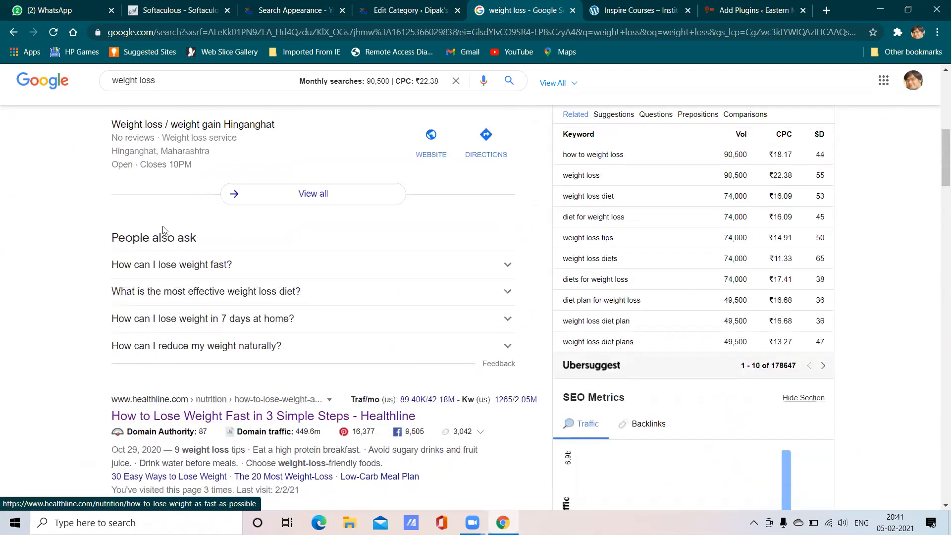
# - Review the date archives' SEO title variables in the Search Appearance settings and save the changes
pyautogui.click(396, 7)
pyautogui.scroll(-3, 253, 253)
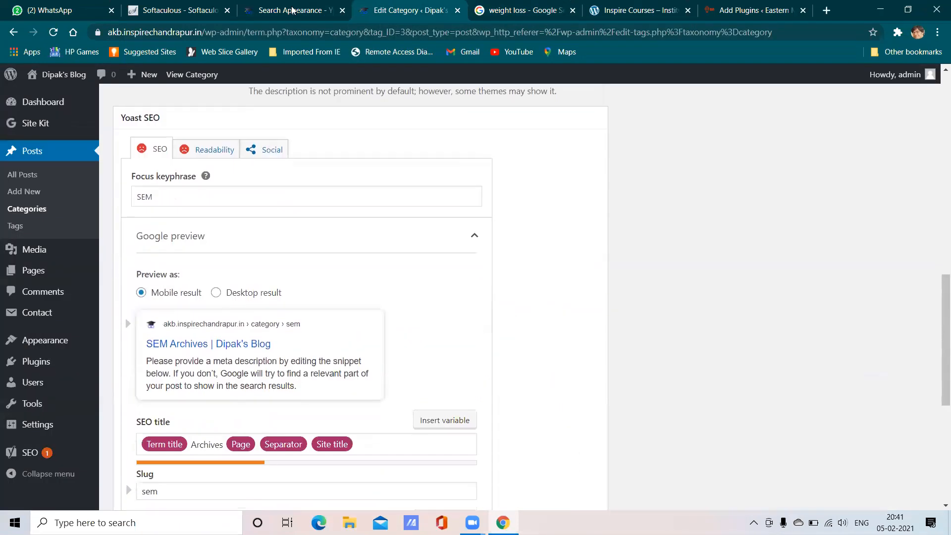
pyautogui.click(292, 10)
pyautogui.scroll(-2, 287, 228)
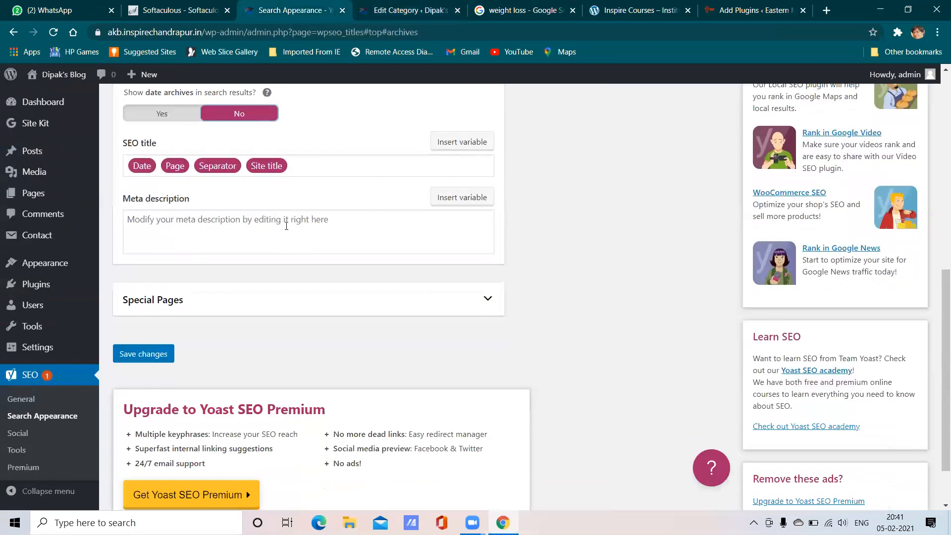
pyautogui.scroll(1, 287, 226)
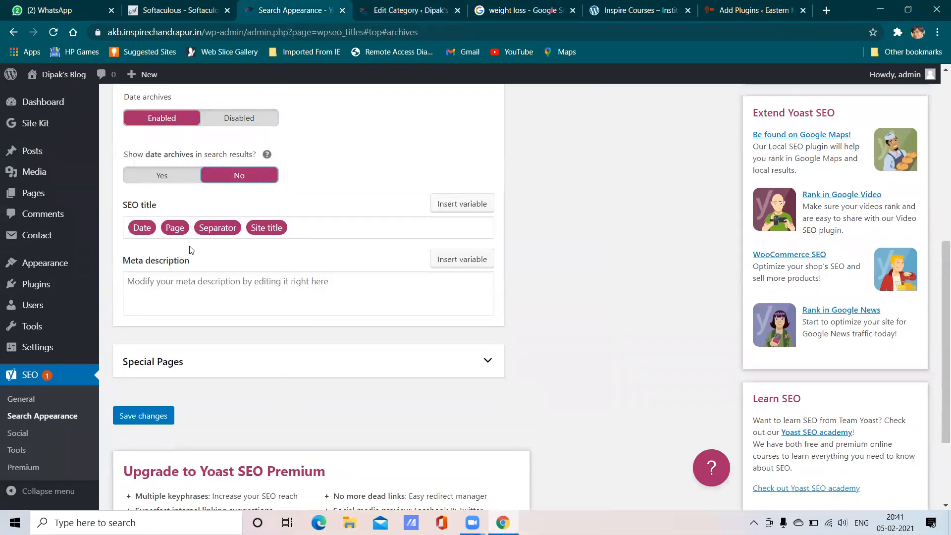
pyautogui.scroll(1, 190, 251)
pyautogui.scroll(-1, 190, 250)
pyautogui.click(188, 232)
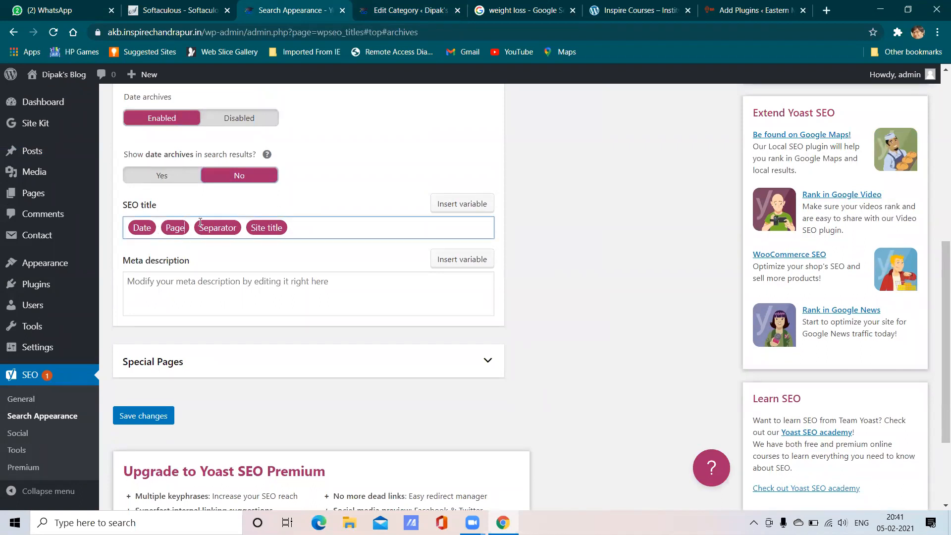
pyautogui.click(145, 417)
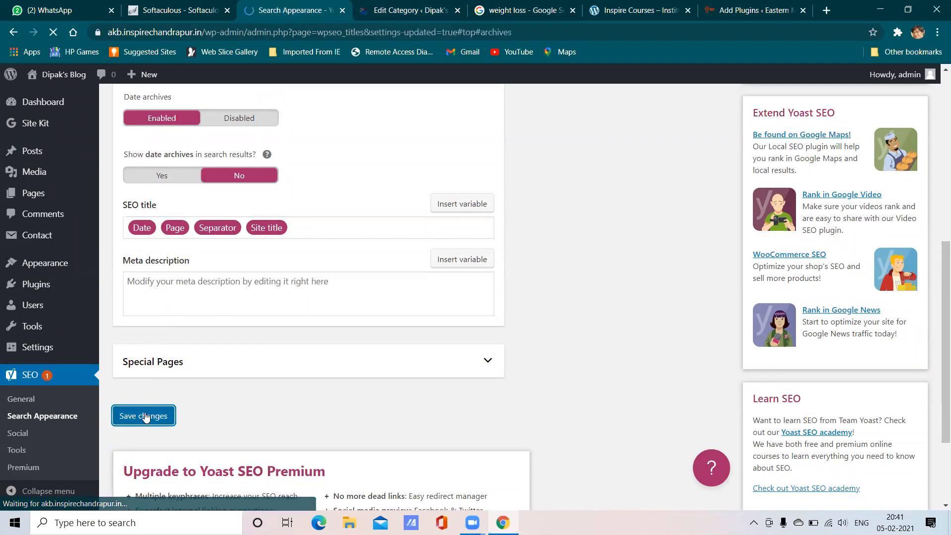
# - Expand the Special Pages settings for search and 404 page titles and save the changes
pyautogui.scroll(-2, 278, 277)
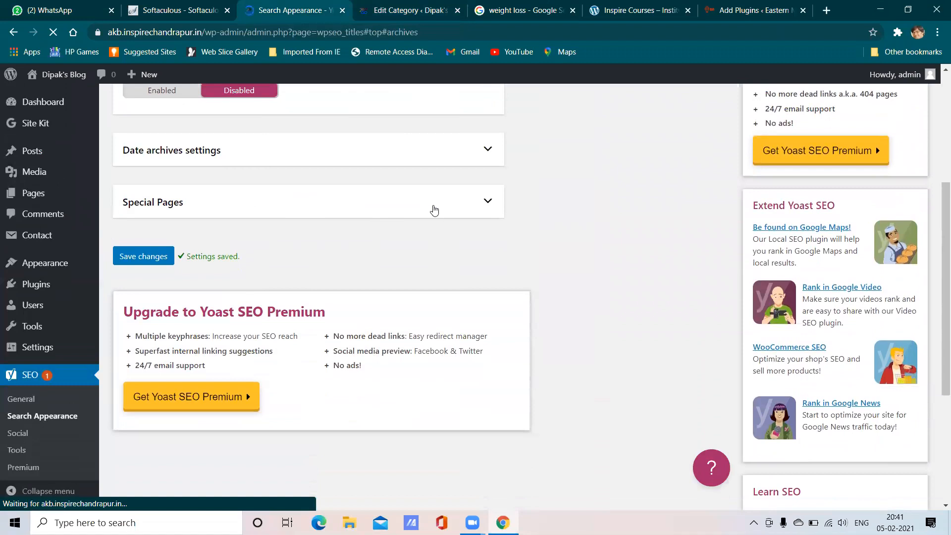
pyautogui.click(427, 212)
pyautogui.click(449, 206)
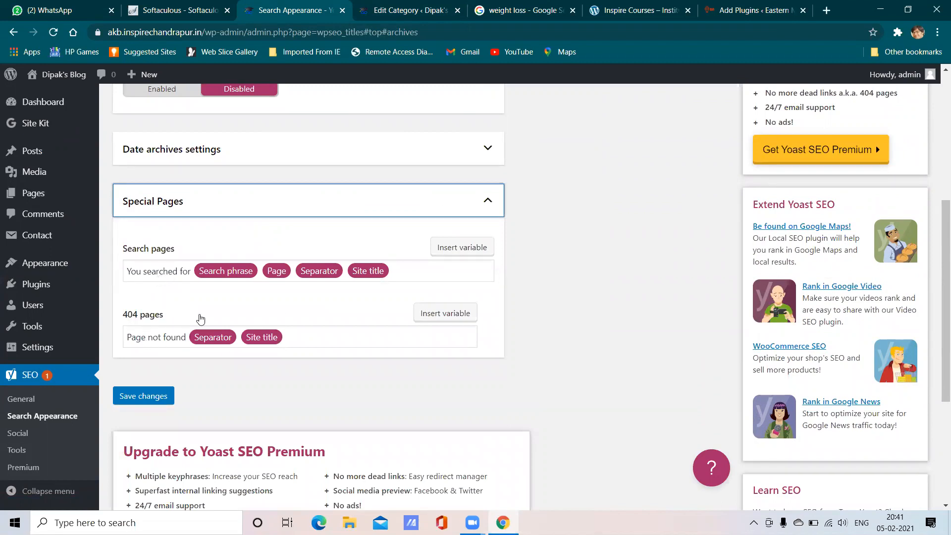
pyautogui.click(146, 398)
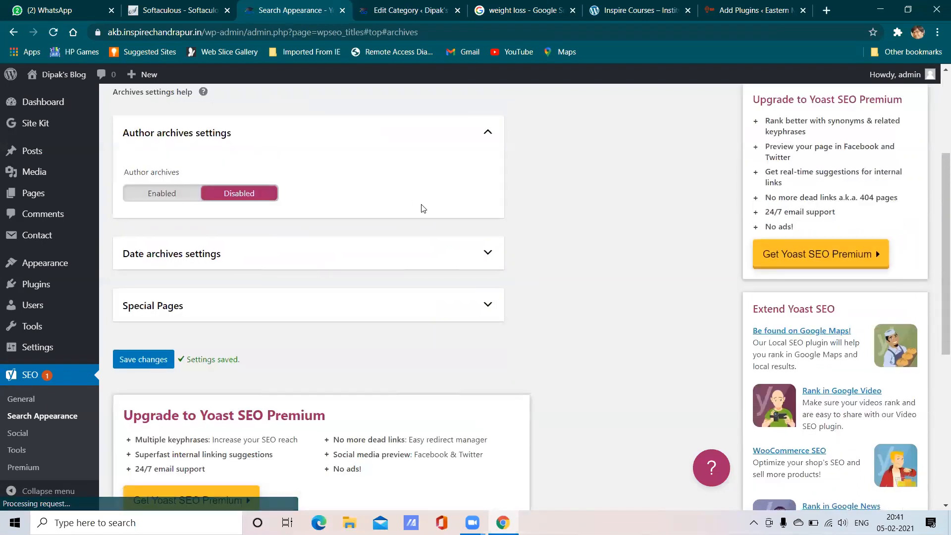
# - Open the Breadcrumbs settings of the Search Appearance page
pyautogui.scroll(3, 424, 208)
pyautogui.click(423, 194)
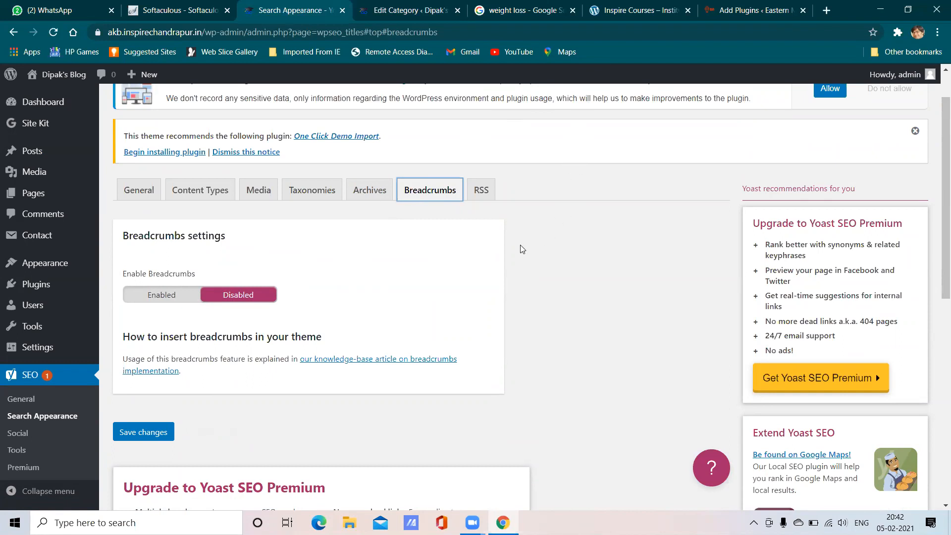
# - Search Google for "breadcrumbs" in a new browser tab and show the image results
pyautogui.click(642, 7)
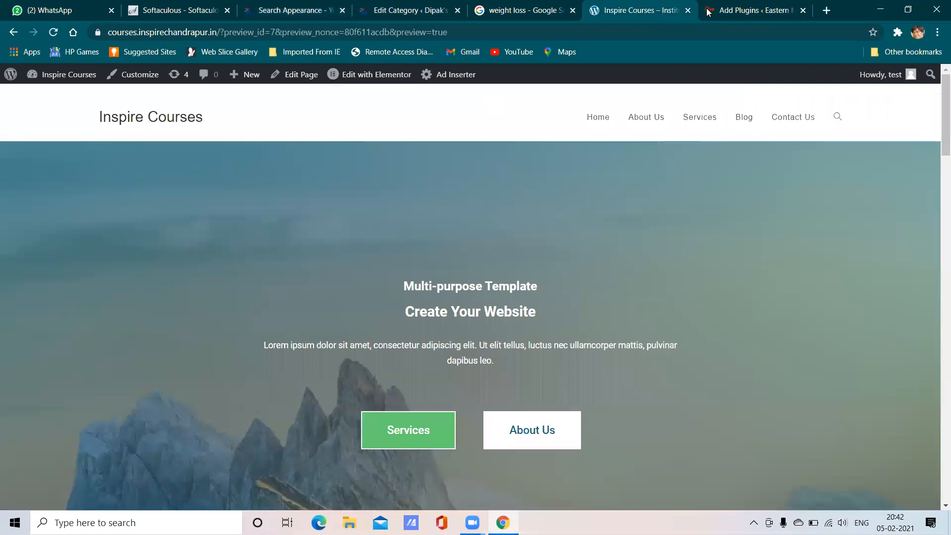
pyautogui.click(743, 11)
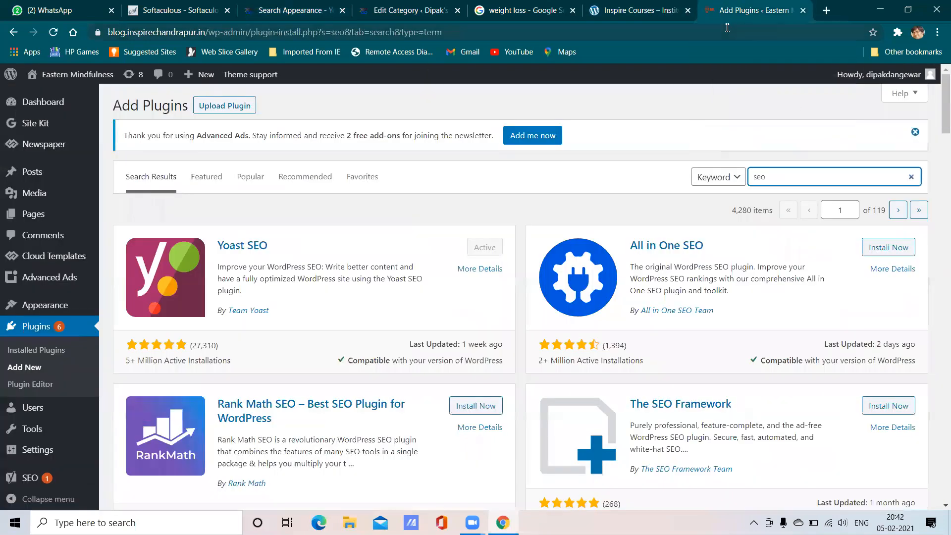
pyautogui.click(826, 10)
pyautogui.write('brea')
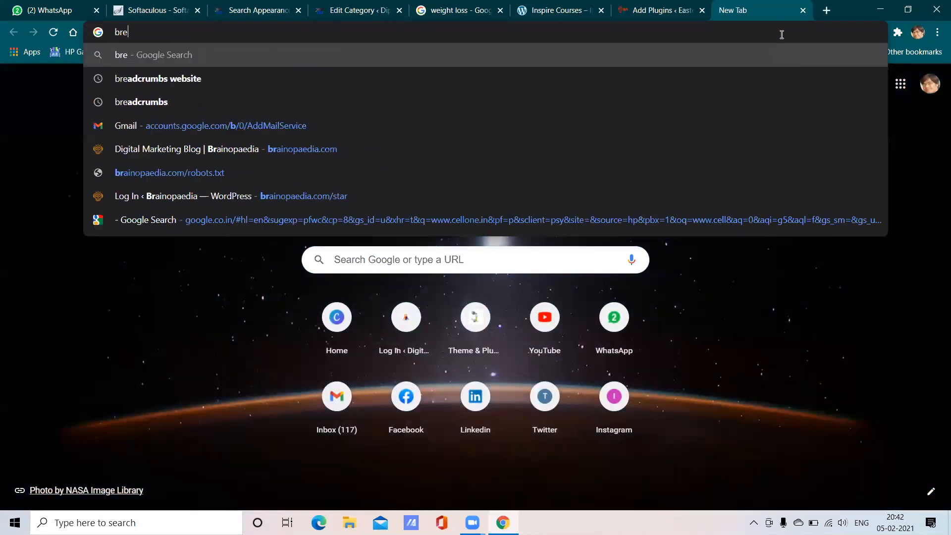
pyautogui.click(722, 101)
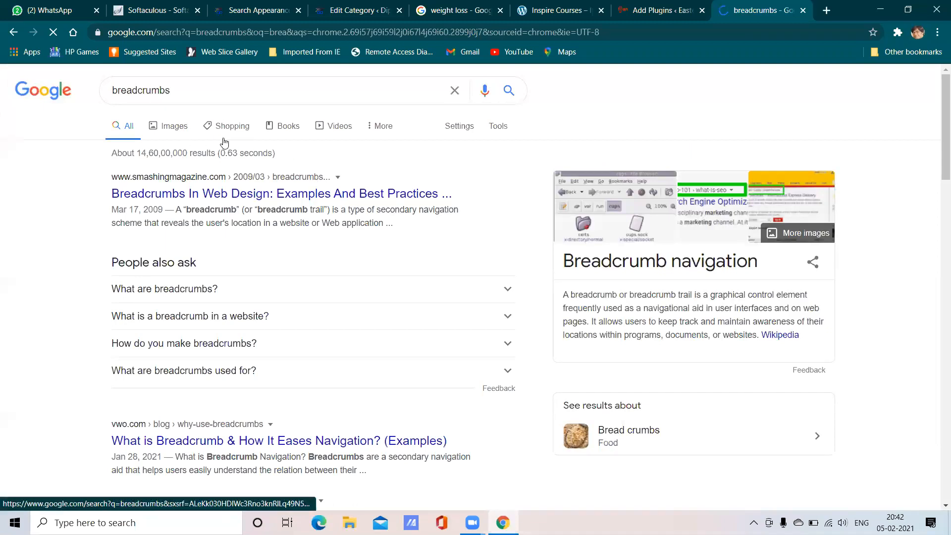
pyautogui.click(739, 227)
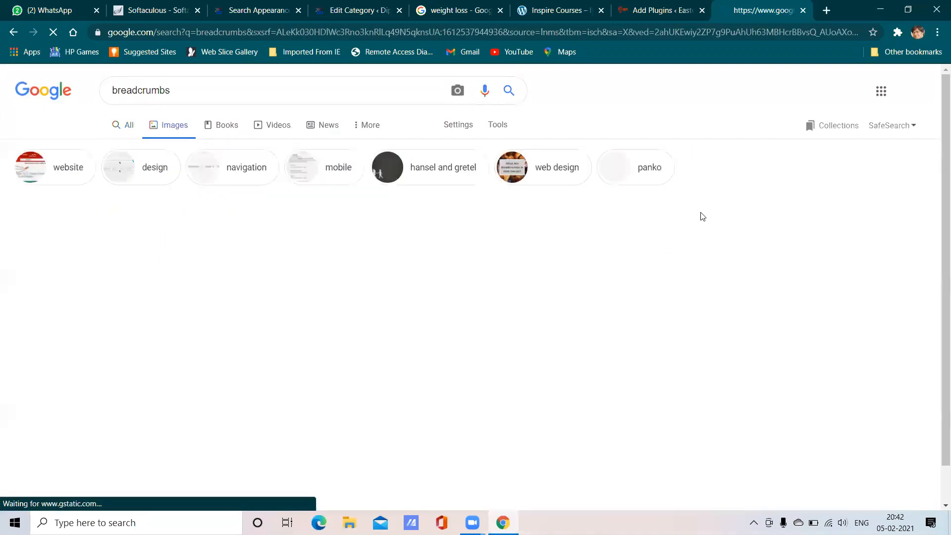
# - Refine the image search to "breadcrumbs website" to find website navigation examples
pyautogui.click(258, 100)
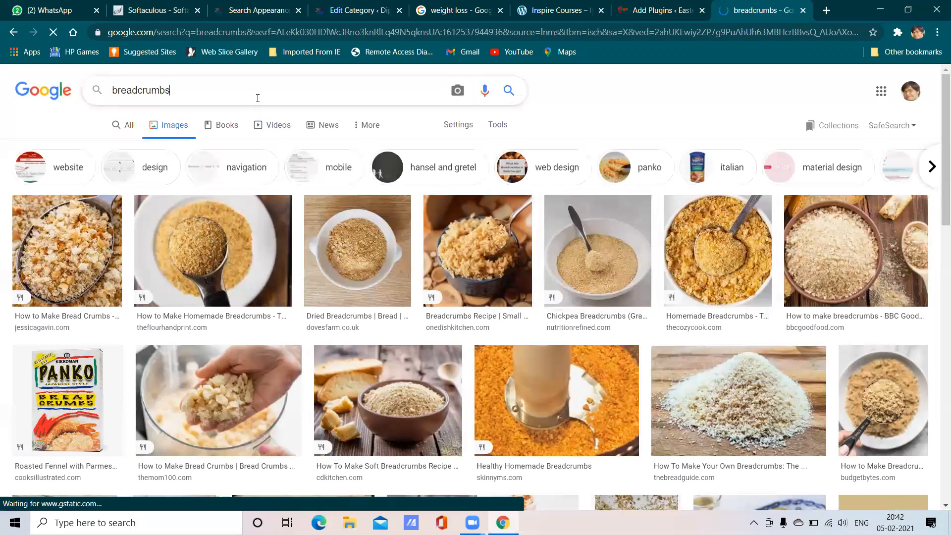
pyautogui.press('BackSpace')
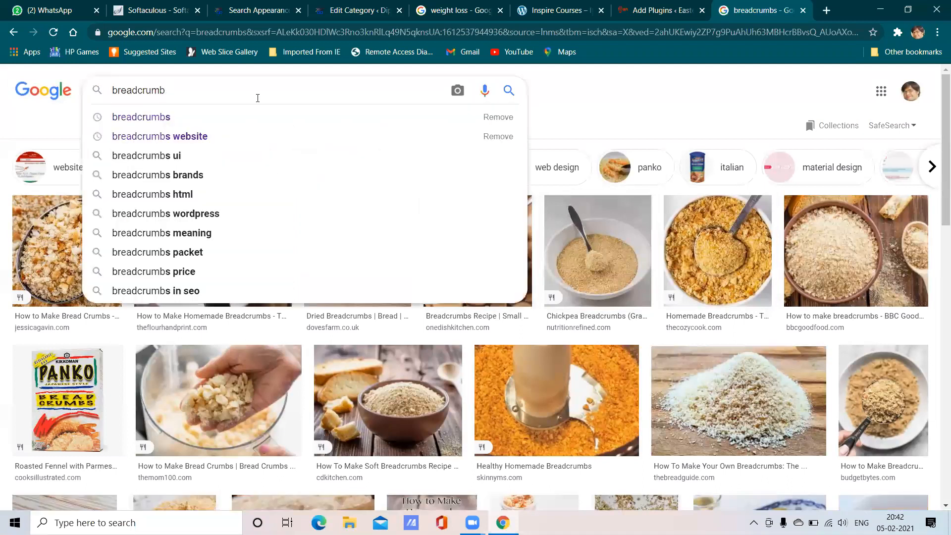
pyautogui.click(244, 135)
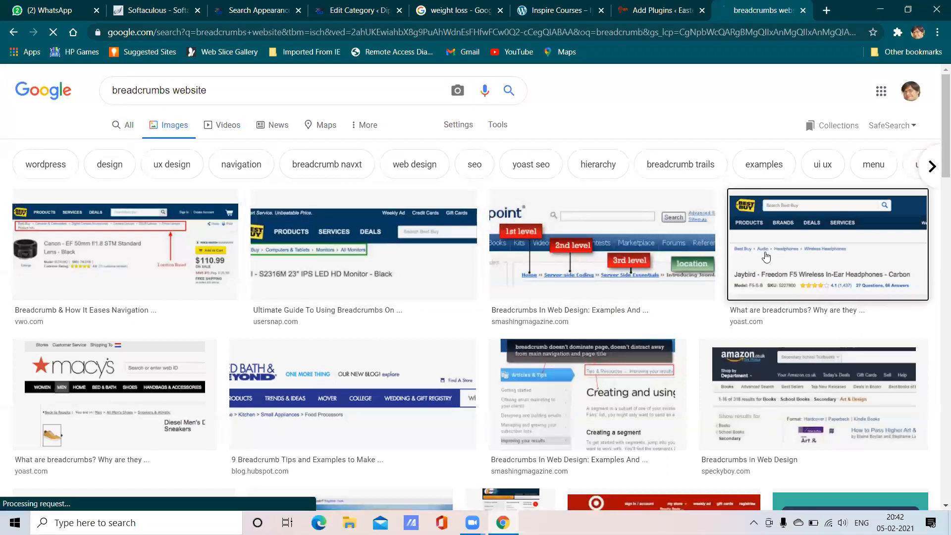
# - Enlarge the Best Buy breadcrumb example from yoast.com and examine the Google preview of the SEM category in WordPress
pyautogui.click(765, 256)
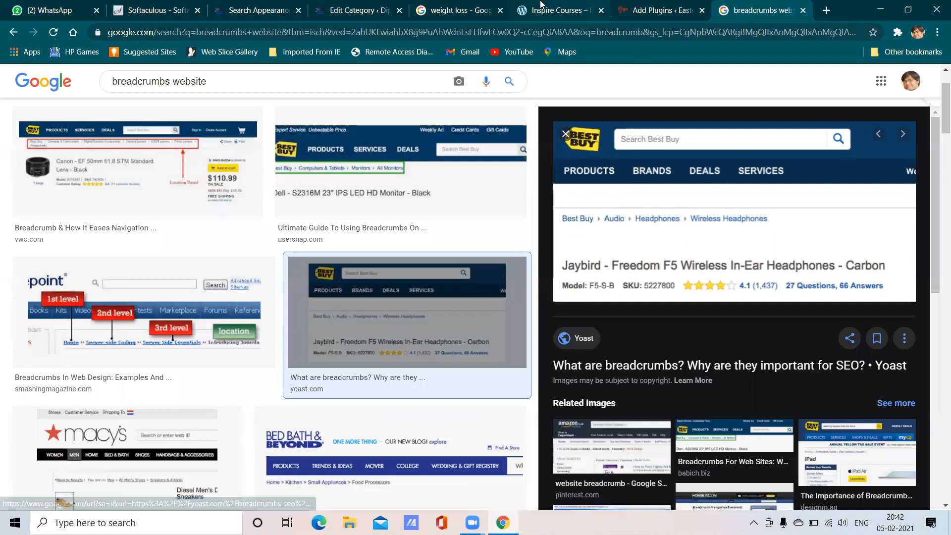
pyautogui.click(541, 6)
pyautogui.click(434, 6)
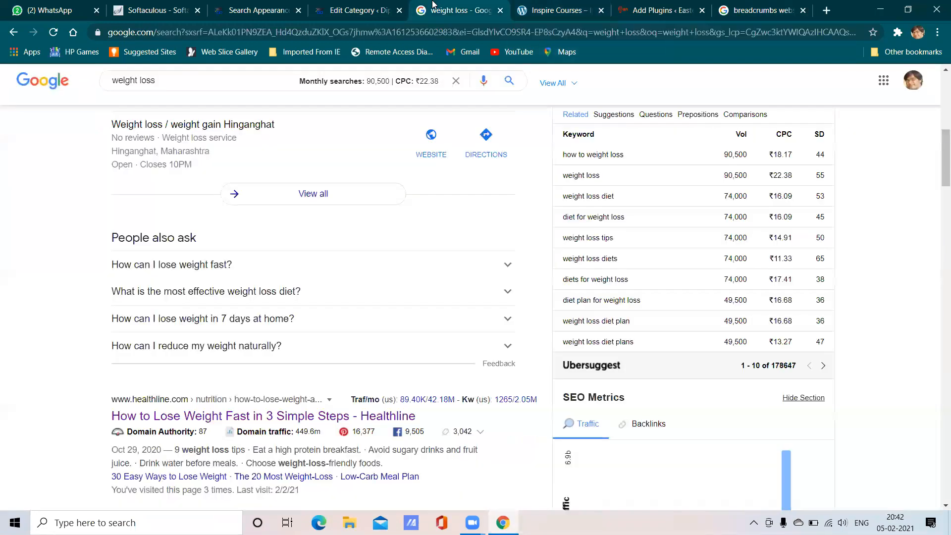
pyautogui.click(338, 6)
pyautogui.scroll(3, 290, 194)
pyautogui.scroll(-7, 289, 194)
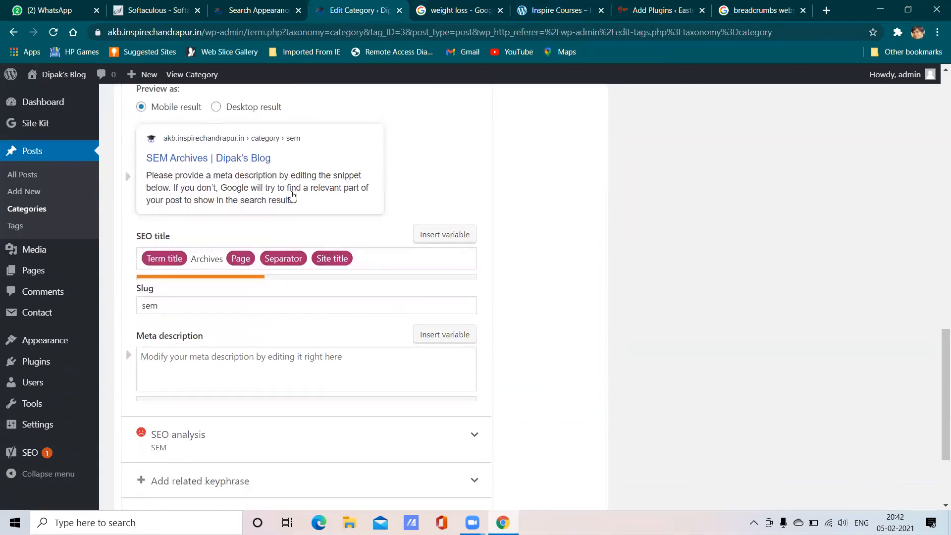
pyautogui.scroll(4, 367, 199)
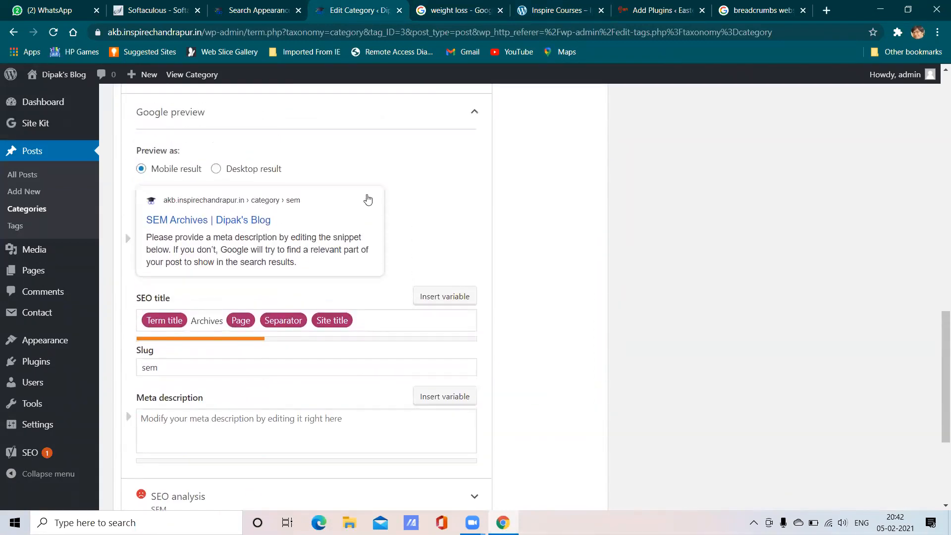
# - Return to the Search Appearance page and show its RSS feed settings and available variables
pyautogui.click(271, 14)
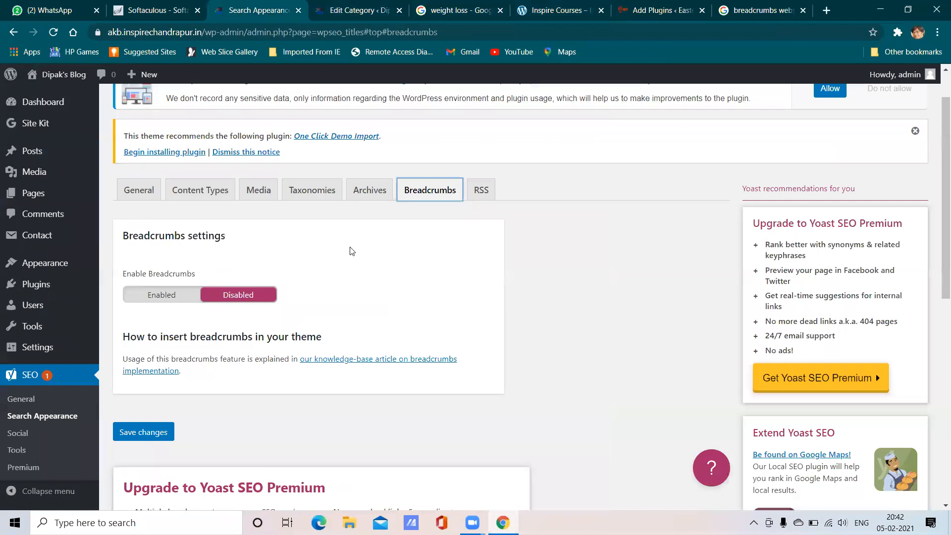
pyautogui.click(483, 192)
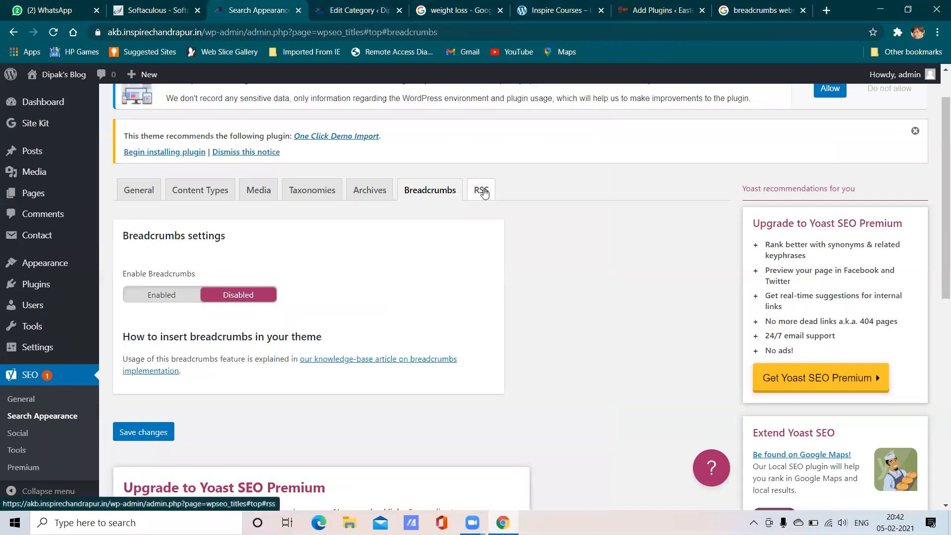
pyautogui.scroll(-2, 399, 278)
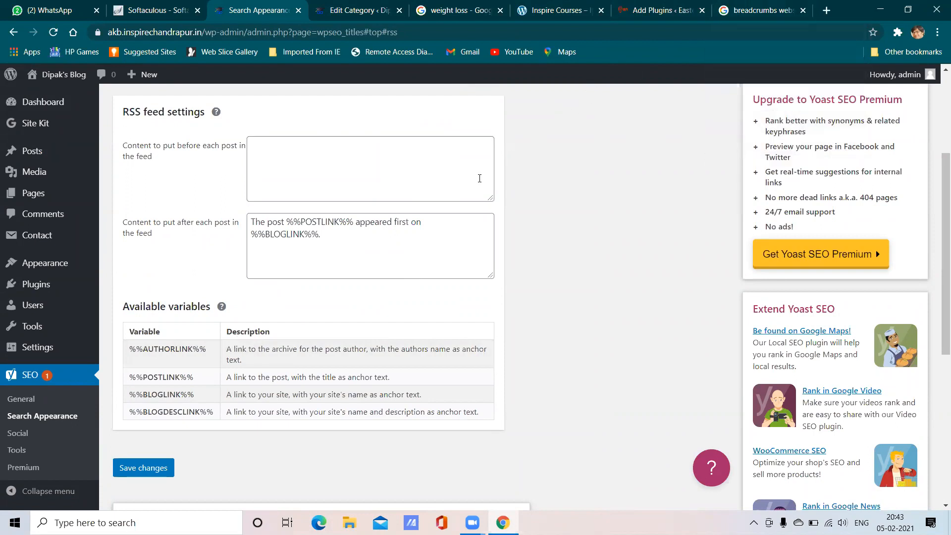
# - Try to load indiatimes.com/rss in a new browser tab
pyautogui.click(826, 10)
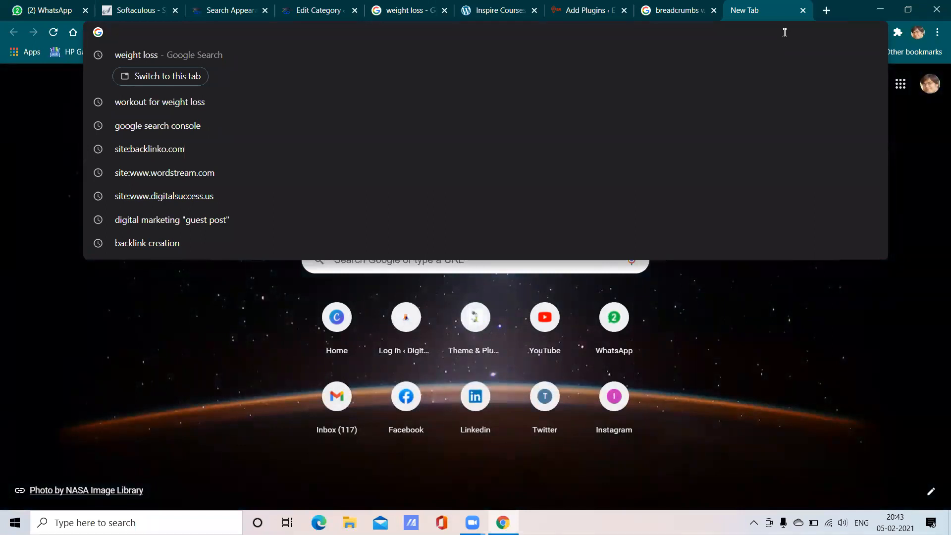
pyautogui.click(225, 6)
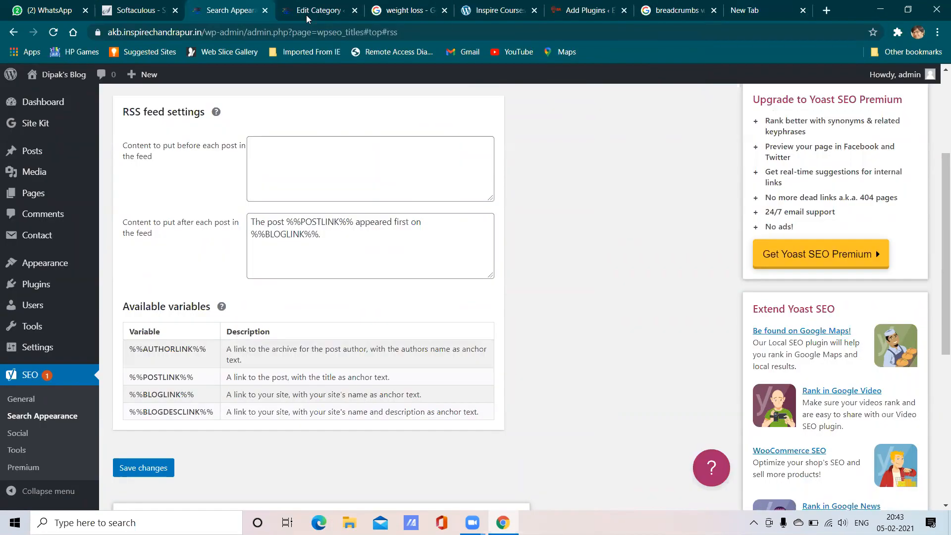
pyautogui.click(768, 7)
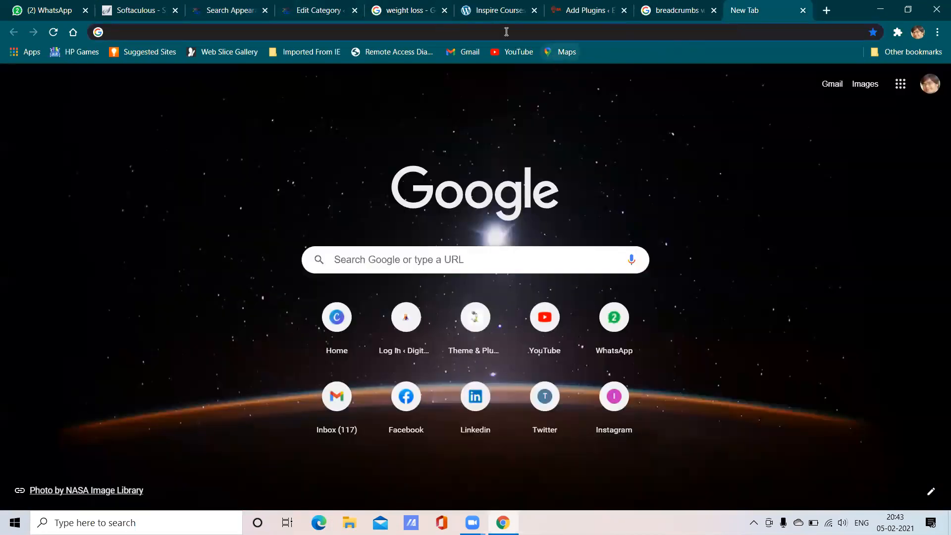
pyautogui.click(155, 6)
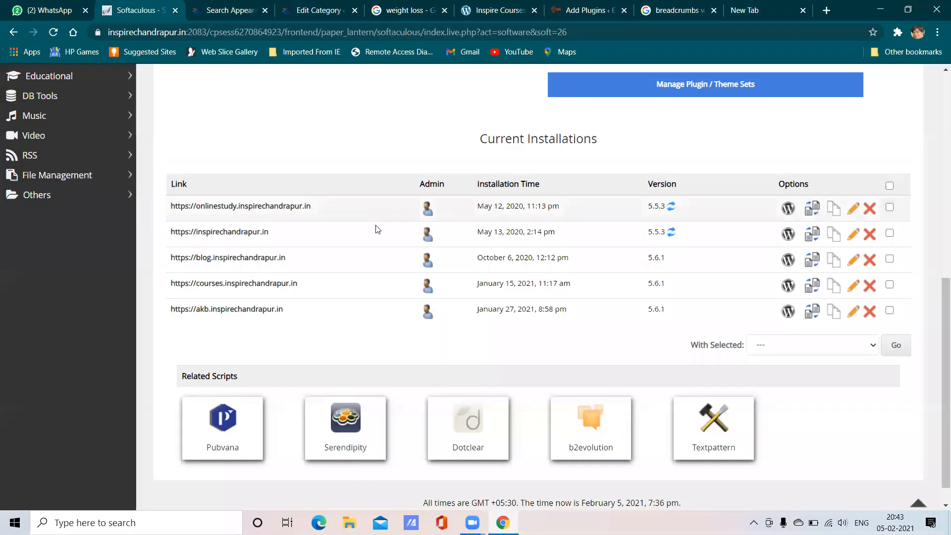
pyautogui.click(740, 4)
pyautogui.click(724, 32)
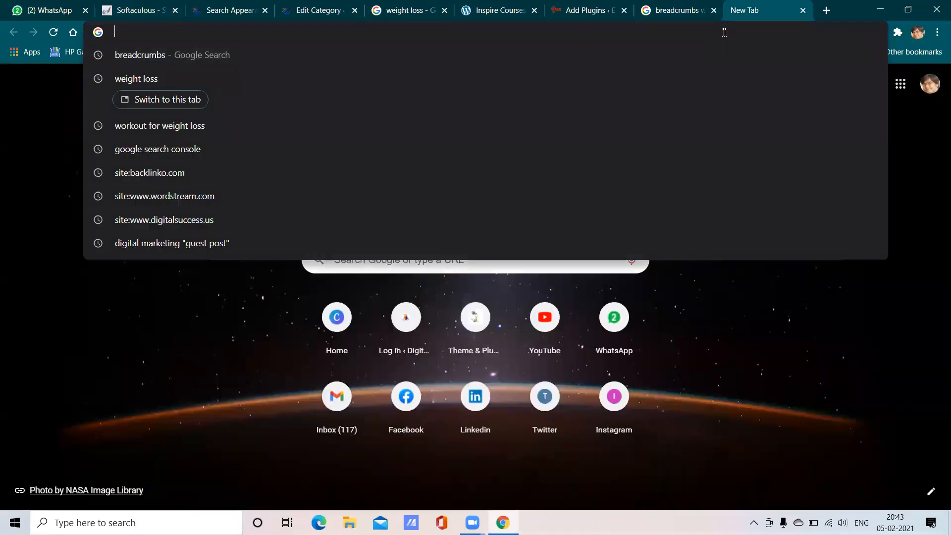
pyautogui.write('indi')
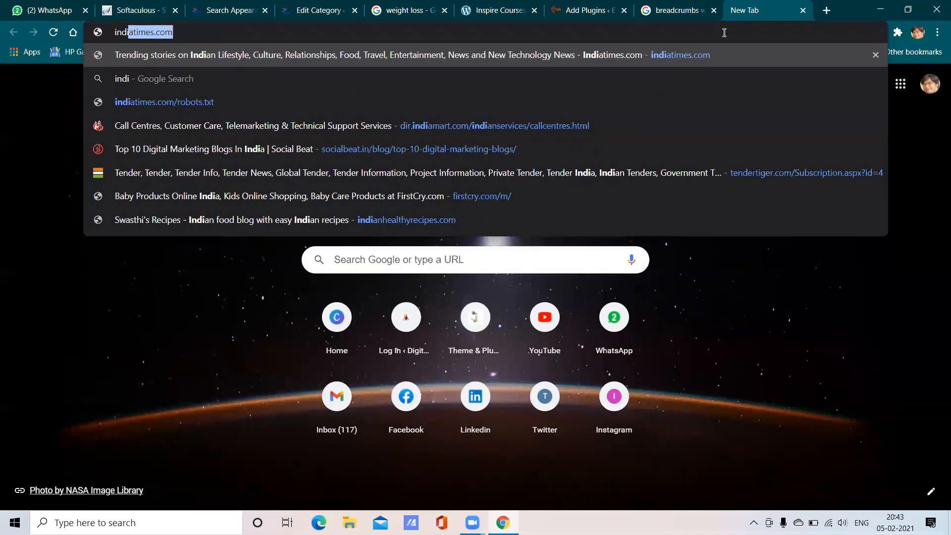
pyautogui.press('Right')
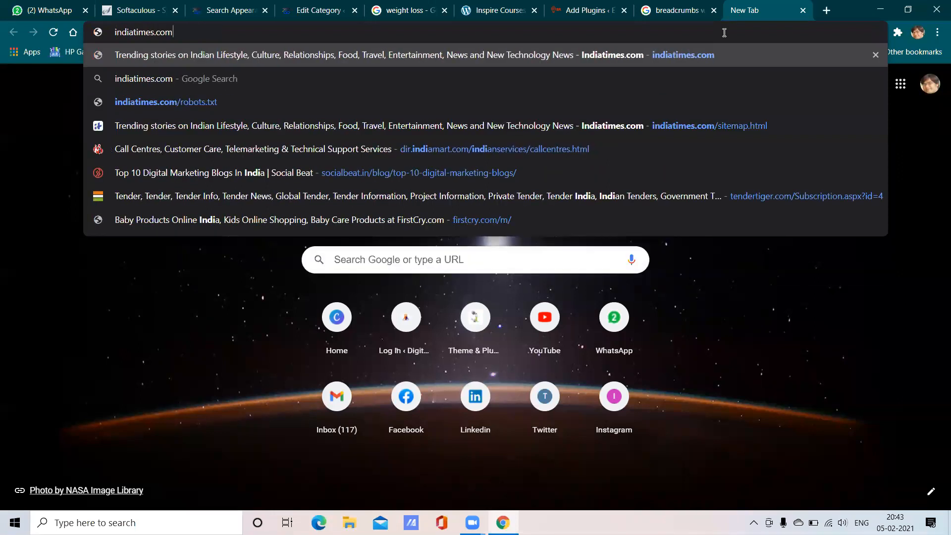
pyautogui.write('/rss')
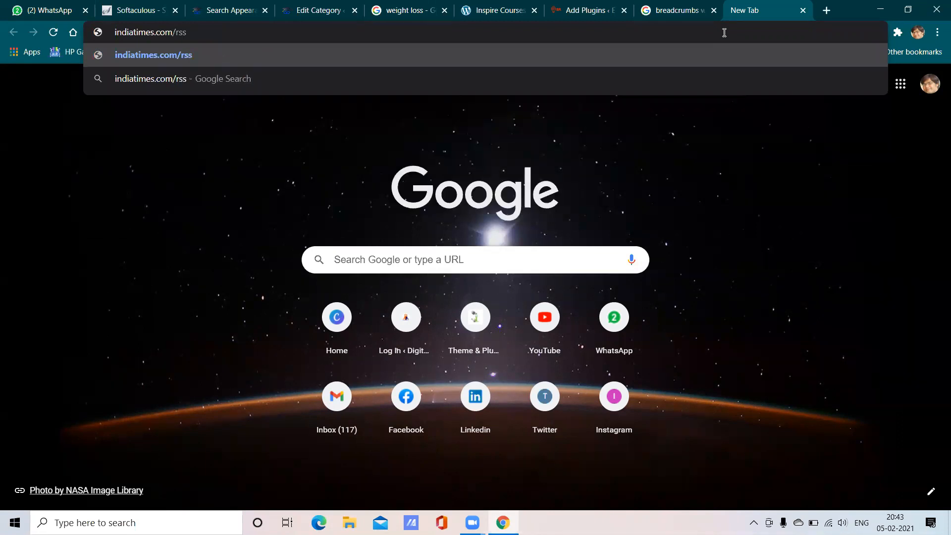
pyautogui.press('Return')
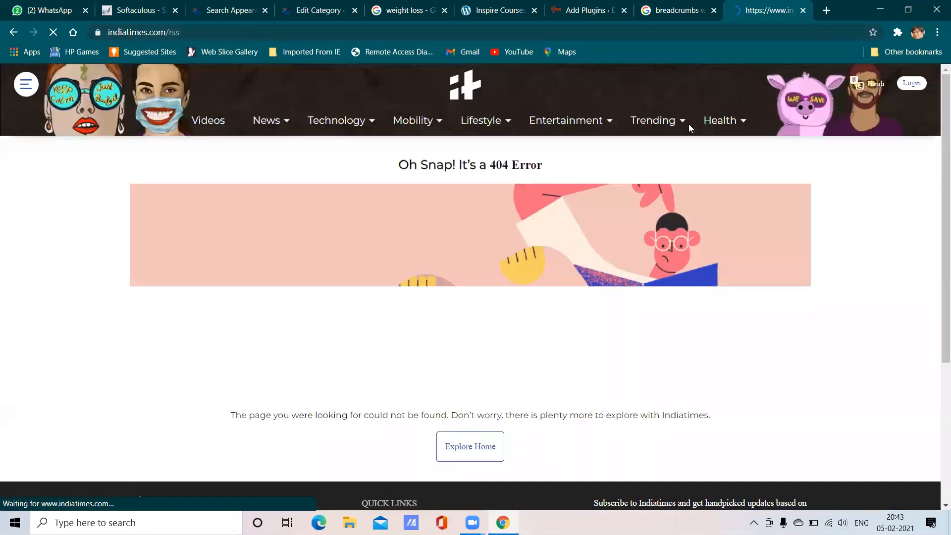
# - Search Google for "inditimes rss" in place of the indiatimes.com/rss address
pyautogui.click(226, 28)
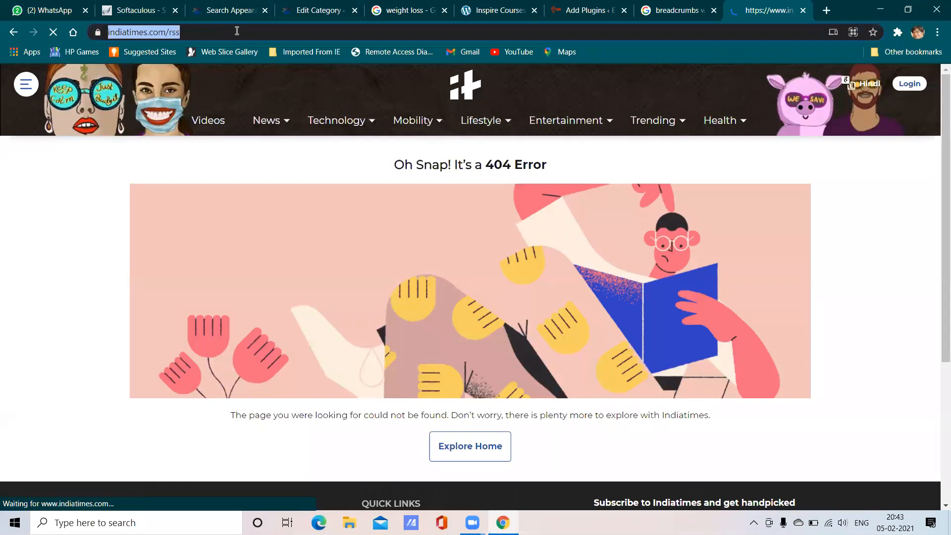
pyautogui.click(243, 34)
pyautogui.press('BackSpace')
pyautogui.press('BackSpace')
pyautogui.press('BackSpace')
pyautogui.press('BackSpace')
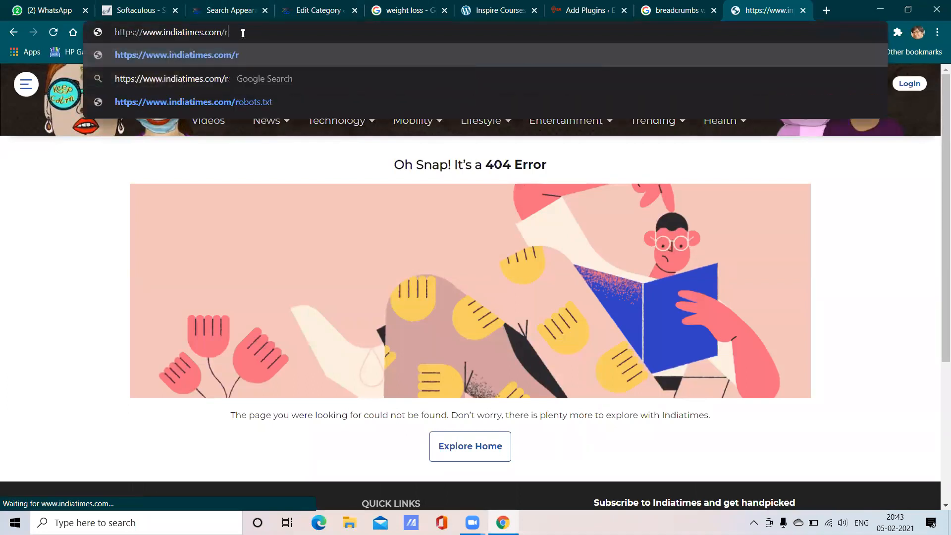
pyautogui.press('BackSpace')
pyautogui.press('BackSpace')
pyautogui.press('BackSpace')
pyautogui.press('BackSpace')
pyautogui.press('BackSpace')
pyautogui.press('BackSpace')
pyautogui.press('BackSpace')
pyautogui.press('BackSpace')
pyautogui.press('BackSpace')
pyautogui.press('BackSpace')
pyautogui.press('BackSpace')
pyautogui.press('BackSpace')
pyautogui.press('BackSpace')
pyautogui.press('BackSpace')
pyautogui.press('BackSpace')
pyautogui.press('BackSpace')
pyautogui.press('BackSpace')
pyautogui.press('BackSpace')
pyautogui.press('BackSpace')
pyautogui.press('BackSpace')
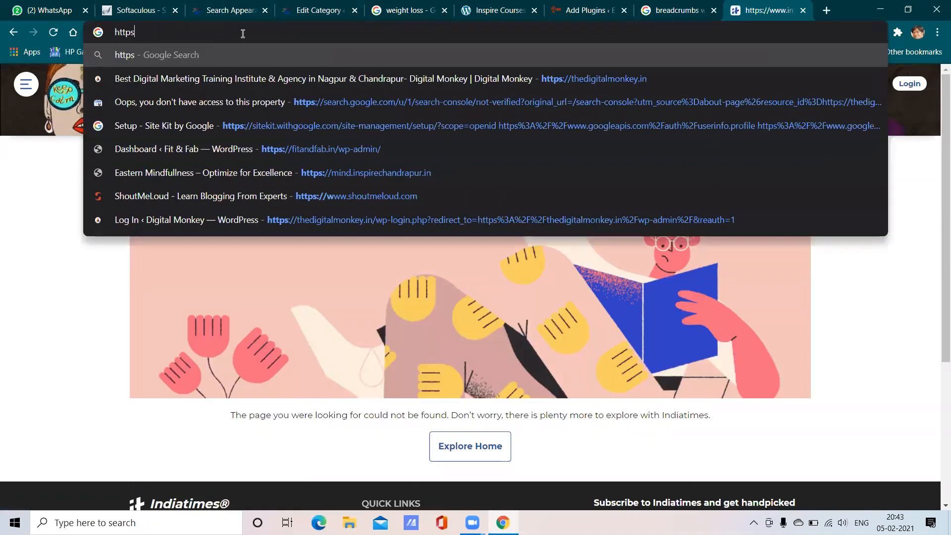
pyautogui.write('indoa')
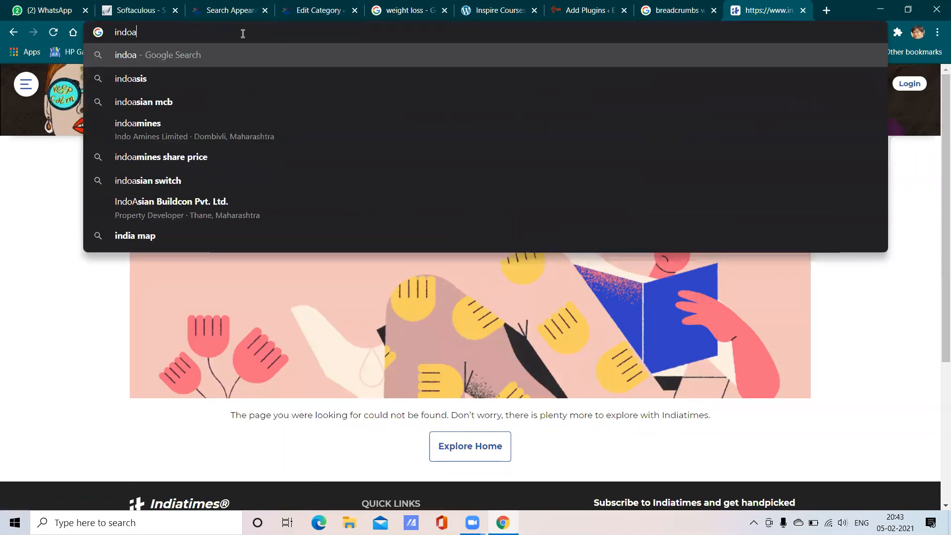
pyautogui.press('BackSpace')
pyautogui.press('BackSpace')
pyautogui.write('it')
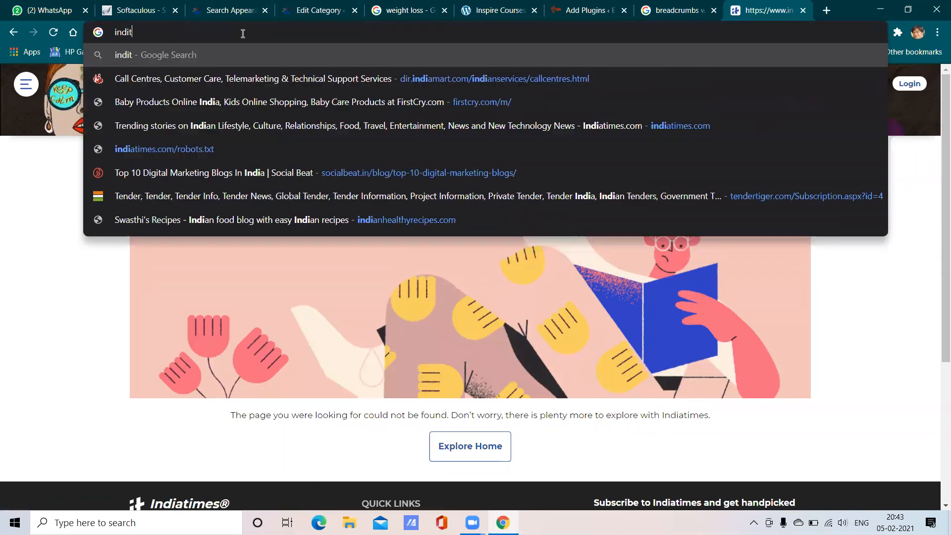
pyautogui.write('imes ')
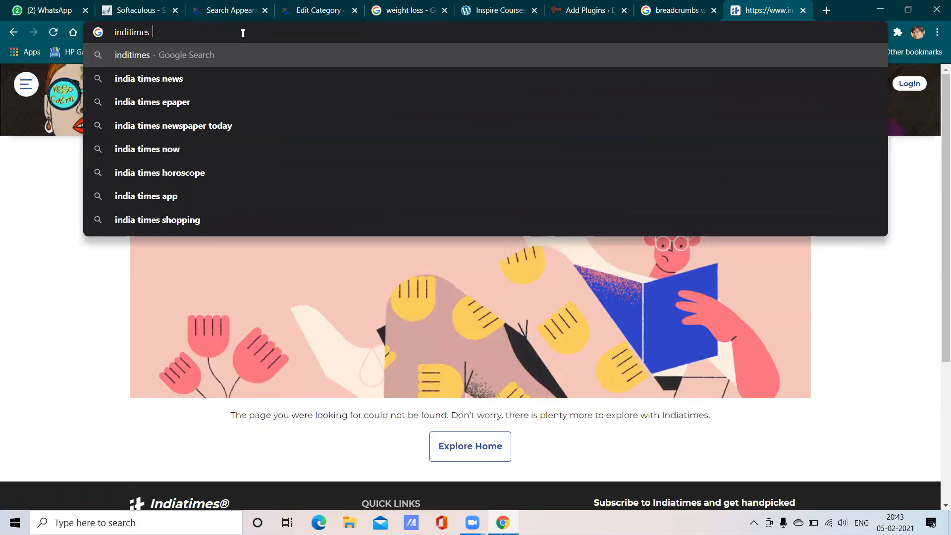
pyautogui.write('rss')
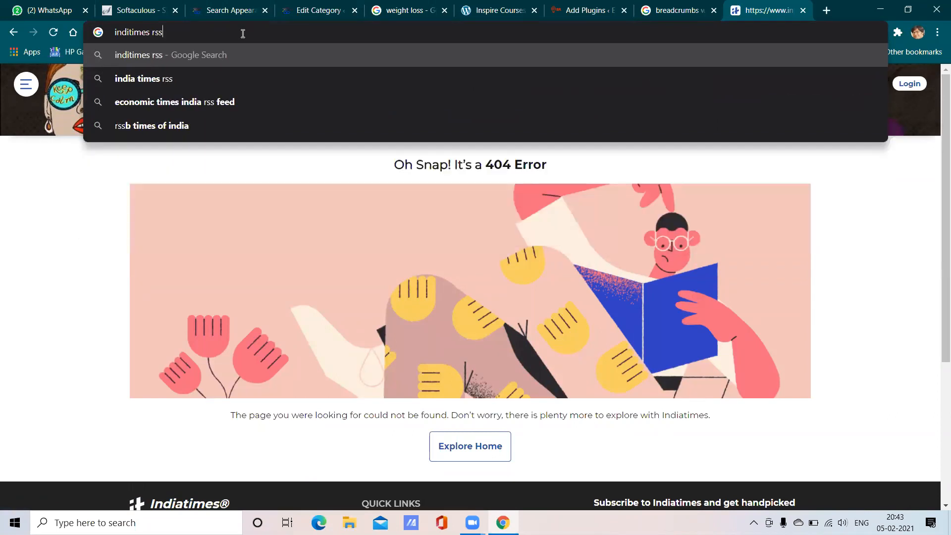
pyautogui.press('Return')
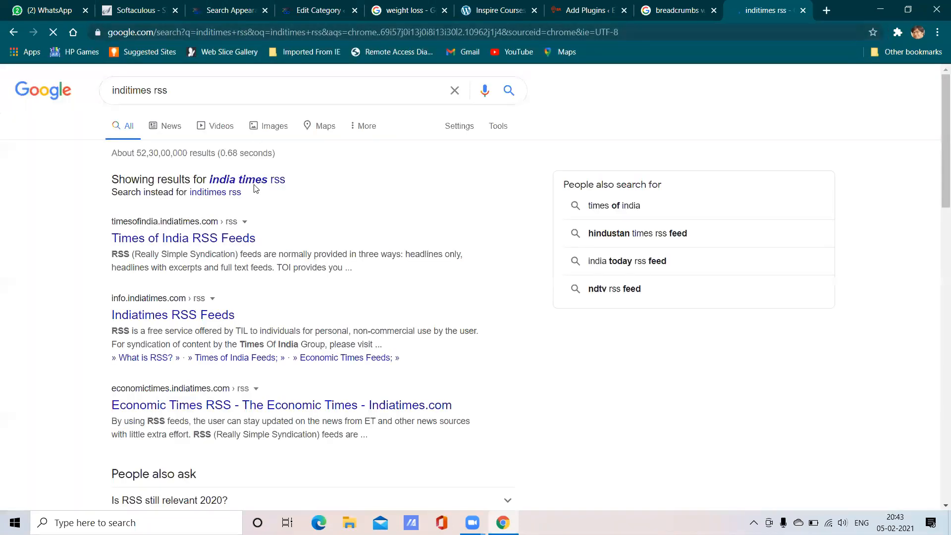
# - Open the Times of India RSS Feeds result, dismiss the notification request and look through the main and sectionwise feeds
pyautogui.click(243, 239)
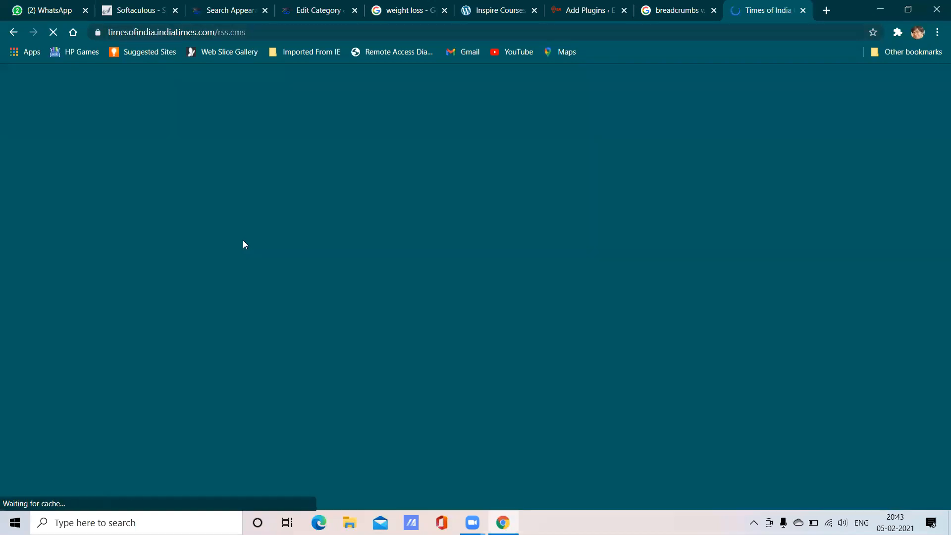
pyautogui.scroll(-4, 515, 235)
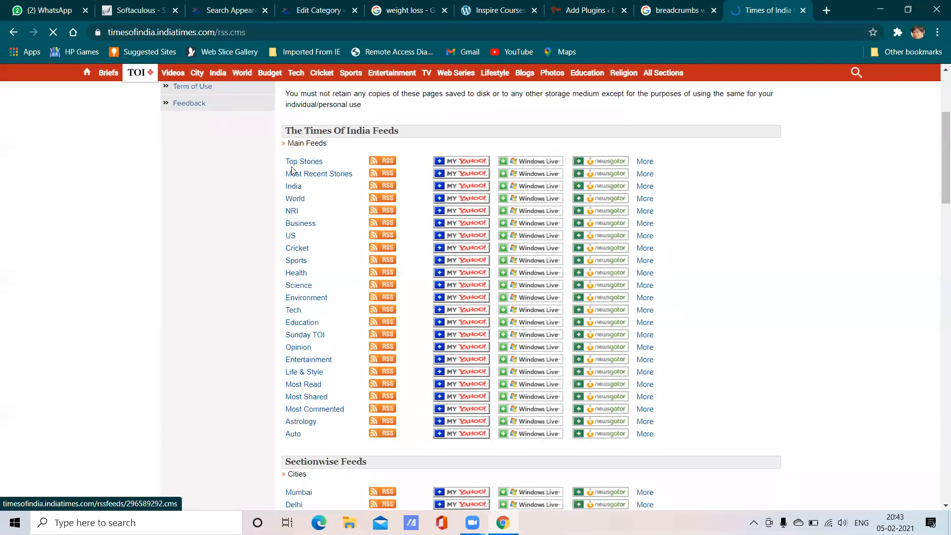
pyautogui.scroll(1, 295, 179)
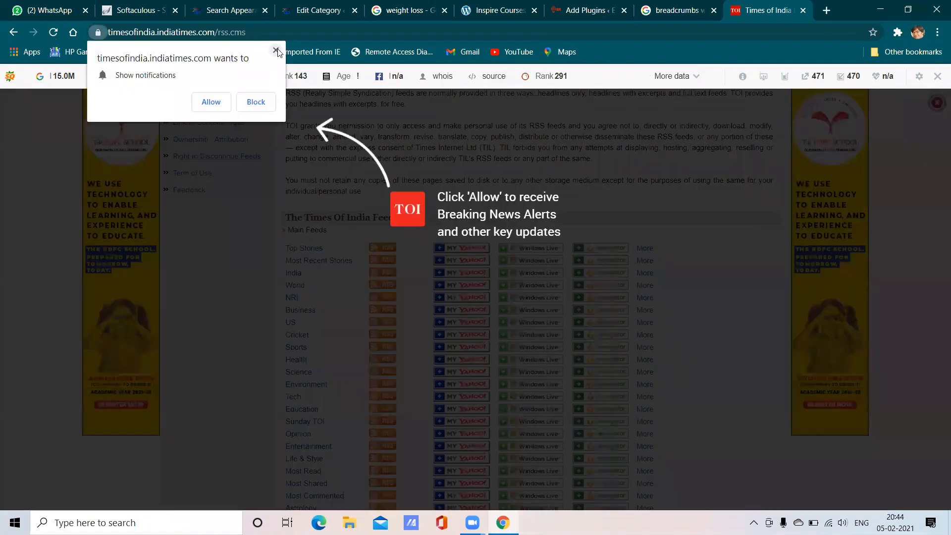
pyautogui.click(278, 51)
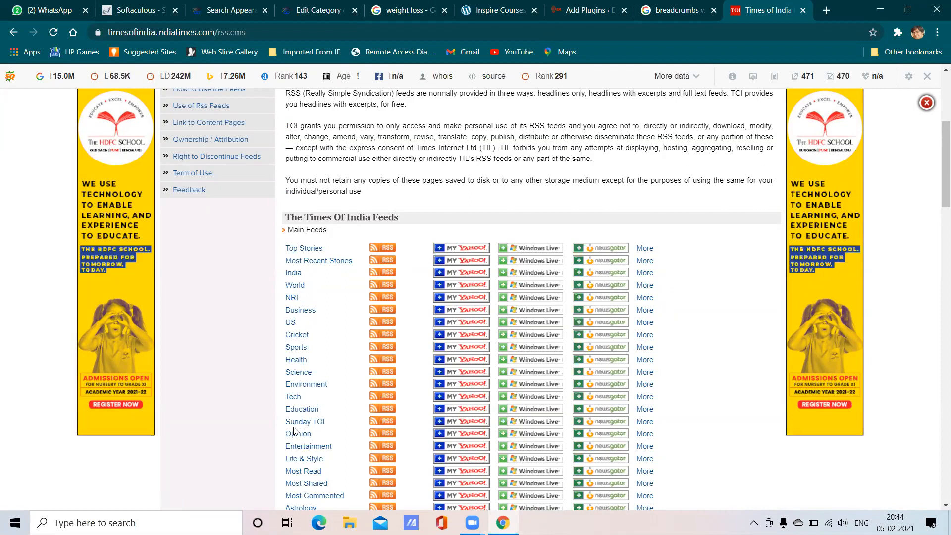
pyautogui.scroll(-1, 306, 294)
pyautogui.scroll(-4, 305, 292)
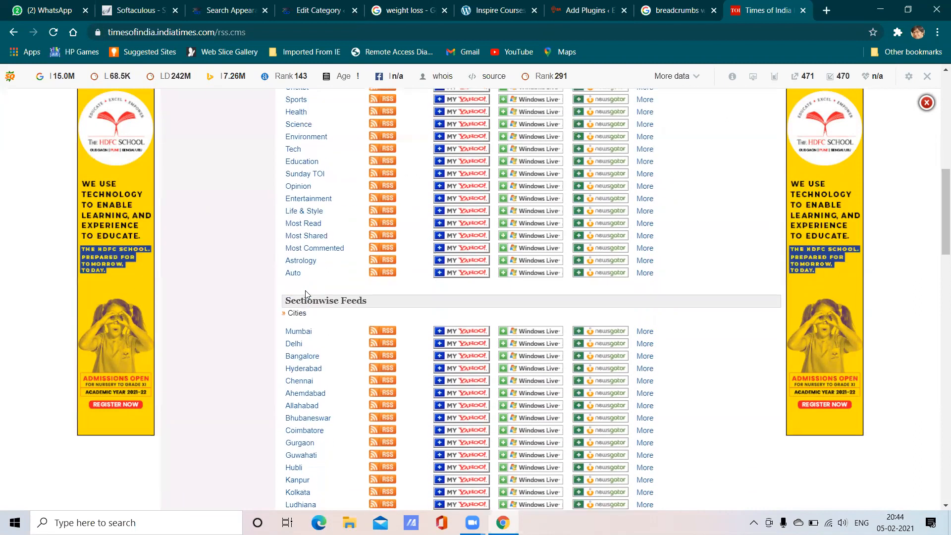
pyautogui.scroll(4, 305, 290)
# - Open the India feed of the Times of India and copy its URL
pyautogui.click(293, 216)
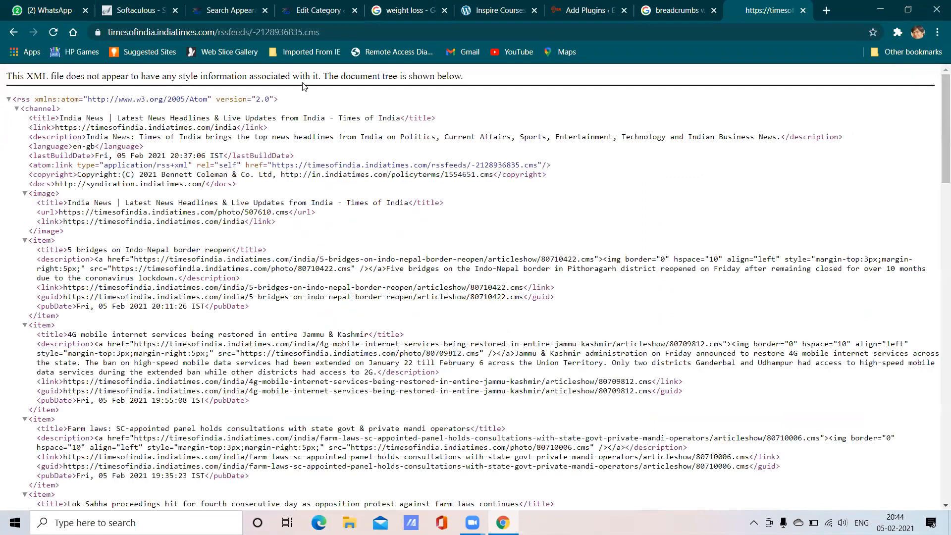
pyautogui.moveTo(325, 32); pyautogui.dragTo(107, 33)
pyautogui.rightClick(130, 34)
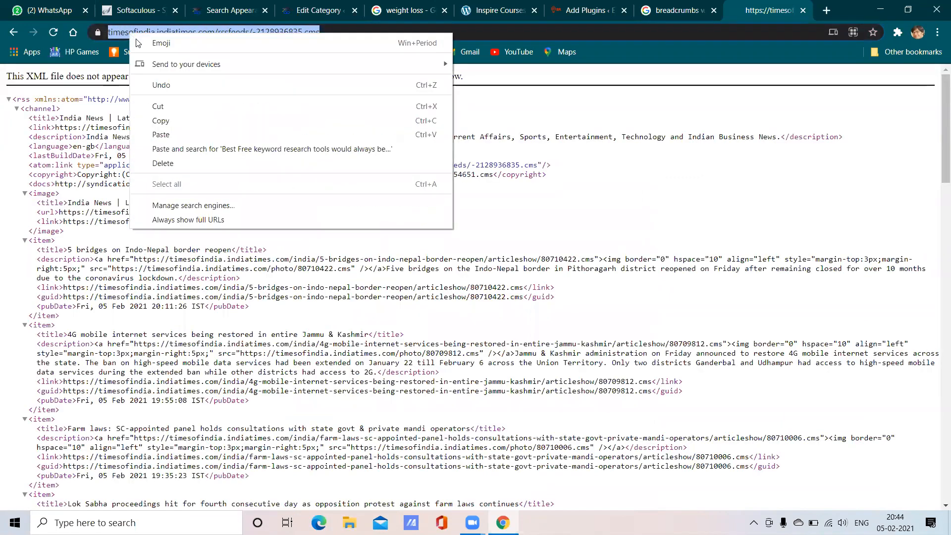
pyautogui.click(183, 120)
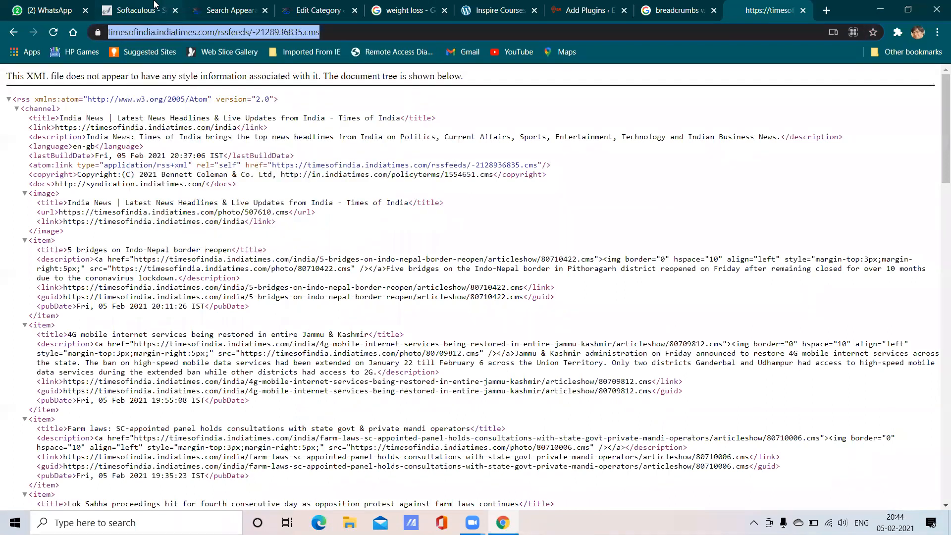
# - Compare the Times of India feed's XML with the blog's RSS feed settings in Search Appearance
pyautogui.click(184, 7)
pyautogui.click(224, 9)
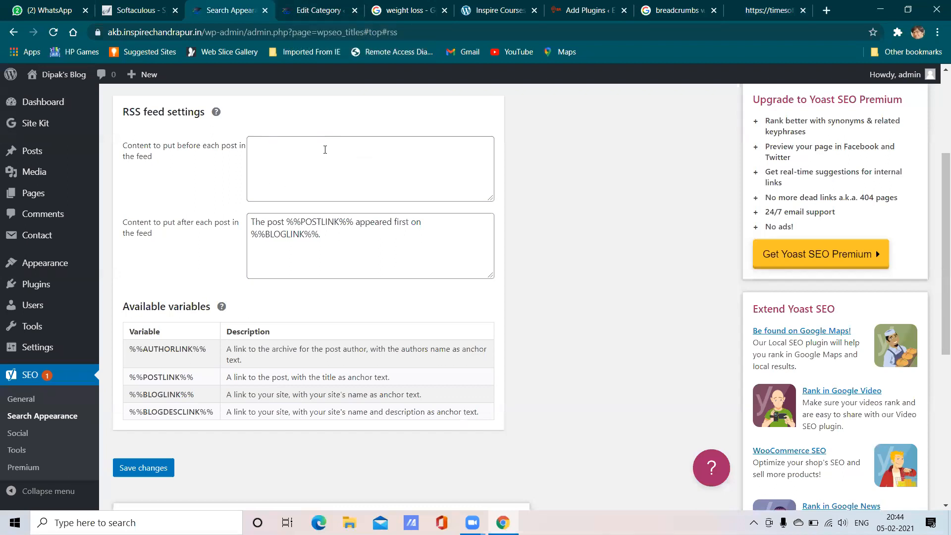
pyautogui.click(766, 9)
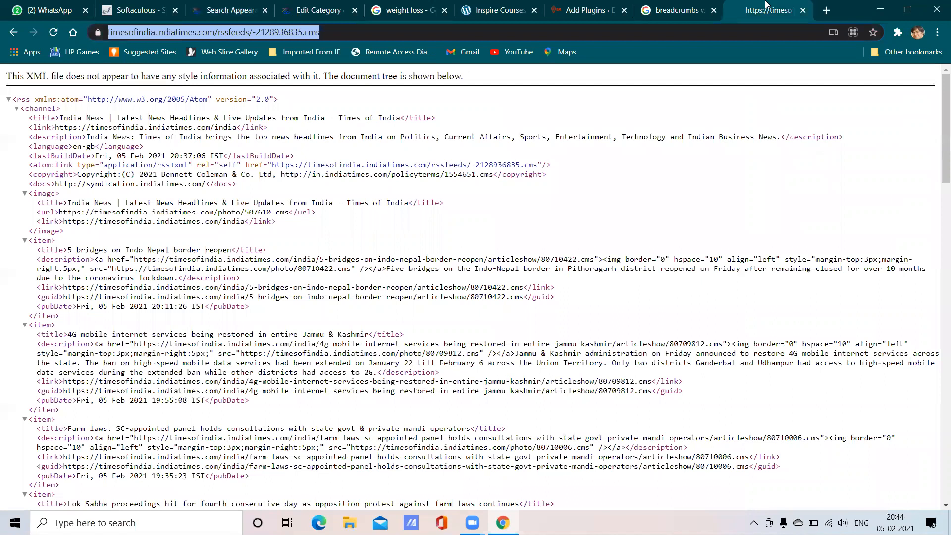
pyautogui.click(327, 7)
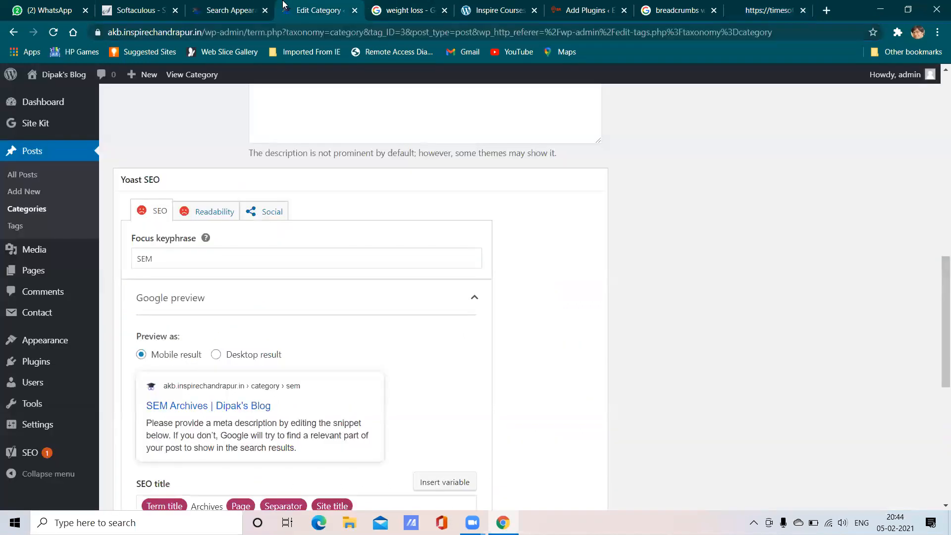
pyautogui.click(250, 7)
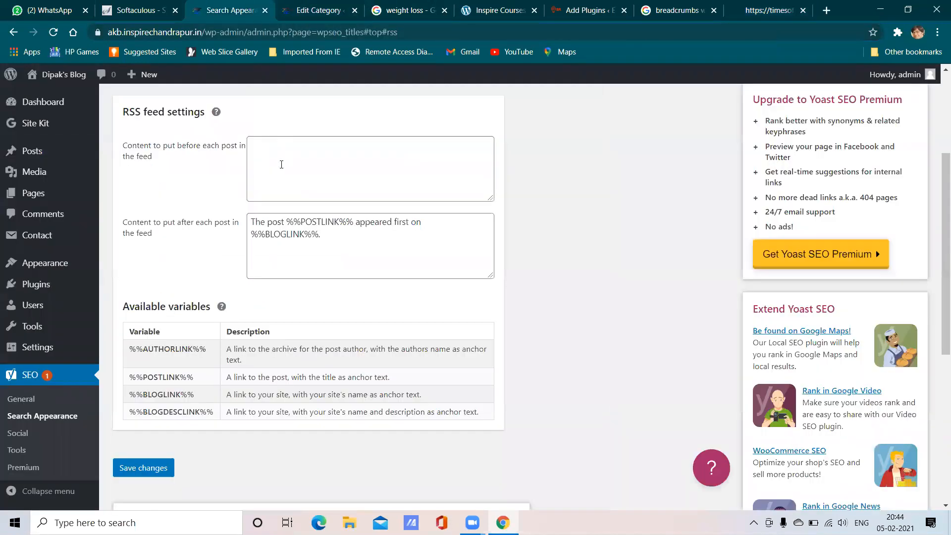
# - Copy the after-post feed content "The post %%POSTLINK%% appeared first on %%BLOGLINK%%." into the before-post content and save the changes
pyautogui.moveTo(328, 237); pyautogui.dragTo(230, 202)
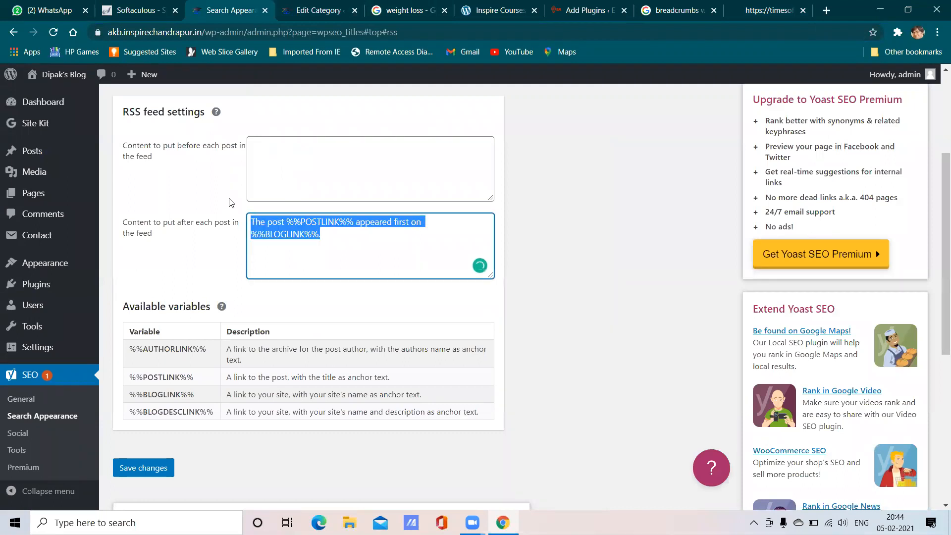
pyautogui.click(767, 7)
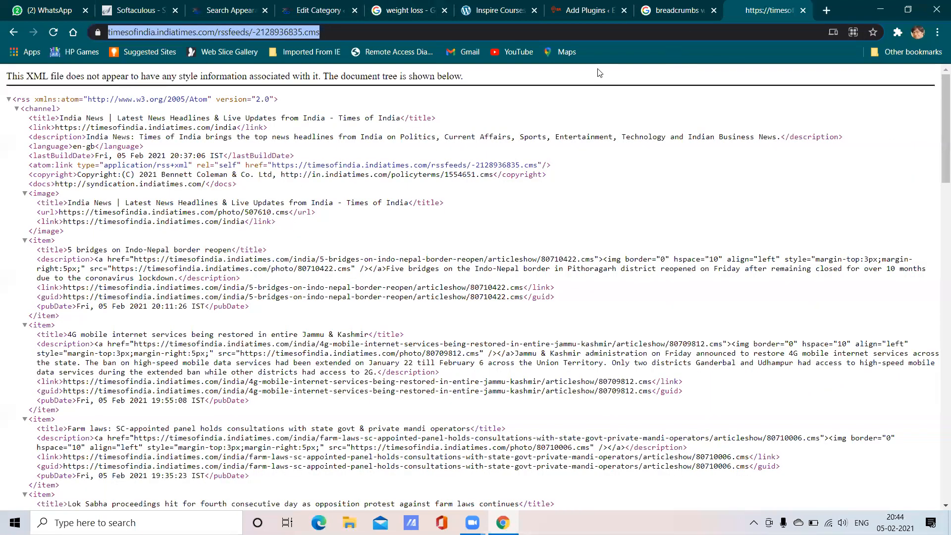
pyautogui.click(648, 6)
pyautogui.click(237, 5)
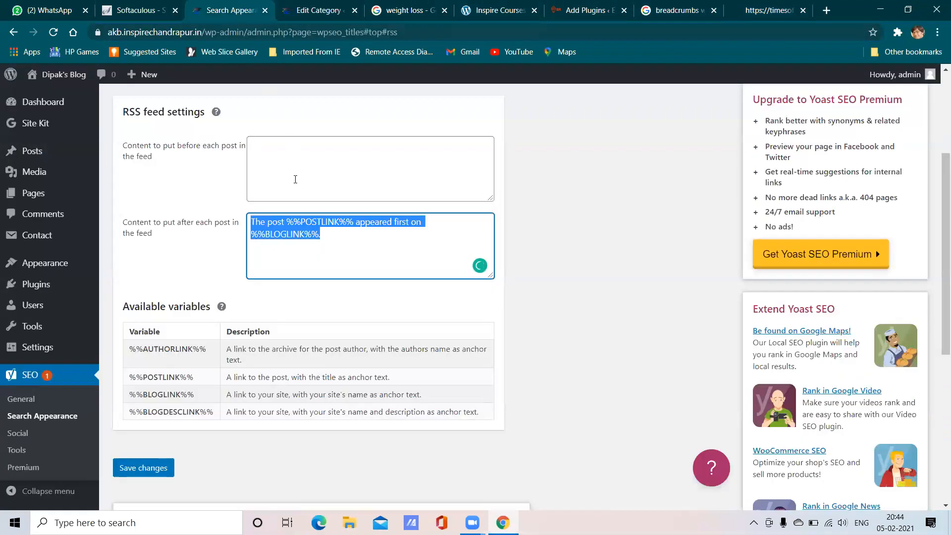
pyautogui.rightClick(297, 228)
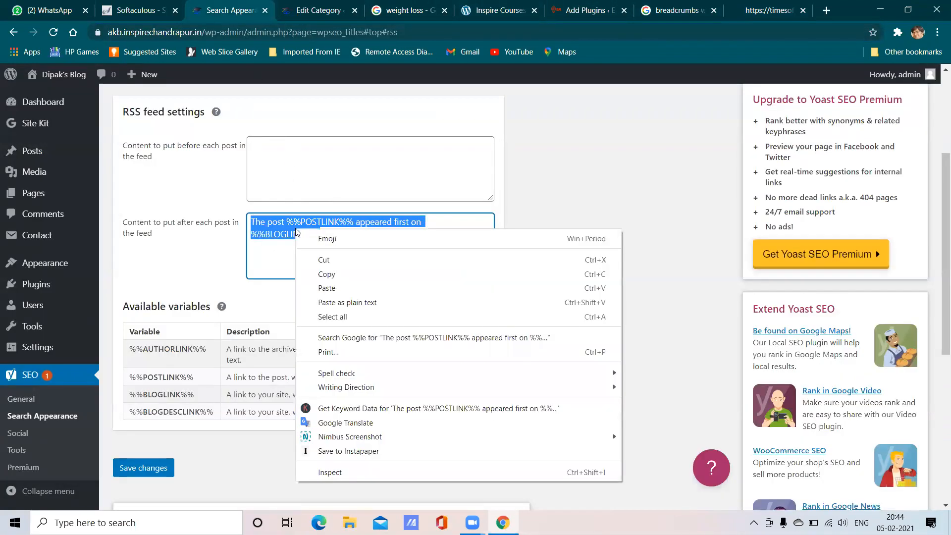
pyautogui.click(333, 274)
pyautogui.click(290, 162)
pyautogui.rightClick(290, 162)
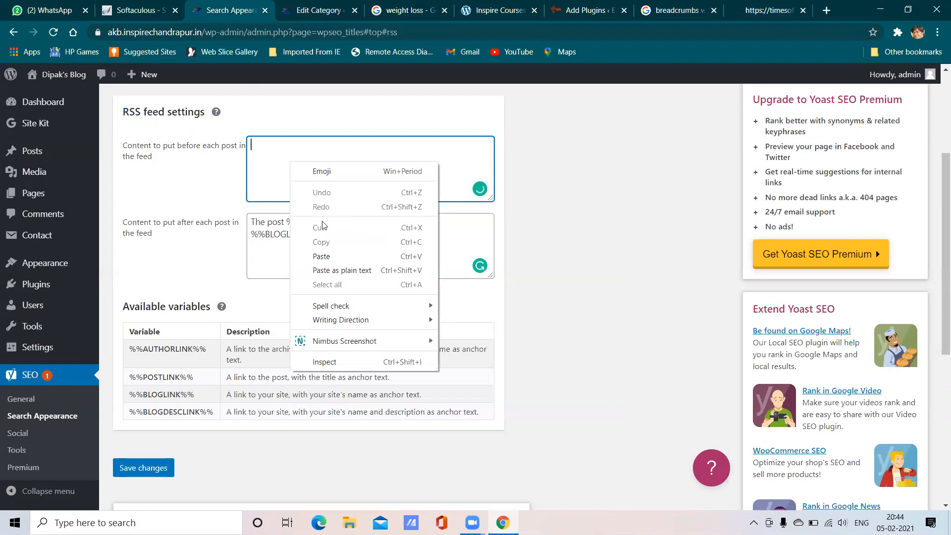
pyautogui.click(327, 253)
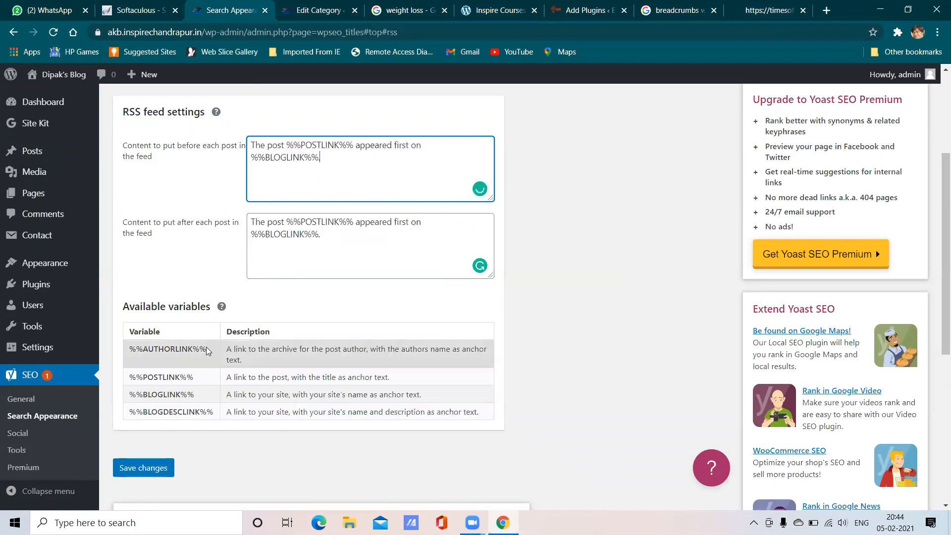
pyautogui.click(157, 467)
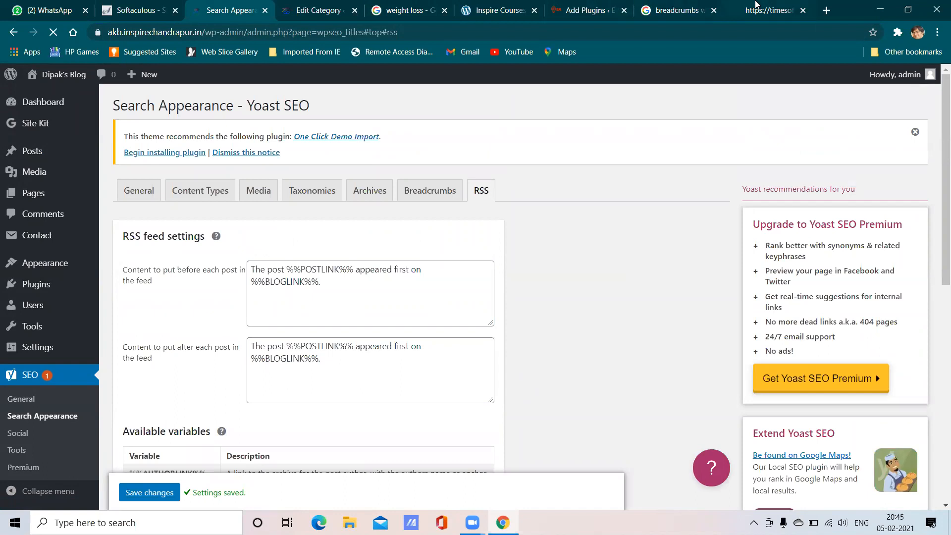
# - Go back to the Times of India feed list, open the World feed and select its URL
pyautogui.click(750, 7)
pyautogui.click(14, 32)
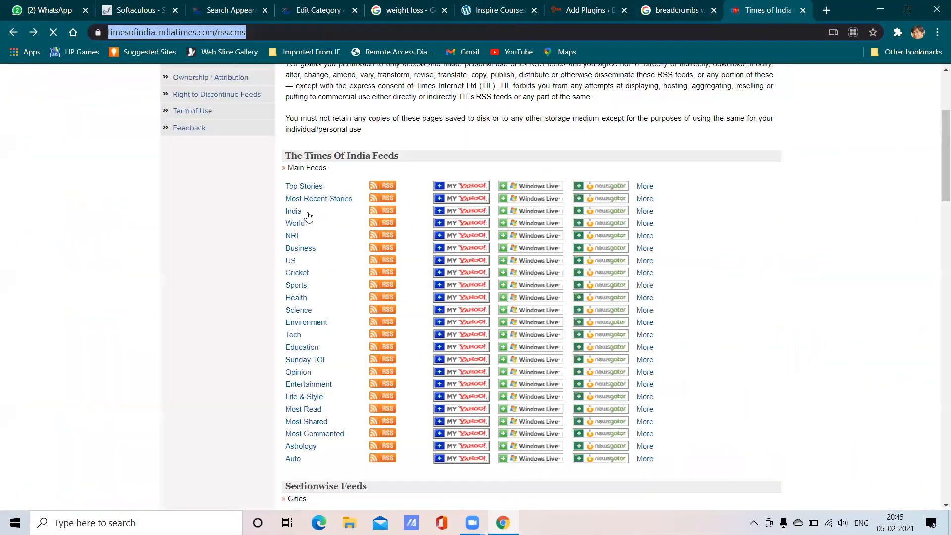
pyautogui.click(297, 209)
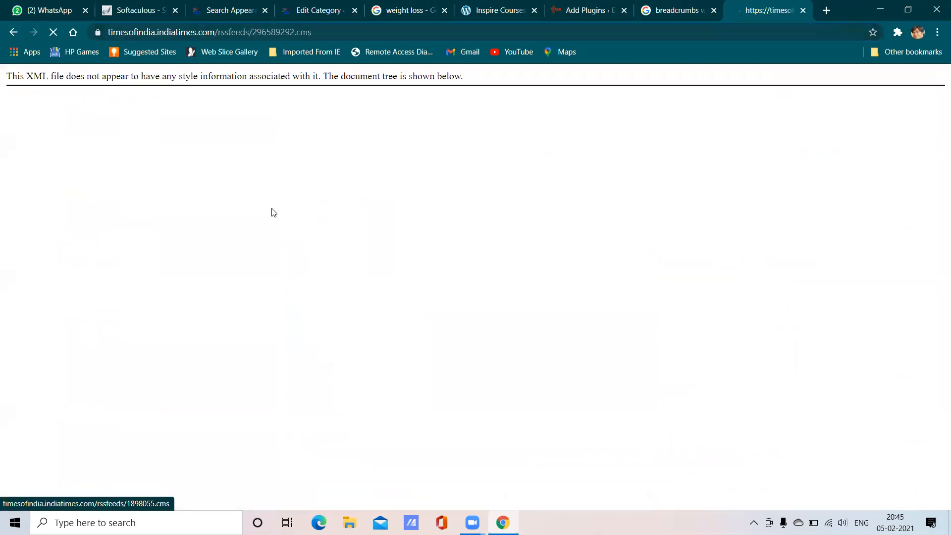
pyautogui.click(110, 39)
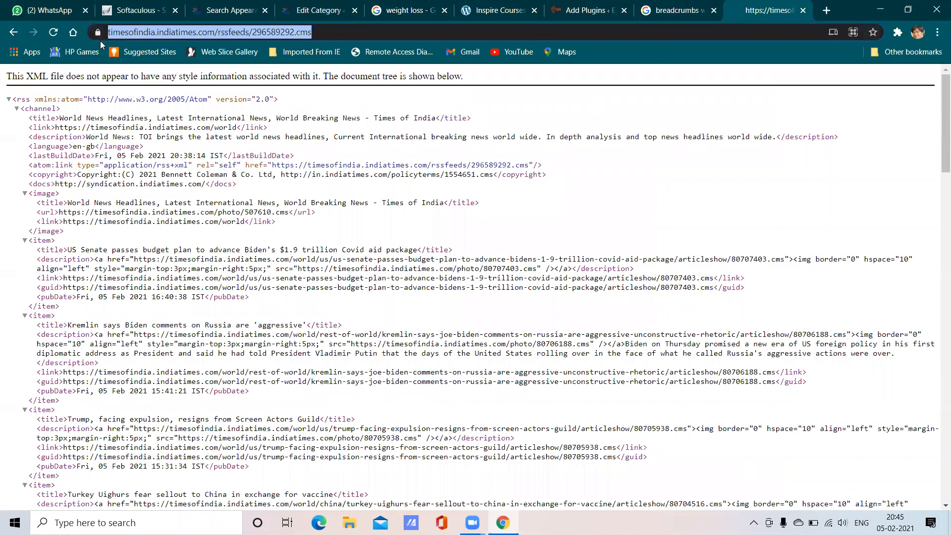
# - Return to the Search Appearance RSS settings, review the feed content and available variables, and save the changes again
pyautogui.click(294, 7)
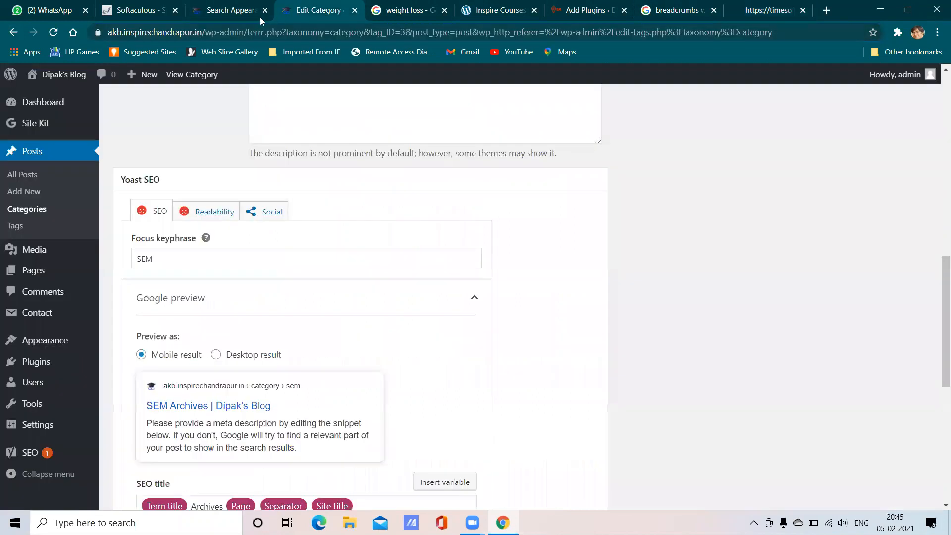
pyautogui.click(237, 7)
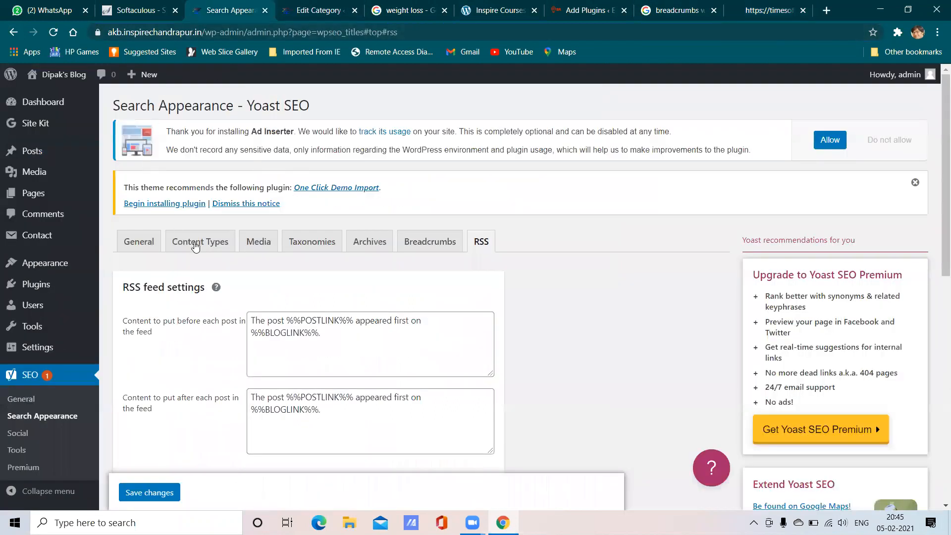
pyautogui.scroll(-3, 297, 298)
pyautogui.scroll(1, 297, 291)
pyautogui.scroll(-1, 328, 269)
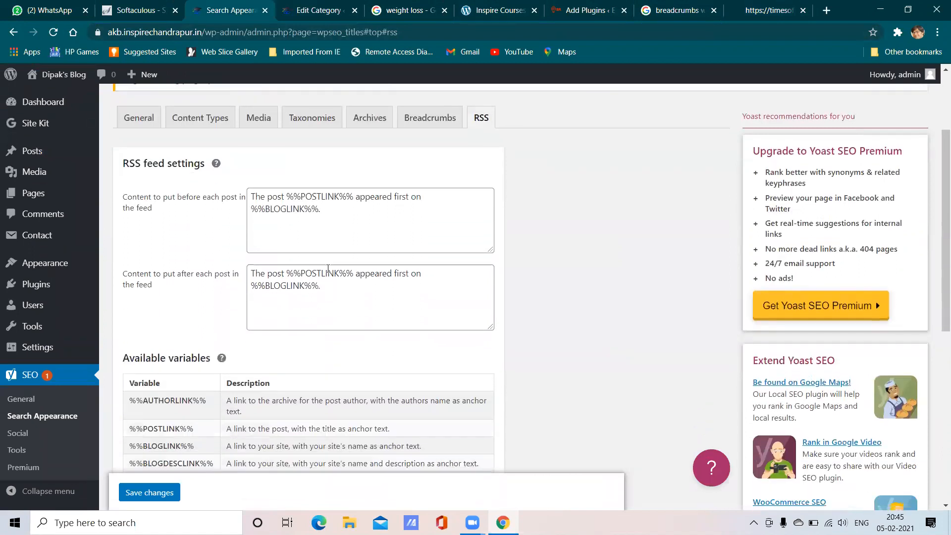
pyautogui.scroll(3, 552, 223)
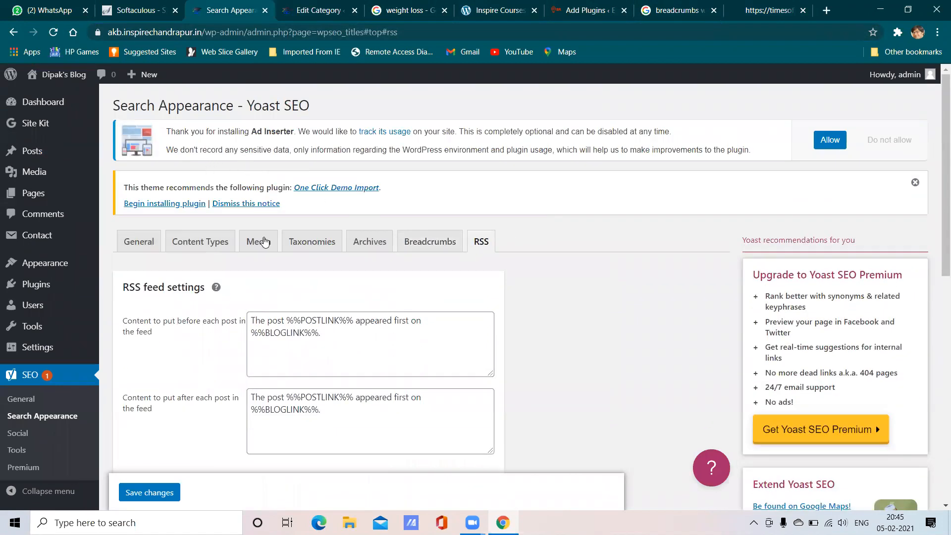
pyautogui.scroll(-5, 347, 347)
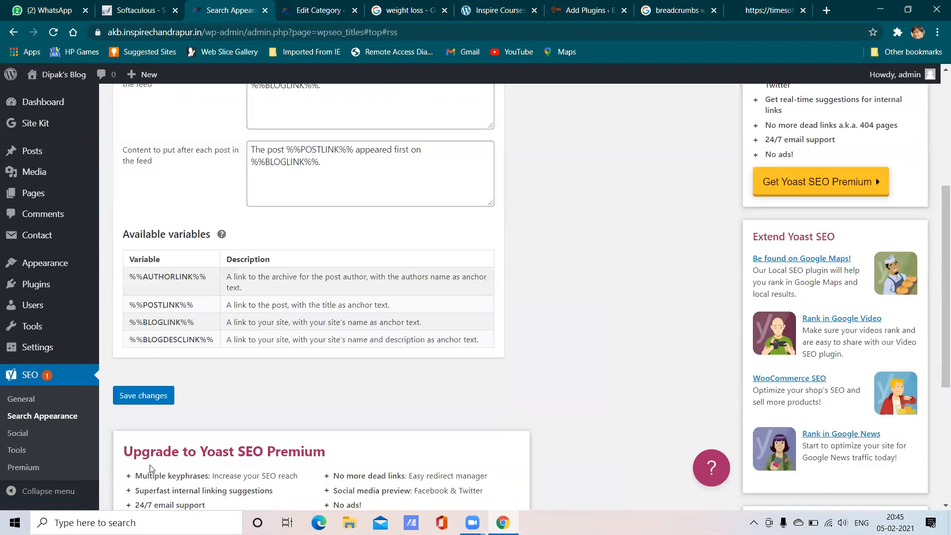
pyautogui.click(142, 396)
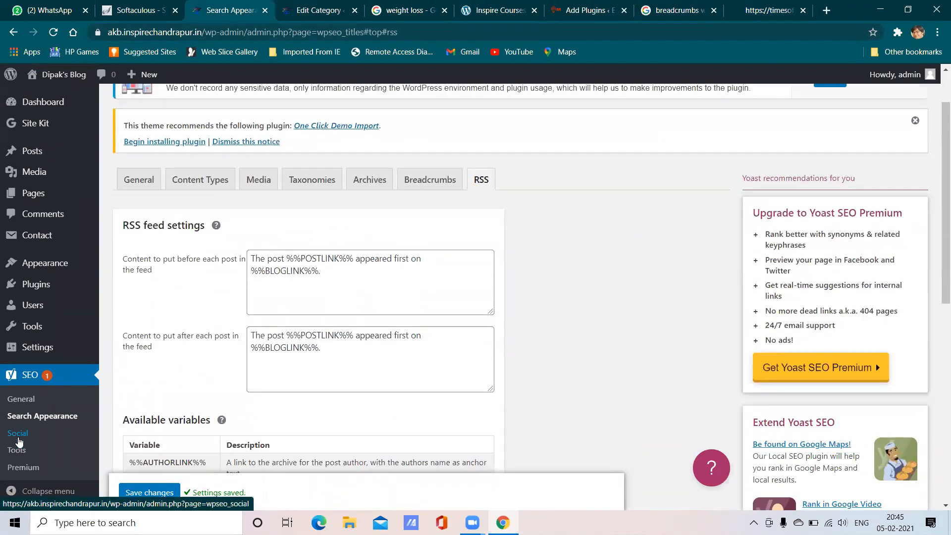
# - Open the Yoast SEO Social settings and look through the organization social profile fields
pyautogui.click(19, 435)
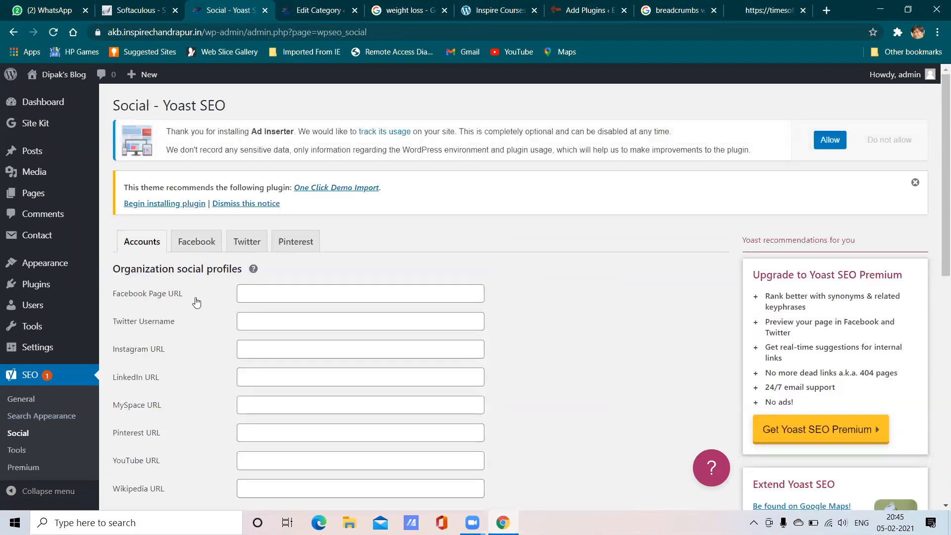
pyautogui.click(263, 296)
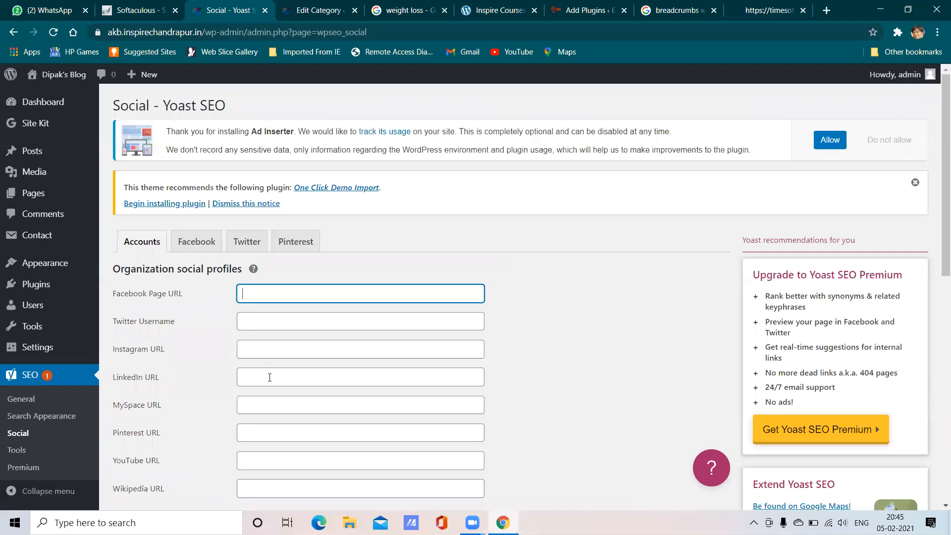
pyautogui.scroll(-2, 270, 379)
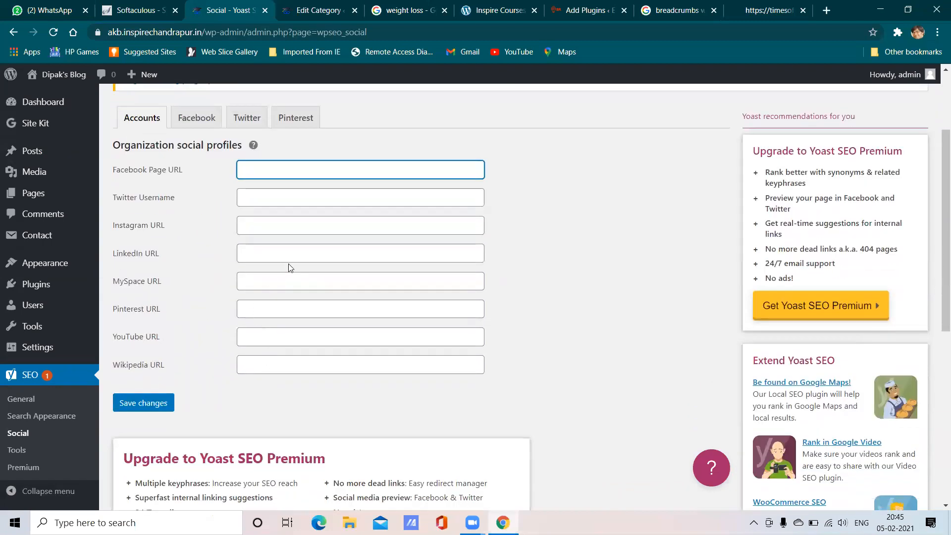
pyautogui.scroll(1, 261, 332)
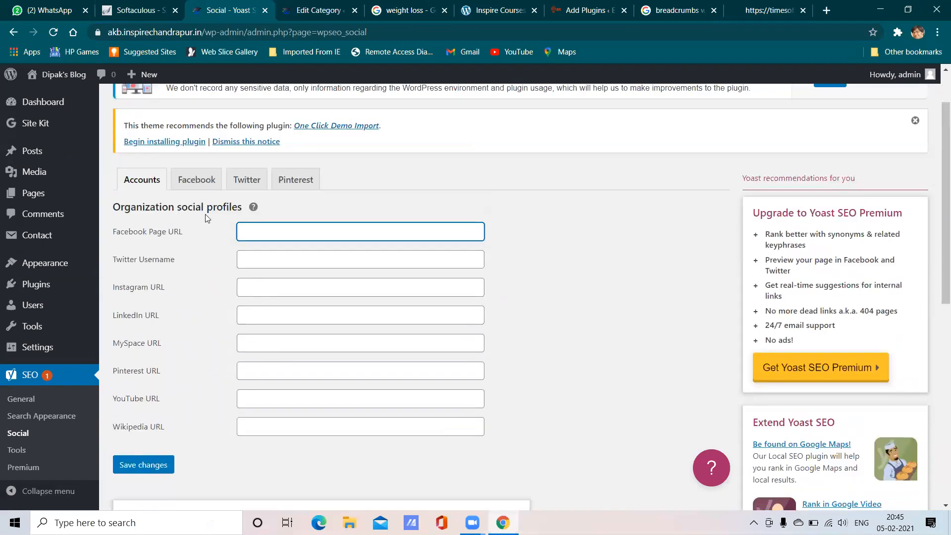
# - Open the Facebook social settings and look through the Open Graph, frontpage and default image options
pyautogui.click(197, 181)
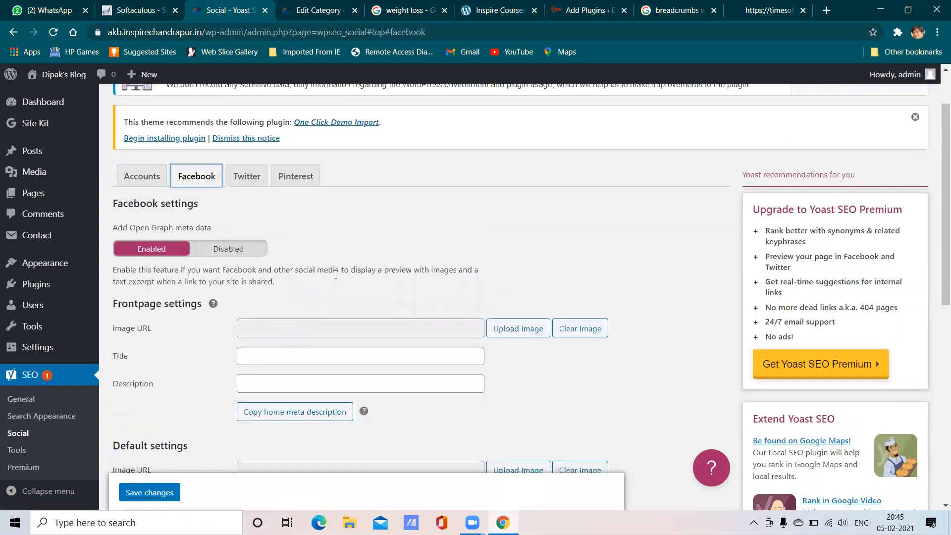
pyautogui.scroll(-1, 336, 274)
pyautogui.scroll(-1, 336, 274)
pyautogui.click(340, 208)
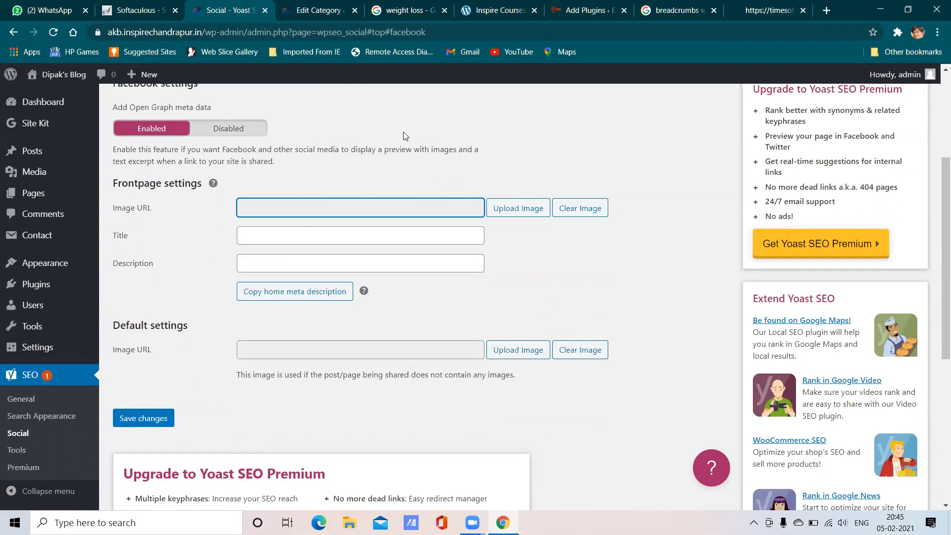
# - Open the Media Library in the category-editing browser tab and view the graduation-cap logo's attachment details
pyautogui.click(326, 5)
pyautogui.moveTo(45, 250)
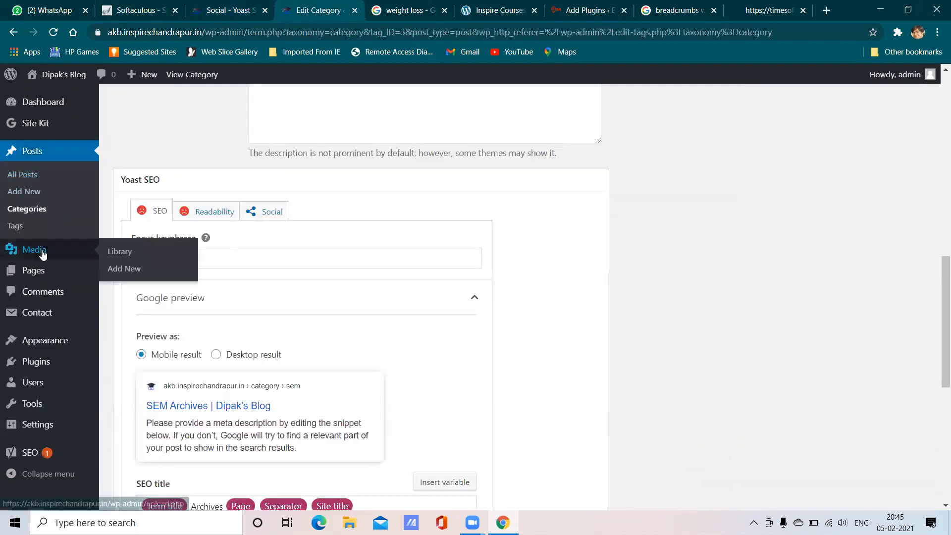
pyautogui.click(123, 254)
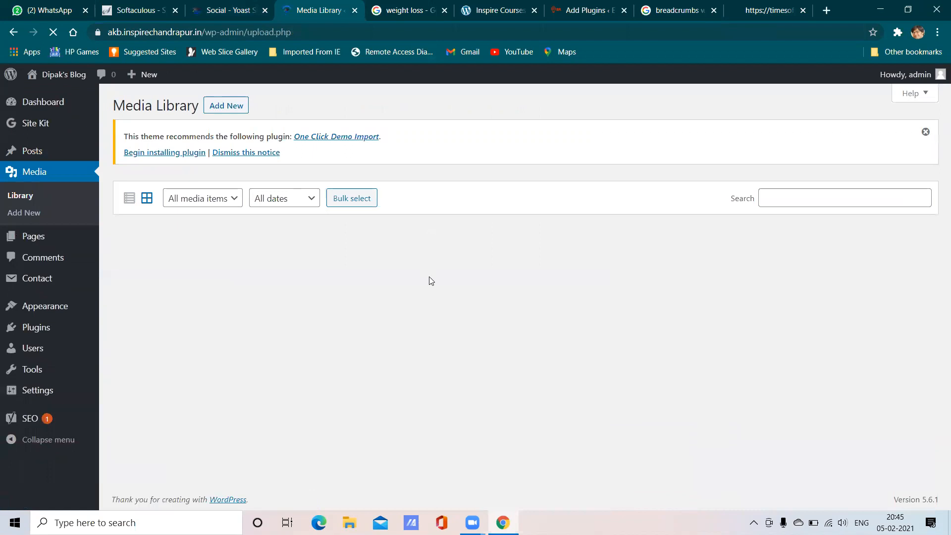
pyautogui.click(215, 7)
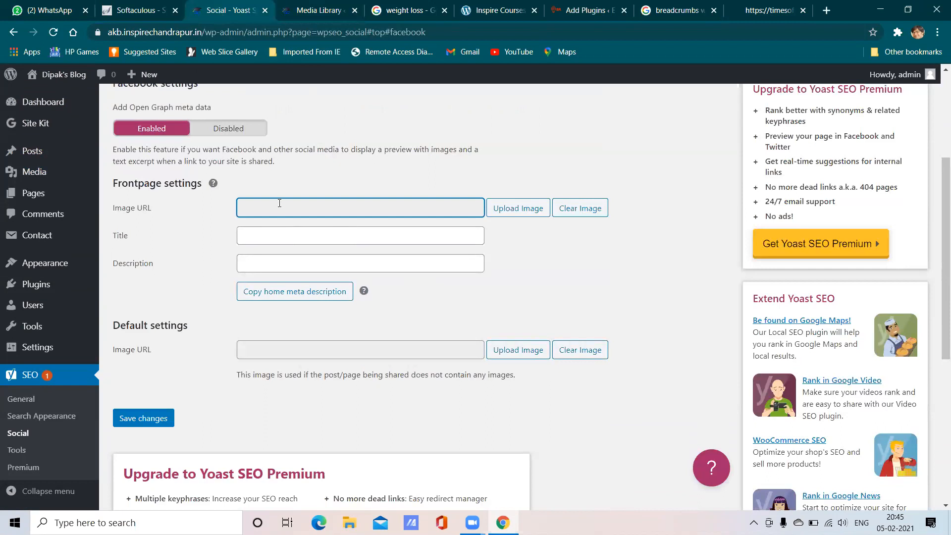
pyautogui.click(325, 7)
pyautogui.click(338, 429)
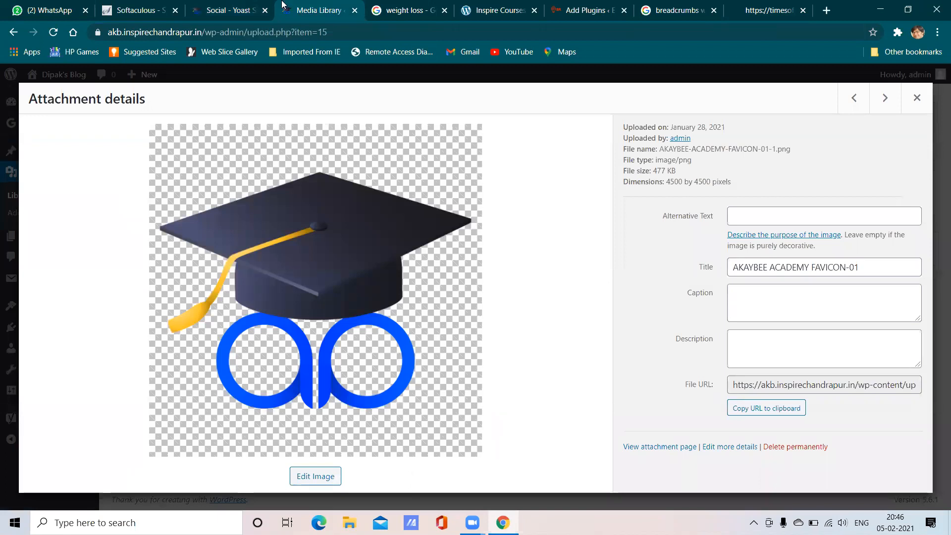
# - Set the Facebook frontpage image to the graduation-cap logo from the media library
pyautogui.click(229, 6)
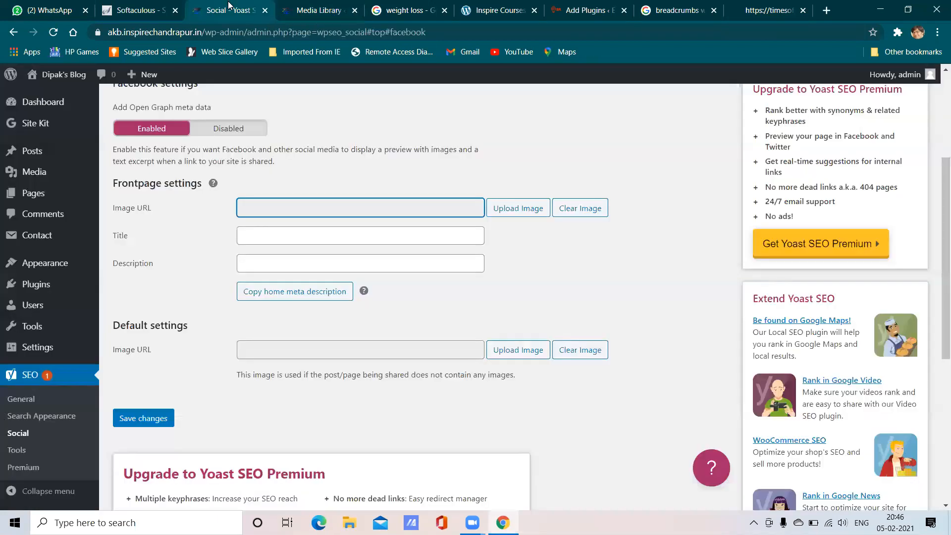
pyautogui.click(523, 207)
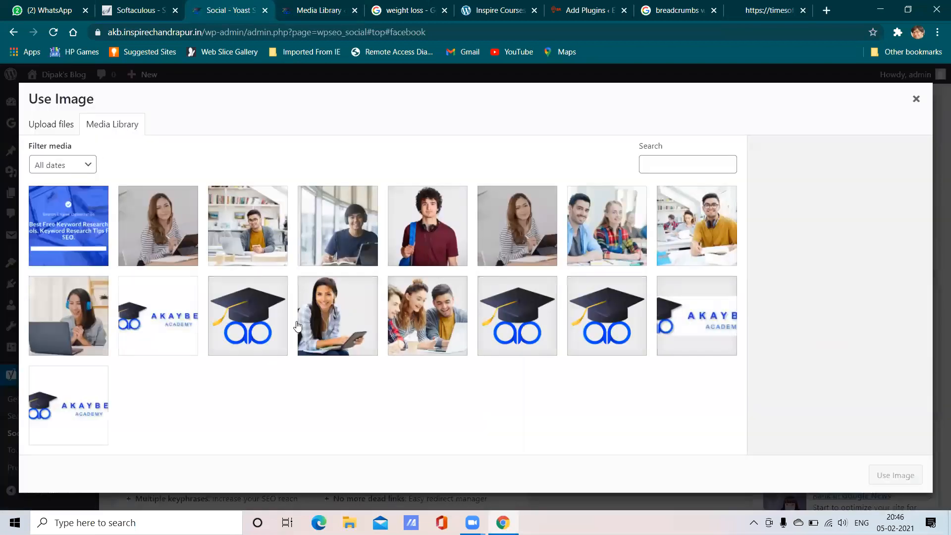
pyautogui.click(245, 324)
pyautogui.click(884, 477)
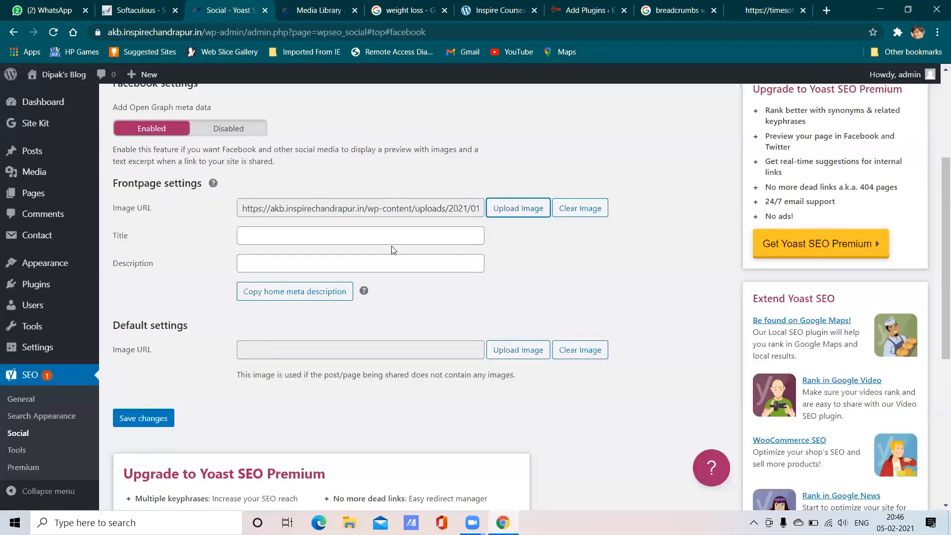
# - Set the Facebook frontpage title to "AKB MEDIA" and the description to "Digital Marketing Education"
pyautogui.click(317, 237)
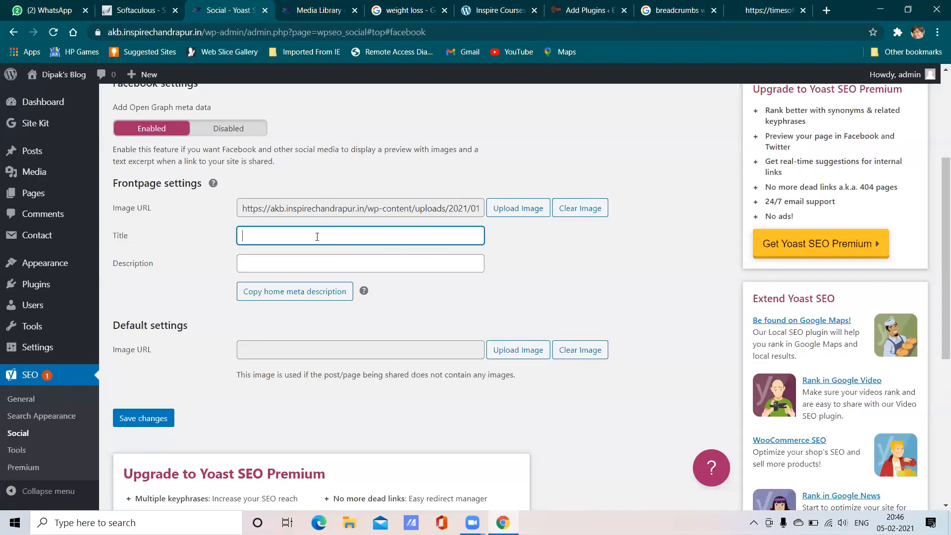
pyautogui.write('AKB MEDIA')
pyautogui.click(312, 259)
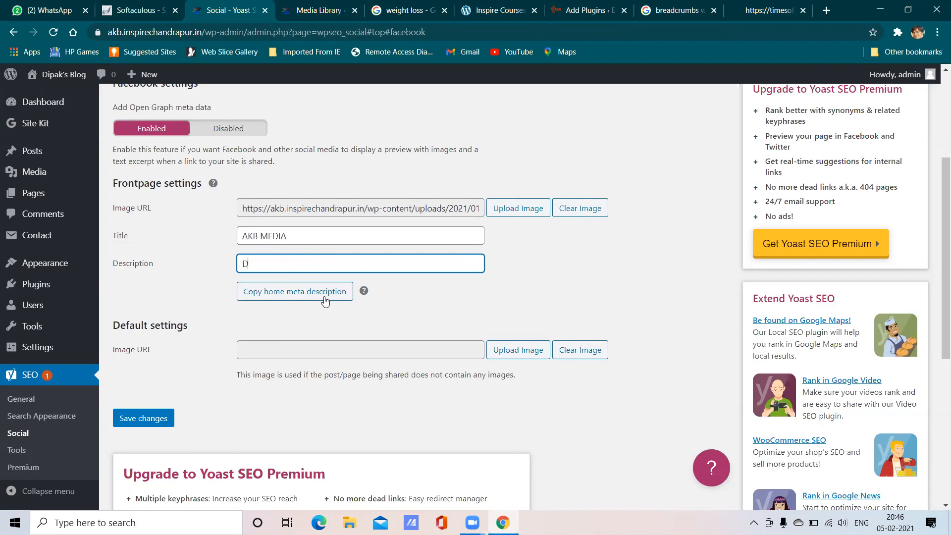
pyautogui.write('Digital MArketing Education')
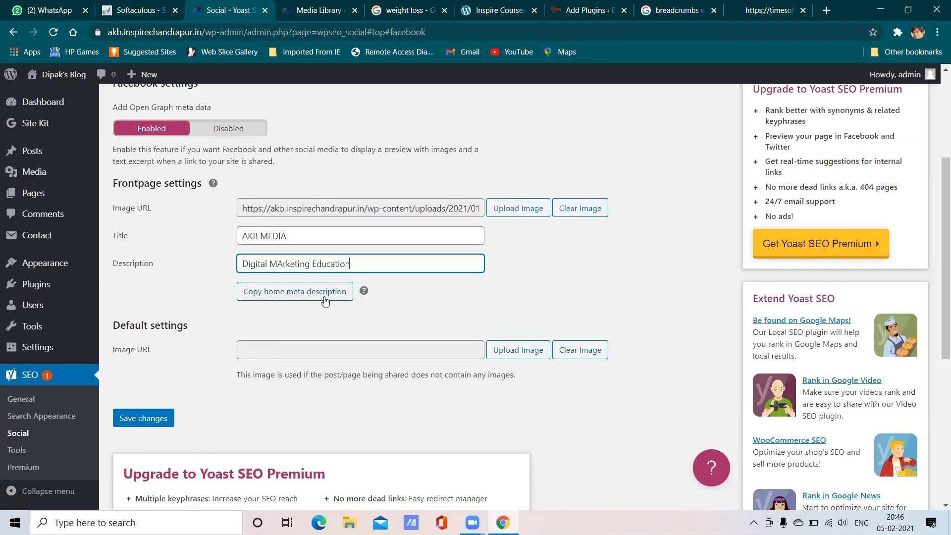
pyautogui.press('BackSpace')
pyautogui.write('a')
# - Copy the graduation-cap logo's file URL from the Media Library and try to paste it as the Facebook default image URL
pyautogui.click(337, 6)
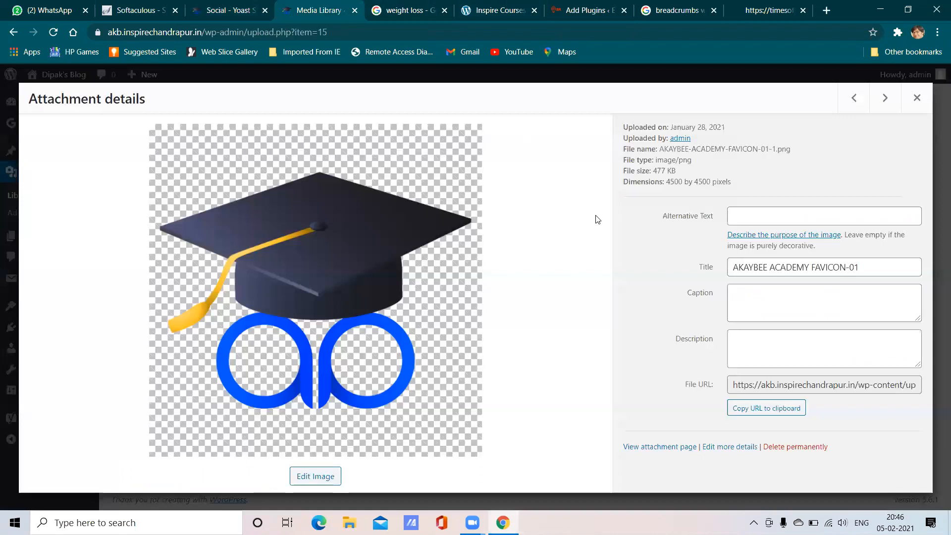
pyautogui.click(787, 408)
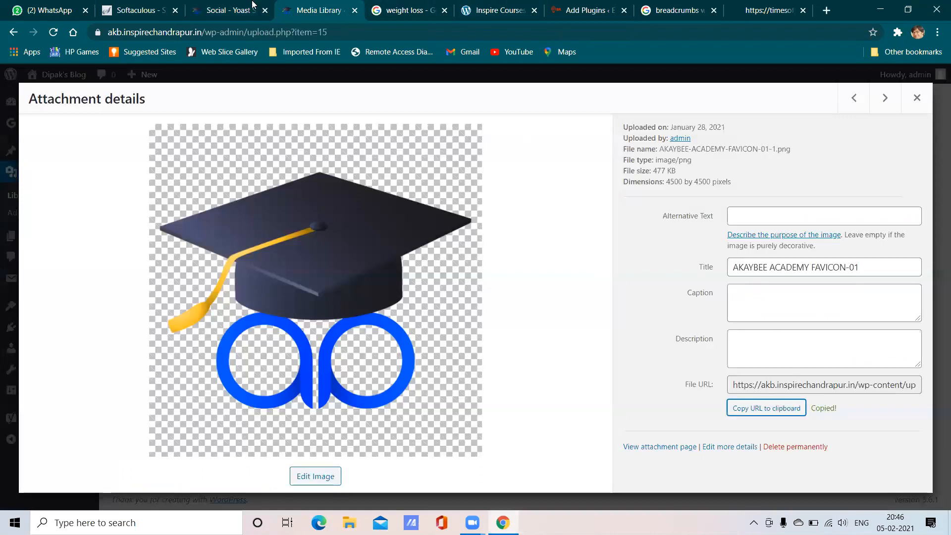
pyautogui.click(216, 6)
pyautogui.click(263, 349)
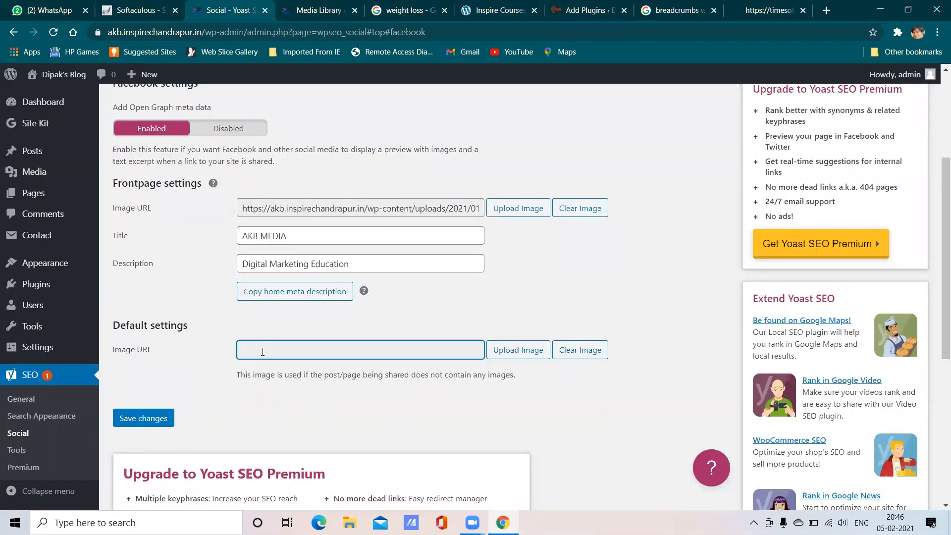
pyautogui.rightClick(263, 350)
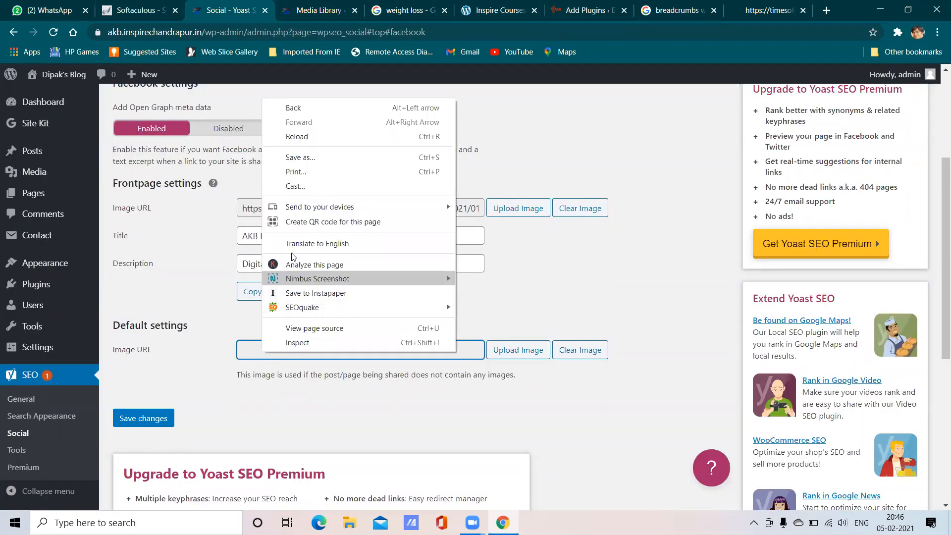
pyautogui.click(252, 351)
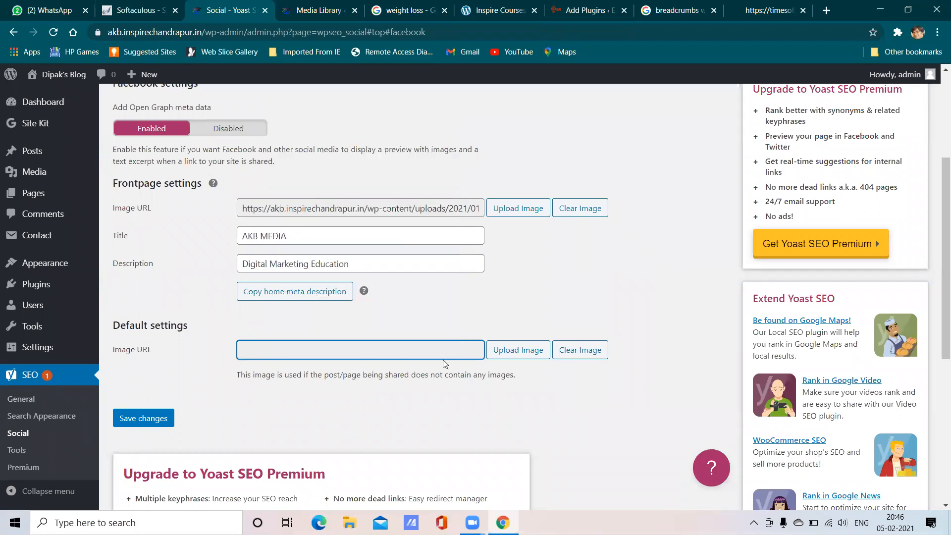
pyautogui.rightClick(347, 347)
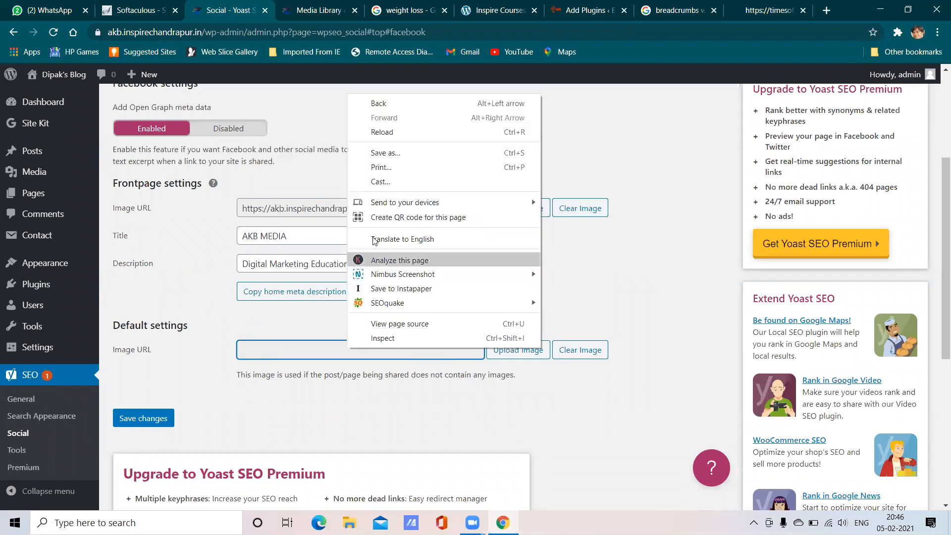
pyautogui.click(300, 353)
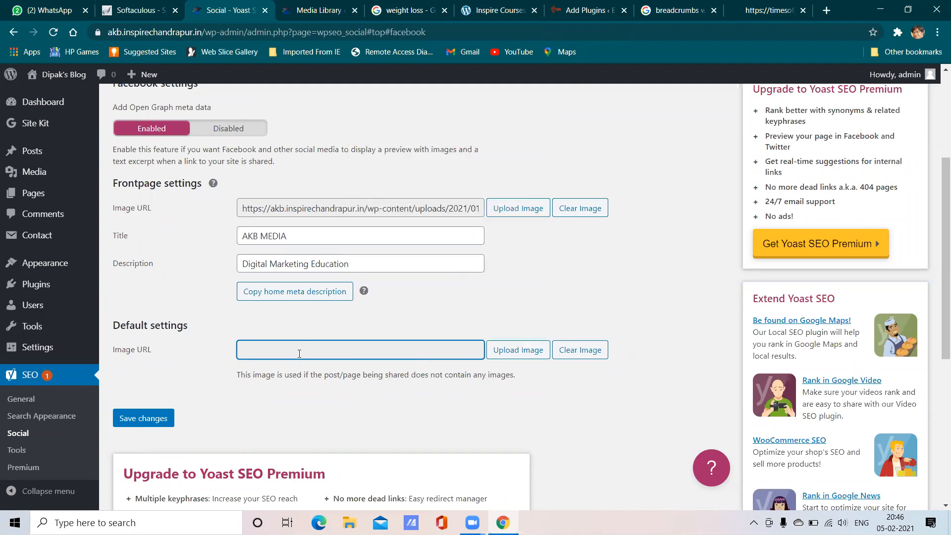
# - Set the Facebook default image to the graduation-cap logo from the media library and save the changes
pyautogui.click(518, 350)
pyautogui.click(273, 323)
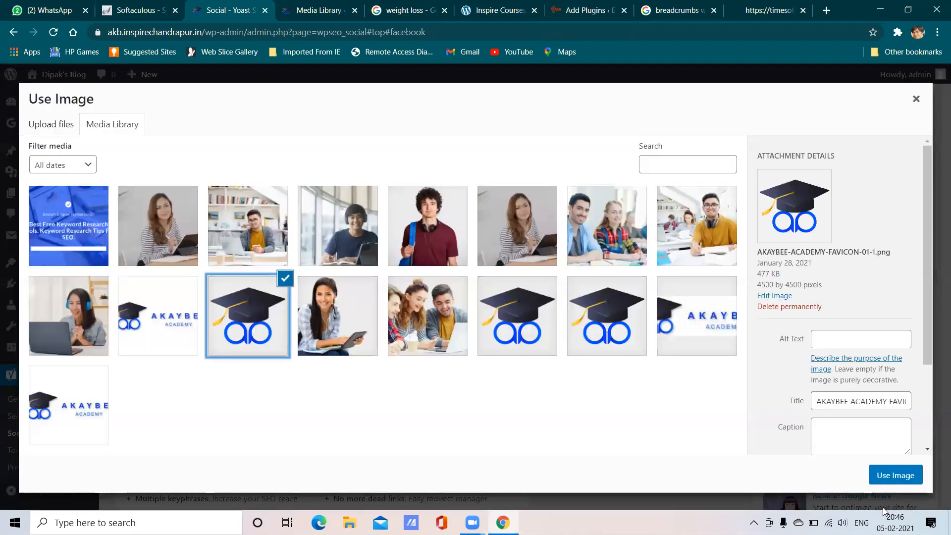
pyautogui.click(896, 475)
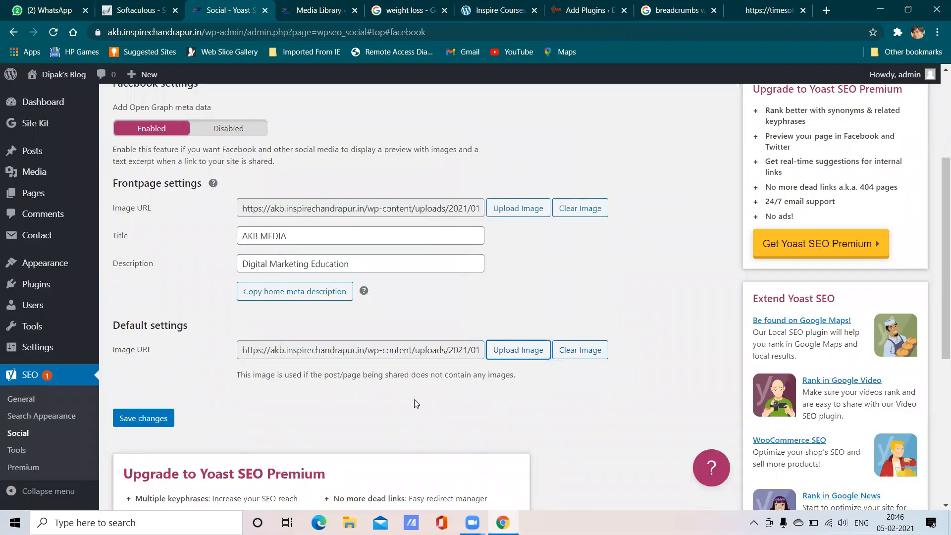
pyautogui.click(152, 421)
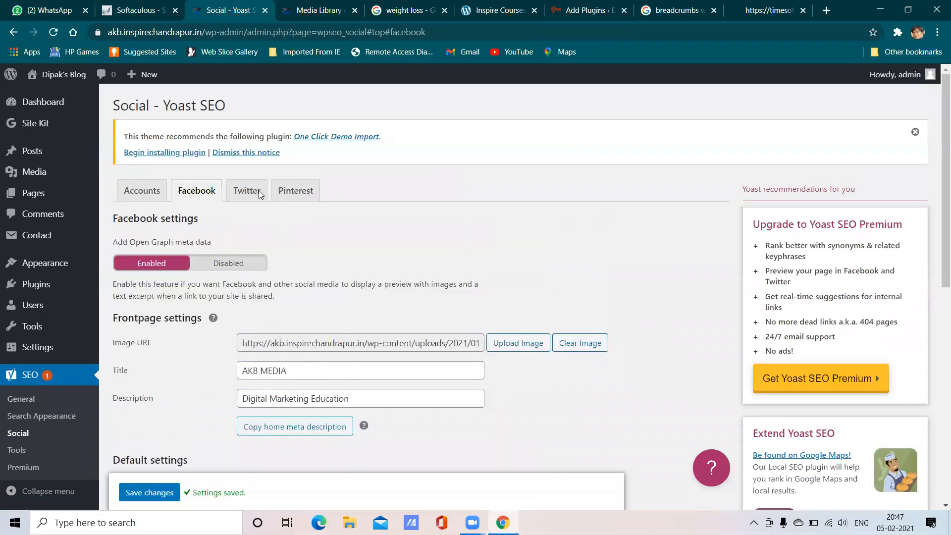
# - Open the Twitter social settings and look through the card meta data option and the default card types
pyautogui.click(253, 196)
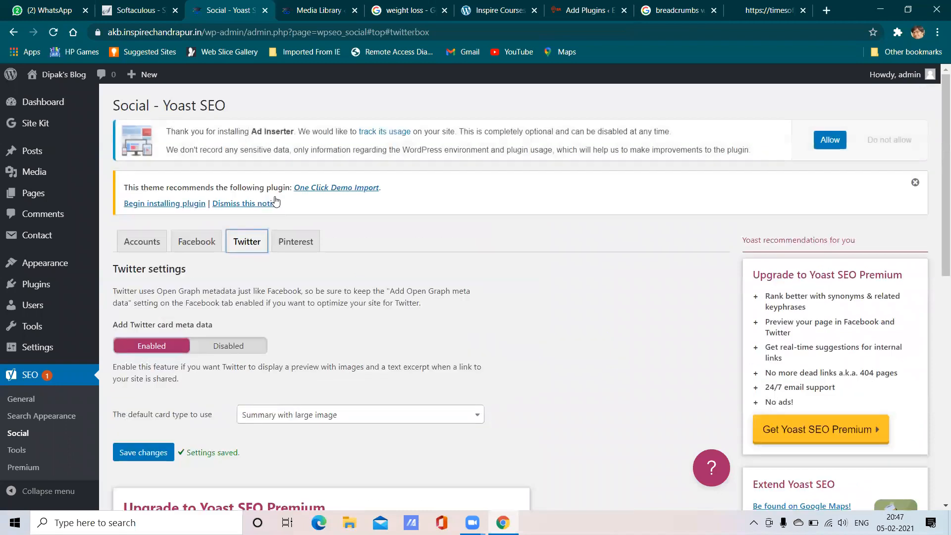
pyautogui.click(294, 248)
pyautogui.click(245, 247)
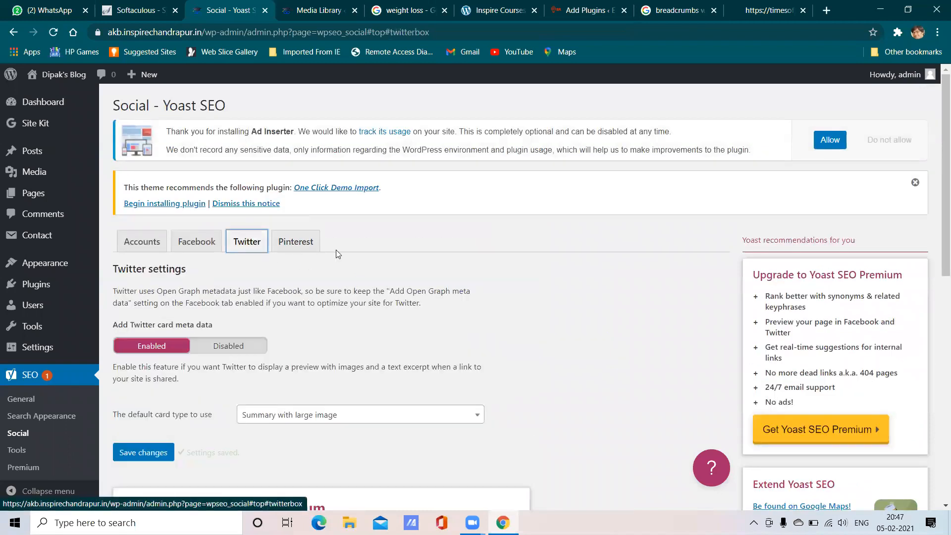
pyautogui.scroll(-2, 336, 250)
pyautogui.click(354, 291)
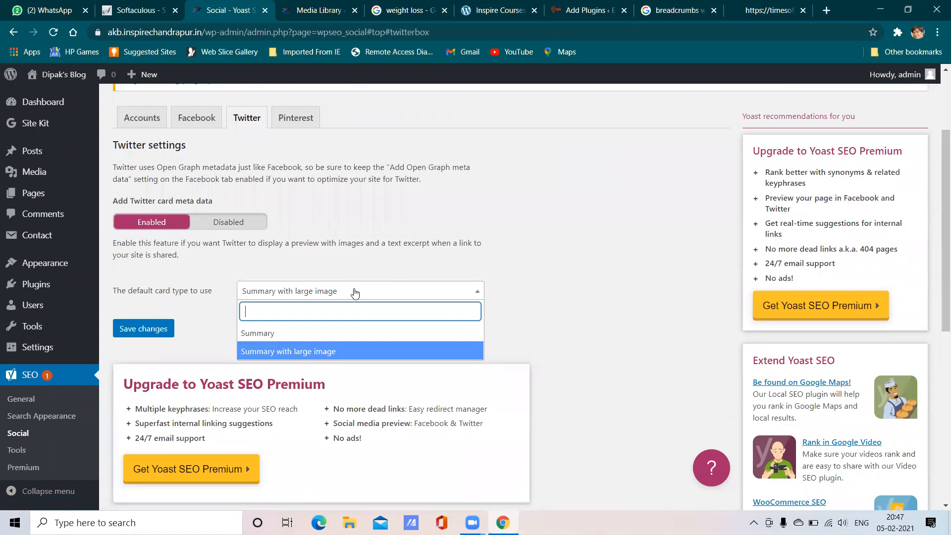
pyautogui.click(371, 216)
pyautogui.scroll(-5, 226, 300)
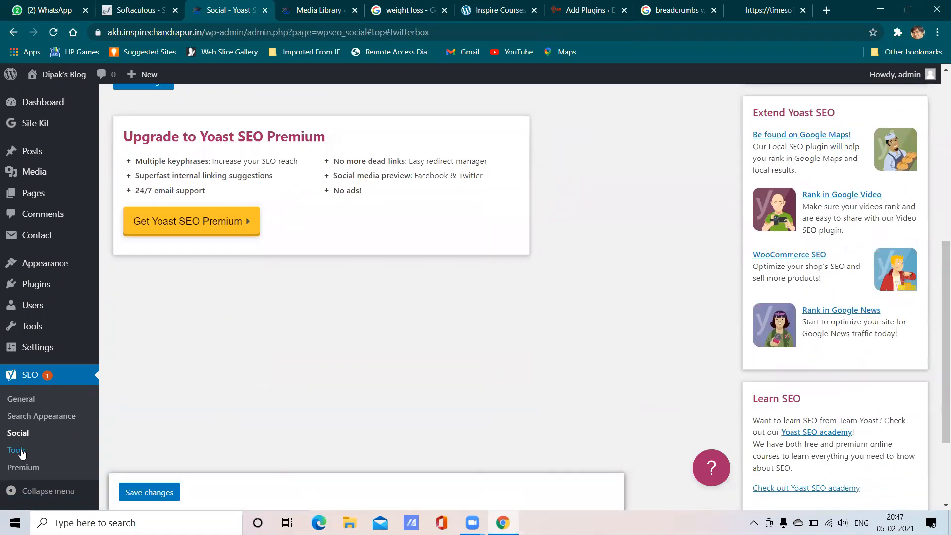
# - Open the Import and Export tool in Yoast SEO Tools and look at its import and export settings pages
pyautogui.click(20, 450)
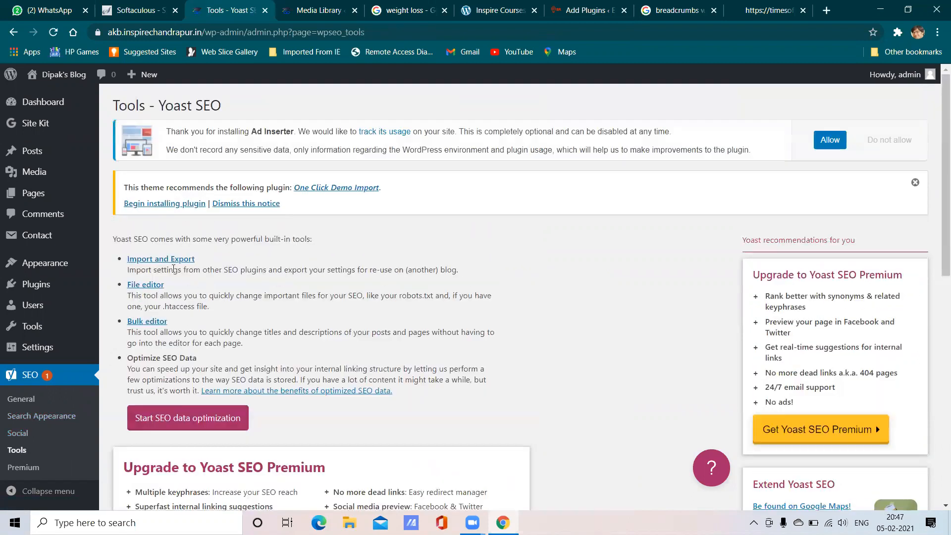
pyautogui.click(168, 259)
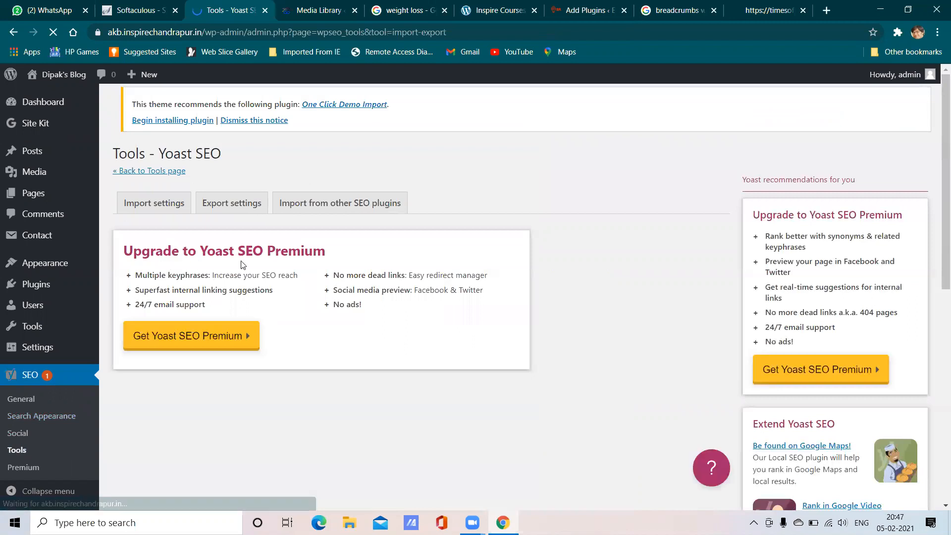
pyautogui.scroll(-2, 377, 278)
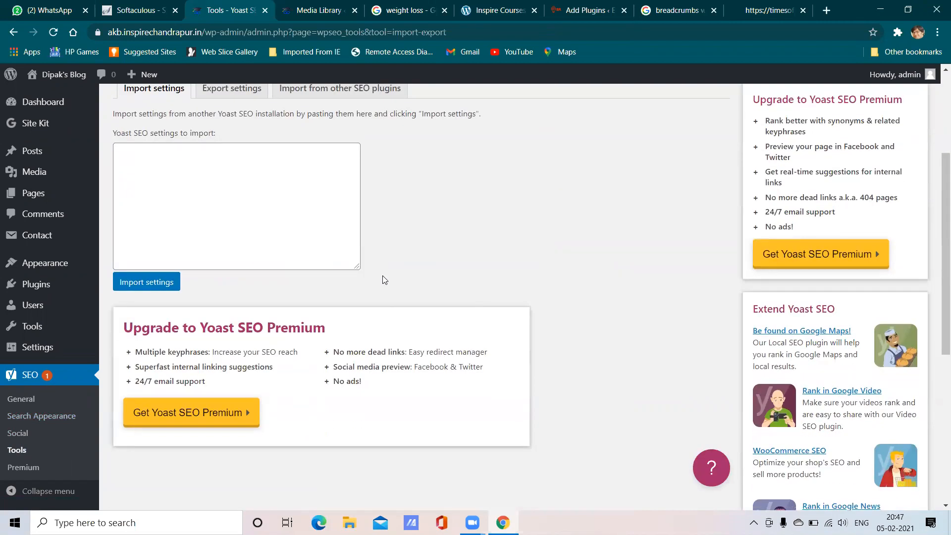
pyautogui.click(267, 277)
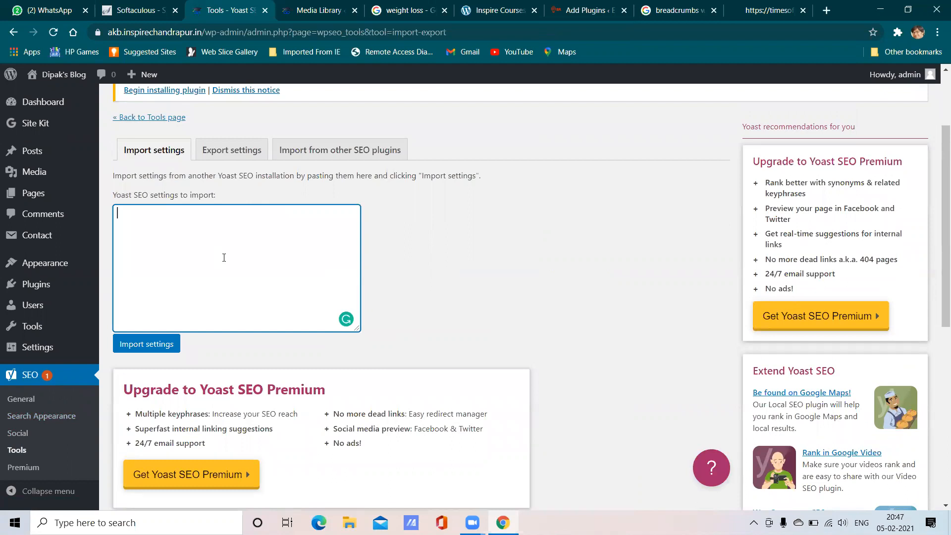
pyautogui.click(237, 151)
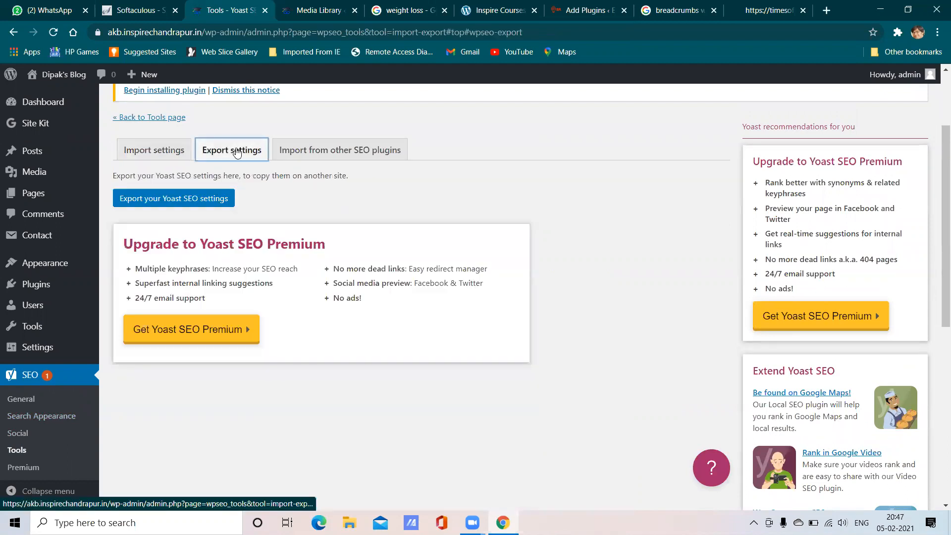
pyautogui.click(176, 156)
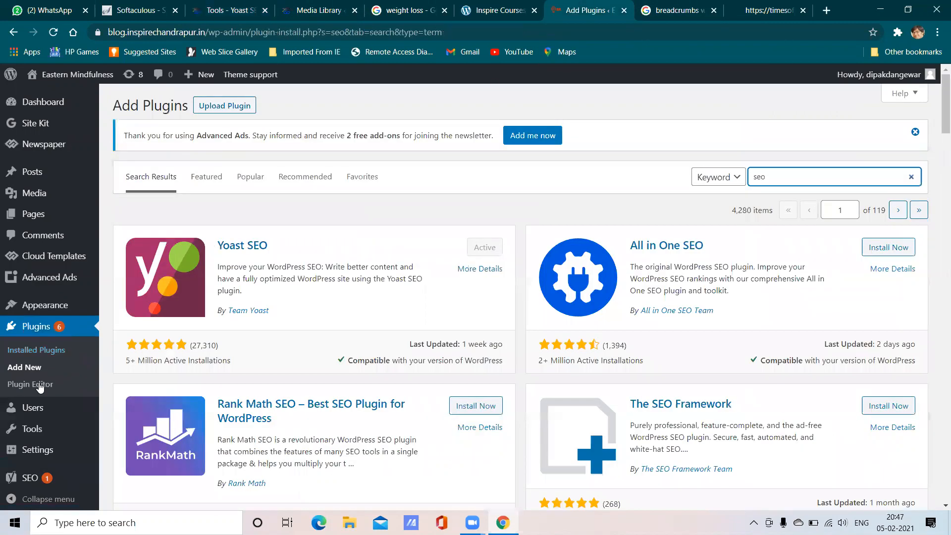
# - Open Yoast SEO's Import and Export tool on the Eastern Mindfulness blog, and return to the first blog's import page
pyautogui.moveTo(47, 475)
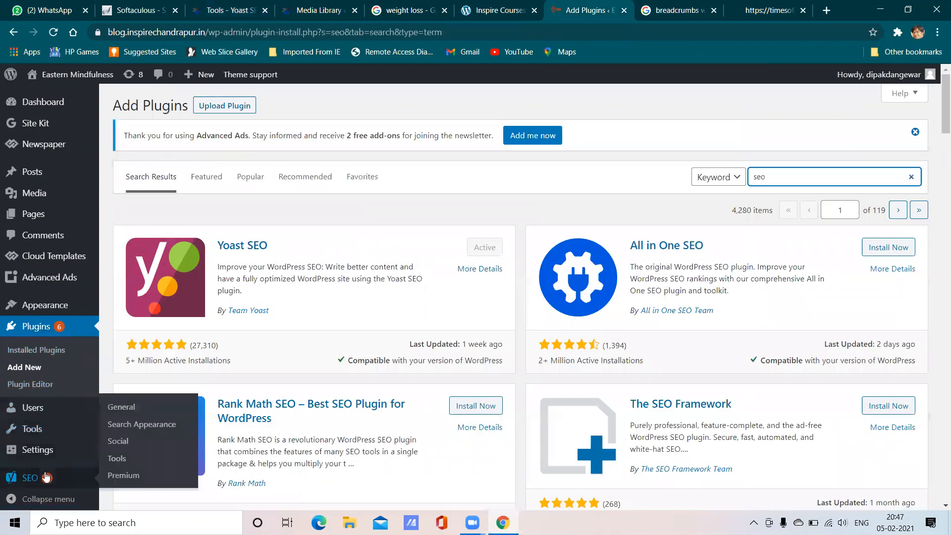
pyautogui.click(118, 463)
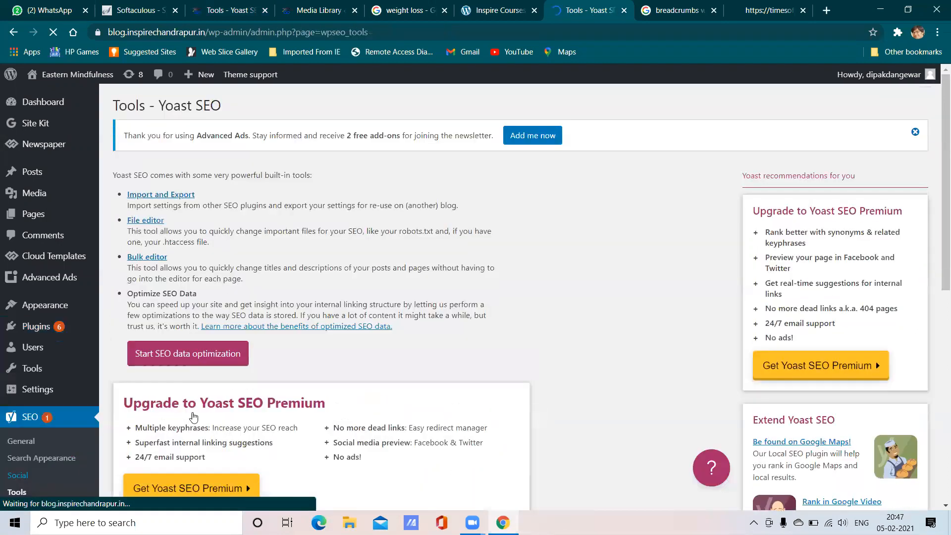
pyautogui.click(174, 199)
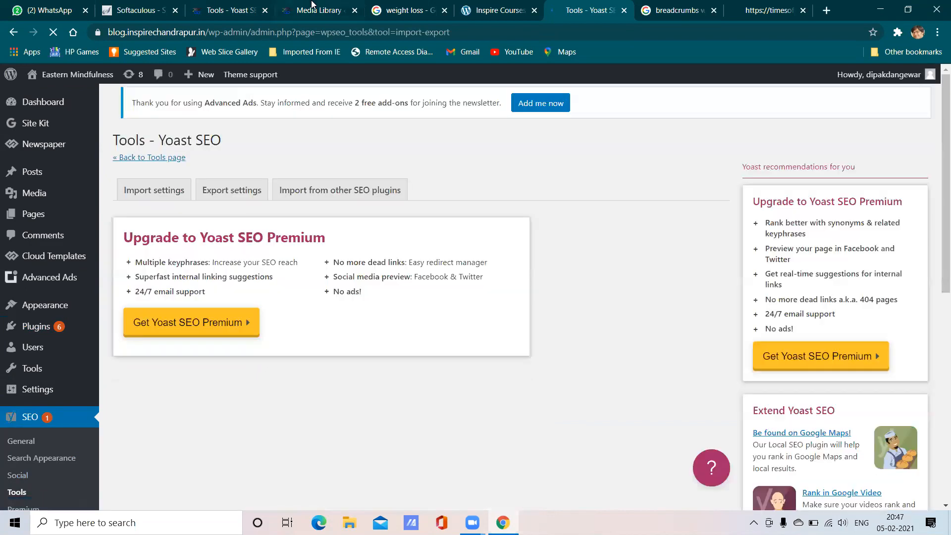
pyautogui.click(313, 4)
pyautogui.click(226, 6)
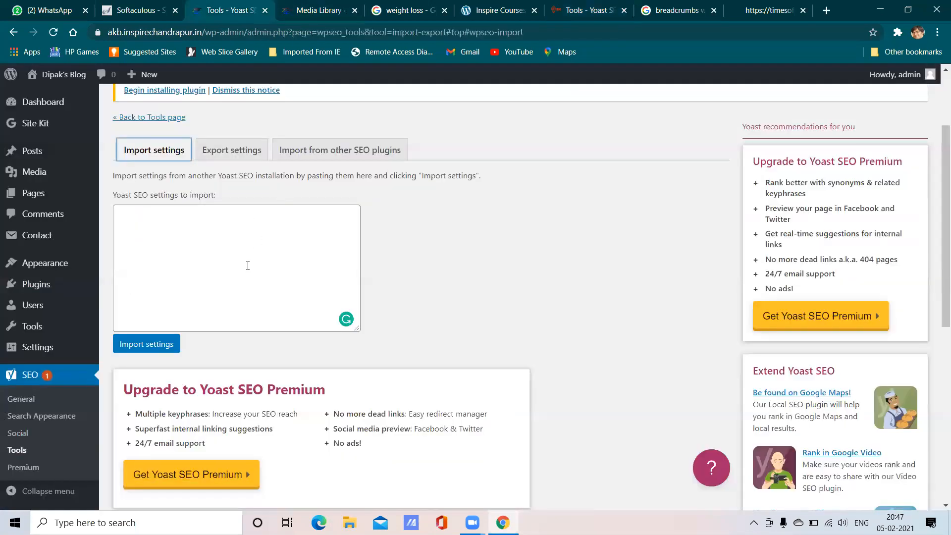
# - Close the browser tabs with the breadcrumbs image search and the Times of India RSS feed
pyautogui.click(672, 19)
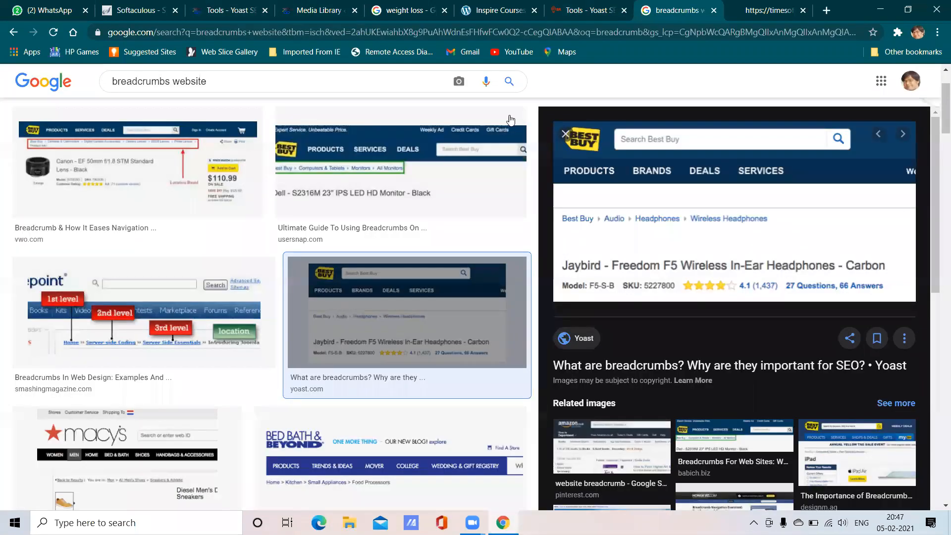
pyautogui.click(714, 11)
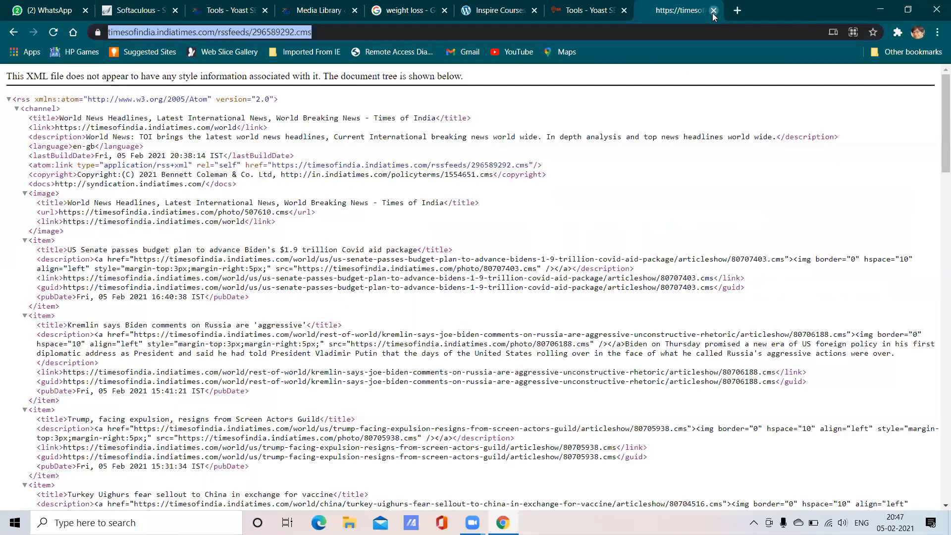
pyautogui.click(712, 12)
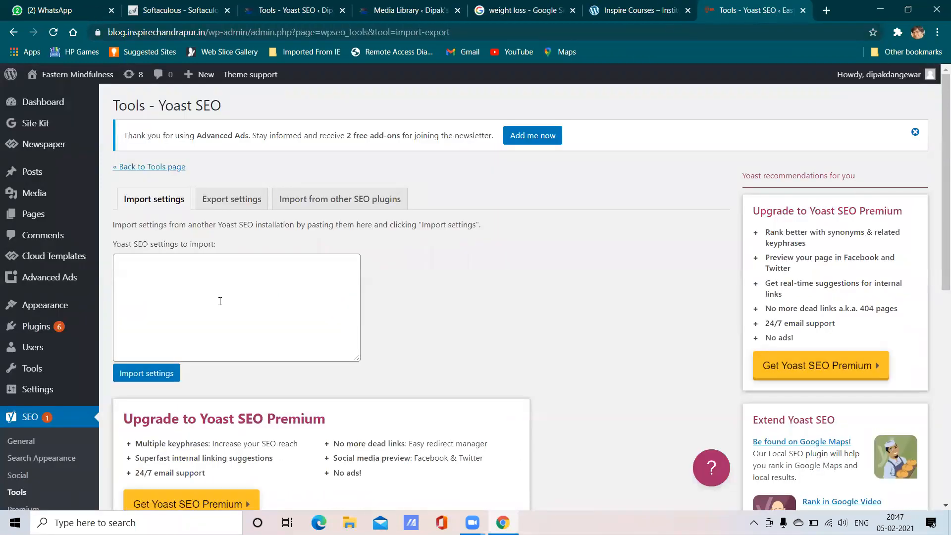
# - Export the Eastern Mindfulness blog's Yoast SEO settings and read through the generated settings text down to the social section
pyautogui.click(229, 200)
pyautogui.click(153, 200)
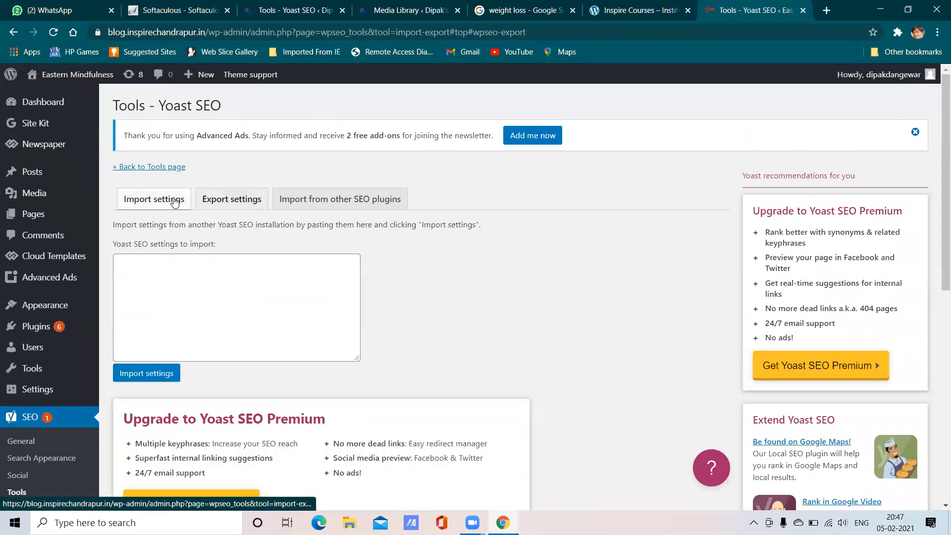
pyautogui.click(218, 200)
pyautogui.click(180, 200)
pyautogui.click(218, 201)
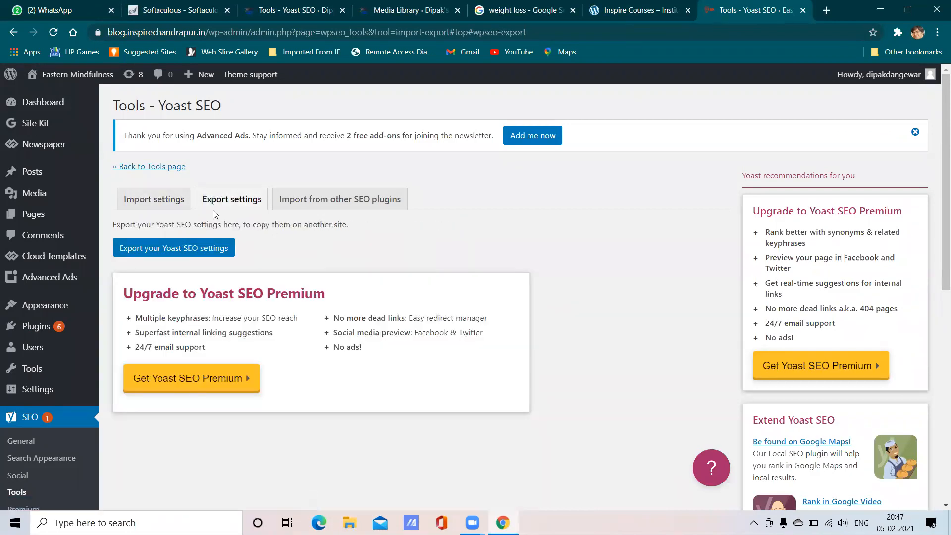
pyautogui.click(207, 248)
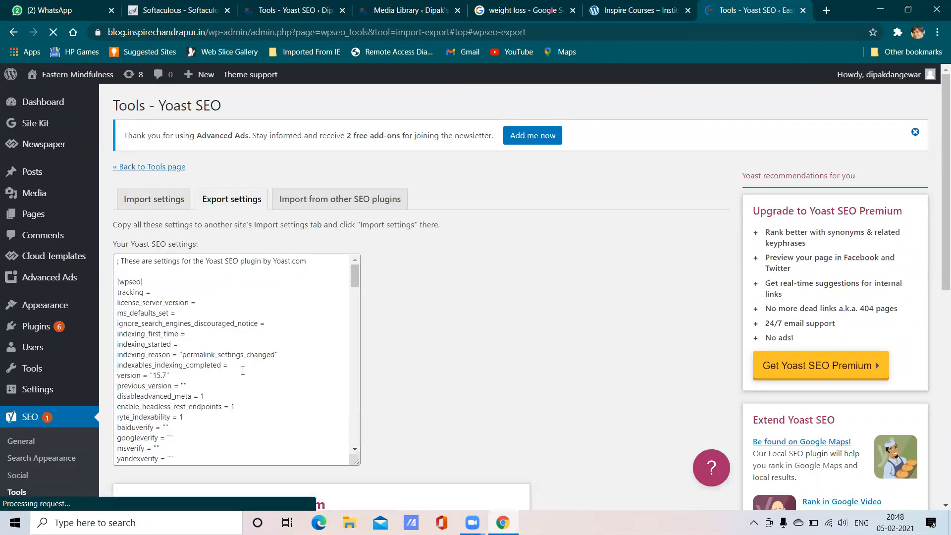
pyautogui.scroll(-15, 217, 420)
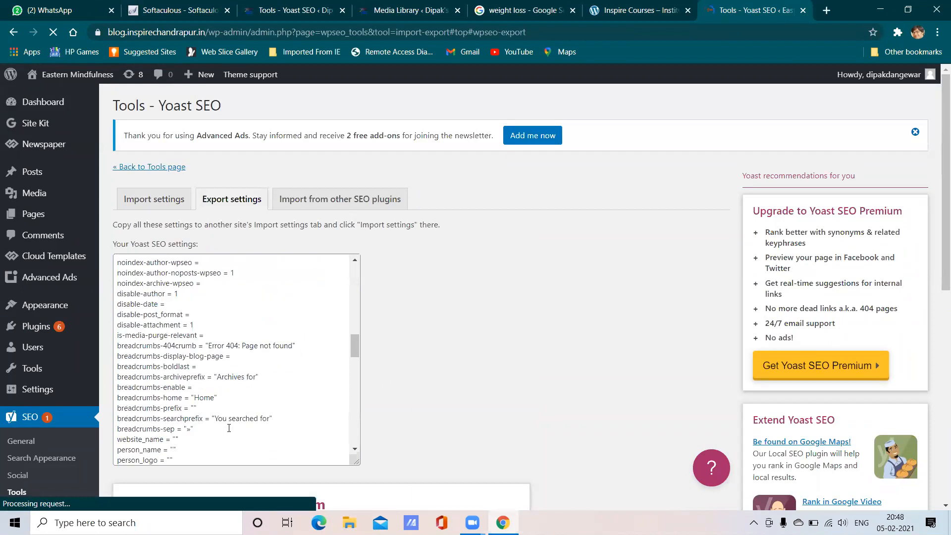
pyautogui.scroll(-15, 253, 440)
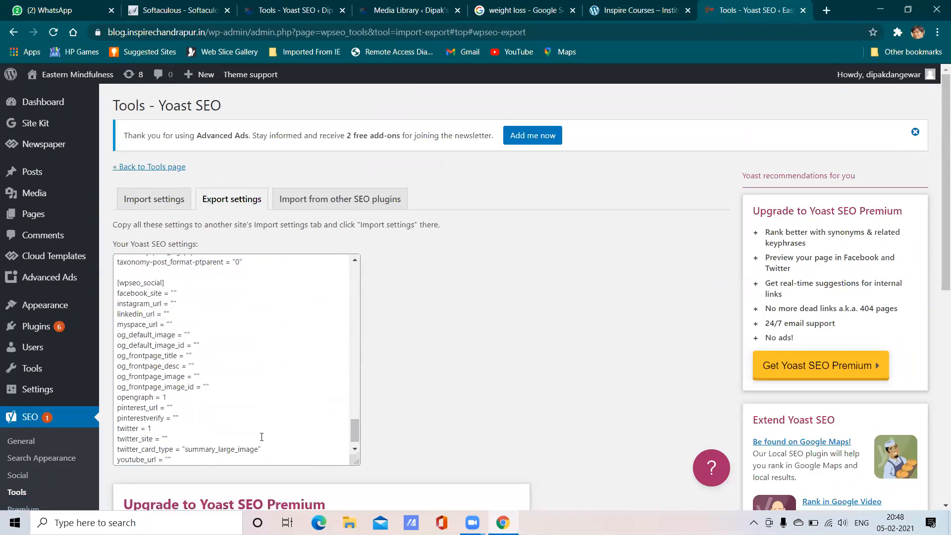
# - Copy the complete exported Yoast SEO settings text of the Eastern Mindfulness blog and go to the first blog's settings import box
pyautogui.moveTo(262, 441); pyautogui.dragTo(113, 244)
pyautogui.rightClick(135, 264)
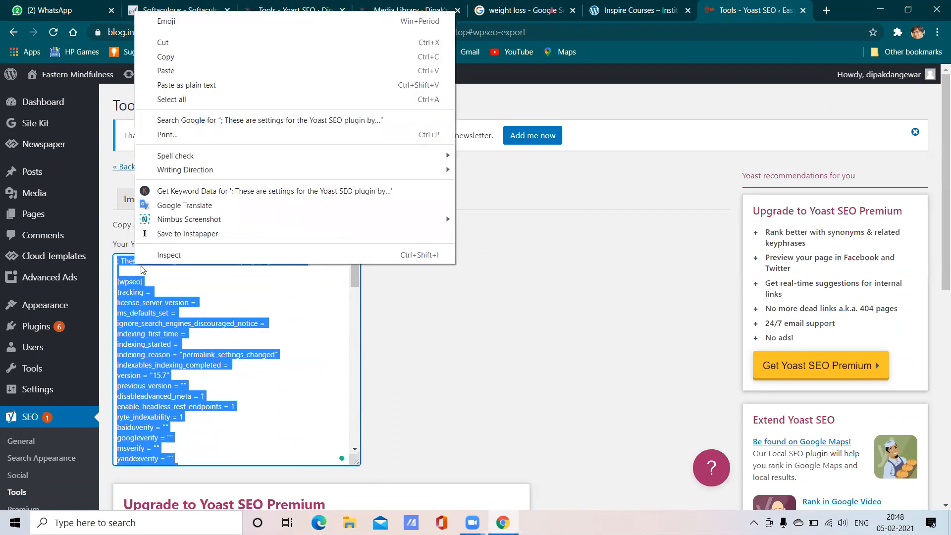
pyautogui.click(173, 56)
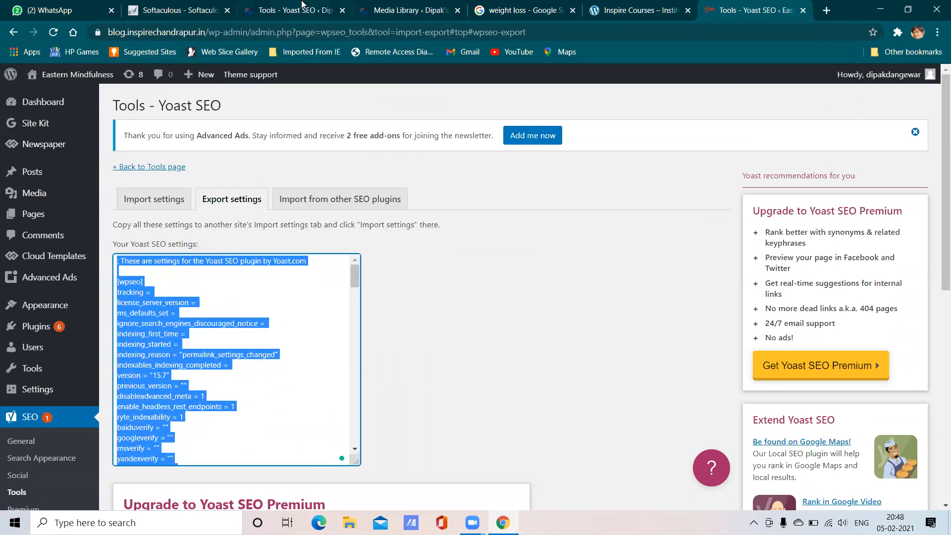
pyautogui.click(303, 6)
pyautogui.rightClick(128, 232)
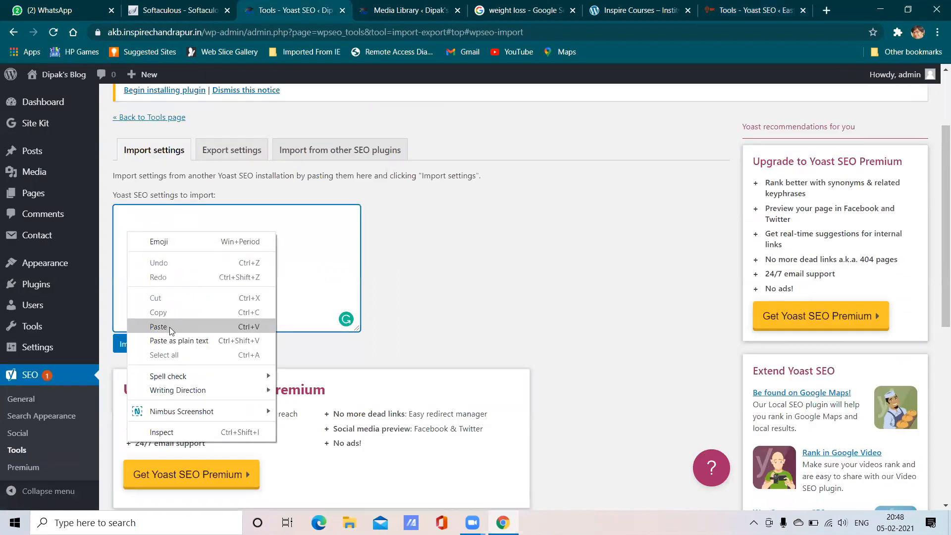
pyautogui.click(236, 268)
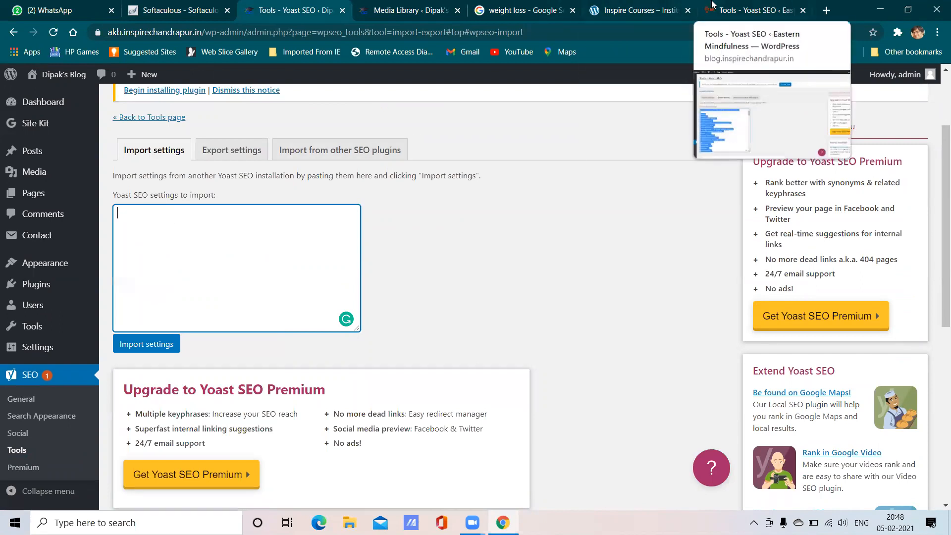
# - Return to the Eastern Mindfulness blog and look through its exported Yoast SEO settings text again
pyautogui.click(697, 11)
pyautogui.click(313, 318)
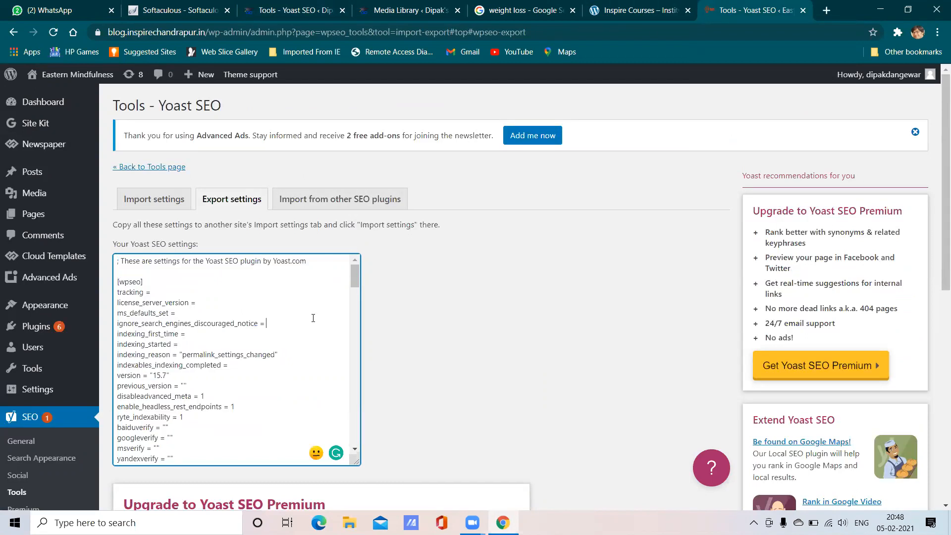
pyautogui.scroll(-8, 314, 316)
# - On the first blog, view the Yoast SEO export settings page and the page for importing from other SEO plugins
pyautogui.click(295, 10)
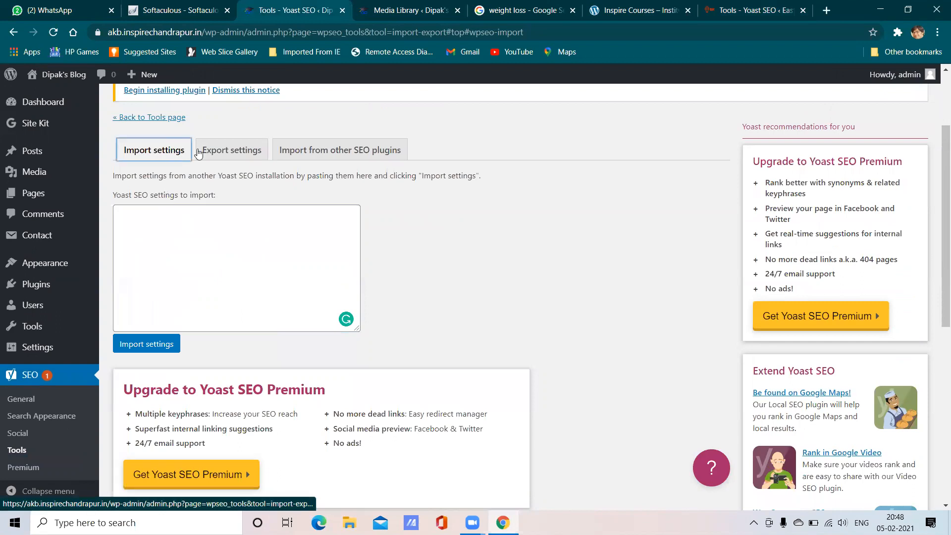
pyautogui.click(220, 150)
pyautogui.click(303, 152)
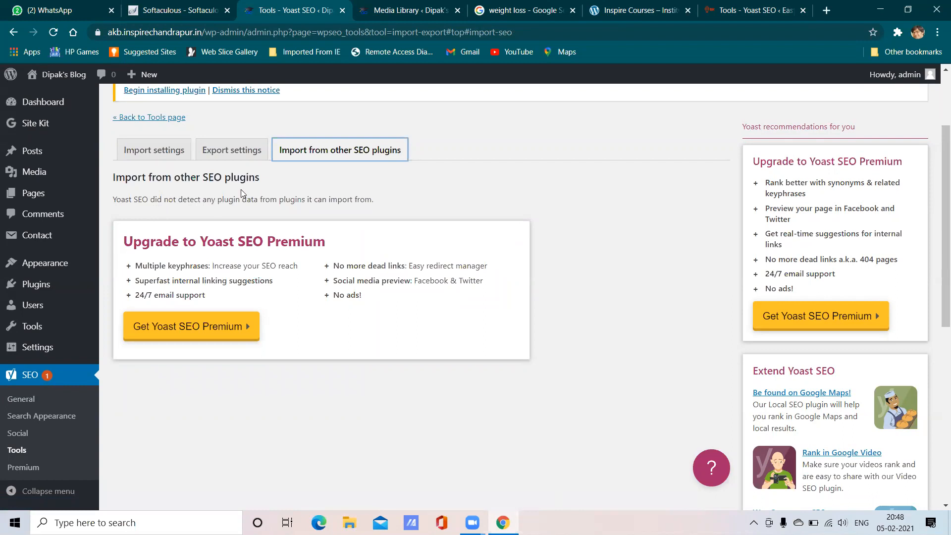
pyautogui.click(154, 153)
pyautogui.click(312, 152)
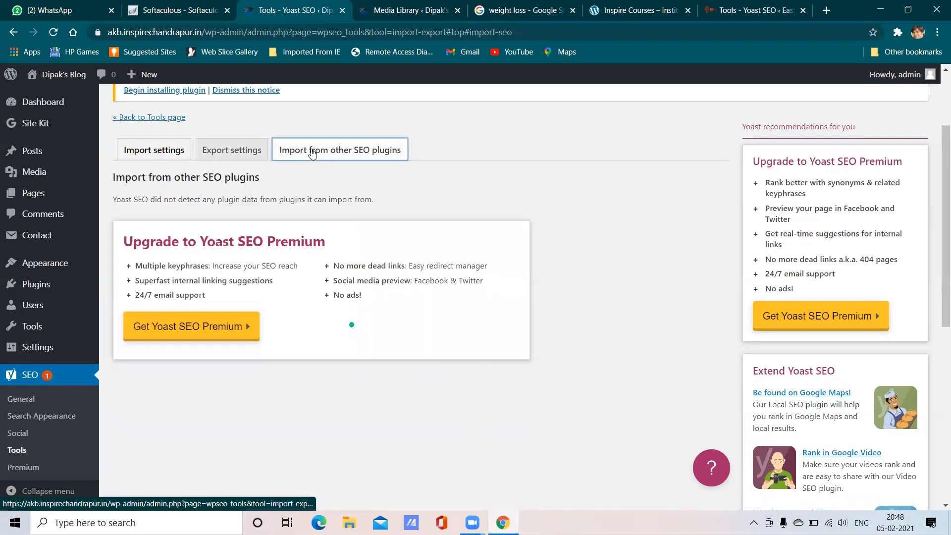
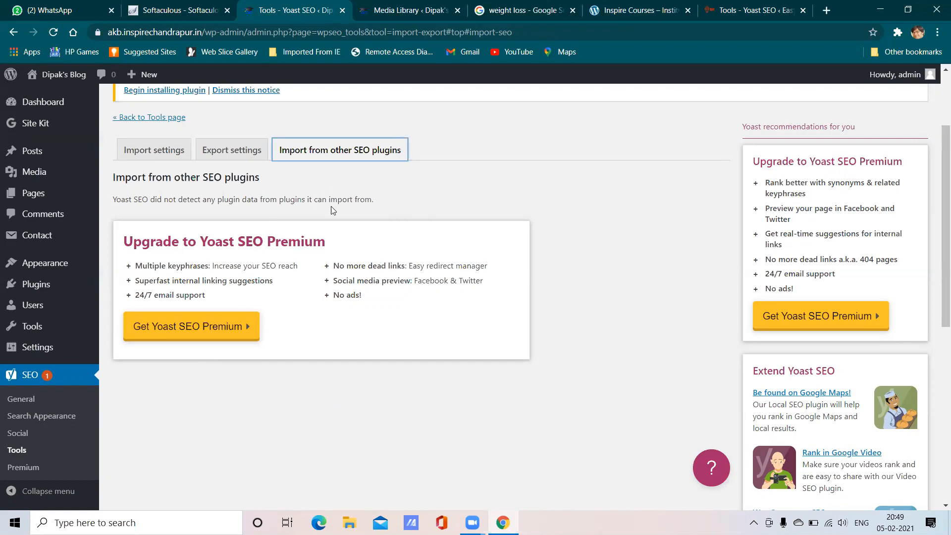
pyautogui.scroll(3, 332, 209)
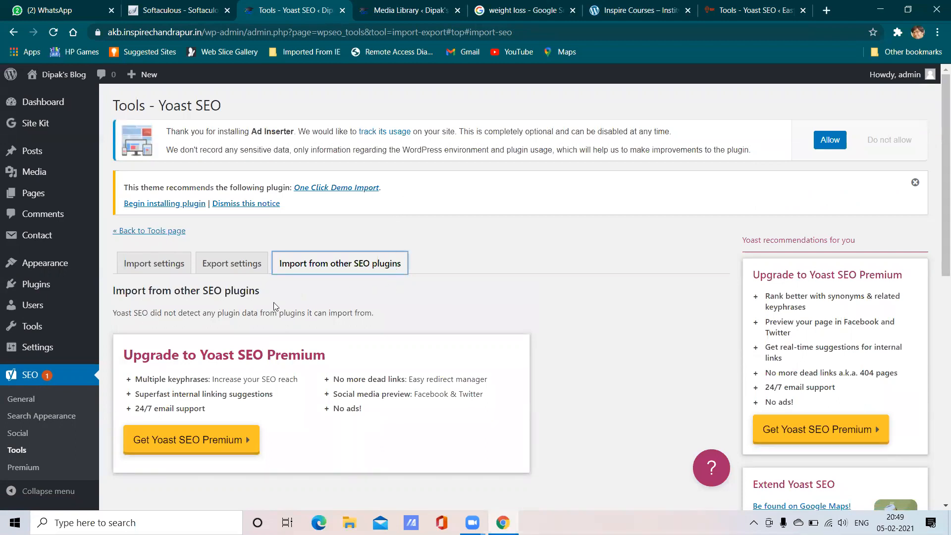
pyautogui.scroll(-5, 143, 317)
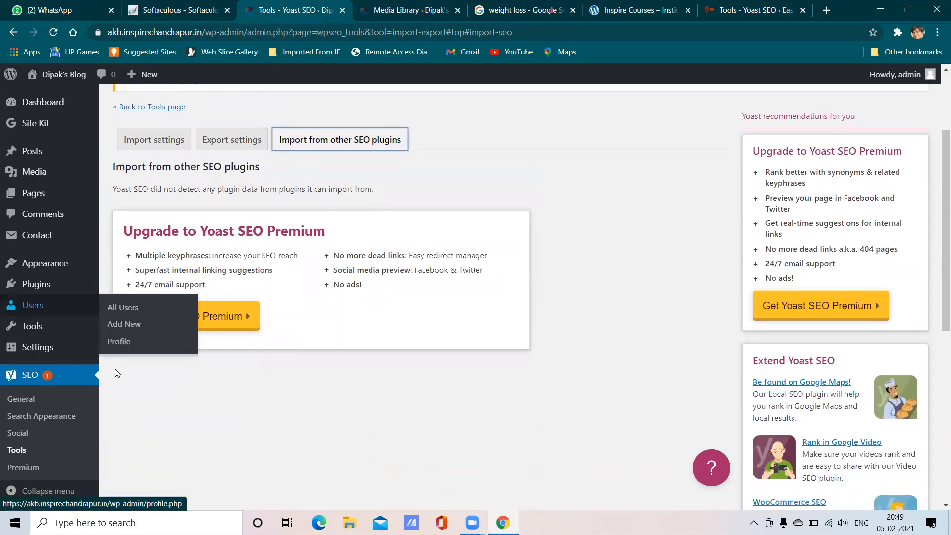
# - Open the Yoast SEO Premium page and read through the premium features and the Local, Video and News SEO extensions
pyautogui.click(44, 468)
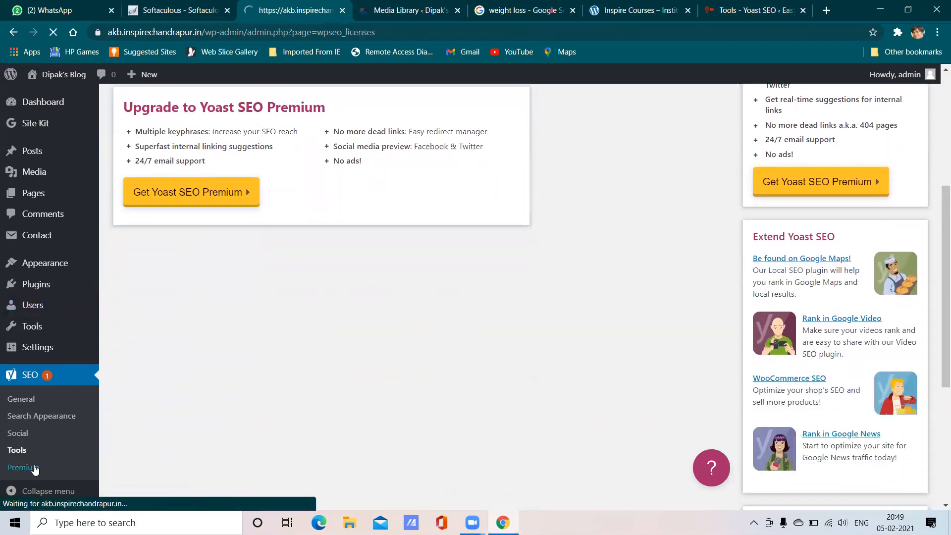
pyautogui.scroll(-5, 537, 248)
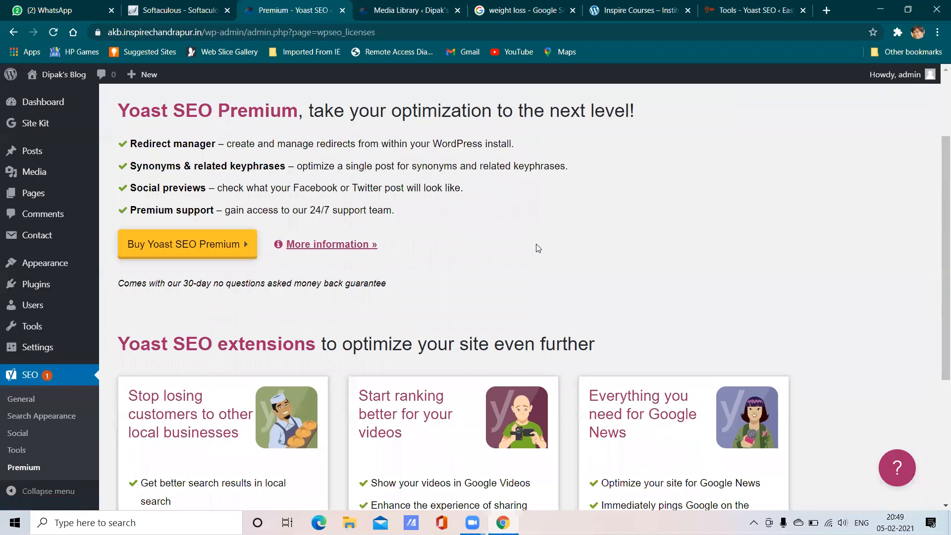
pyautogui.scroll(-2, 347, 317)
pyautogui.scroll(1, 396, 347)
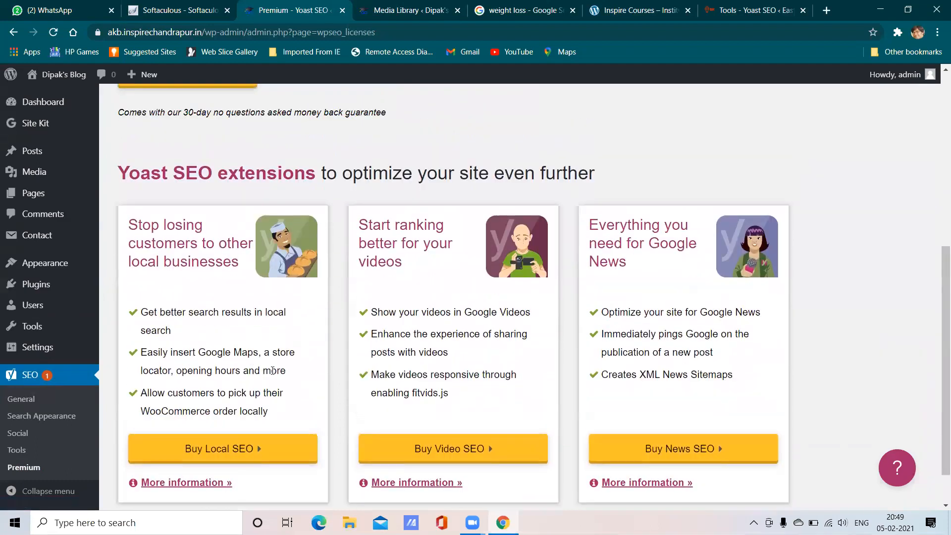
pyautogui.scroll(-1, 411, 356)
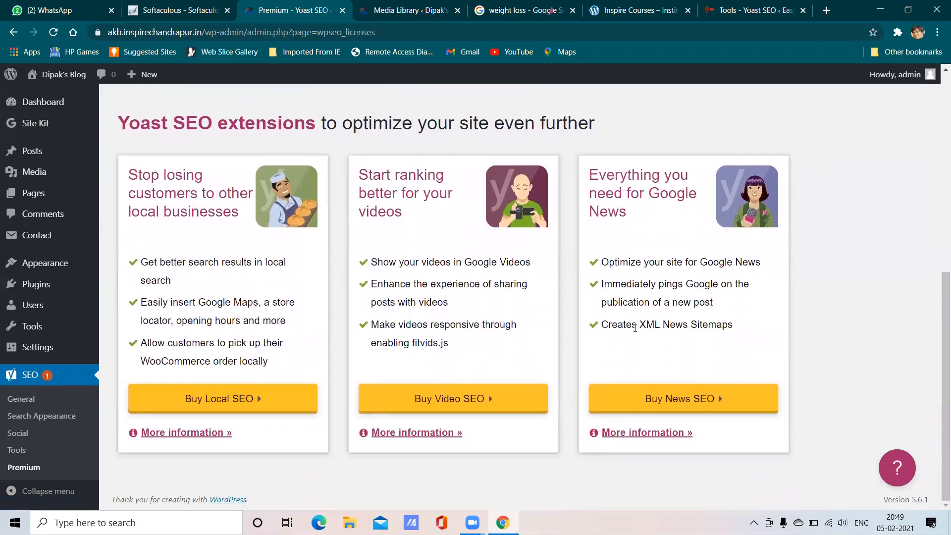
pyautogui.scroll(3, 686, 316)
pyautogui.scroll(-1, 686, 316)
pyautogui.scroll(6, 687, 316)
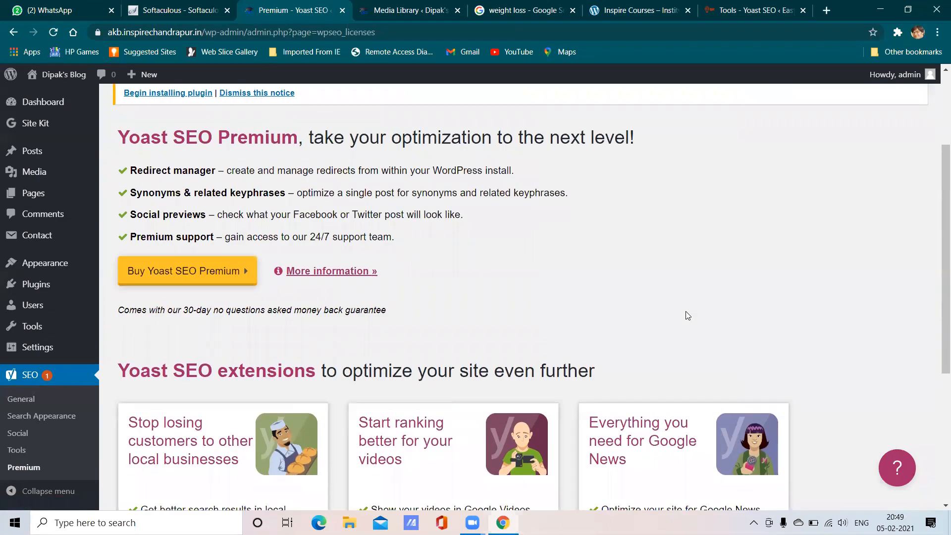
pyautogui.scroll(-3, 535, 307)
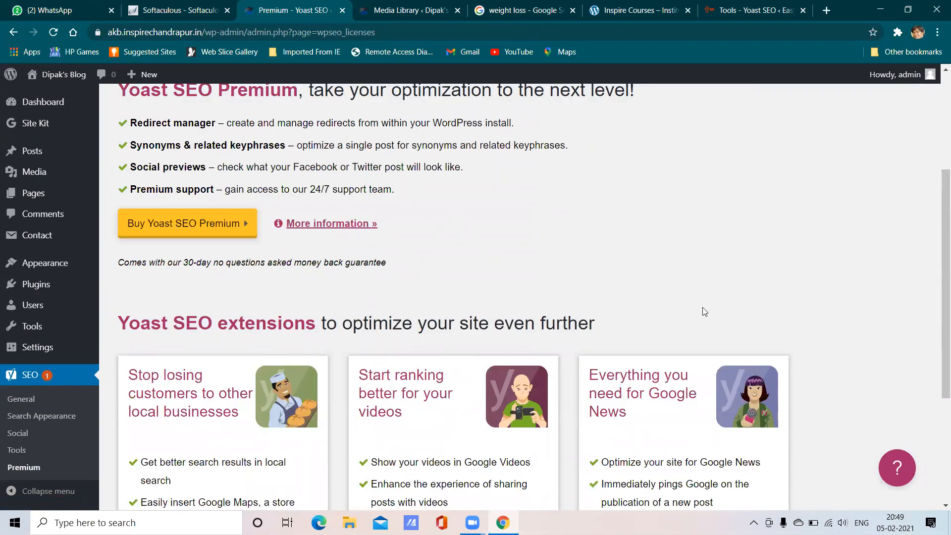
pyautogui.scroll(-3, 381, 252)
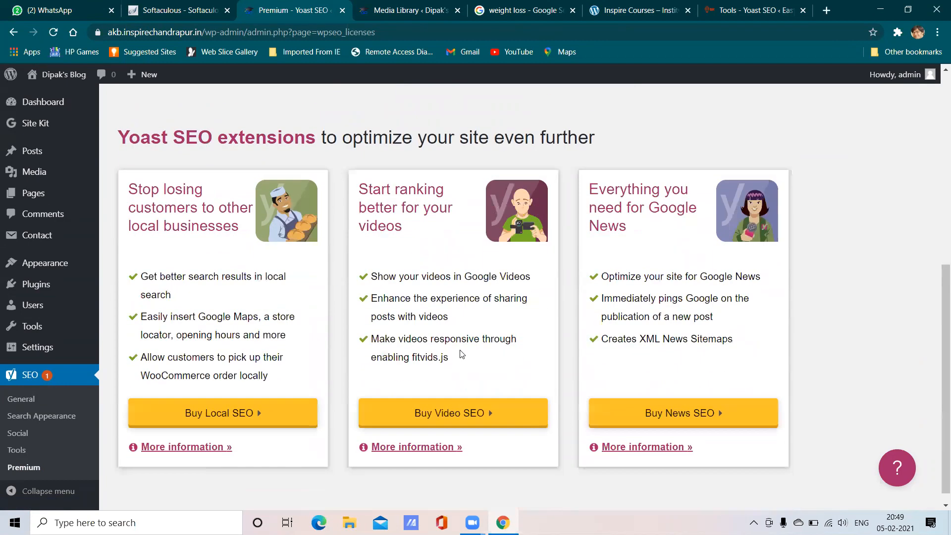
pyautogui.scroll(6, 430, 293)
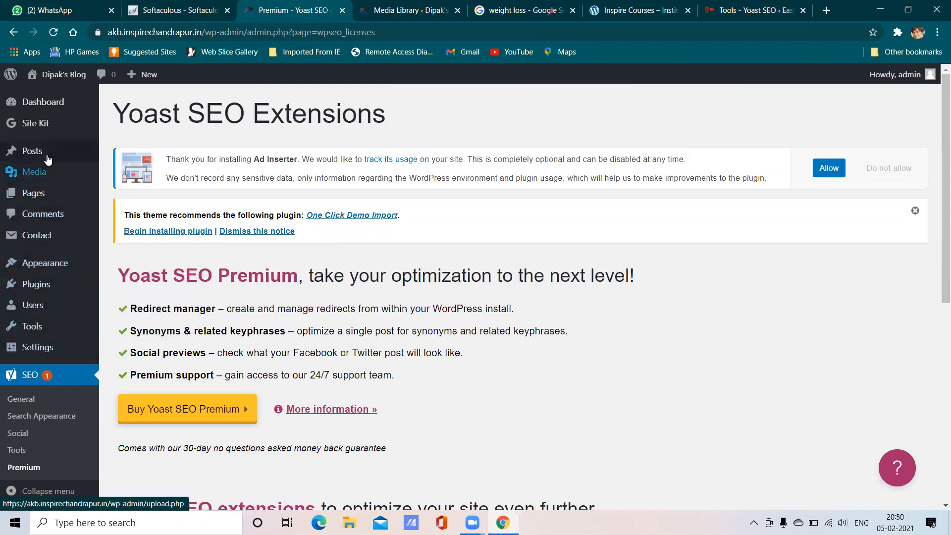
# - Open the list of all posts, close the Media Library browser tab and return to the posts list
pyautogui.moveTo(47, 156)
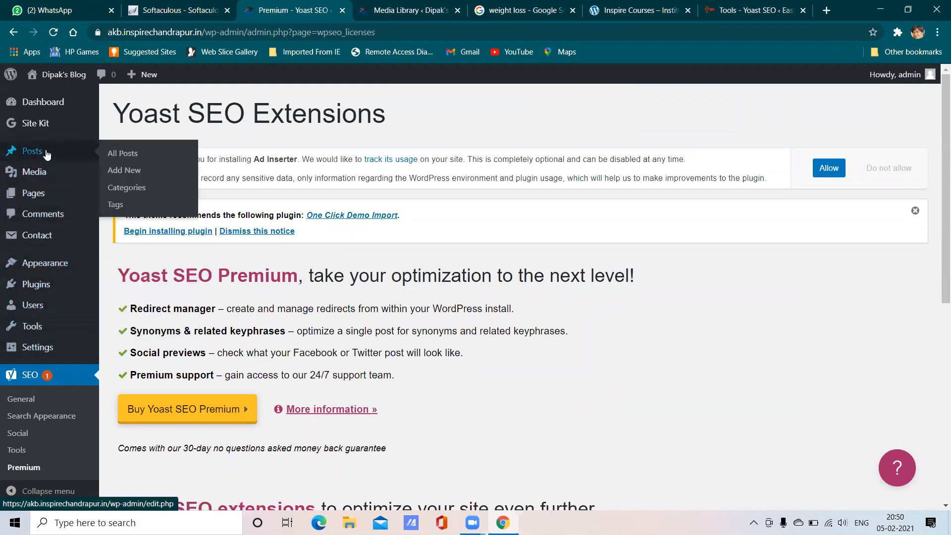
pyautogui.click(127, 155)
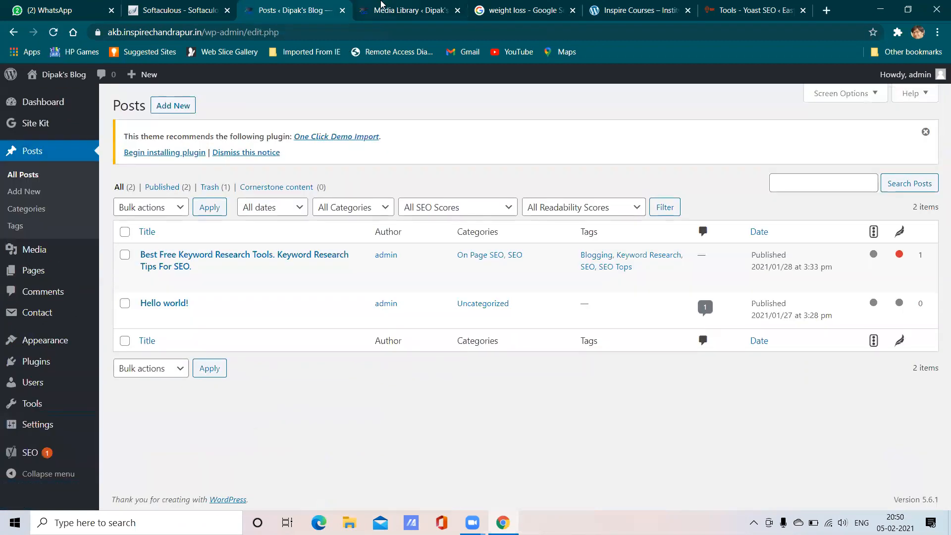
pyautogui.click(448, 7)
pyautogui.click(457, 10)
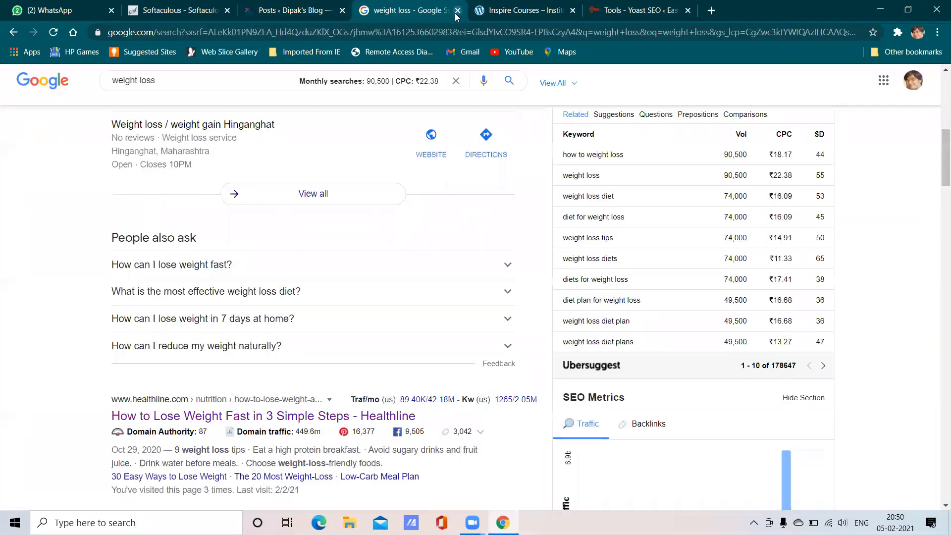
pyautogui.click(327, 5)
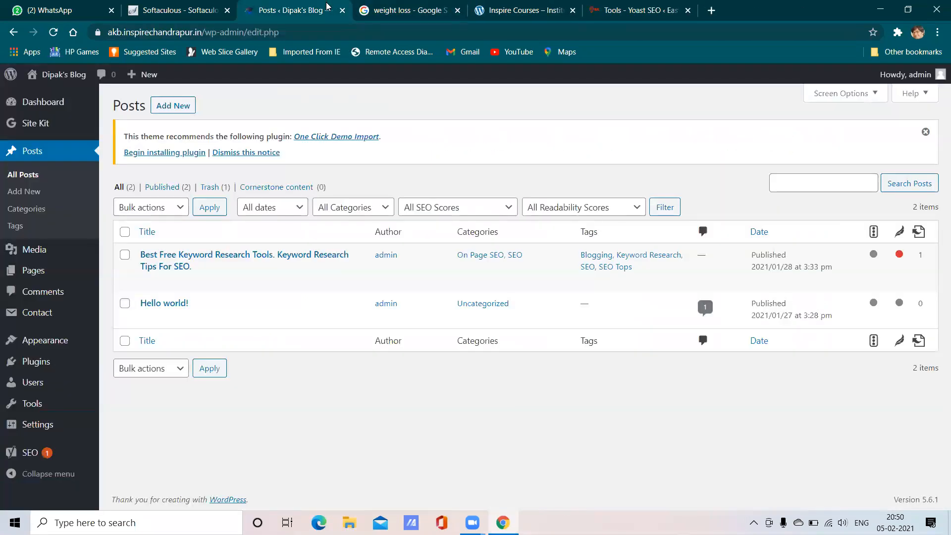
# - Open the post "Best Free Keyword Research Tools. Keyword Research Tips For SEO." for editing in a new browser tab
pyautogui.click(148, 332)
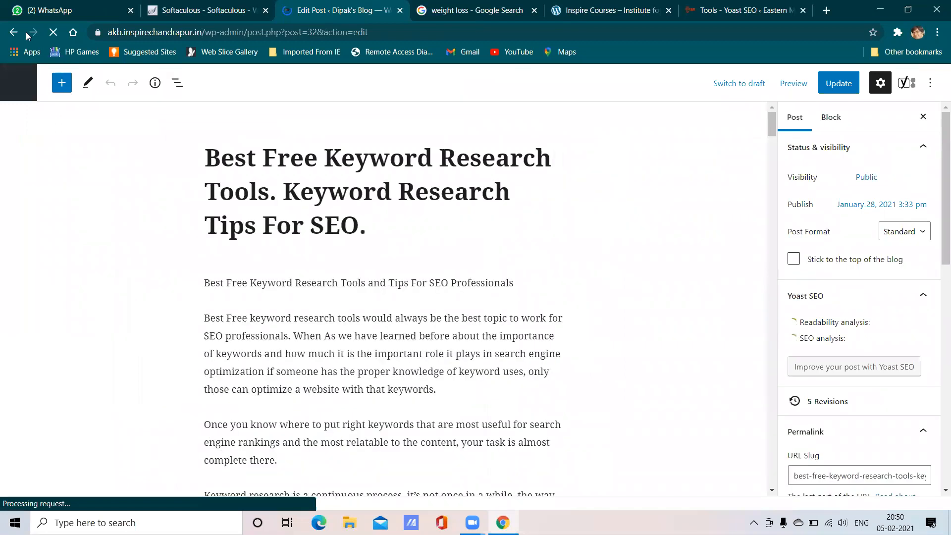
pyautogui.click(14, 33)
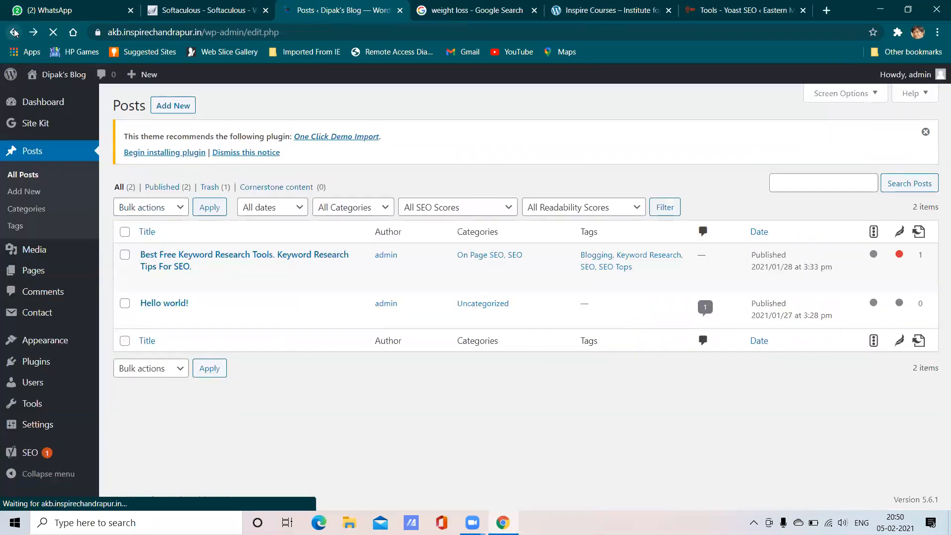
pyautogui.rightClick(151, 283)
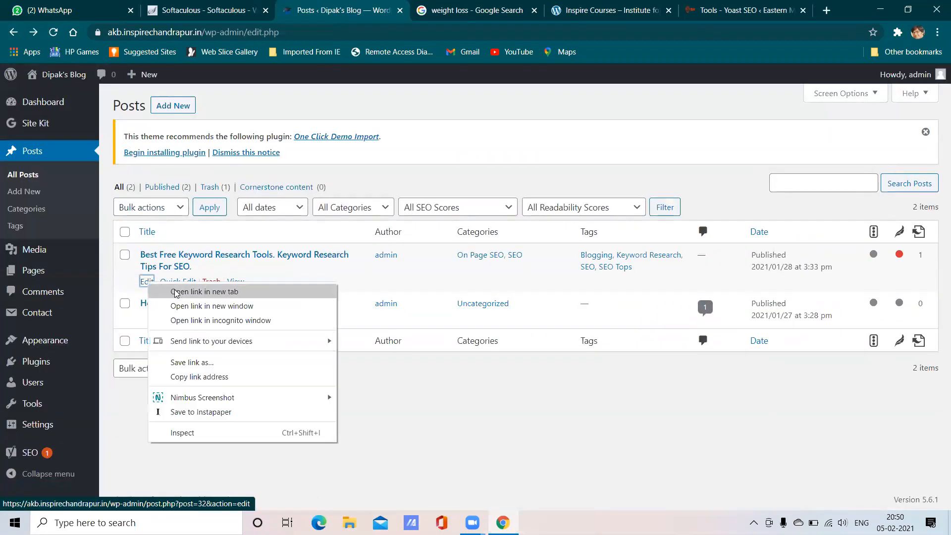
pyautogui.click(199, 295)
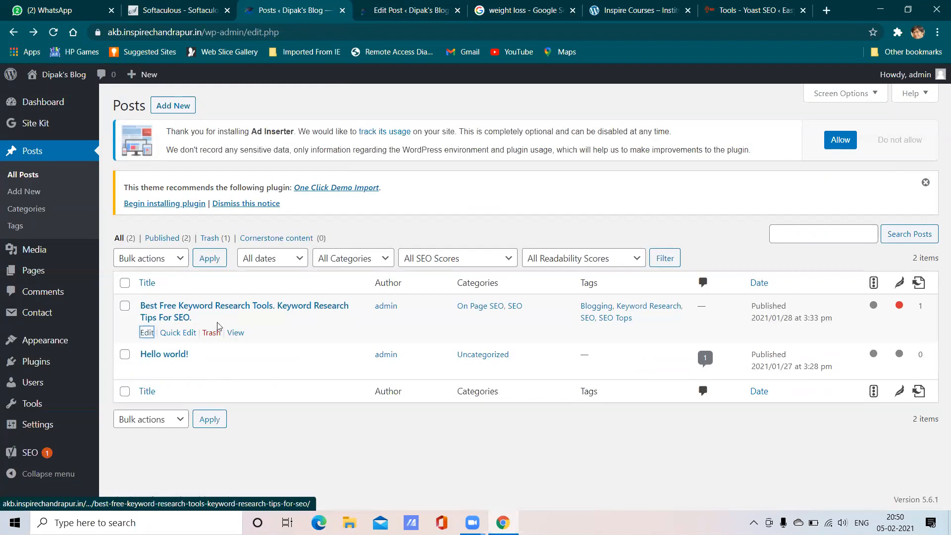
# - Open the blog's Pages list in a new browser tab and switch to the tab with the post editor
pyautogui.rightClick(36, 281)
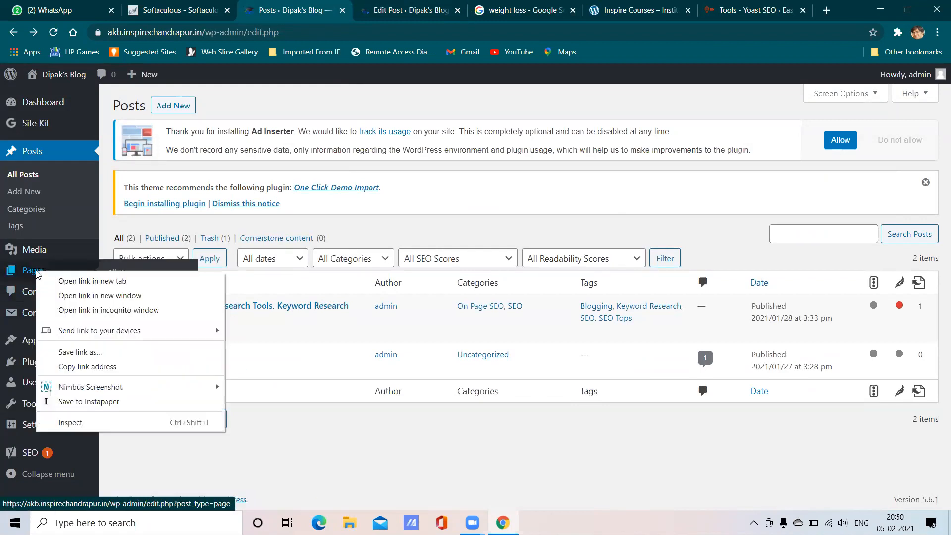
pyautogui.click(67, 280)
pyautogui.click(330, 6)
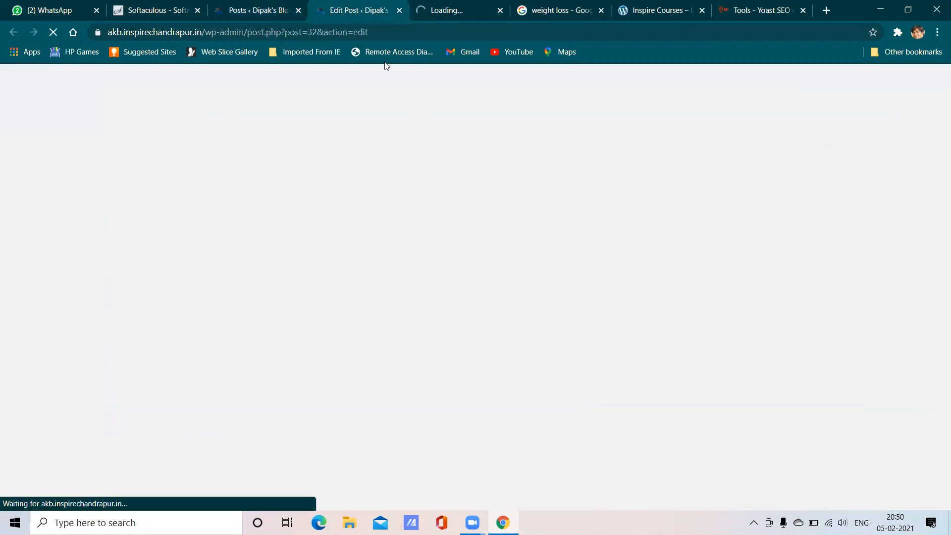
# - Return to the posts list and check the keyword research post's SEO score, readability score and links columns
pyautogui.click(271, 4)
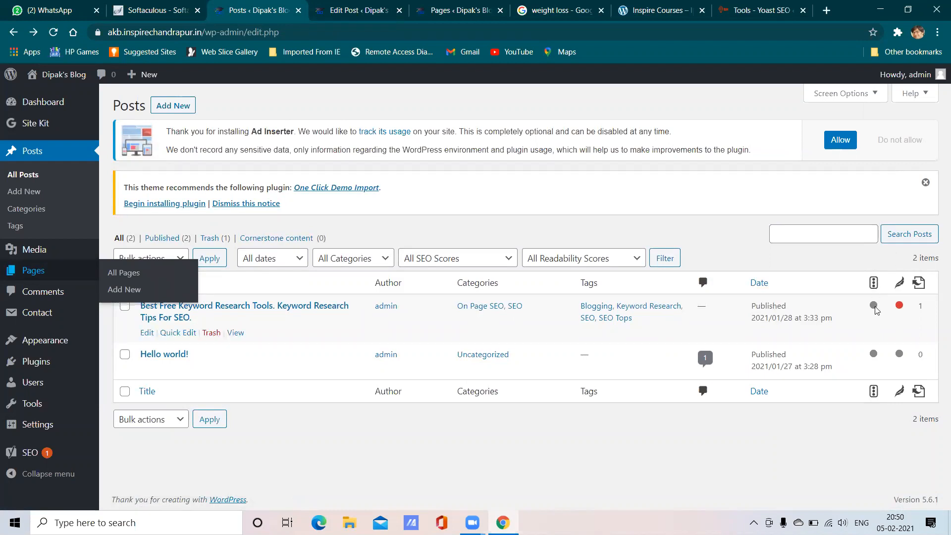
pyautogui.moveTo(875, 310)
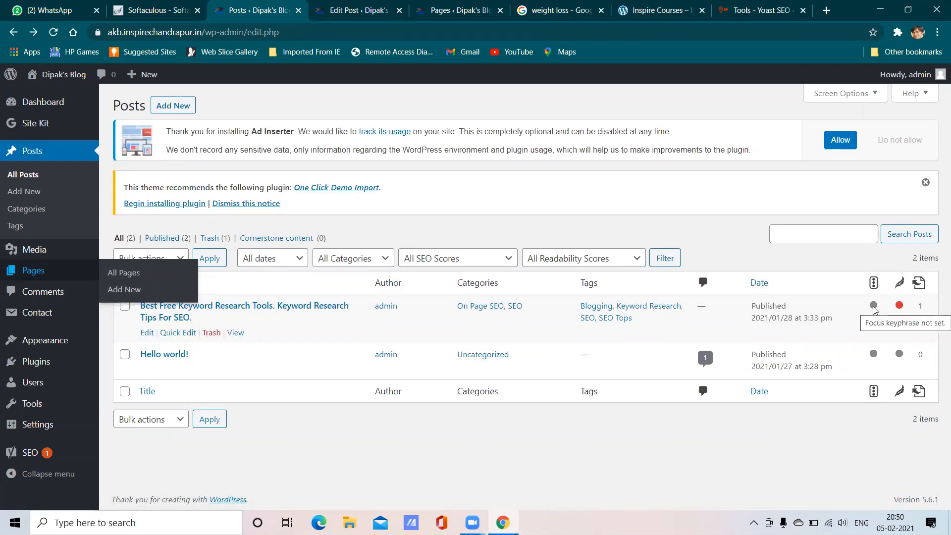
pyautogui.moveTo(919, 286)
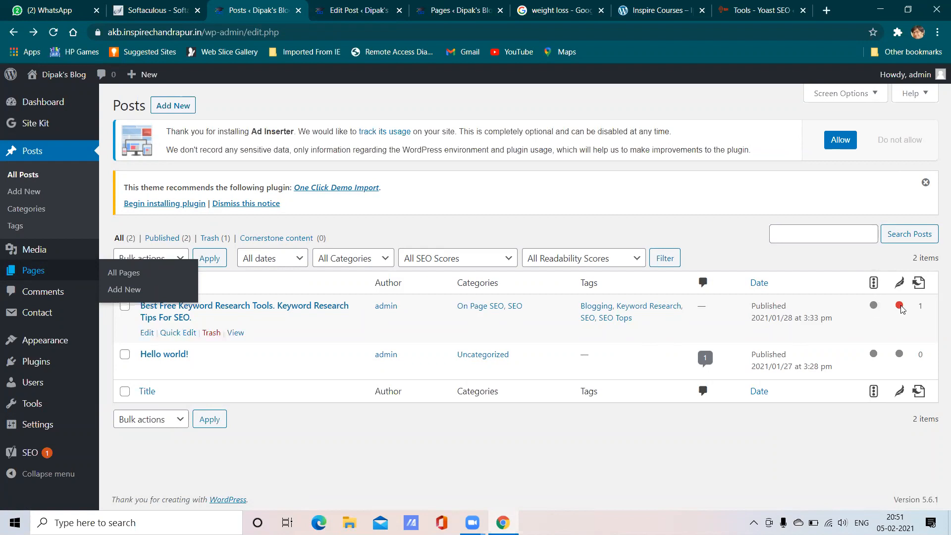
pyautogui.moveTo(902, 310)
# - In the keyword research post's editor, look through the post settings and the Yoast SEO section below the content
pyautogui.click(335, 5)
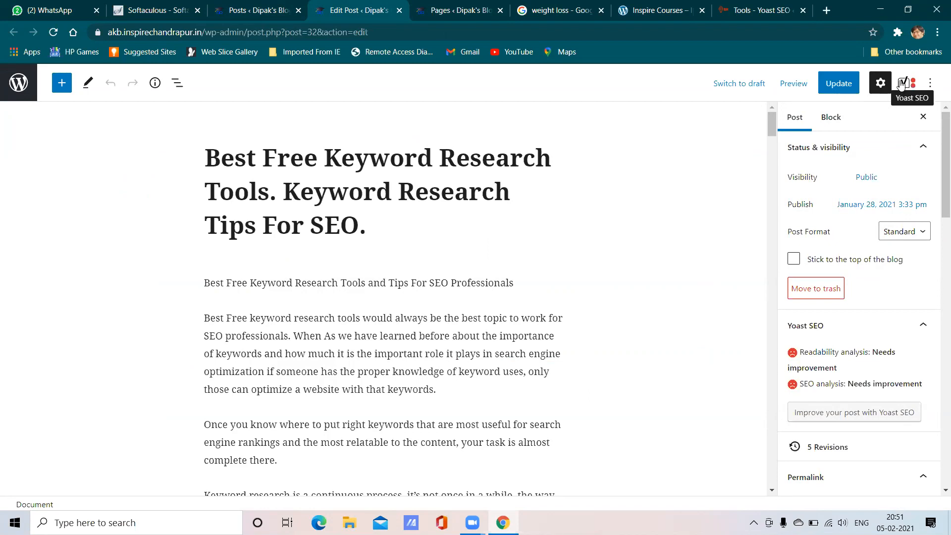
pyautogui.moveTo(943, 164); pyautogui.dragTo(934, 302)
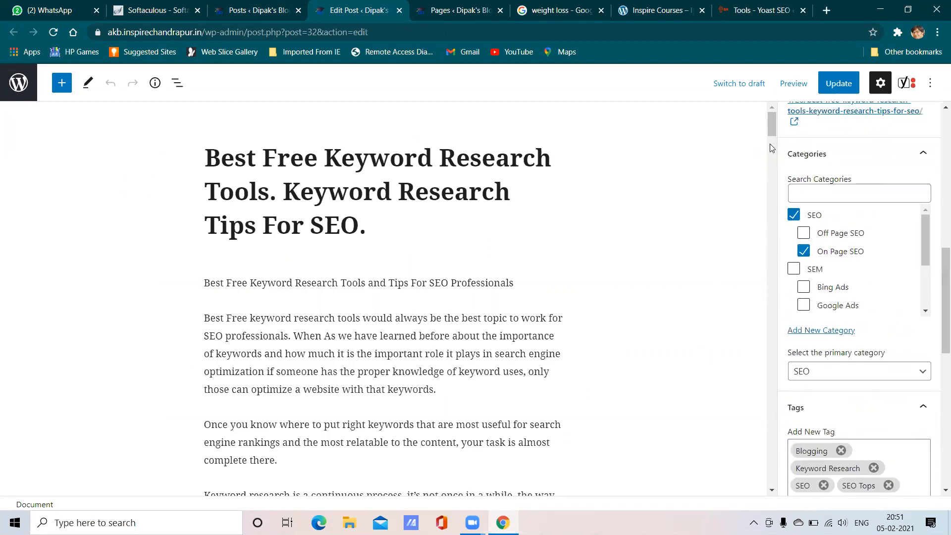
pyautogui.moveTo(770, 129); pyautogui.dragTo(782, 515)
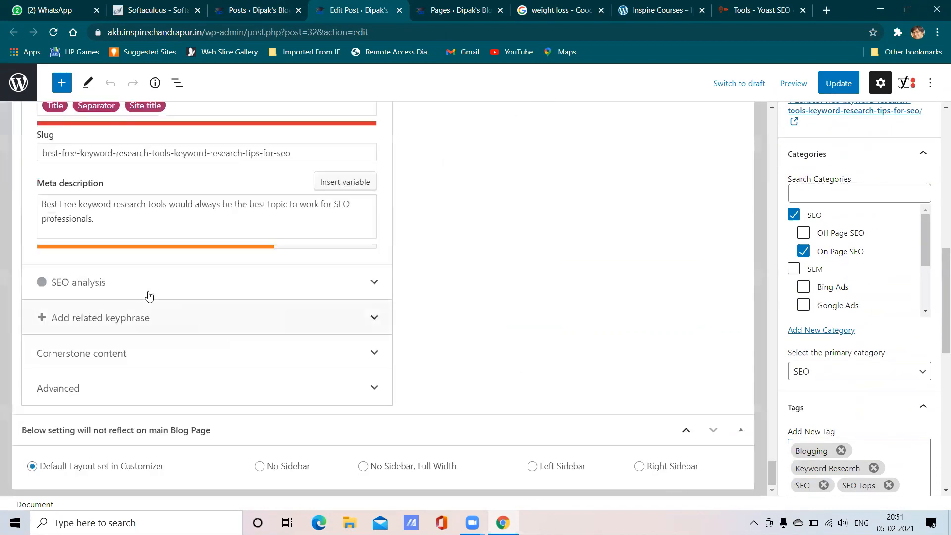
# - Open the Yoast SEO sidebar for the keyword research post and look through its sections
pyautogui.scroll(5, 135, 248)
pyautogui.scroll(5, 135, 248)
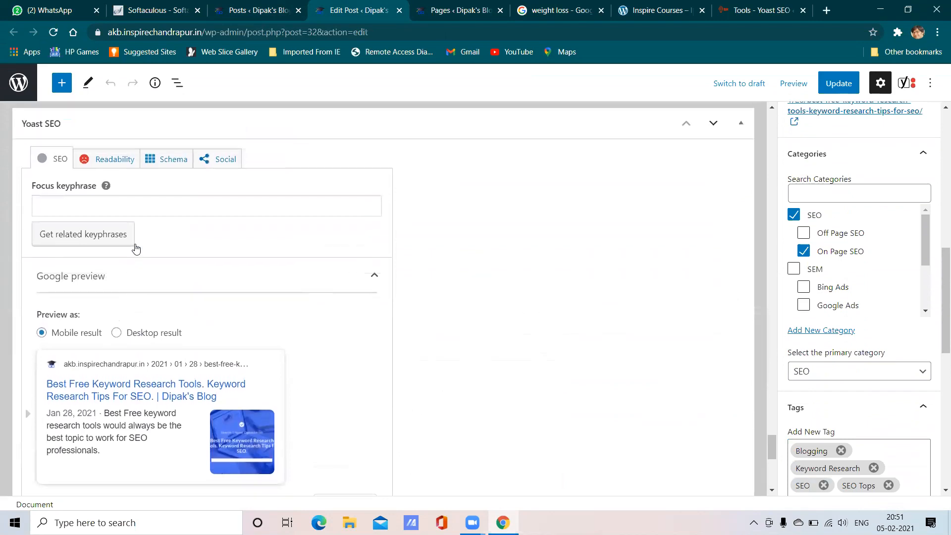
pyautogui.scroll(-3, 137, 248)
pyautogui.scroll(1, 138, 248)
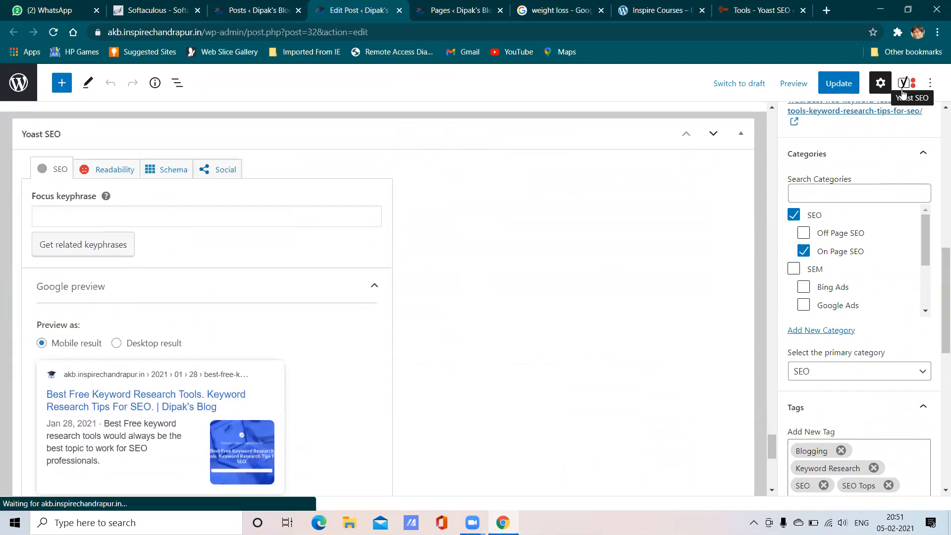
pyautogui.click(905, 91)
pyautogui.scroll(-1, 852, 266)
pyautogui.scroll(-1, 853, 266)
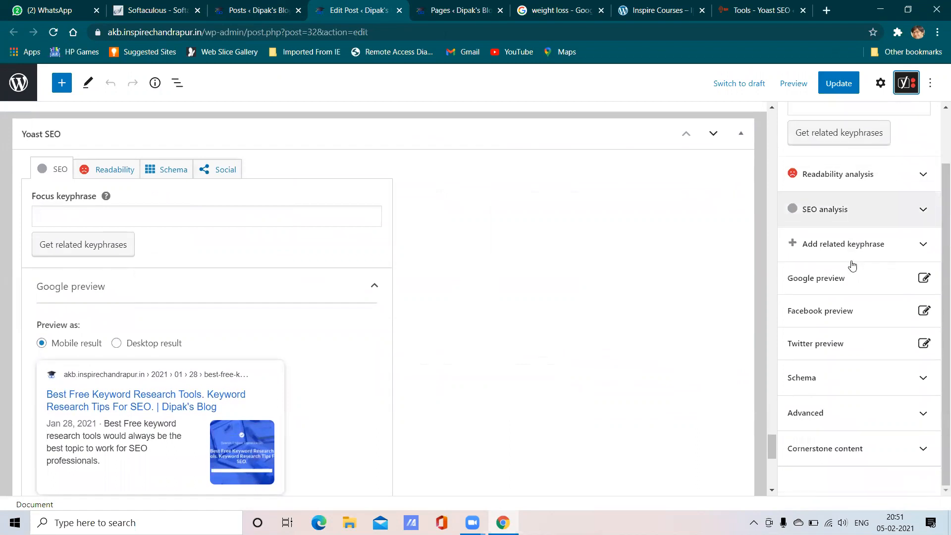
pyautogui.scroll(2, 845, 272)
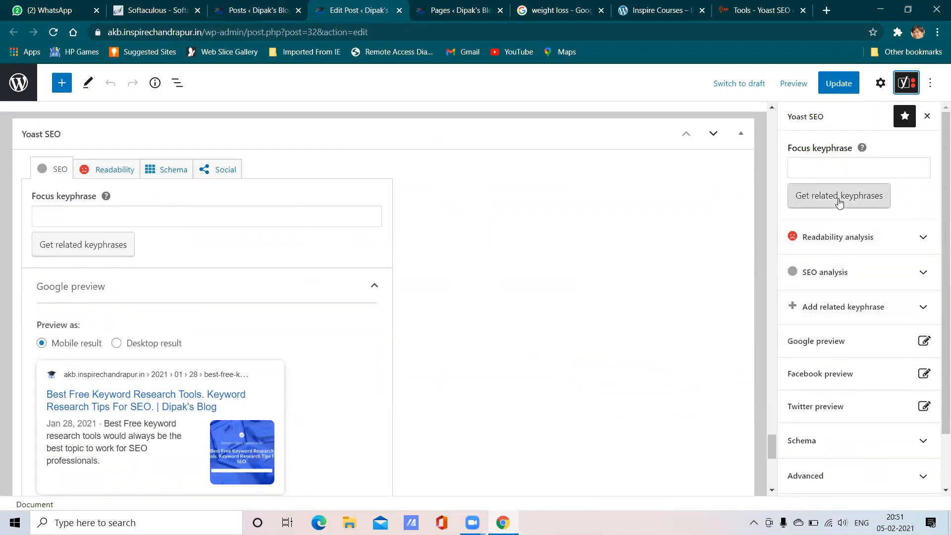
# - Examine the Google preview, SEO title, slug, meta description and collapsed analysis sections in the post's Yoast SEO box below the content
pyautogui.scroll(5, 273, 283)
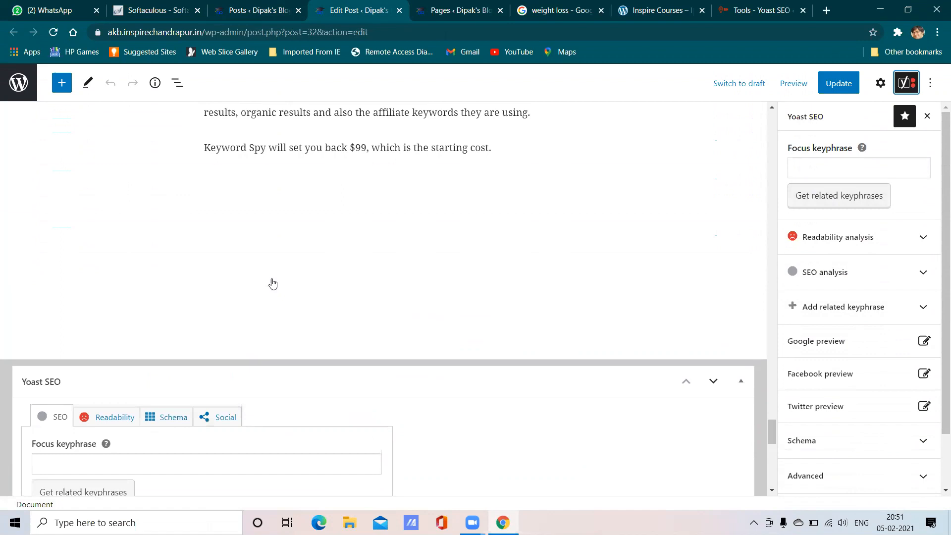
pyautogui.scroll(-5, 275, 293)
pyautogui.scroll(-3, 279, 305)
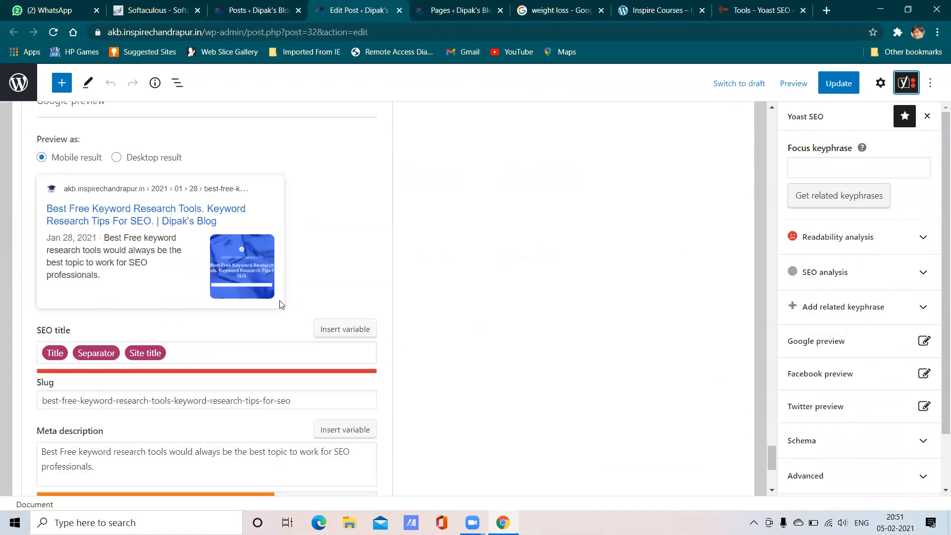
pyautogui.scroll(4, 282, 293)
pyautogui.scroll(-4, 282, 292)
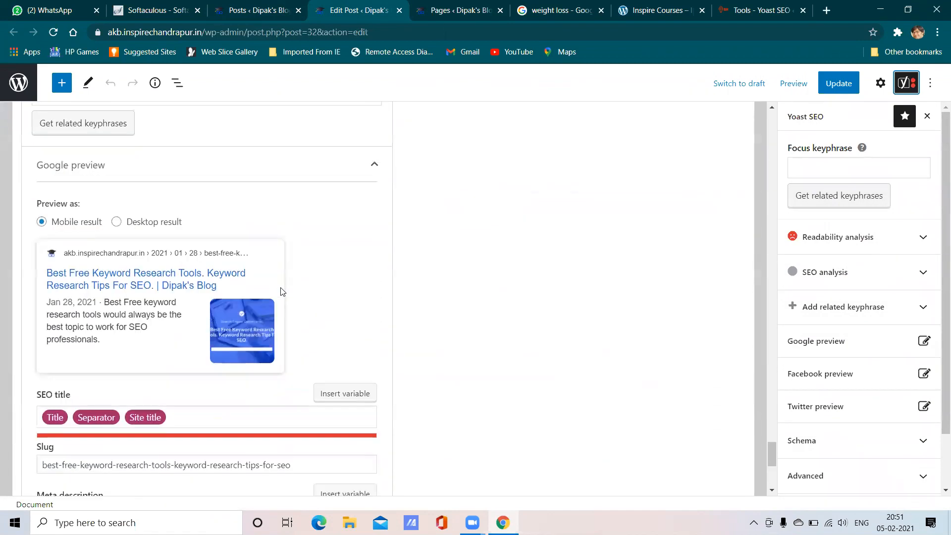
pyautogui.scroll(-5, 282, 292)
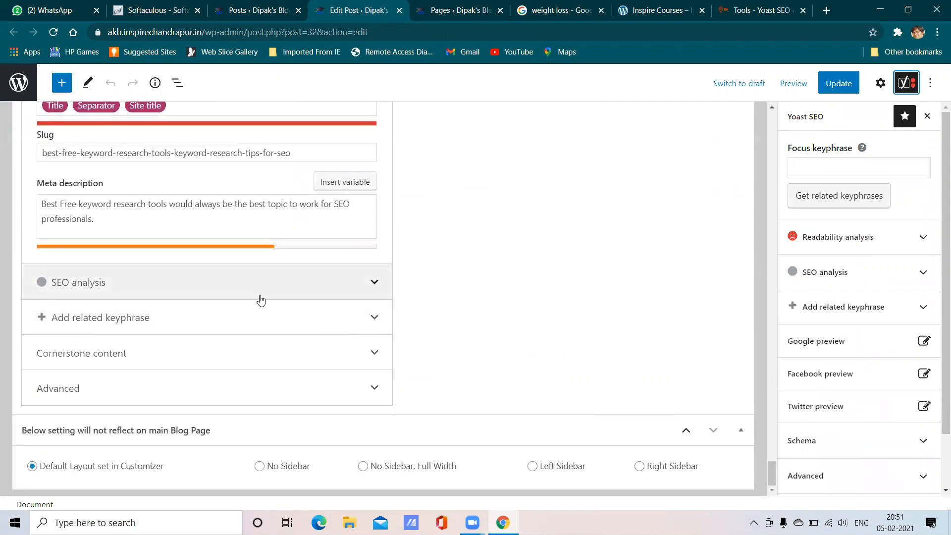
pyautogui.scroll(3, 289, 292)
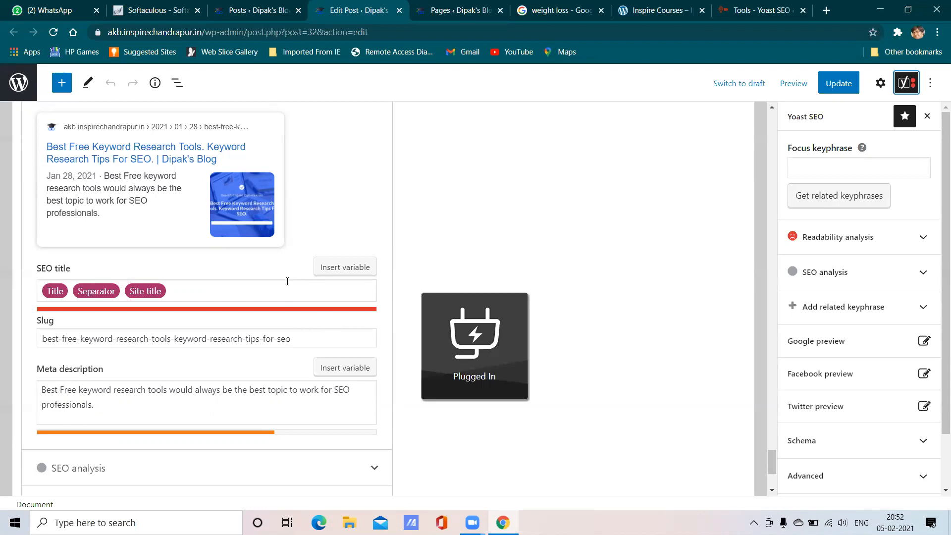
pyautogui.scroll(5, 283, 280)
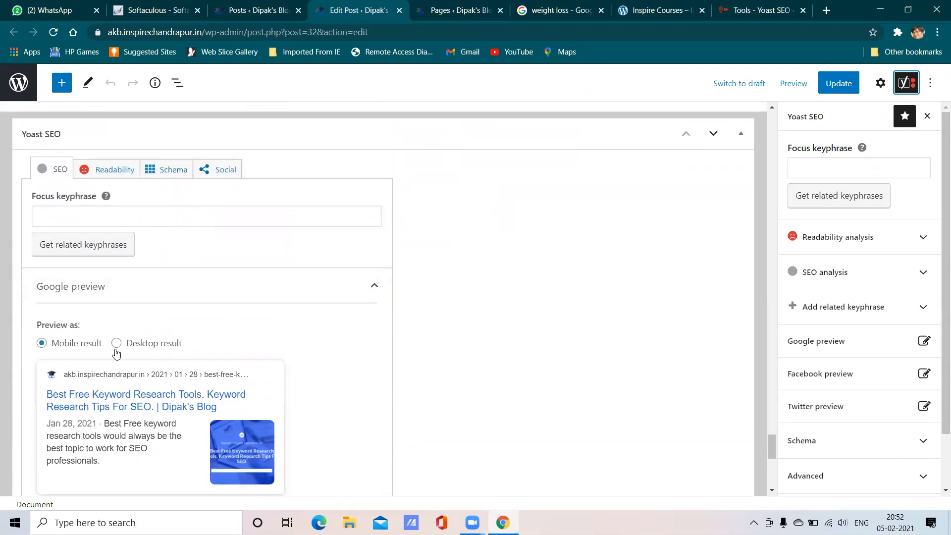
pyautogui.scroll(-3, 115, 347)
pyautogui.scroll(-3, 130, 346)
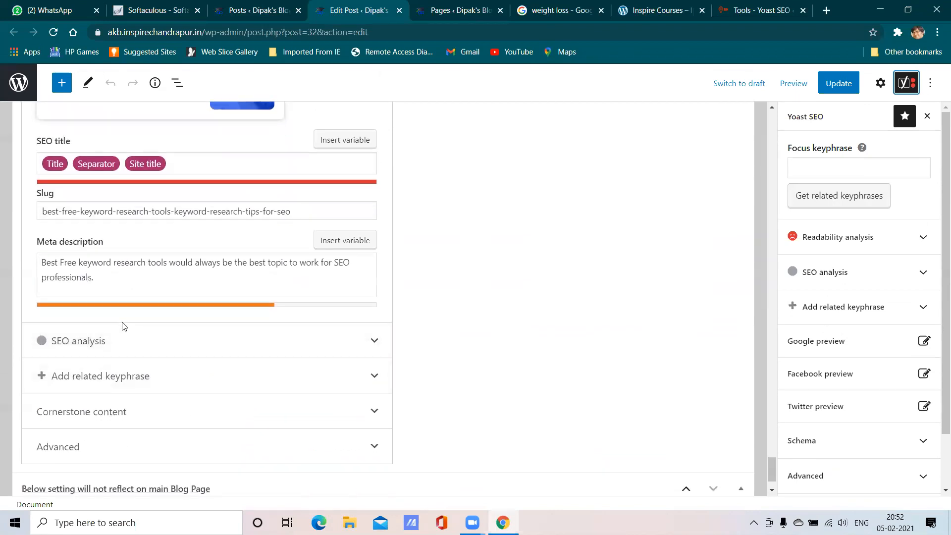
pyautogui.scroll(-1, 148, 333)
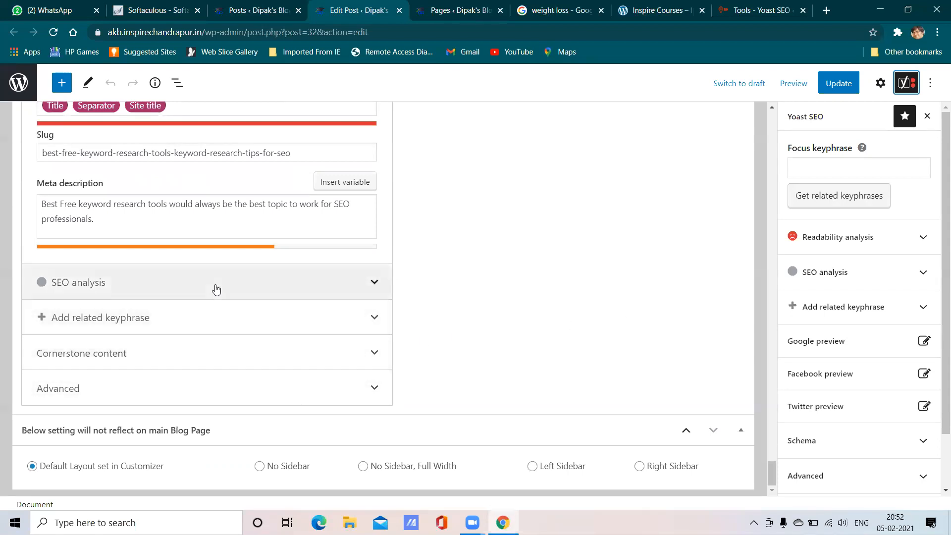
pyautogui.scroll(5, 237, 292)
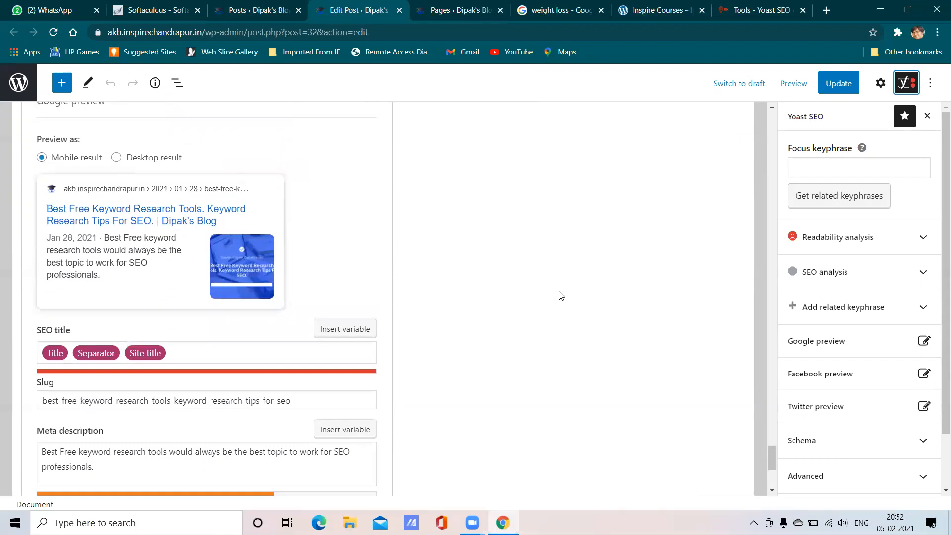
pyautogui.scroll(-5, 374, 326)
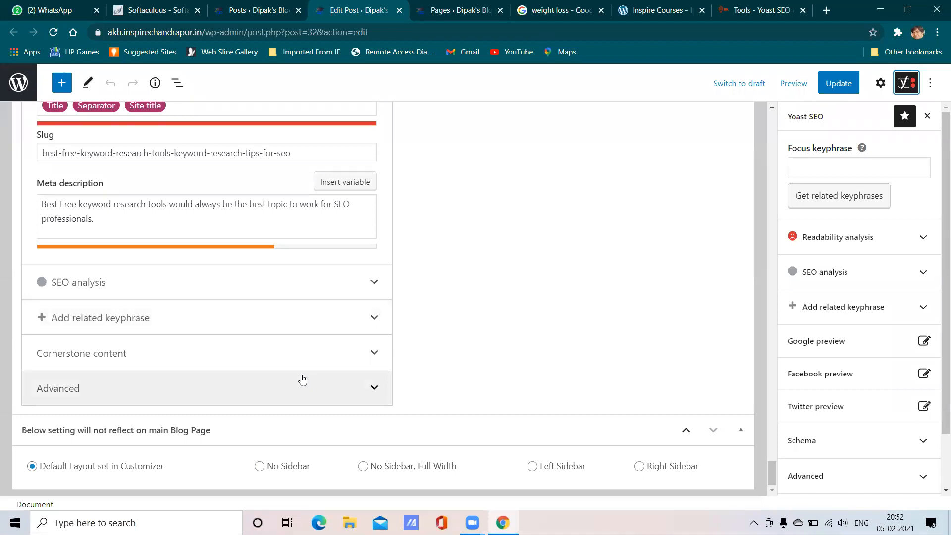
pyautogui.scroll(1, 302, 380)
pyautogui.scroll(6, 302, 379)
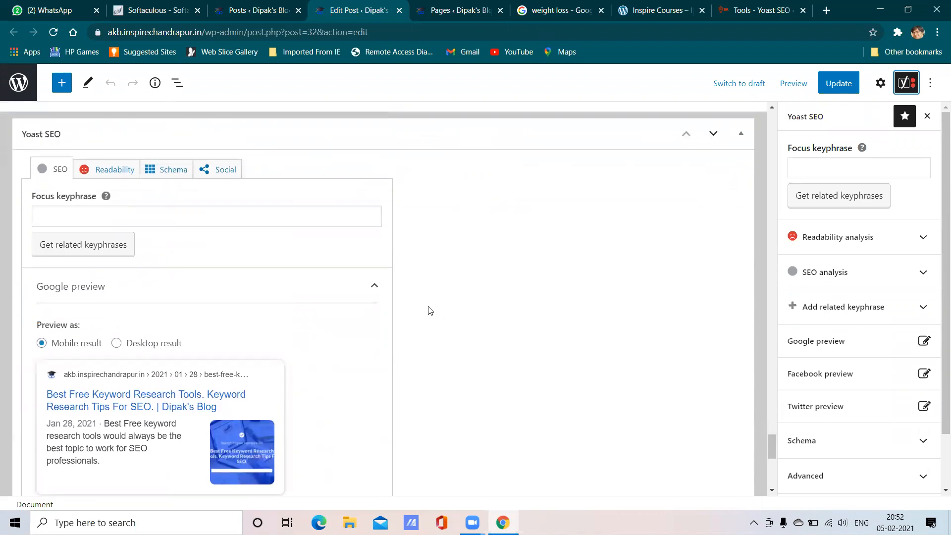
pyautogui.scroll(-4, 315, 359)
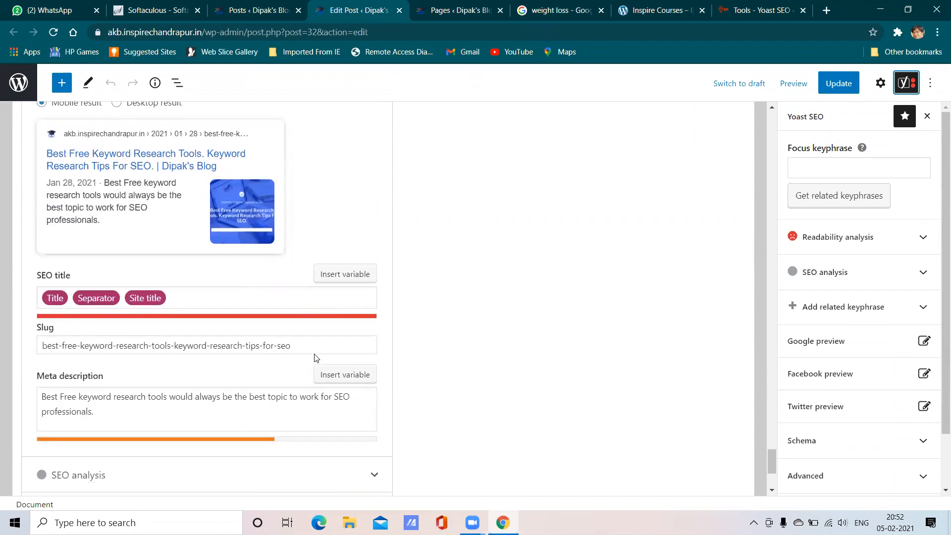
pyautogui.scroll(4, 347, 248)
# - From the blog's Pages list, open the Contact Us page for editing in a new browser tab and switch to it
pyautogui.click(448, 10)
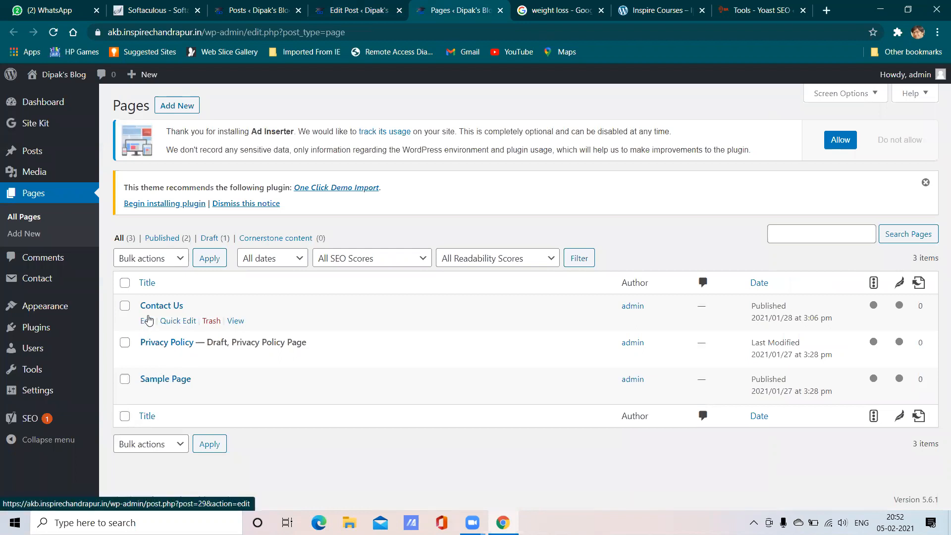
pyautogui.rightClick(148, 328)
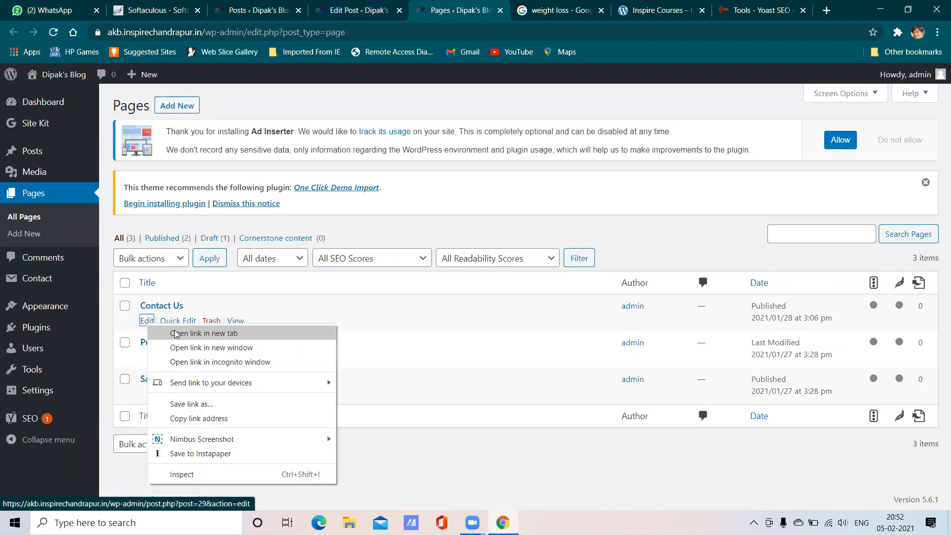
pyautogui.click(177, 334)
pyautogui.hotkey('ctrl', 'Tab')
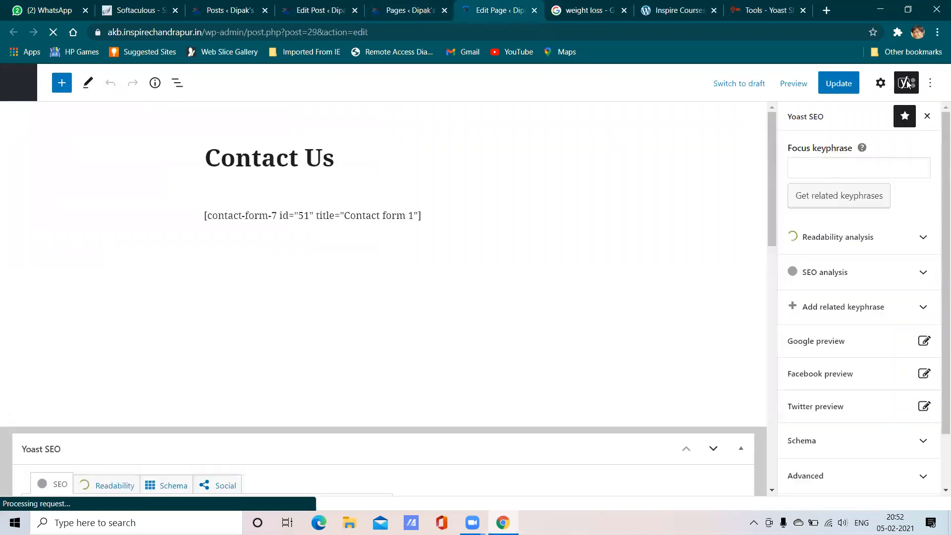
# - Look through the Contact Us page's Yoast SEO box, including its Google preview, SEO title, slug and meta description
pyautogui.scroll(-1, 771, 162)
pyautogui.moveTo(771, 161); pyautogui.dragTo(760, 398)
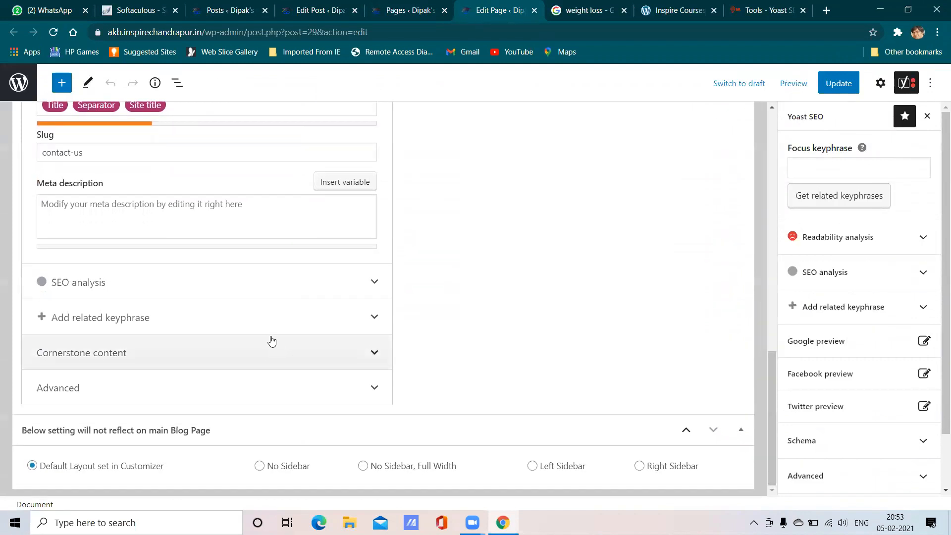
pyautogui.scroll(6, 272, 341)
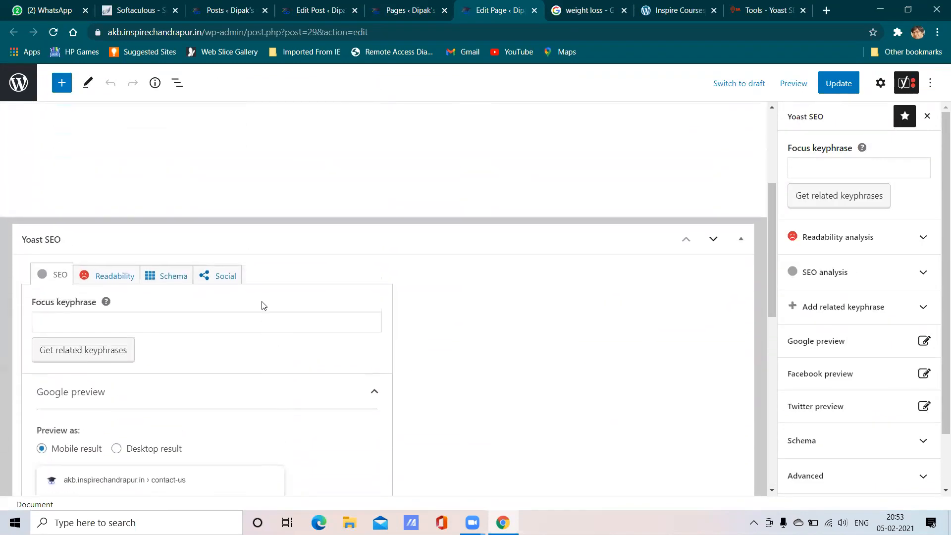
pyautogui.scroll(-4, 262, 306)
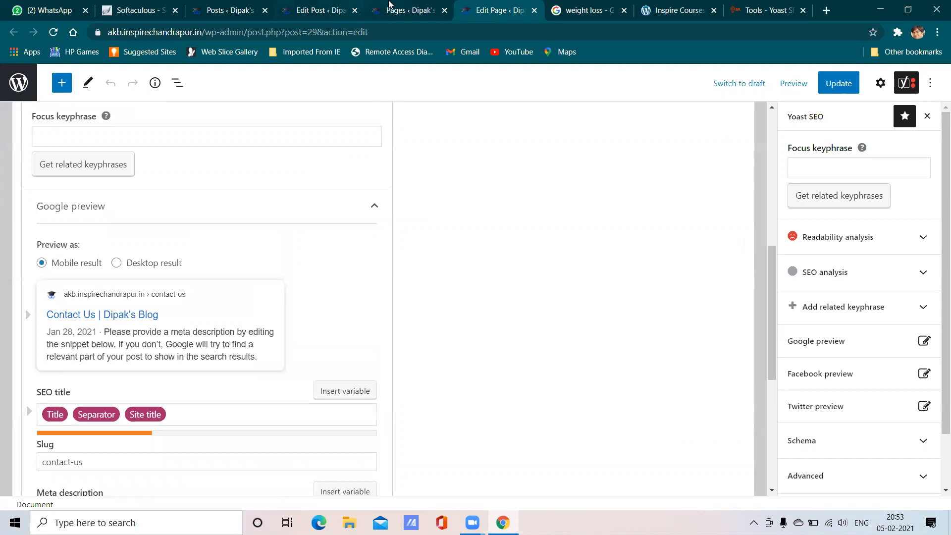
pyautogui.scroll(-5, 176, 306)
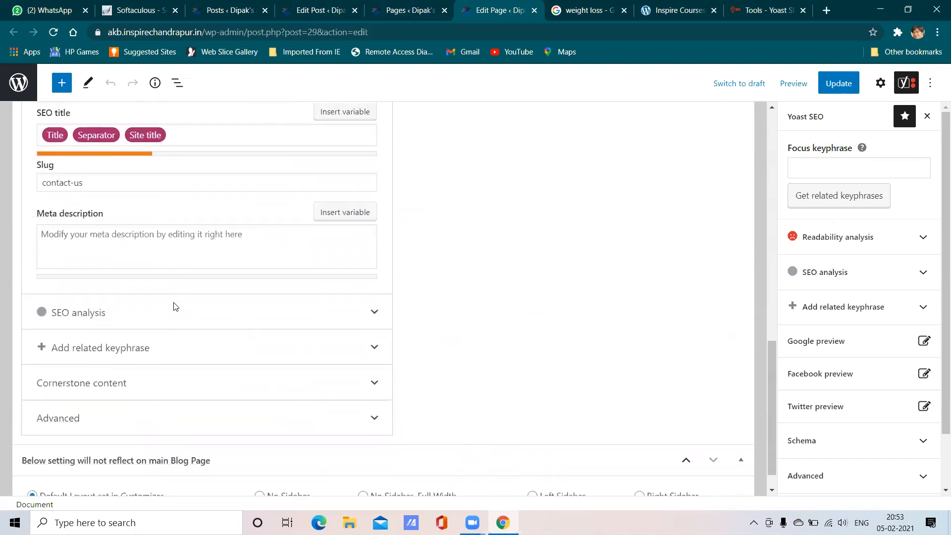
# - Expand the Contact Us page's SEO analysis and related keyphrase sections, review their contents, and collapse both again
pyautogui.scroll(-1, 174, 307)
pyautogui.click(170, 293)
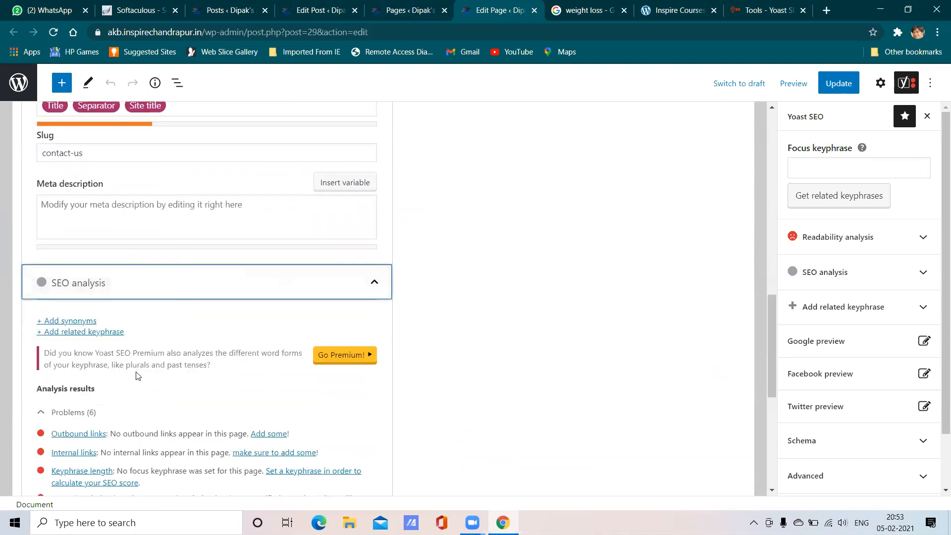
pyautogui.scroll(-5, 137, 342)
pyautogui.scroll(-2, 144, 322)
pyautogui.click(153, 322)
pyautogui.scroll(-3, 171, 333)
pyautogui.scroll(5, 200, 331)
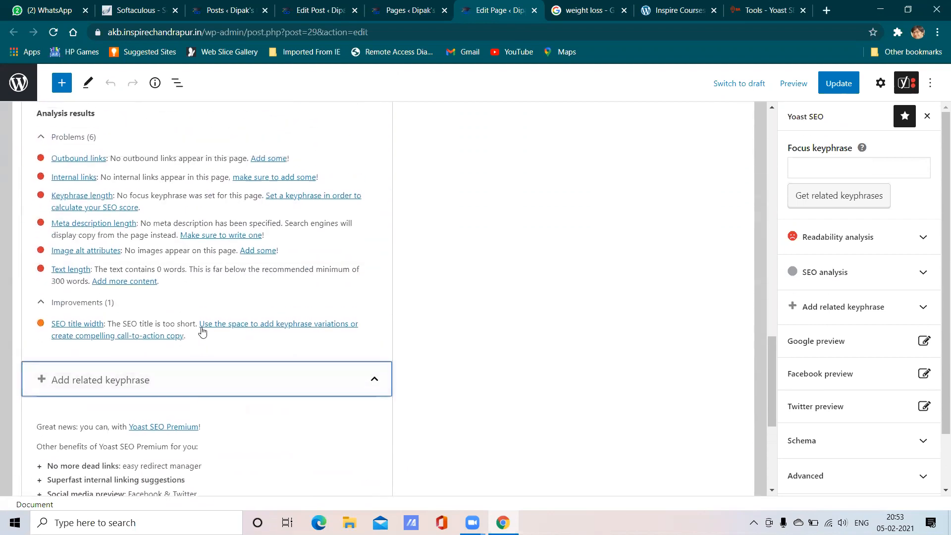
pyautogui.click(210, 374)
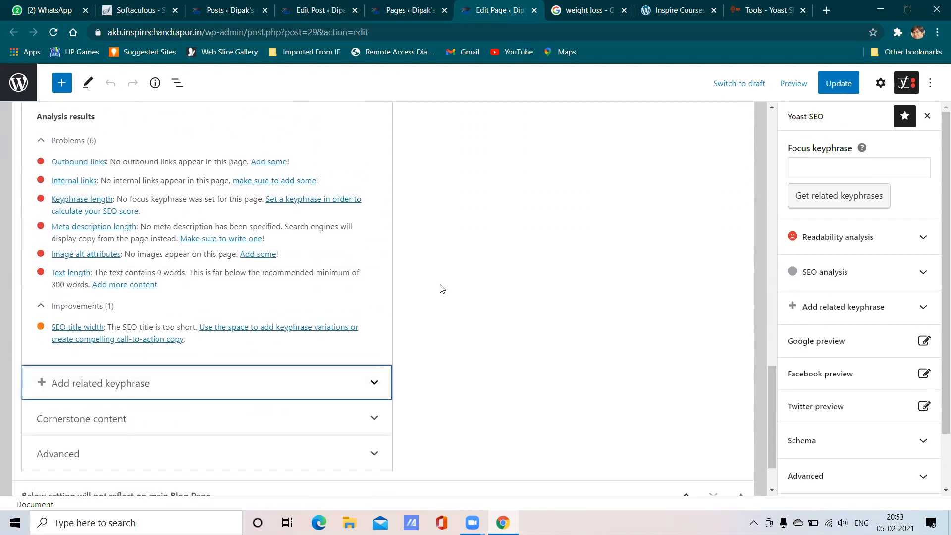
pyautogui.scroll(4, 441, 287)
pyautogui.click(373, 193)
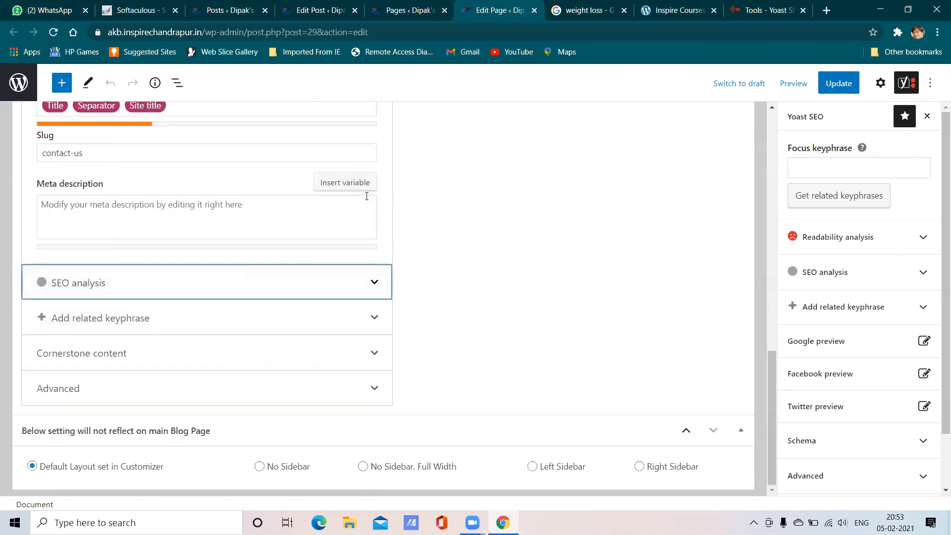
# - Review the Contact Us page from its content down to the Yoast SEO box and collapse the Google preview section there
pyautogui.scroll(4, 416, 234)
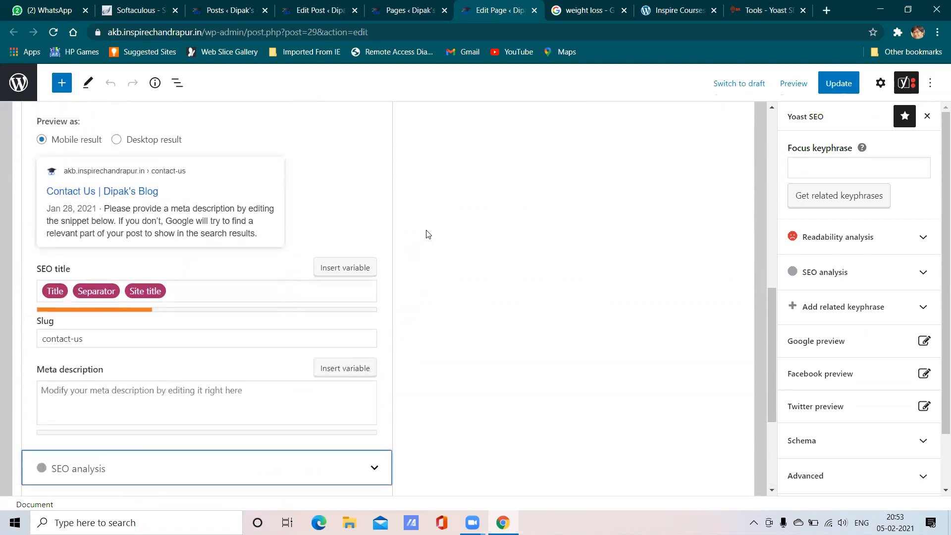
pyautogui.scroll(10, 428, 233)
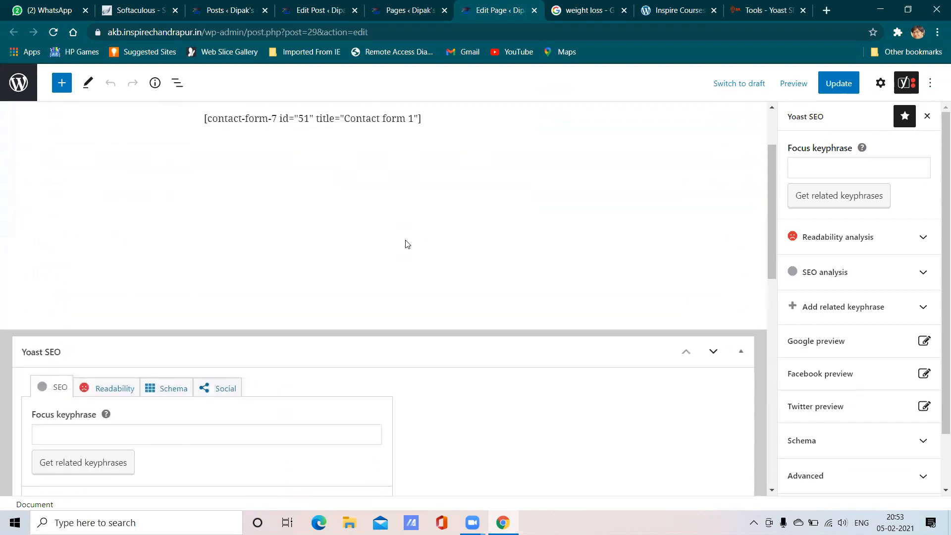
pyautogui.scroll(2, 561, 226)
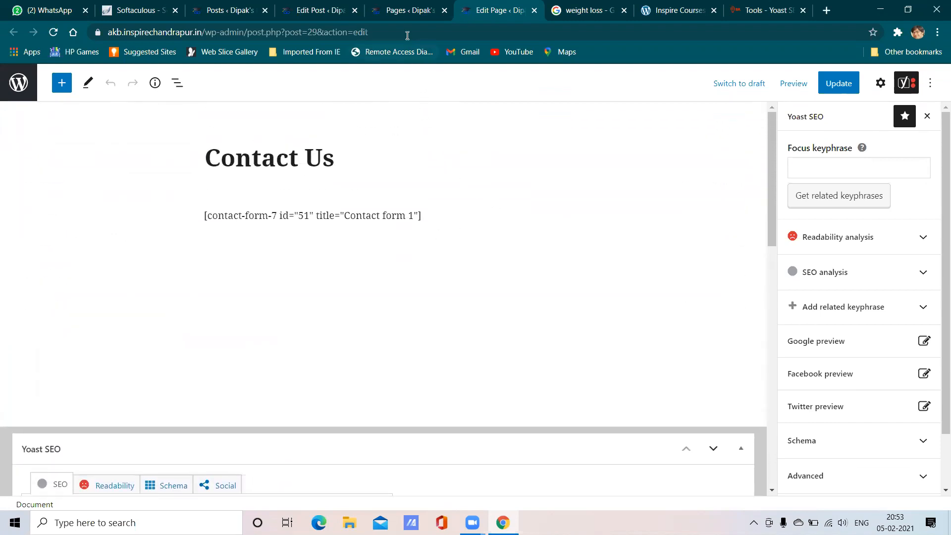
pyautogui.scroll(-6, 475, 320)
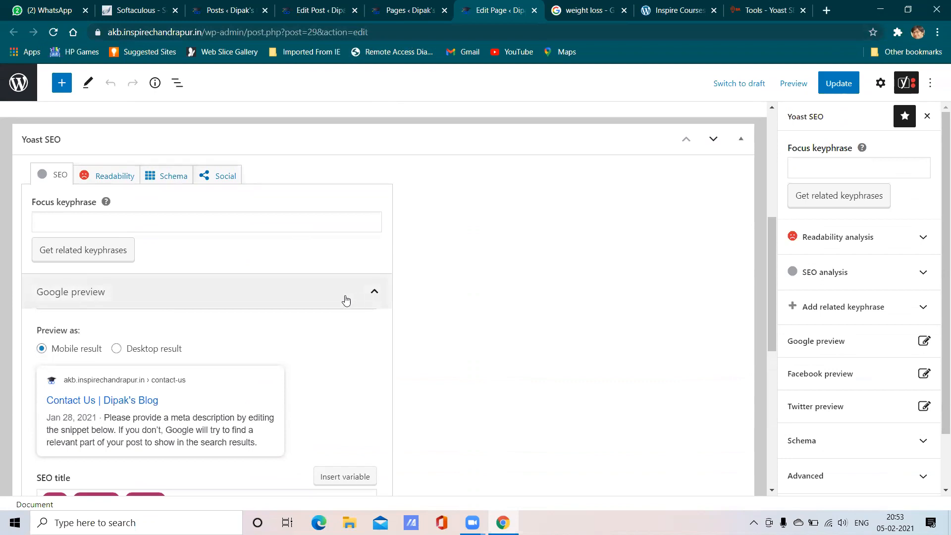
pyautogui.click(329, 295)
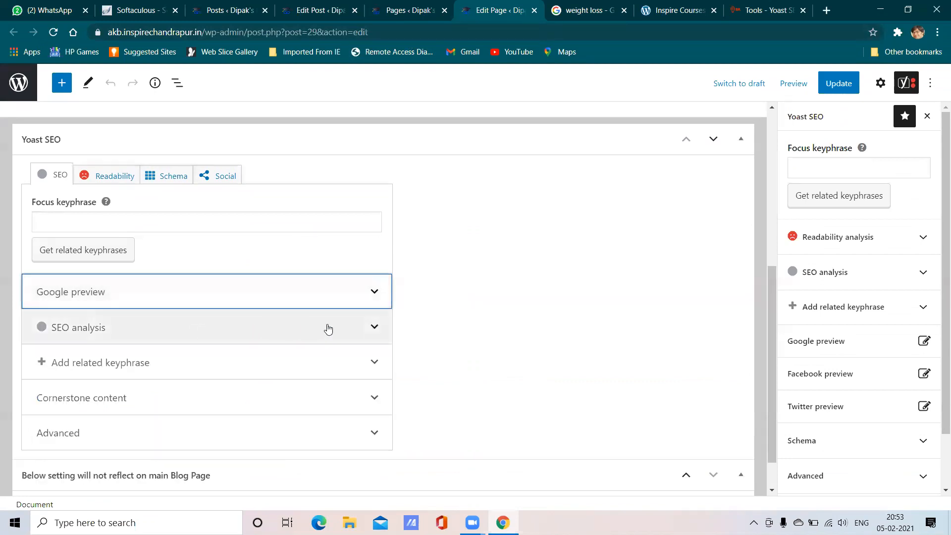
# - Open the Contact Us page's Google preview dialog from the Yoast SEO sidebar
pyautogui.scroll(-1, 419, 331)
pyautogui.scroll(4, 420, 329)
pyautogui.scroll(-4, 418, 325)
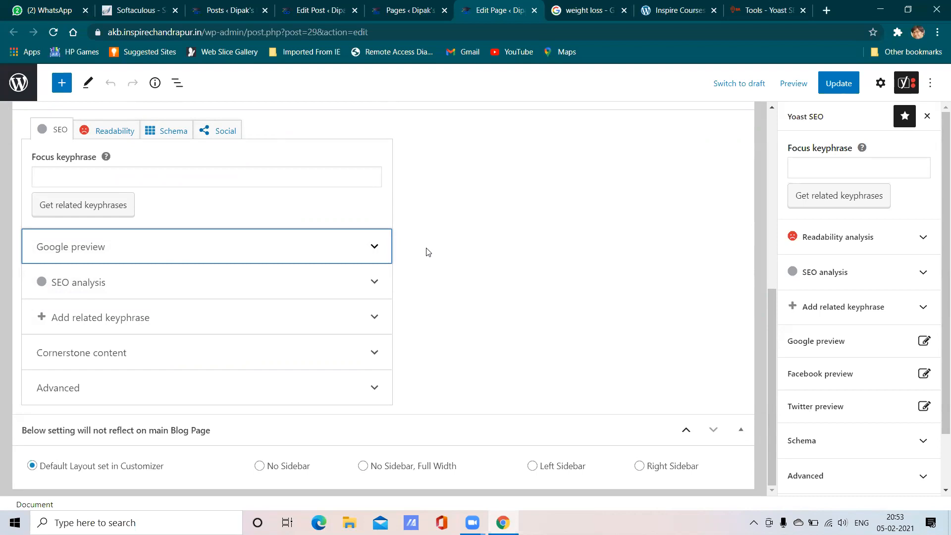
pyautogui.scroll(-2, 794, 295)
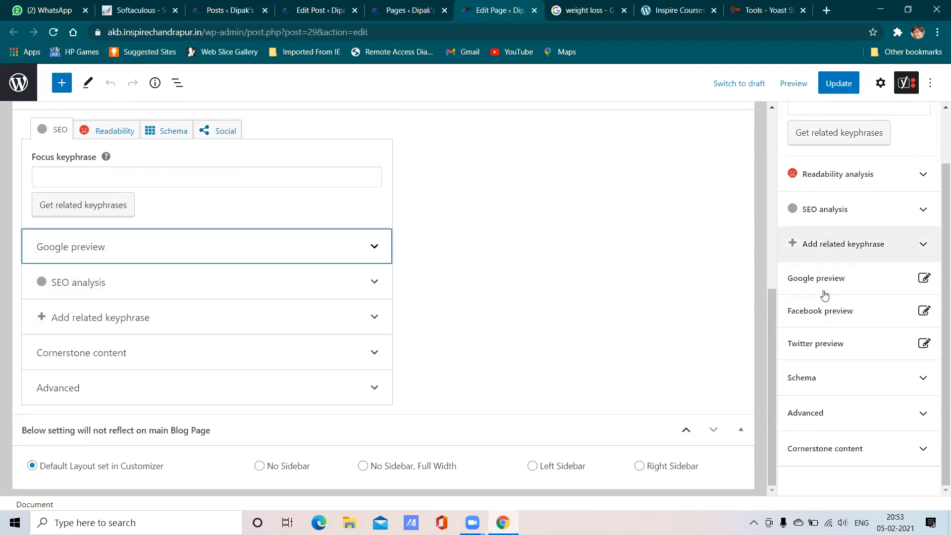
pyautogui.click(824, 290)
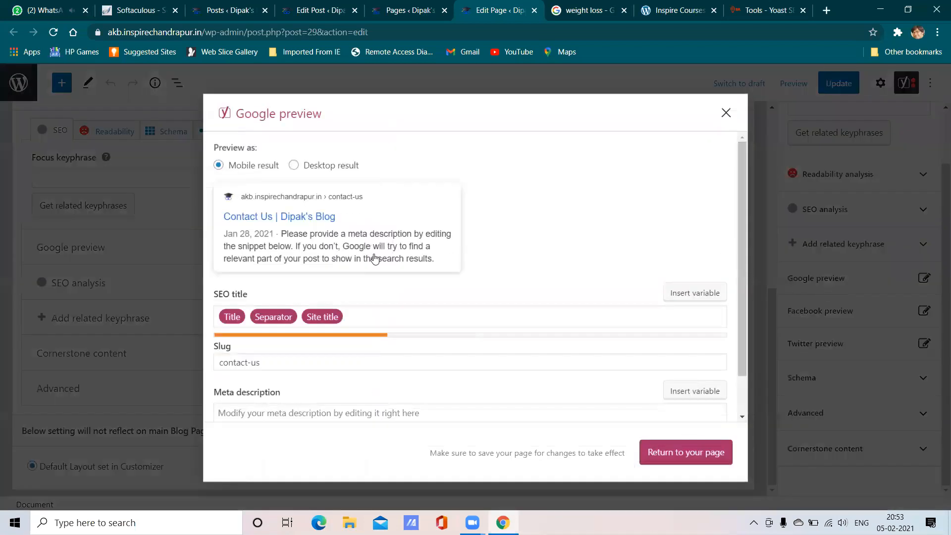
# - Close the Google preview dialog and the browser tabs with the Pages list, the post editor and the Contact Us page editor
pyautogui.click(726, 114)
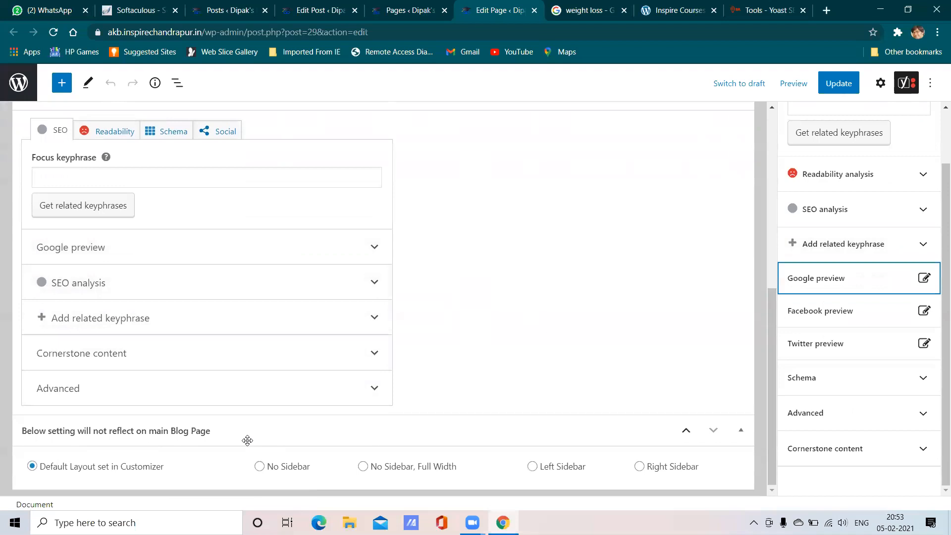
pyautogui.scroll(7, 248, 375)
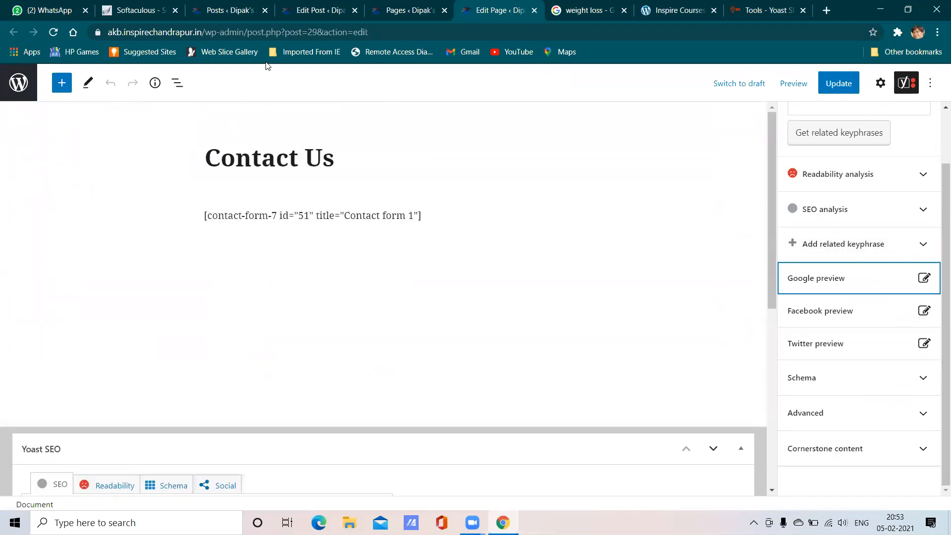
pyautogui.click(304, 10)
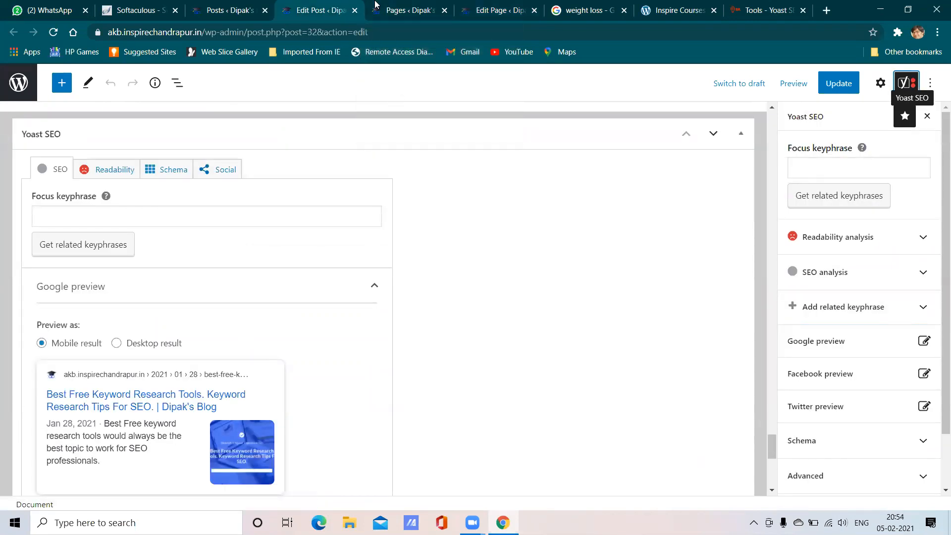
pyautogui.click(406, 10)
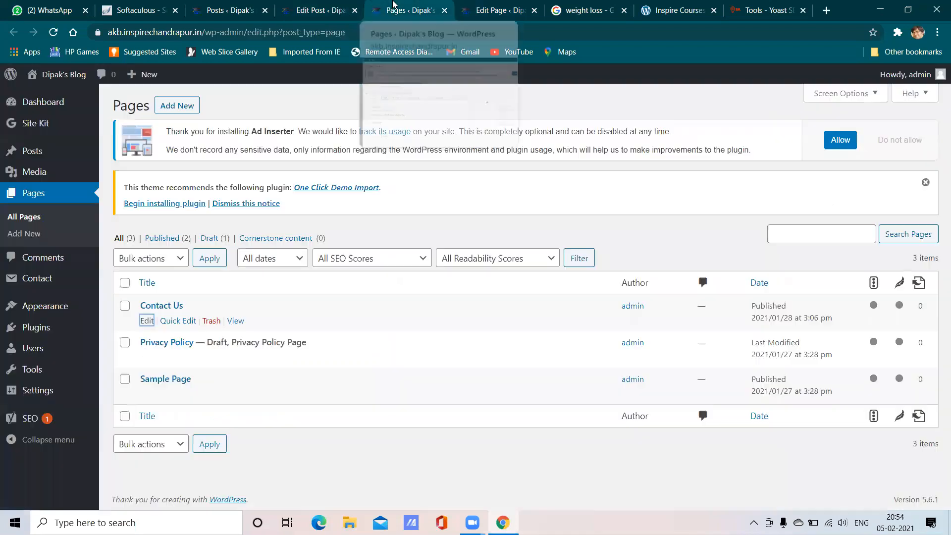
pyautogui.click(444, 11)
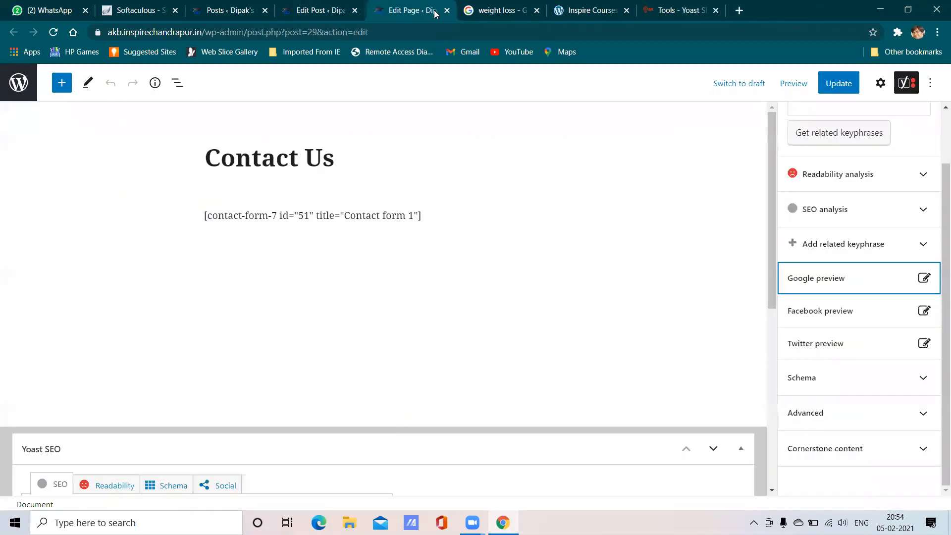
pyautogui.click(355, 11)
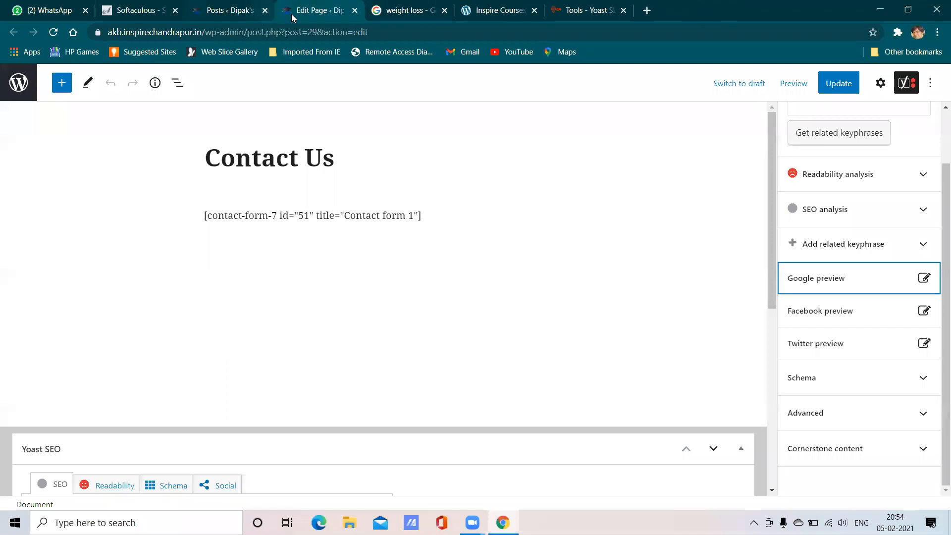
pyautogui.click(355, 11)
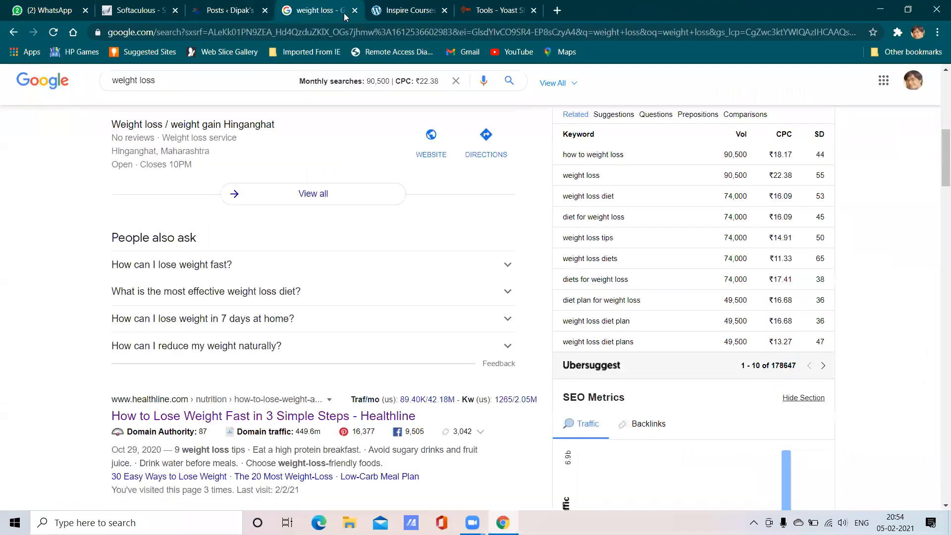
# - Switch to the Inspire Courses site and open its WordPress dashboard
pyautogui.click(386, 10)
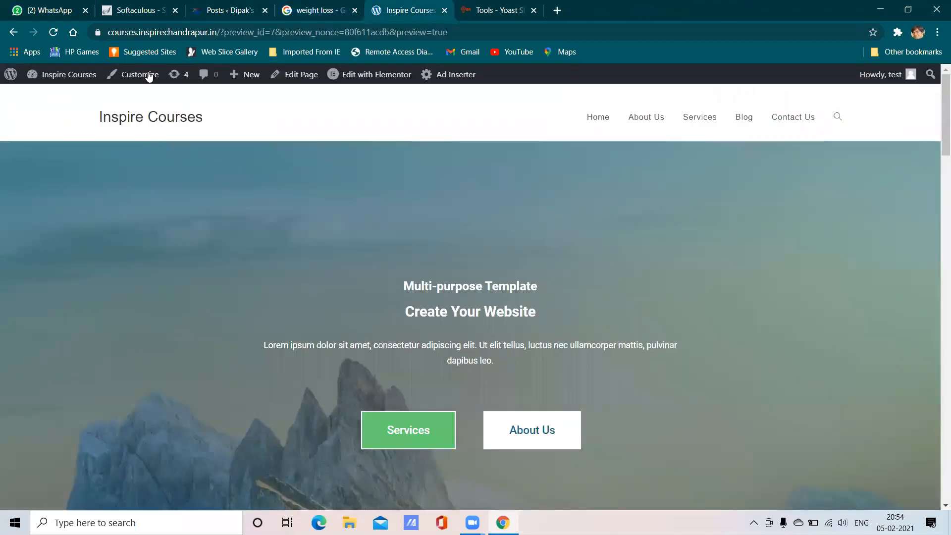
pyautogui.moveTo(71, 78)
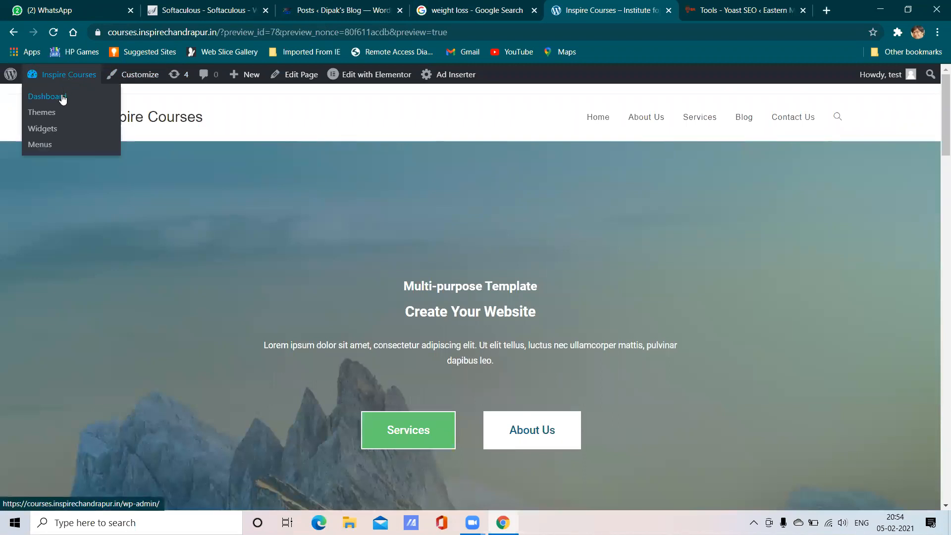
pyautogui.click(63, 97)
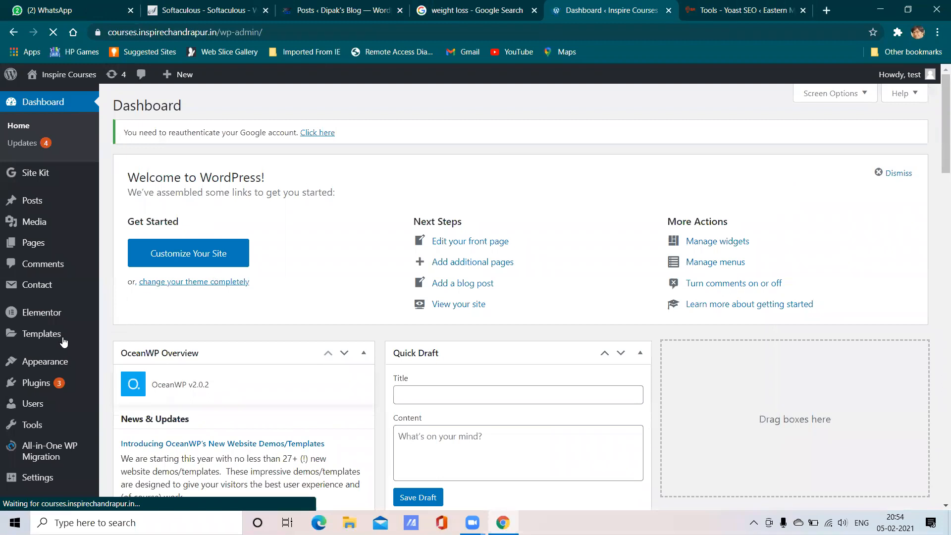
pyautogui.scroll(-4, 64, 343)
pyautogui.scroll(4, 61, 342)
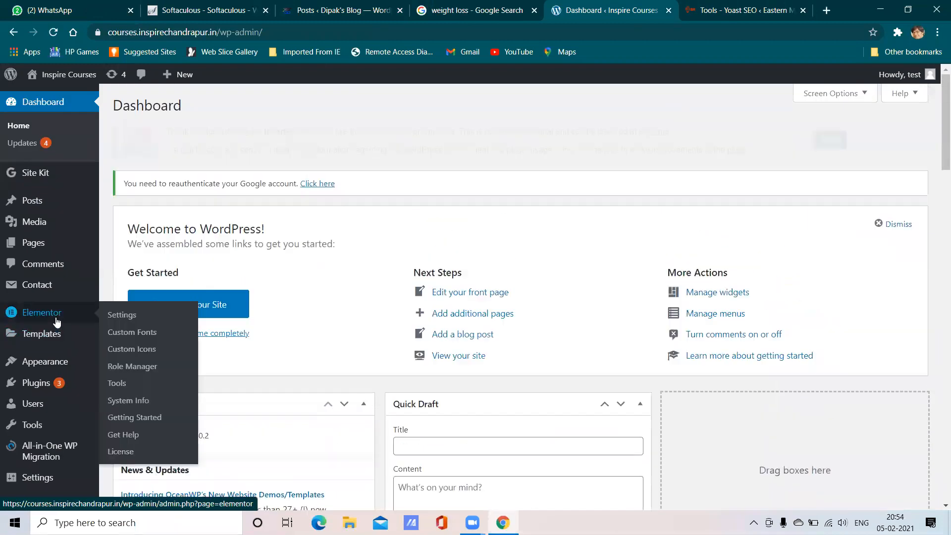
# - Search for "seo" among the plugins to add on Inspire Courses and install Rank Math SEO
pyautogui.moveTo(45, 244)
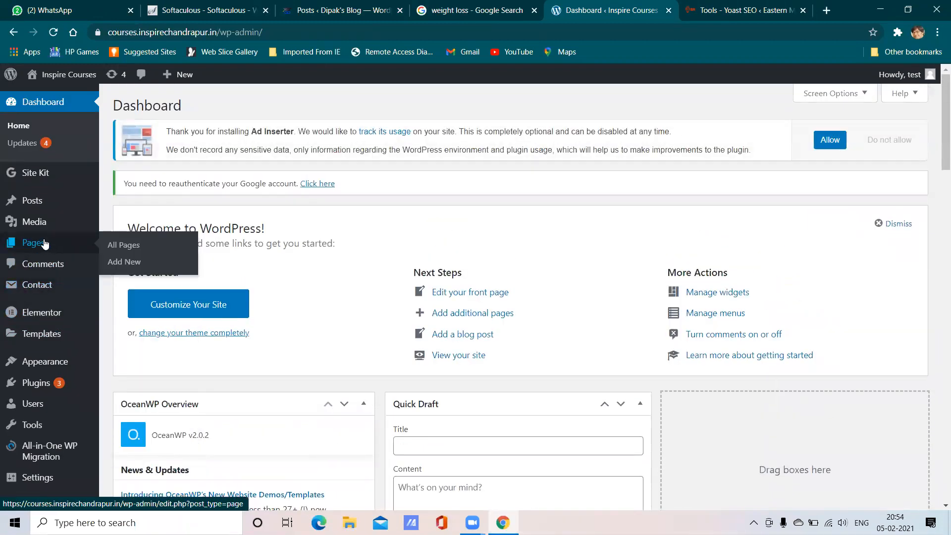
pyautogui.moveTo(50, 386)
pyautogui.click(133, 402)
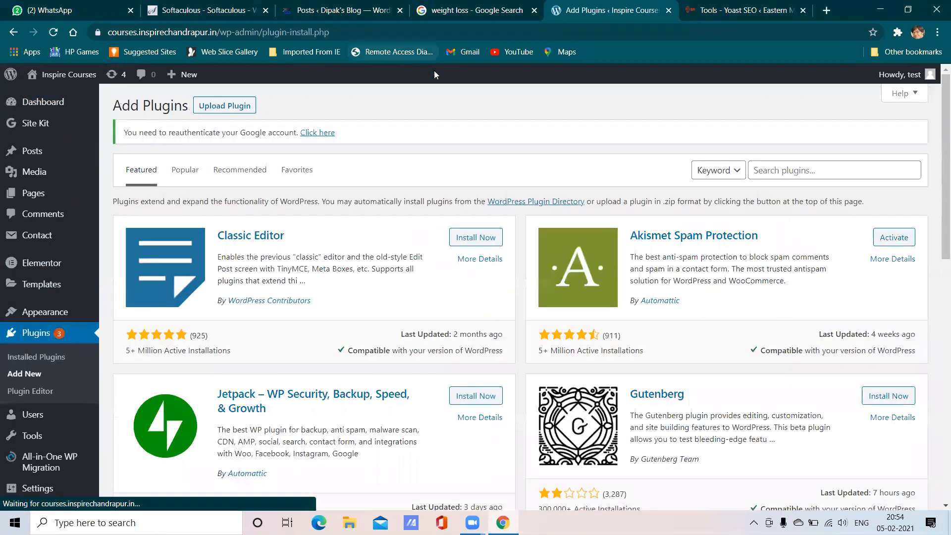
pyautogui.click(801, 174)
pyautogui.write('seo')
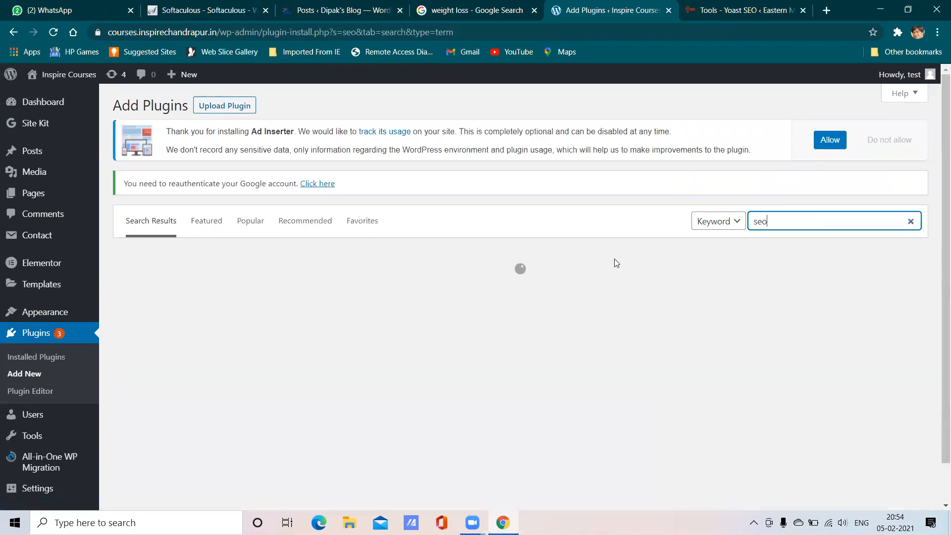
pyautogui.scroll(-3, 504, 352)
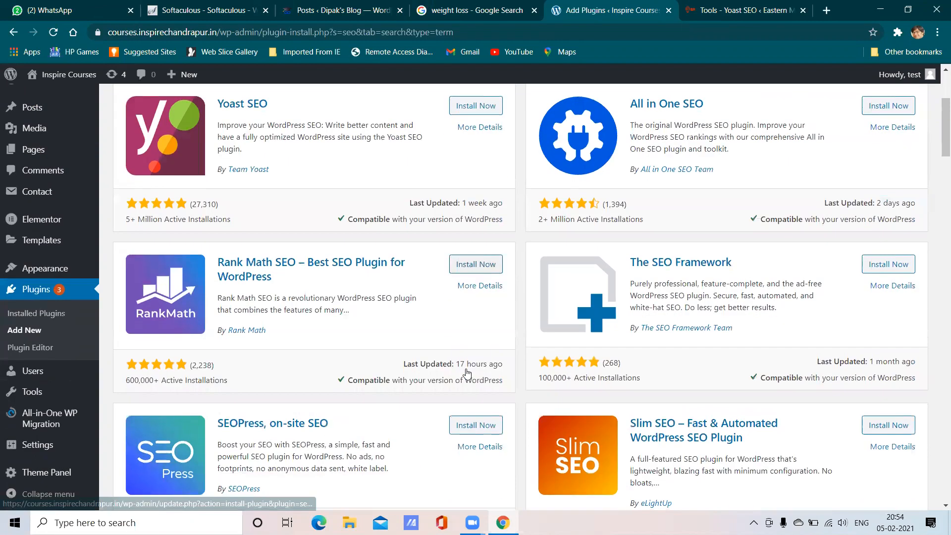
pyautogui.click(484, 265)
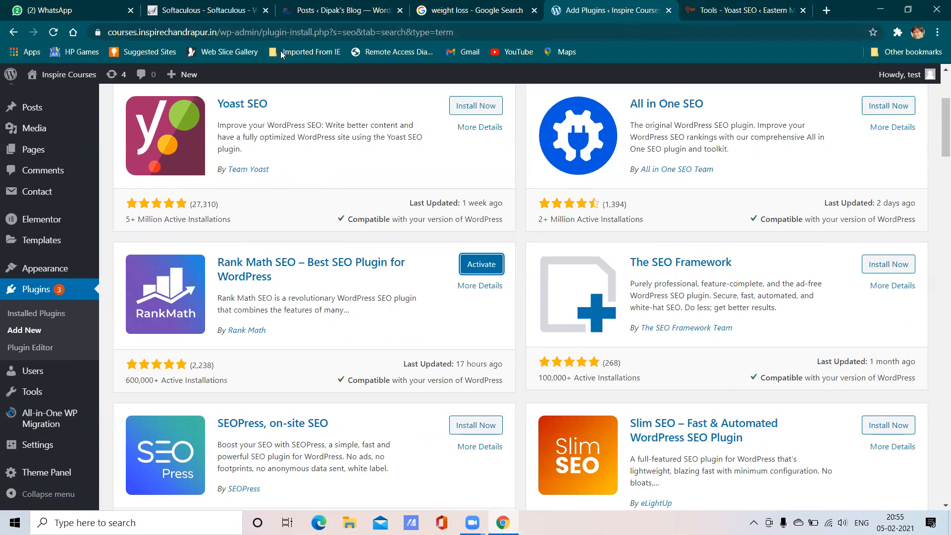
# - Return to the akb.inspirechandrapur.in blog and open its Contact Us page for editing from the list of pages
pyautogui.click(320, 5)
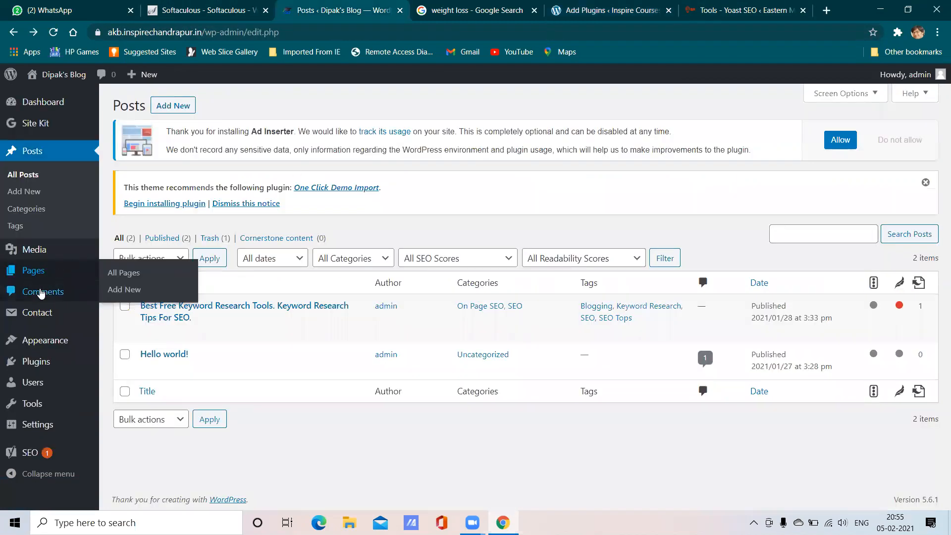
pyautogui.moveTo(47, 351)
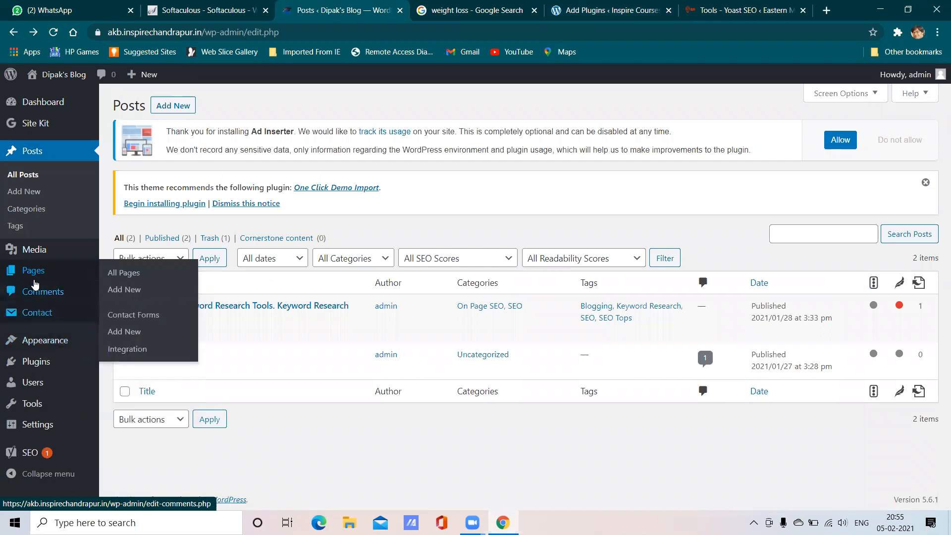
pyautogui.moveTo(75, 272)
pyautogui.click(130, 273)
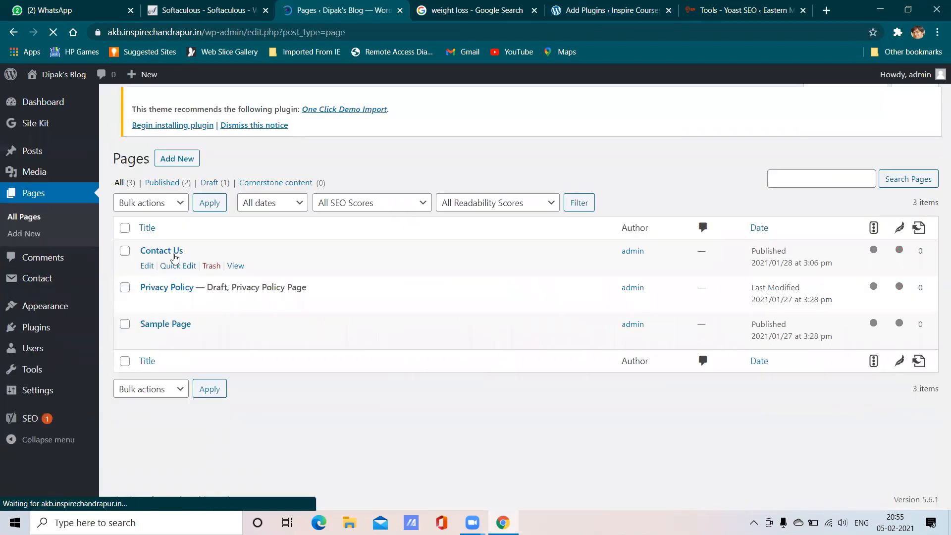
pyautogui.click(148, 264)
pyautogui.click(214, 285)
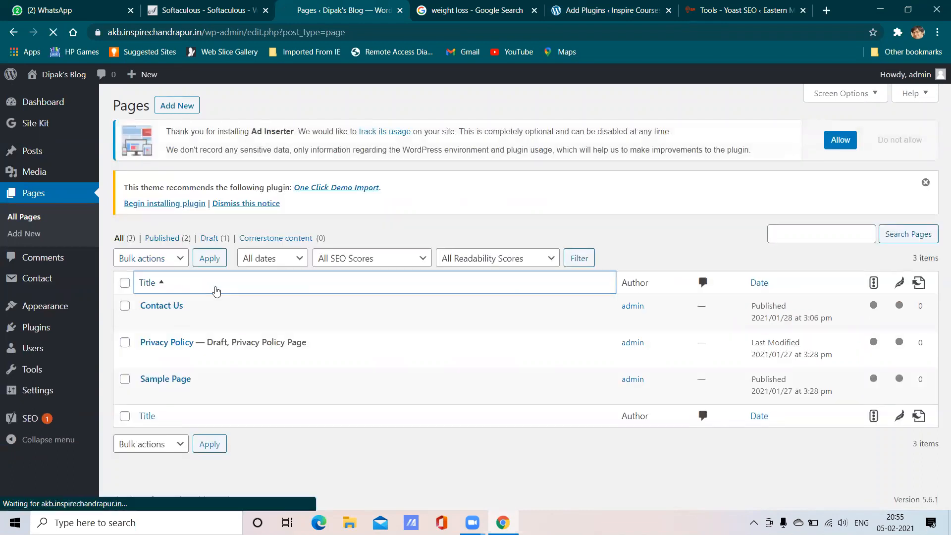
pyautogui.click(146, 271)
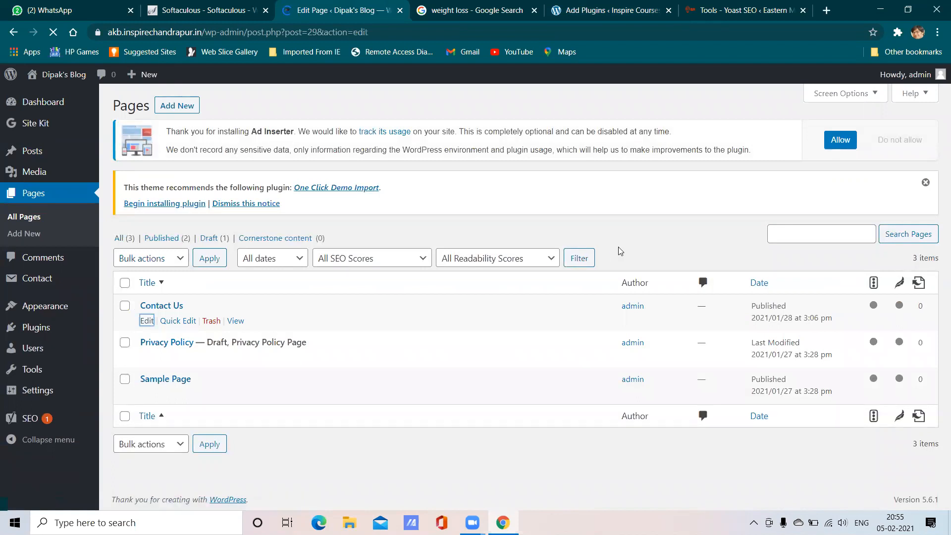
pyautogui.scroll(-10, 618, 242)
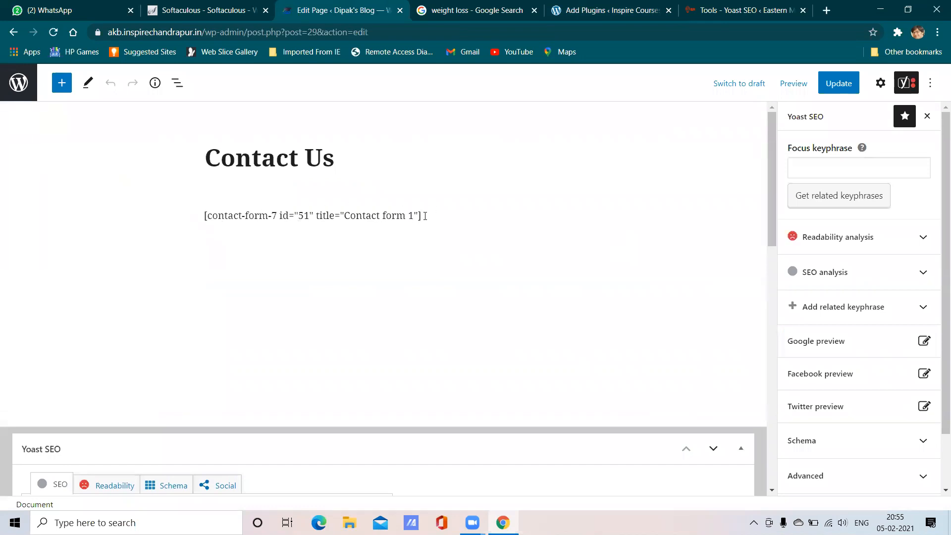
# - Review the Contact Us page's contact form shortcode and its Yoast SEO box, from the Google preview to the advanced section
pyautogui.moveTo(420, 220); pyautogui.dragTo(172, 212)
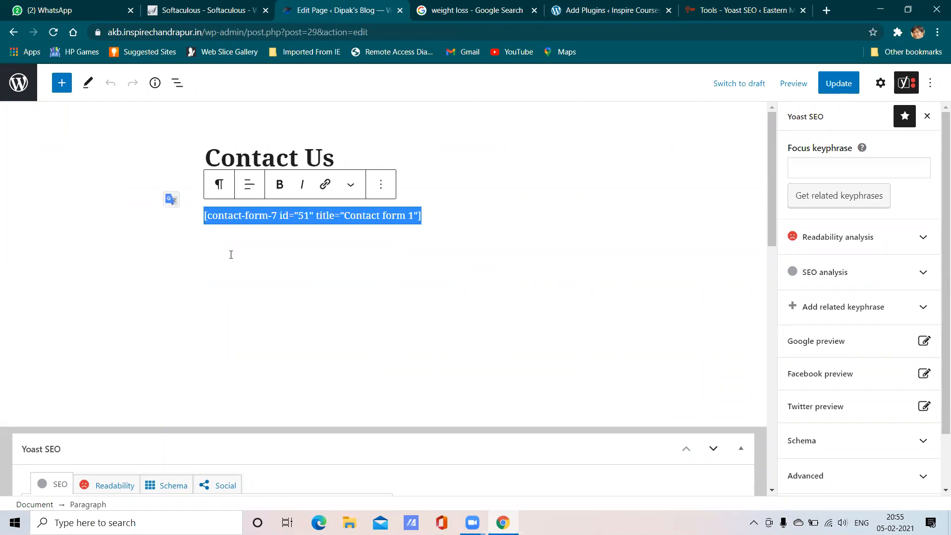
pyautogui.click(285, 248)
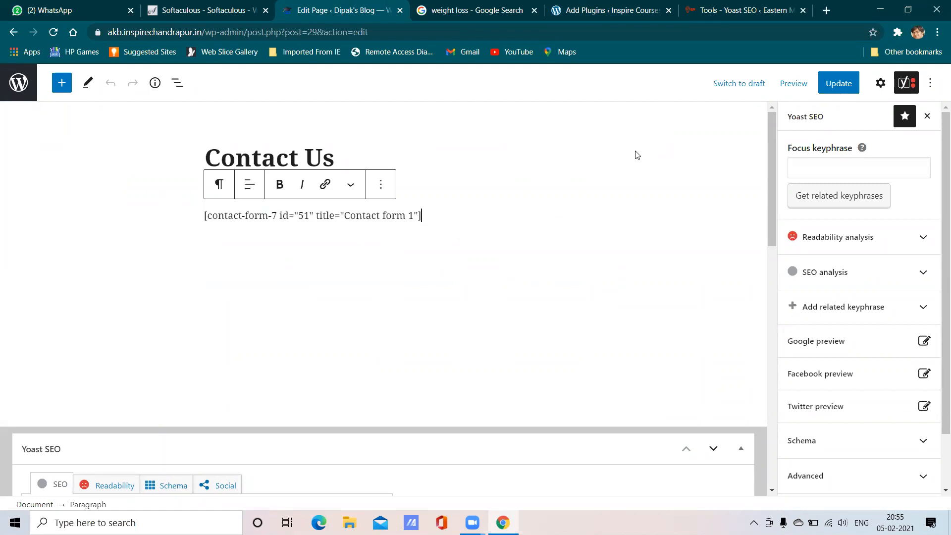
pyautogui.scroll(-5, 465, 195)
pyautogui.scroll(-5, 198, 302)
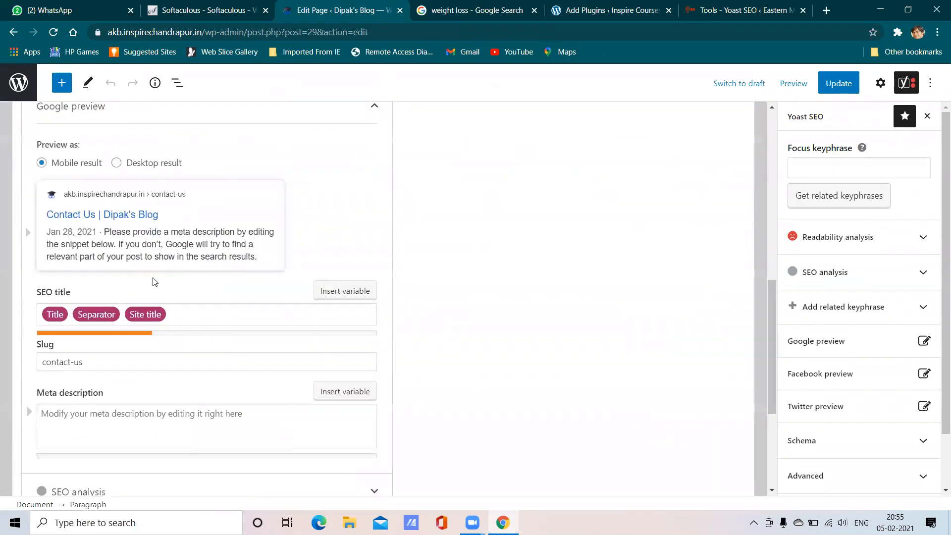
pyautogui.scroll(-4, 286, 318)
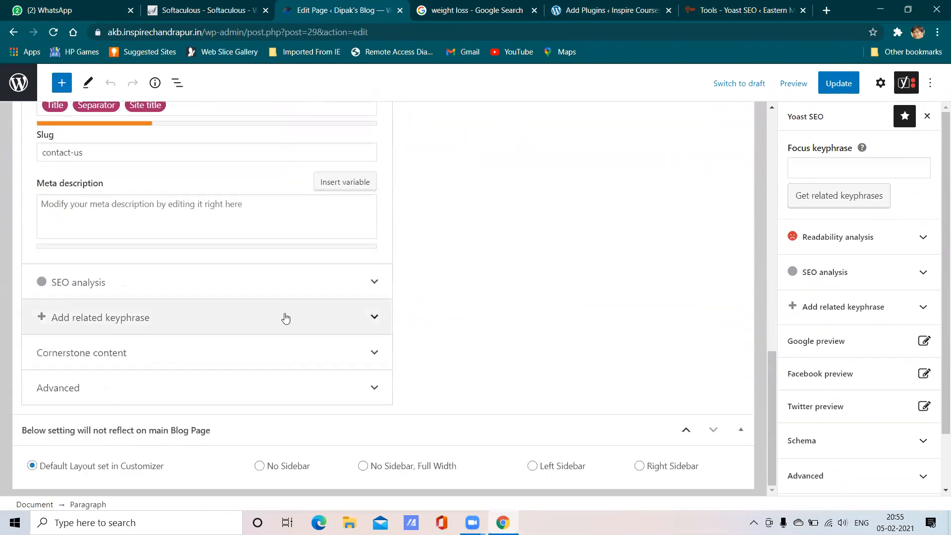
pyautogui.scroll(7, 286, 317)
pyautogui.scroll(6, 424, 288)
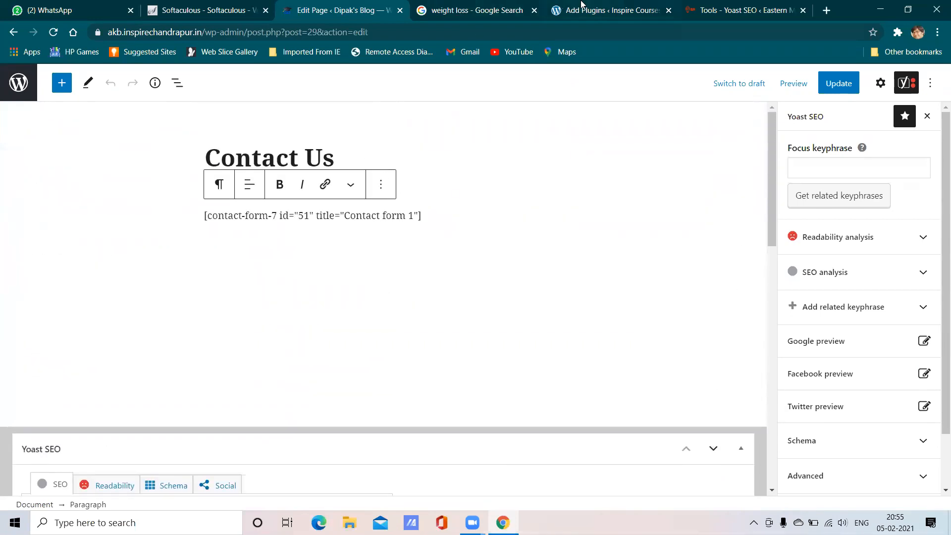
# - Activate the Rank Math SEO plugin on the Inspire Courses site and skip connecting a free account
pyautogui.click(583, 4)
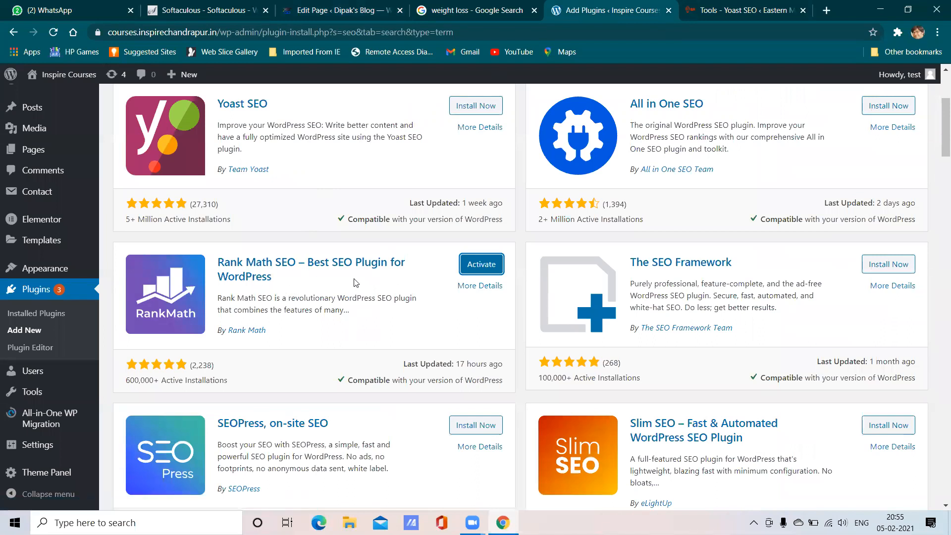
pyautogui.click(473, 270)
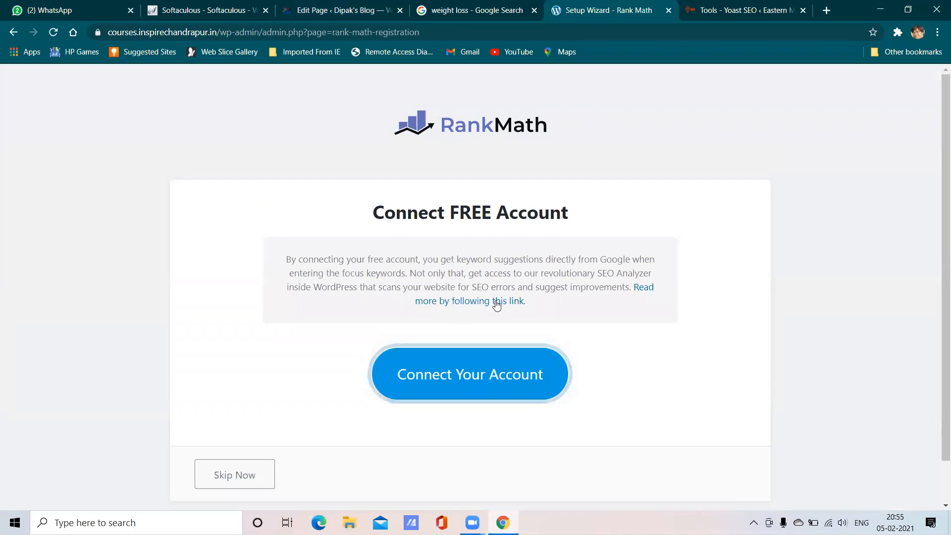
pyautogui.scroll(-1, 496, 301)
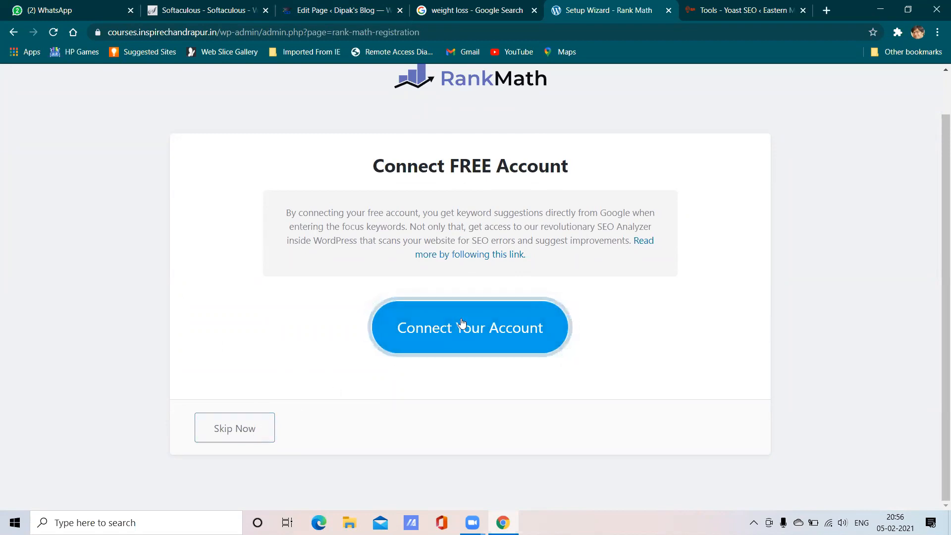
pyautogui.click(209, 430)
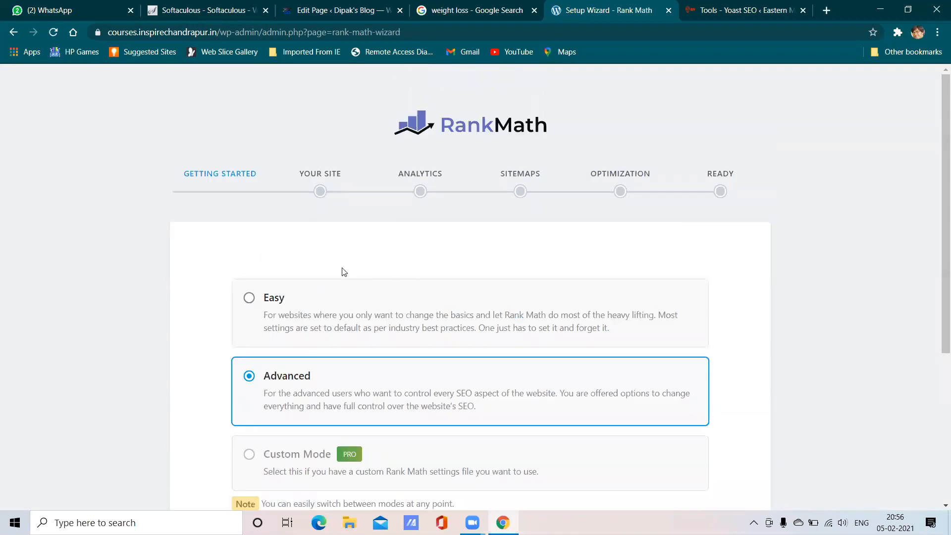
# - Review the Easy, Advanced and Custom Mode options on the Getting Started page of the Rank Math setup wizard
pyautogui.scroll(-2, 369, 279)
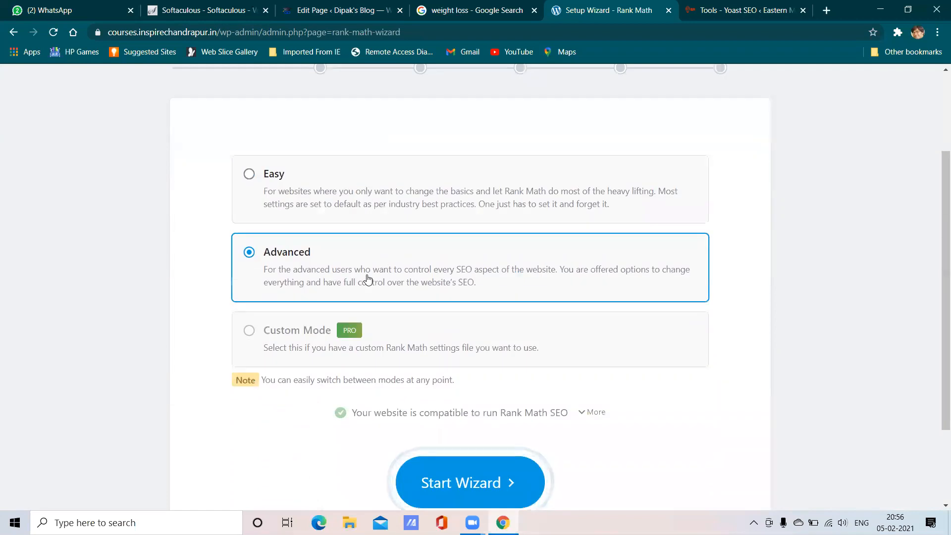
pyautogui.scroll(2, 369, 279)
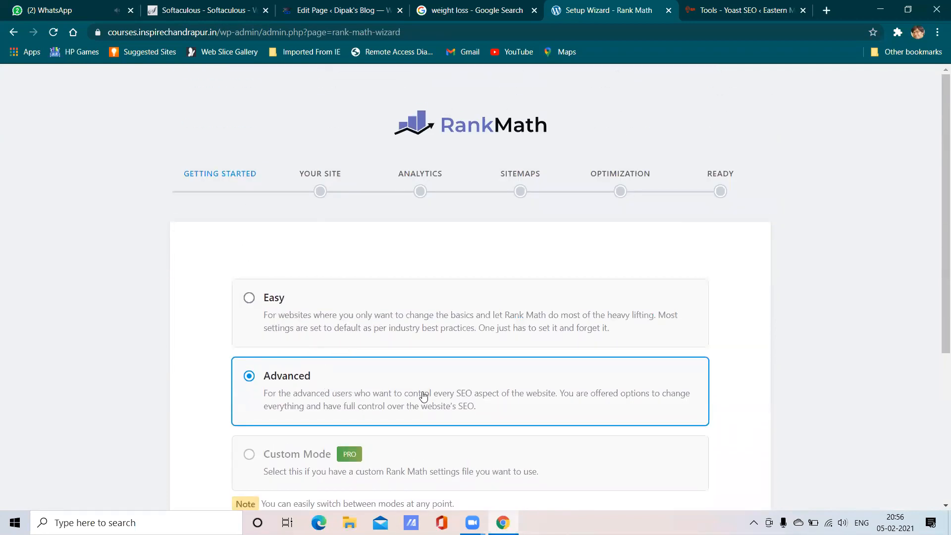
pyautogui.scroll(-5, 563, 399)
pyautogui.scroll(4, 548, 380)
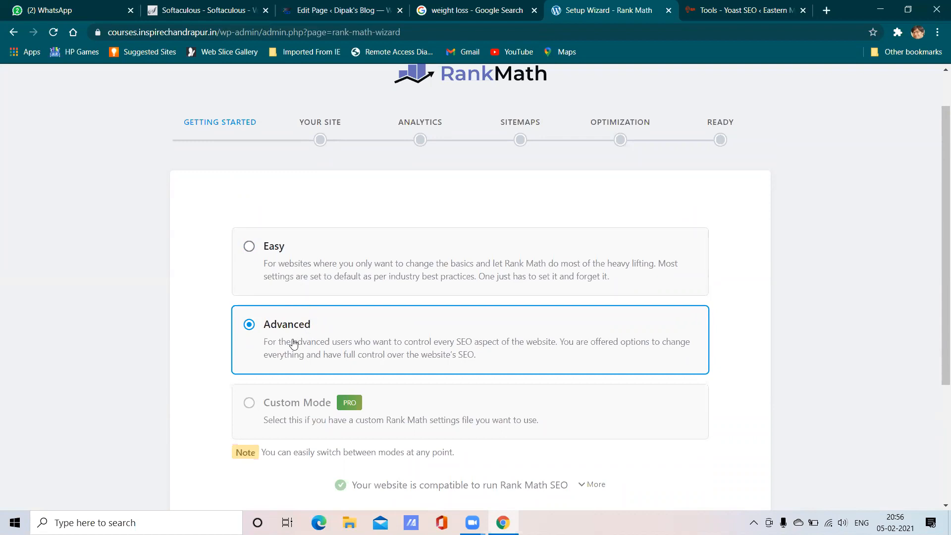
pyautogui.scroll(-4, 355, 348)
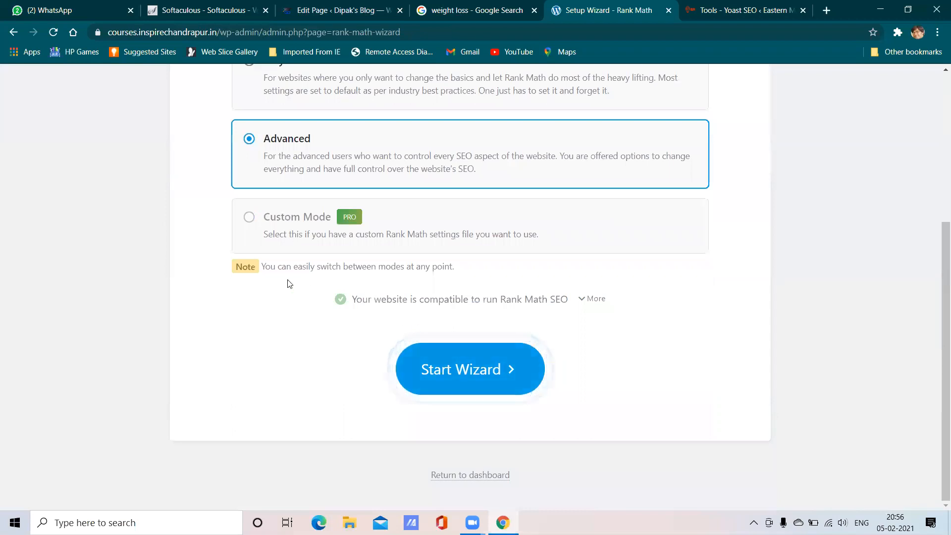
# - Start the setup wizard in Advanced mode and set the Inspire Courses site type to Other Business Website
pyautogui.click(475, 374)
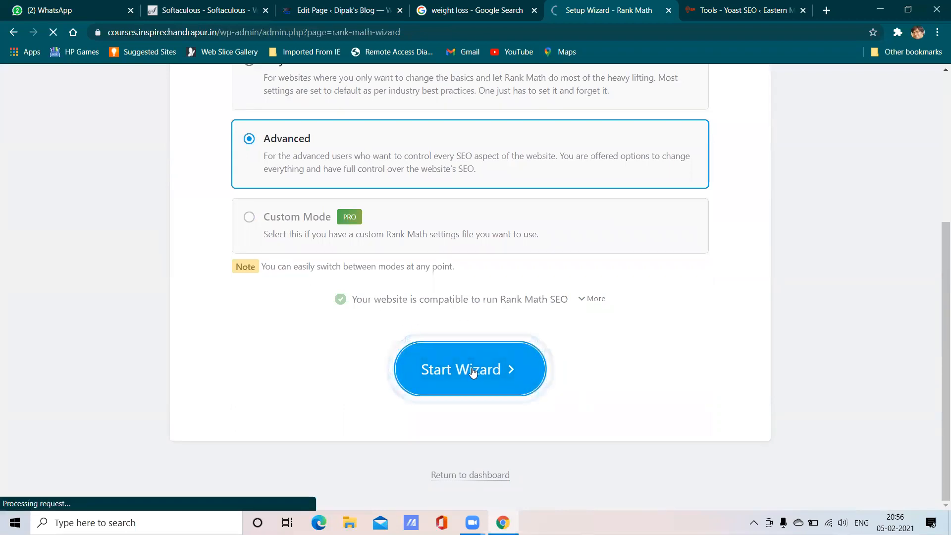
pyautogui.scroll(-3, 470, 370)
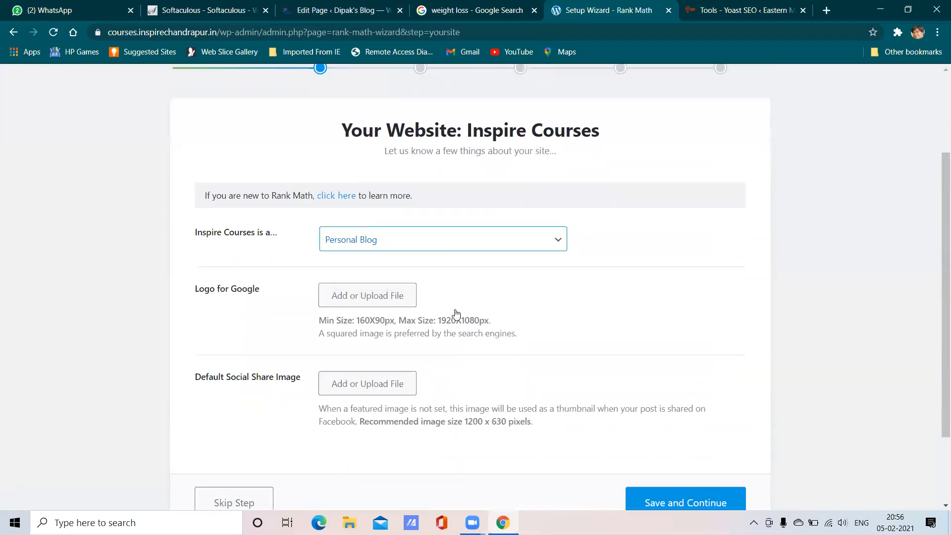
pyautogui.click(451, 243)
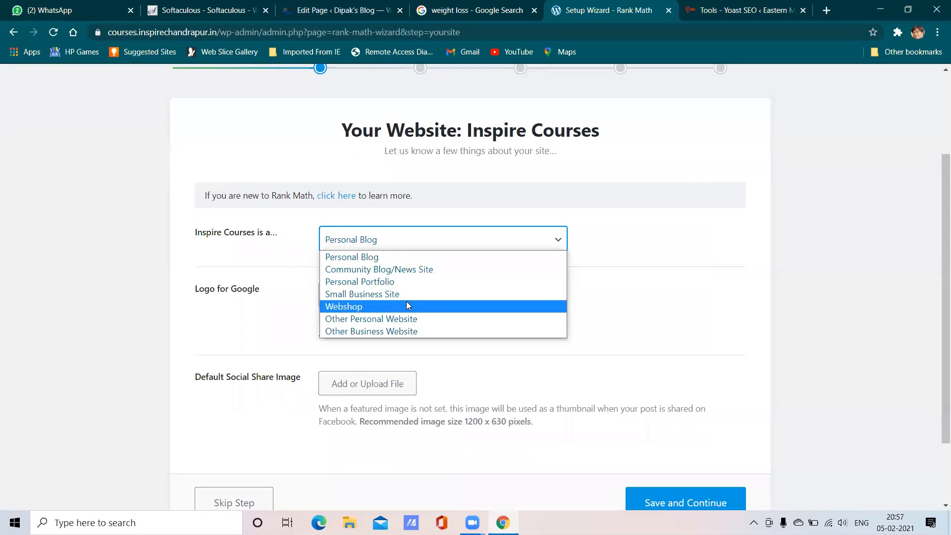
pyautogui.click(414, 332)
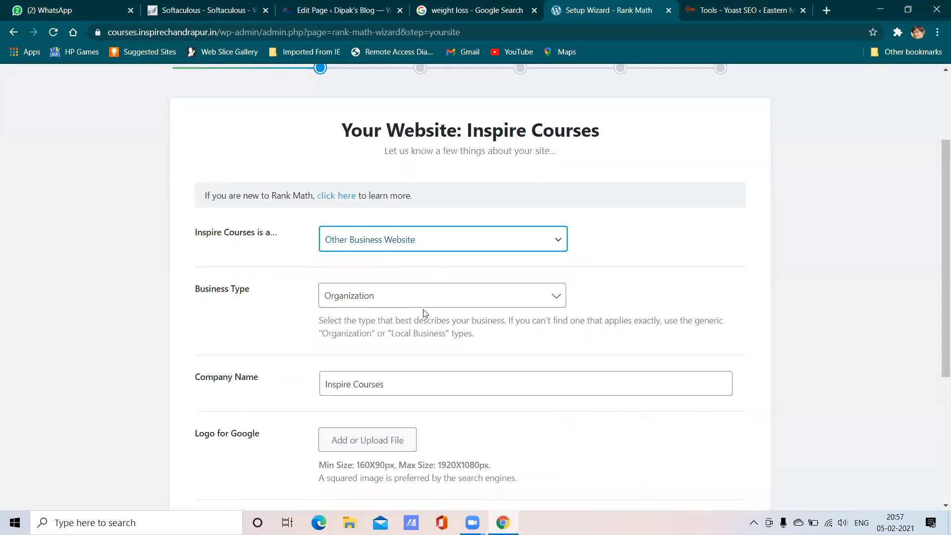
# - Choose Organization as the business type and set the company name to AKB MEDIA
pyautogui.click(524, 300)
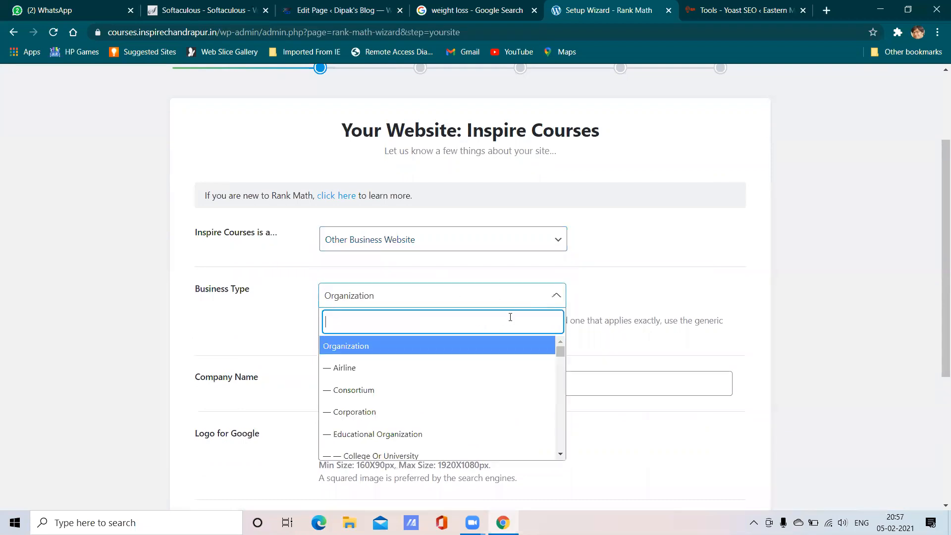
pyautogui.click(500, 347)
pyautogui.scroll(-3, 498, 345)
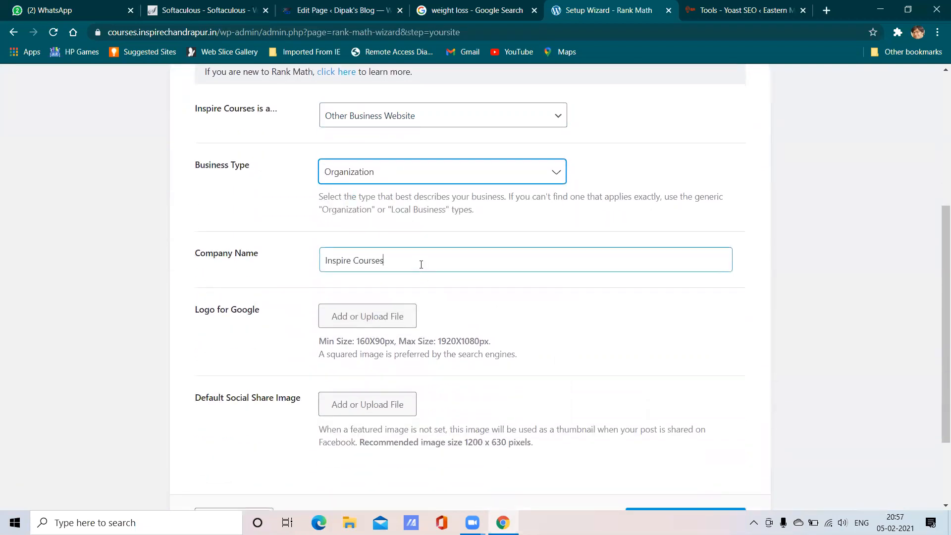
pyautogui.moveTo(421, 265); pyautogui.dragTo(184, 266)
pyautogui.write('AKB MEDIA')
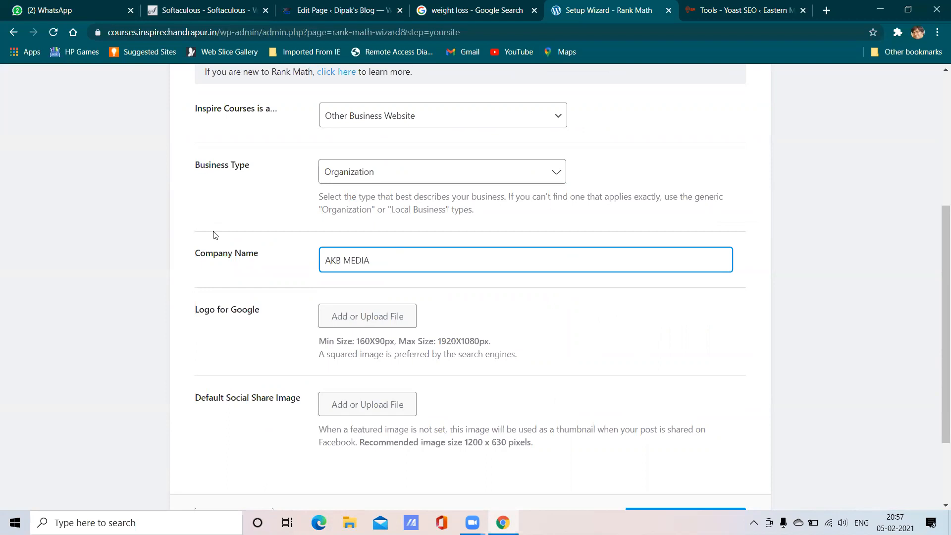
# - Upload the AKAYBEE ACADEMY FAVICON-01 image from the Sample Images folder and use it as the logo for Google
pyautogui.click(360, 317)
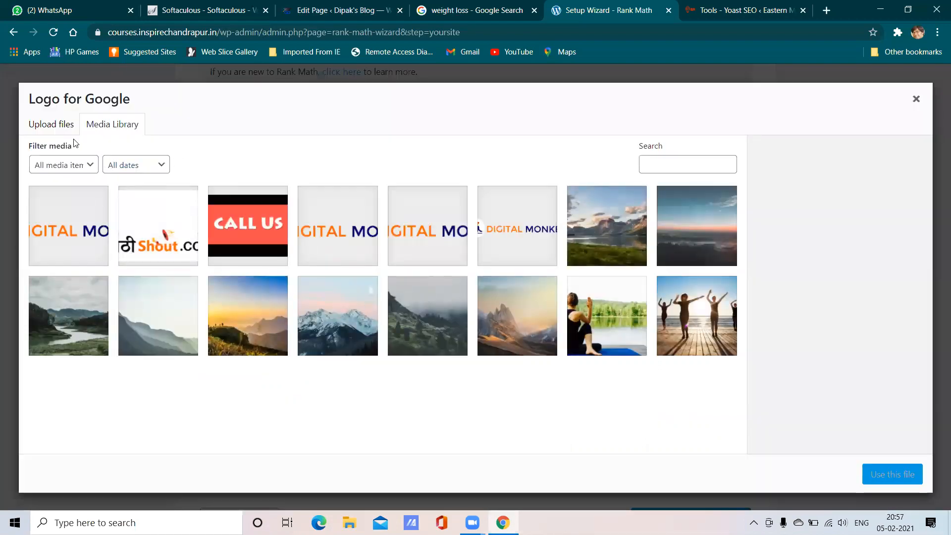
pyautogui.click(61, 129)
pyautogui.click(495, 294)
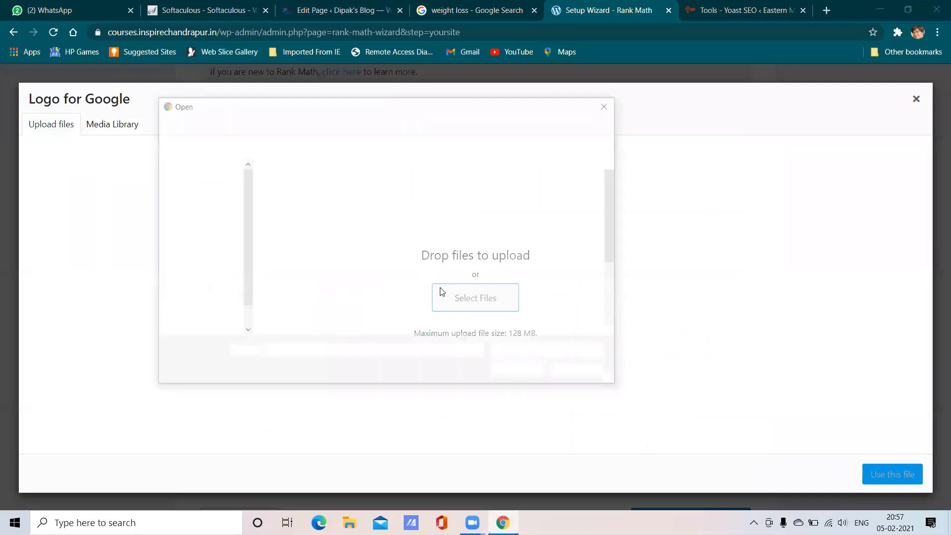
pyautogui.click(448, 207)
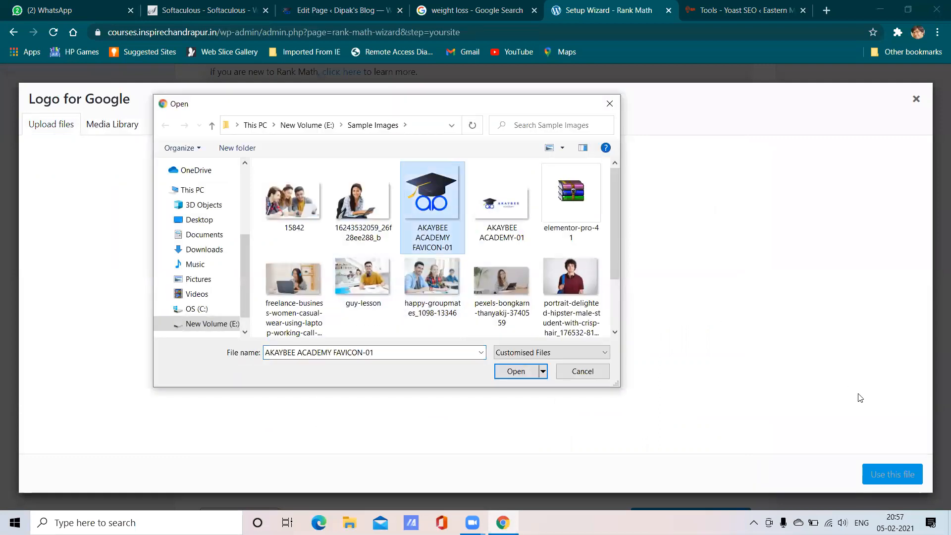
pyautogui.click(891, 477)
pyautogui.press('Return')
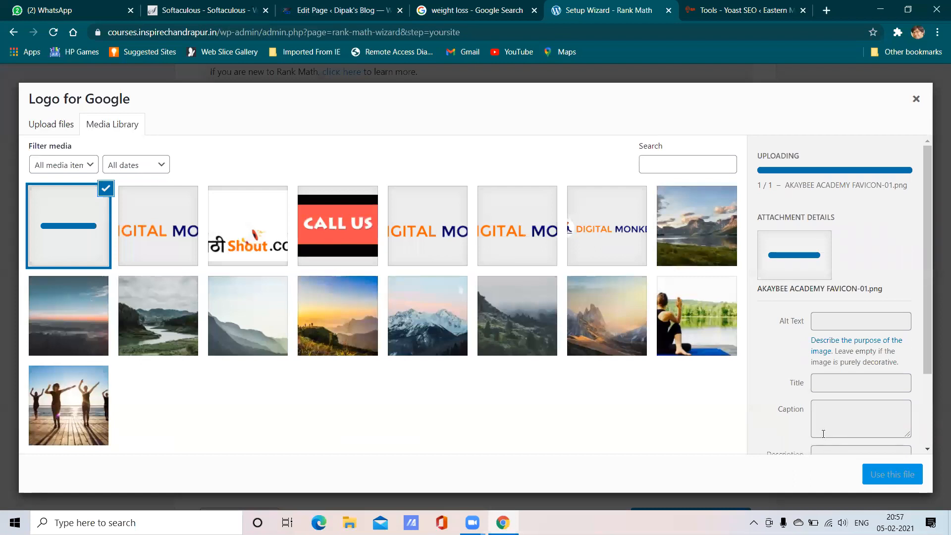
pyautogui.scroll(-3, 845, 348)
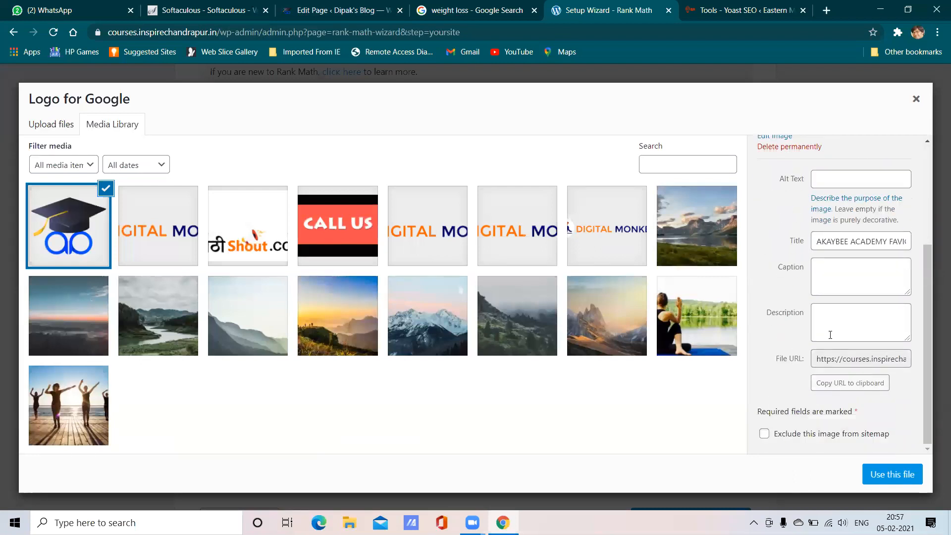
pyautogui.click(823, 181)
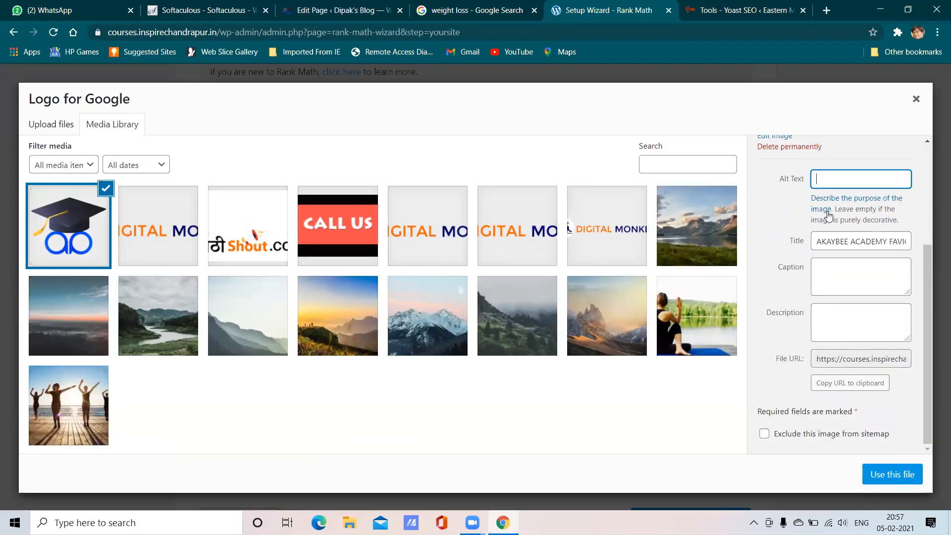
pyautogui.click(841, 269)
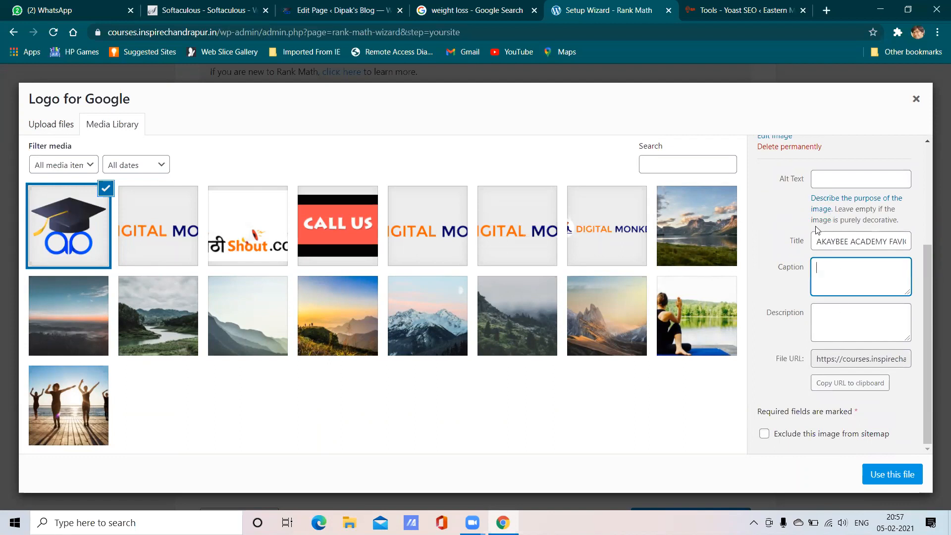
pyautogui.click(889, 475)
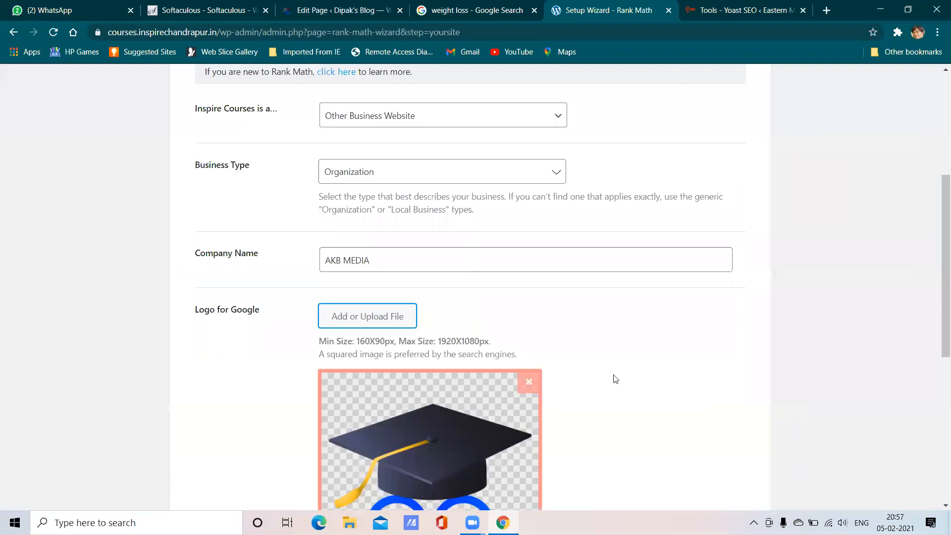
# - Check the preview of the chosen Google logo and remove the favicon image from it
pyautogui.scroll(-5, 594, 381)
pyautogui.scroll(1, 607, 346)
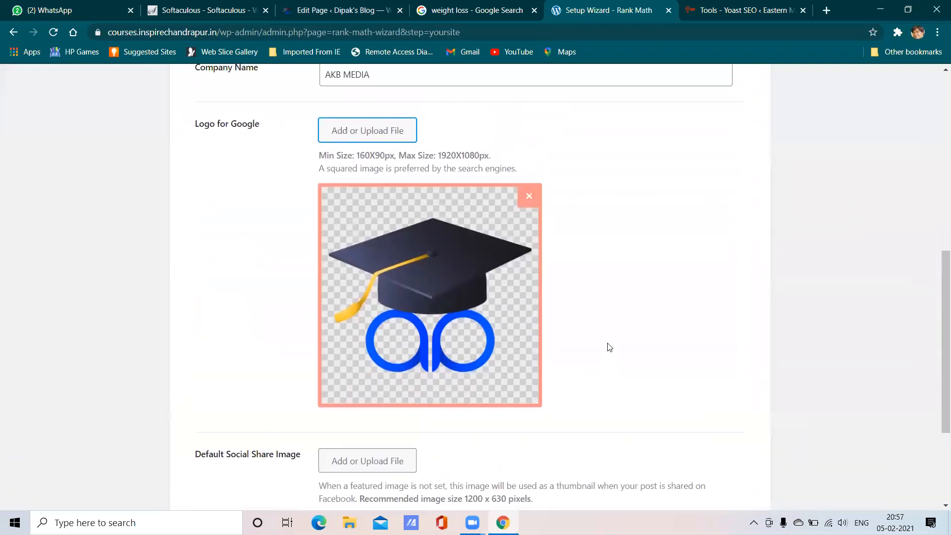
pyautogui.scroll(-4, 609, 347)
pyautogui.scroll(4, 609, 347)
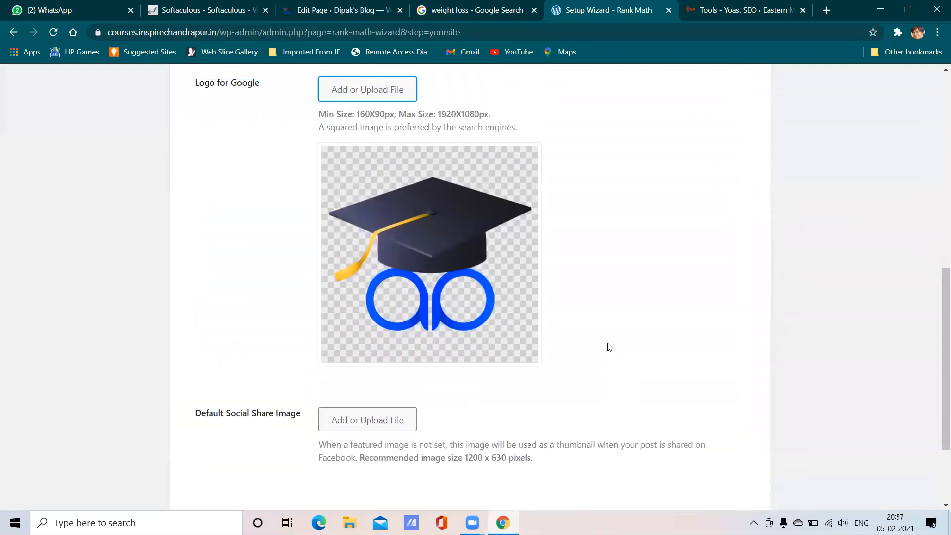
pyautogui.click(529, 197)
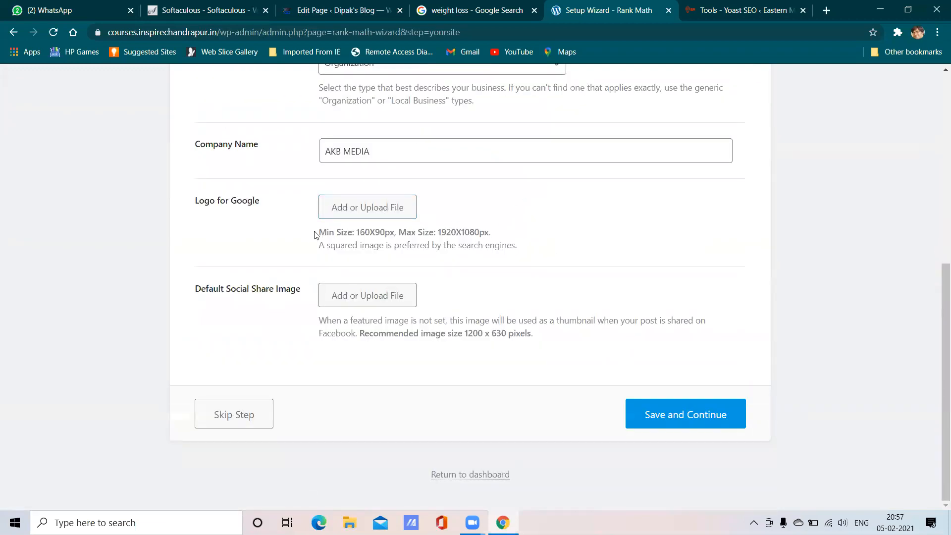
# - Upload the AKAYBEE ACADEMY-01 image from the Sample Images folder and use it as the logo for Google
pyautogui.scroll(2, 493, 218)
pyautogui.scroll(-2, 441, 230)
pyautogui.click(373, 214)
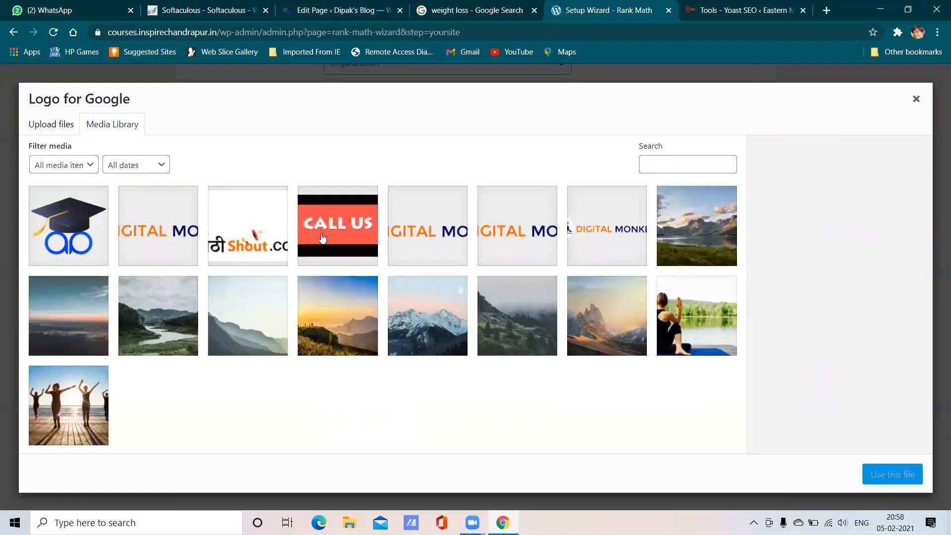
pyautogui.click(62, 137)
pyautogui.click(467, 299)
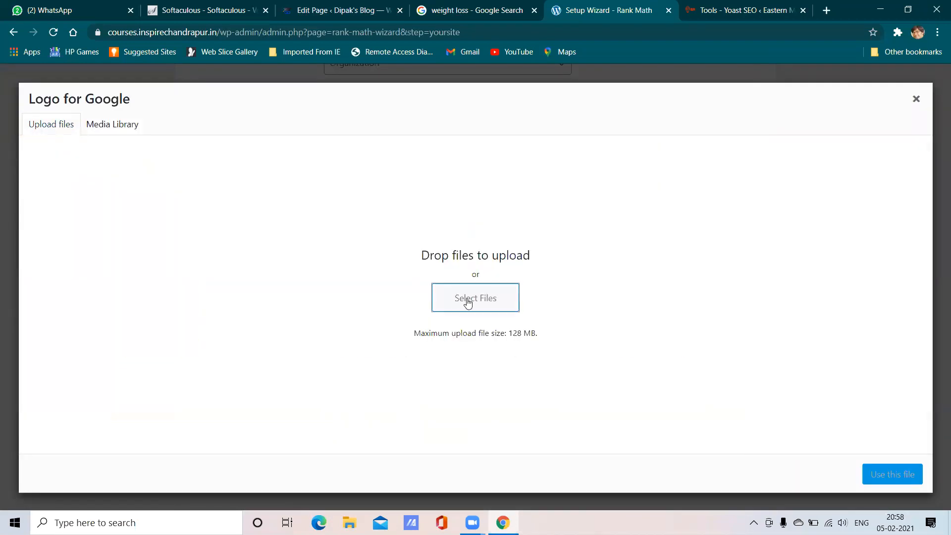
pyautogui.scroll(-2, 389, 268)
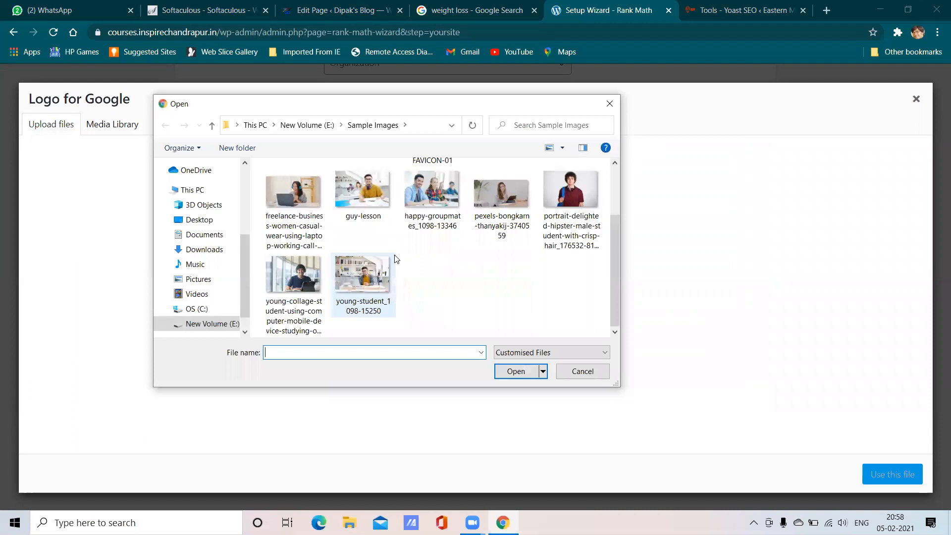
pyautogui.scroll(2, 396, 258)
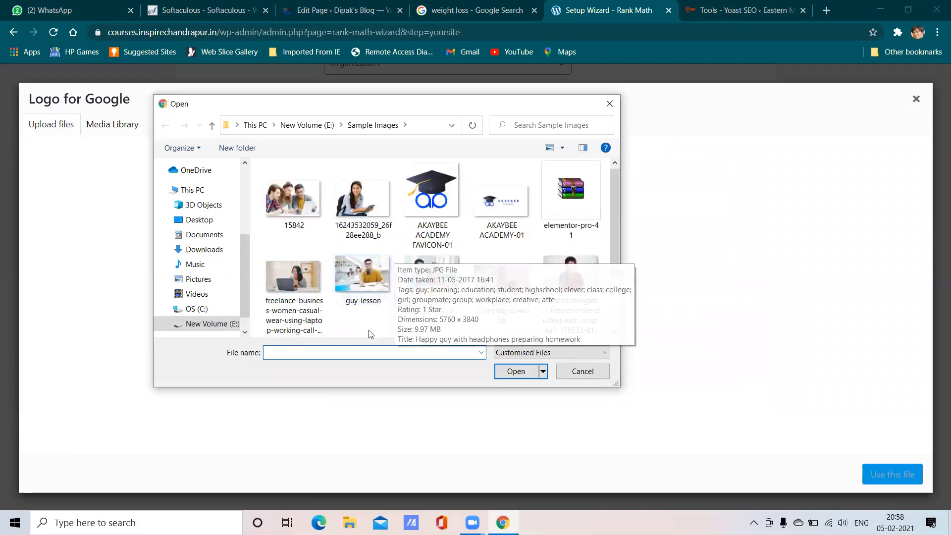
pyautogui.click(501, 203)
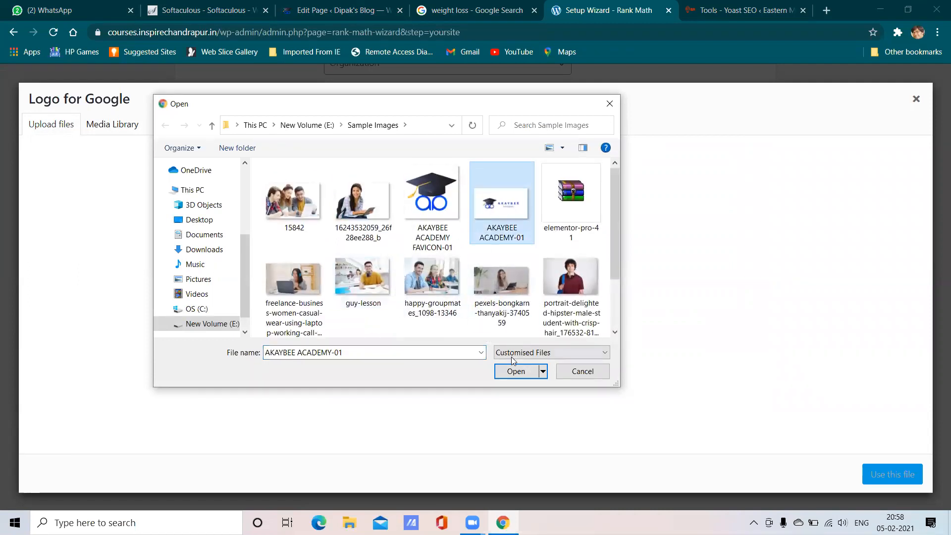
pyautogui.click(515, 372)
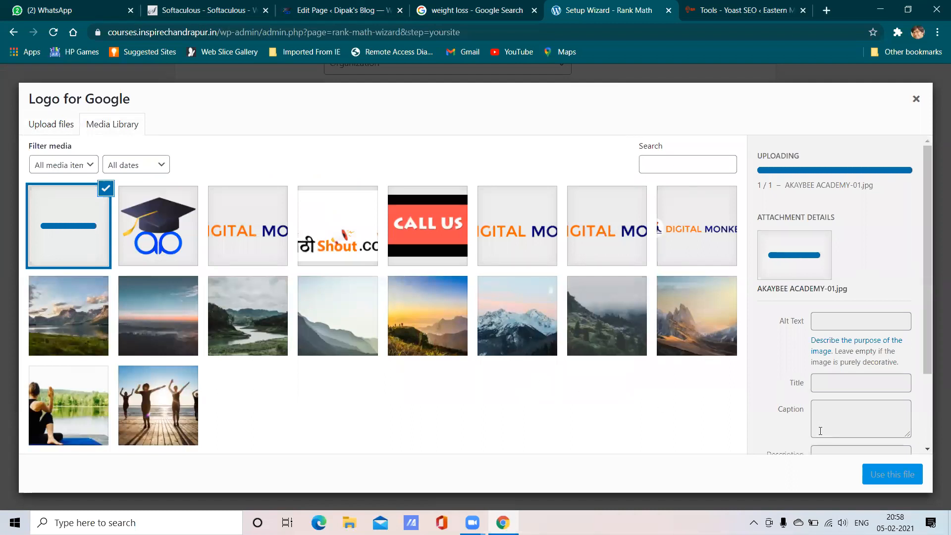
pyautogui.click(881, 475)
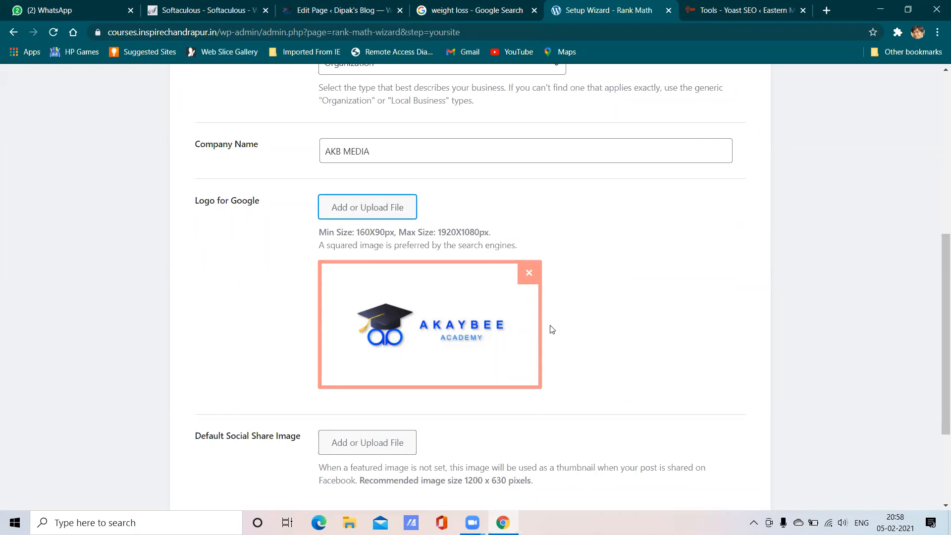
# - Set the uploaded graduation-cap favicon from the media library as the default social share image, and save the site details
pyautogui.scroll(-3, 553, 328)
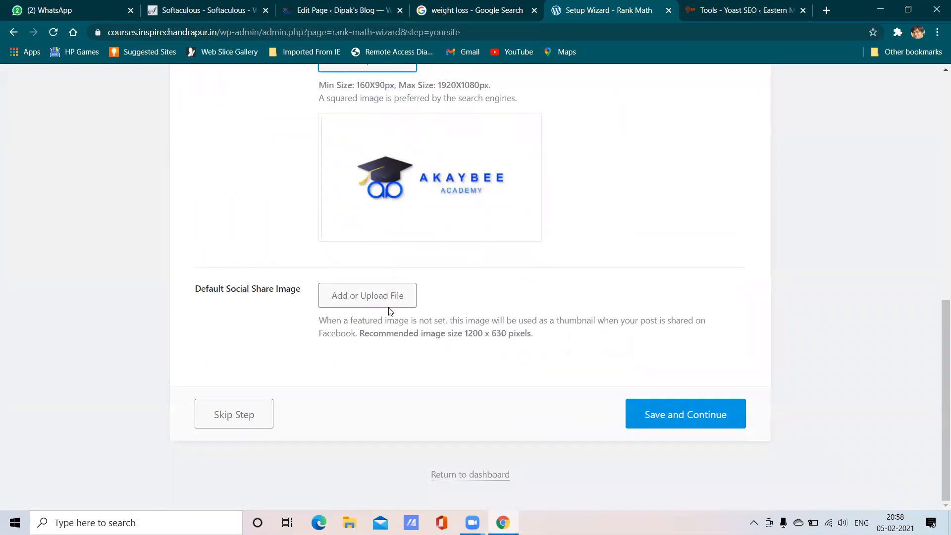
pyautogui.click(330, 297)
pyautogui.click(158, 226)
pyautogui.click(892, 474)
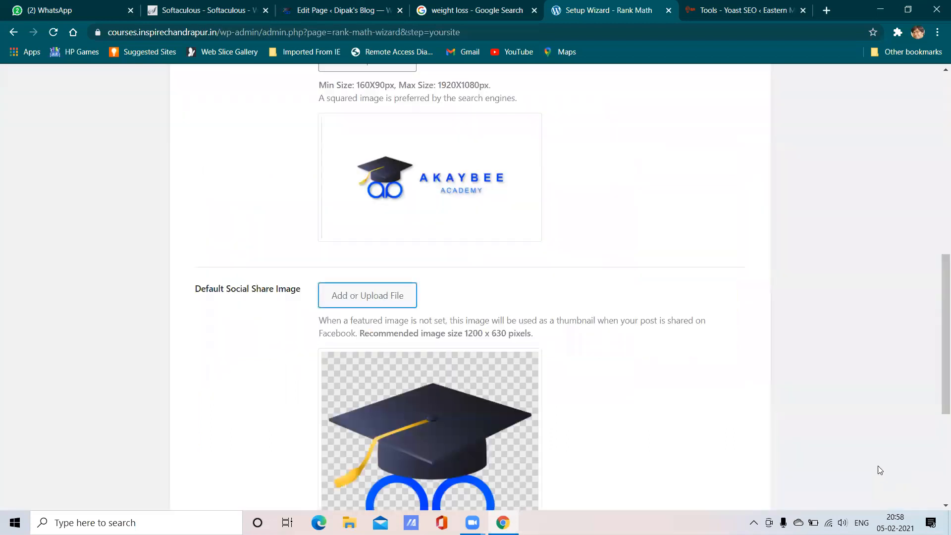
pyautogui.scroll(-4, 546, 372)
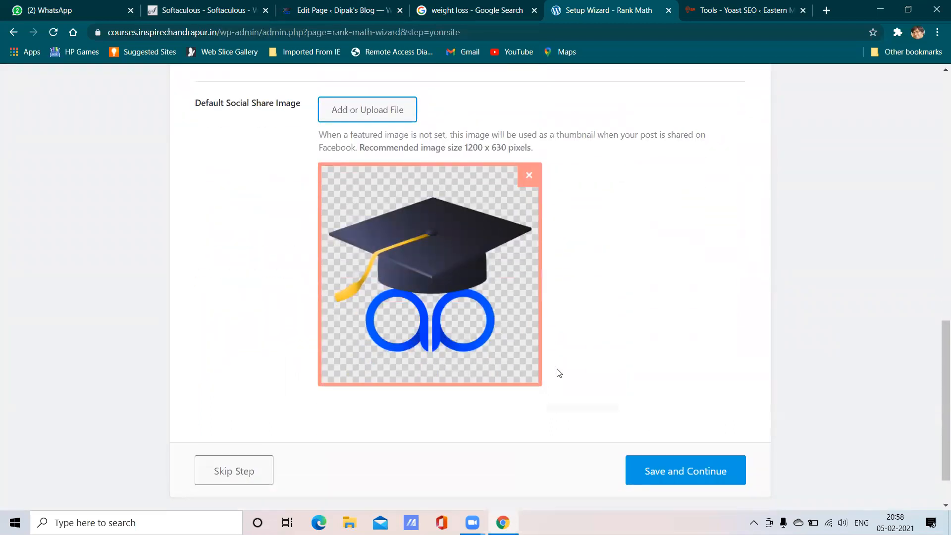
pyautogui.click(676, 472)
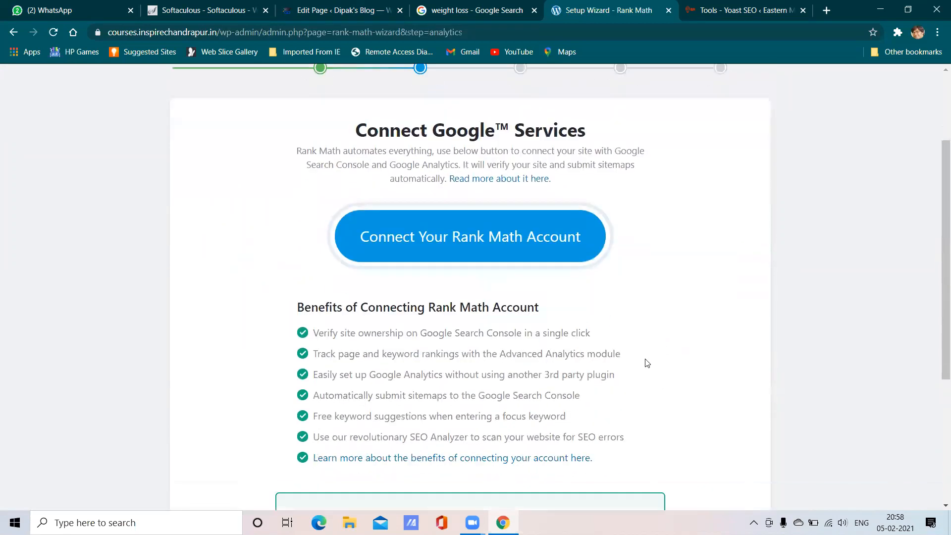
# - Review the Connect Google Services page, including the account connection option, its listed benefits and the data privacy note
pyautogui.scroll(-1, 488, 248)
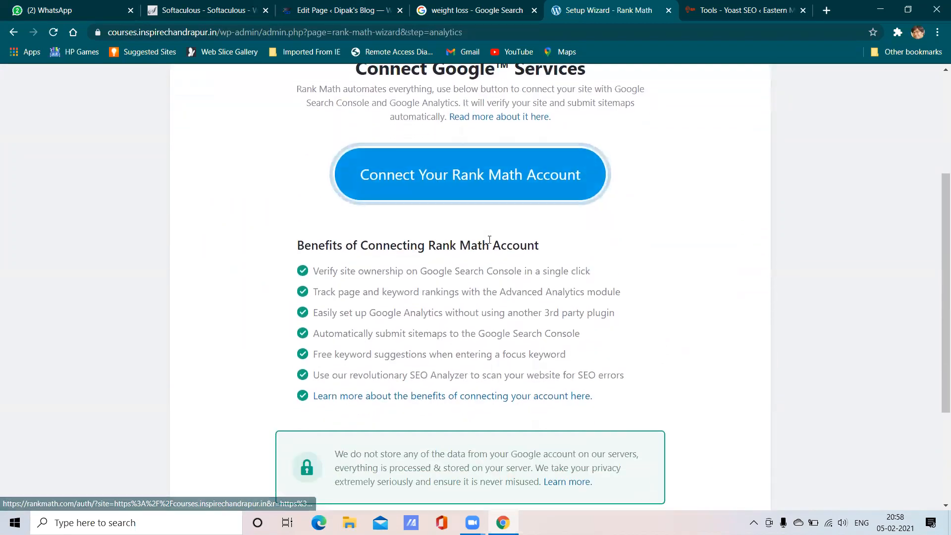
pyautogui.scroll(-3, 492, 252)
pyautogui.scroll(2, 516, 282)
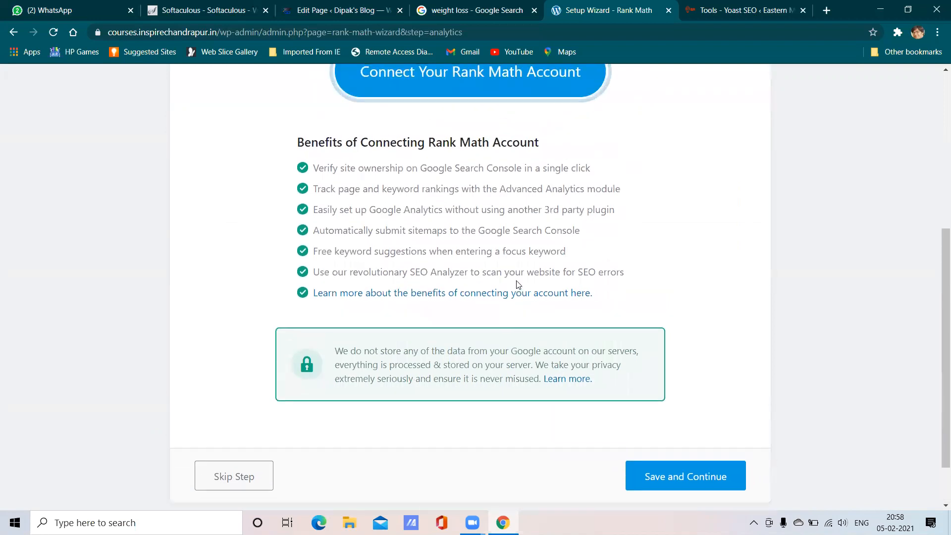
pyautogui.scroll(2, 516, 284)
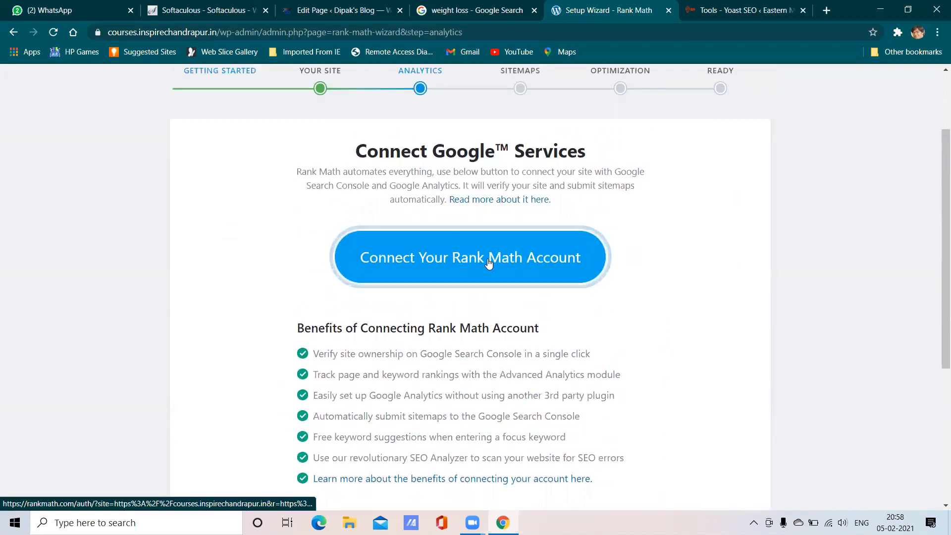
pyautogui.scroll(-3, 496, 258)
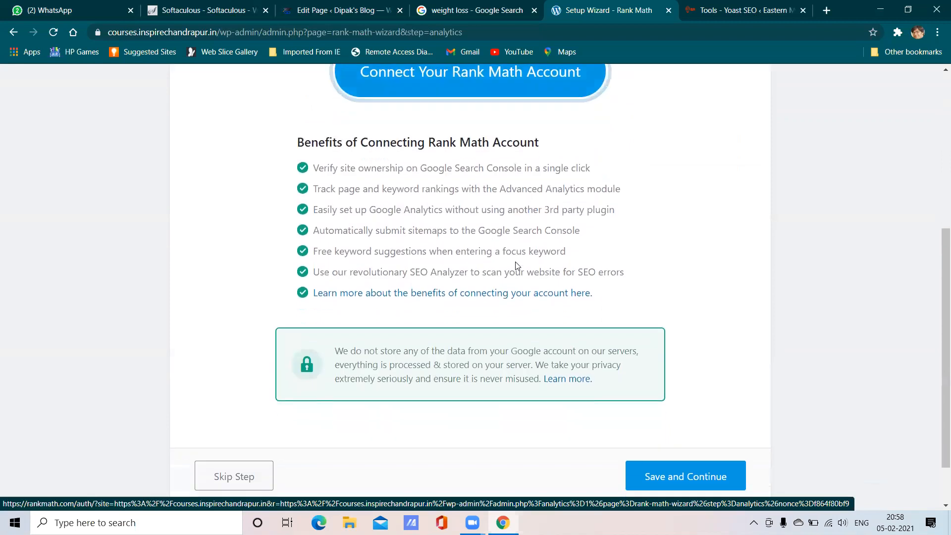
pyautogui.scroll(2, 516, 261)
pyautogui.scroll(3, 516, 262)
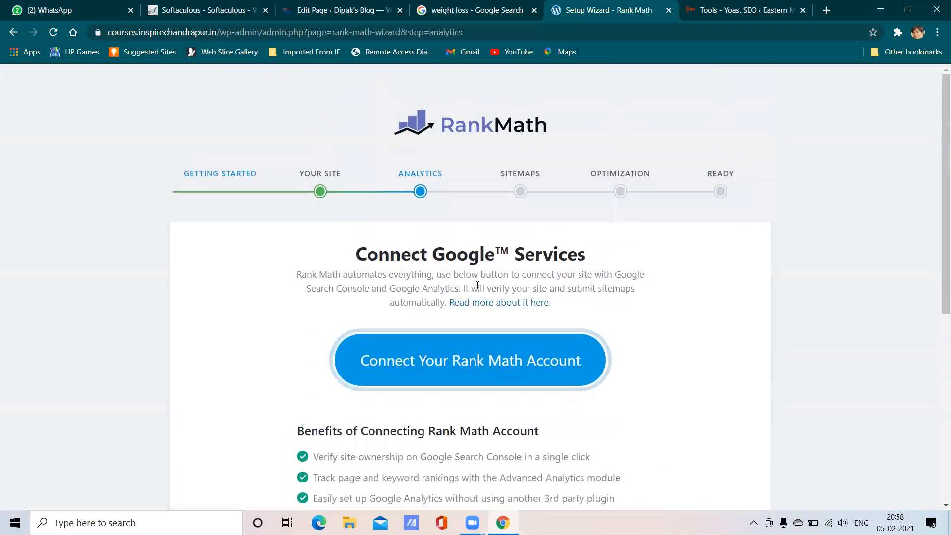
pyautogui.scroll(-1, 537, 283)
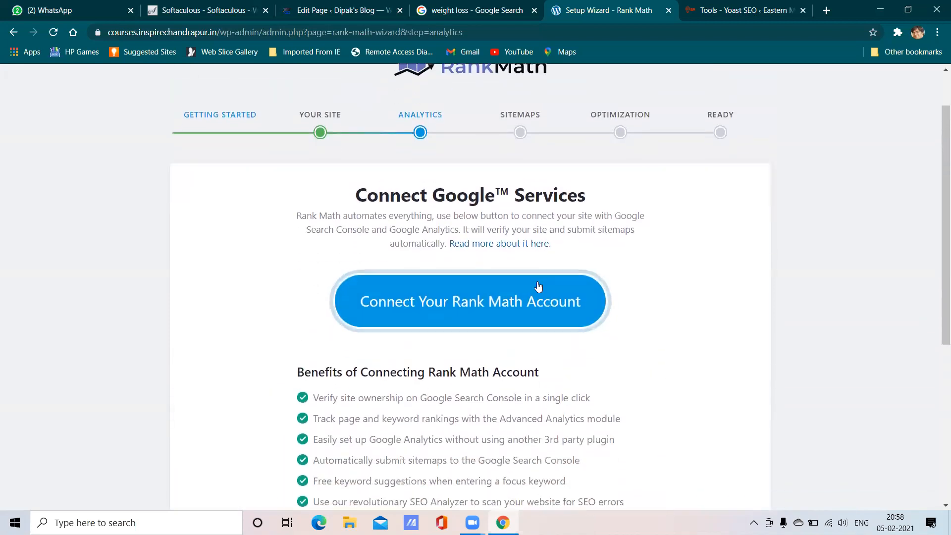
# - Check the Rank Math account login options, return to the wizard, and continue past the Connect Google Services page without connecting an account
pyautogui.click(480, 297)
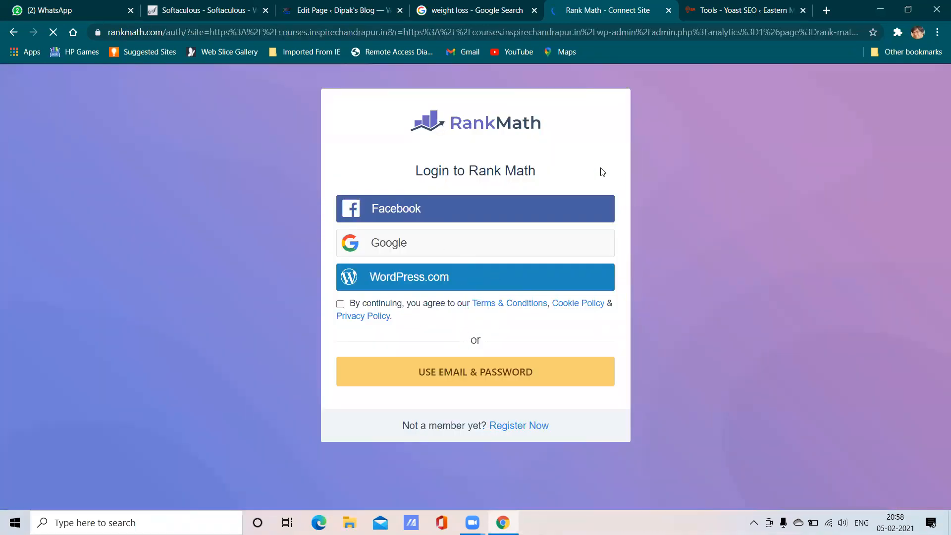
pyautogui.click(13, 32)
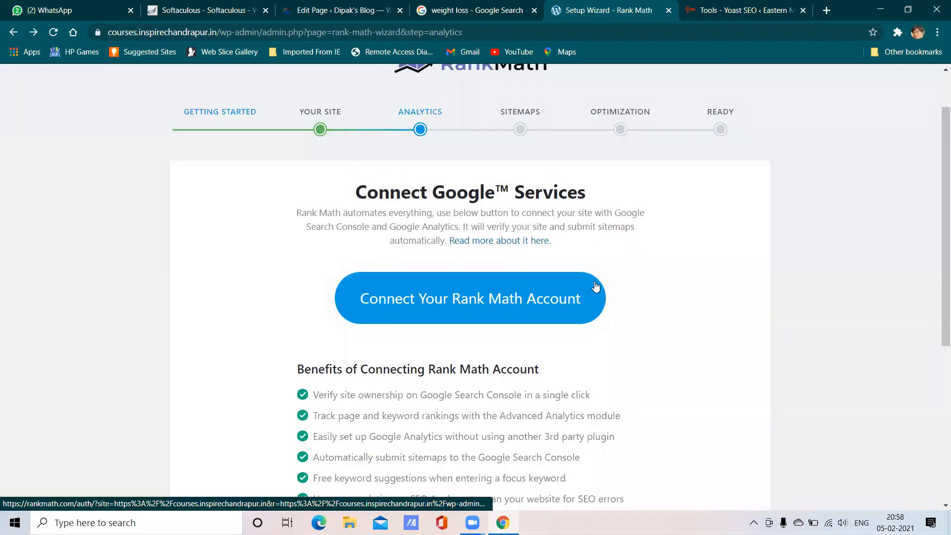
pyautogui.scroll(-4, 548, 233)
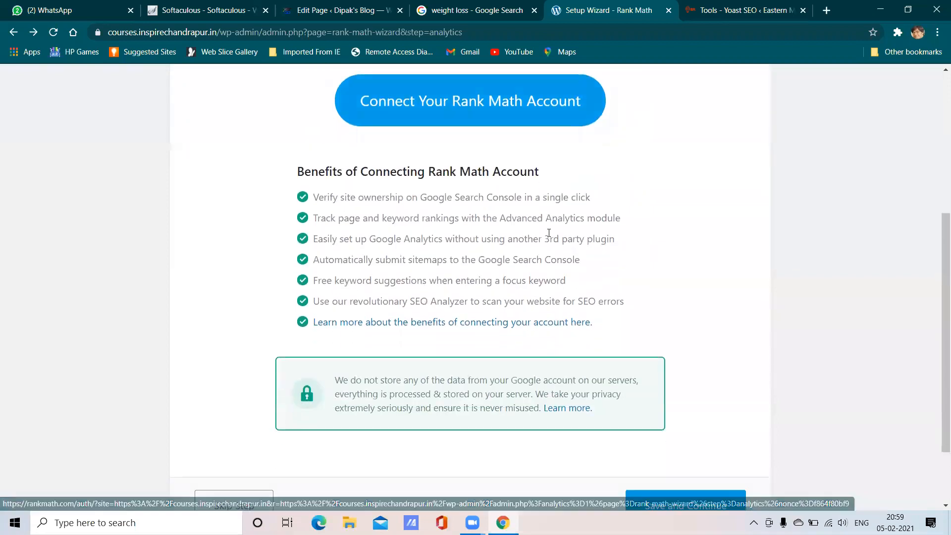
pyautogui.scroll(-2, 549, 232)
pyautogui.click(705, 424)
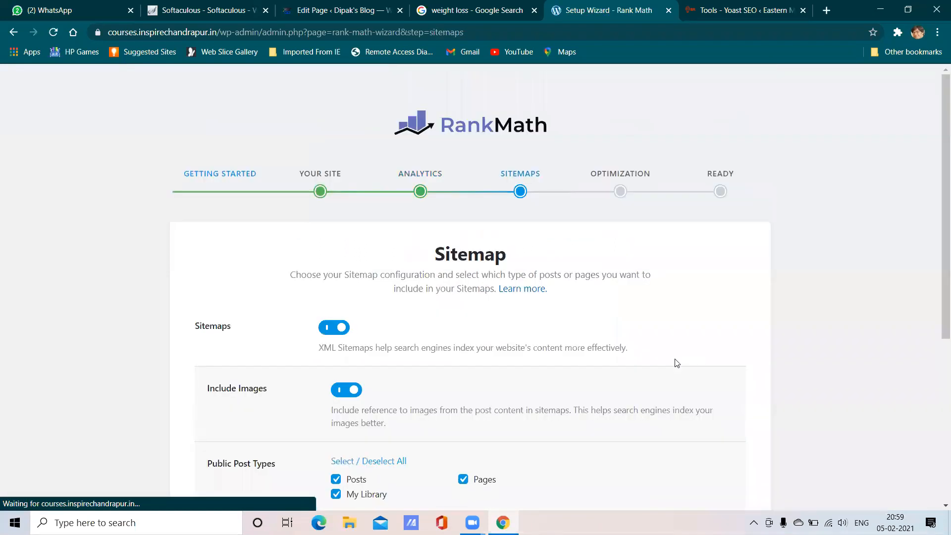
# - Demonstrate the sitemap settings by switching Sitemaps off and on again, and unchecking and rechecking the Pages post type
pyautogui.scroll(-3, 677, 363)
pyautogui.scroll(2, 677, 363)
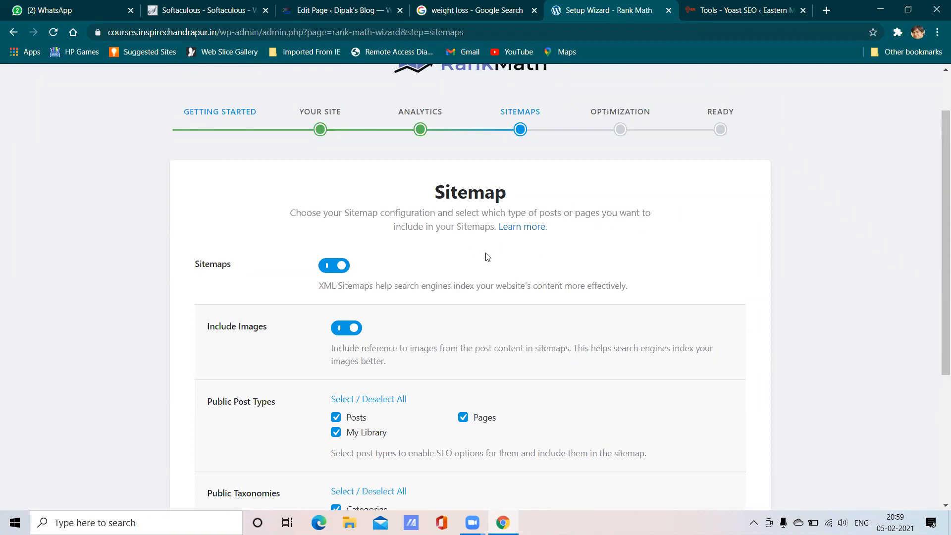
pyautogui.scroll(-3, 488, 256)
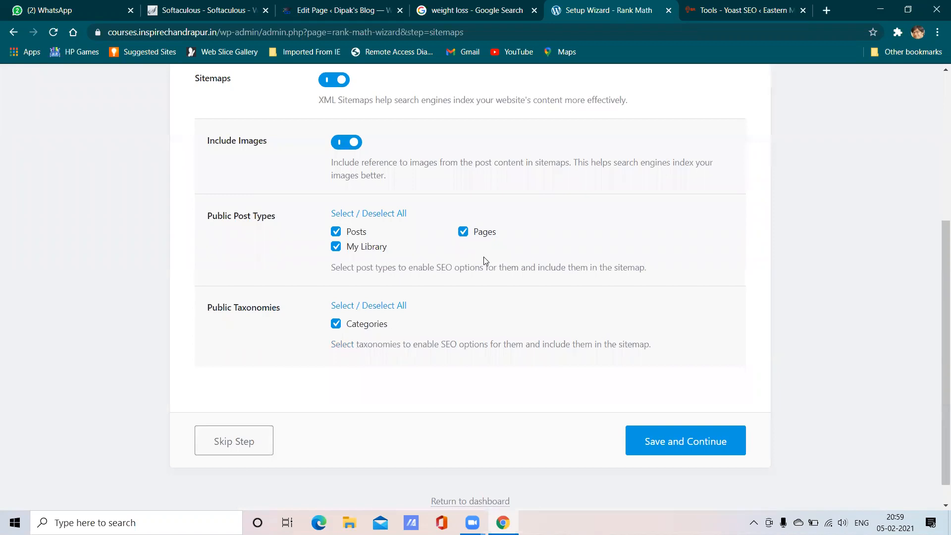
pyautogui.scroll(2, 483, 256)
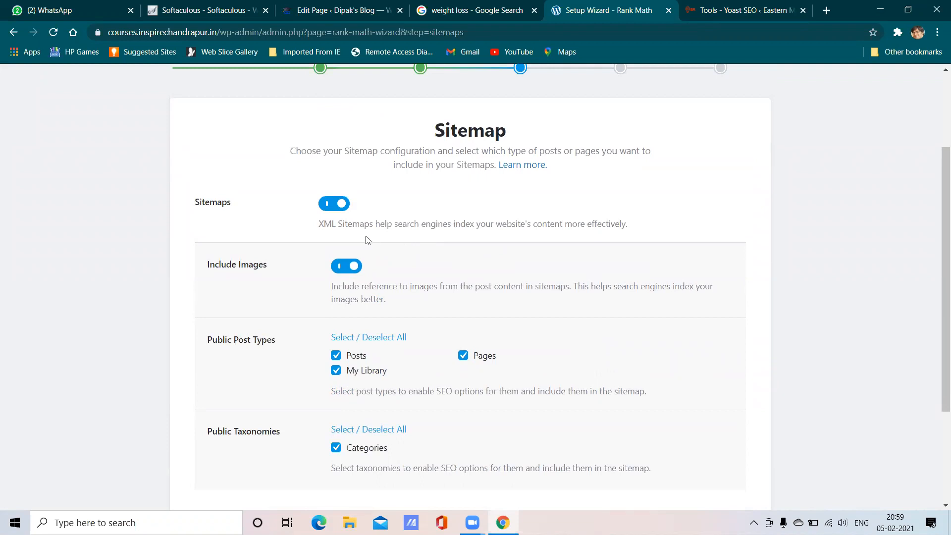
pyautogui.click(336, 204)
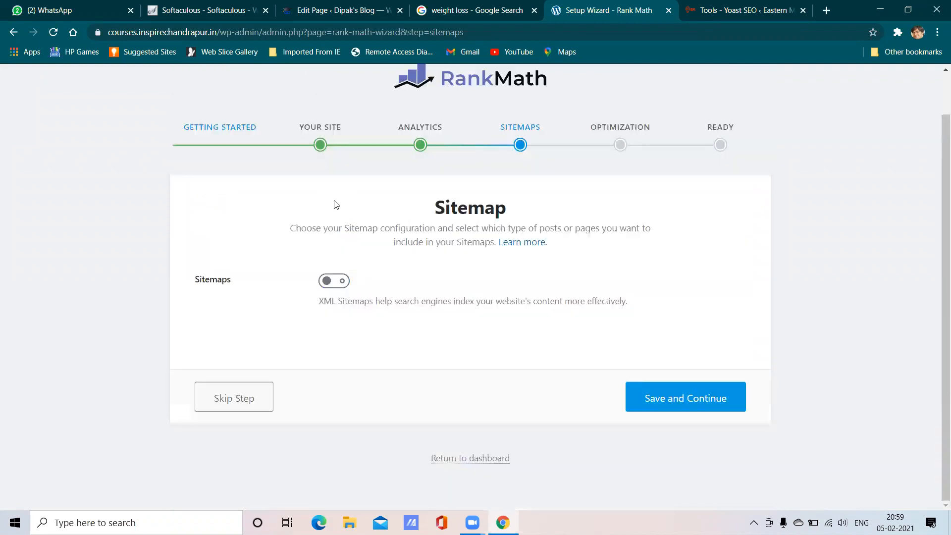
pyautogui.click(341, 281)
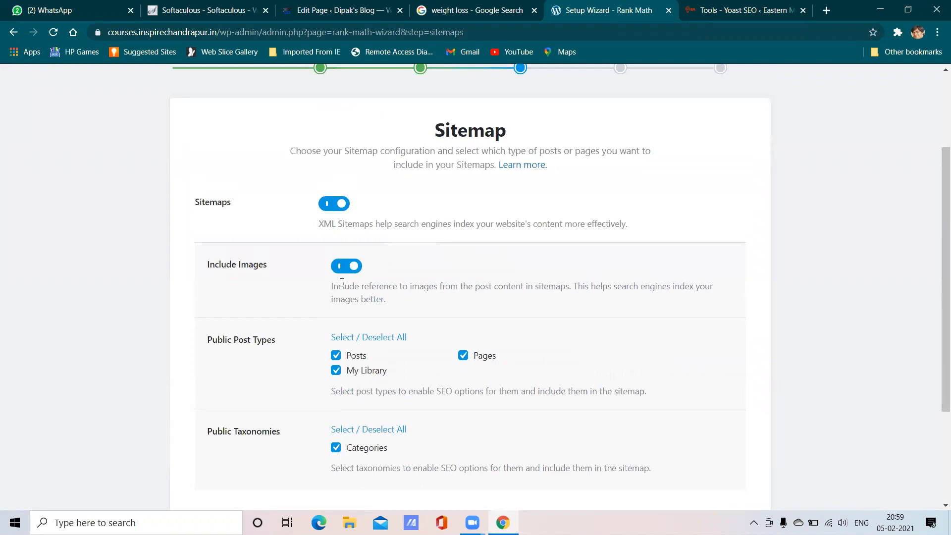
pyautogui.scroll(-1, 426, 276)
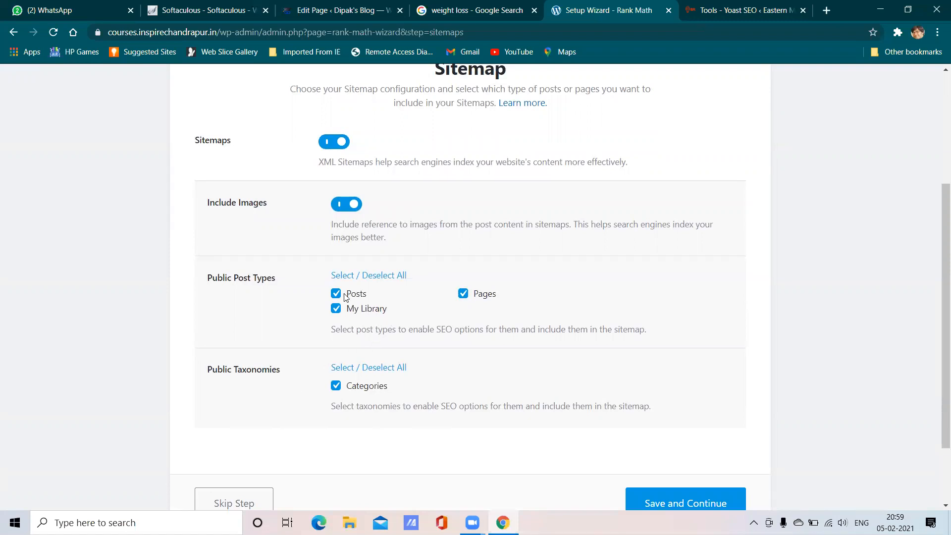
pyautogui.click(463, 295)
pyautogui.click(463, 295)
# - Review the sitemap's image, post type and taxonomy options, and save the sitemap configuration with all of them enabled
pyautogui.scroll(-2, 414, 320)
pyautogui.scroll(2, 414, 321)
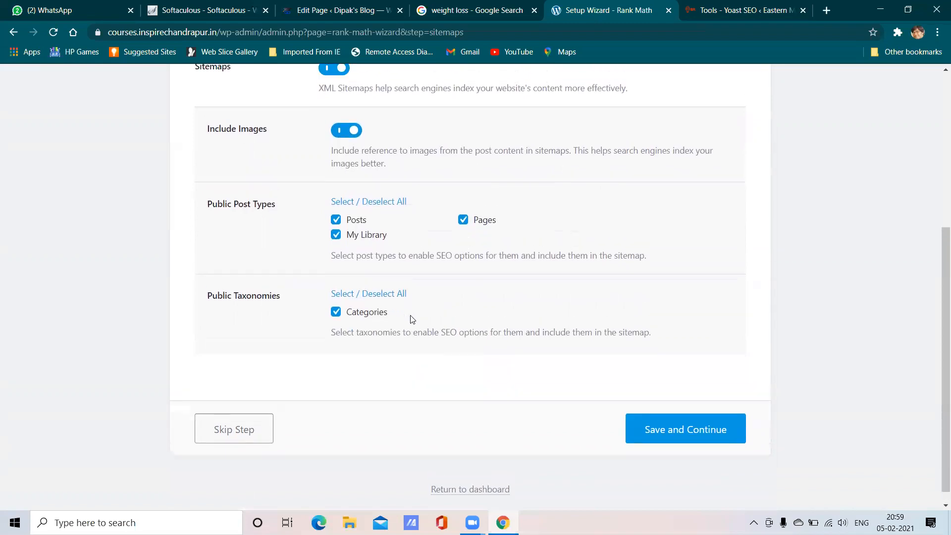
pyautogui.scroll(-1, 405, 312)
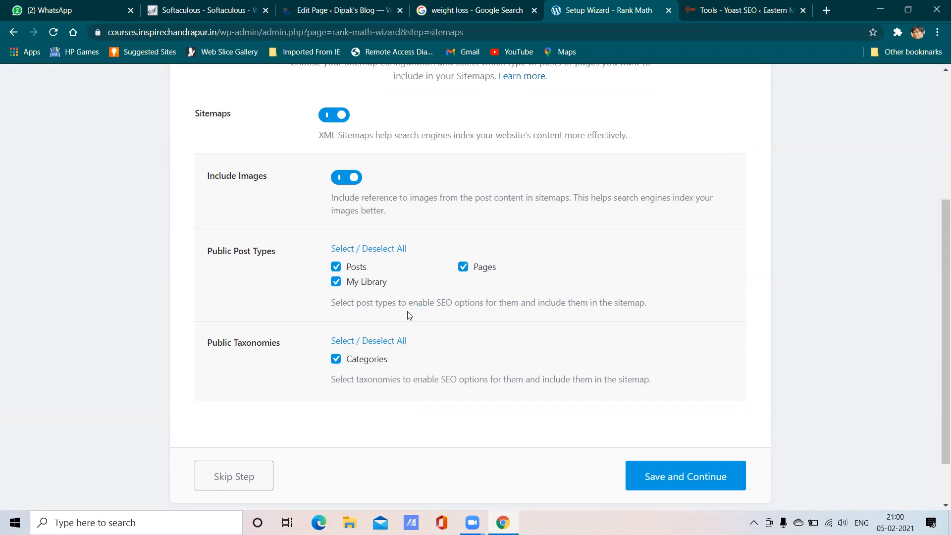
pyautogui.scroll(1, 411, 314)
pyautogui.scroll(-2, 409, 315)
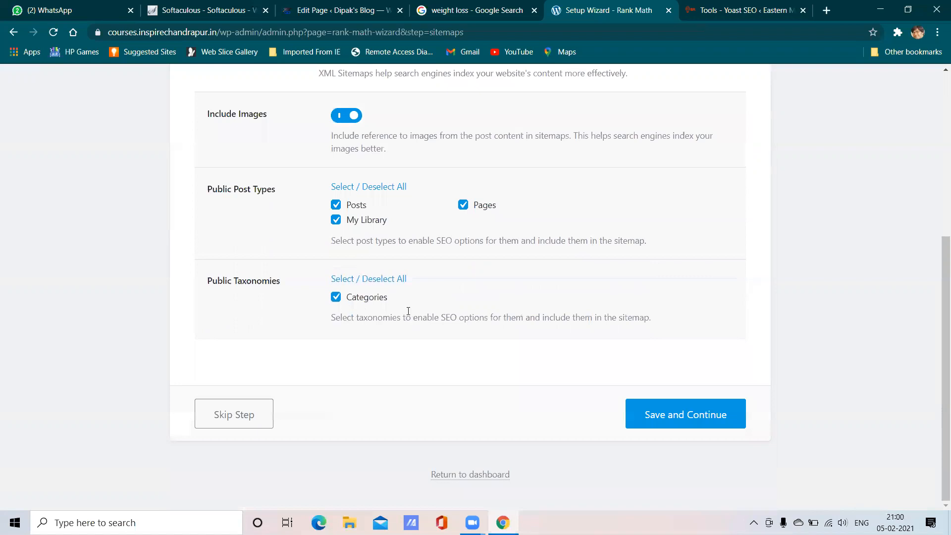
pyautogui.scroll(2, 353, 203)
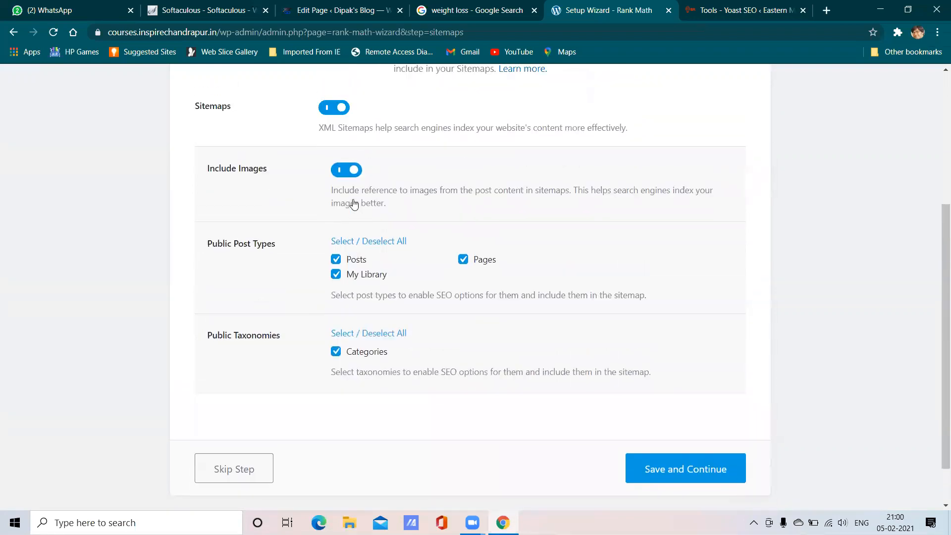
pyautogui.scroll(-1, 416, 211)
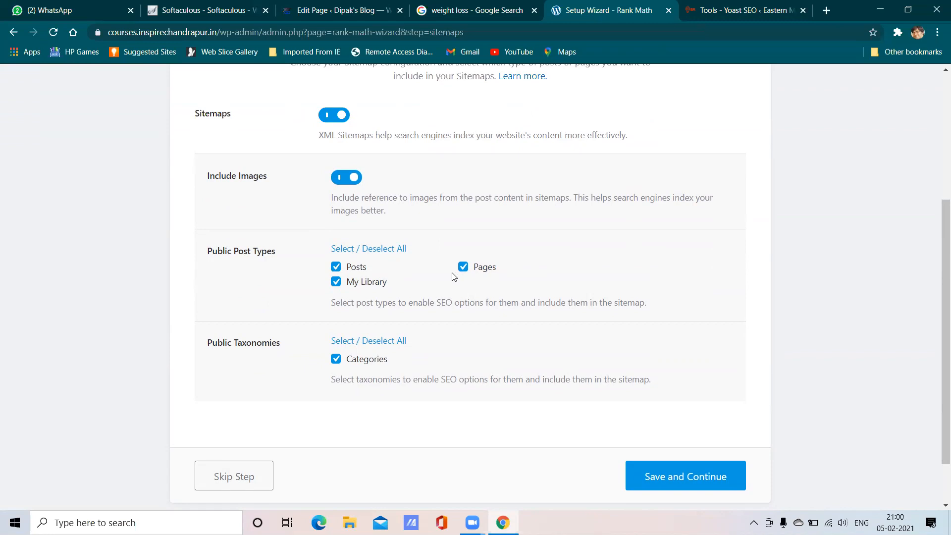
pyautogui.scroll(3, 454, 276)
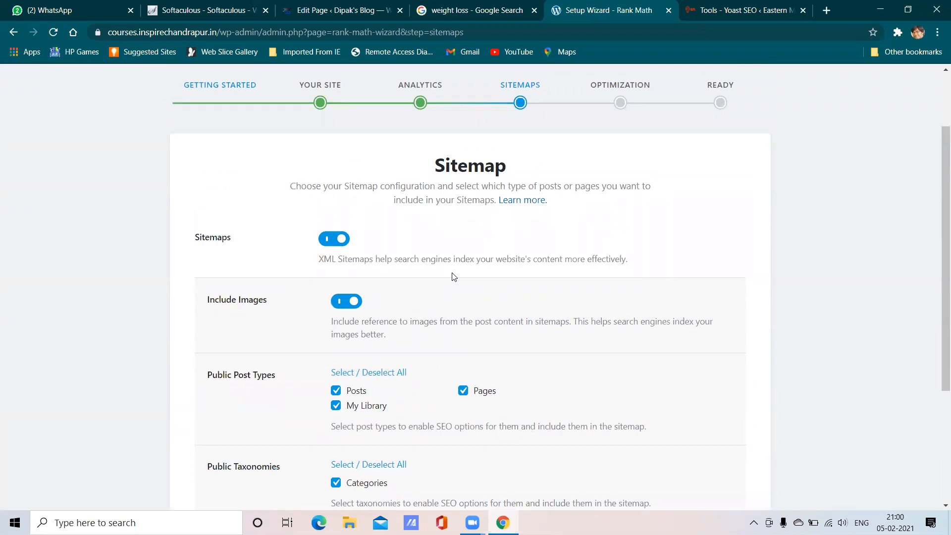
pyautogui.scroll(-4, 454, 276)
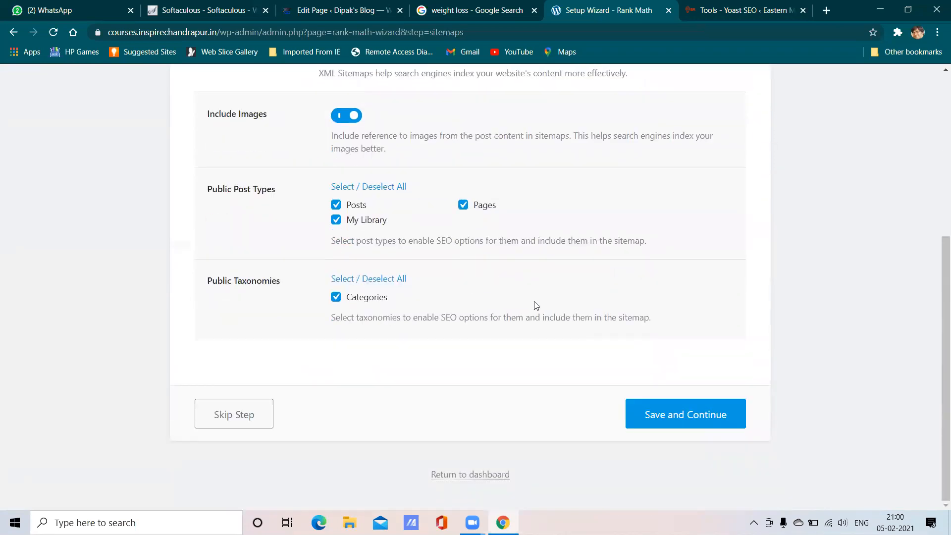
pyautogui.scroll(1, 644, 335)
pyautogui.scroll(-1, 659, 377)
pyautogui.click(677, 416)
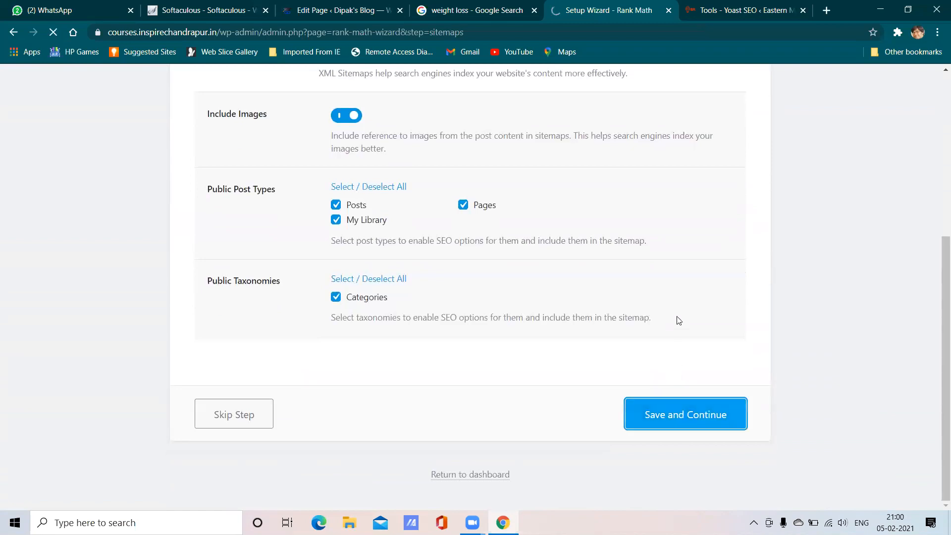
# - In the SEO Tweaks, disable Noindex Empty Category and Tag Archives and enable Nofollow External Links
pyautogui.scroll(-3, 678, 320)
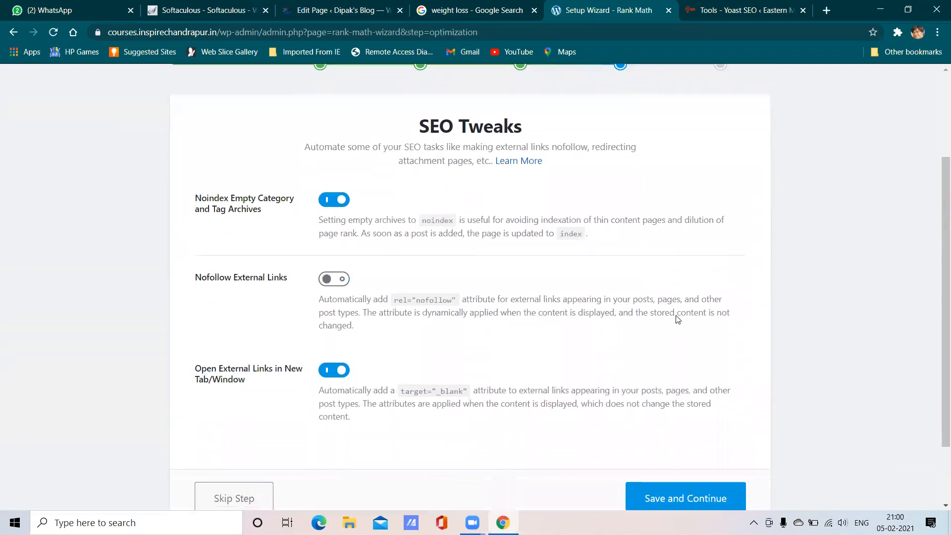
pyautogui.scroll(1, 656, 302)
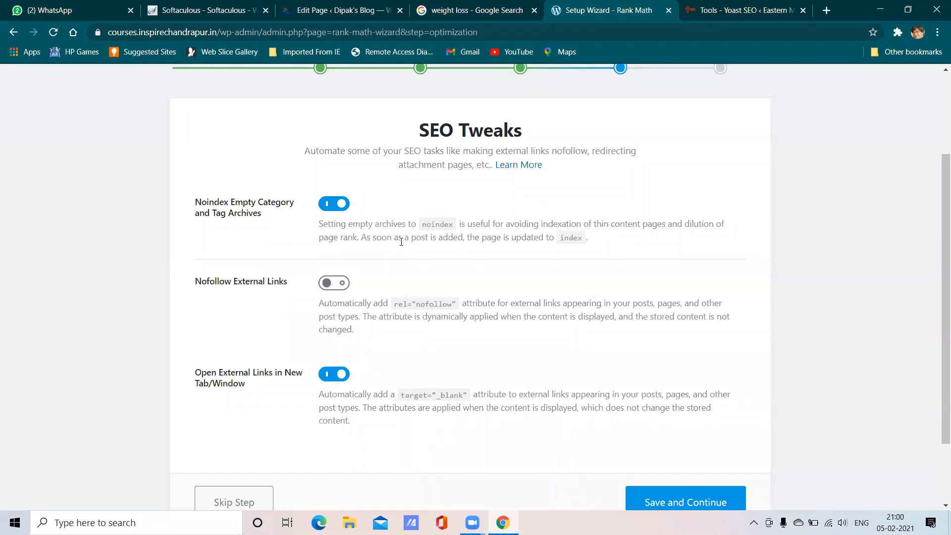
pyautogui.click(339, 204)
pyautogui.scroll(-2, 424, 248)
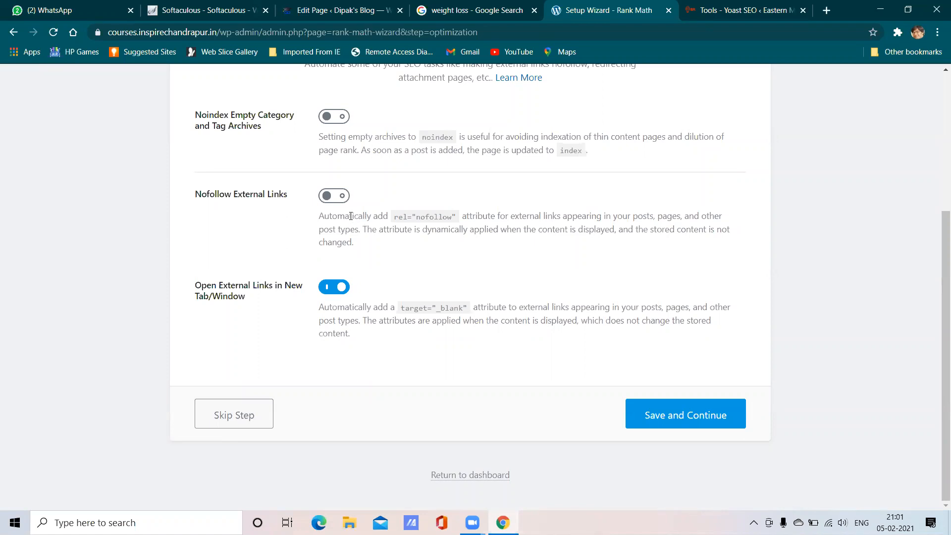
pyautogui.click(341, 200)
pyautogui.click(331, 200)
pyautogui.click(337, 199)
# - Open the Best Free Keyword Research Tools post on Dipak's Blog for editing and look through its content
pyautogui.click(347, 12)
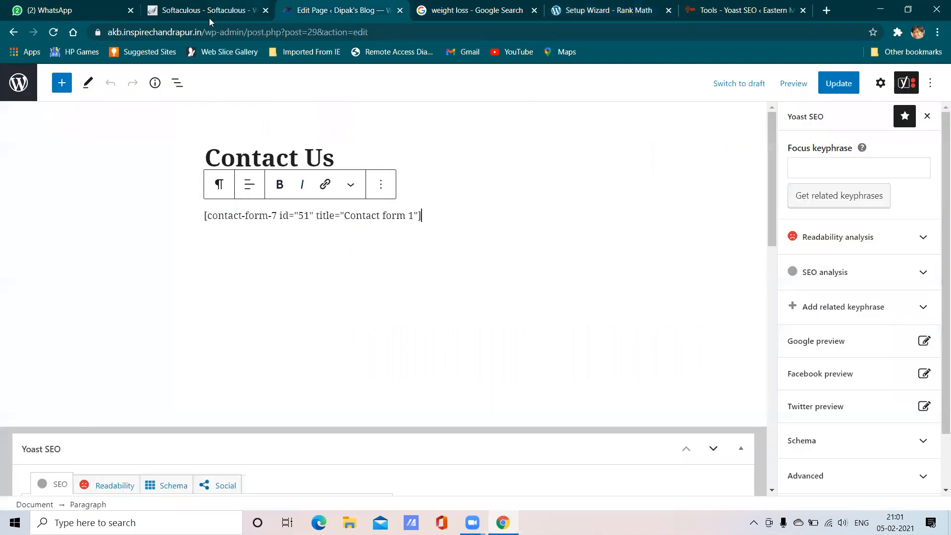
pyautogui.click(29, 87)
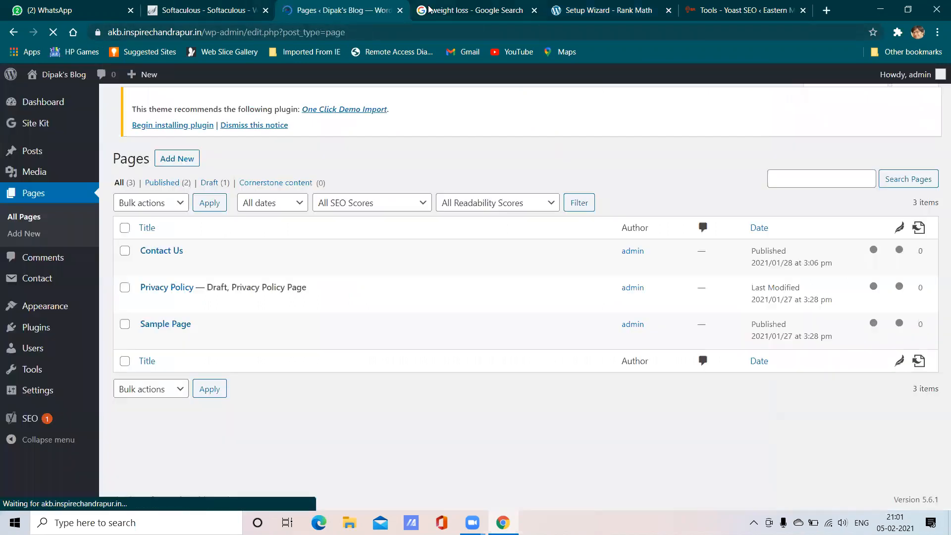
pyautogui.click(42, 154)
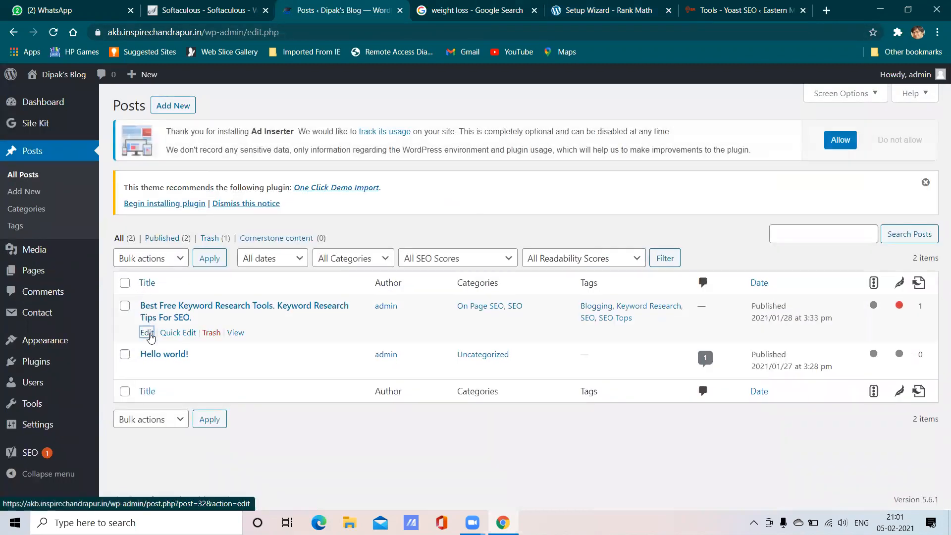
pyautogui.click(146, 331)
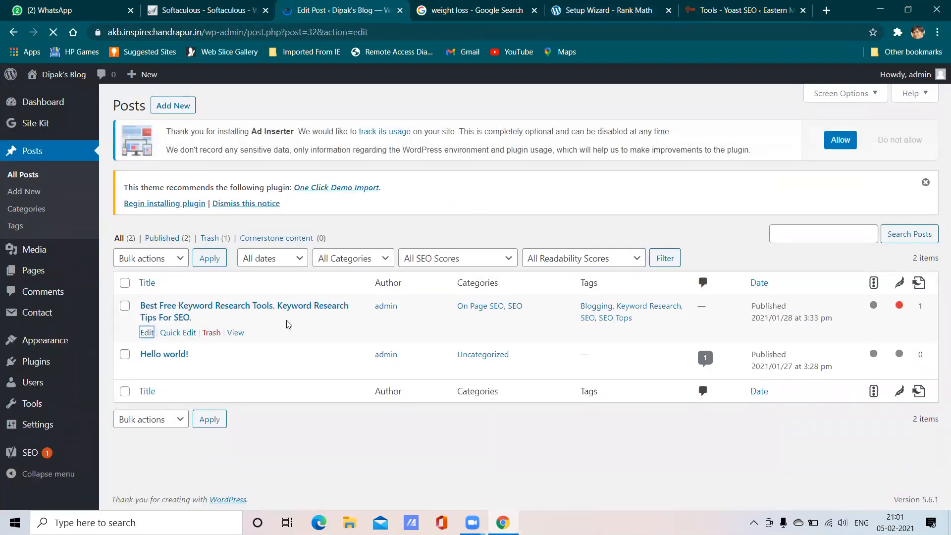
pyautogui.scroll(-10, 315, 313)
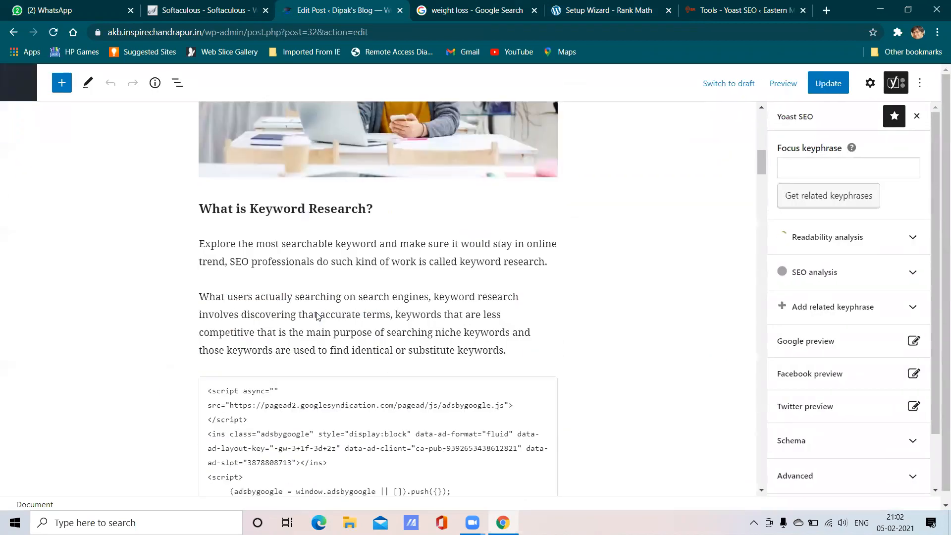
pyautogui.scroll(-20, 317, 312)
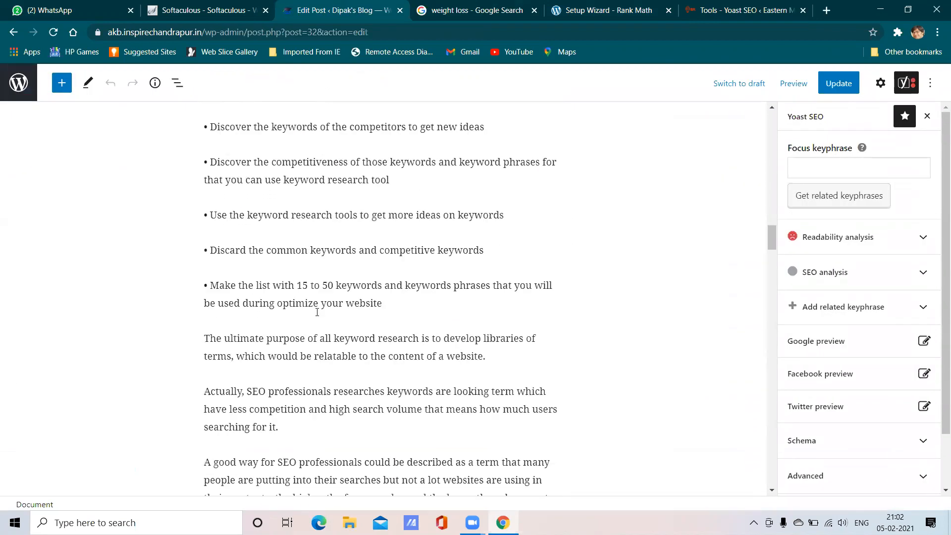
# - Look at the website listings in the weight loss Google results and go back to the blog post
pyautogui.click(503, 6)
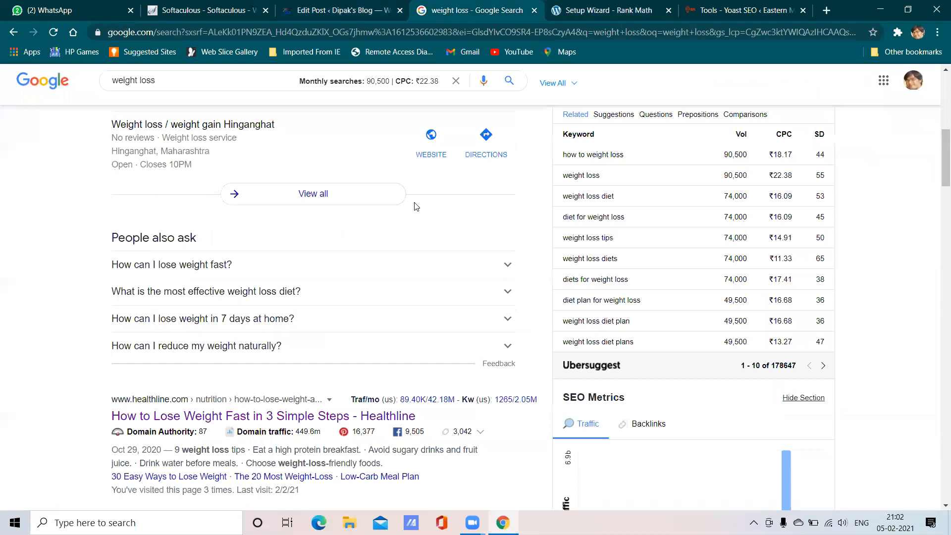
pyautogui.scroll(-3, 405, 266)
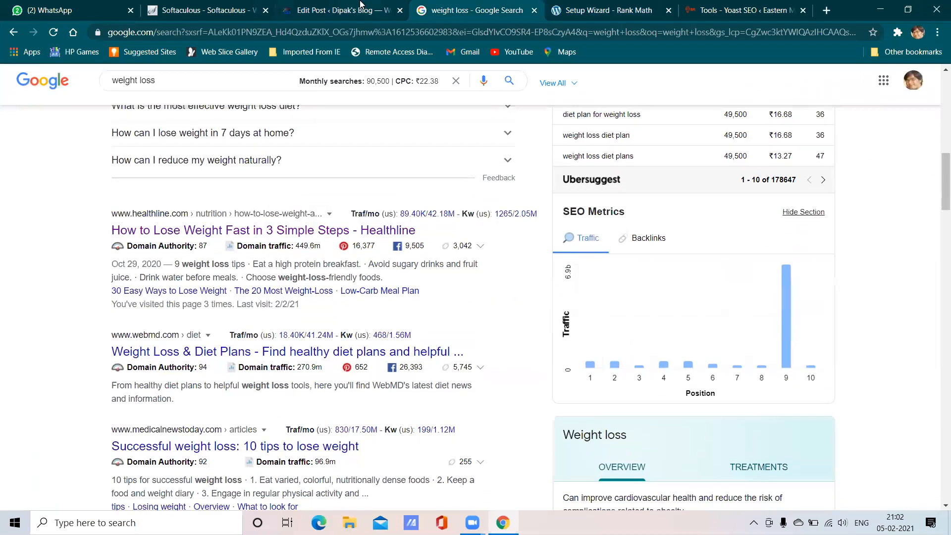
pyautogui.click(362, 7)
# - Return to the Rank Math setup wizard, save the SEO tweaks, and look over the Ready page
pyautogui.click(589, 18)
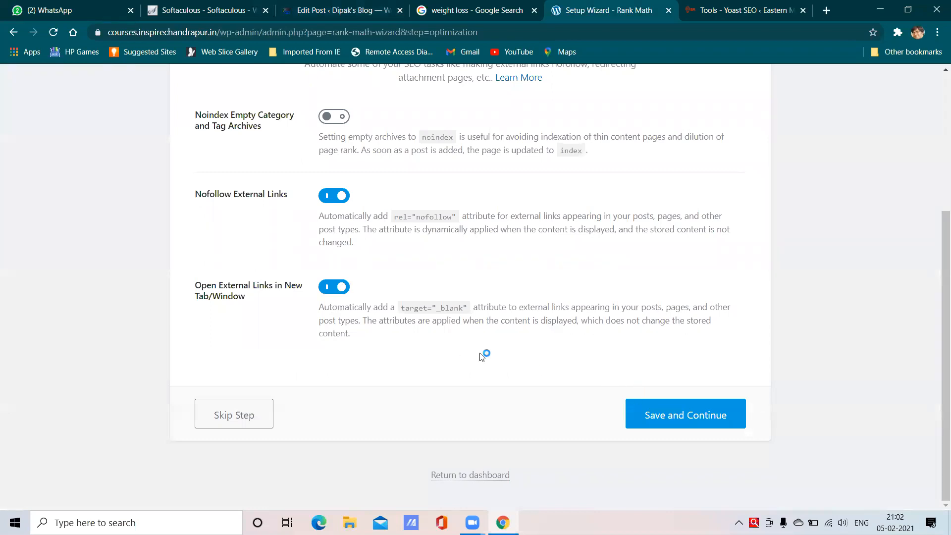
pyautogui.click(670, 418)
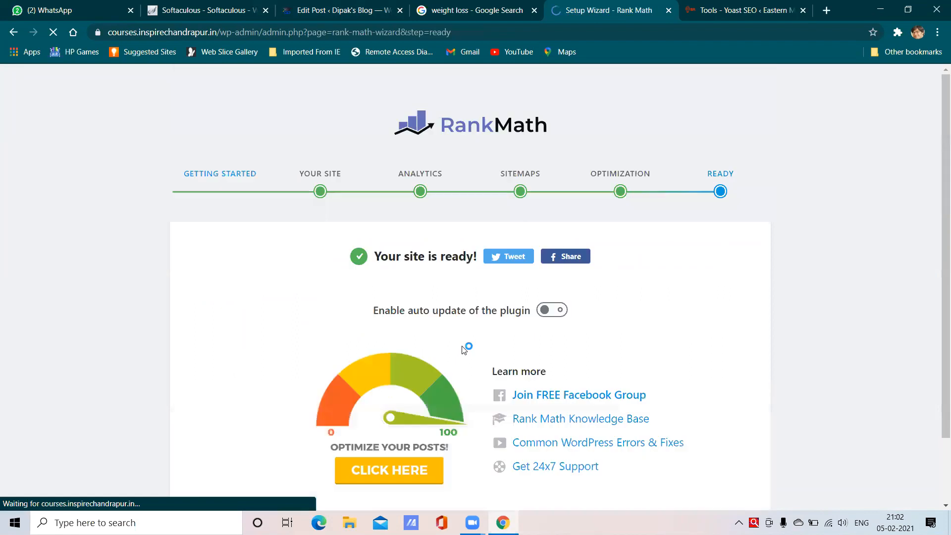
pyautogui.scroll(-2, 468, 342)
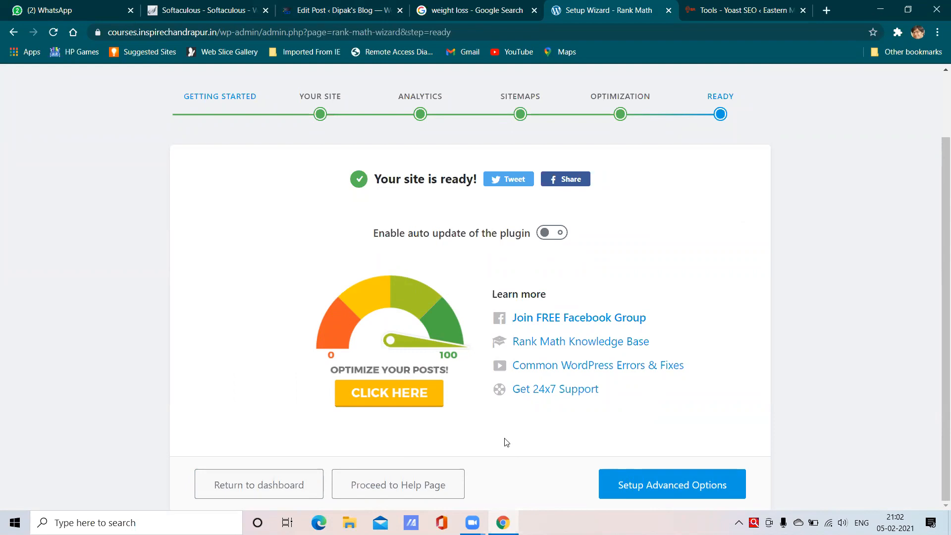
# - Start the advanced options setup and save the Role Manager page with Role Manager left disabled
pyautogui.click(694, 483)
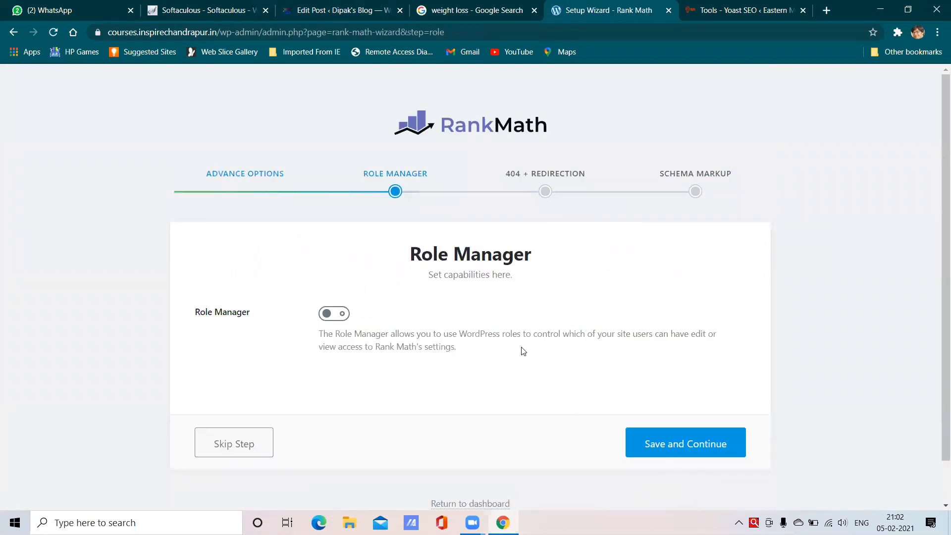
pyautogui.scroll(-1, 523, 350)
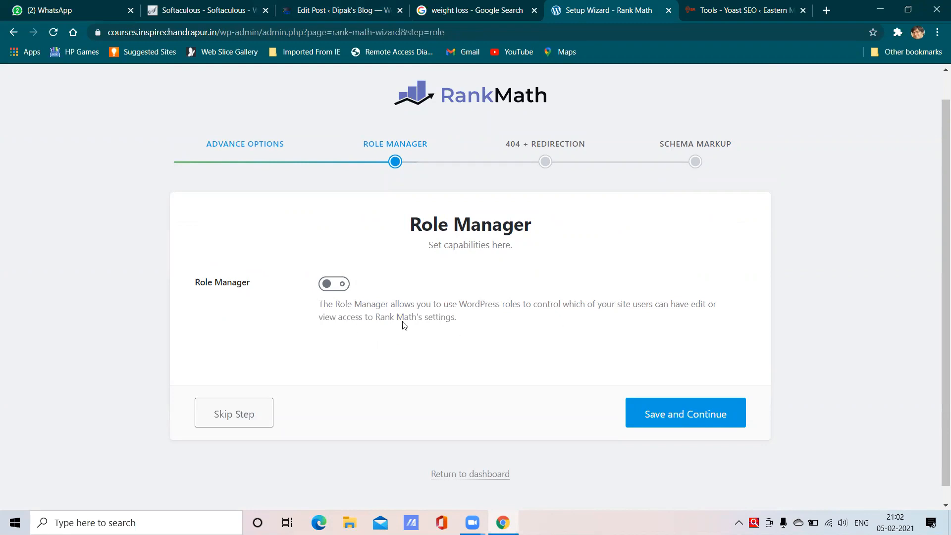
pyautogui.click(661, 413)
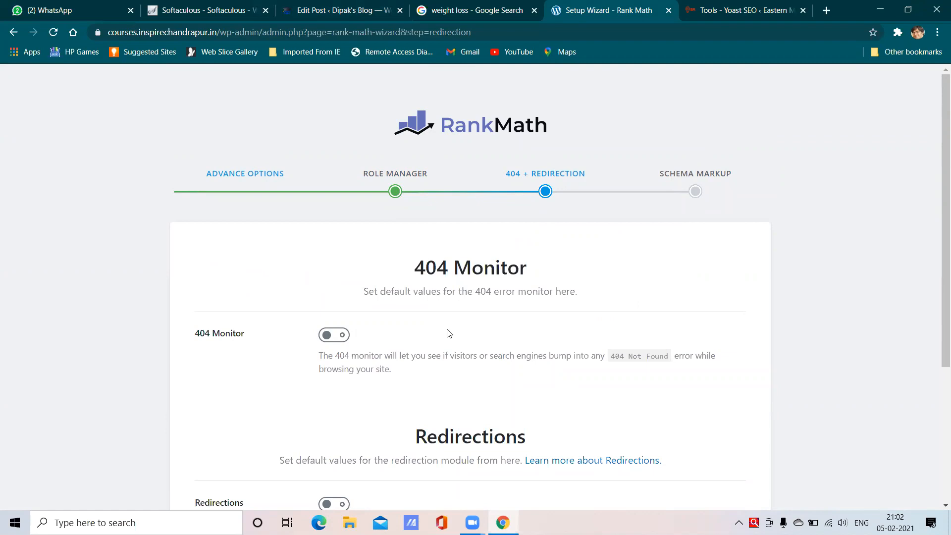
# - Enable the 404 Monitor on the 404 + Redirection page of the Rank Math setup wizard
pyautogui.scroll(-1, 435, 322)
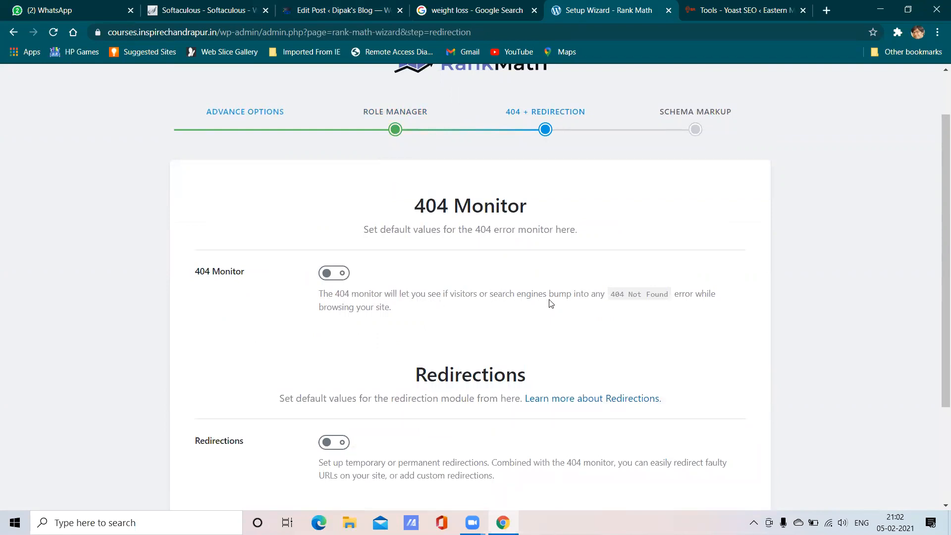
pyautogui.click(344, 273)
# - Load the made-up address indiatimes.com/akhskcjbsk in a new browser tab
pyautogui.click(722, 8)
pyautogui.click(823, 9)
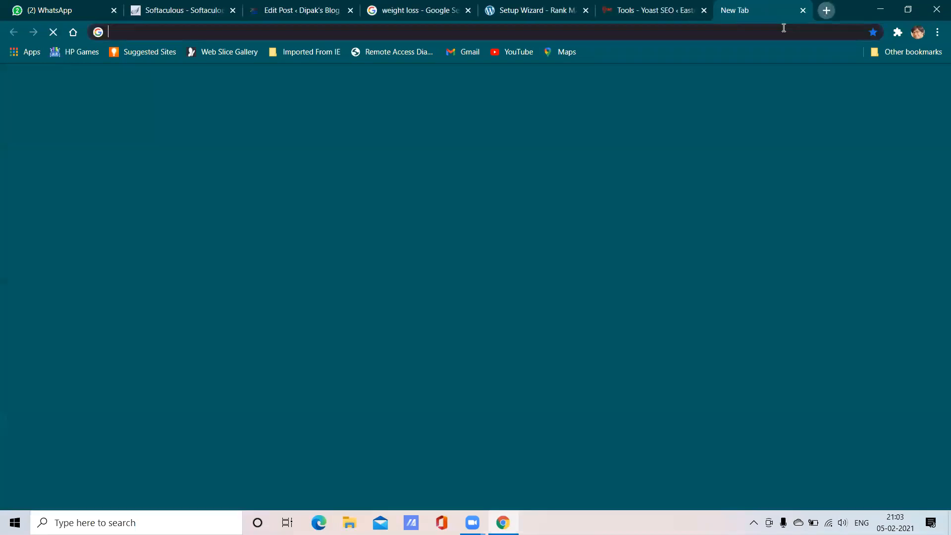
pyautogui.click(769, 34)
pyautogui.write('in')
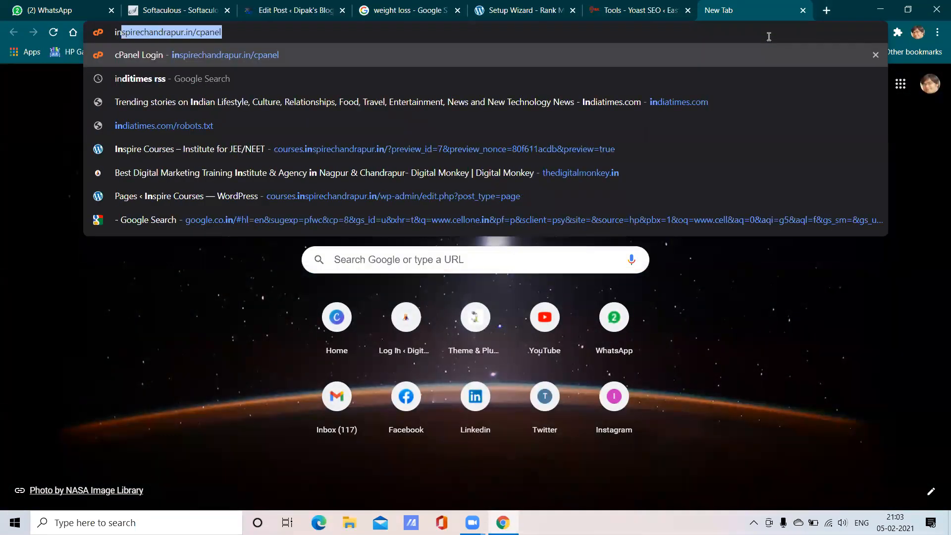
pyautogui.write('diatimes.com/akhsk.cjho')
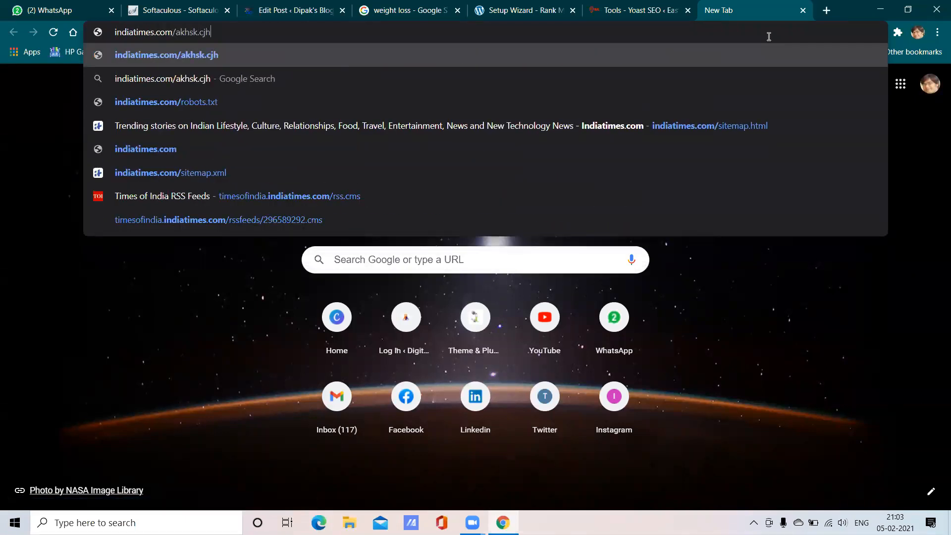
pyautogui.press('BackSpace')
pyautogui.press('BackSpace')
pyautogui.press('BackSpace')
pyautogui.press('BackSpace')
pyautogui.press('BackSpace')
pyautogui.write('cjbsk')
pyautogui.press('Return')
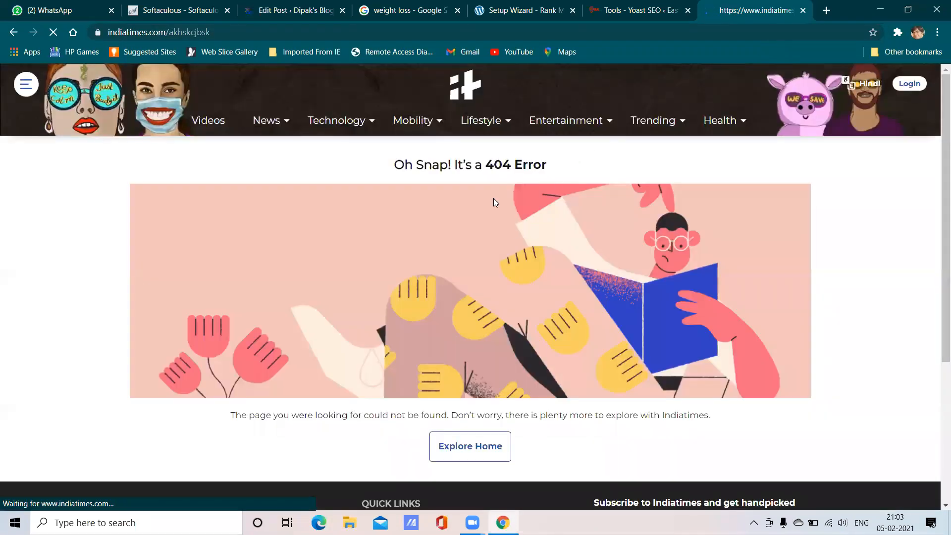
# - Look over the Indiatimes 404 error page and highlight the invalid akhskcjbsk part of its address
pyautogui.scroll(-4, 572, 185)
pyautogui.scroll(4, 544, 205)
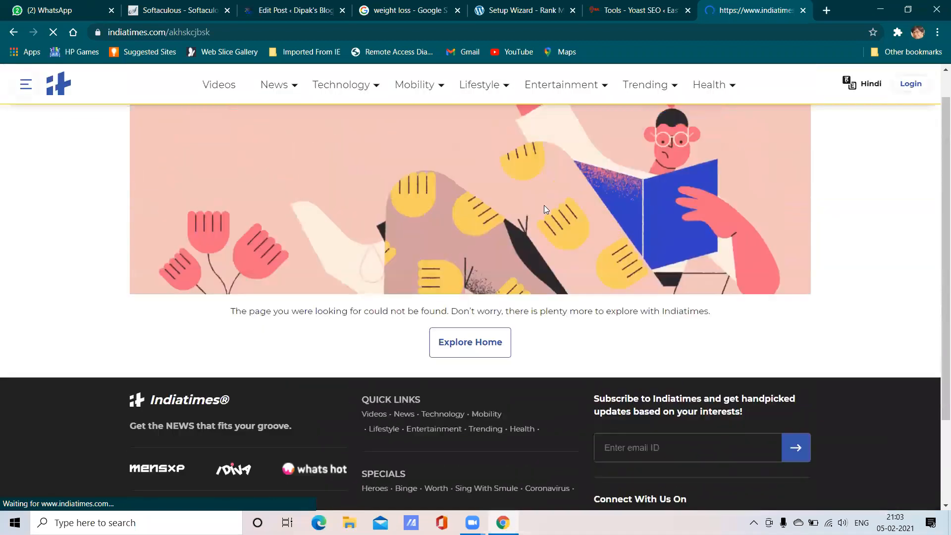
pyautogui.moveTo(537, 128)
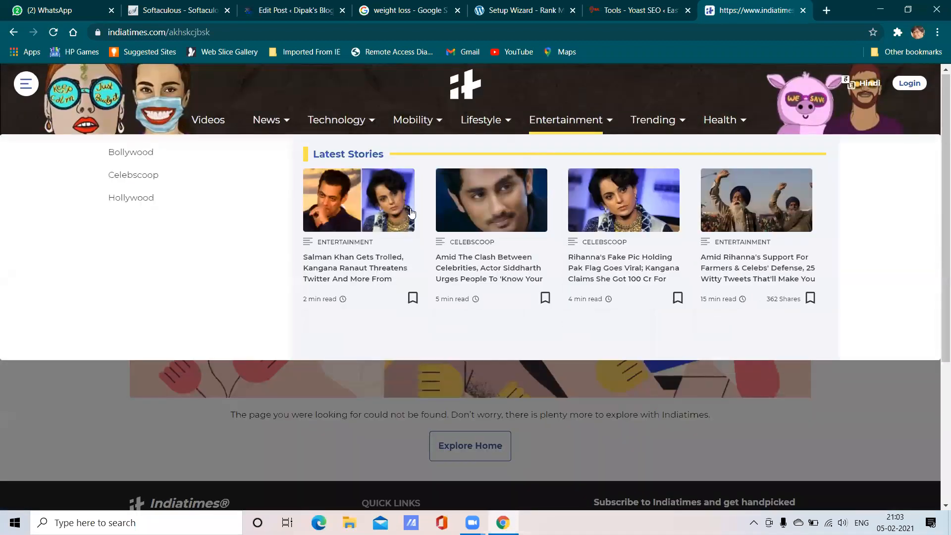
pyautogui.scroll(-1, 456, 354)
pyautogui.scroll(-5, 496, 342)
pyautogui.scroll(5, 644, 325)
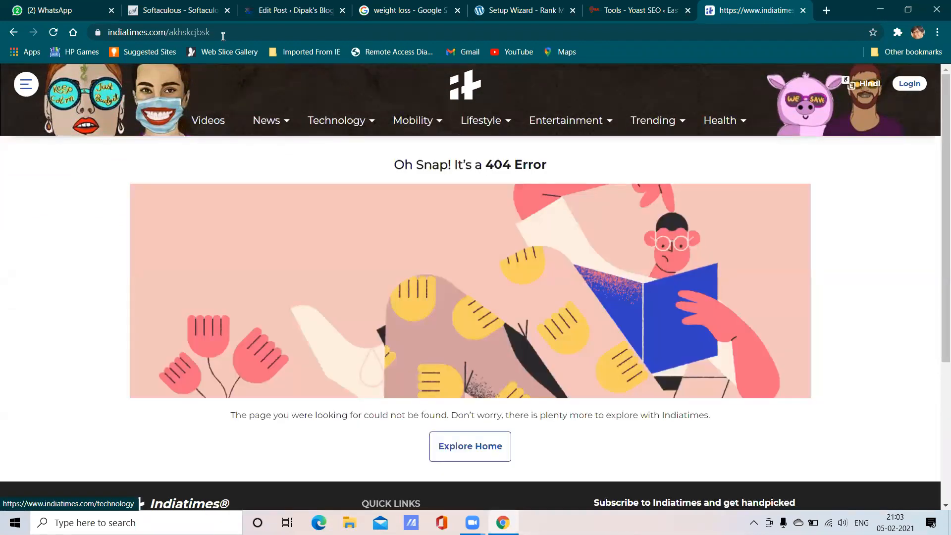
pyautogui.moveTo(217, 32); pyautogui.dragTo(103, 25)
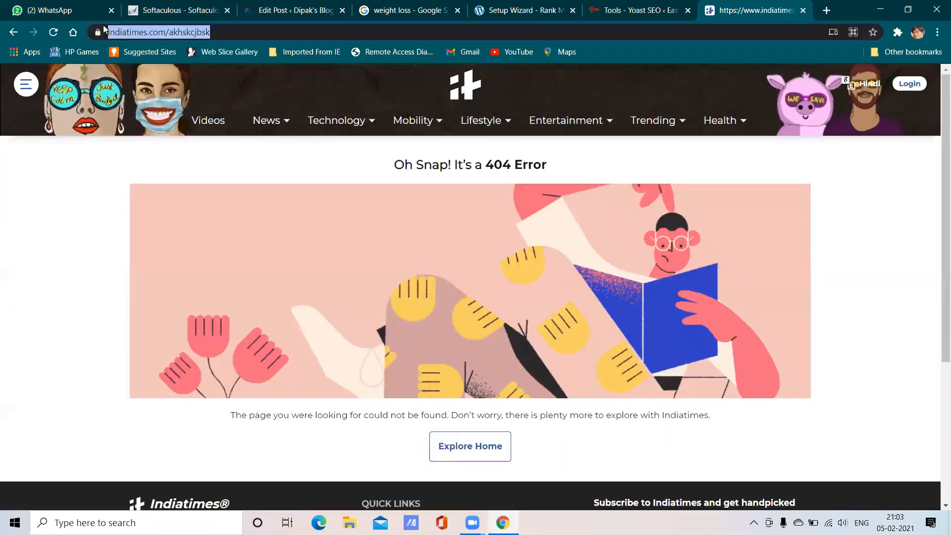
pyautogui.click(493, 32)
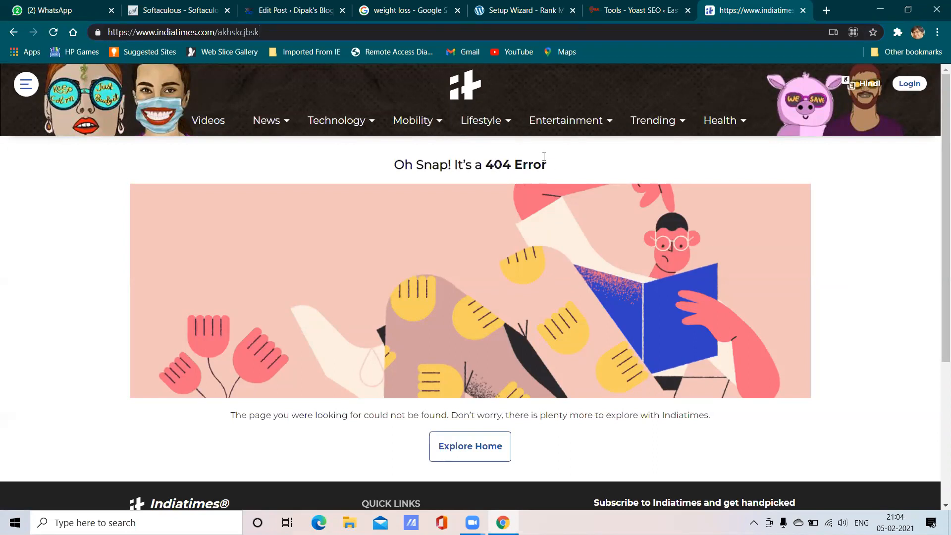
pyautogui.moveTo(261, 33); pyautogui.dragTo(219, 33)
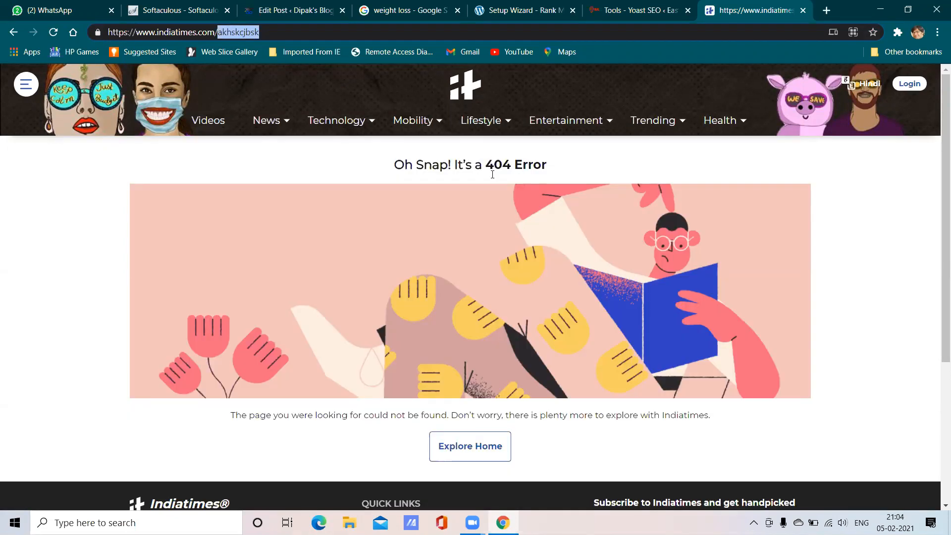
# - Compare the wizard's 404 Monitor setting with the Indiatimes 404 error page, finishing on the setup wizard
pyautogui.click(518, 7)
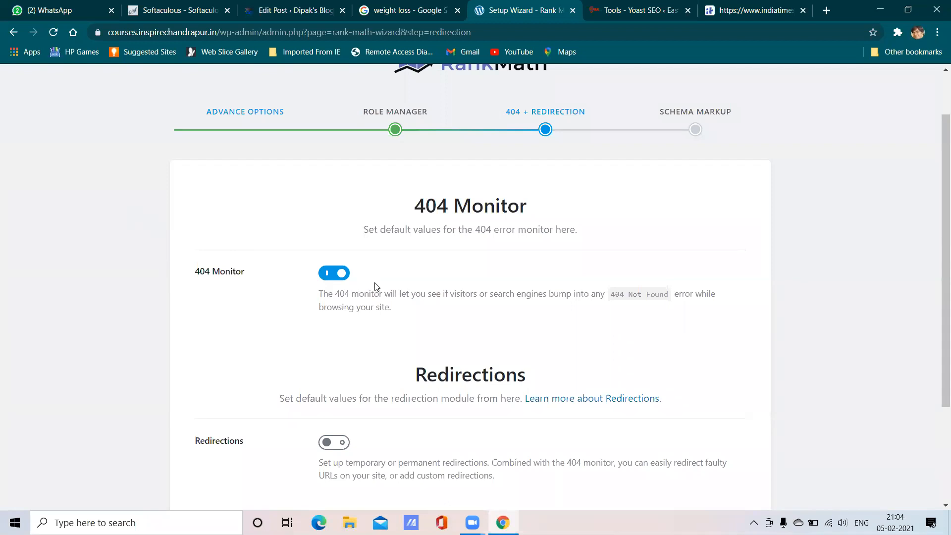
pyautogui.click(747, 2)
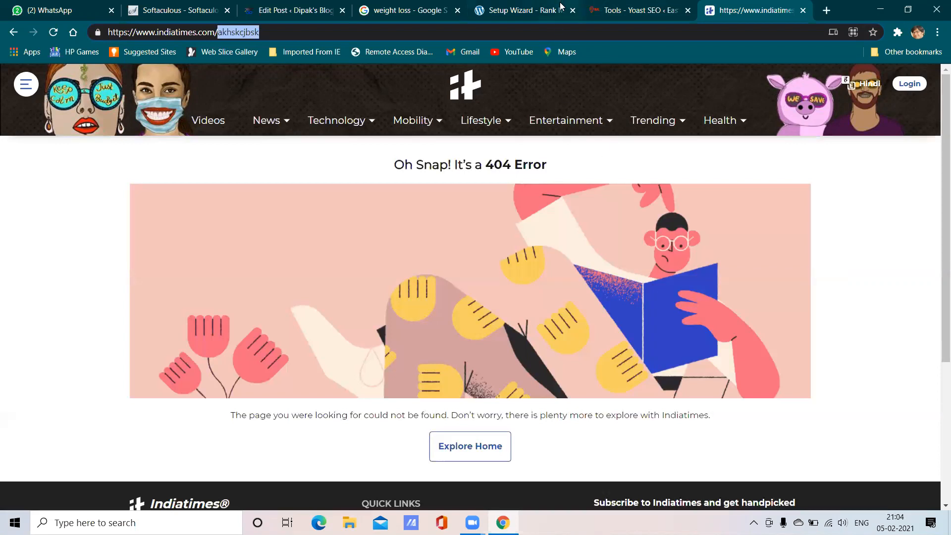
pyautogui.moveTo(565, 120)
pyautogui.moveTo(518, 4)
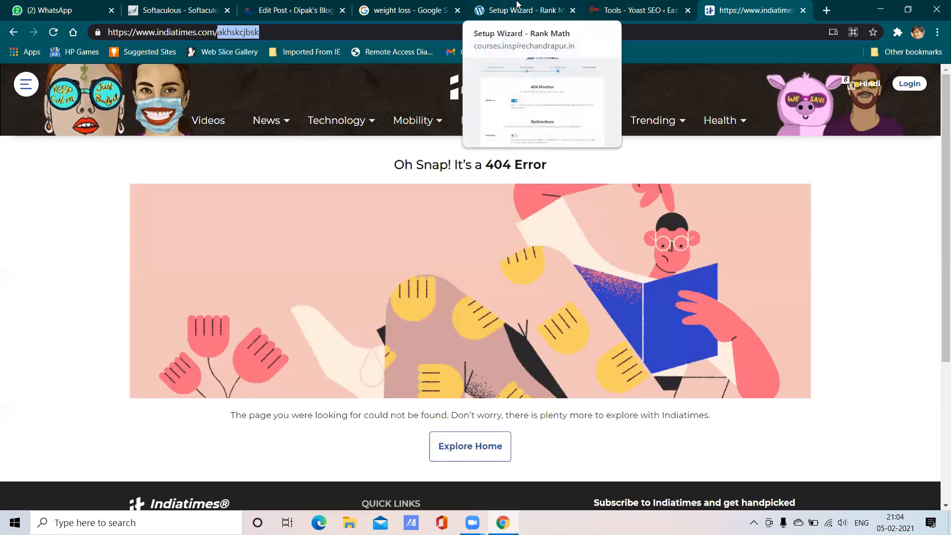
pyautogui.click(517, 4)
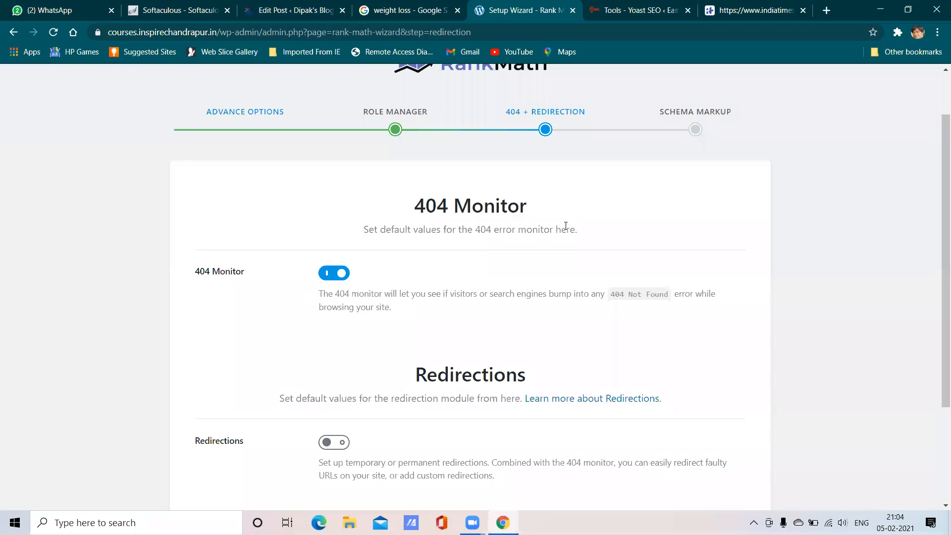
pyautogui.click(748, 4)
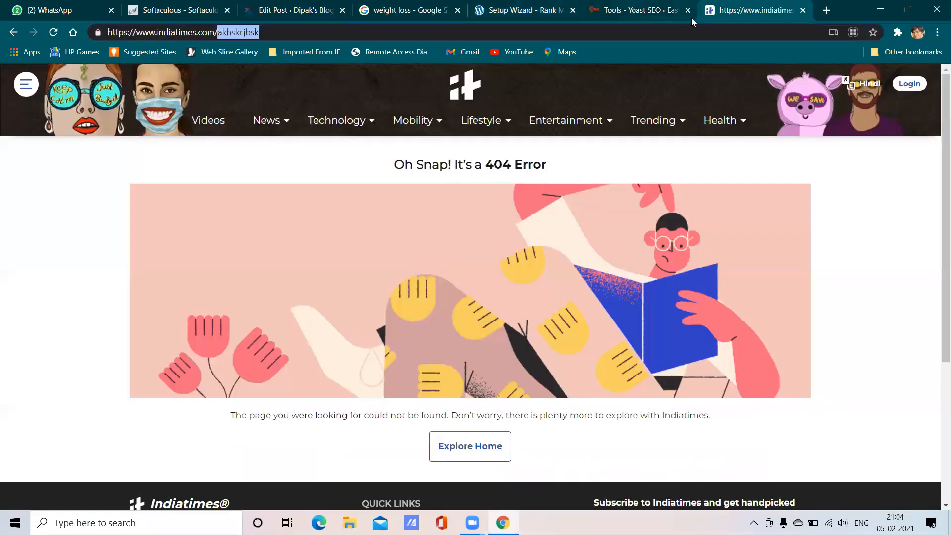
pyautogui.click(537, 6)
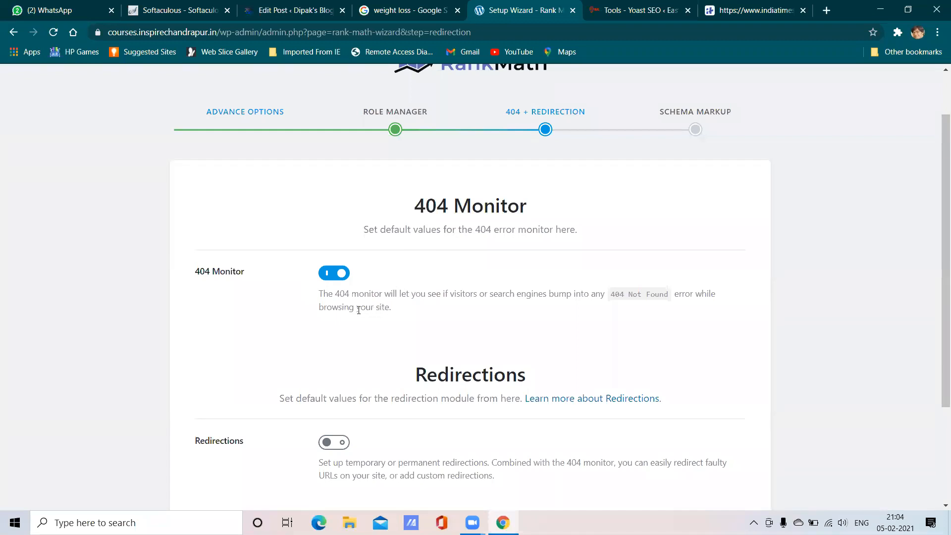
pyautogui.click(709, 10)
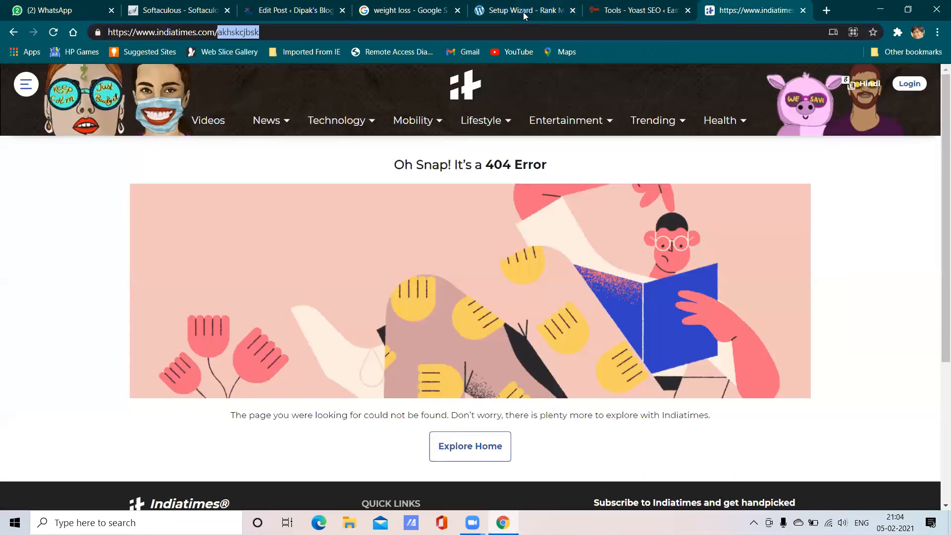
pyautogui.click(610, 6)
pyautogui.click(539, 6)
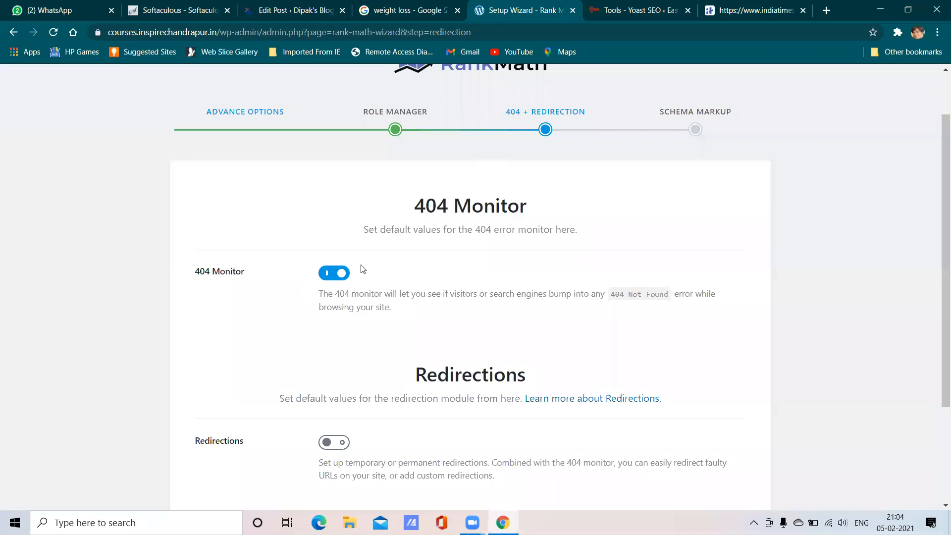
# - Enable Redirections below the 404 Monitor setting
pyautogui.scroll(-3, 420, 361)
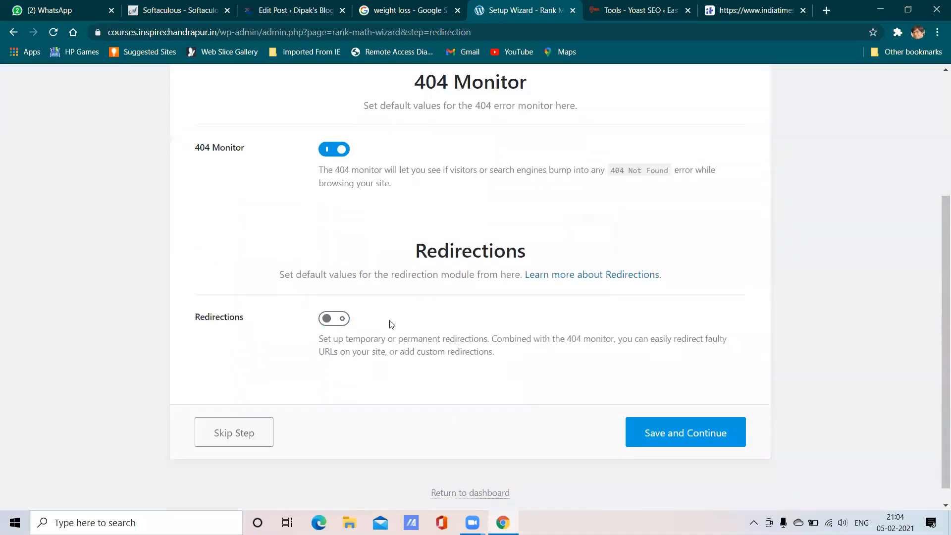
pyautogui.click(341, 319)
# - Compare the Redirections setting with the Indiatimes error page, highlighting the broken page's full address
pyautogui.click(722, 4)
pyautogui.click(260, 34)
pyautogui.moveTo(269, 32); pyautogui.dragTo(113, 32)
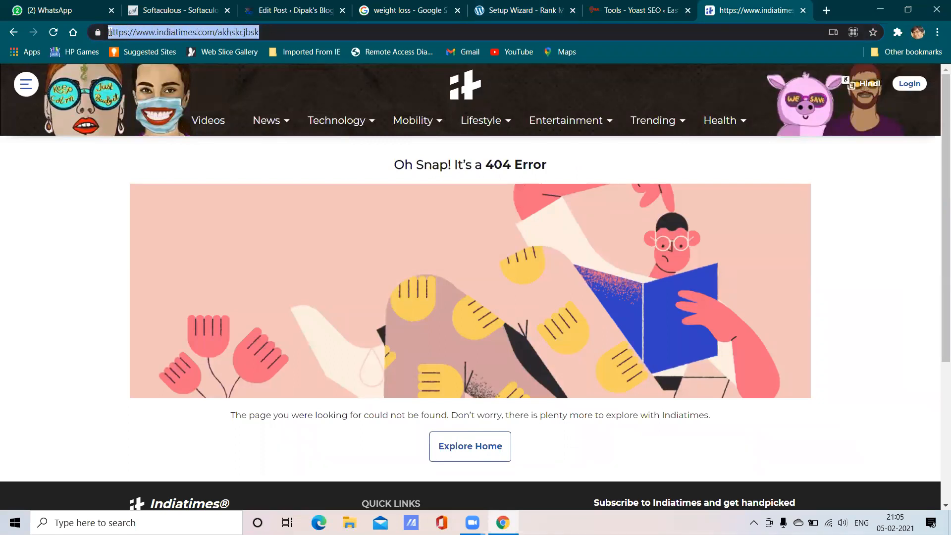
pyautogui.click(538, 6)
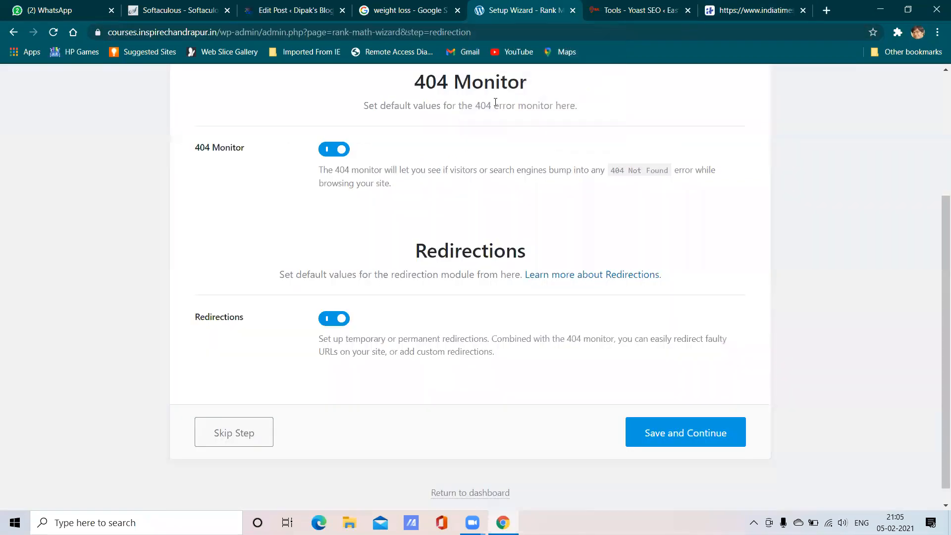
pyautogui.click(785, 5)
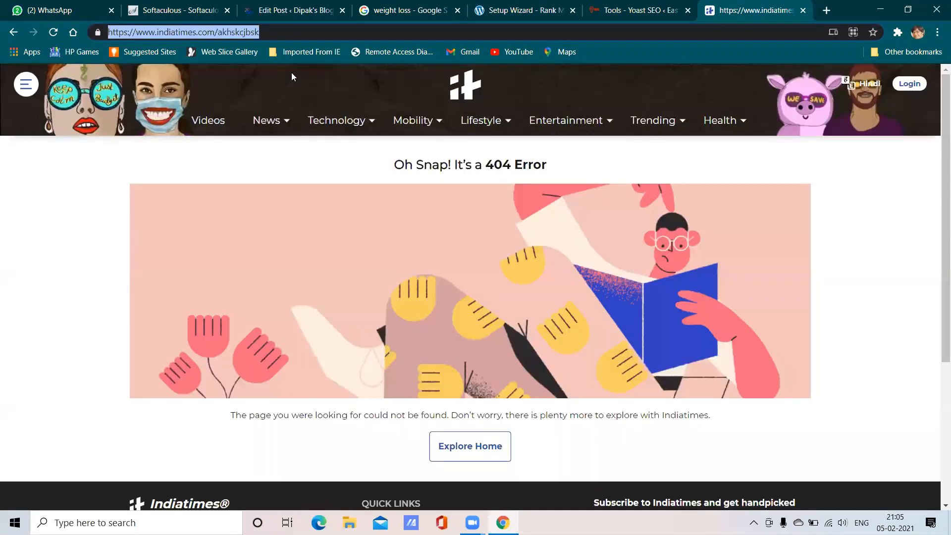
pyautogui.moveTo(255, 35); pyautogui.dragTo(91, 34)
pyautogui.moveTo(267, 32); pyautogui.dragTo(106, 33)
pyautogui.click(530, 8)
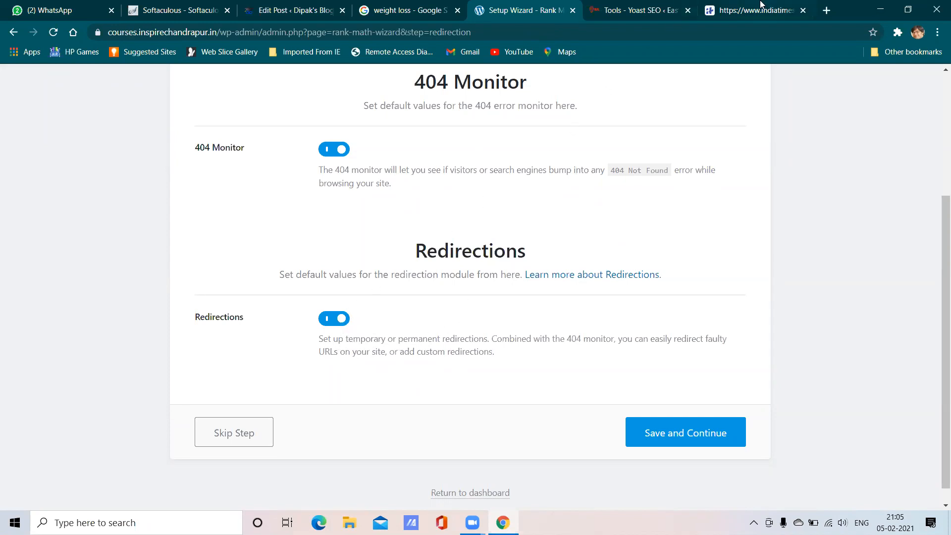
pyautogui.click(761, 6)
pyautogui.click(266, 33)
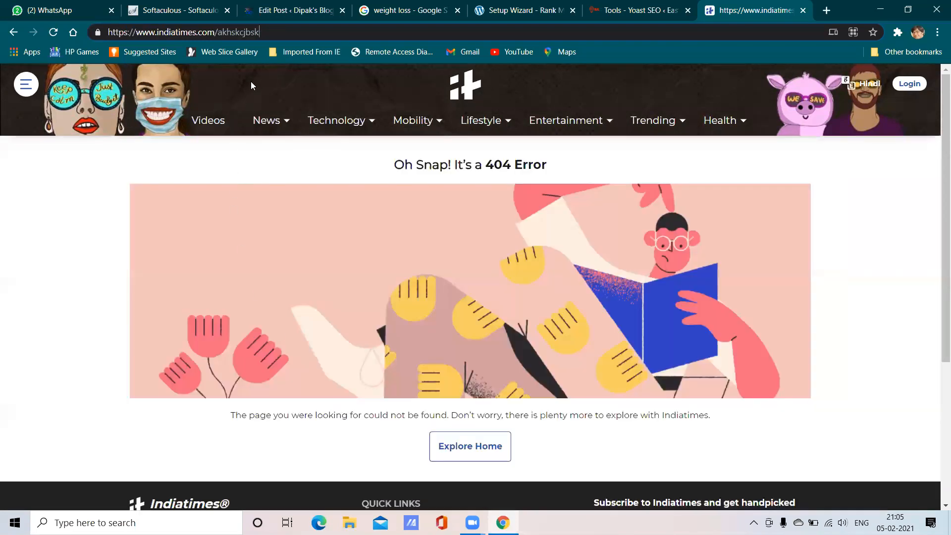
pyautogui.moveTo(259, 32); pyautogui.dragTo(108, 36)
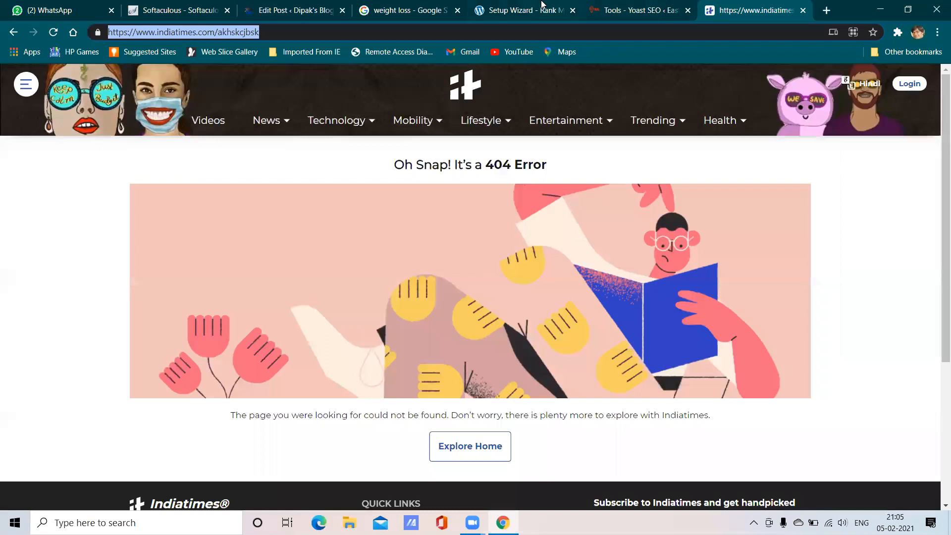
# - Return to the setup wizard, save the 404 + Redirection settings, and look over the Schema Markup options
pyautogui.click(543, 6)
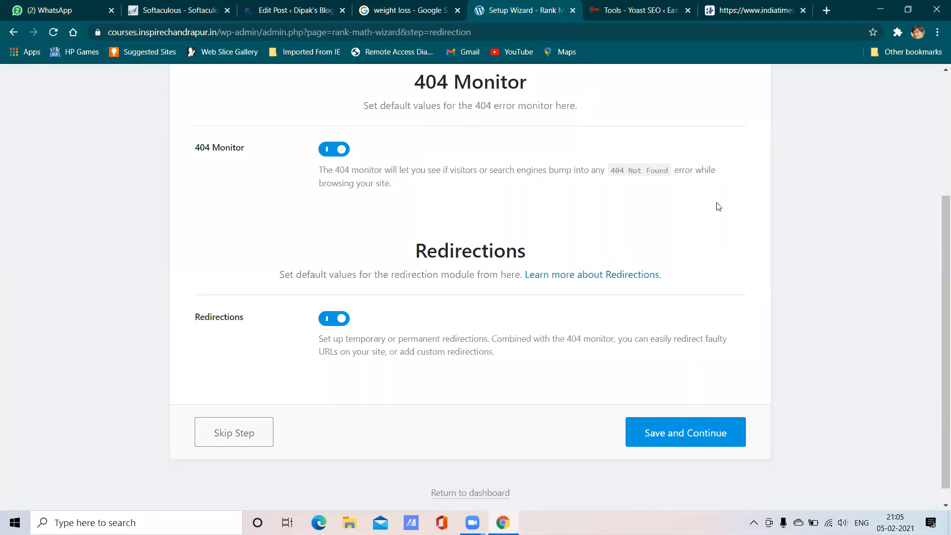
pyautogui.click(672, 438)
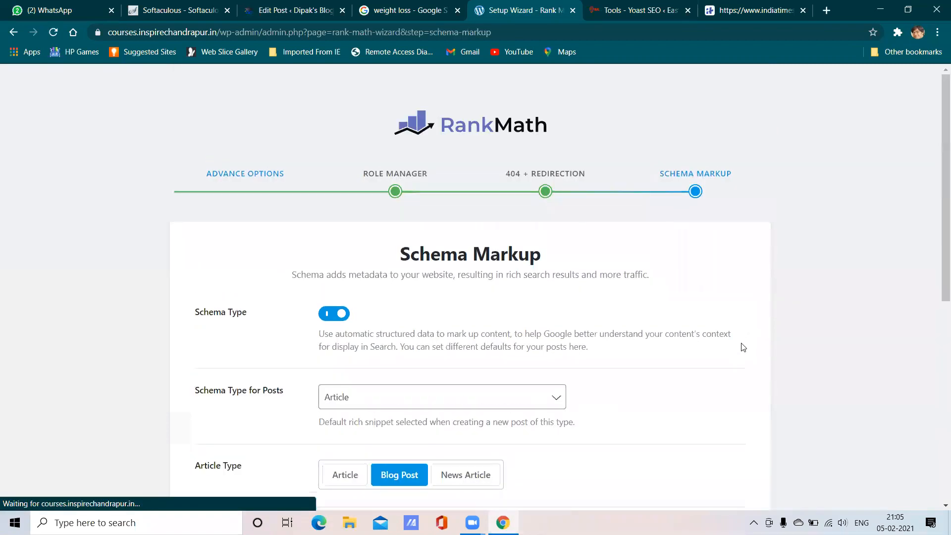
pyautogui.scroll(-4, 744, 346)
pyautogui.scroll(3, 743, 346)
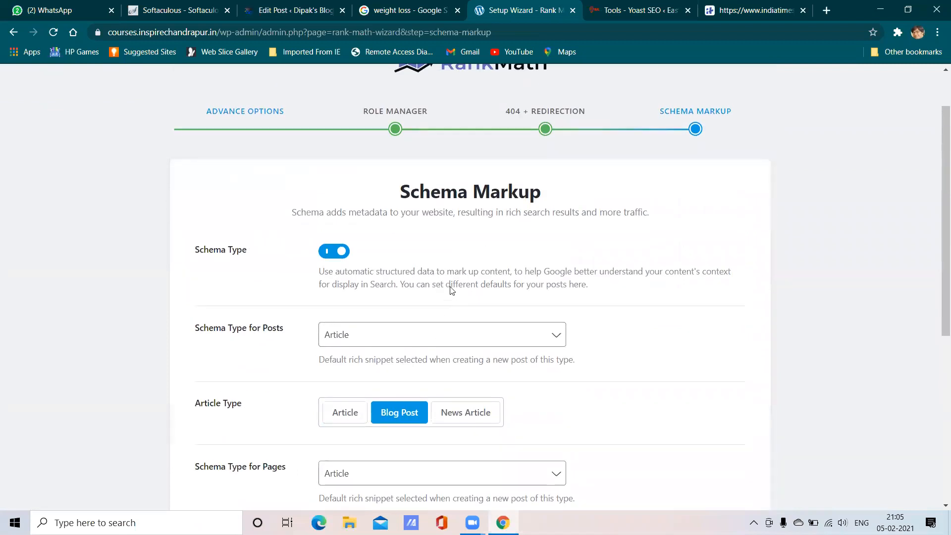
pyautogui.scroll(-3, 533, 268)
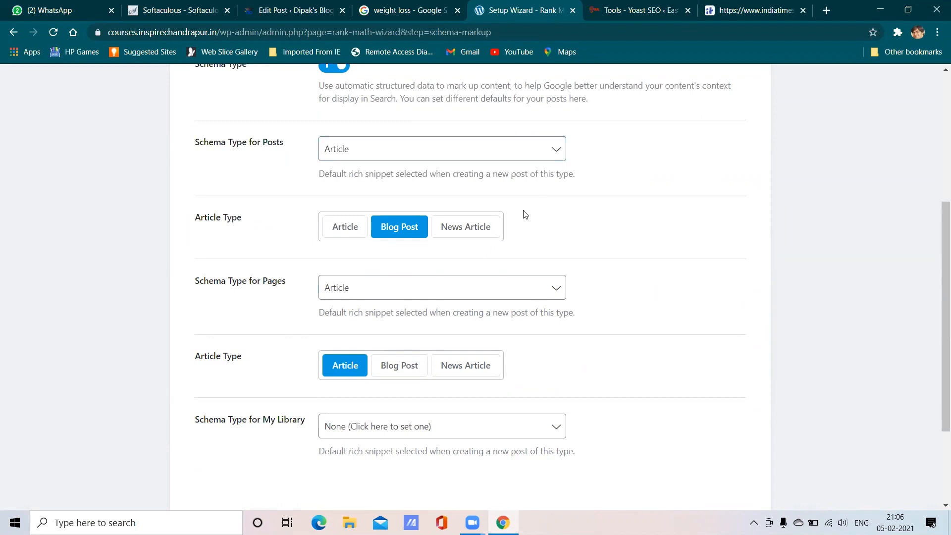
# - Browse the schema types for posts, try Service as the Schema Type for Posts, and restore it to Article
pyautogui.scroll(2, 525, 212)
pyautogui.click(516, 277)
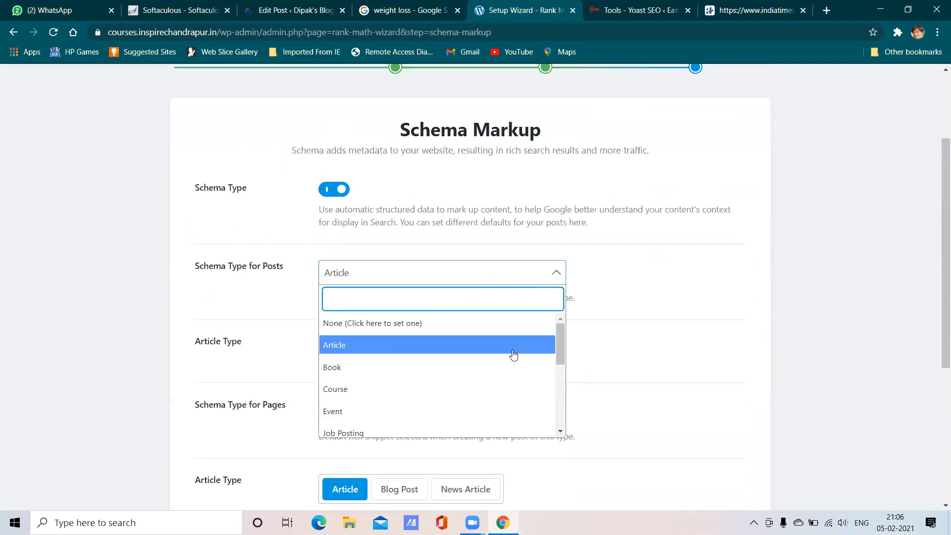
pyautogui.scroll(-4, 488, 382)
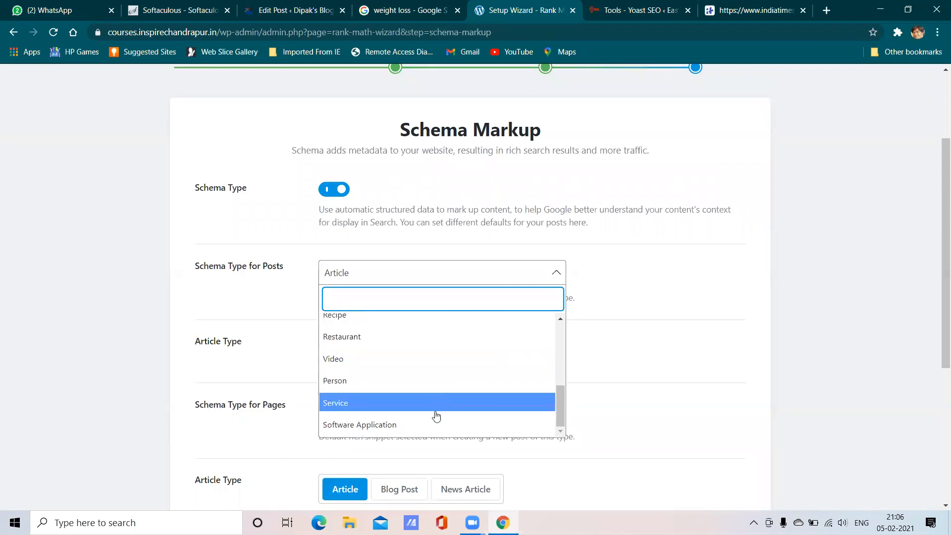
pyautogui.scroll(5, 425, 404)
pyautogui.scroll(-5, 425, 405)
pyautogui.click(425, 403)
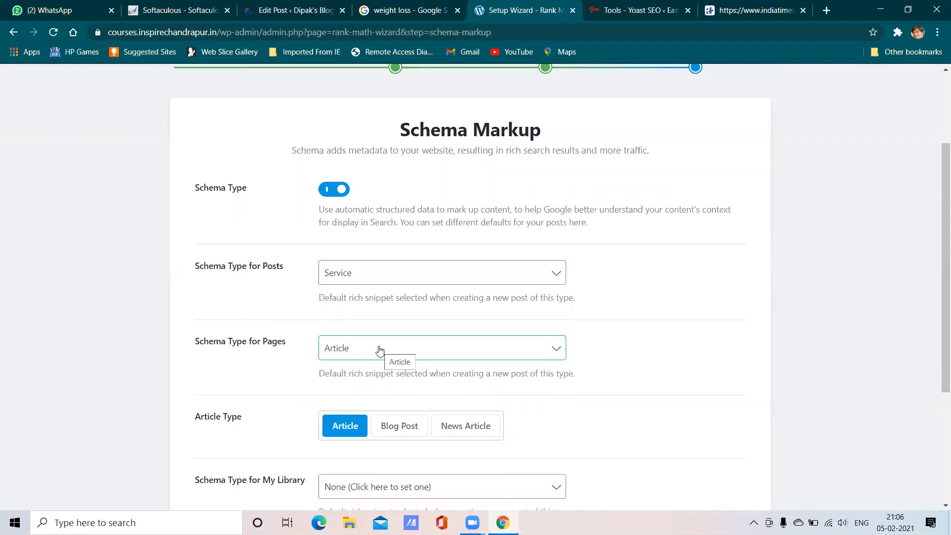
pyautogui.click(373, 280)
pyautogui.scroll(5, 378, 365)
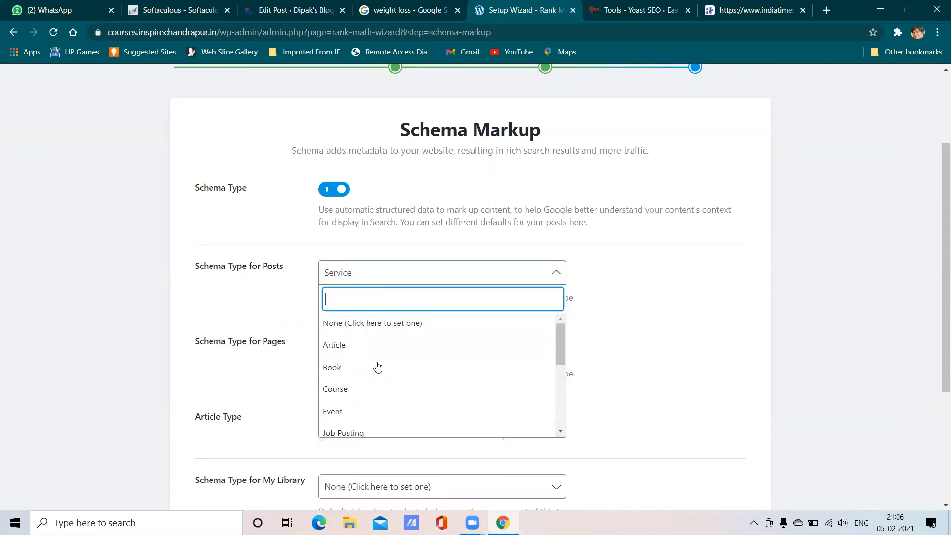
pyautogui.click(371, 344)
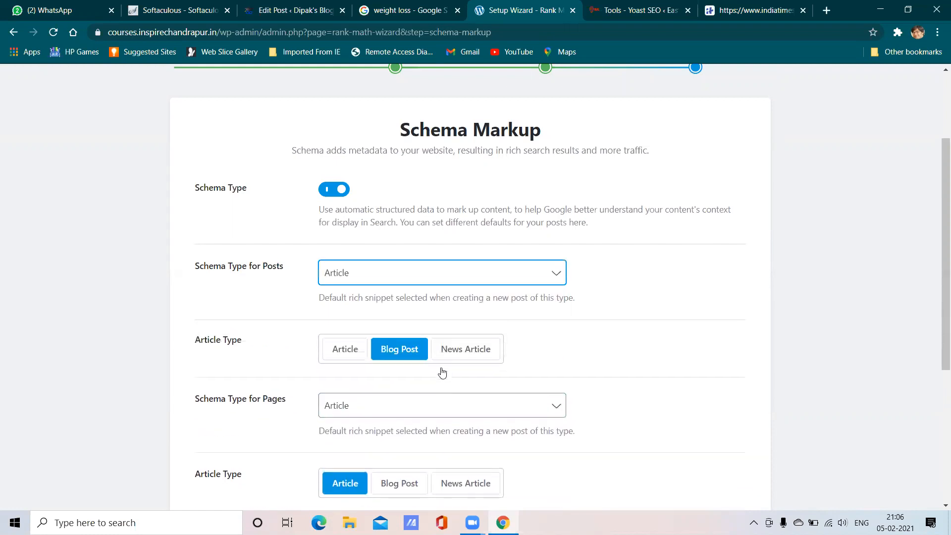
# - Set the default schema type for pages to Service in the Schema Markup settings
pyautogui.click(440, 417)
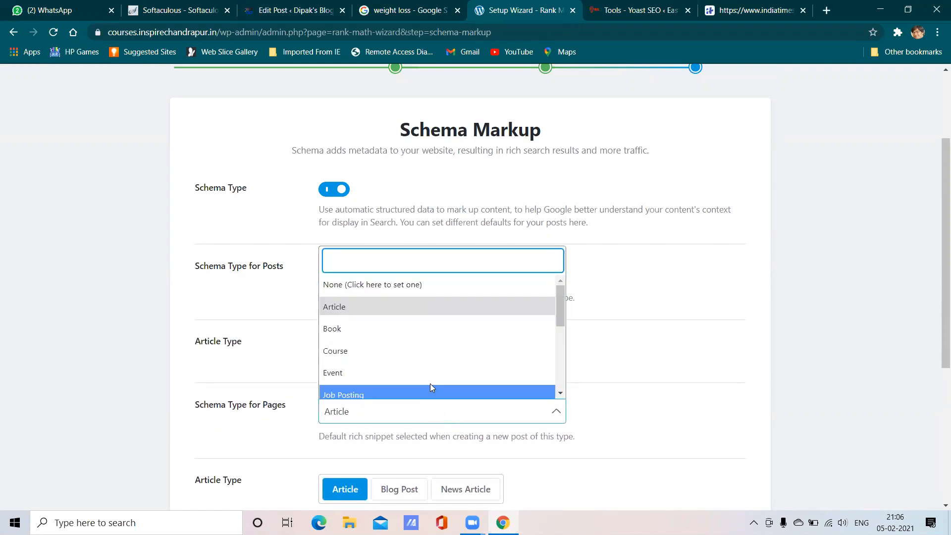
pyautogui.scroll(-2, 416, 361)
pyautogui.scroll(-3, 416, 361)
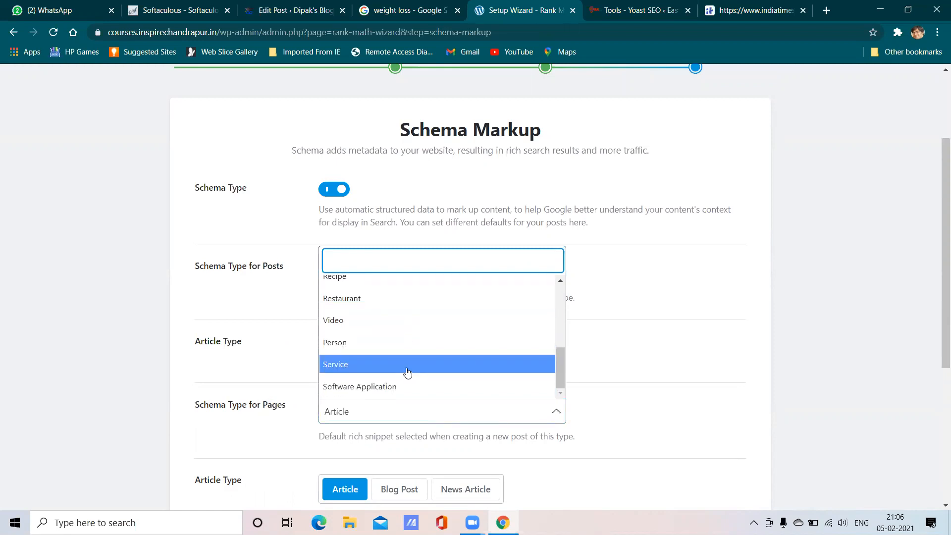
pyautogui.click(409, 369)
pyautogui.scroll(-3, 565, 322)
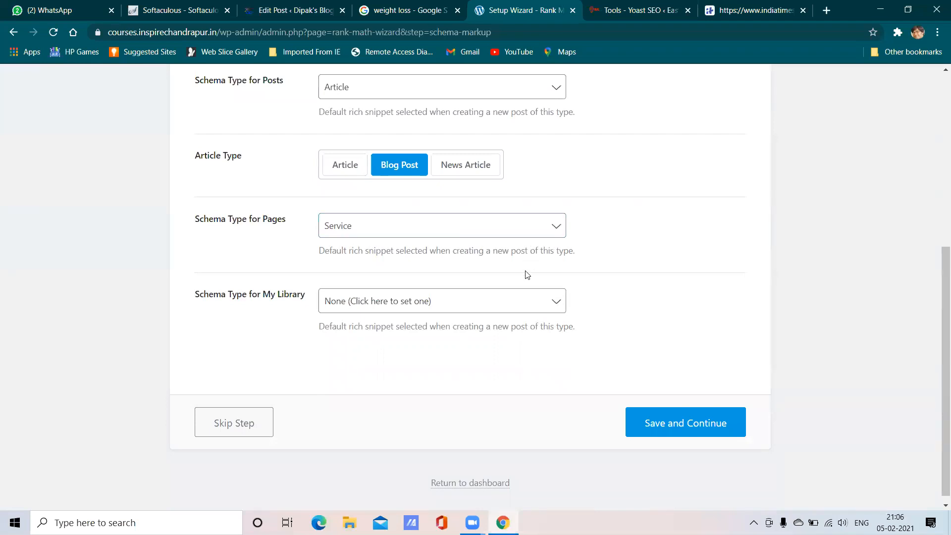
# - Review the schema types for posts, pages and My Library, and save the Schema Markup step to leave the wizard
pyautogui.scroll(3, 578, 297)
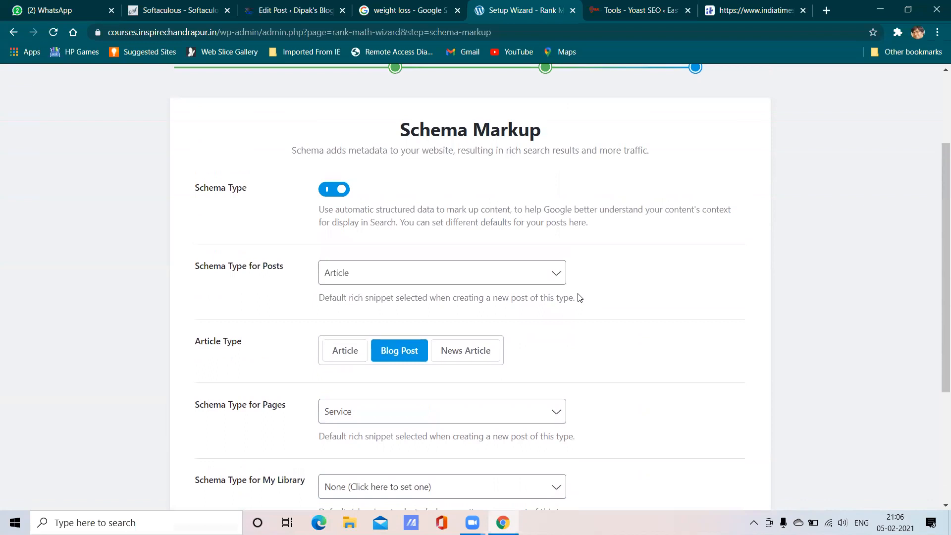
pyautogui.scroll(-2, 579, 297)
pyautogui.scroll(-1, 565, 289)
pyautogui.scroll(4, 546, 289)
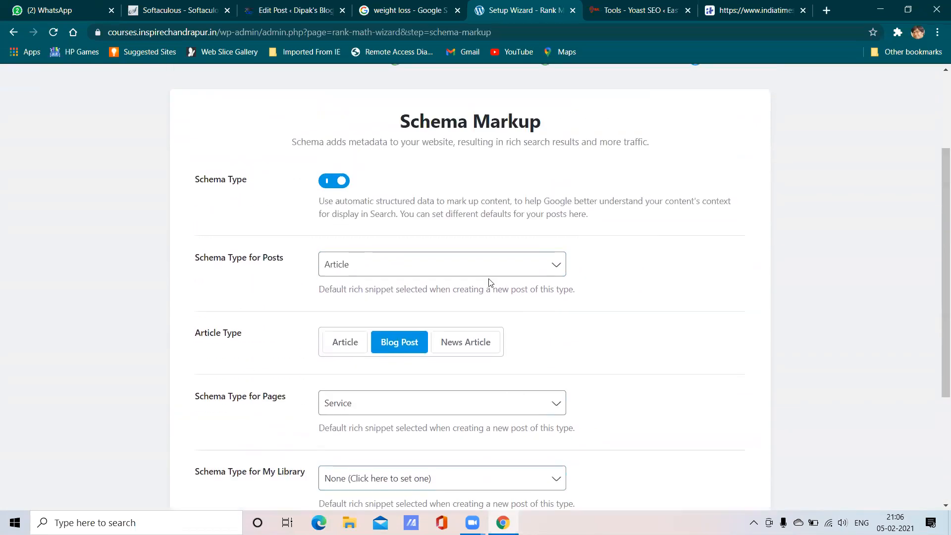
pyautogui.scroll(-3, 575, 208)
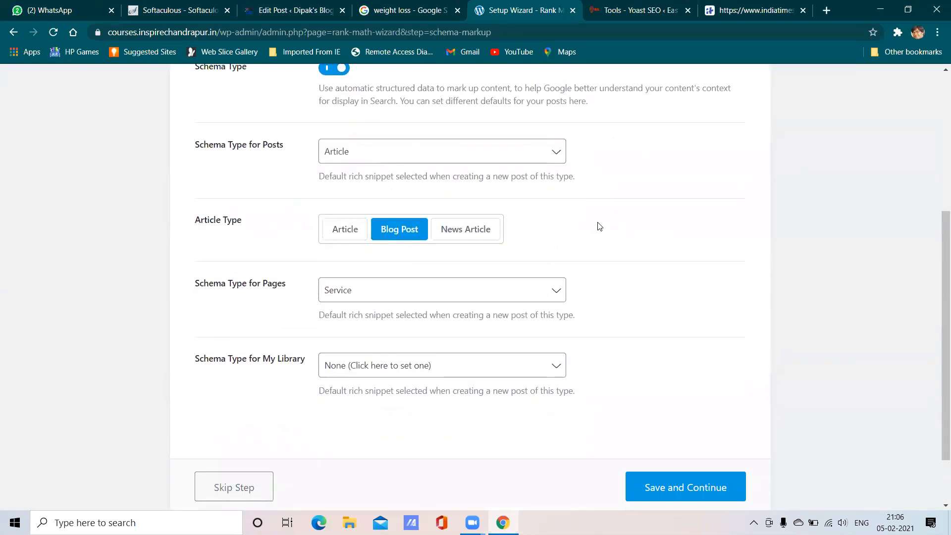
pyautogui.scroll(3, 641, 254)
pyautogui.scroll(-3, 622, 220)
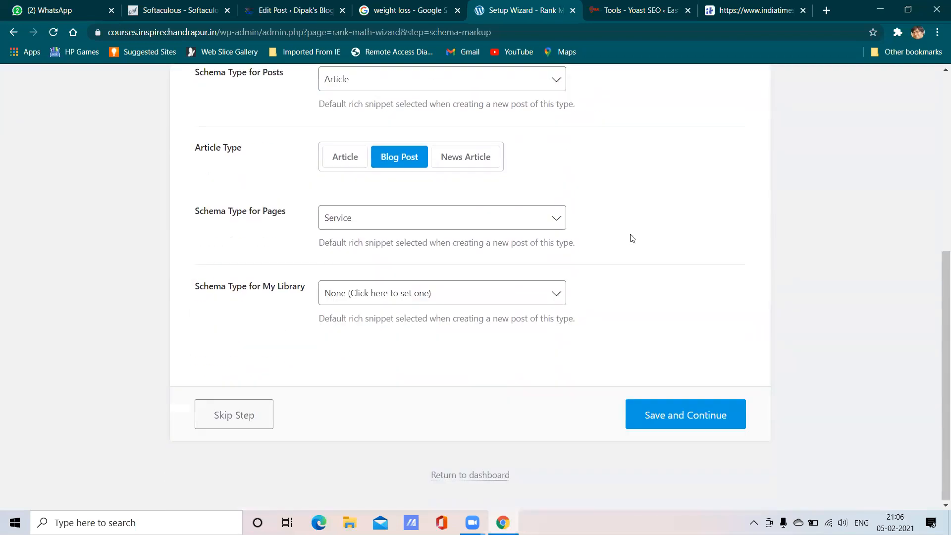
pyautogui.scroll(4, 516, 257)
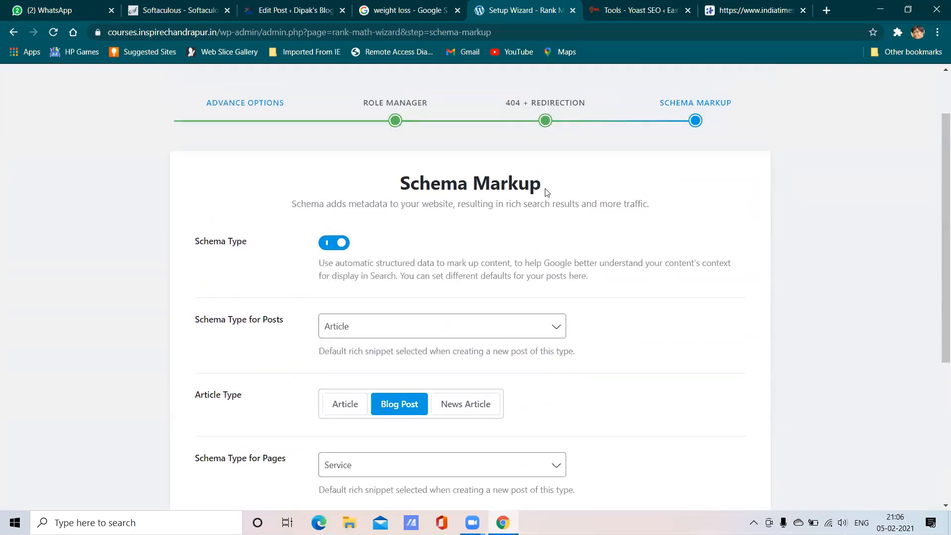
pyautogui.moveTo(542, 187); pyautogui.dragTo(390, 180)
pyautogui.click(561, 220)
pyautogui.scroll(-5, 564, 219)
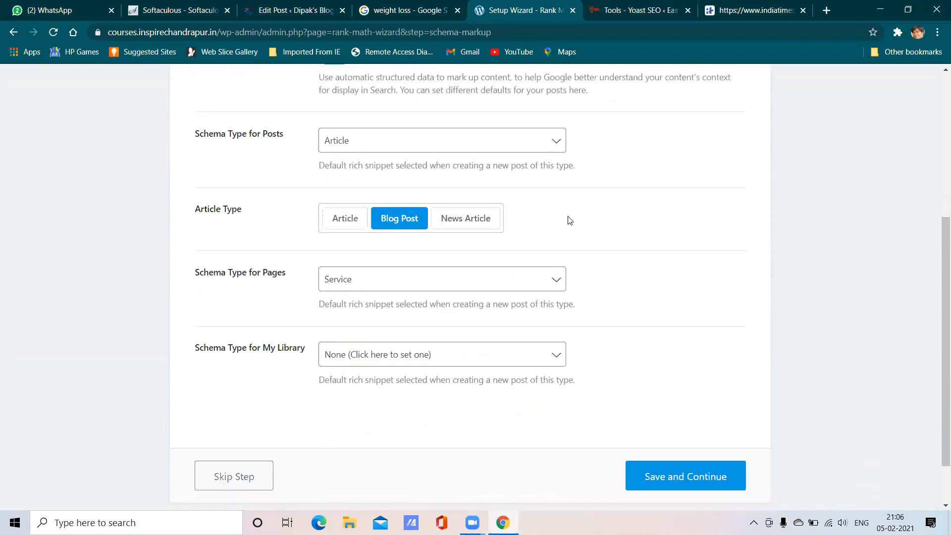
pyautogui.scroll(3, 658, 319)
pyautogui.scroll(-2, 653, 312)
pyautogui.click(682, 470)
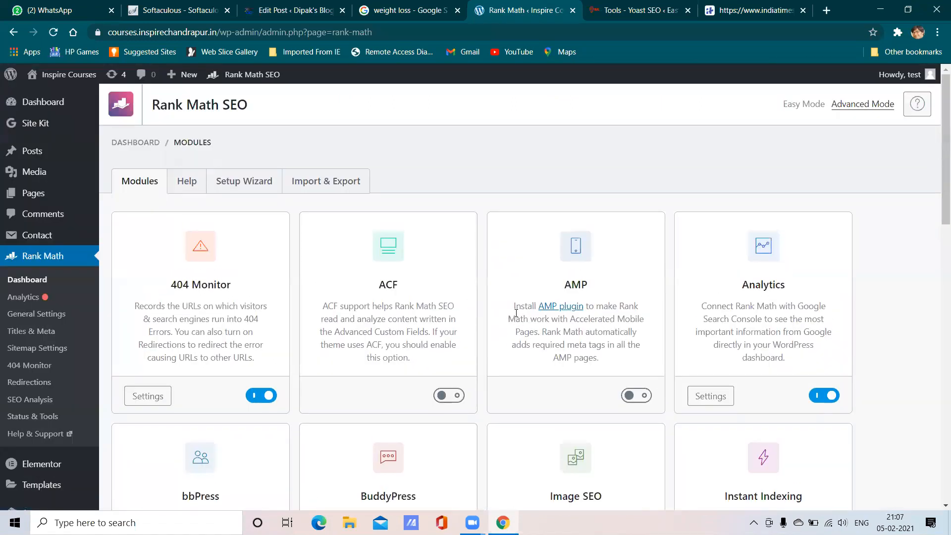
# - Look through all the Rank Math module cards, from 404 Monitor and Analytics down to Sitemap and WooCommerce
pyautogui.scroll(-10, 516, 313)
pyautogui.scroll(-4, 598, 353)
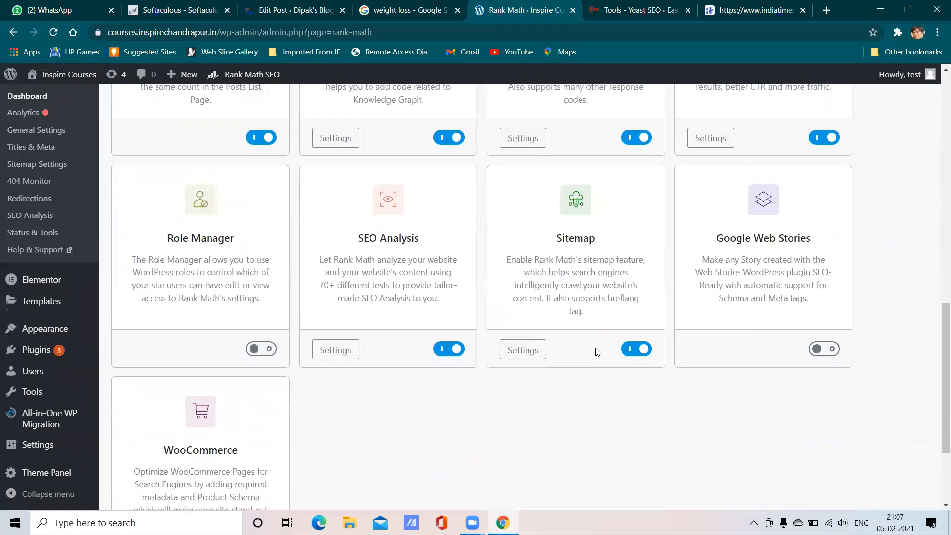
pyautogui.scroll(14, 478, 351)
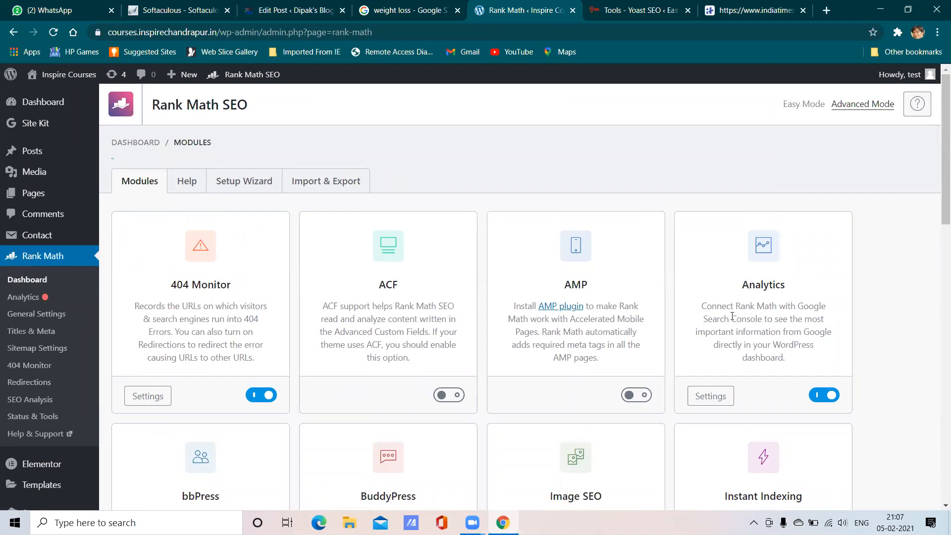
pyautogui.scroll(-3, 736, 307)
pyautogui.scroll(2, 753, 273)
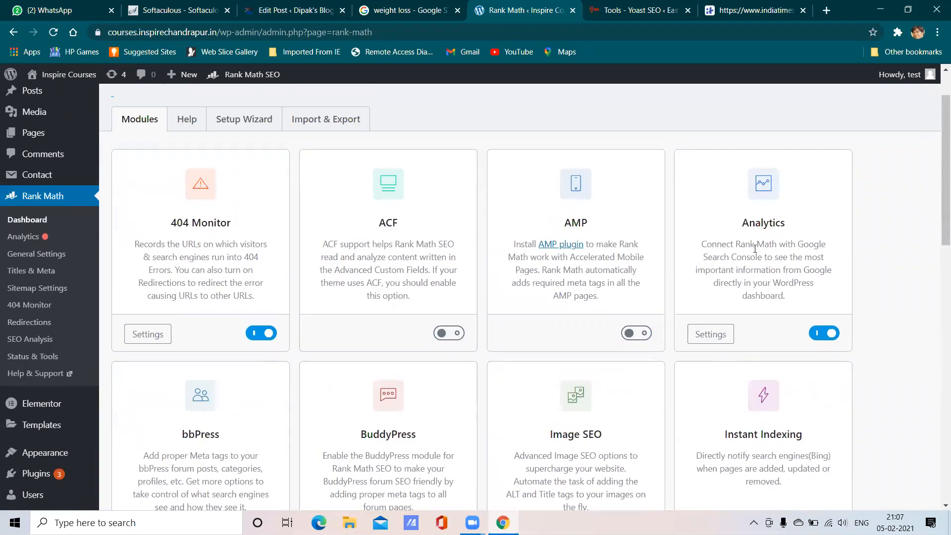
pyautogui.scroll(-3, 729, 279)
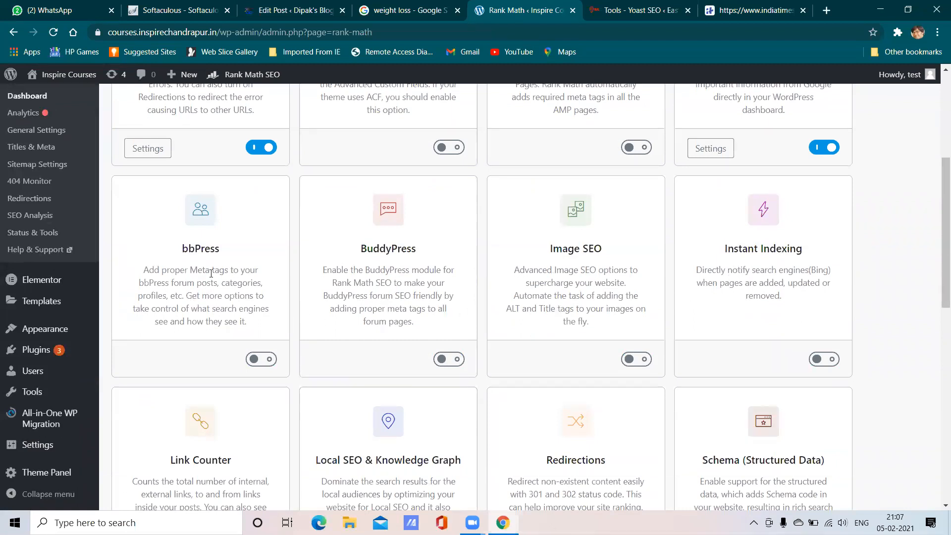
pyautogui.scroll(-1, 229, 290)
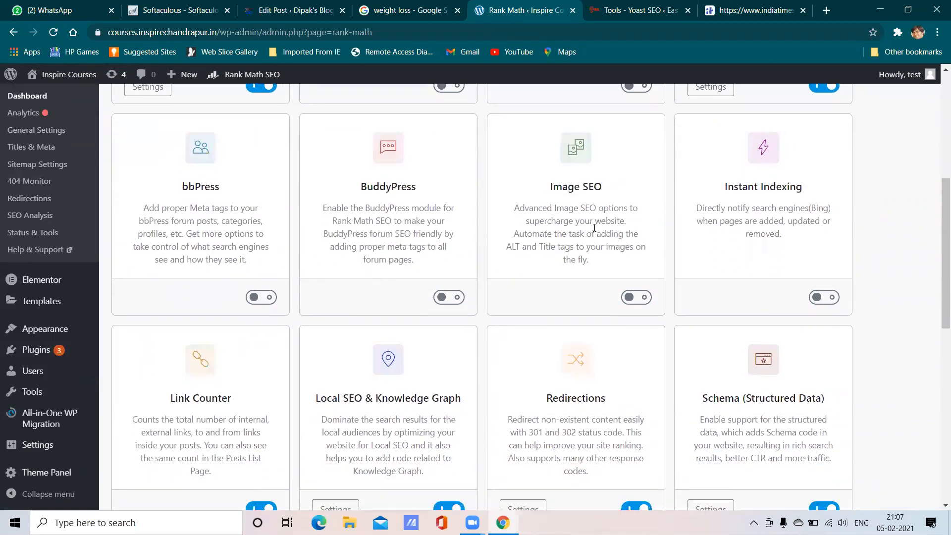
pyautogui.scroll(-4, 710, 243)
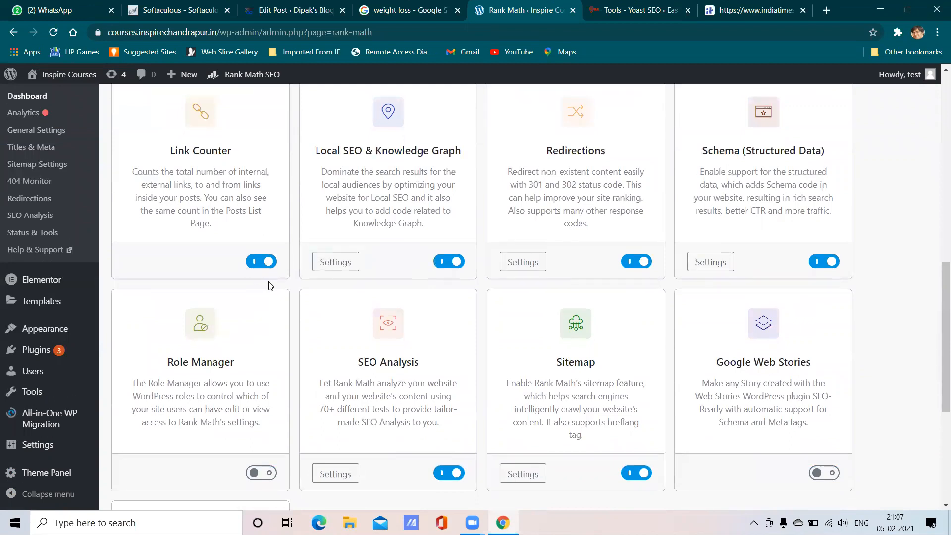
pyautogui.scroll(-3, 270, 286)
pyautogui.scroll(3, 325, 276)
pyautogui.scroll(-3, 565, 263)
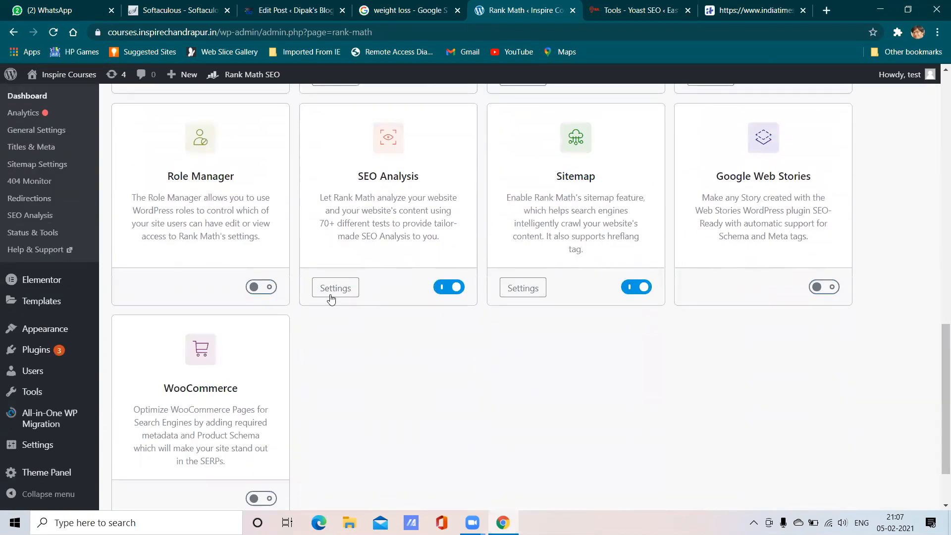
pyautogui.scroll(-2, 329, 297)
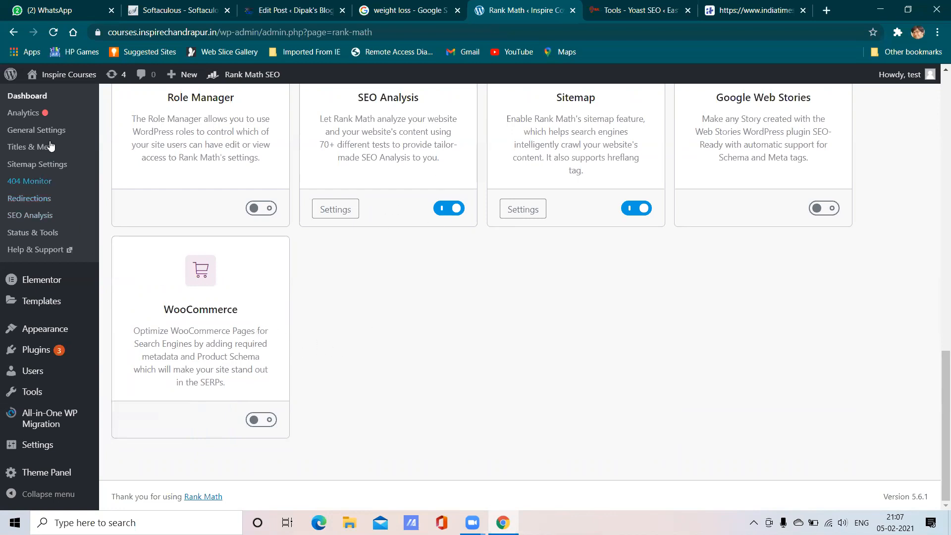
pyautogui.scroll(1, 409, 354)
pyautogui.scroll(12, 409, 354)
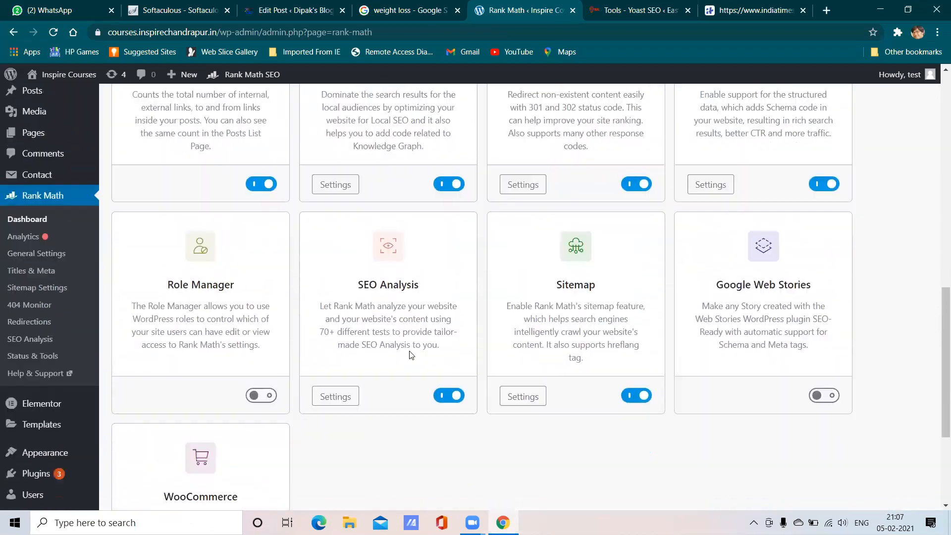
pyautogui.scroll(-13, 381, 361)
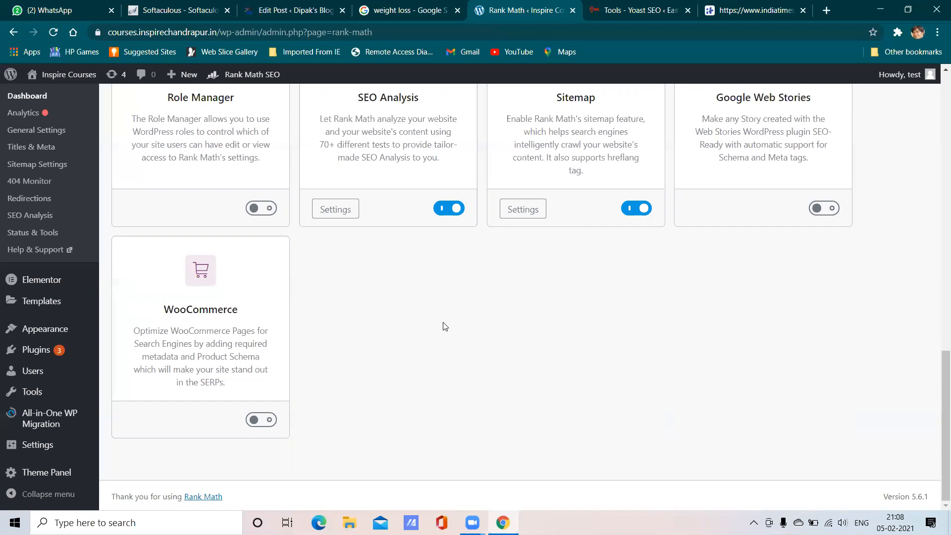
pyautogui.scroll(13, 445, 327)
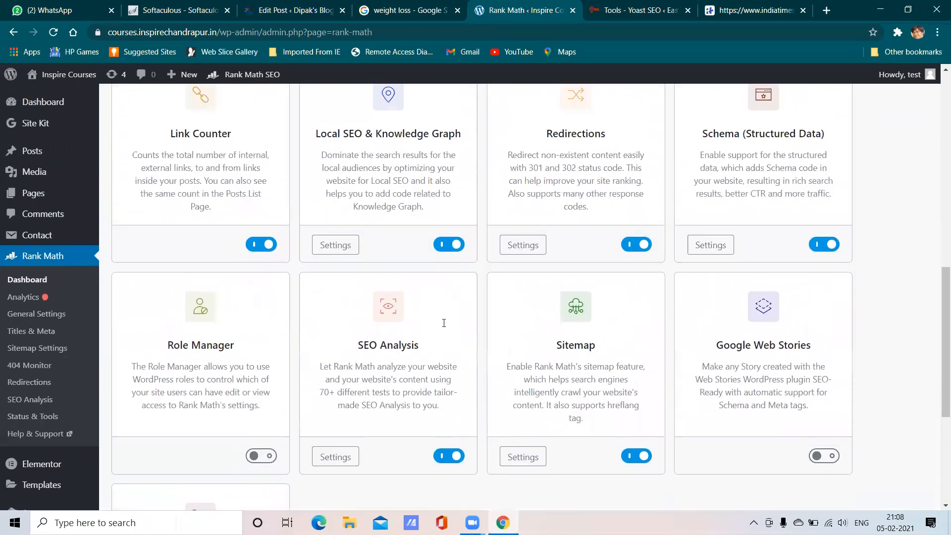
pyautogui.scroll(3, 444, 323)
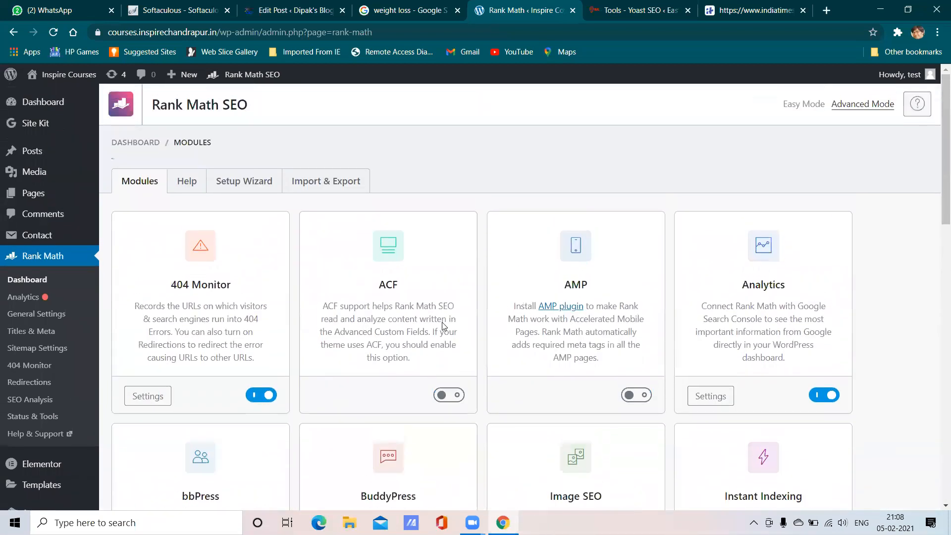
pyautogui.scroll(-10, 456, 271)
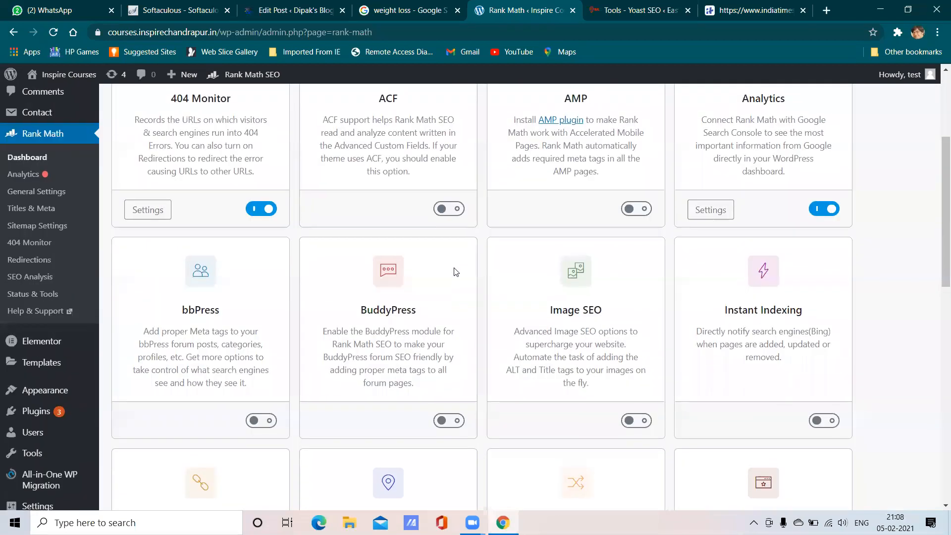
pyautogui.scroll(-3, 496, 277)
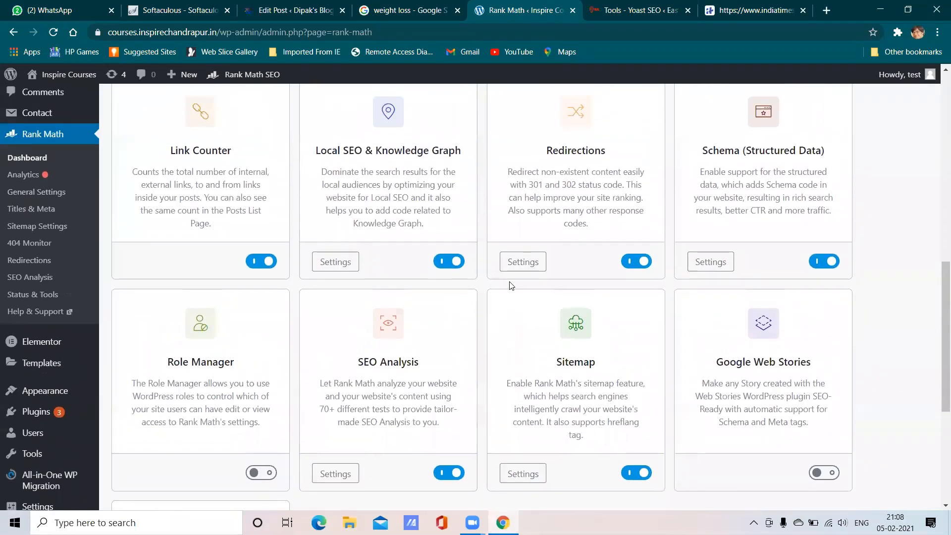
pyautogui.scroll(11, 496, 298)
pyautogui.scroll(2, 388, 277)
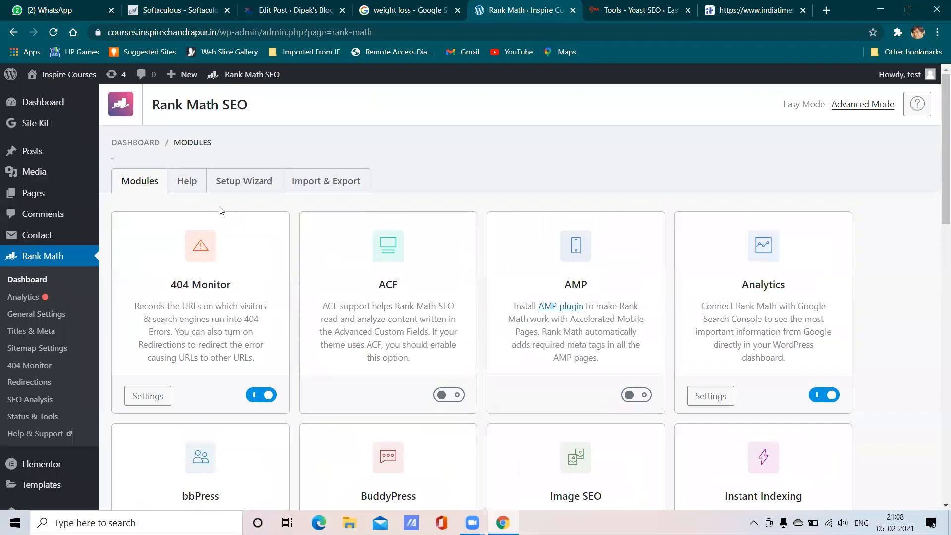
# - View the Rank Math Help page and the Setup Wizard's Getting Started page with its Easy, Advanced and Custom modes
pyautogui.click(194, 191)
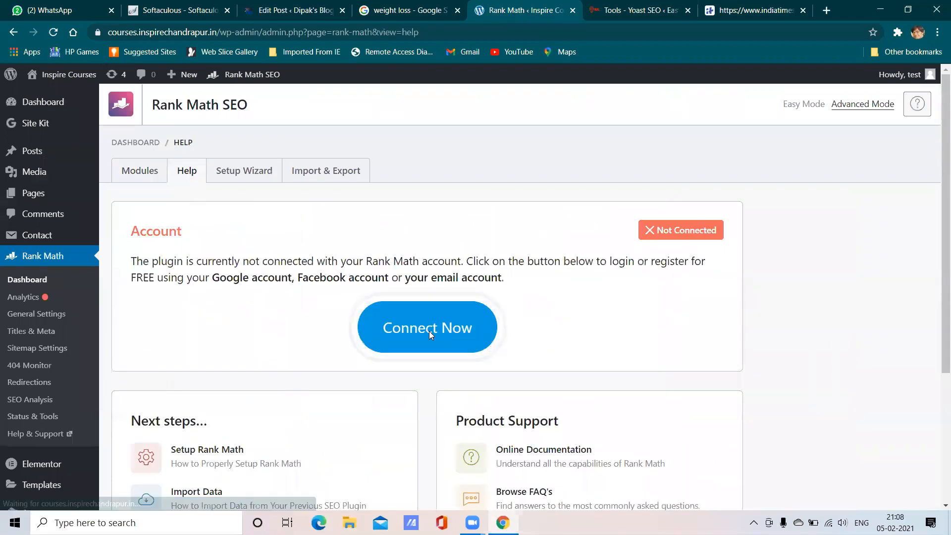
pyautogui.click(232, 171)
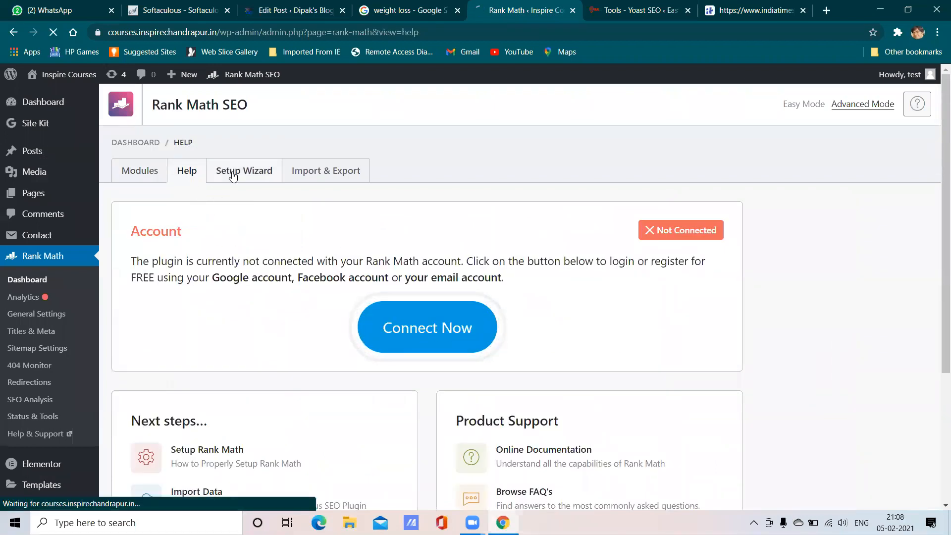
pyautogui.scroll(-2, 440, 229)
pyautogui.scroll(3, 441, 229)
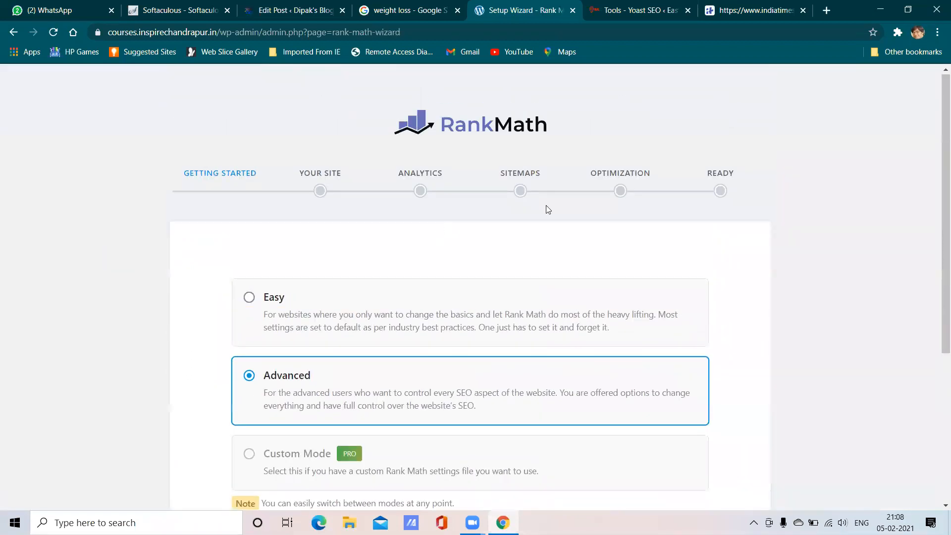
pyautogui.scroll(-4, 544, 207)
pyautogui.scroll(5, 474, 227)
pyautogui.click(219, 179)
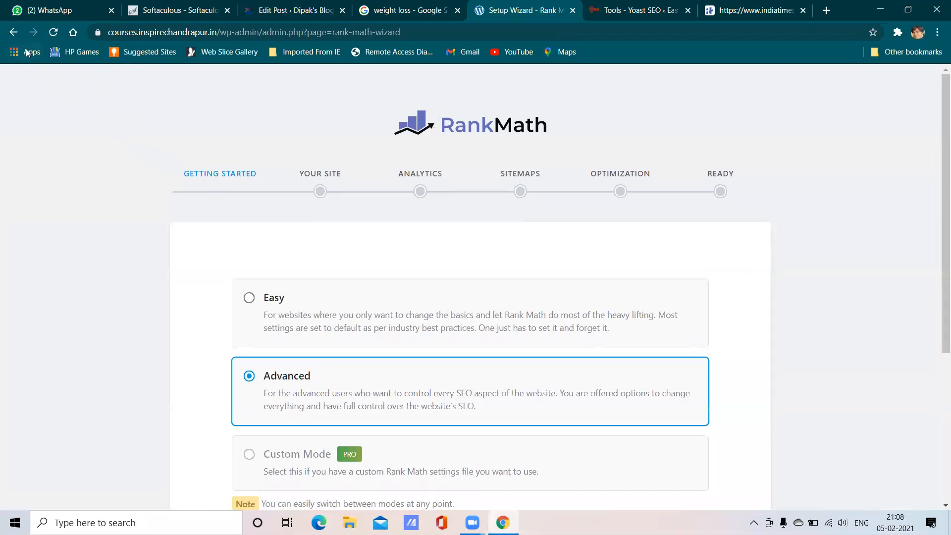
# - Return to the Rank Math Help page and examine its Next steps and Product Support sections
pyautogui.click(14, 33)
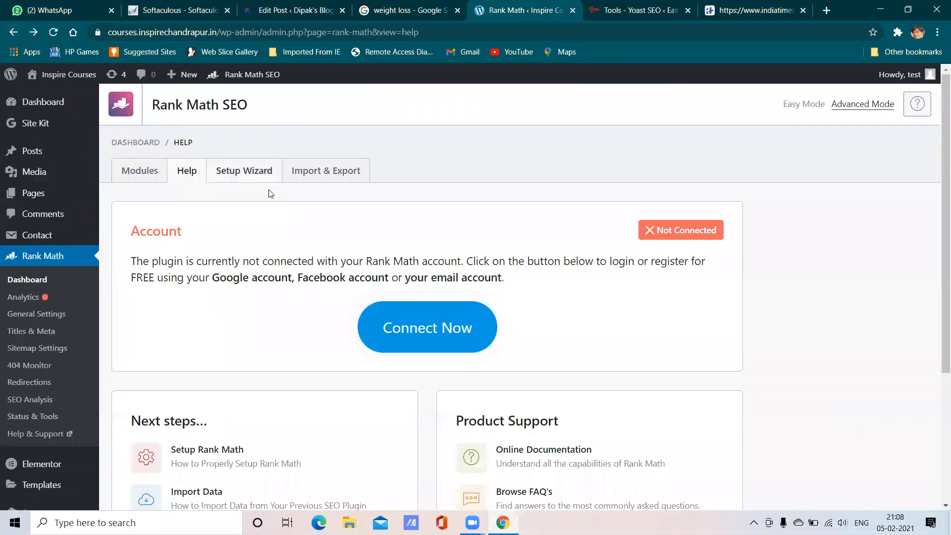
pyautogui.scroll(-4, 294, 208)
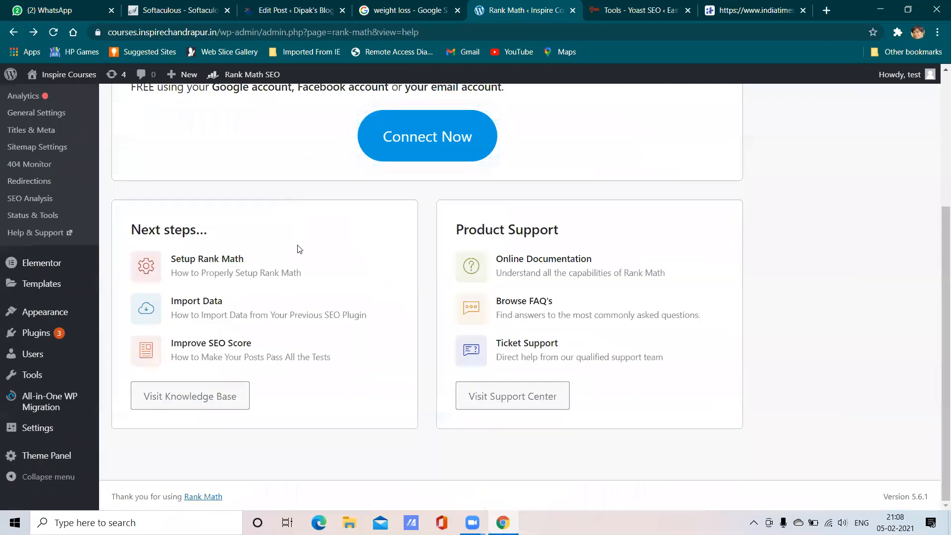
pyautogui.scroll(3, 34, 285)
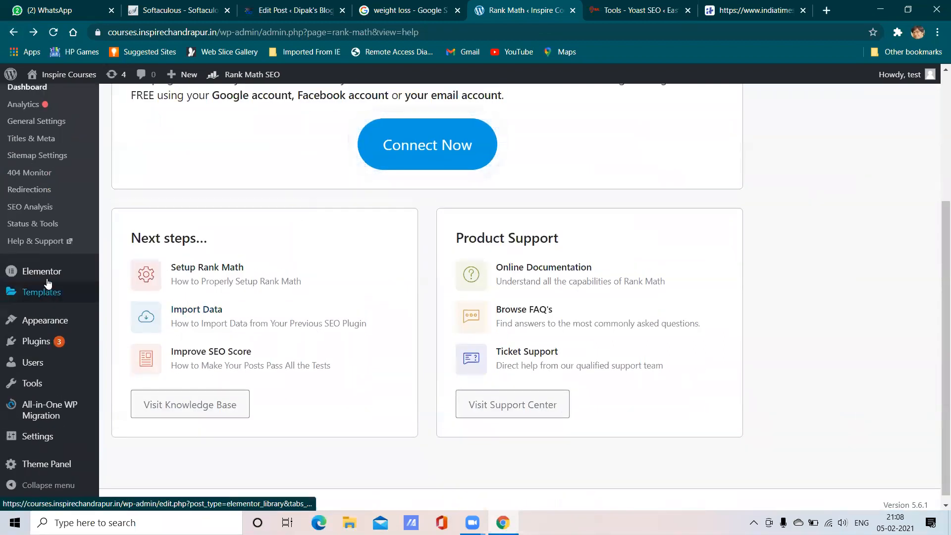
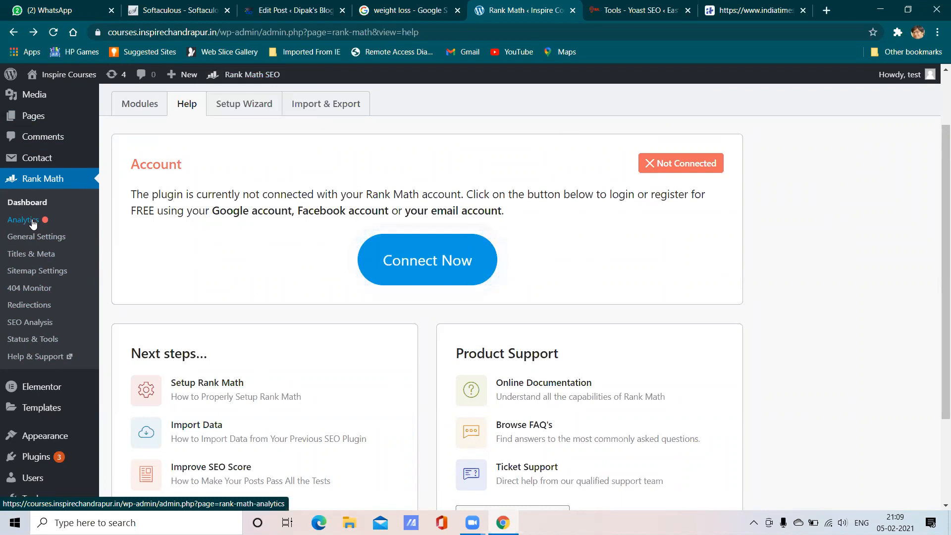
# - Open the Rank Math dashboard and look over its modules again
pyautogui.click(33, 203)
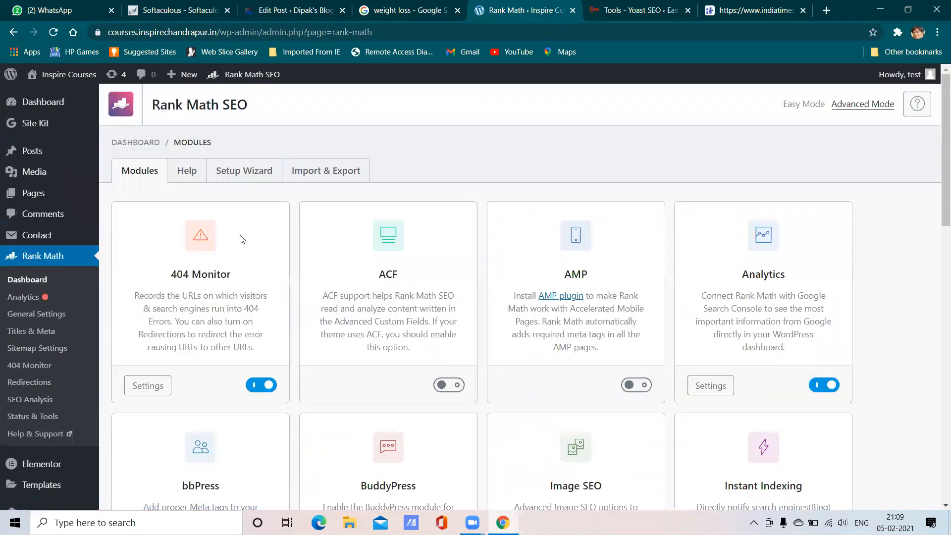
pyautogui.scroll(-5, 241, 239)
pyautogui.scroll(5, 298, 179)
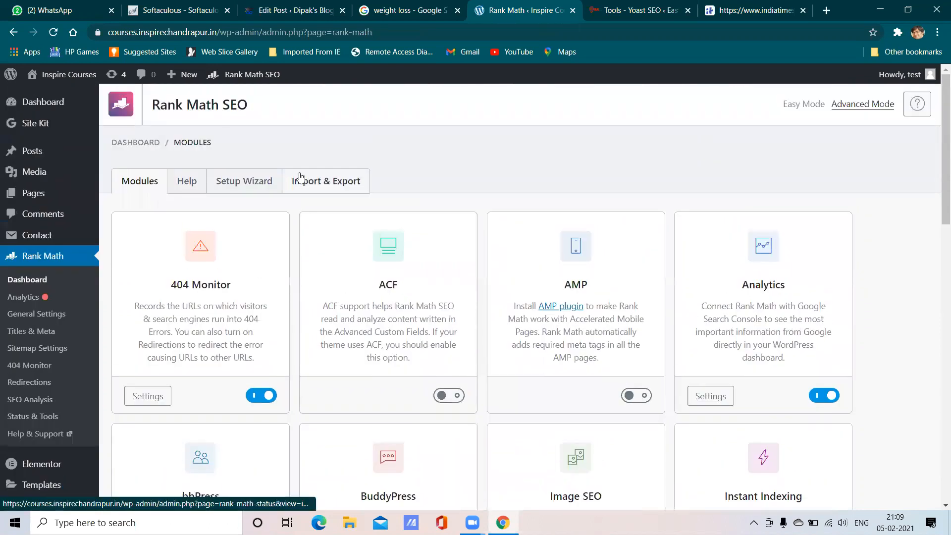
# - Open Rank Math's Import & Export page and examine its Plugin Settings, Other Plugins and Settings Backup sections
pyautogui.click(307, 180)
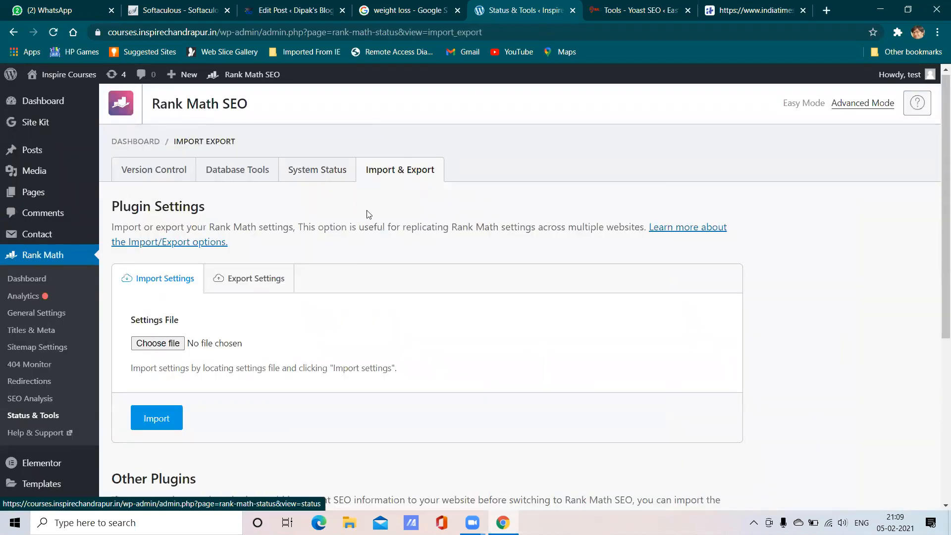
pyautogui.scroll(-3, 369, 214)
pyautogui.scroll(2, 367, 214)
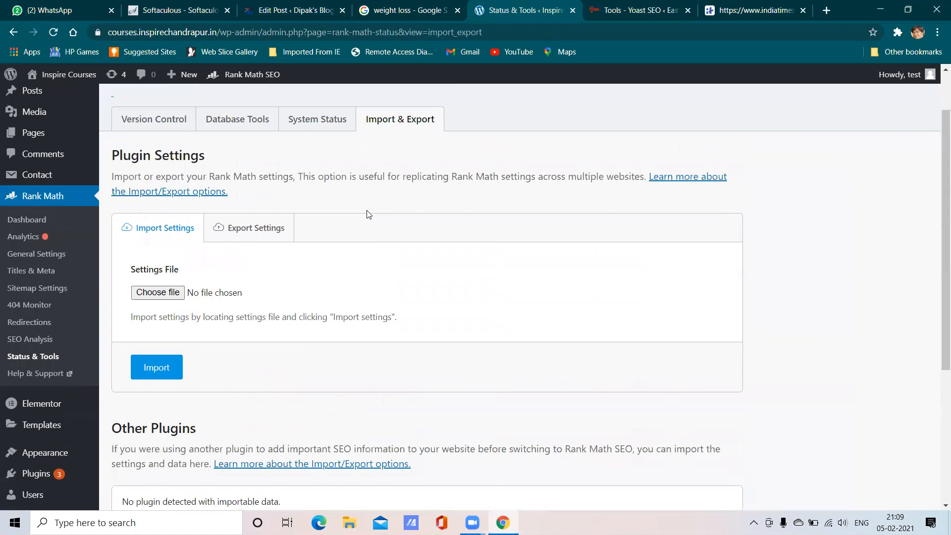
pyautogui.scroll(-2, 368, 214)
pyautogui.scroll(-2, 369, 214)
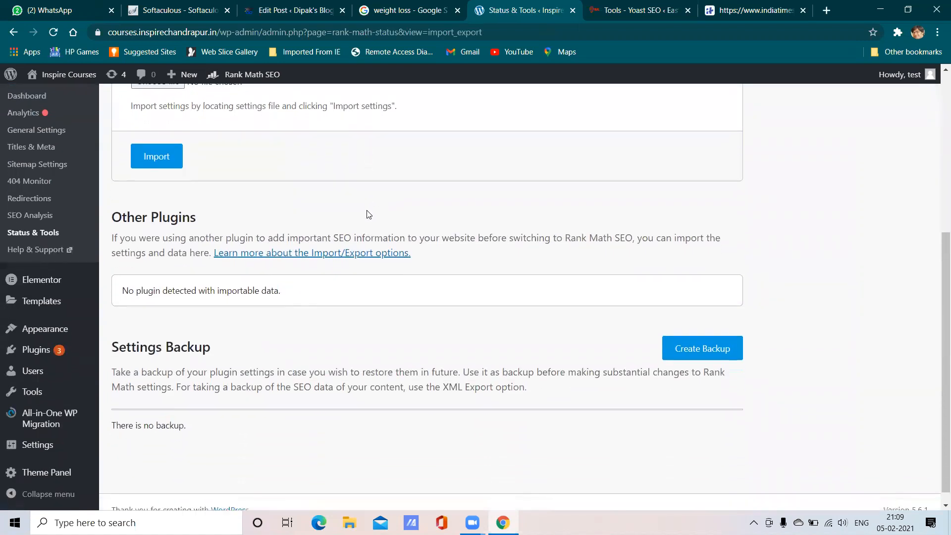
pyautogui.scroll(1, 367, 213)
pyautogui.scroll(-1, 372, 218)
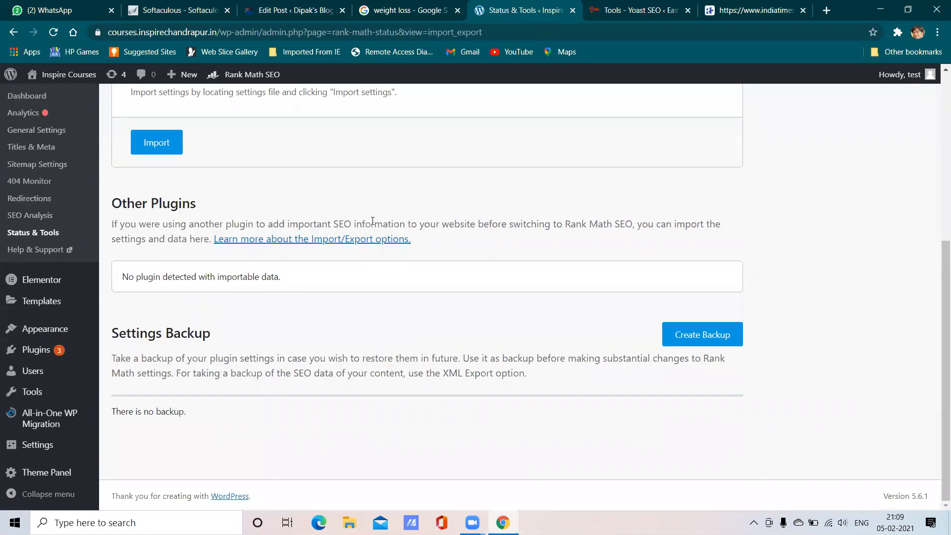
pyautogui.scroll(5, 403, 284)
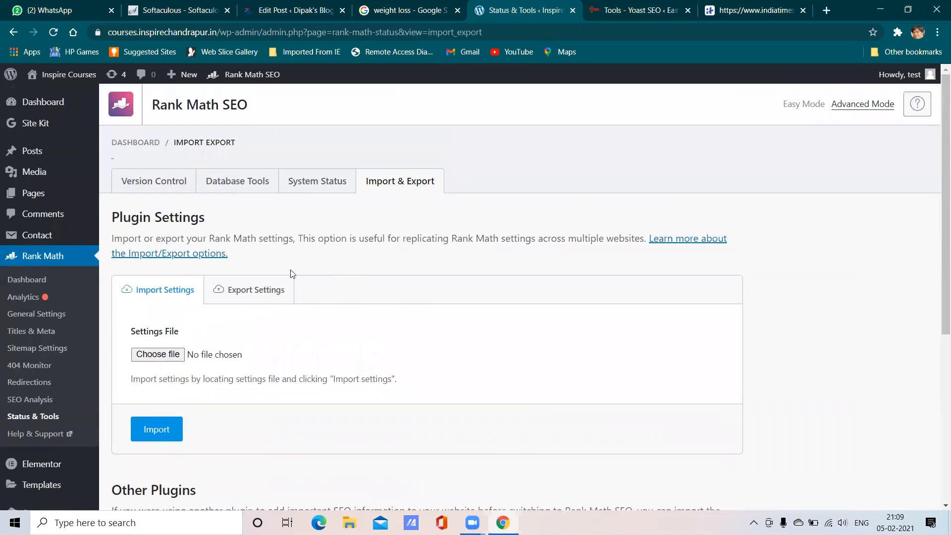
# - Export the Rank Math settings with General Settings, Titles & Metas, Sitemap Settings, Role Manager Settings and Redirections all included
pyautogui.click(226, 294)
pyautogui.scroll(-1, 243, 320)
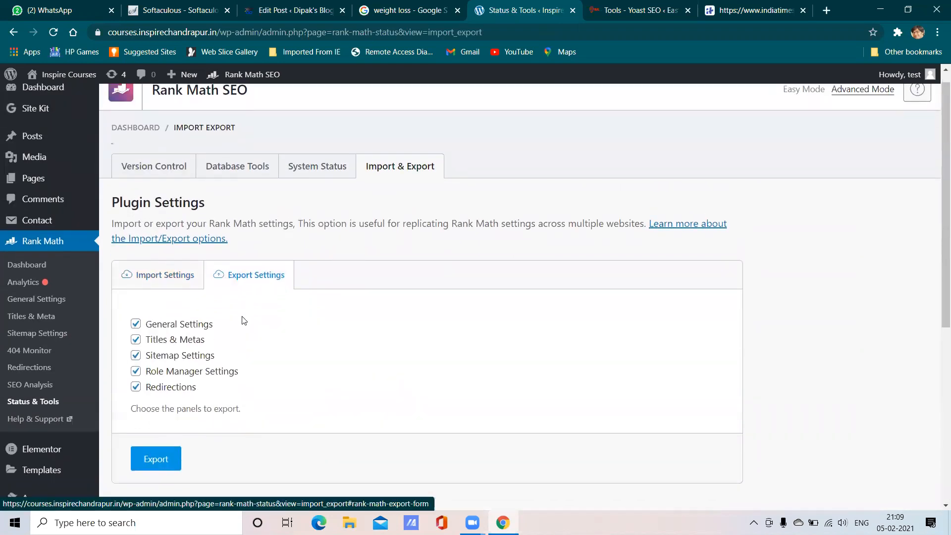
pyautogui.scroll(-3, 243, 321)
pyautogui.scroll(1, 385, 186)
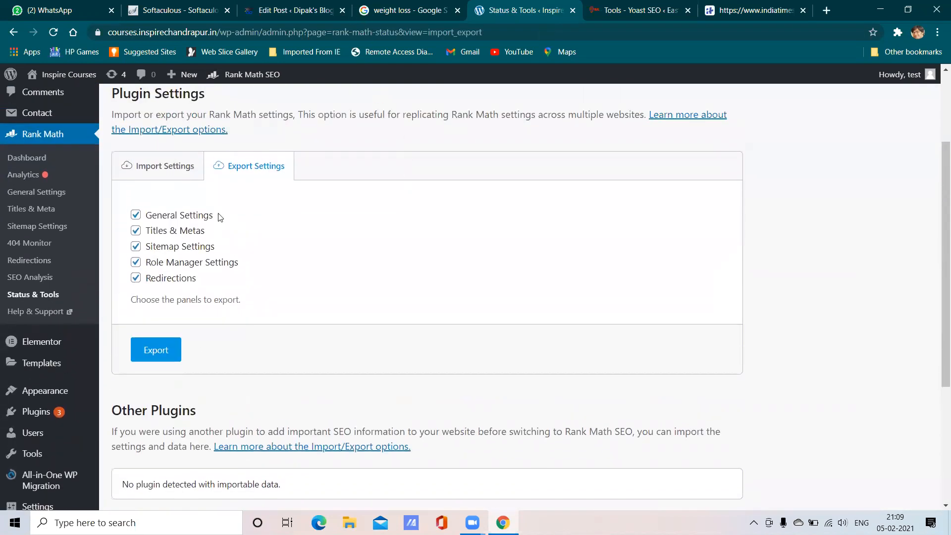
pyautogui.scroll(-2, 203, 277)
pyautogui.scroll(2, 198, 272)
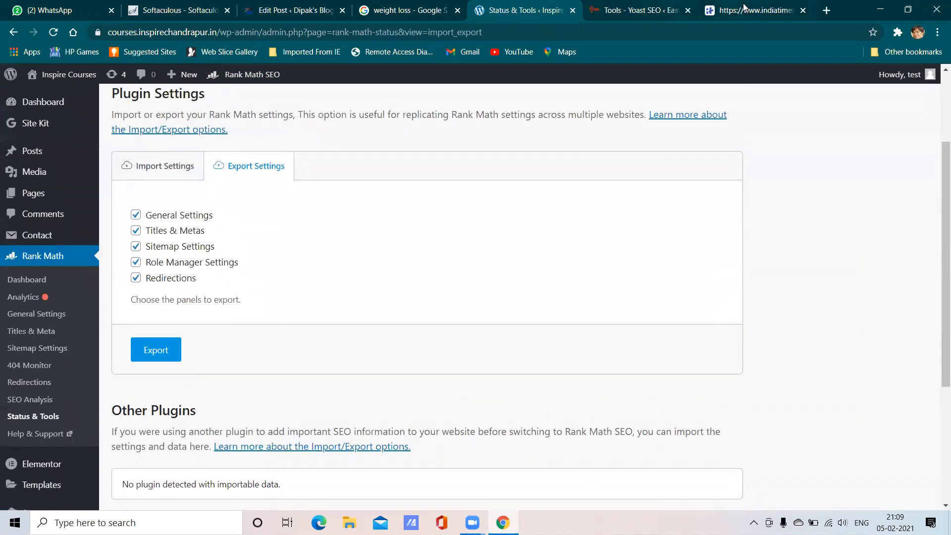
pyautogui.click(165, 348)
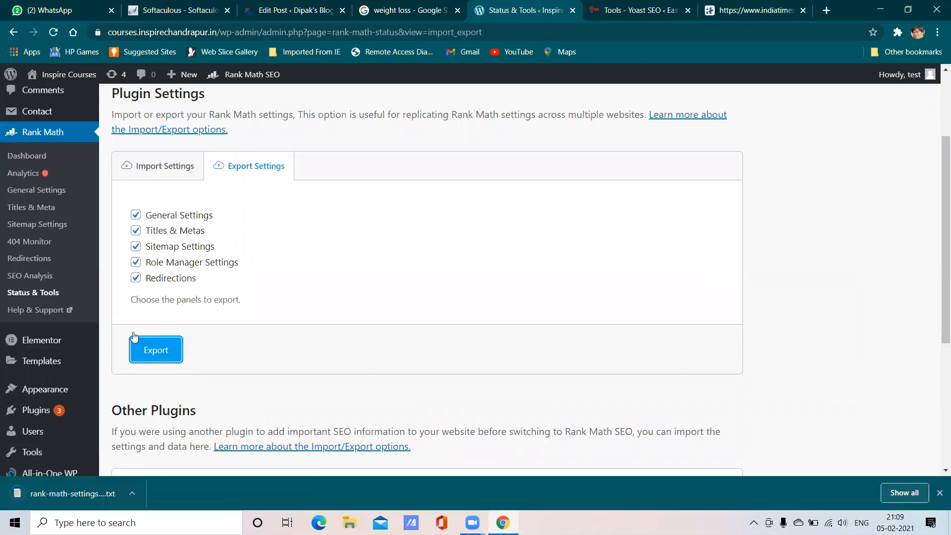
pyautogui.click(168, 174)
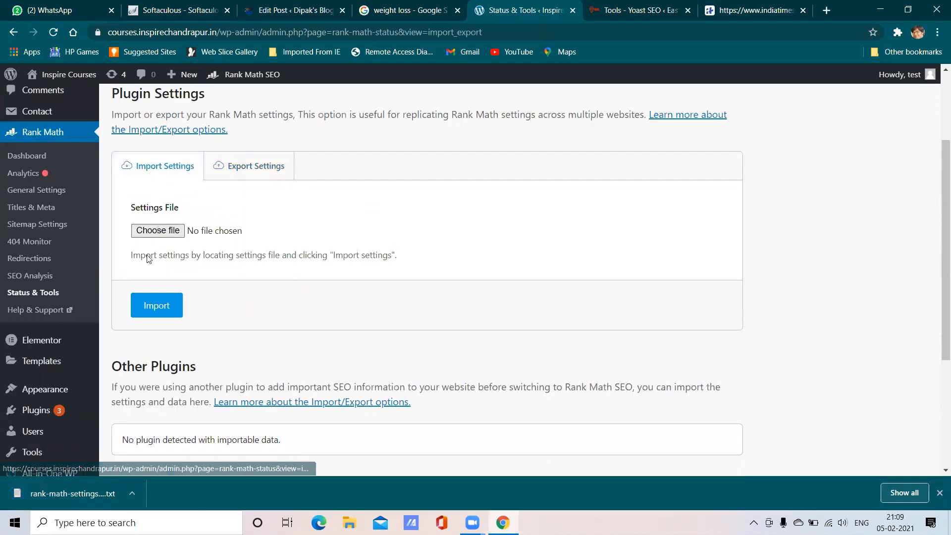
pyautogui.click(157, 231)
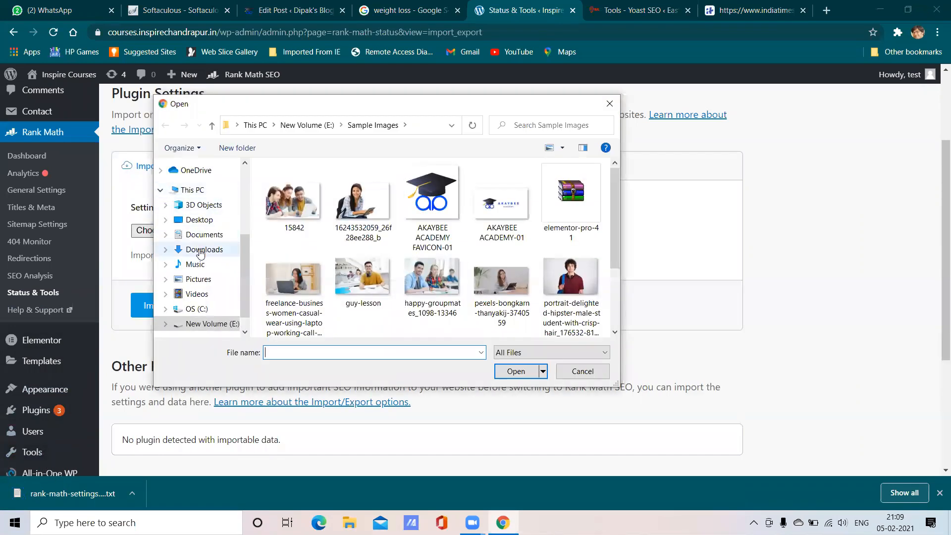
pyautogui.click(202, 249)
pyautogui.click(292, 201)
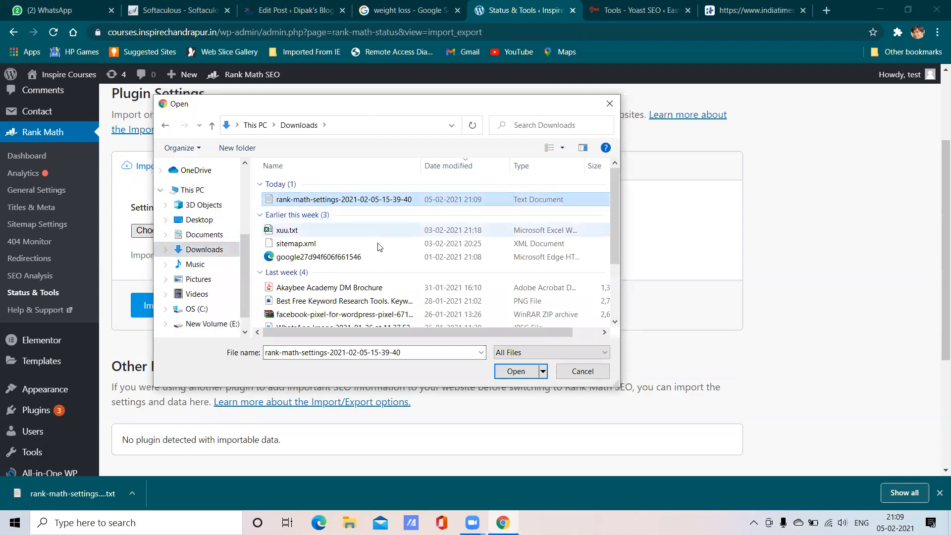
pyautogui.click(582, 371)
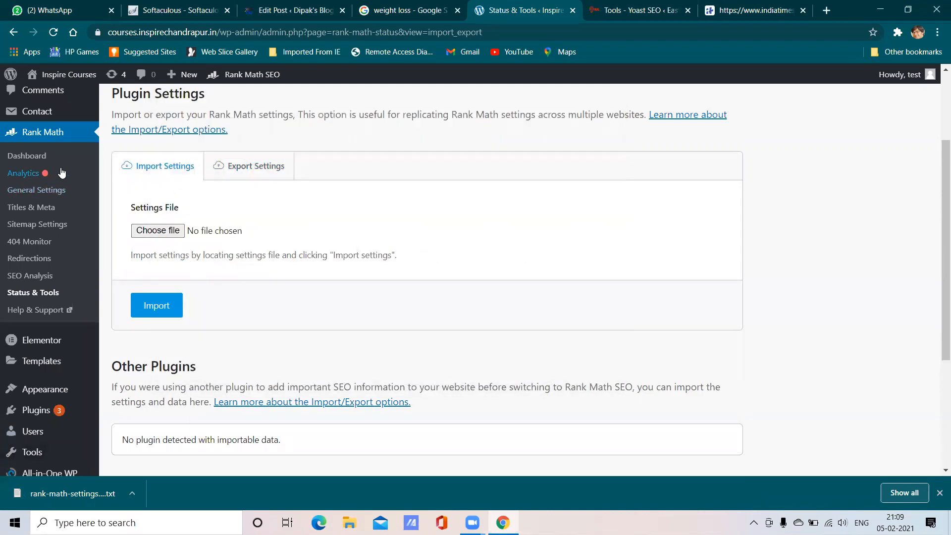
# - View the Version Control page and look through the available rollback versions without changing the selection
pyautogui.scroll(3, 242, 230)
pyautogui.scroll(-3, 240, 227)
pyautogui.scroll(3, 238, 208)
pyautogui.click(175, 186)
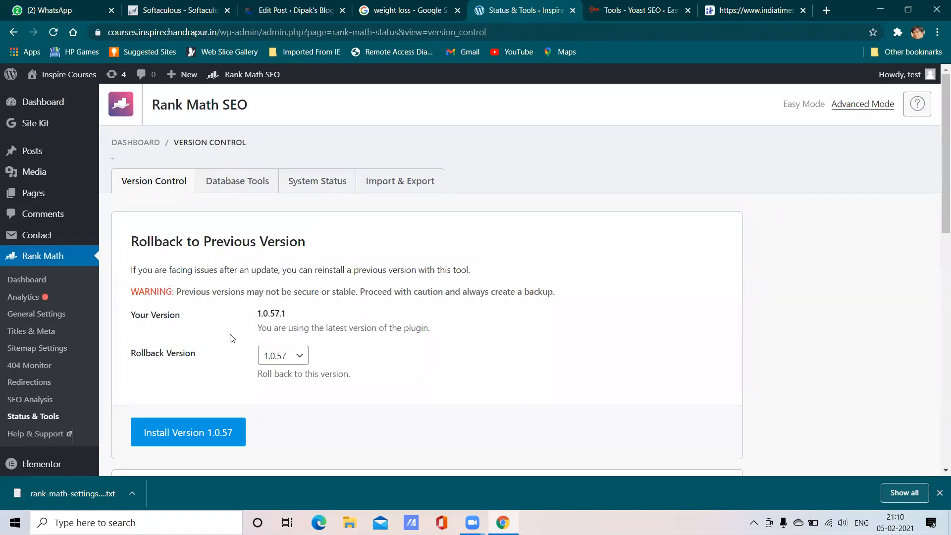
pyautogui.click(280, 361)
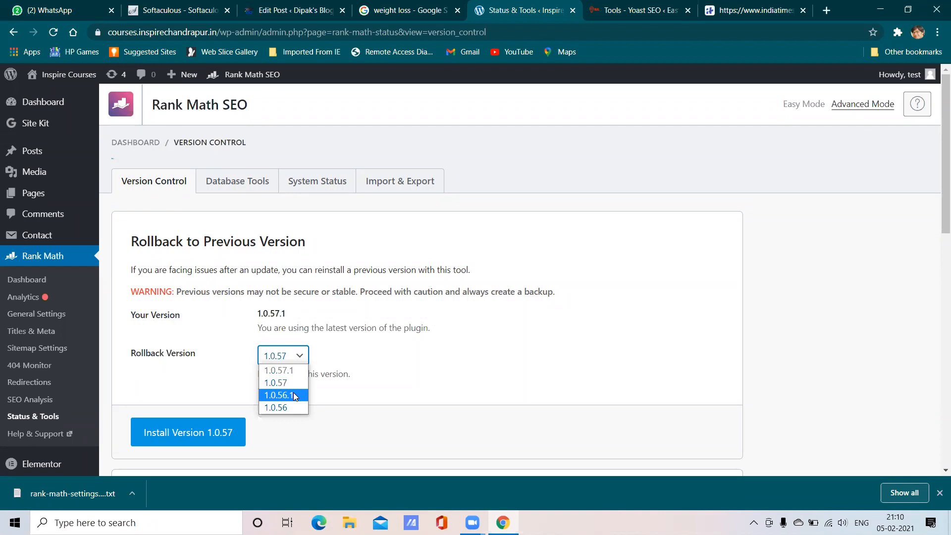
pyautogui.click(297, 356)
pyautogui.click(297, 355)
pyautogui.click(297, 355)
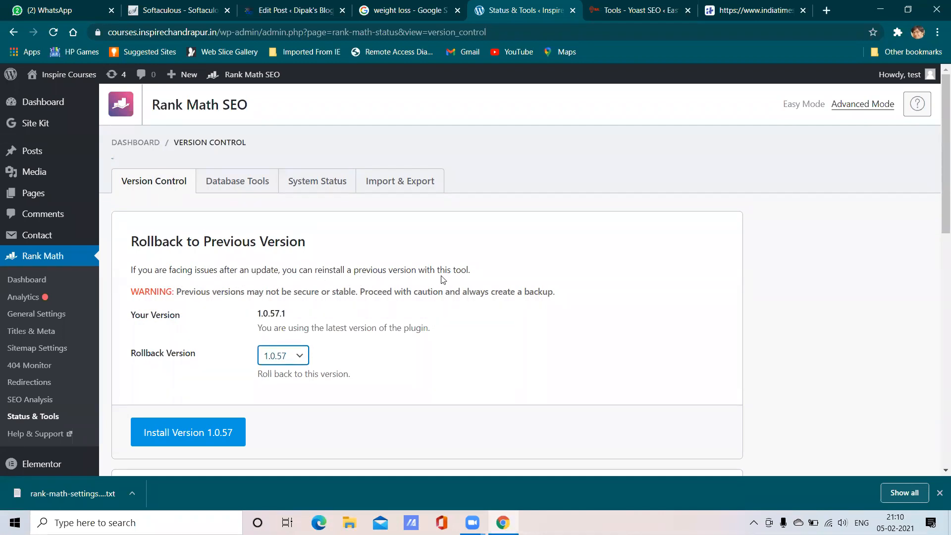
# - Open the Database Tools page and look through its maintenance options, such as flushing SEO analysis data and removing transients
pyautogui.click(239, 183)
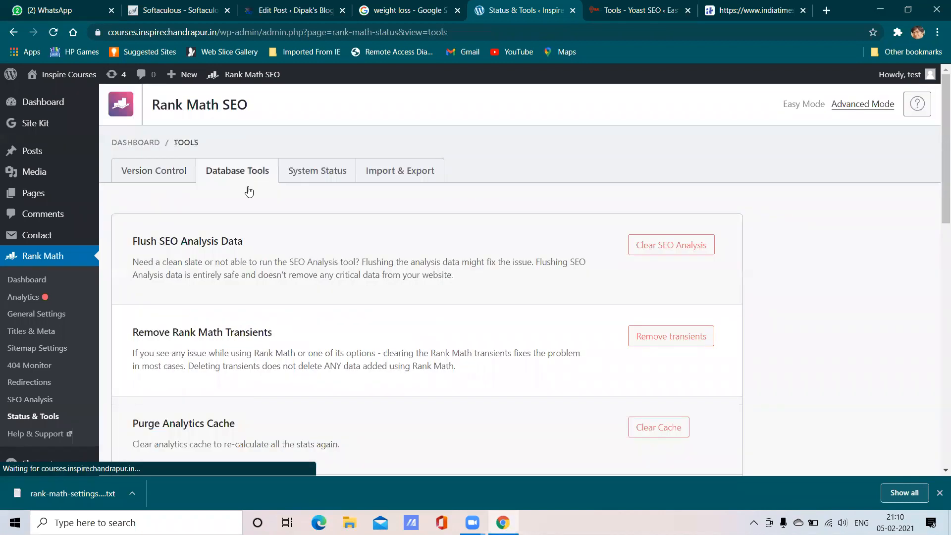
pyautogui.scroll(-3, 279, 215)
pyautogui.scroll(1, 278, 219)
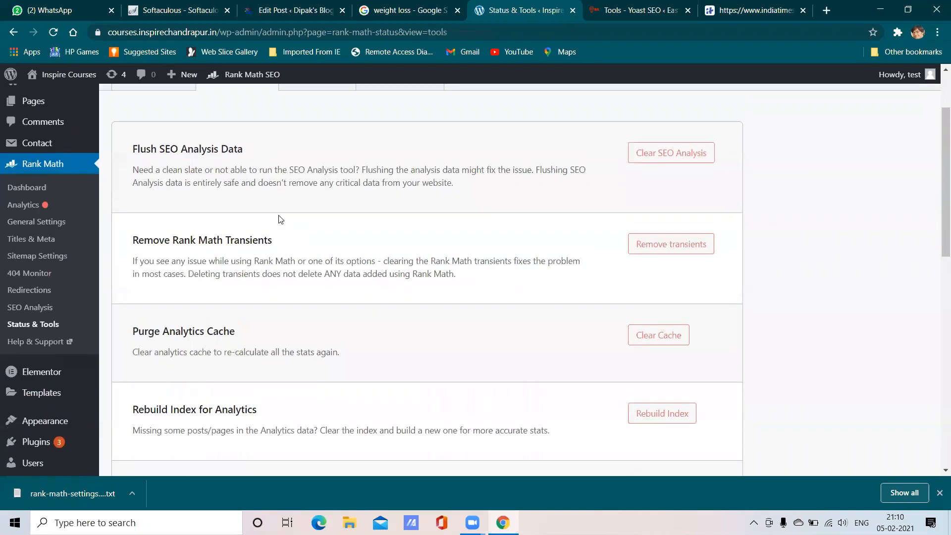
pyautogui.scroll(-5, 278, 219)
pyautogui.scroll(5, 279, 219)
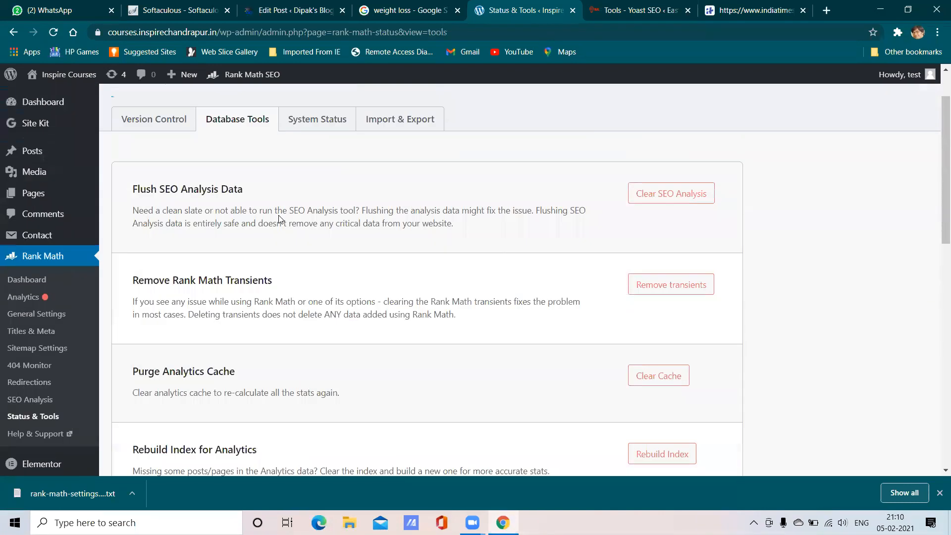
# - Open the System Status page and look over the System Info sections and the Error Log
pyautogui.click(334, 124)
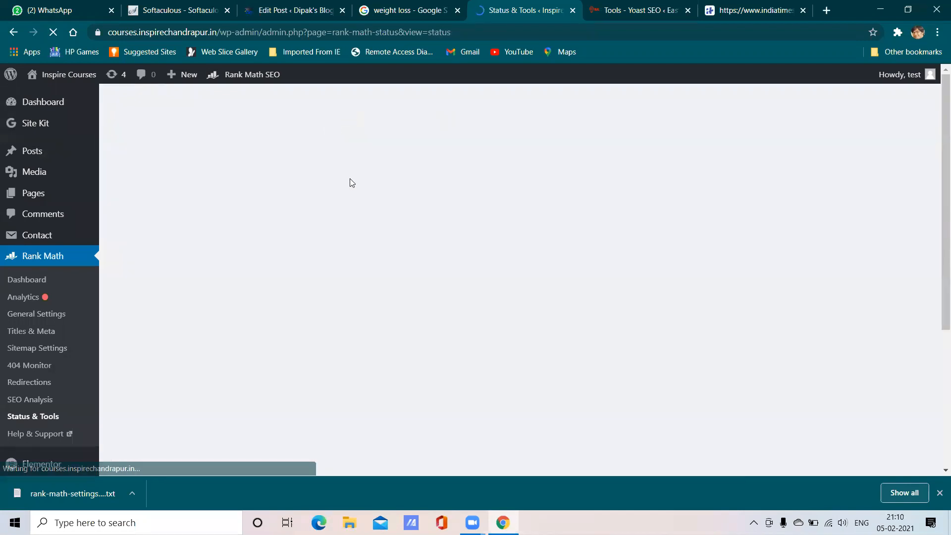
pyautogui.scroll(-4, 351, 182)
pyautogui.scroll(-6, 352, 186)
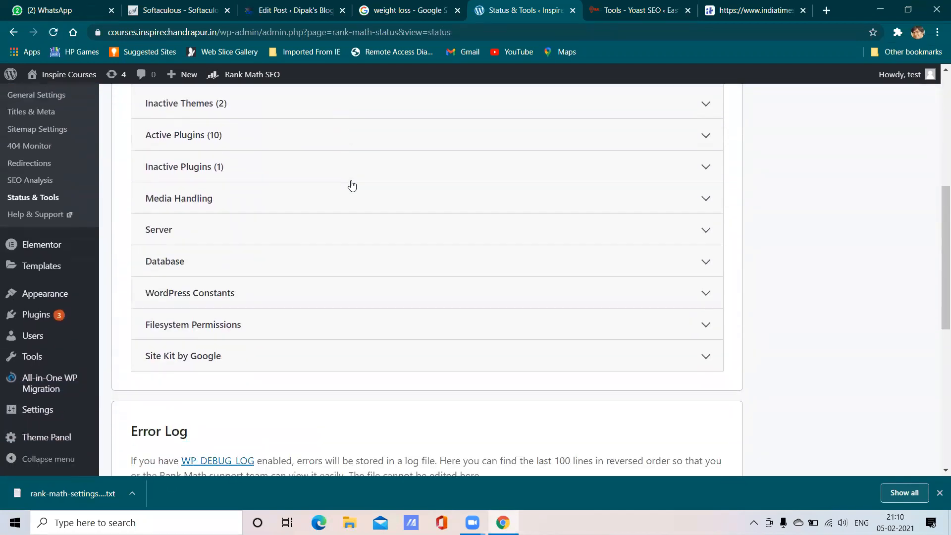
pyautogui.scroll(-3, 351, 185)
pyautogui.scroll(9, 352, 185)
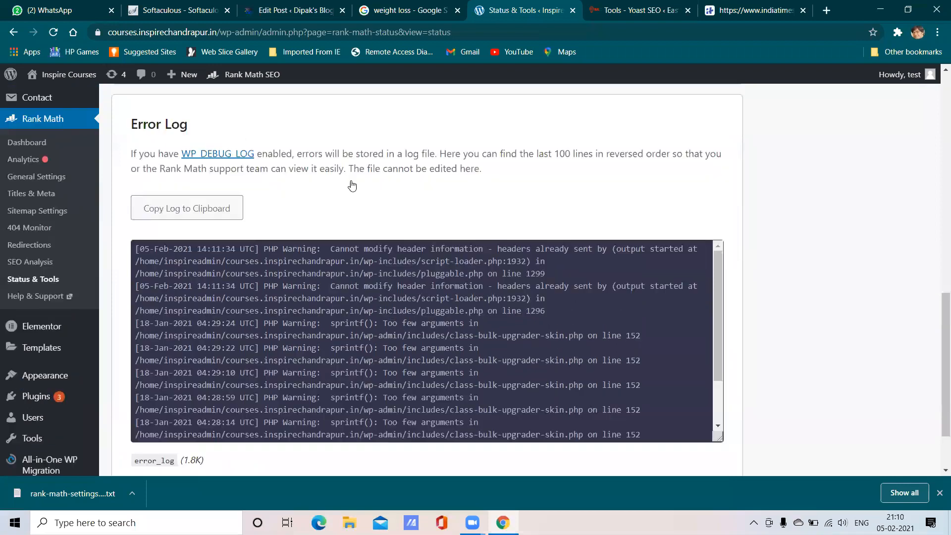
# - Expand the Rank Math and WordPress sections of the system info and review their details
pyautogui.click(352, 185)
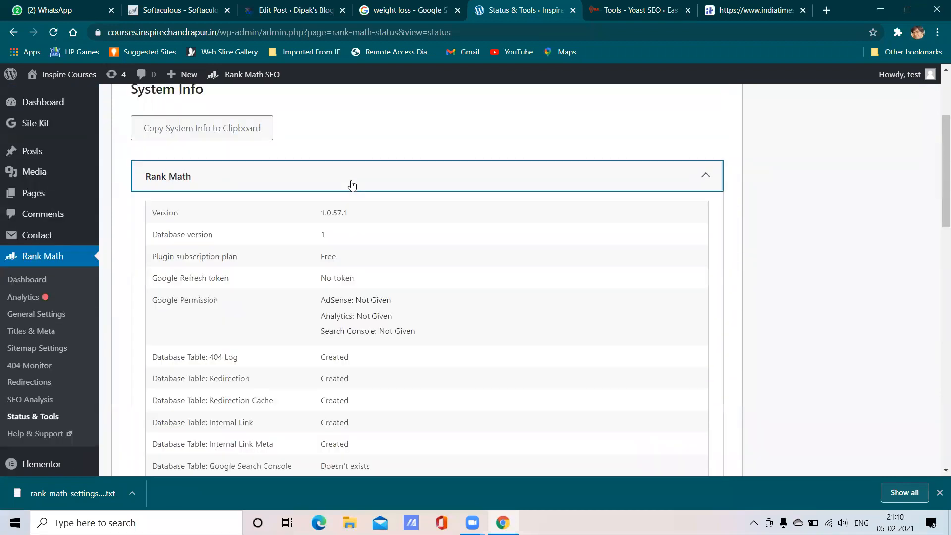
pyautogui.scroll(-3, 297, 227)
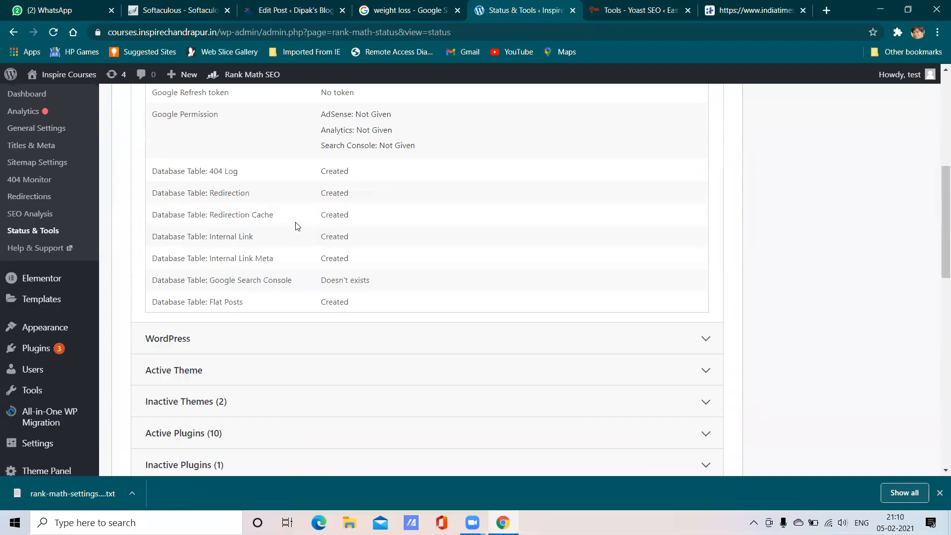
pyautogui.scroll(2, 298, 227)
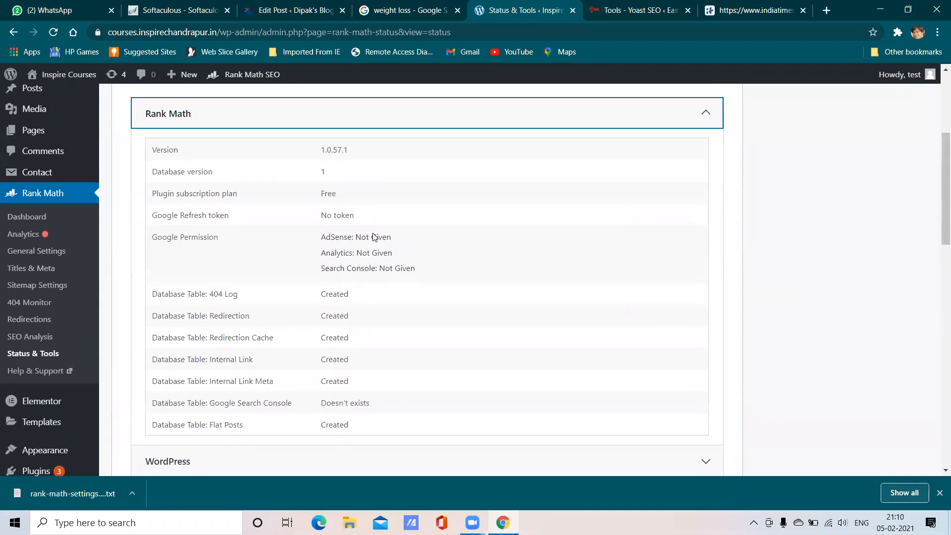
pyautogui.scroll(-3, 375, 236)
pyautogui.click(360, 276)
pyautogui.scroll(-6, 359, 277)
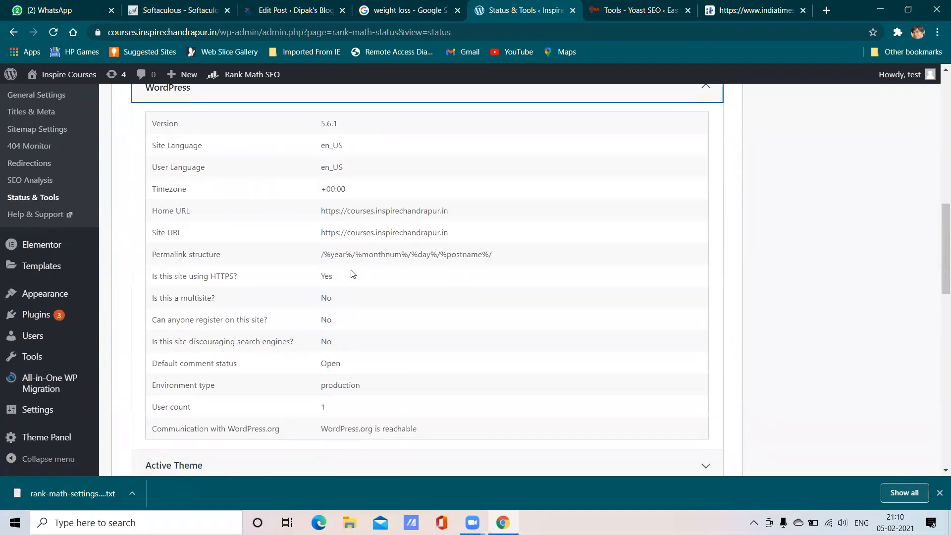
# - Expand the Active Theme and Inactive Themes sections, then look over the remaining system info down to the Error Log
pyautogui.click(358, 280)
pyautogui.scroll(-4, 358, 280)
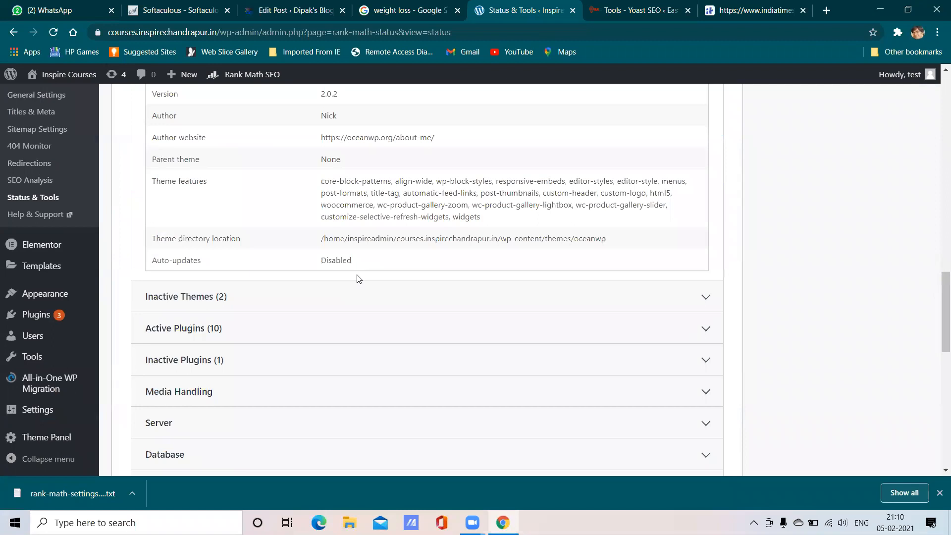
pyautogui.scroll(2, 357, 293)
pyautogui.scroll(-2, 356, 297)
pyautogui.click(356, 298)
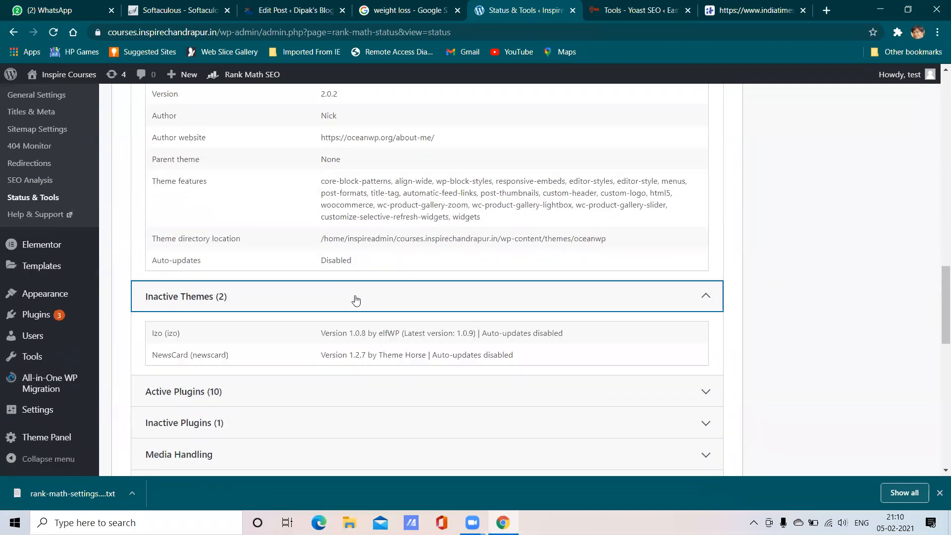
pyautogui.scroll(-5, 356, 300)
pyautogui.scroll(5, 340, 274)
pyautogui.scroll(-9, 265, 283)
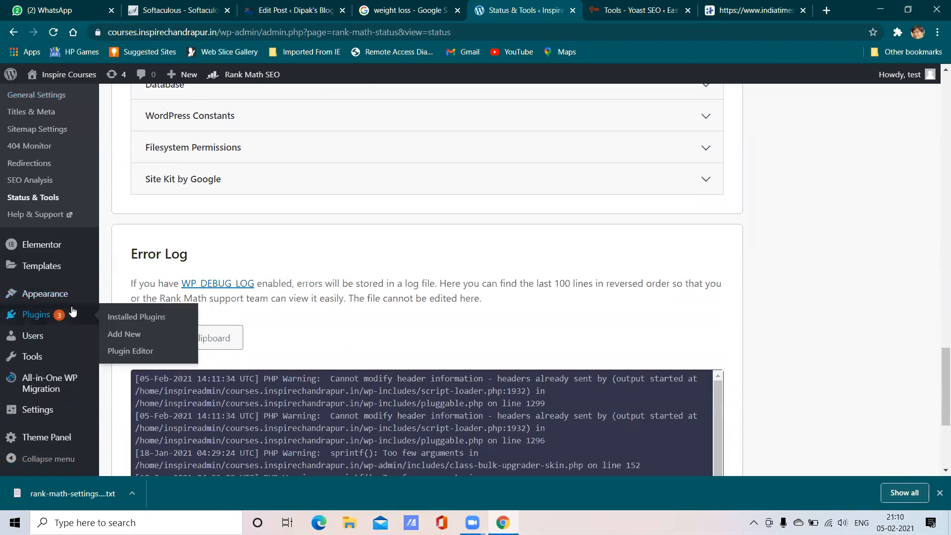
# - Open Rank Math's Analytics page and read the benefits of connecting a Rank Math account
pyautogui.scroll(2, 30, 233)
pyautogui.click(32, 207)
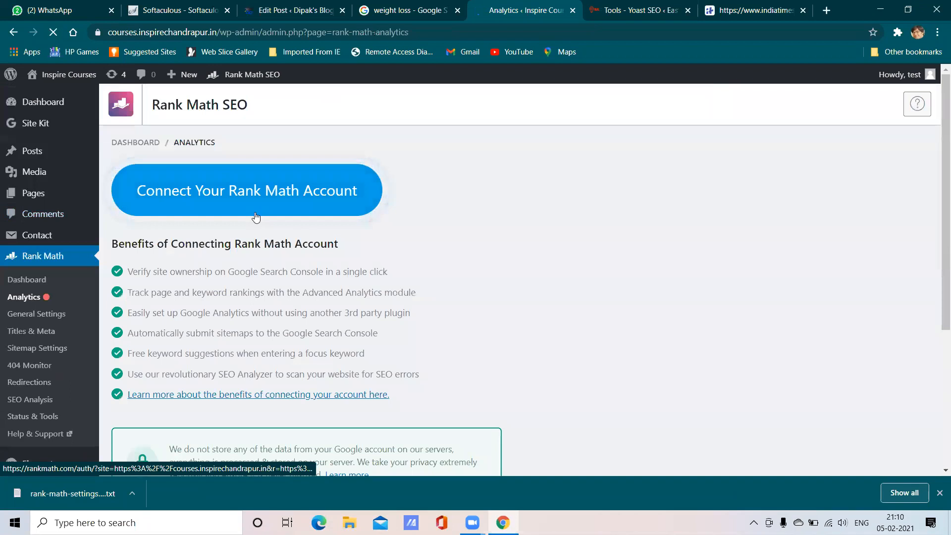
pyautogui.scroll(-3, 394, 215)
pyautogui.scroll(4, 397, 217)
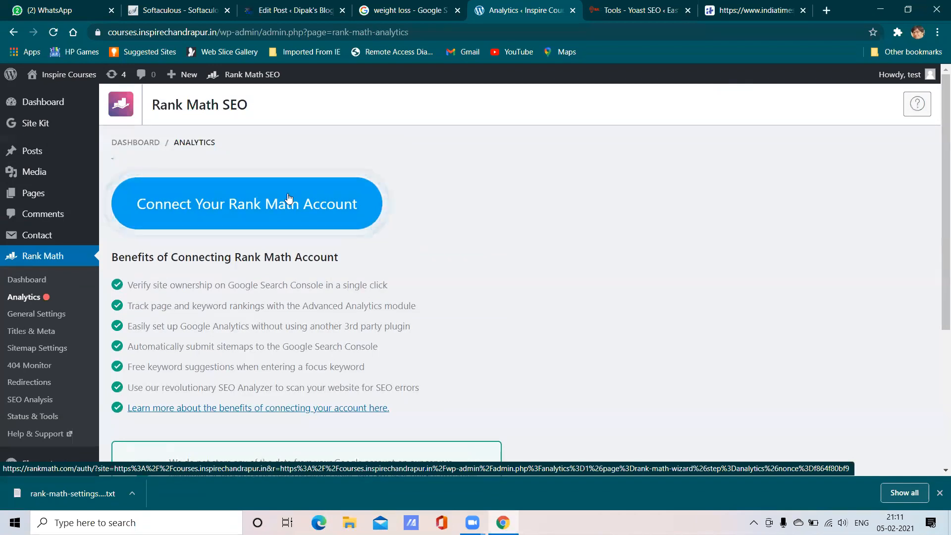
# - Open the WordPress admin of another site, thedigitalmonkey.in/wp-admin, in a new browser tab
pyautogui.click(827, 11)
pyautogui.click(807, 29)
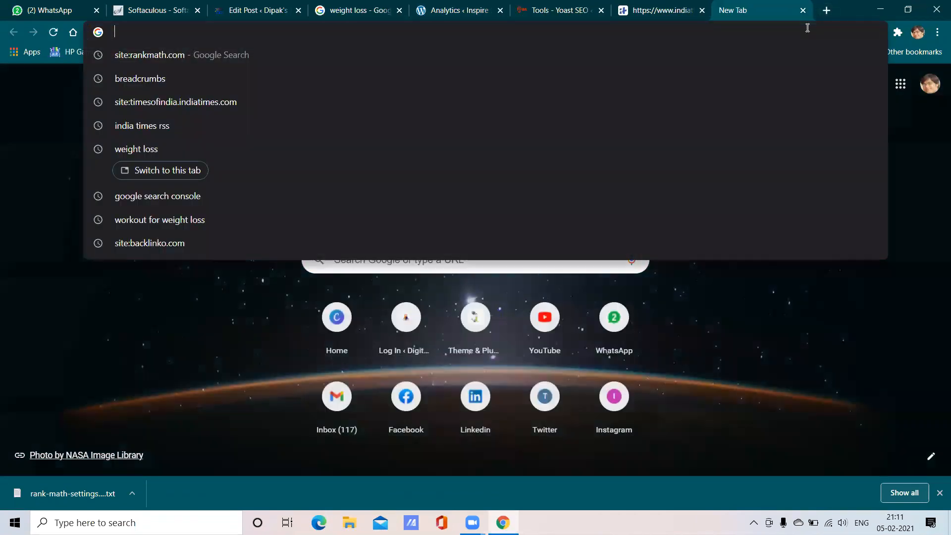
pyautogui.write('thedigitalmonkey.in/wp-admin')
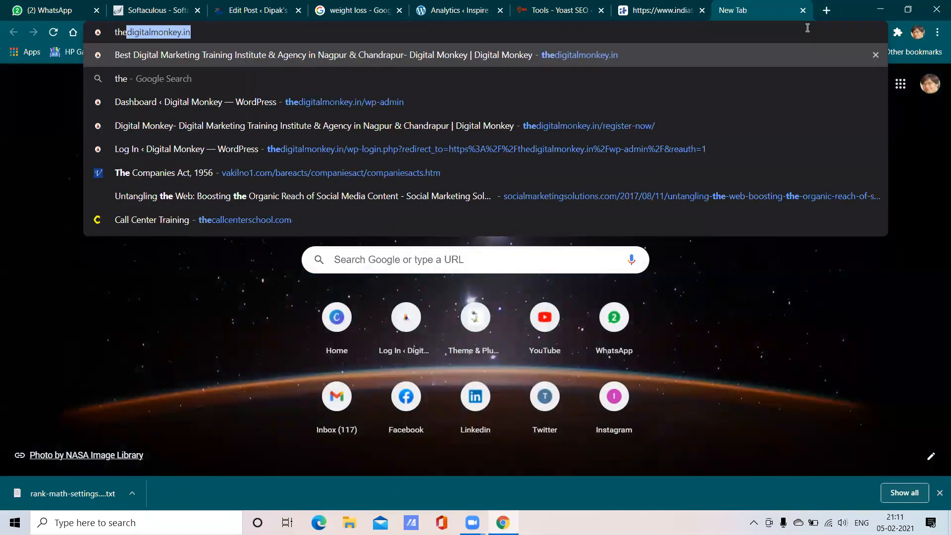
pyautogui.press('Right')
pyautogui.write('/wp')
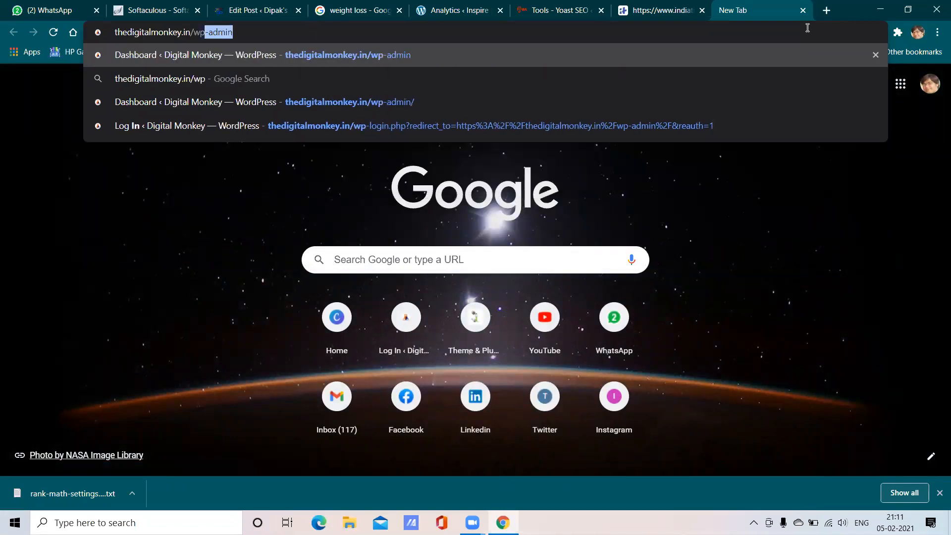
pyautogui.press('Return')
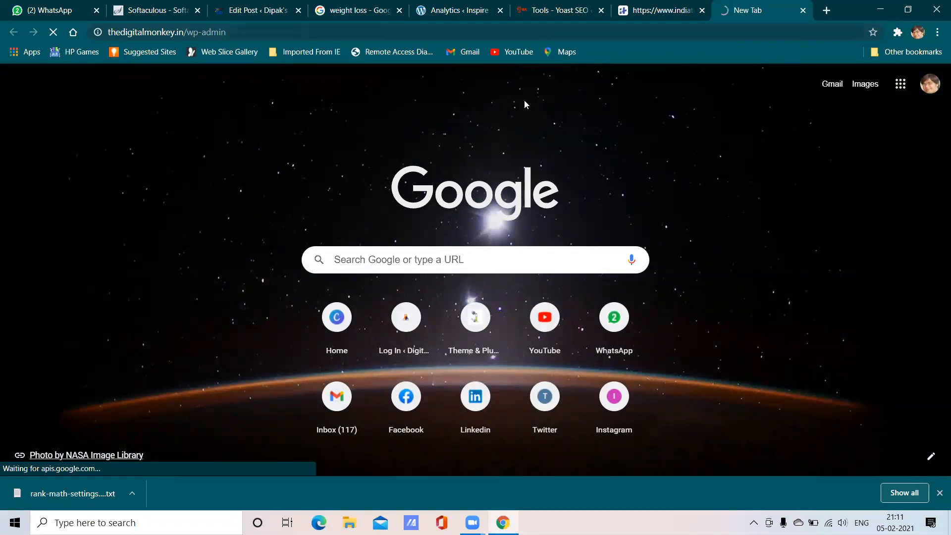
# - Open Rank Math's Analytics page in the thedigitalmonkey.in admin and look over its dashboard of optimization, impressions, clicks and keywords
pyautogui.click(478, 5)
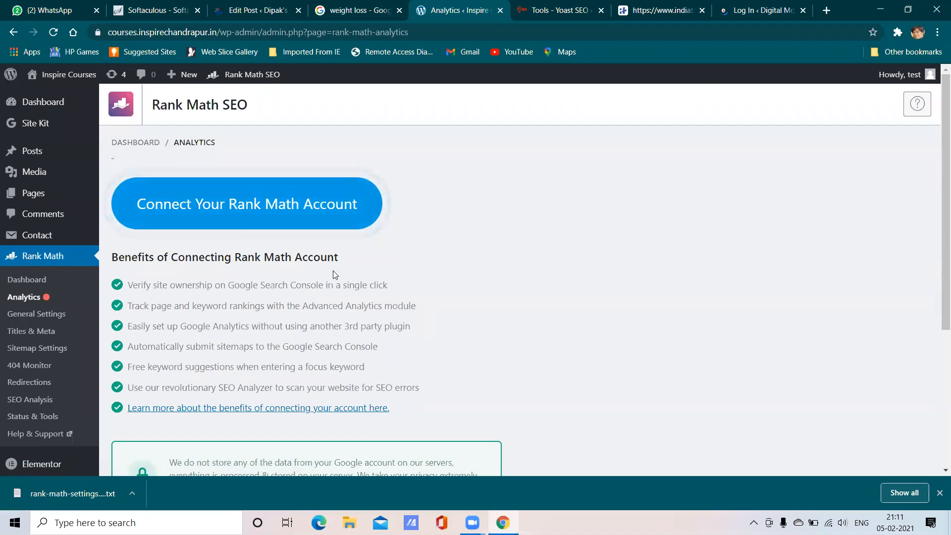
pyautogui.click(773, 7)
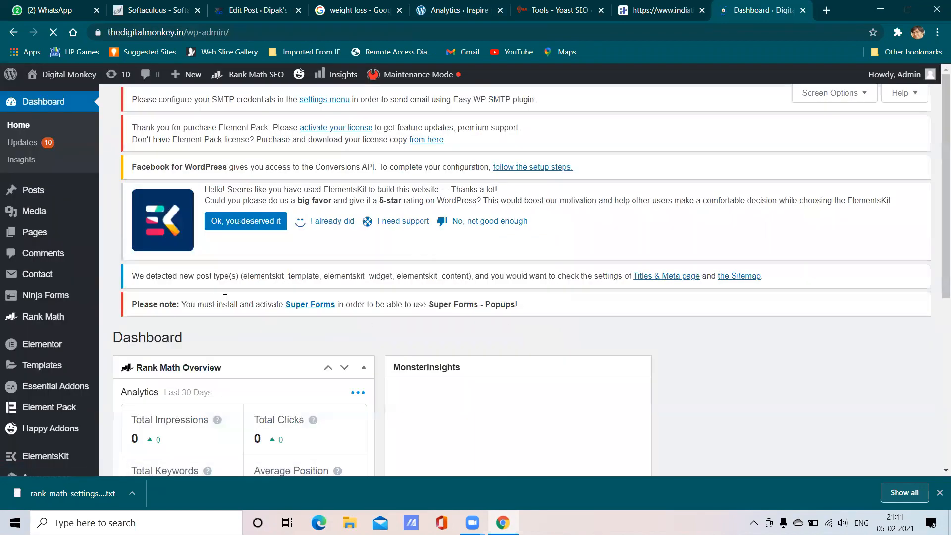
pyautogui.scroll(-2, 96, 276)
pyautogui.moveTo(62, 201)
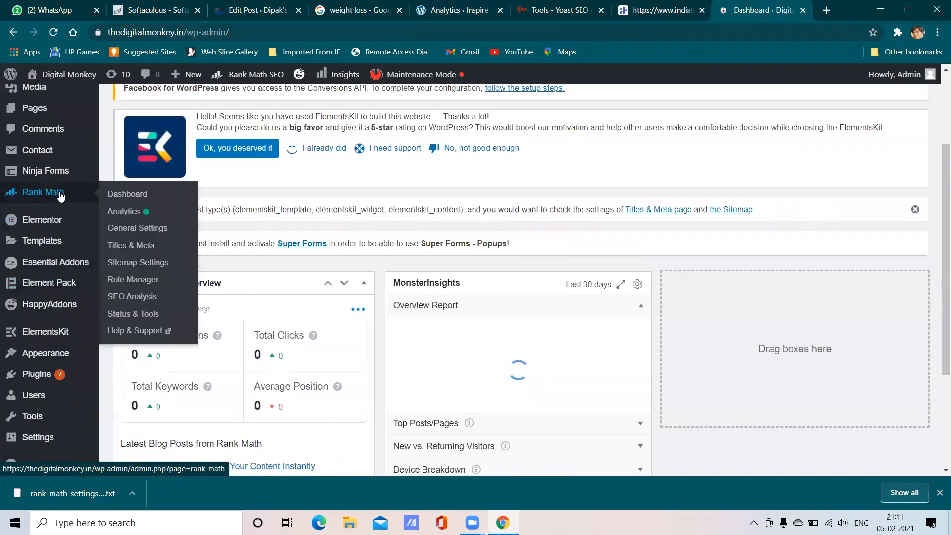
pyautogui.click(122, 212)
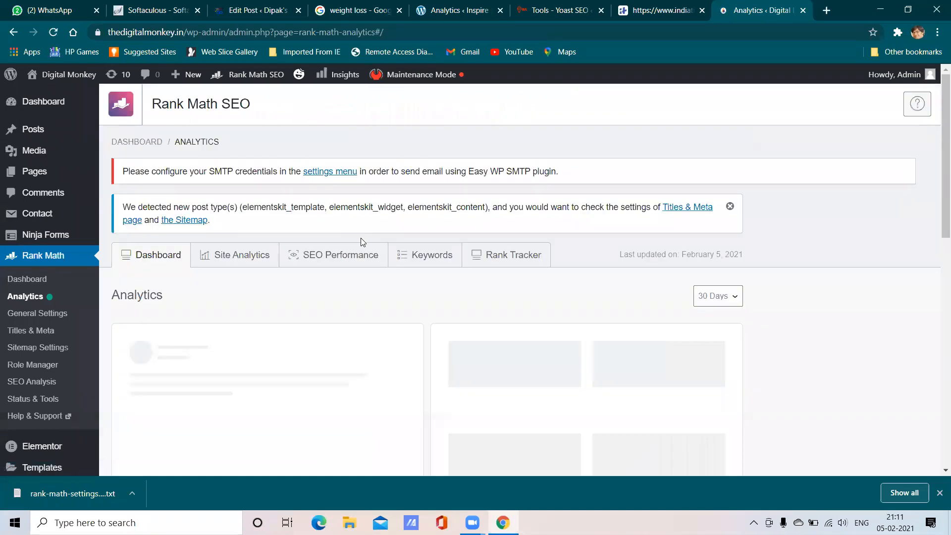
pyautogui.scroll(-2, 360, 237)
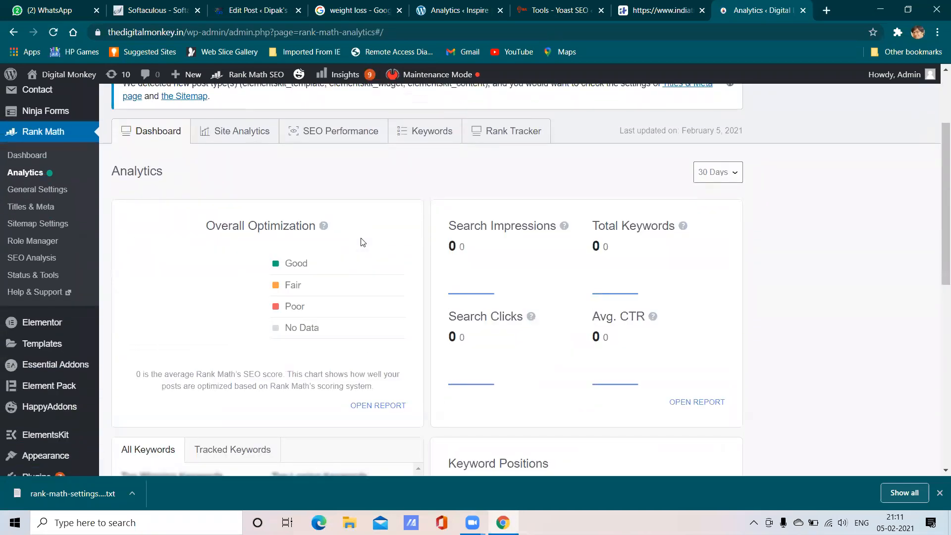
pyautogui.scroll(-4, 361, 242)
pyautogui.scroll(5, 363, 242)
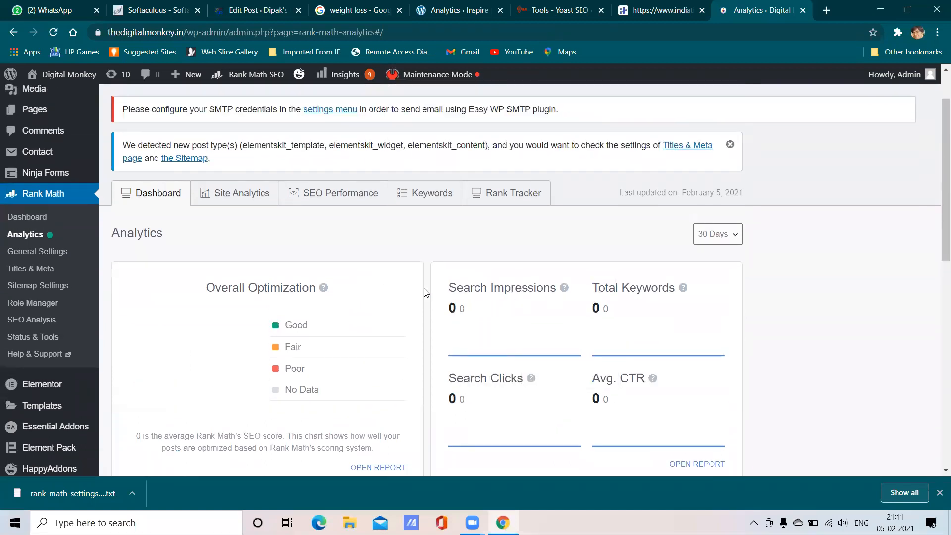
# - Review the Site Analytics report and the SEO Performance report in Rank Math Analytics
pyautogui.click(236, 194)
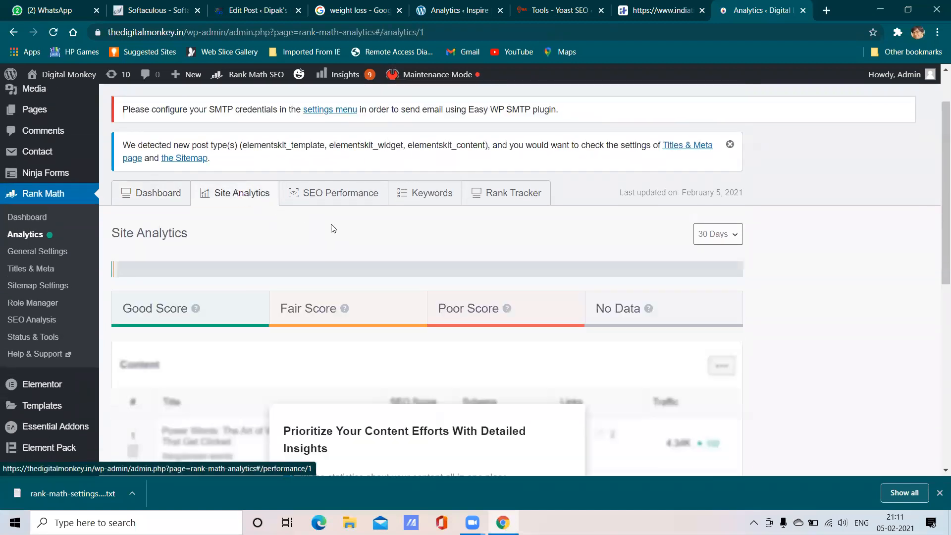
pyautogui.scroll(-2, 379, 257)
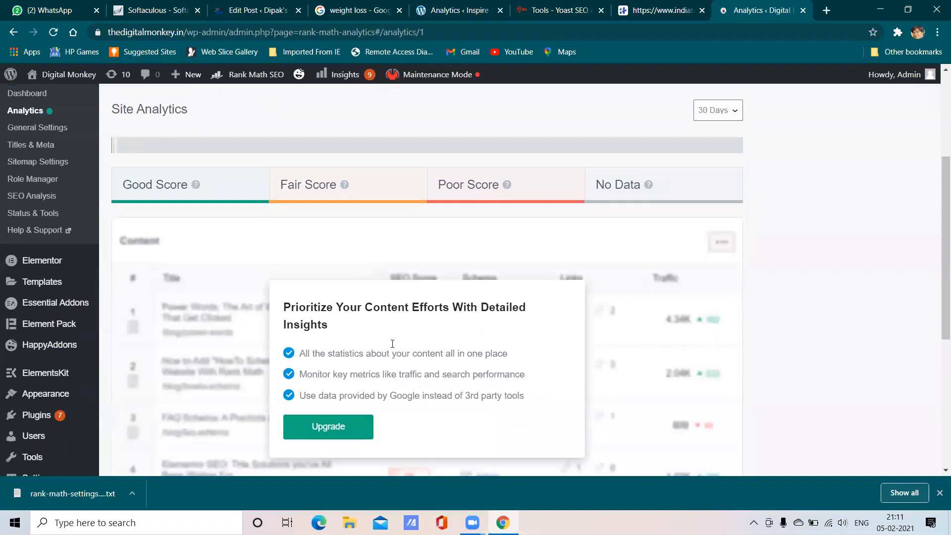
pyautogui.scroll(2, 313, 215)
pyautogui.click(309, 194)
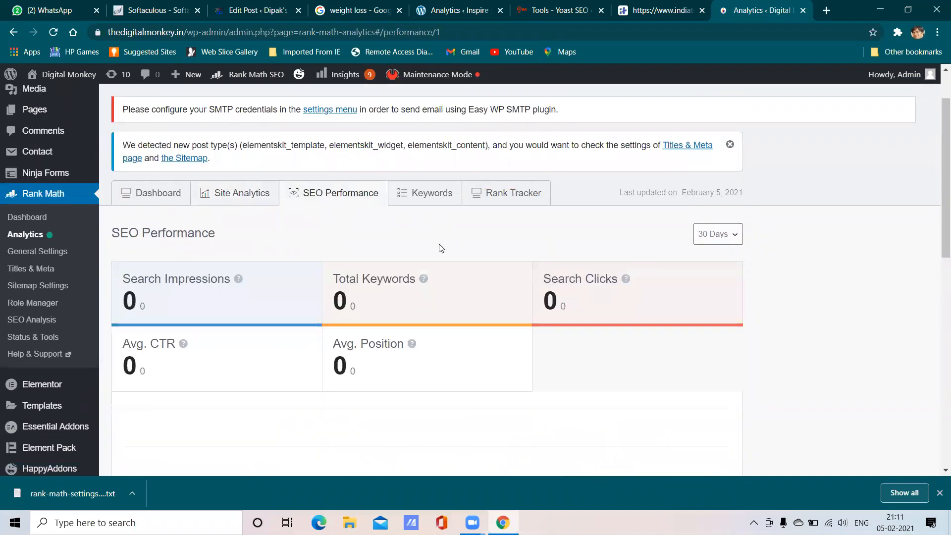
pyautogui.scroll(-2, 439, 244)
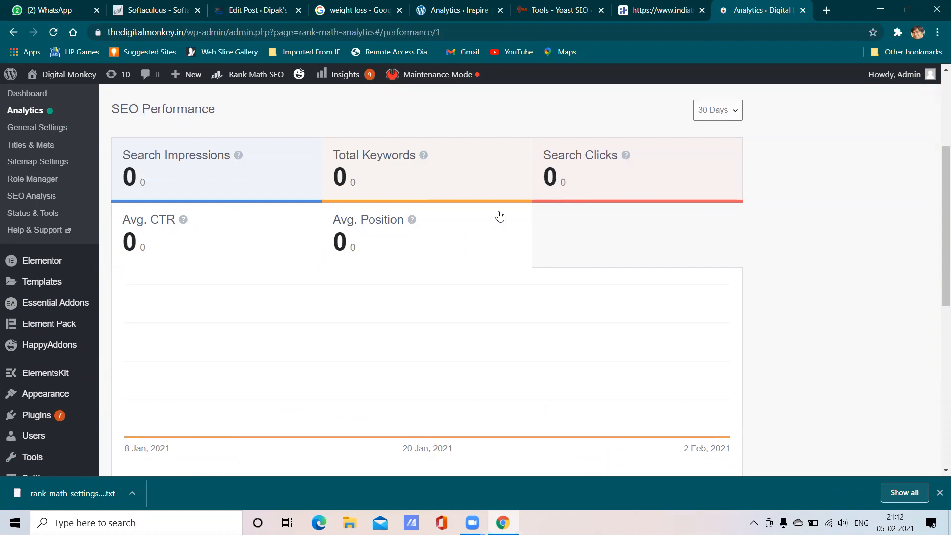
pyautogui.scroll(3, 476, 218)
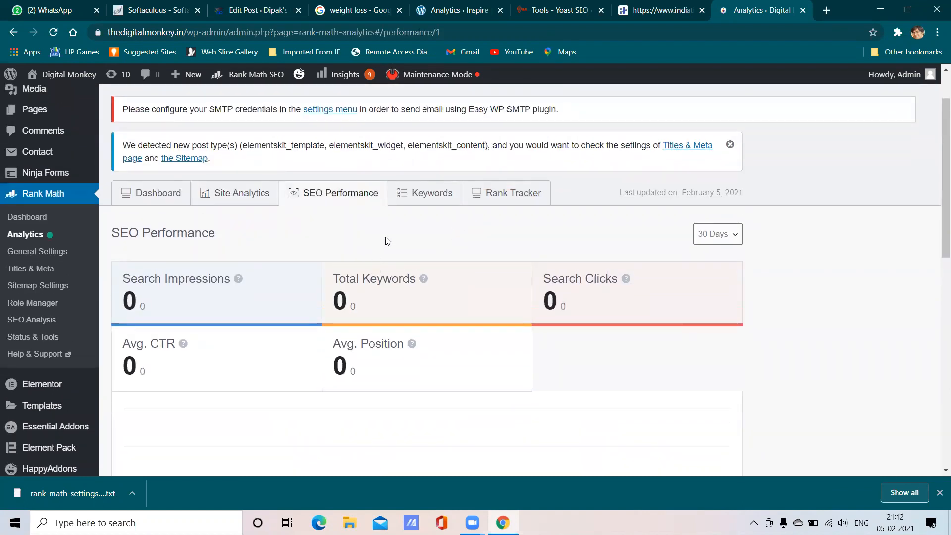
# - Open the Keywords report and look over the position chart and the Top 5 Winning & Losing Keywords section
pyautogui.click(428, 197)
pyautogui.scroll(-3, 470, 297)
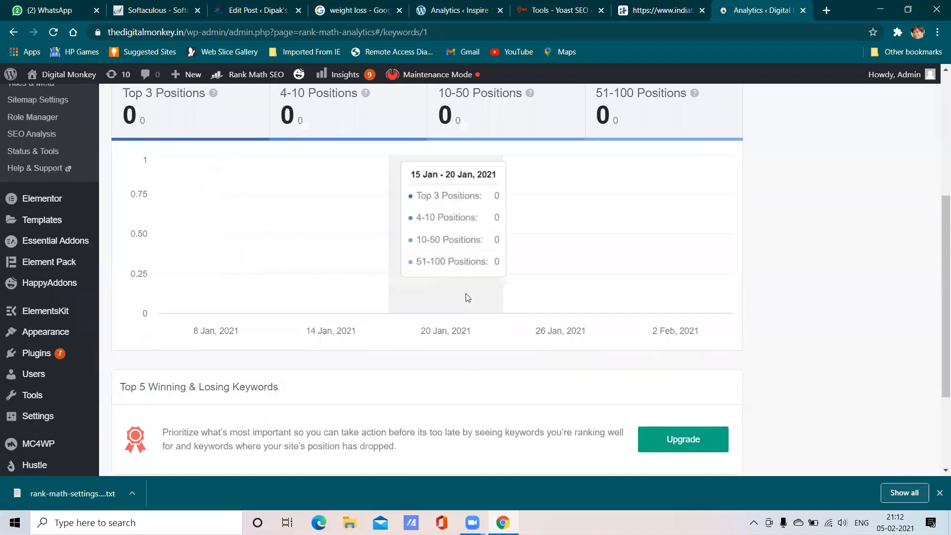
pyautogui.scroll(-3, 327, 289)
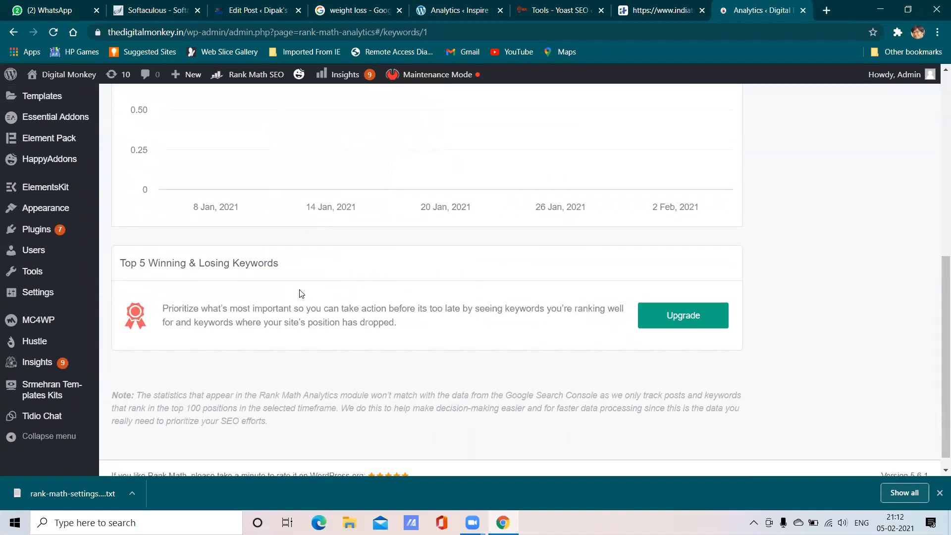
pyautogui.scroll(4, 299, 293)
pyautogui.scroll(3, 509, 260)
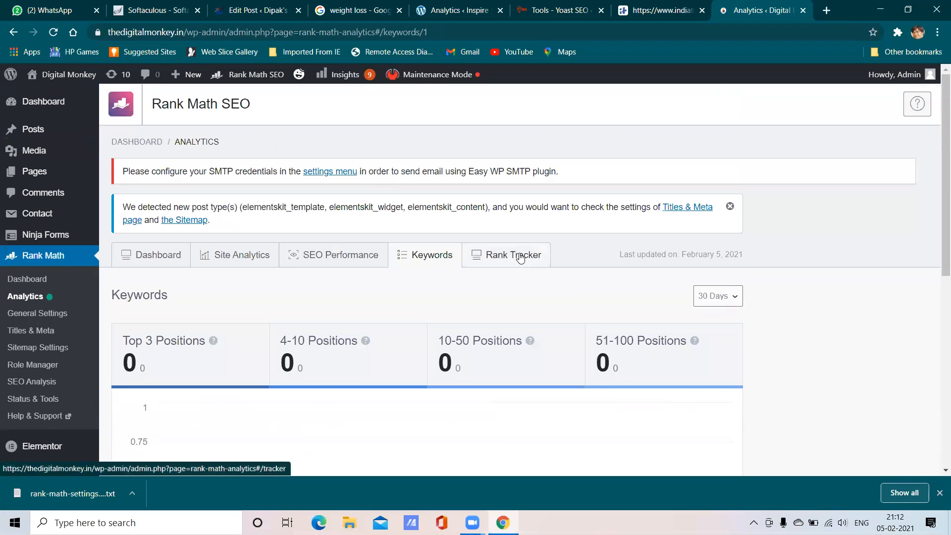
# - Open the Rank Tracker report and read what the Keyword Manager offers
pyautogui.click(511, 255)
pyautogui.scroll(-1, 495, 265)
pyautogui.scroll(-2, 479, 270)
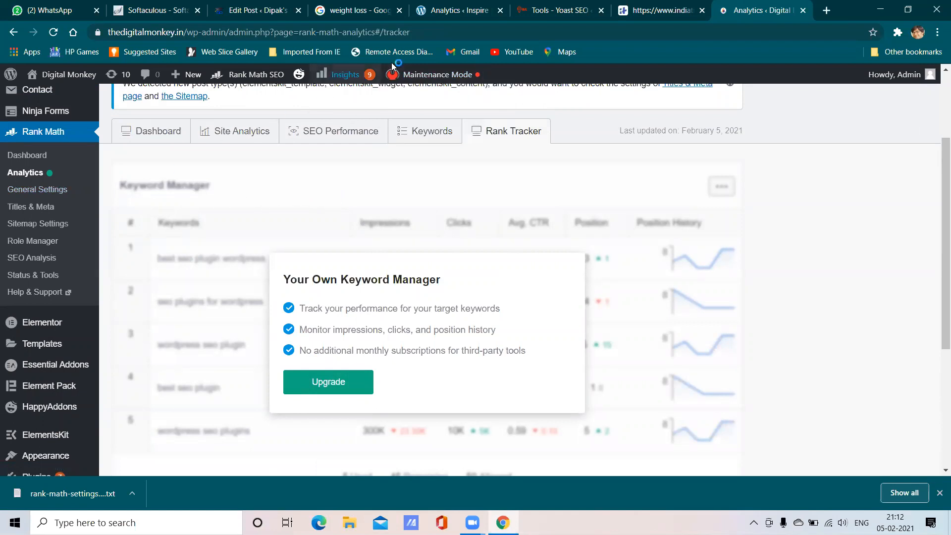
# - Bring up the Rank Math account connection page of the courses.inspirechandrapur.in site for comparison
pyautogui.click(266, 6)
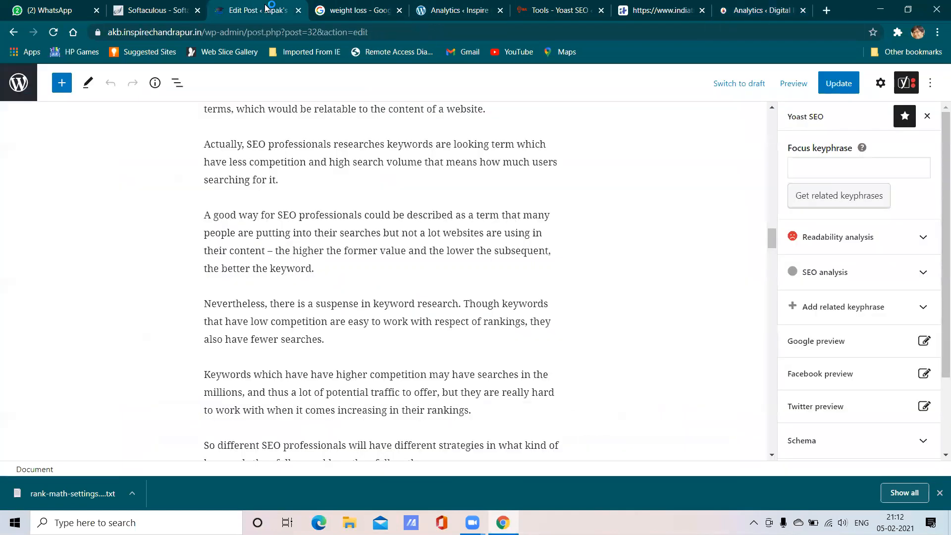
pyautogui.click(737, 6)
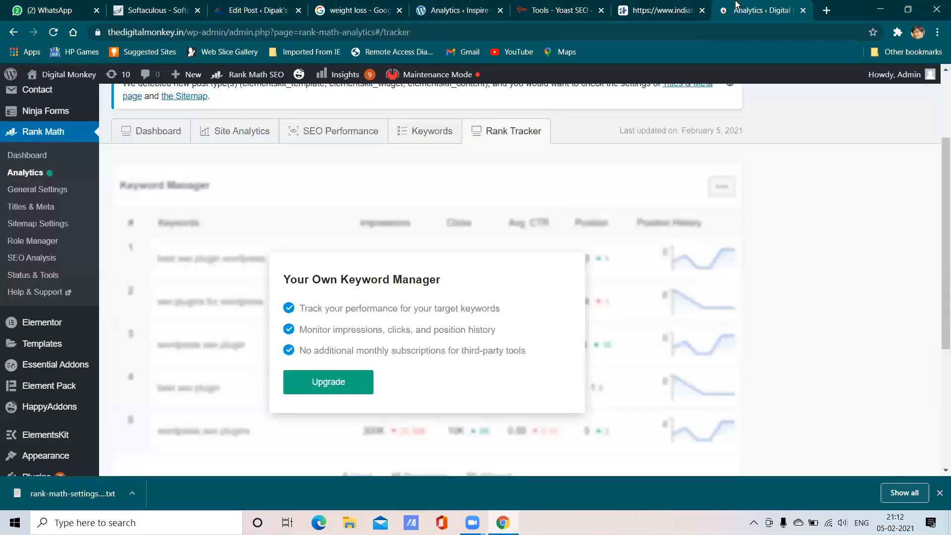
pyautogui.click(268, 9)
pyautogui.click(354, 5)
pyautogui.click(444, 6)
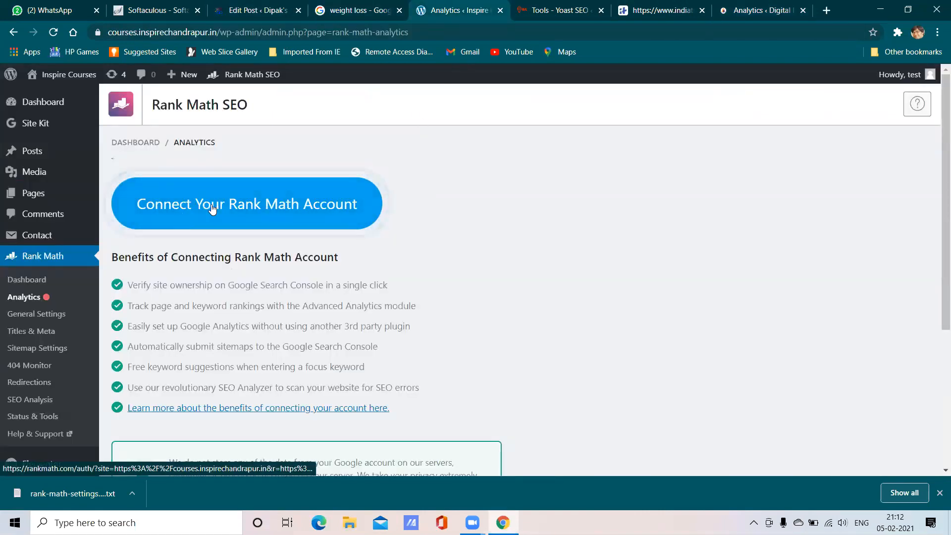
# - Return to the thedigitalmonkey.in Analytics page and examine the content table and upgrade benefits under Site Analytics
pyautogui.click(740, 11)
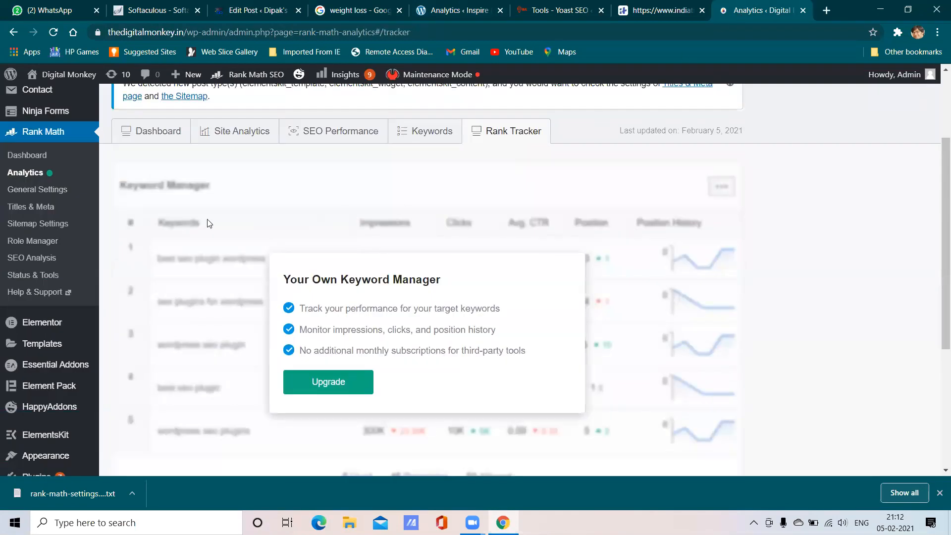
pyautogui.click(201, 140)
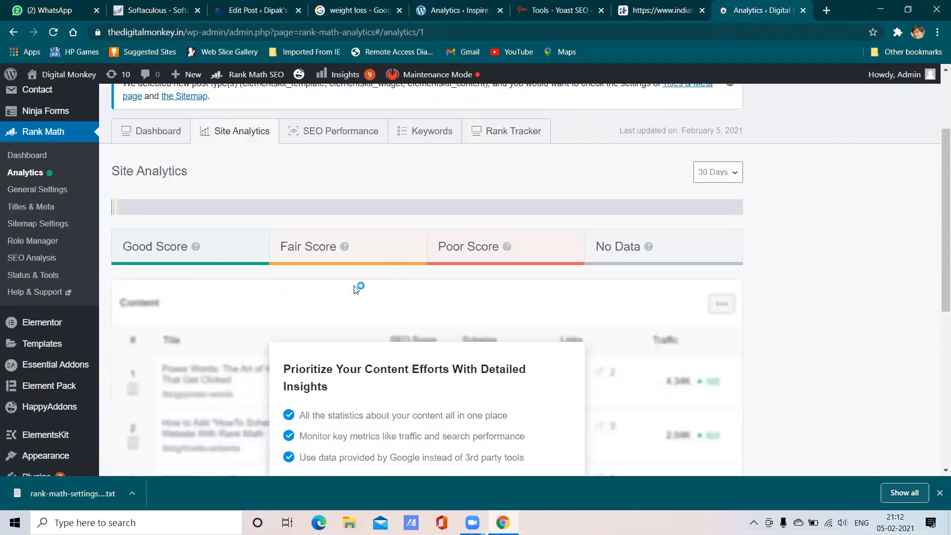
pyautogui.scroll(-3, 207, 358)
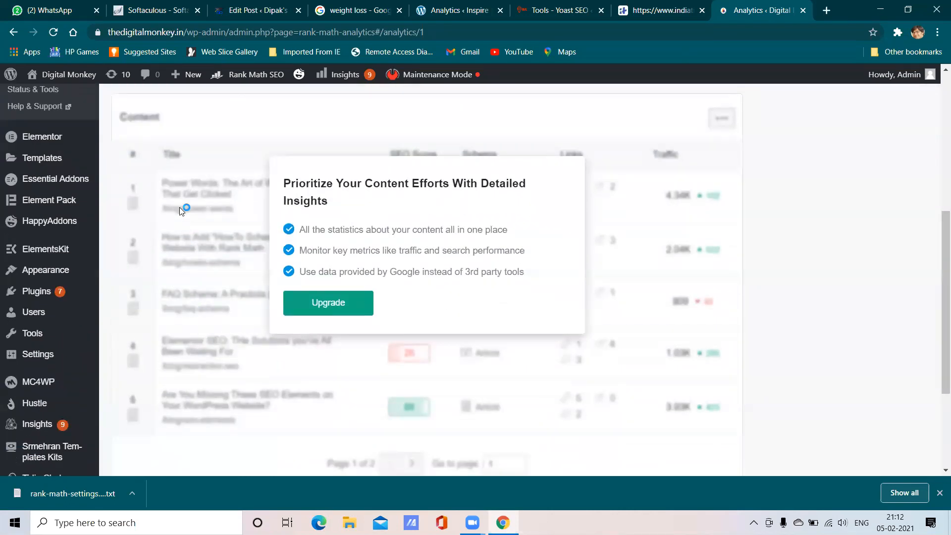
pyautogui.scroll(1, 608, 230)
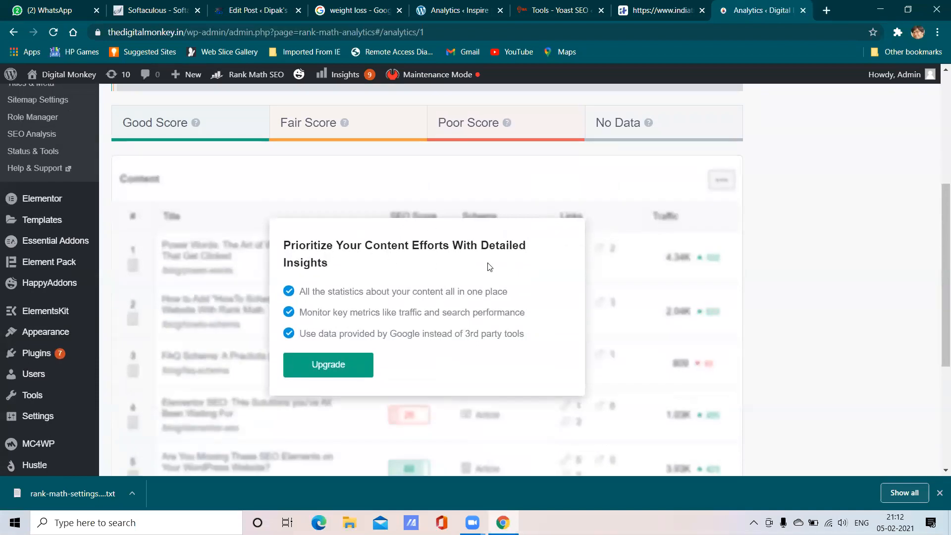
# - Go back to the courses.inspirechandrapur.in Analytics page and look over the Rank Math account connection details
pyautogui.click(544, 6)
pyautogui.click(454, 5)
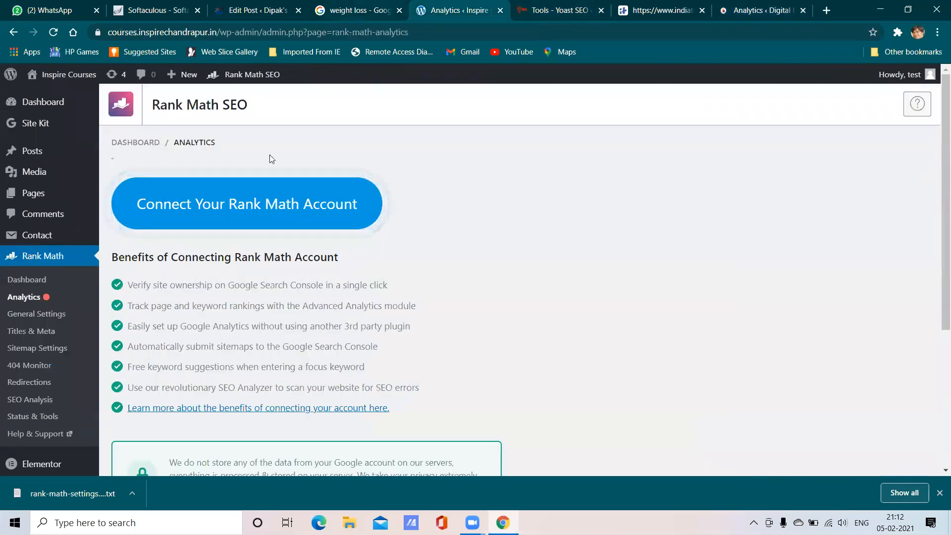
pyautogui.scroll(-2, 240, 227)
pyautogui.scroll(-2, 239, 227)
pyautogui.scroll(4, 240, 227)
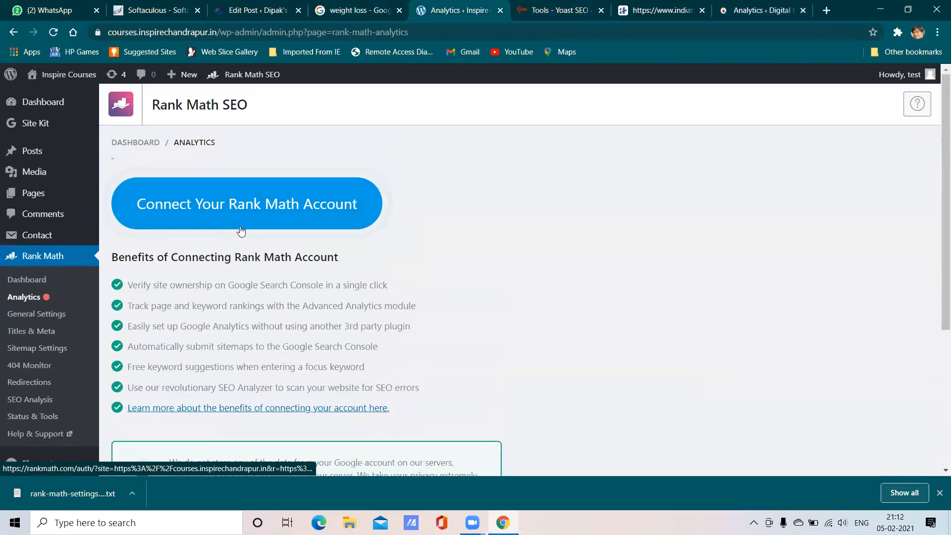
# - Open Rank Math's General Settings and review the Links options, from Strip Category Base to Open External Links in New Tab/Window
pyautogui.click(48, 314)
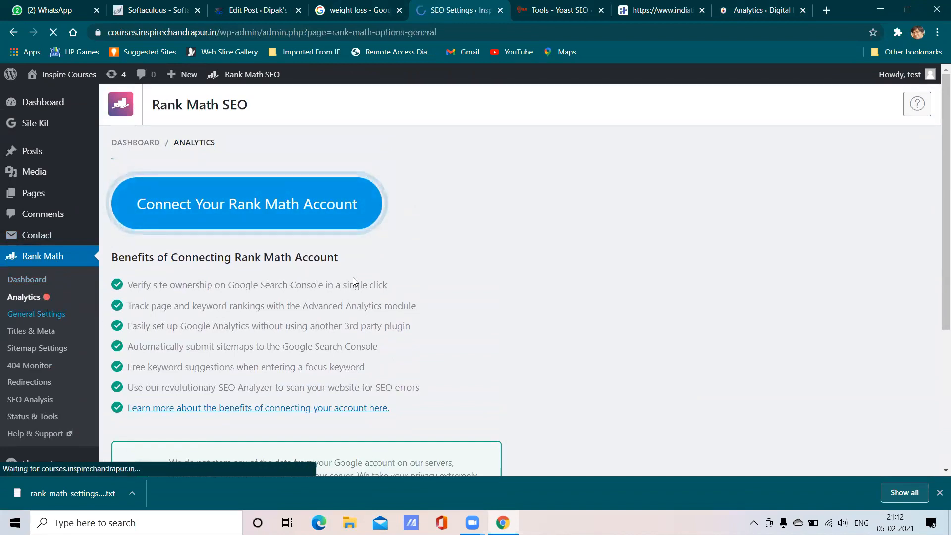
pyautogui.scroll(-1, 422, 262)
pyautogui.scroll(-2, 422, 262)
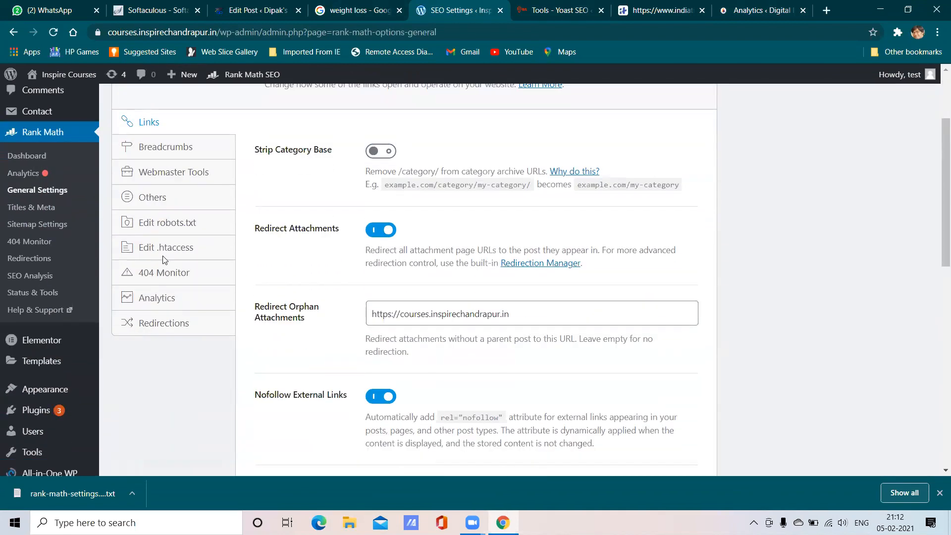
pyautogui.scroll(1, 286, 158)
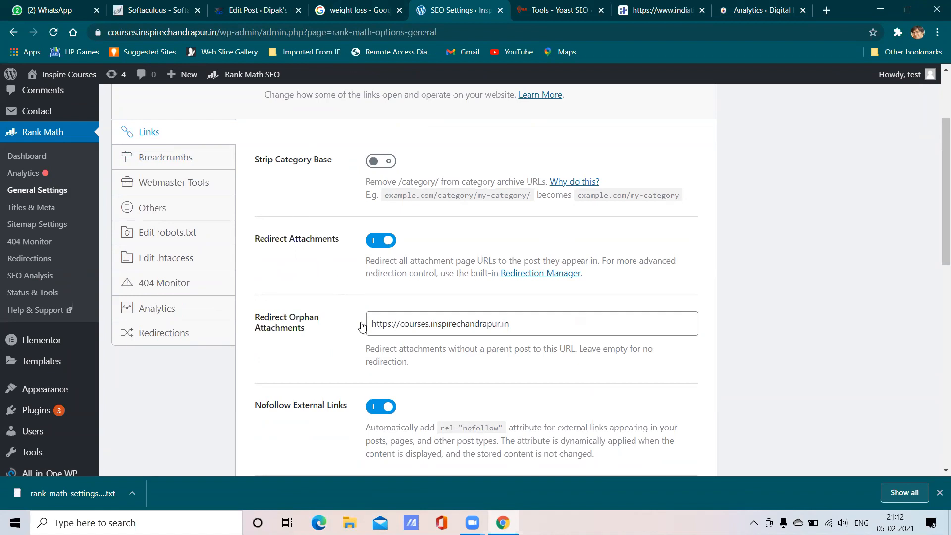
pyautogui.scroll(-4, 396, 371)
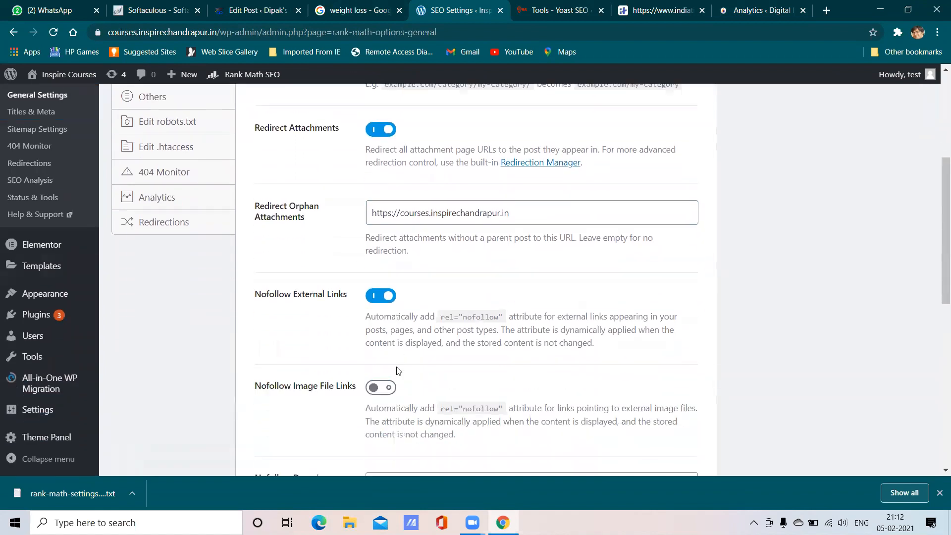
pyautogui.scroll(-6, 367, 326)
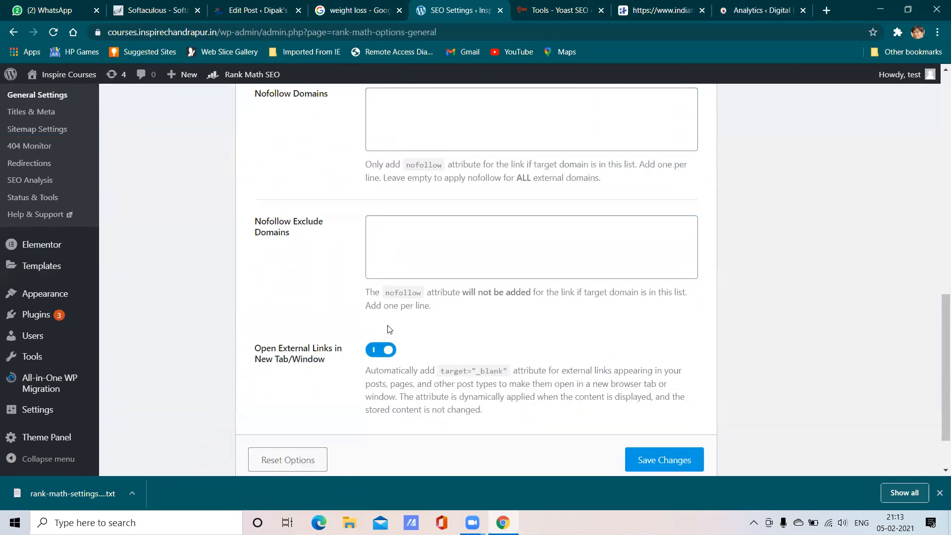
pyautogui.scroll(-1, 389, 329)
pyautogui.scroll(15, 297, 292)
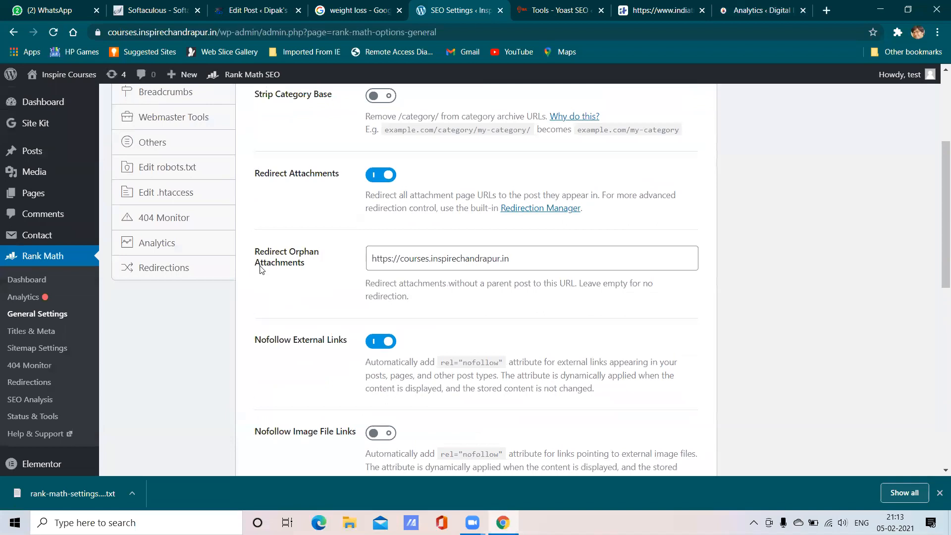
# - View the Breadcrumbs settings, and review the verification fields in the Webmaster Tools settings from Google Search Console to Norton Safe Web
pyautogui.click(170, 277)
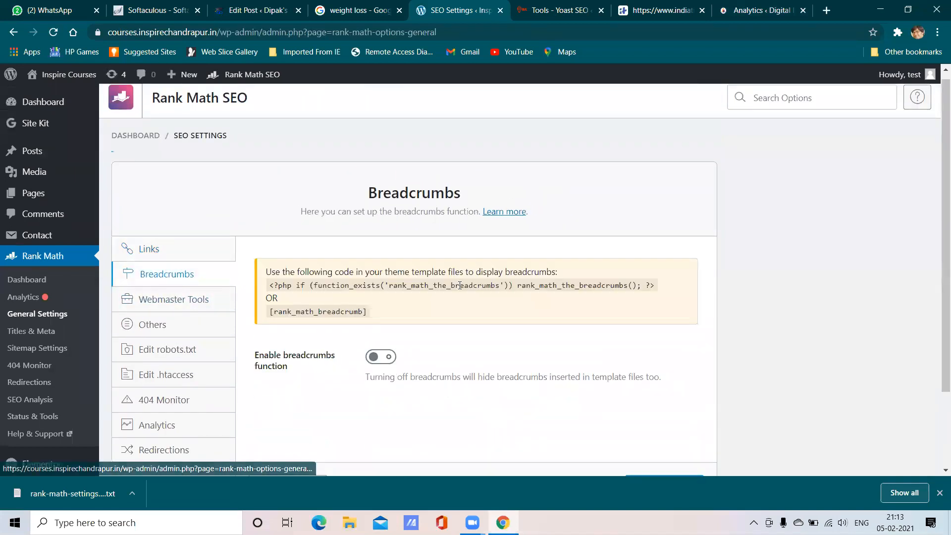
pyautogui.scroll(-1, 458, 287)
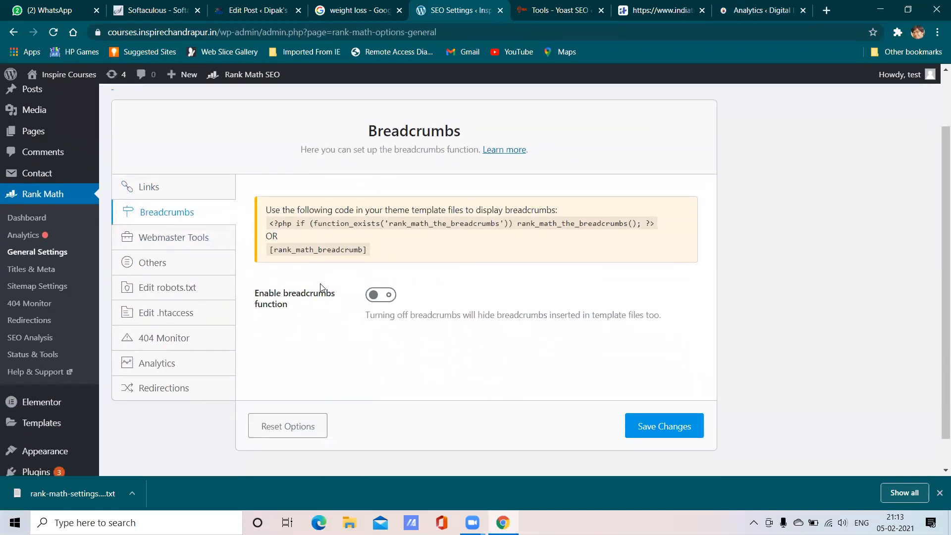
pyautogui.click(190, 245)
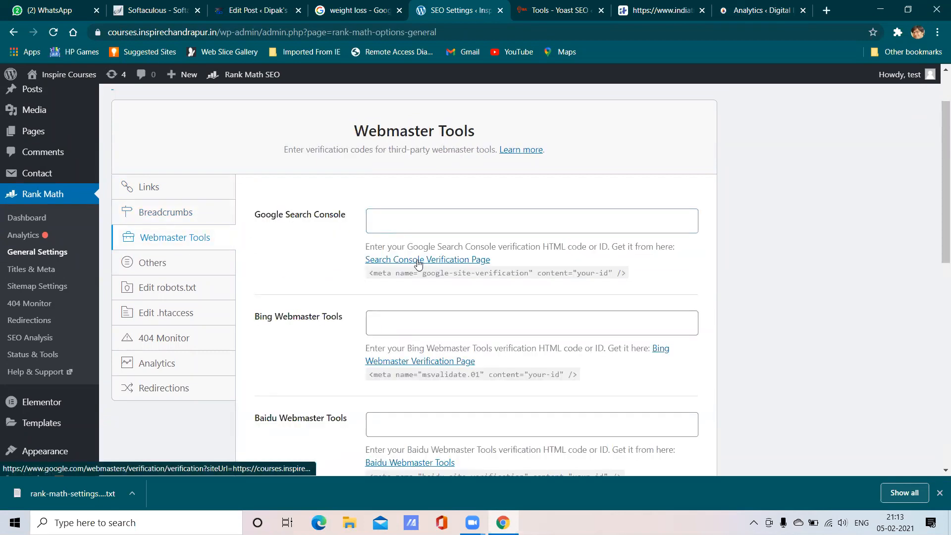
pyautogui.scroll(-5, 64, 208)
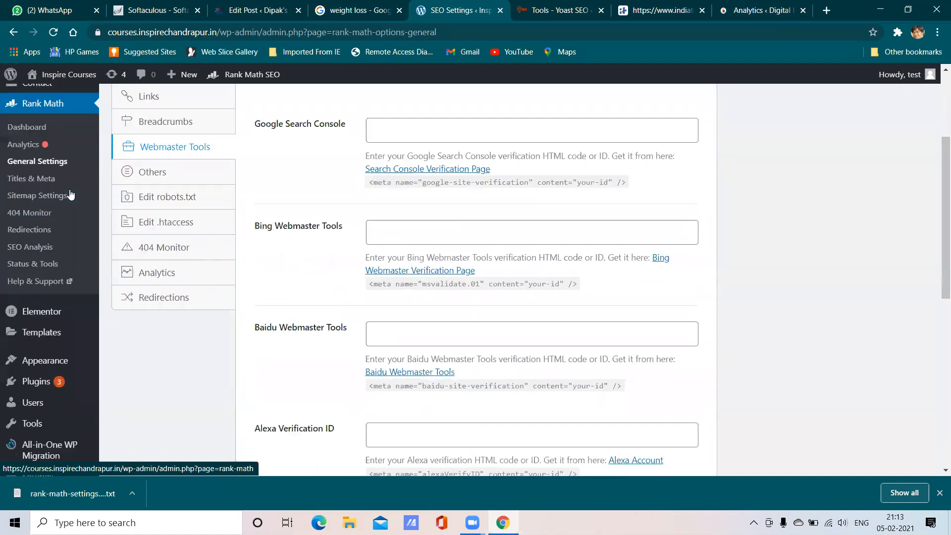
pyautogui.scroll(5, 49, 246)
pyautogui.scroll(-5, 47, 374)
pyautogui.scroll(-3, 44, 376)
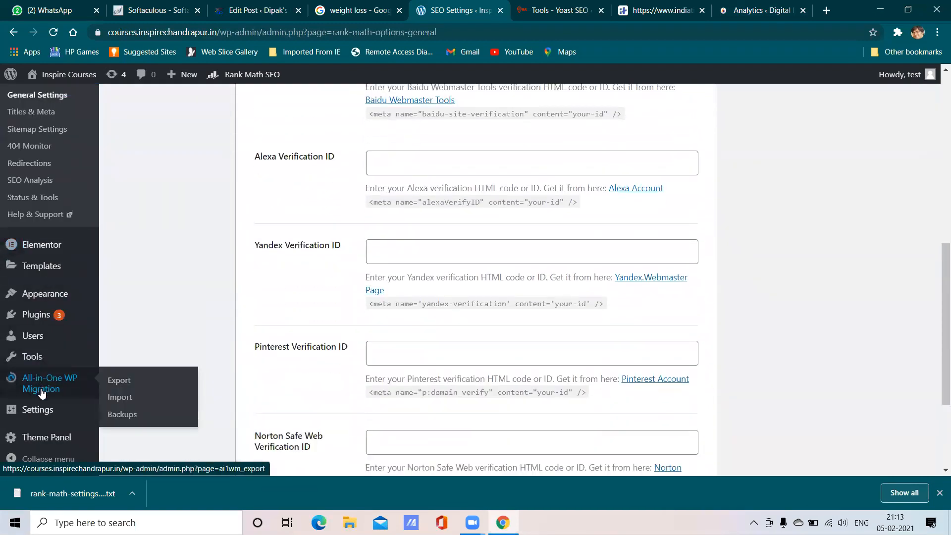
# - Look over the Webmaster Tools verification fields again, from Google Search Console to Yandex Verification ID
pyautogui.moveTo(59, 384)
pyautogui.scroll(4, 188, 303)
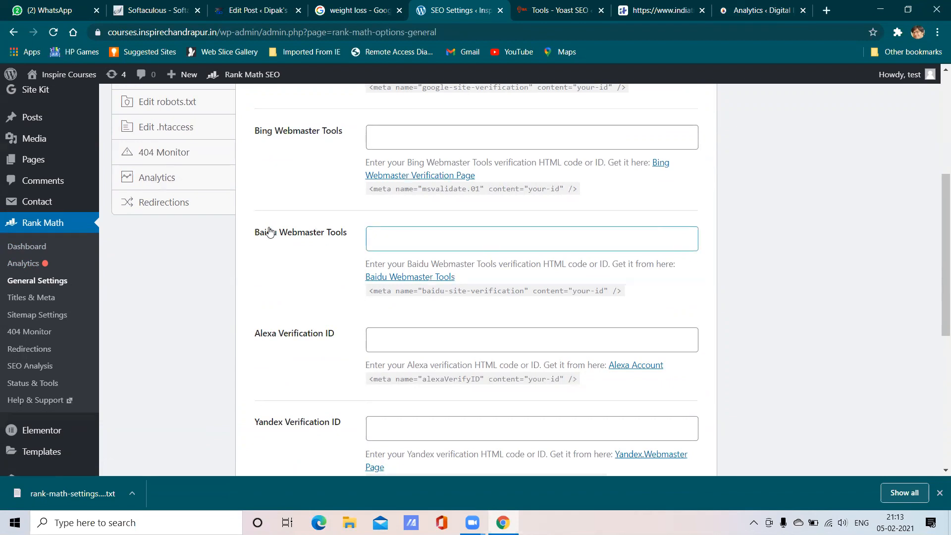
pyautogui.scroll(4, 274, 229)
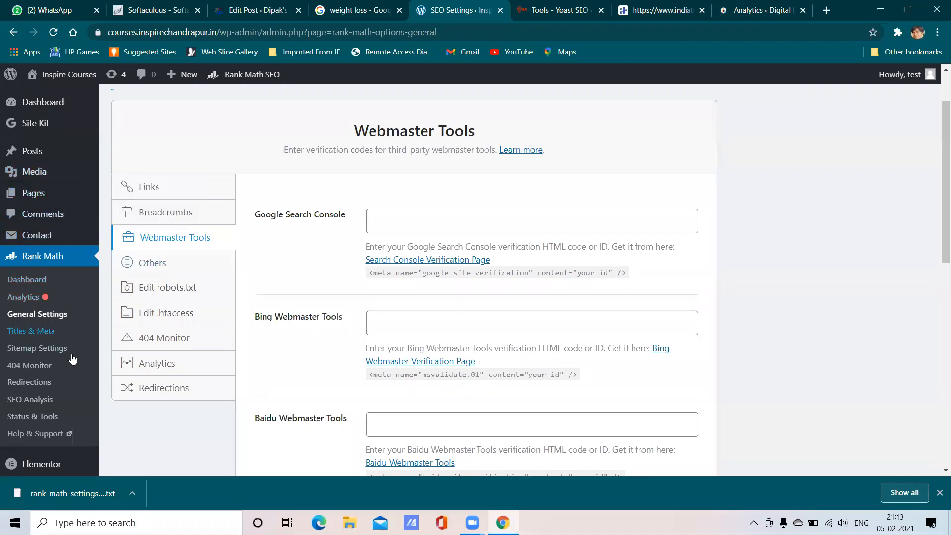
pyautogui.scroll(-4, 69, 369)
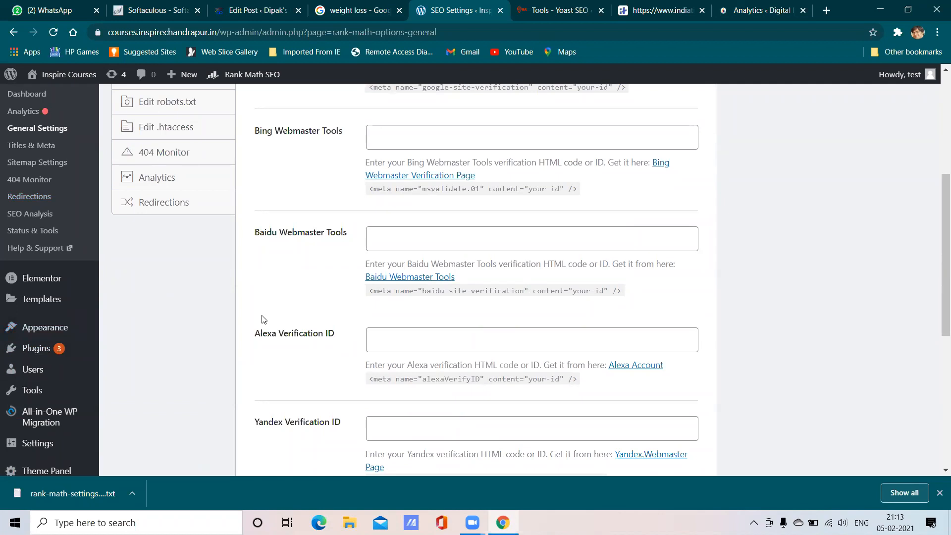
pyautogui.scroll(4, 175, 373)
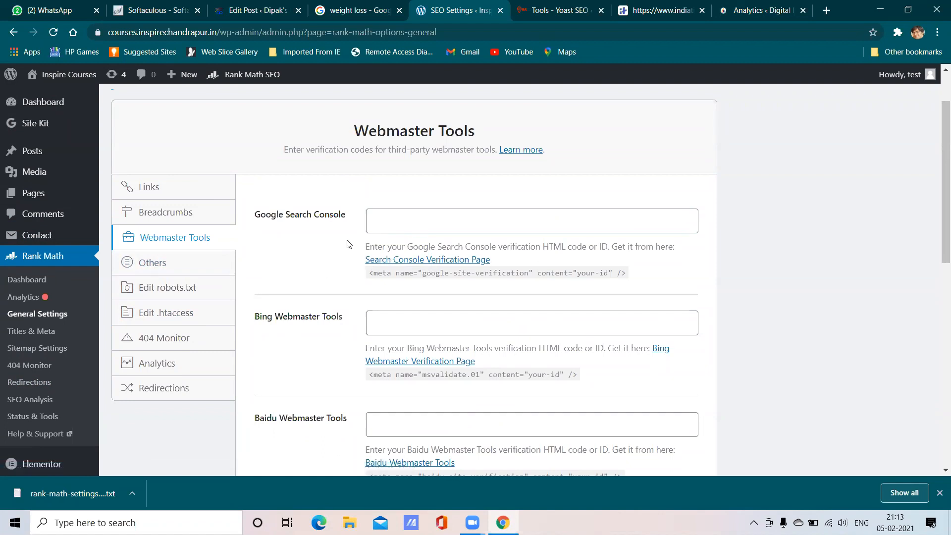
pyautogui.scroll(-3, 402, 294)
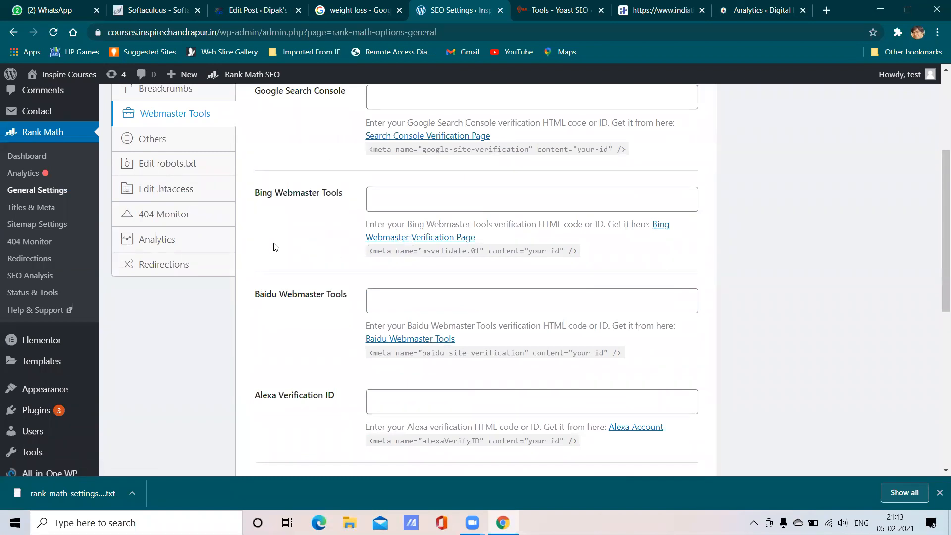
pyautogui.scroll(3, 275, 247)
# - Review the Others settings, from Show SEO Score to Visitors and the RSS content fields to the available variables
pyautogui.click(173, 269)
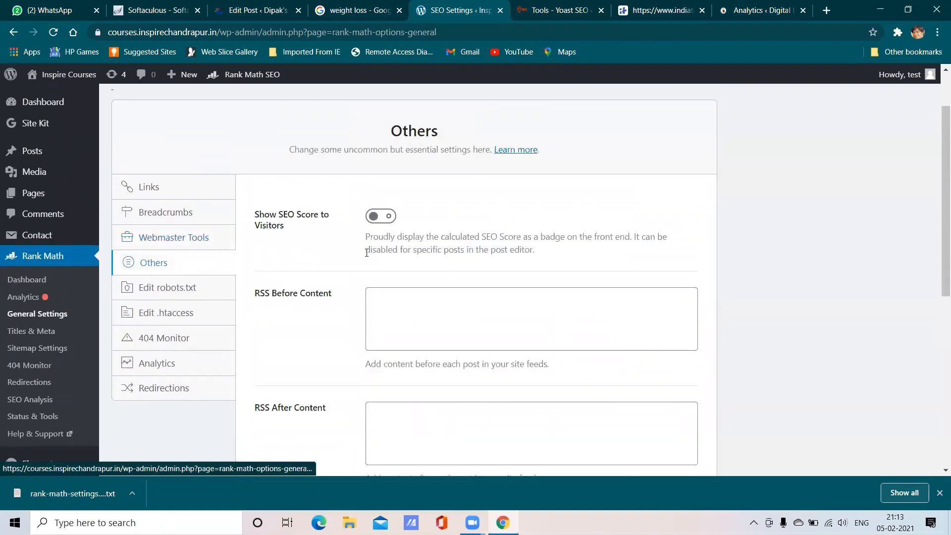
pyautogui.scroll(-2, 368, 250)
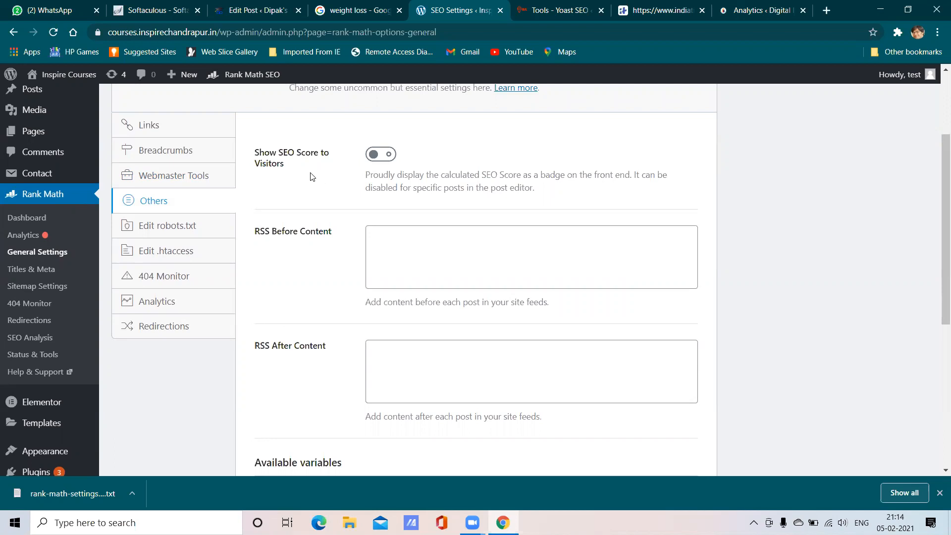
pyautogui.scroll(-4, 312, 177)
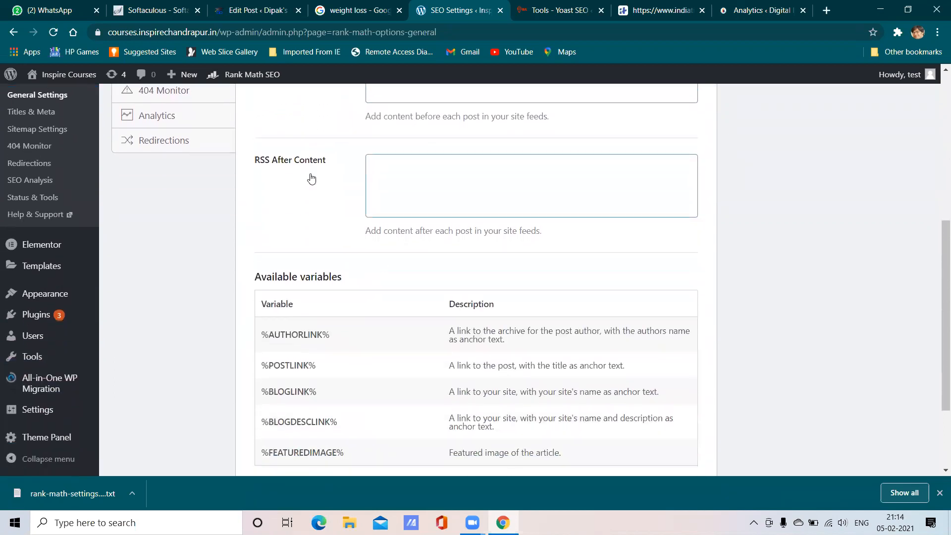
pyautogui.scroll(-3, 306, 189)
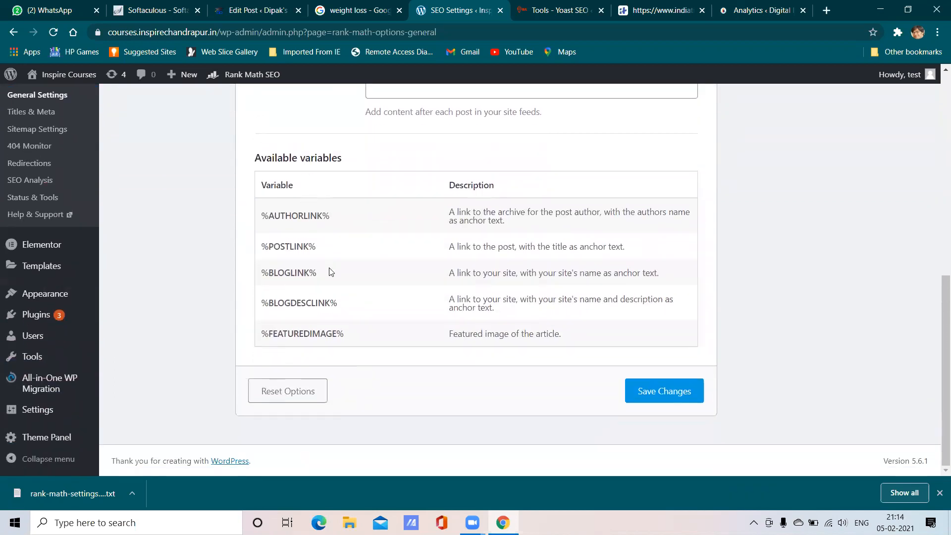
pyautogui.scroll(5, 331, 277)
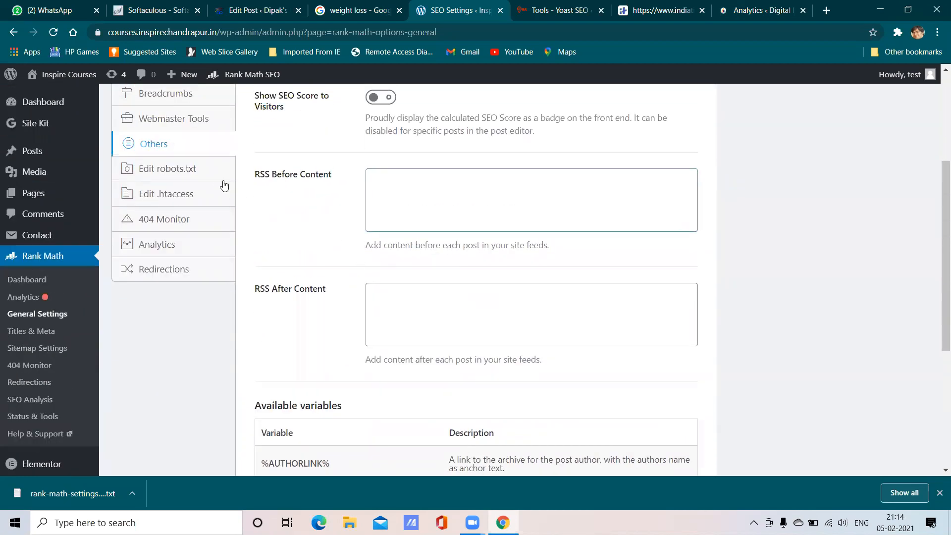
# - View the robots.txt contents in Edit robots.txt, and read through the rules in Edit .htaccess from start to end
pyautogui.click(179, 175)
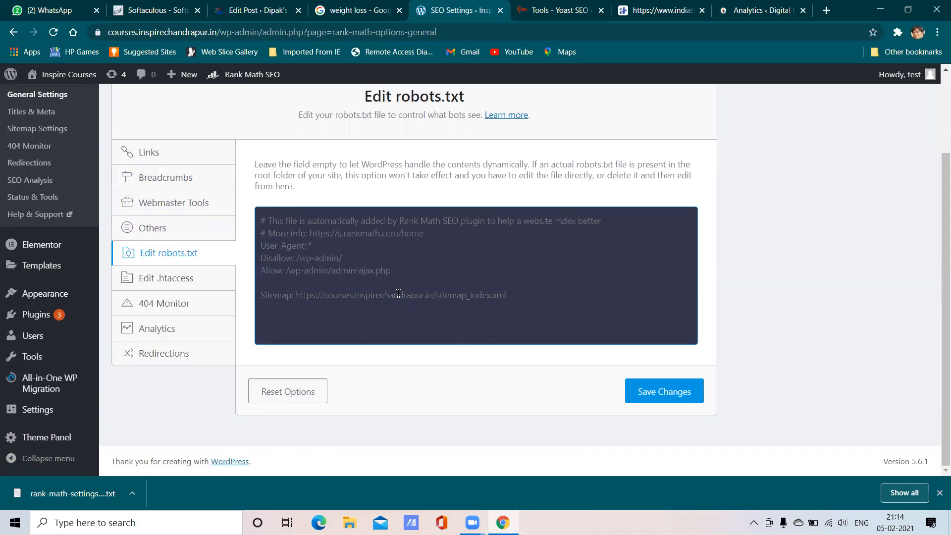
pyautogui.click(505, 296)
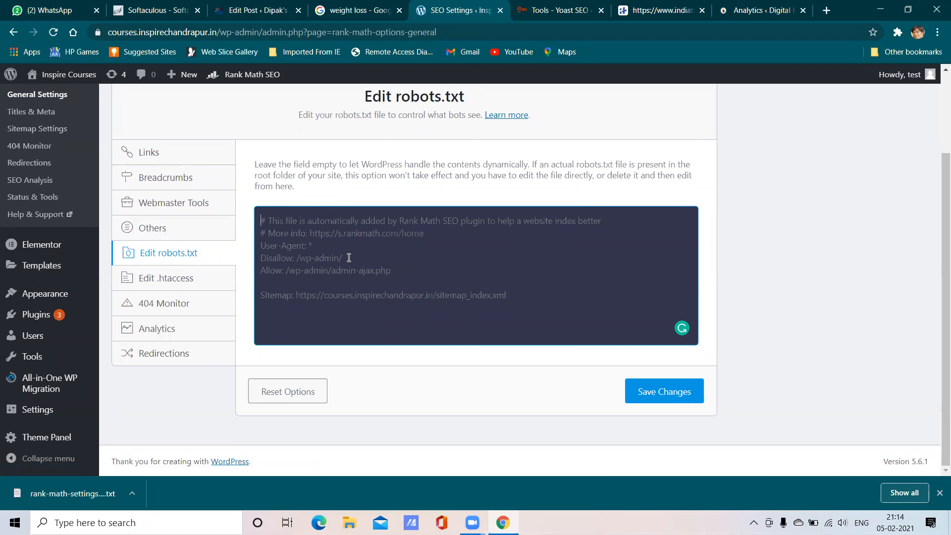
pyautogui.click(188, 285)
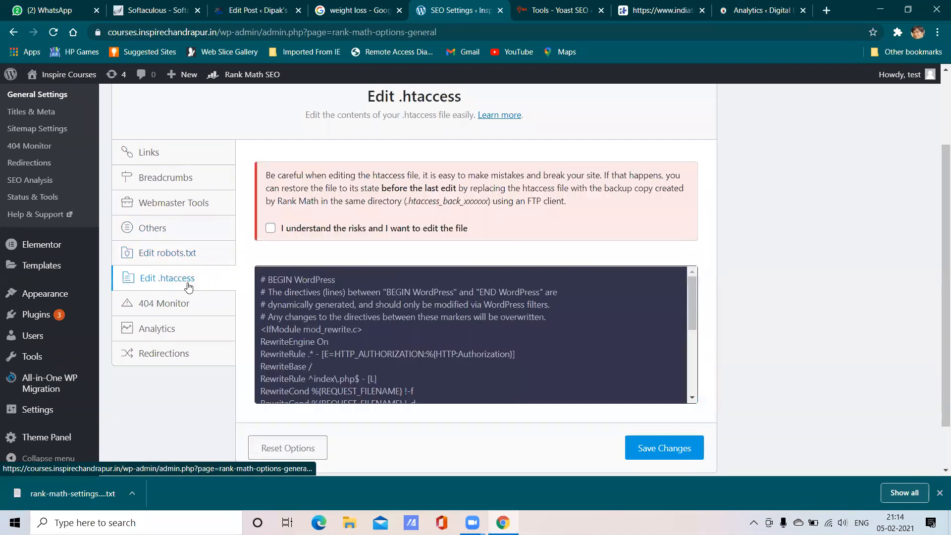
pyautogui.scroll(-5, 378, 316)
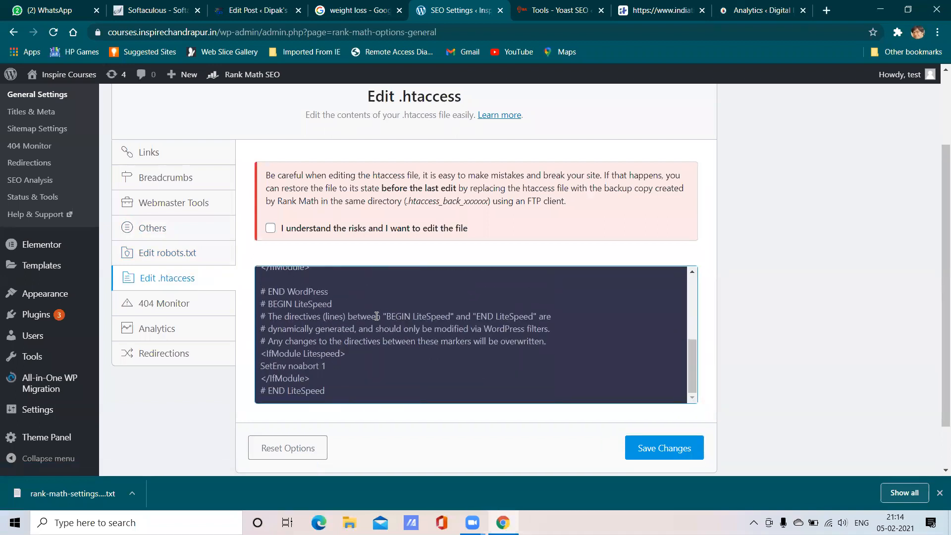
pyautogui.scroll(5, 376, 316)
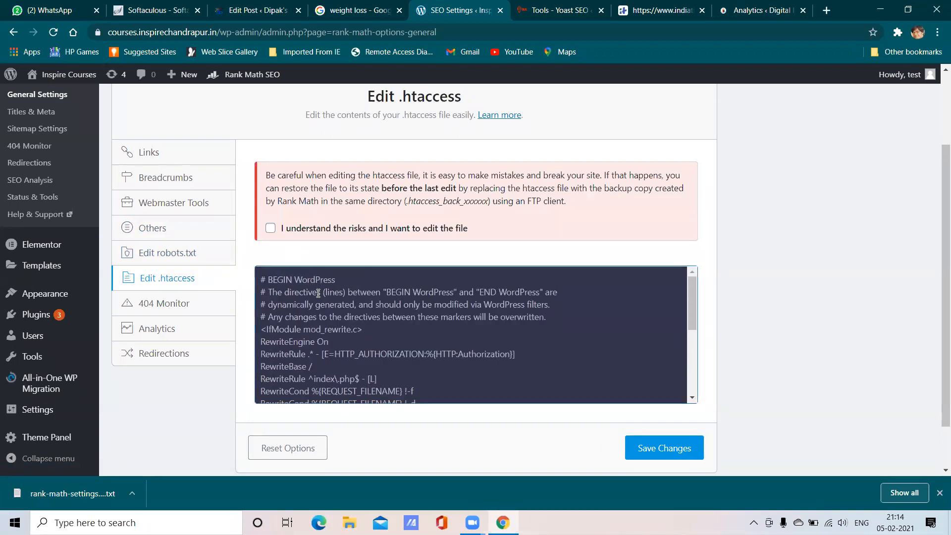
pyautogui.scroll(-5, 314, 347)
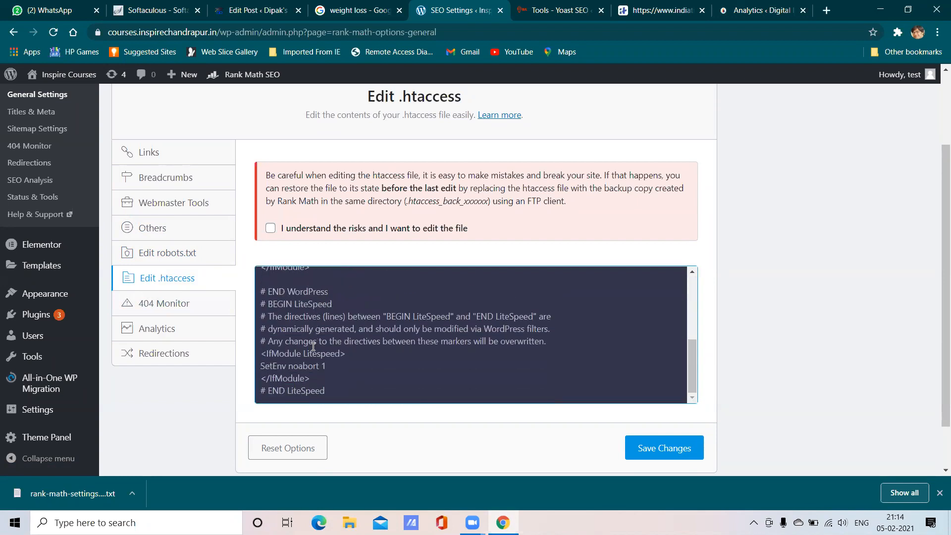
pyautogui.scroll(5, 312, 371)
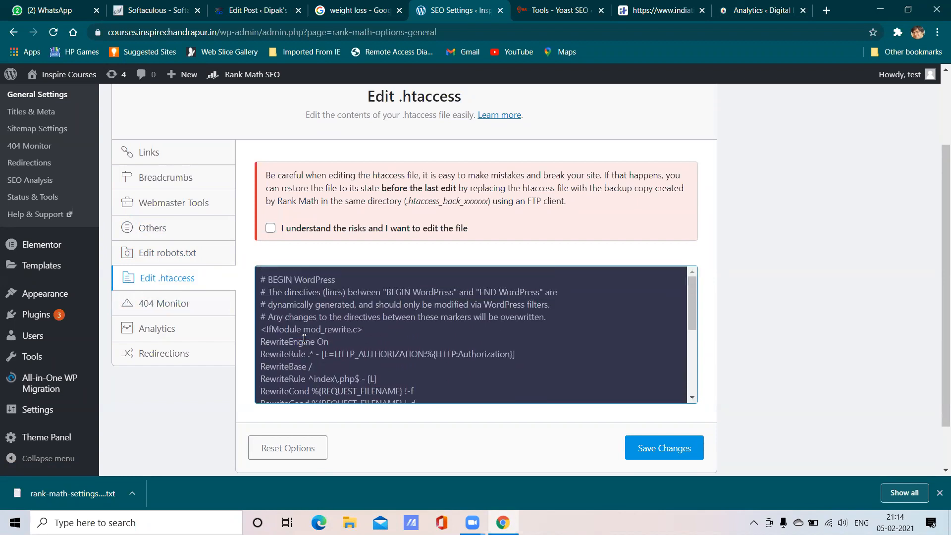
pyautogui.scroll(-5, 304, 342)
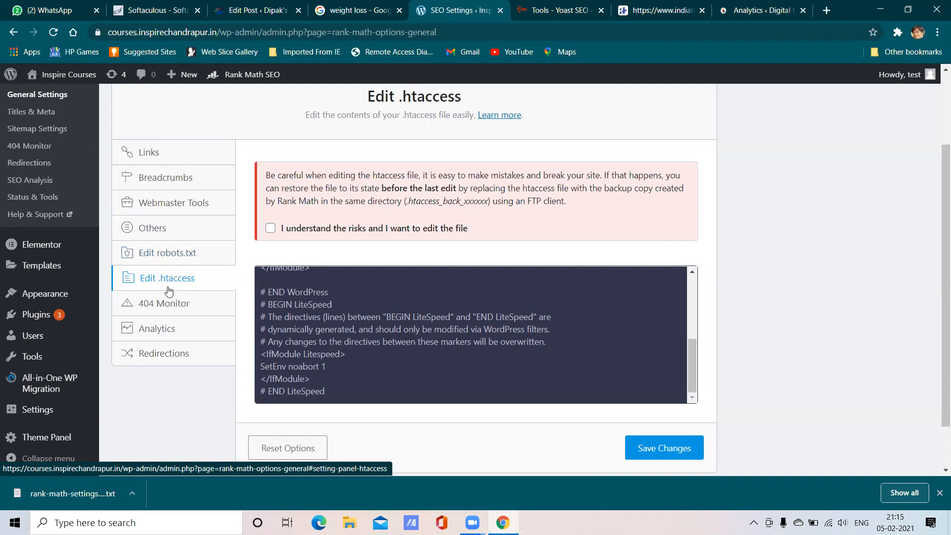
# - Review the 404 Monitor settings from Mode to Ignore Query Parameters, with a brief look back at Edit .htaccess
pyautogui.click(179, 304)
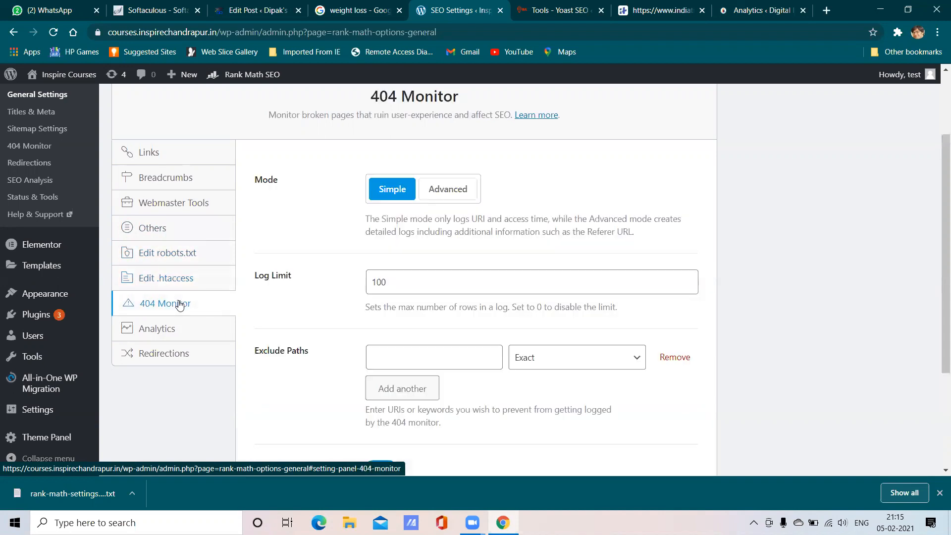
pyautogui.click(176, 280)
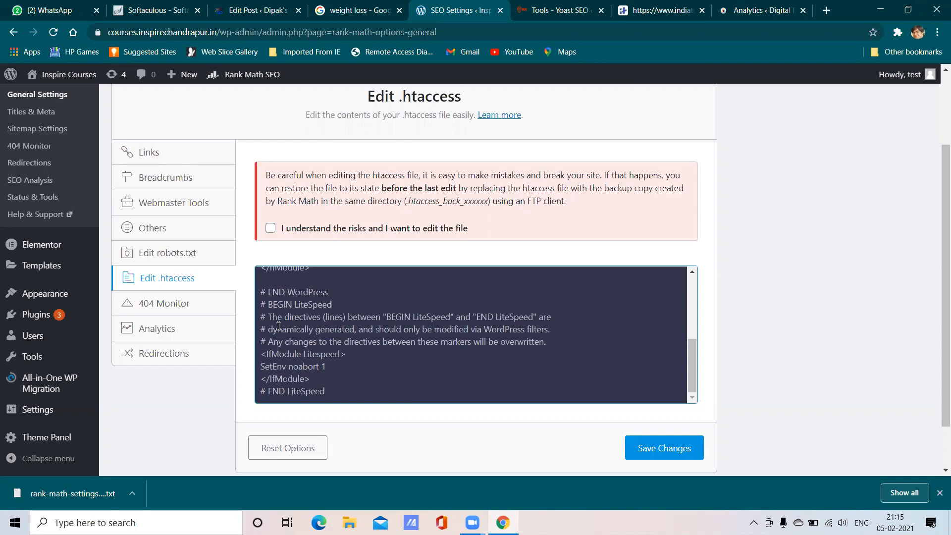
pyautogui.click(169, 310)
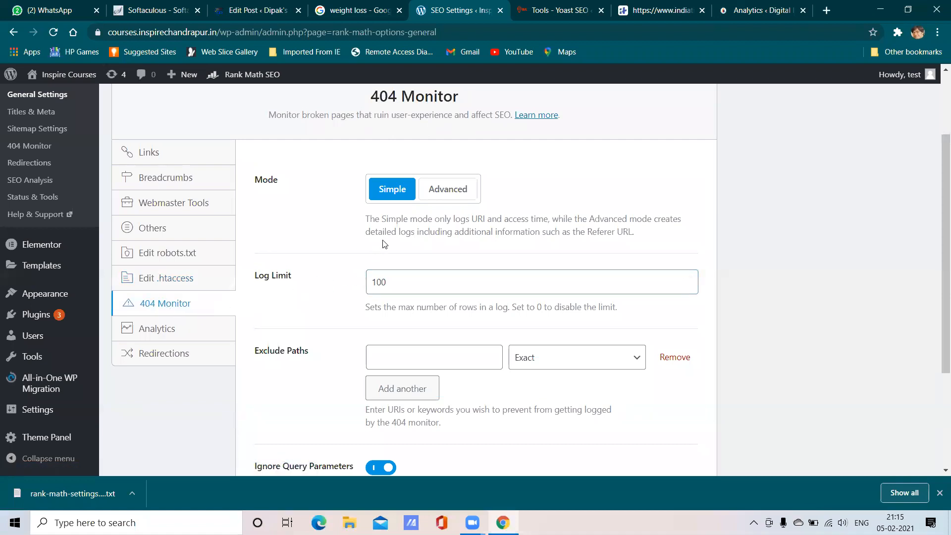
pyautogui.scroll(-1, 389, 239)
pyautogui.scroll(-1, 389, 239)
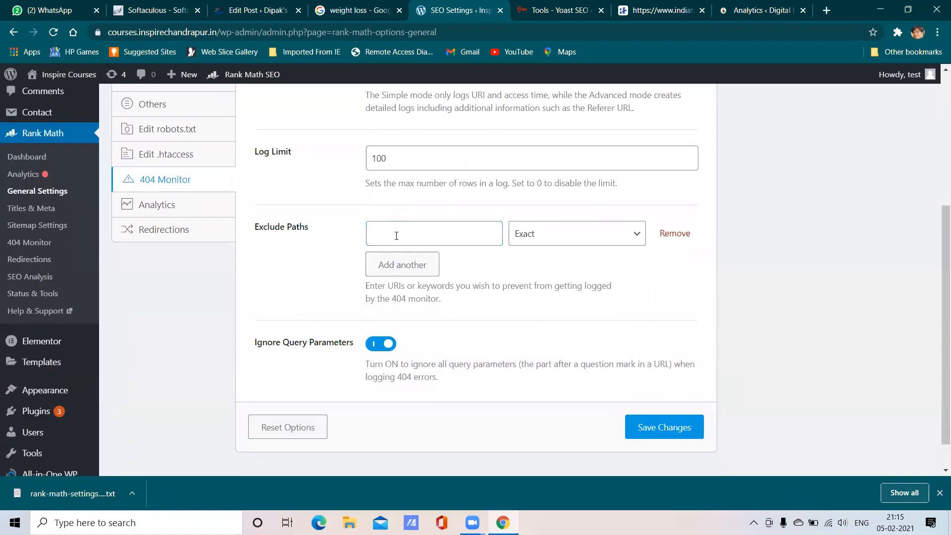
pyautogui.scroll(2, 452, 303)
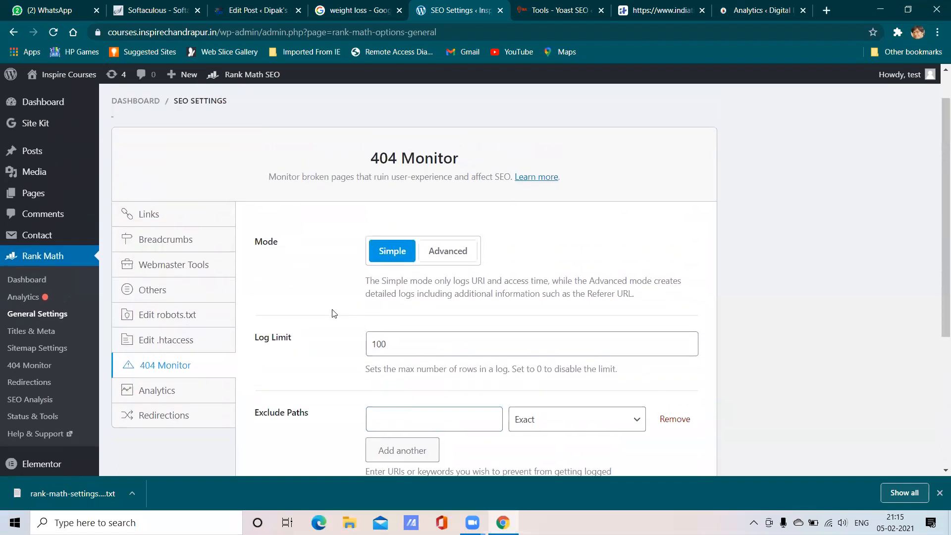
# - Try the Advanced mode of the 404 Monitor and return it to Simple, and check the Log Limit setting
pyautogui.click(449, 196)
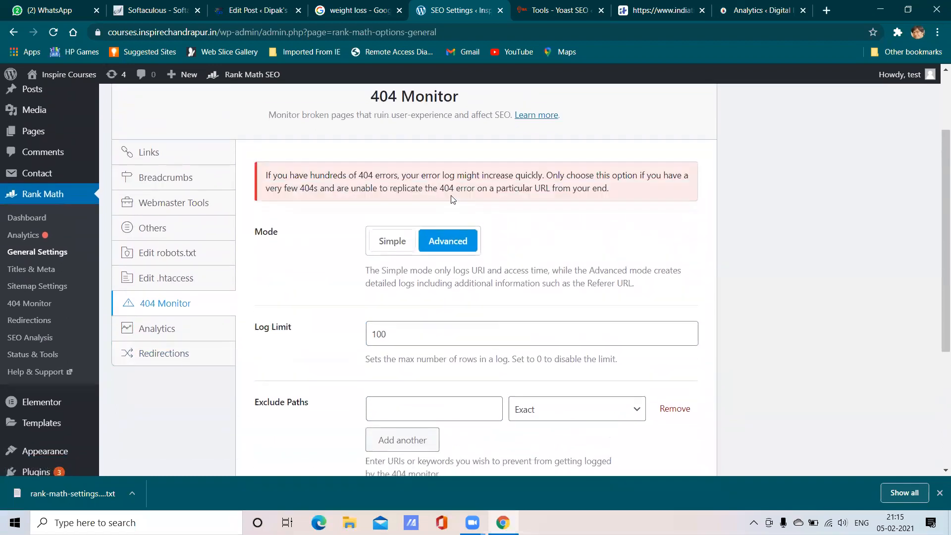
pyautogui.click(403, 240)
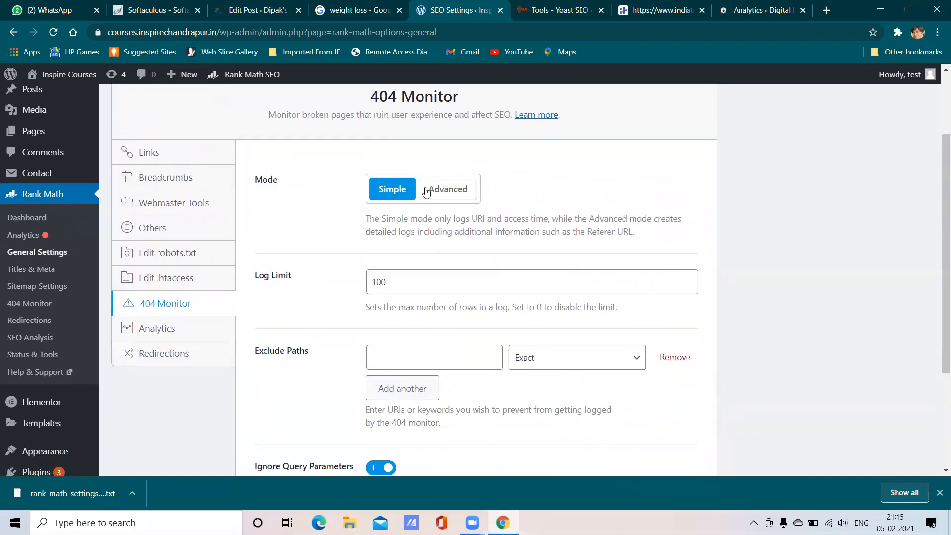
pyautogui.scroll(-1, 466, 209)
pyautogui.click(449, 220)
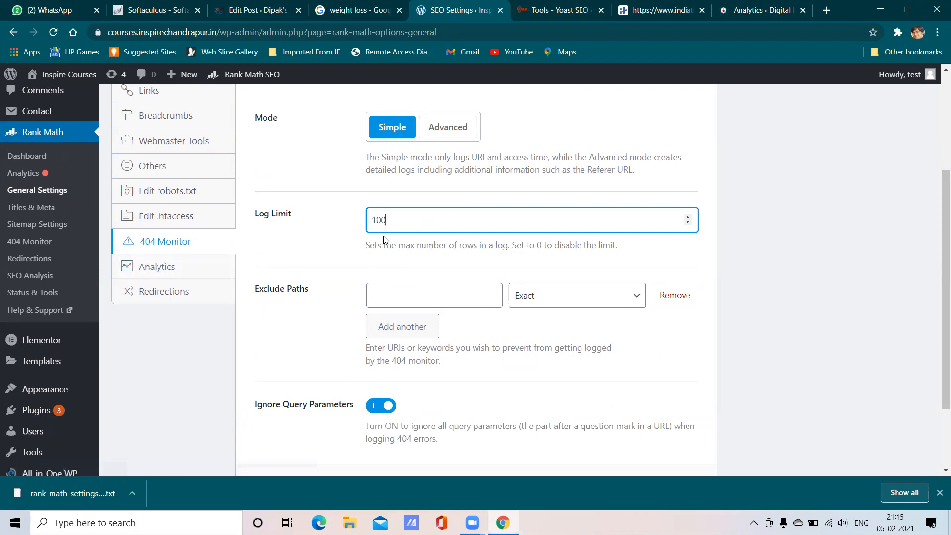
# - View the example 404 error page on indiatimes.com, and return to Rank Math's General Settings through the other open pages
pyautogui.click(636, 17)
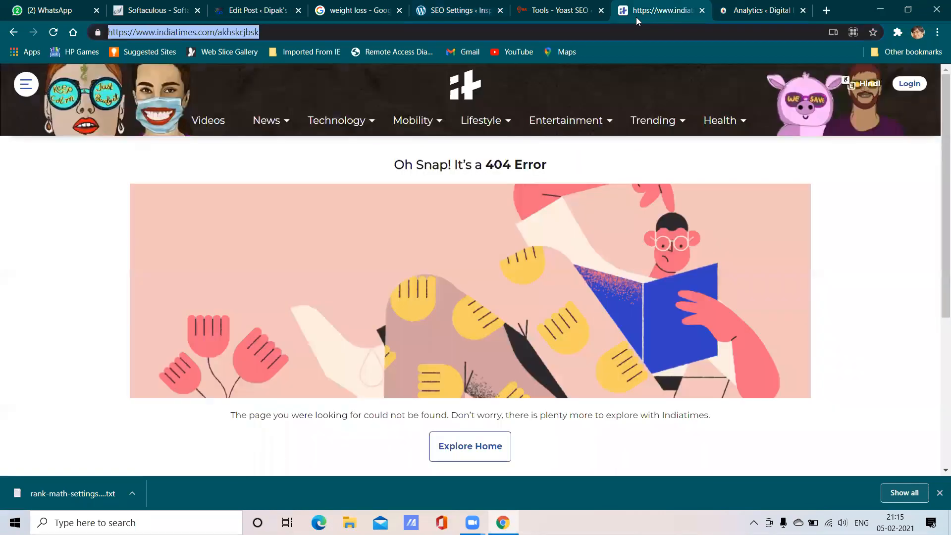
pyautogui.click(295, 36)
pyautogui.click(360, 7)
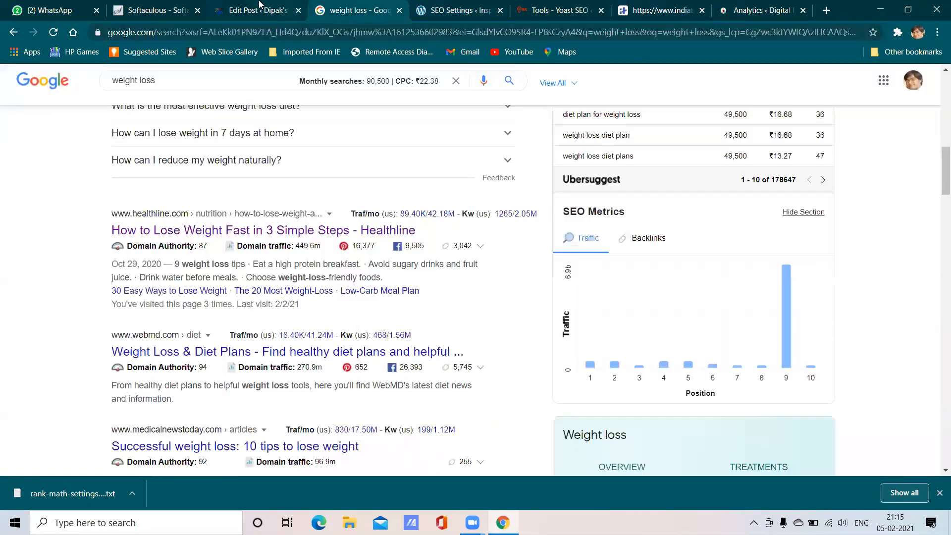
pyautogui.click(260, 7)
pyautogui.click(540, 4)
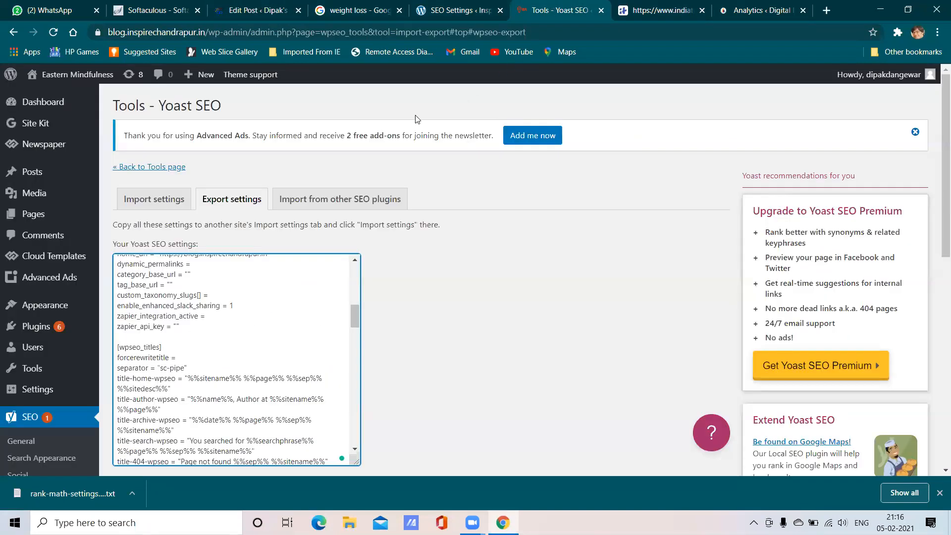
pyautogui.click(456, 6)
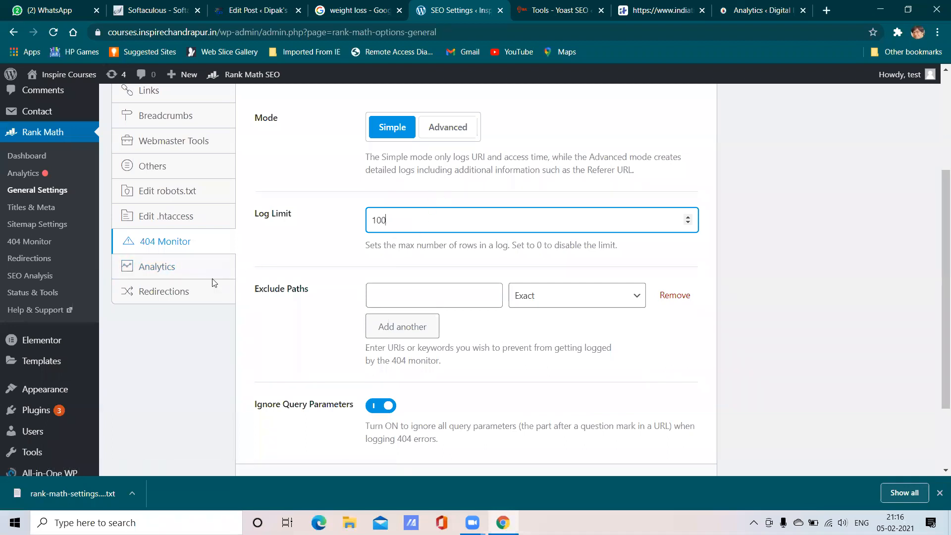
# - Review the Analytics settings and the benefits of connecting a Rank Math account, and look over the Redirections settings
pyautogui.click(152, 272)
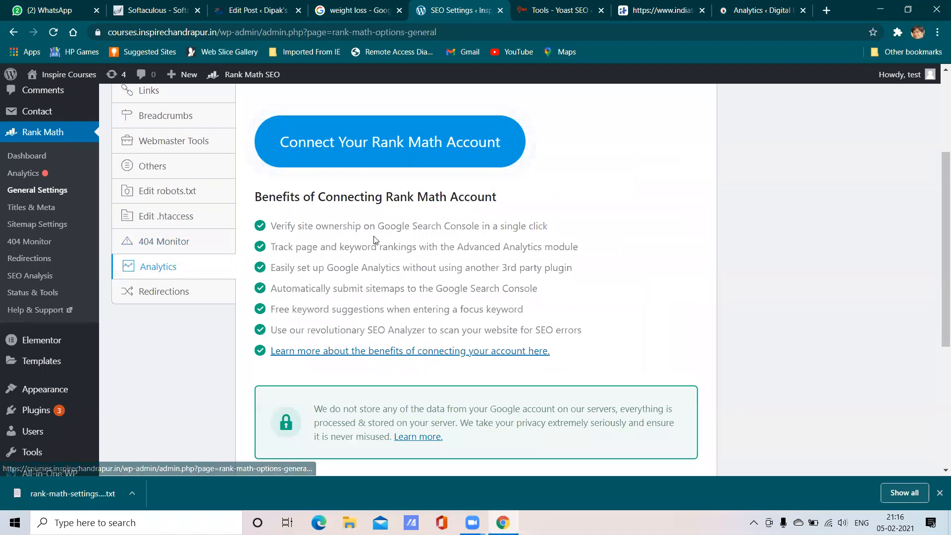
pyautogui.scroll(-3, 347, 248)
pyautogui.scroll(4, 392, 244)
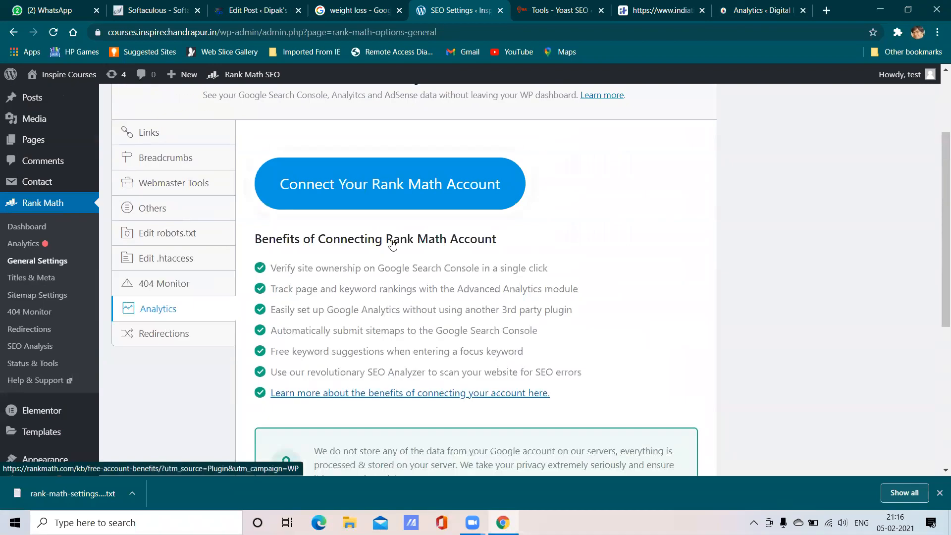
pyautogui.scroll(-3, 391, 244)
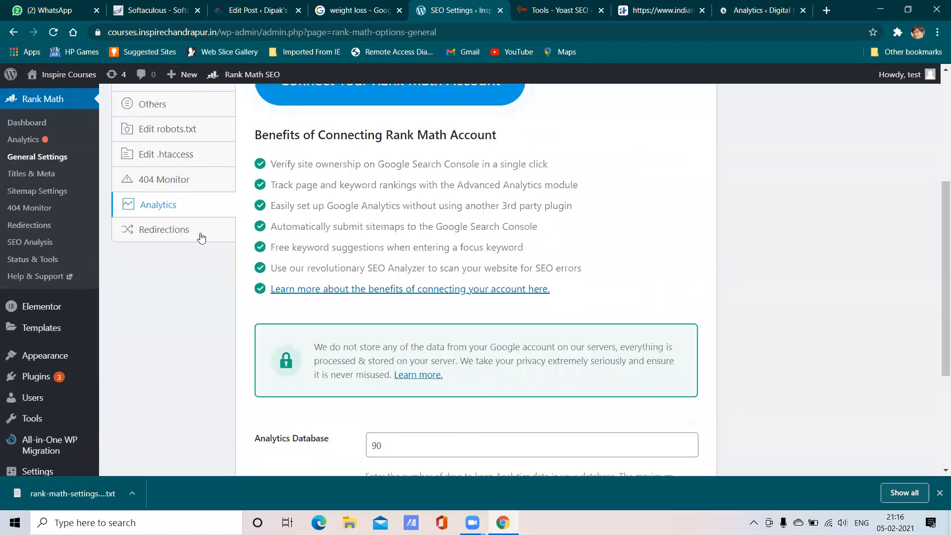
pyautogui.click(198, 235)
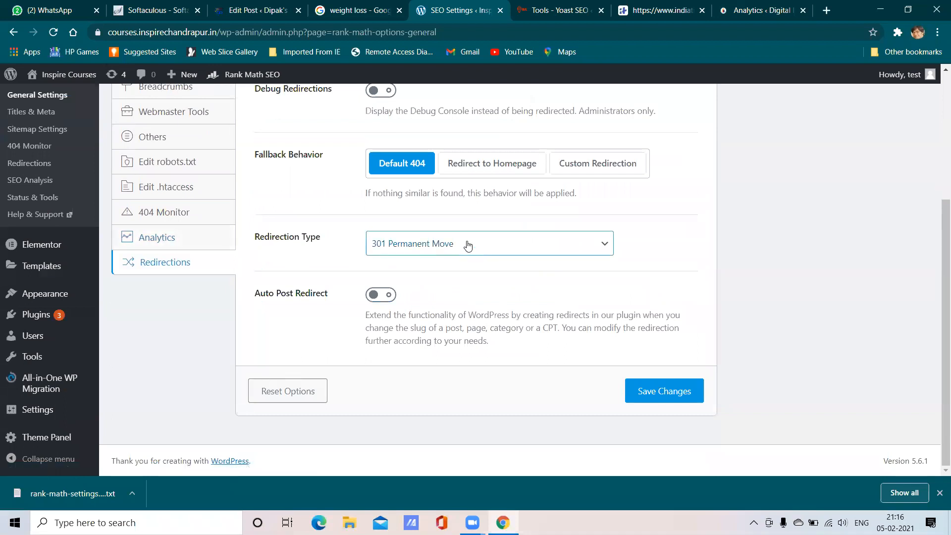
pyautogui.scroll(1, 467, 247)
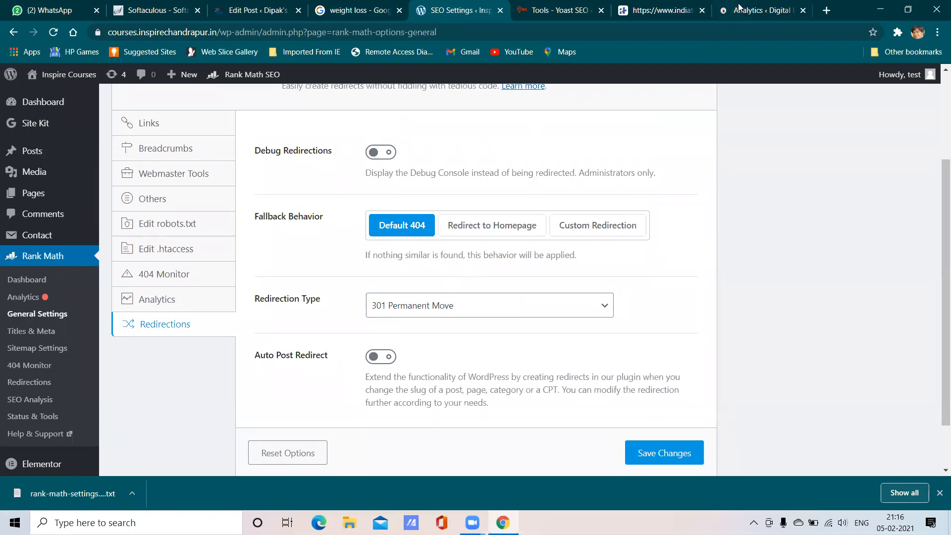
# - Review the Redirection Type options in the Redirections settings and keep 301 Permanent Move
pyautogui.click(497, 312)
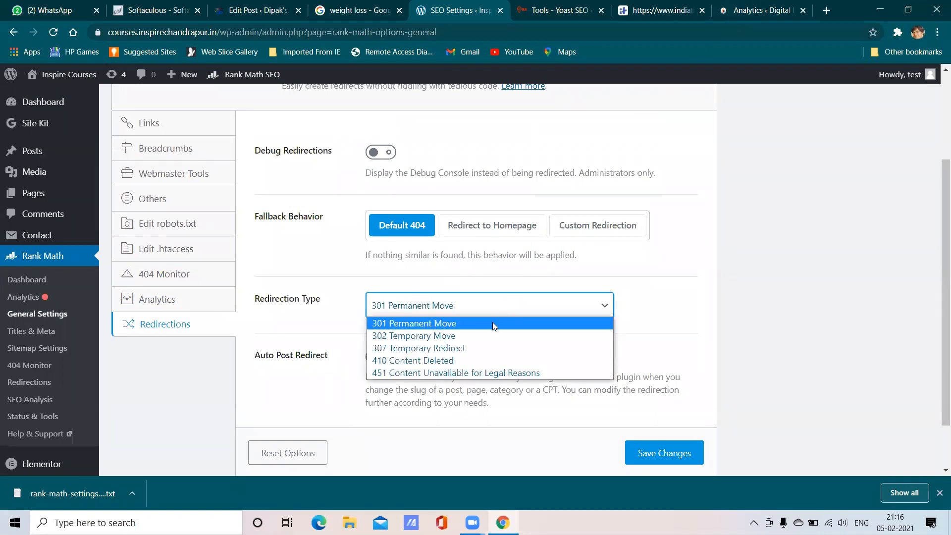
pyautogui.click(493, 323)
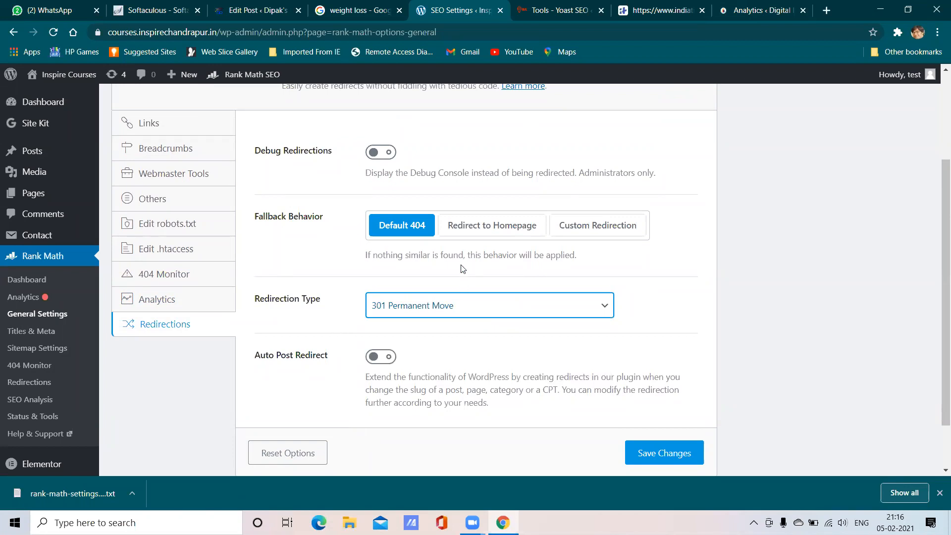
pyautogui.click(491, 313)
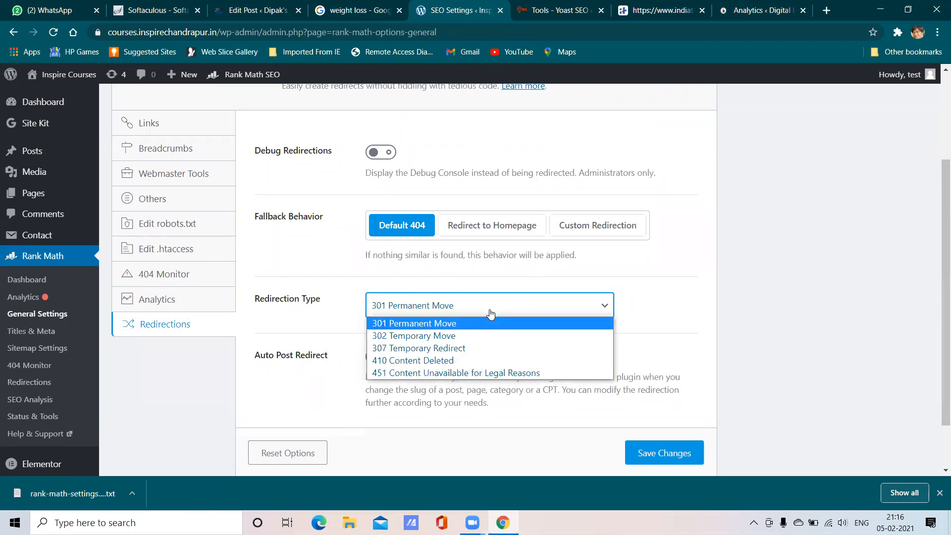
pyautogui.click(491, 314)
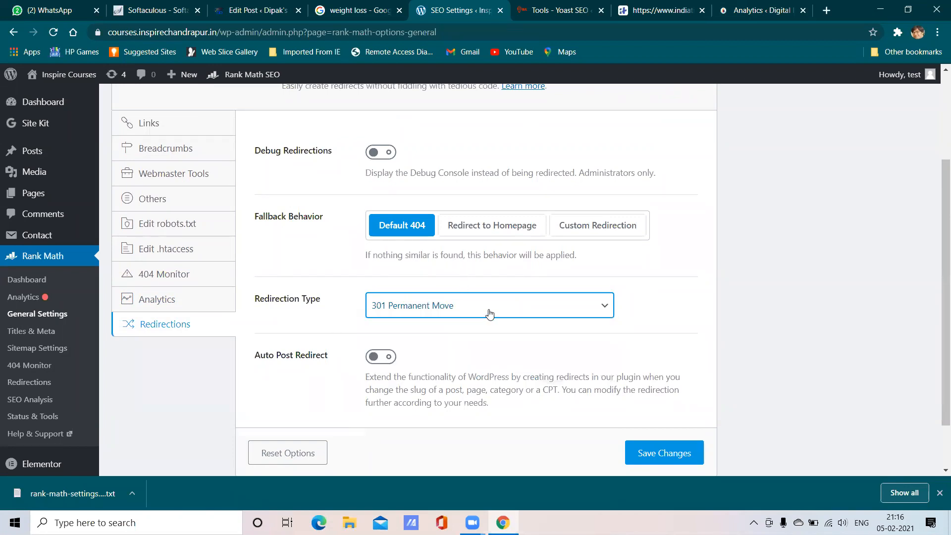
# - Try the Redirect to Homepage and Custom Redirection options for Fallback Behavior, ending on Redirect to Homepage
pyautogui.click(491, 232)
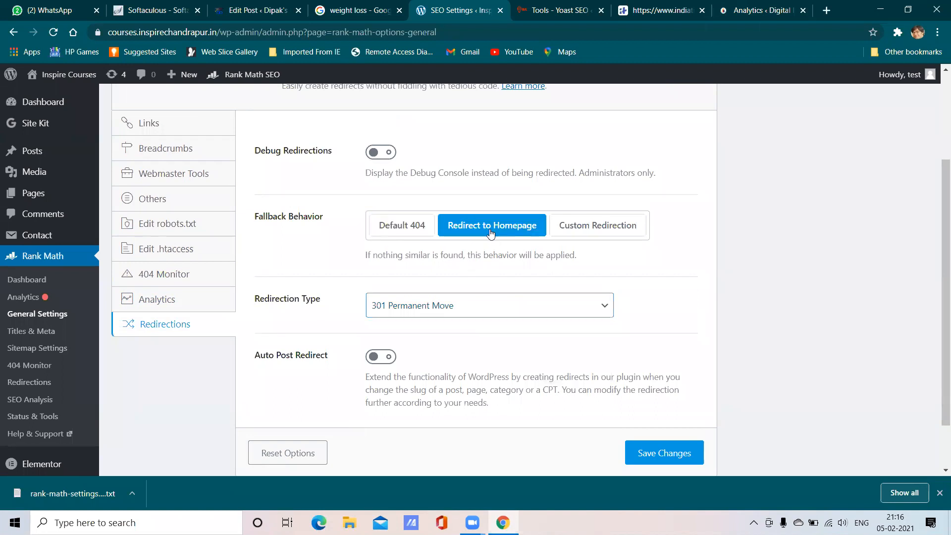
pyautogui.click(578, 230)
pyautogui.click(523, 231)
pyautogui.click(570, 232)
pyautogui.click(508, 229)
pyautogui.click(584, 228)
pyautogui.click(515, 228)
# - Examine the URL of the indiatimes.com 404 error page, look through the other open pages and return to the Redirections settings
pyautogui.click(623, 12)
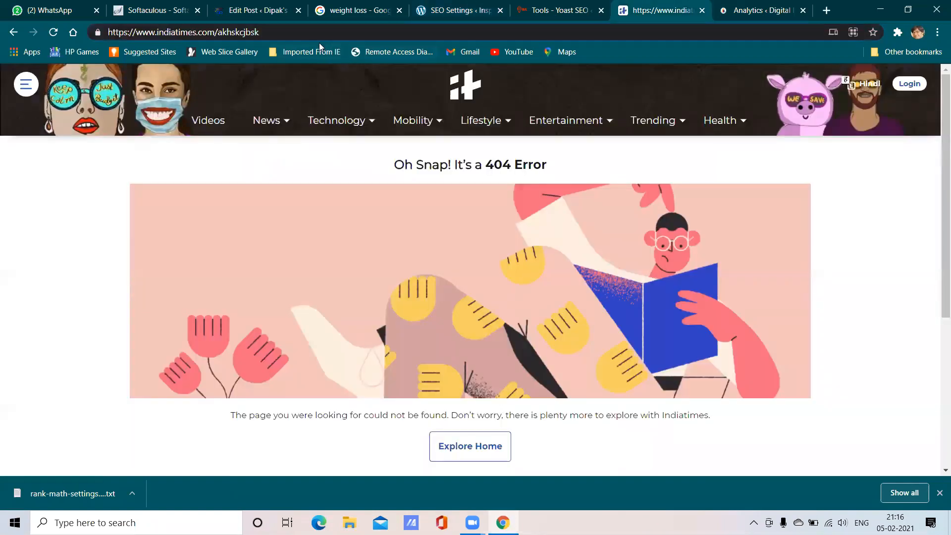
pyautogui.moveTo(260, 32); pyautogui.dragTo(106, 35)
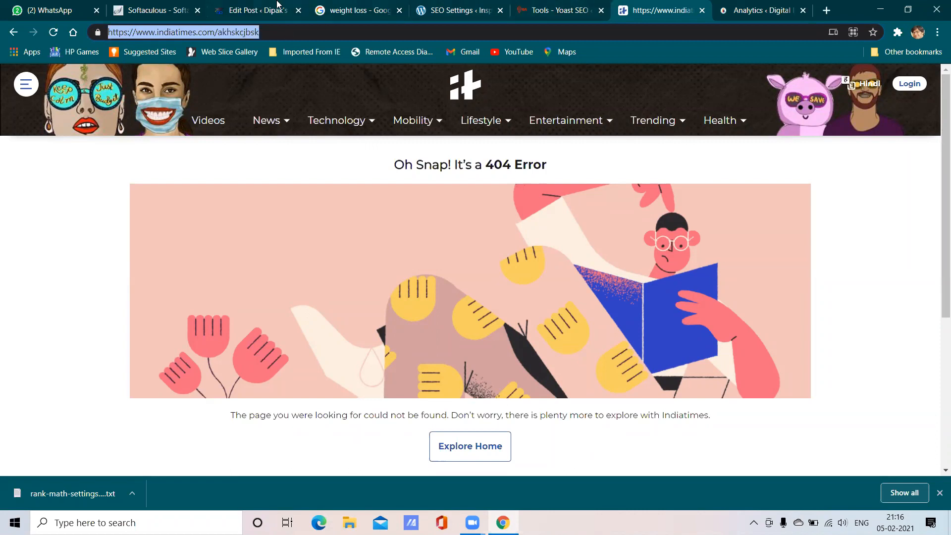
pyautogui.click(279, 7)
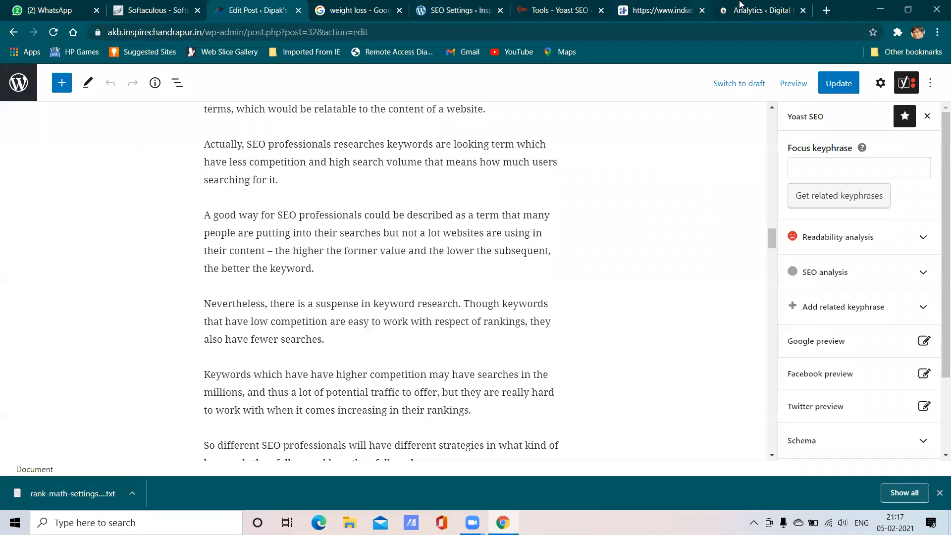
pyautogui.click(754, 10)
pyautogui.click(637, 8)
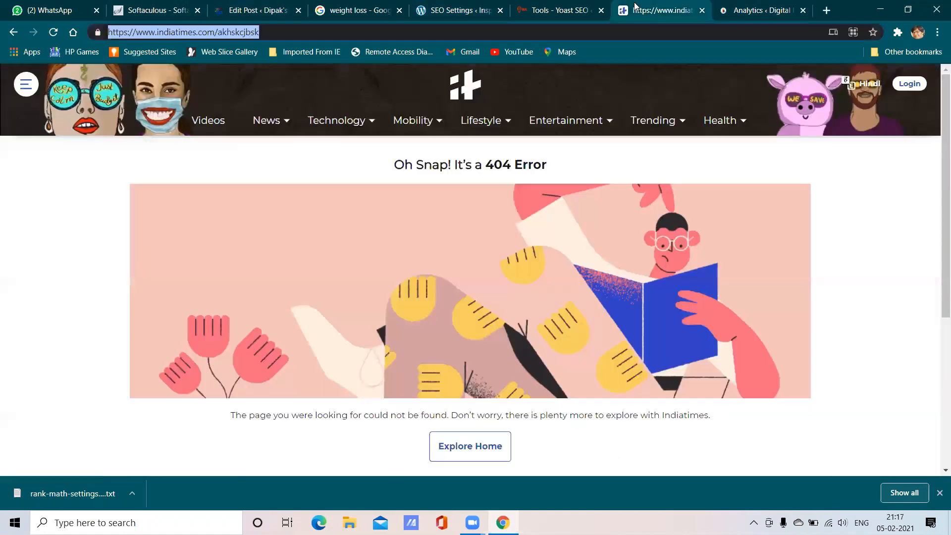
pyautogui.click(587, 6)
pyautogui.click(458, 11)
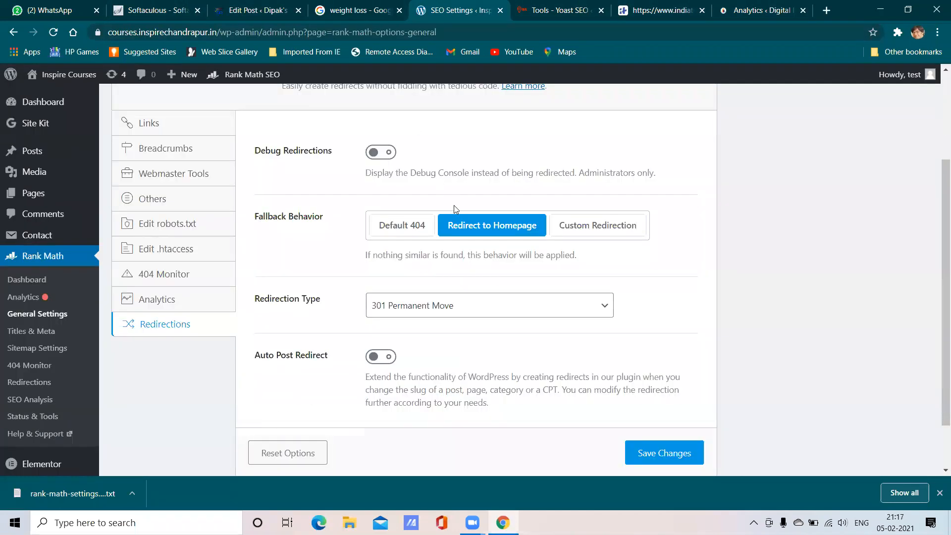
# - Set Fallback Behavior to Custom Redirection and save the Redirections settings, with a brief look at the other open pages in between
pyautogui.click(569, 228)
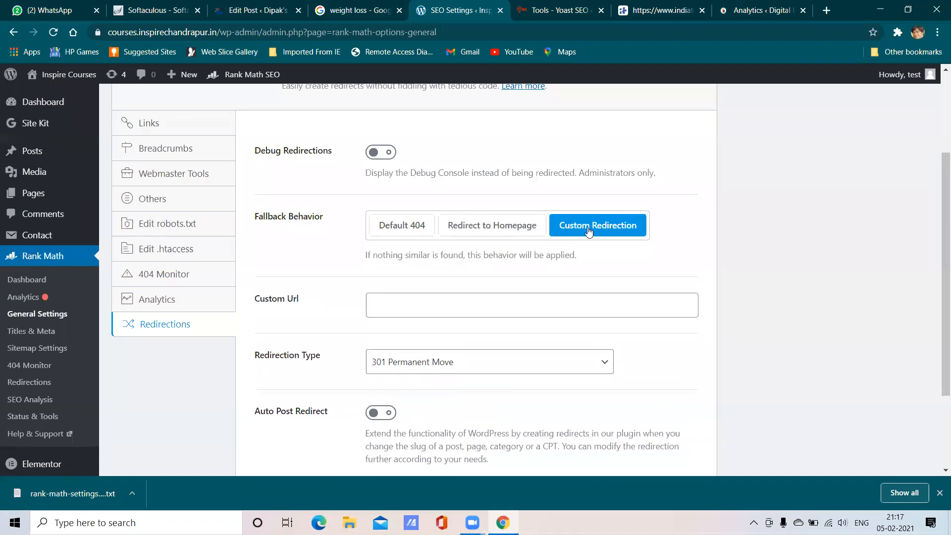
pyautogui.click(400, 311)
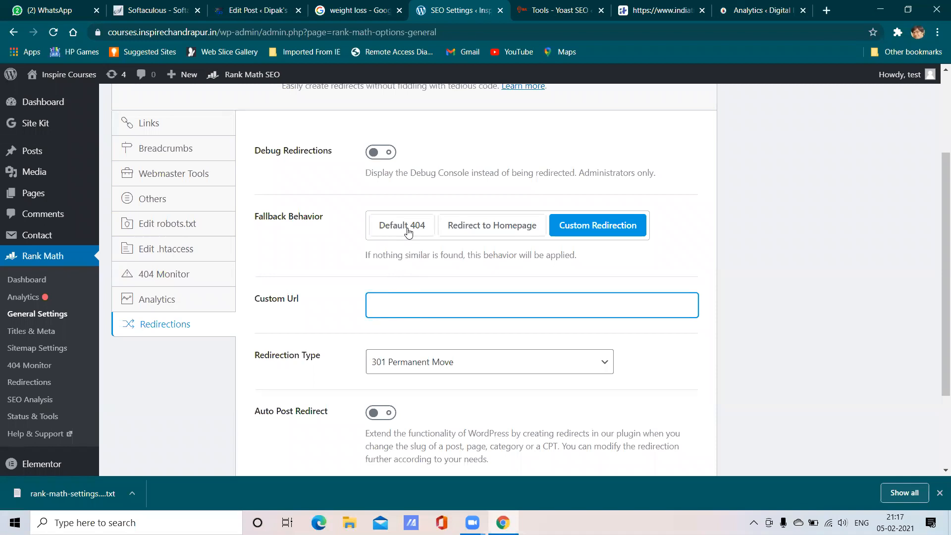
pyautogui.click(649, 7)
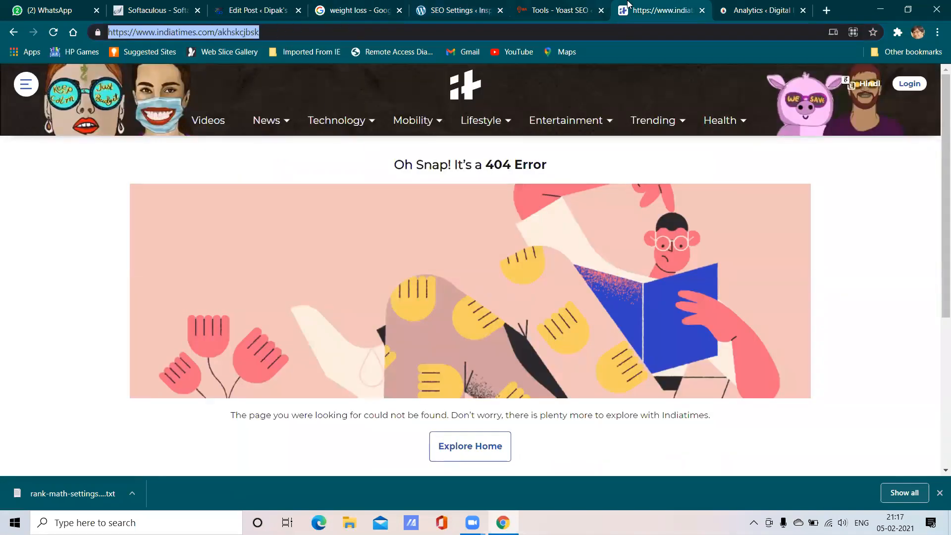
pyautogui.click(577, 7)
pyautogui.click(743, 8)
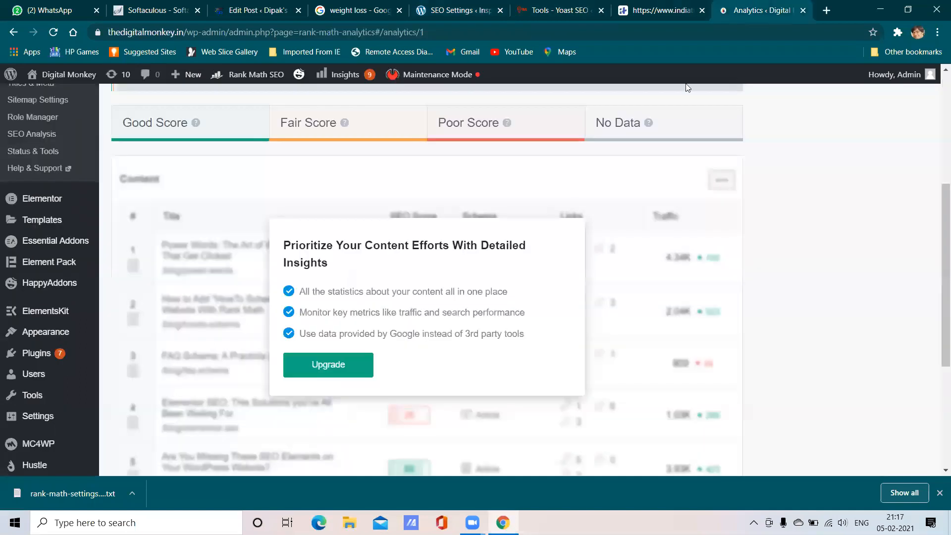
pyautogui.click(469, 7)
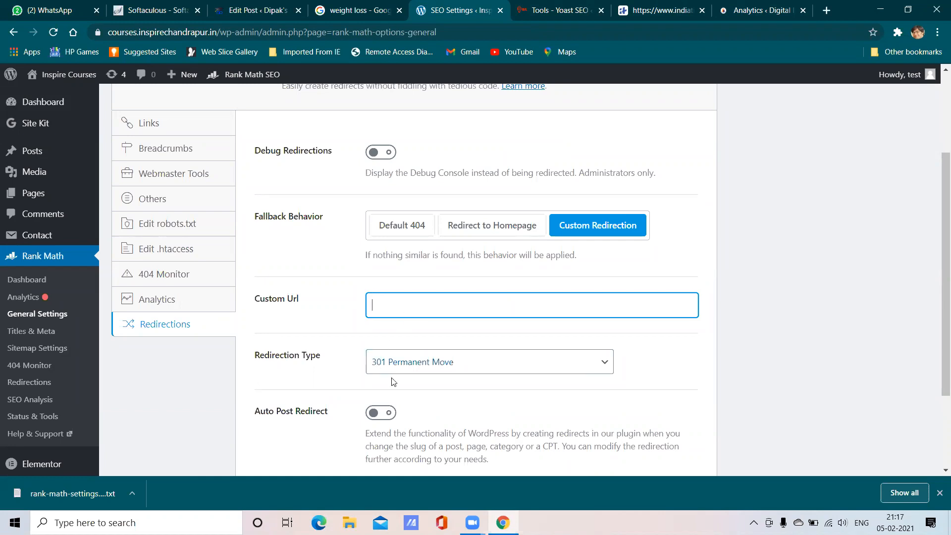
pyautogui.scroll(-3, 404, 381)
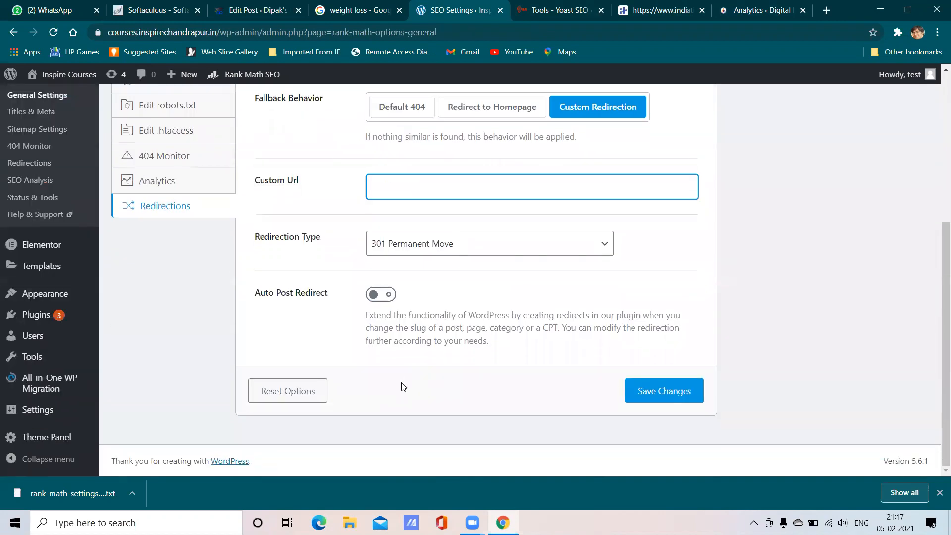
pyautogui.click(660, 399)
# - Open the Titles & Meta settings and review the Global Meta options from Robots Meta to Separator Character
pyautogui.scroll(3, 419, 354)
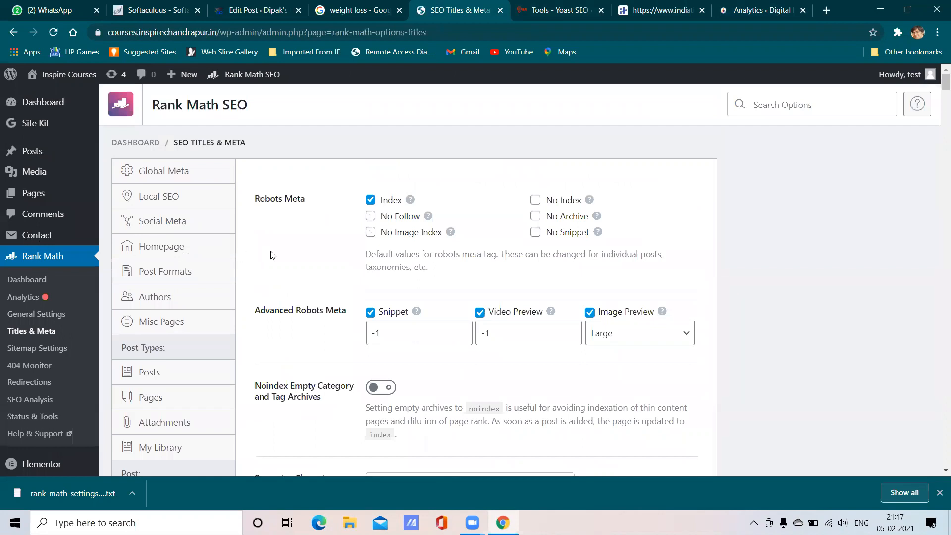
pyautogui.scroll(-3, 273, 256)
pyautogui.scroll(2, 369, 278)
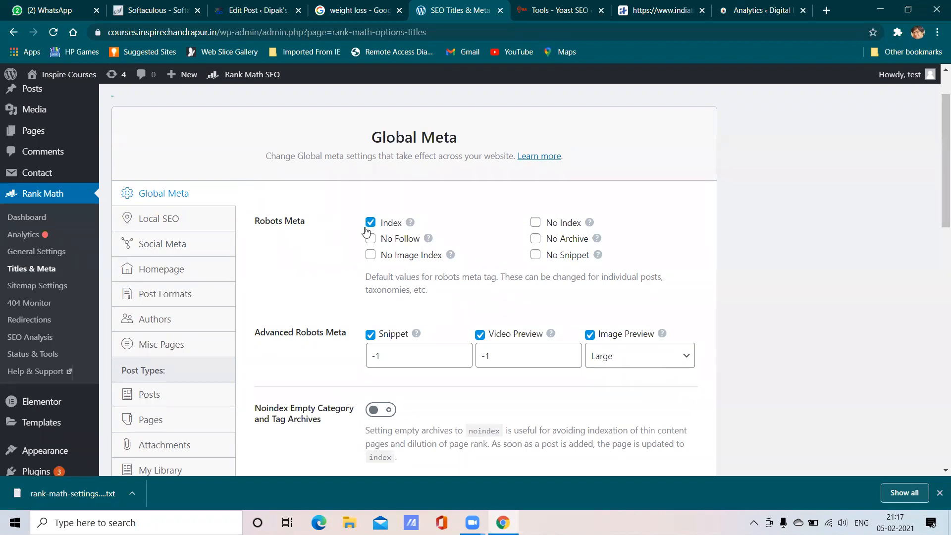
pyautogui.moveTo(410, 231)
pyautogui.scroll(-2, 372, 276)
pyautogui.scroll(-1, 370, 274)
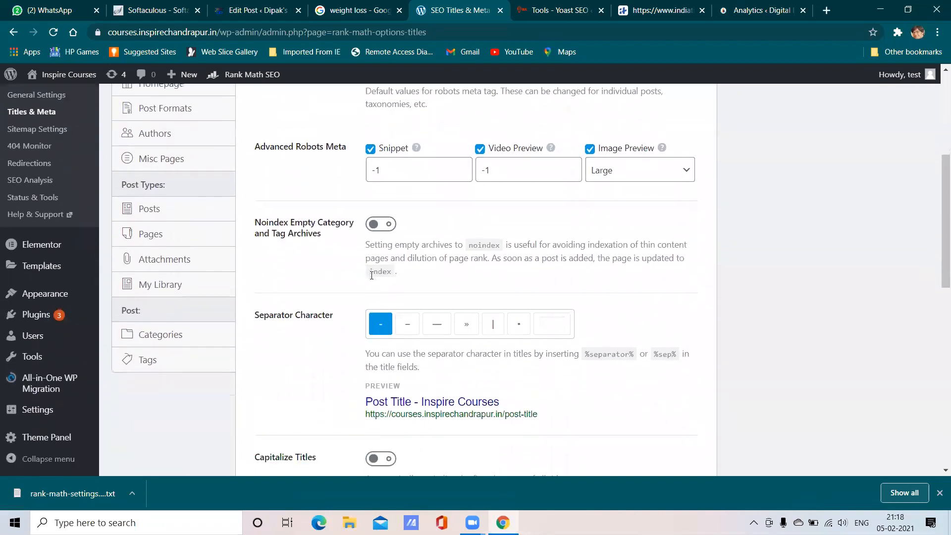
pyautogui.scroll(-1, 371, 276)
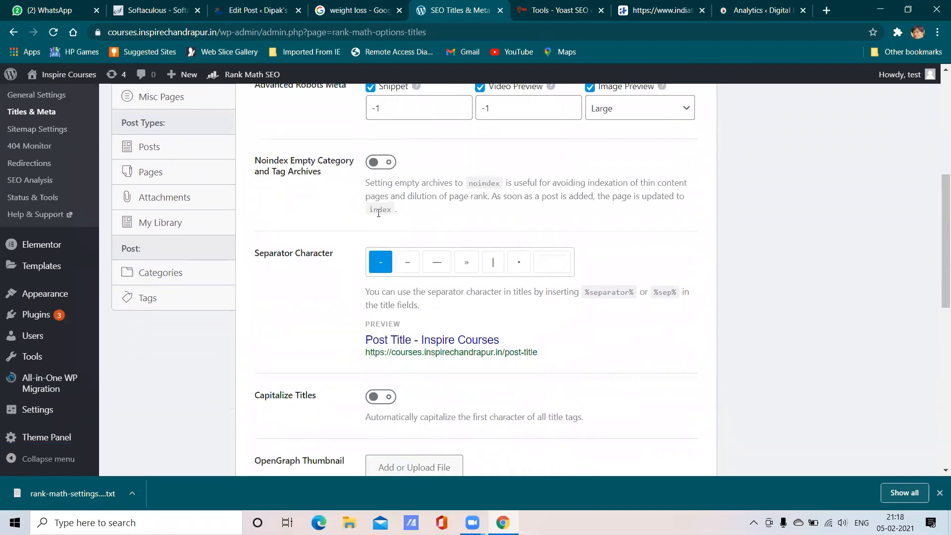
# - Set the Separator Character to the vertical bar (|), then switch Capitalize Titles on and back off
pyautogui.click(494, 263)
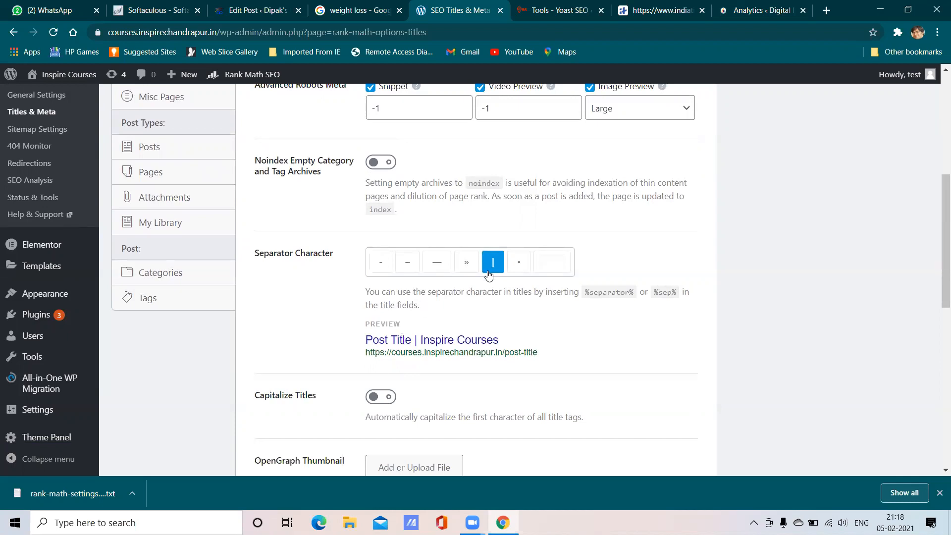
pyautogui.scroll(-2, 418, 331)
pyautogui.click(386, 274)
pyautogui.click(381, 275)
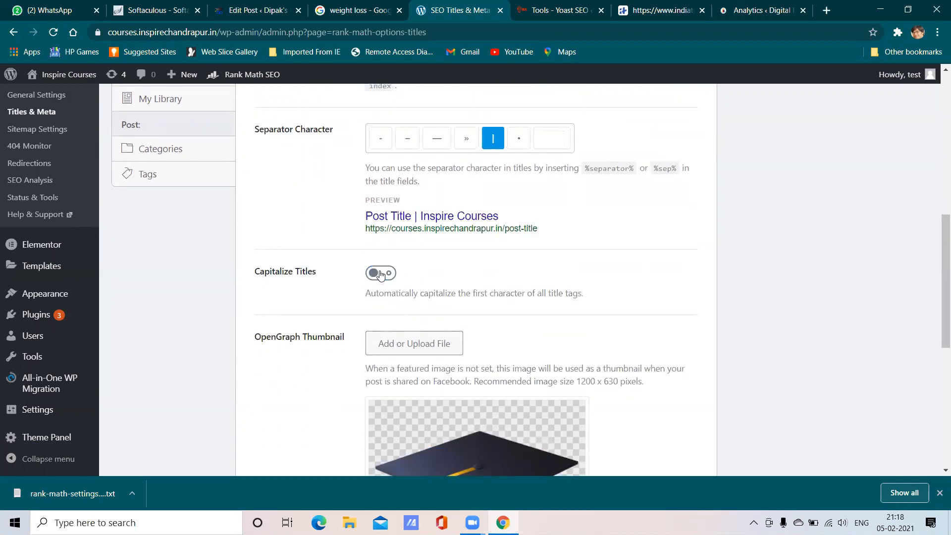
# - Review the OpenGraph Thumbnail and the Twitter Card Type options, keeping Summary Card with Large Image
pyautogui.scroll(-5, 460, 285)
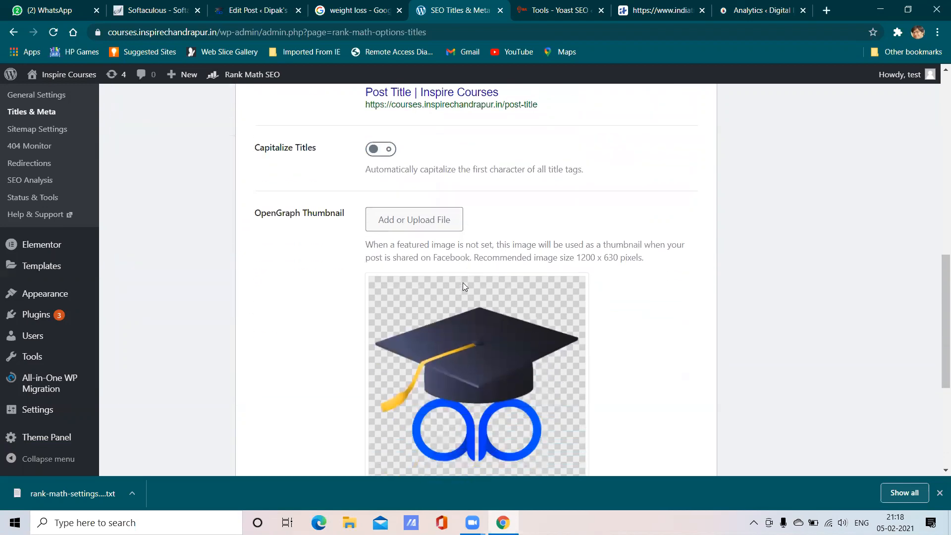
pyautogui.scroll(-2, 463, 287)
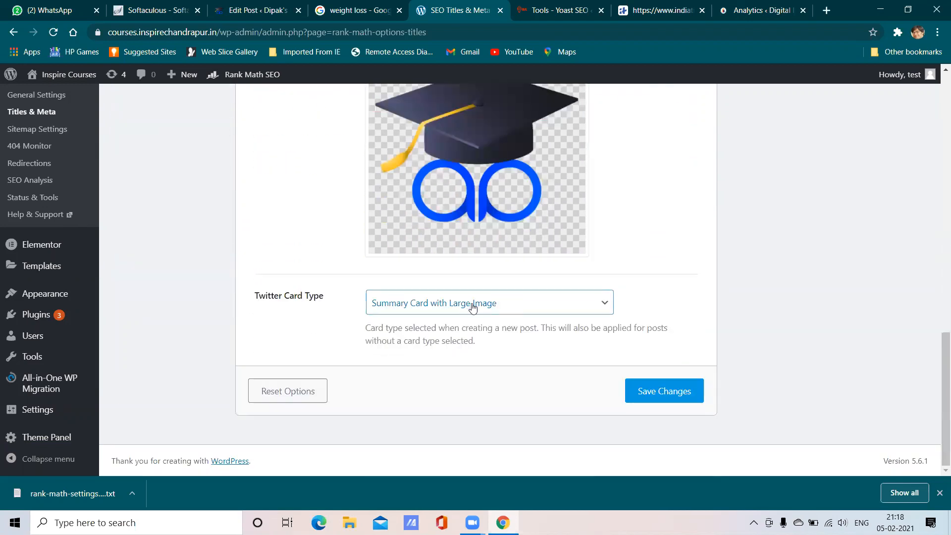
pyautogui.click(473, 306)
pyautogui.click(476, 306)
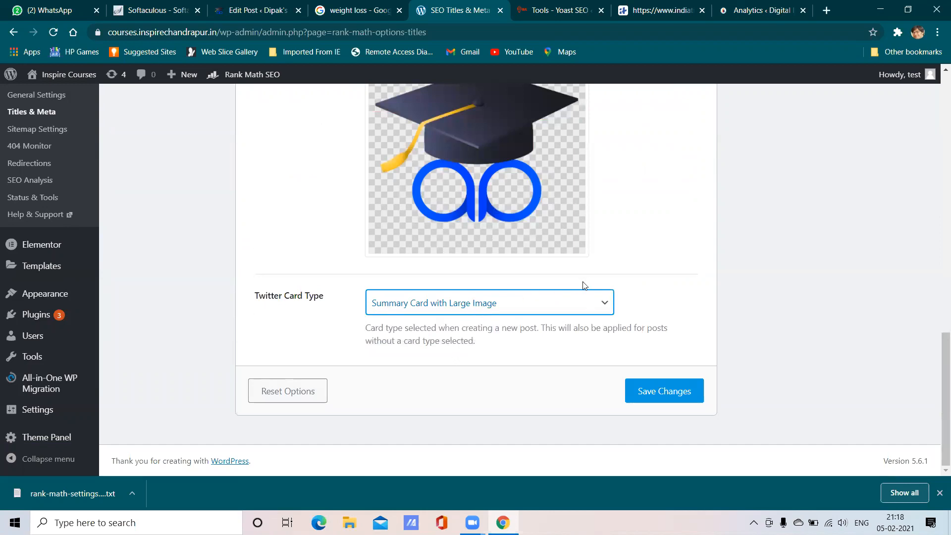
# - Recheck the Global Meta settings from Robots Meta downward and save the changes
pyautogui.scroll(15, 583, 286)
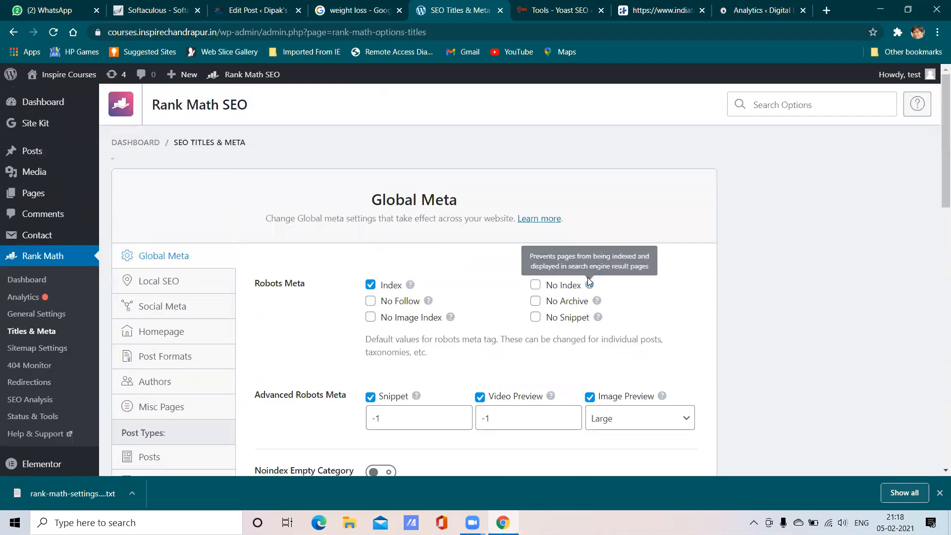
pyautogui.scroll(-3, 588, 281)
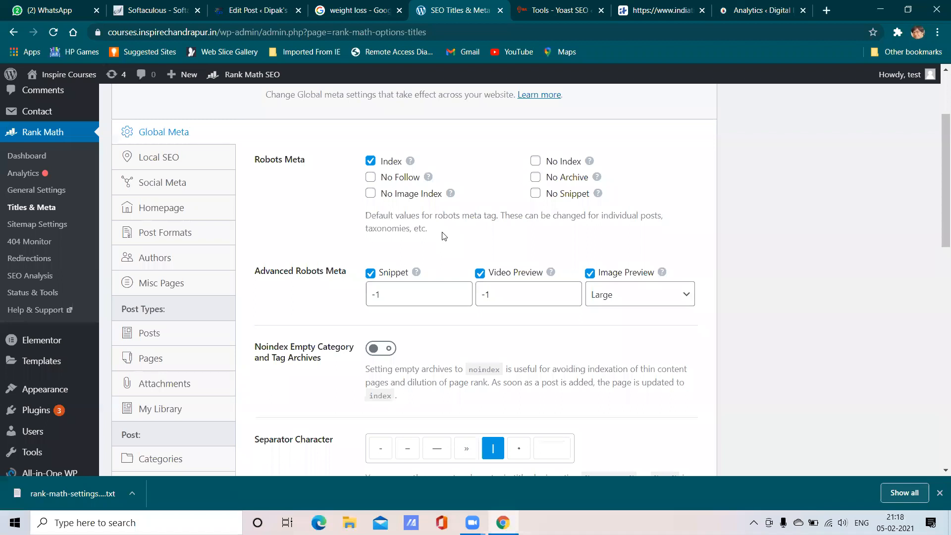
pyautogui.scroll(-12, 442, 209)
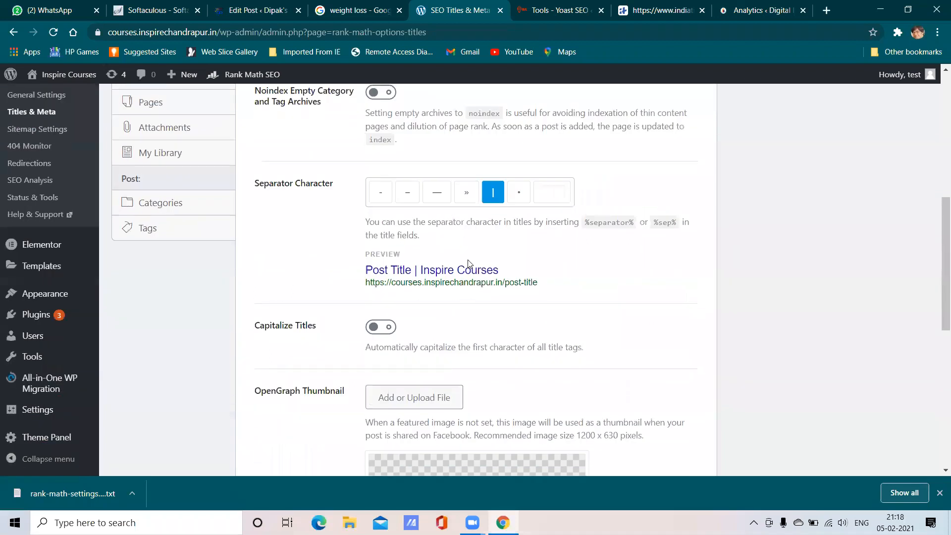
pyautogui.click(630, 396)
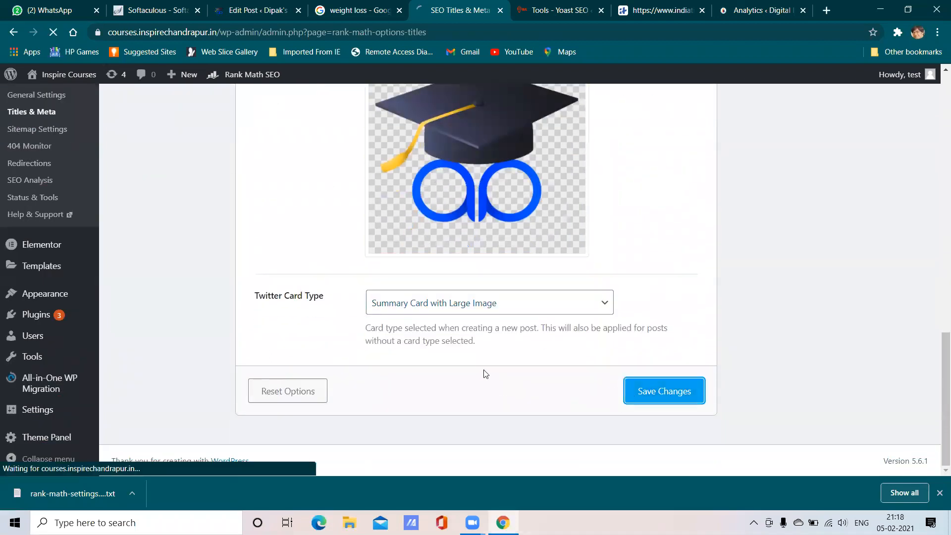
# - Look over the saved Global Meta settings, then open the Local SEO section and review it down to the Address fields
pyautogui.scroll(12, 506, 378)
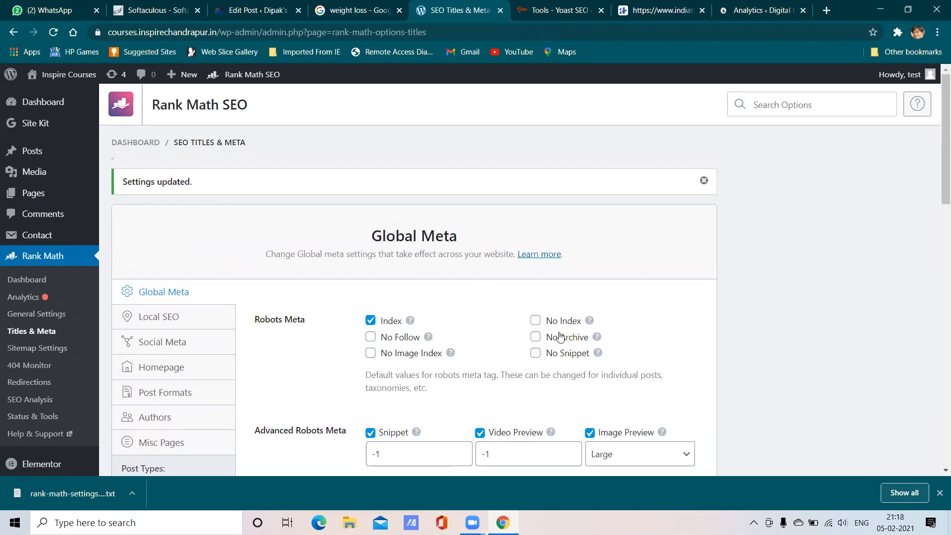
pyautogui.scroll(-5, 475, 293)
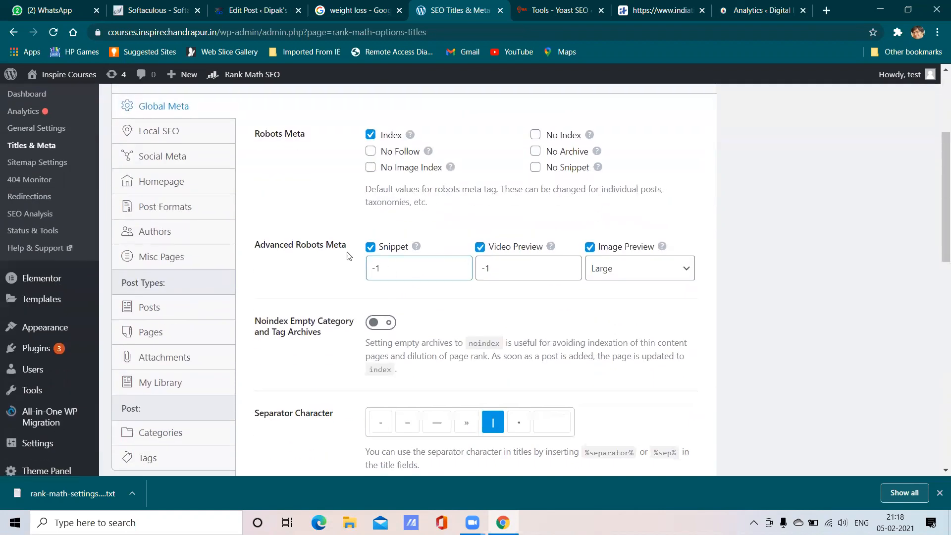
pyautogui.scroll(-2, 292, 257)
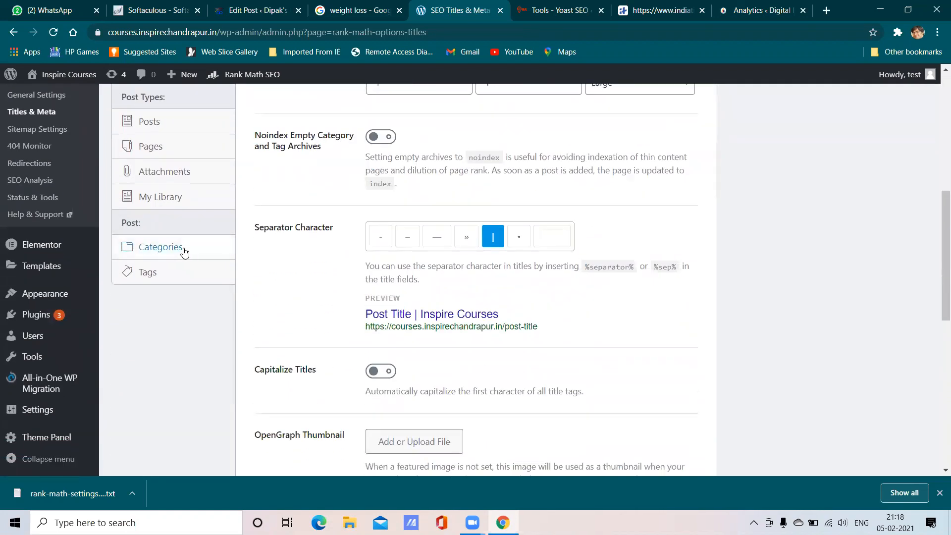
pyautogui.scroll(5, 178, 252)
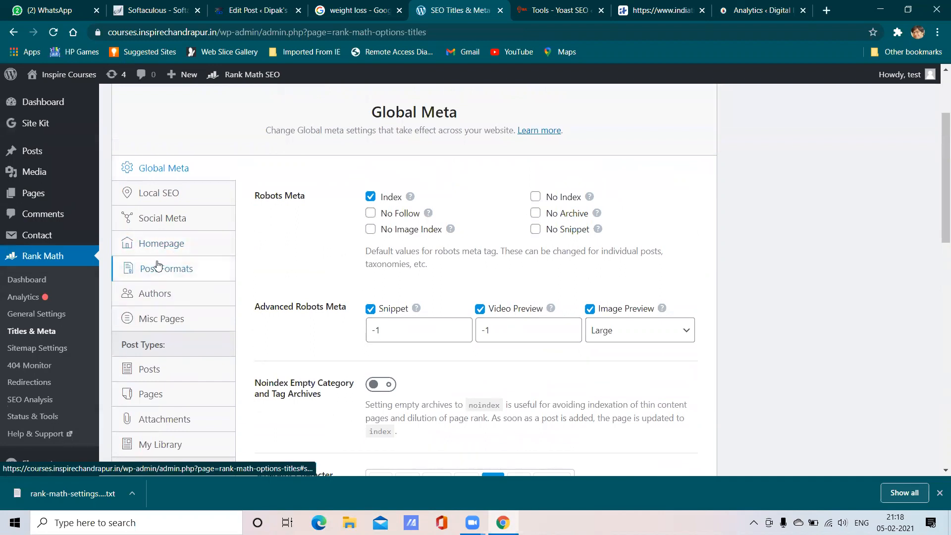
pyautogui.scroll(-1, 182, 265)
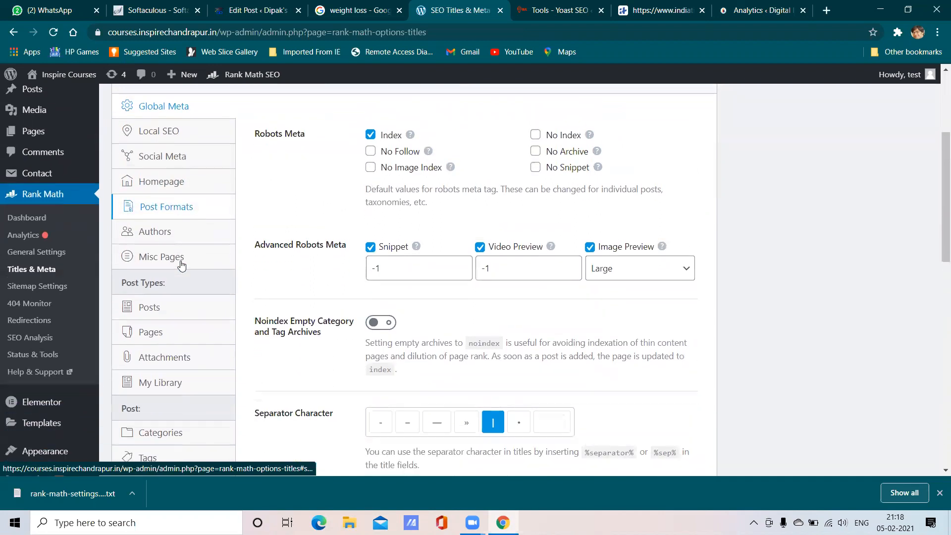
pyautogui.click(178, 132)
pyautogui.scroll(-6, 461, 223)
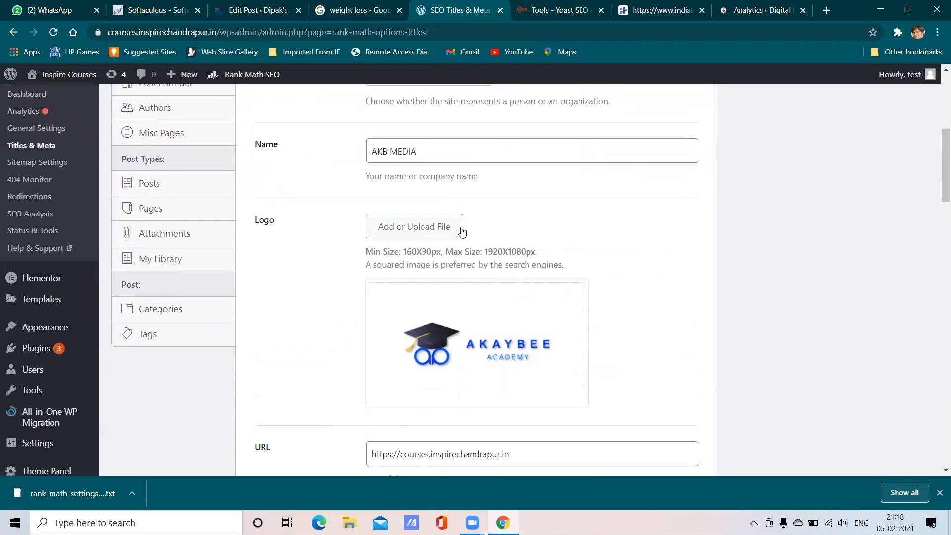
pyautogui.scroll(-5, 459, 231)
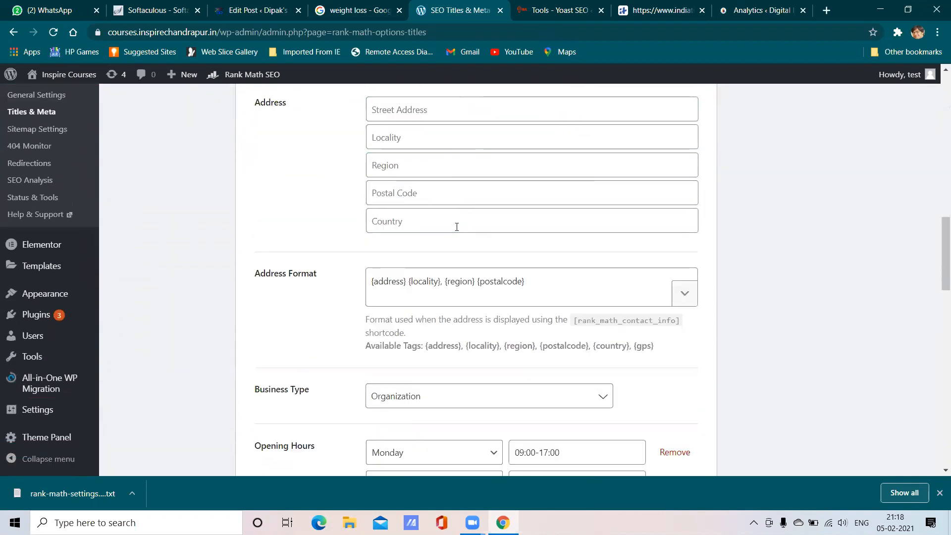
# - Review the Local SEO URL, Email and Address fields from Street Address to Country, leaving the entries as they are
pyautogui.click(455, 225)
pyautogui.scroll(2, 456, 227)
pyautogui.scroll(2, 431, 217)
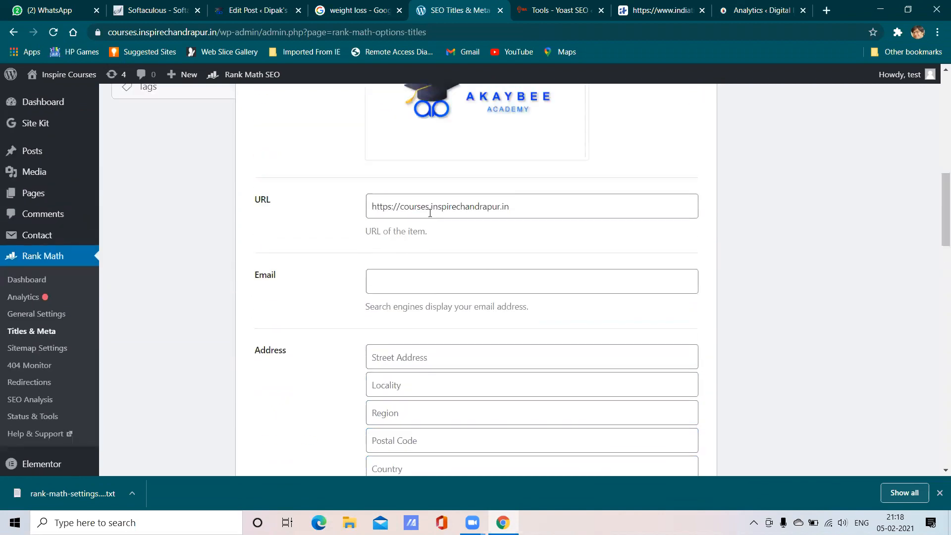
pyautogui.scroll(-2, 426, 297)
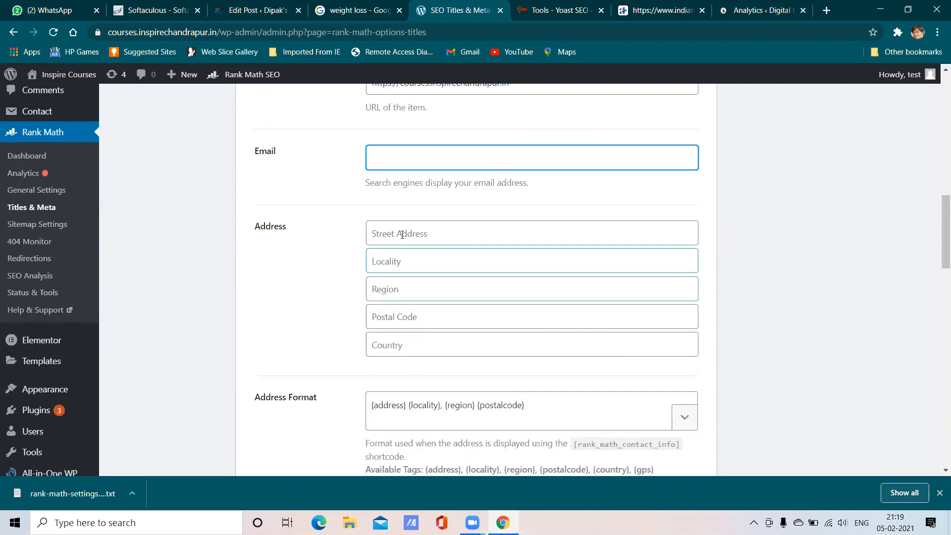
pyautogui.click(404, 280)
pyautogui.click(403, 315)
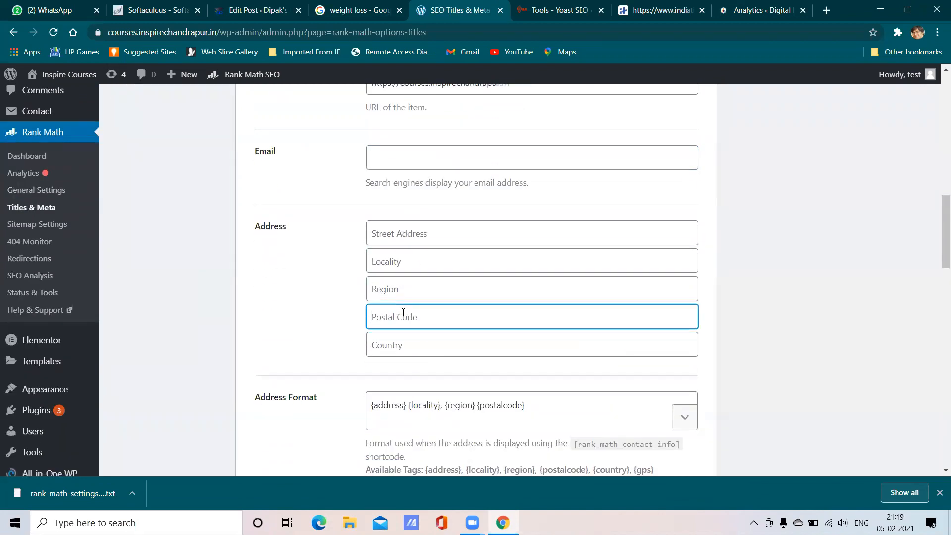
pyautogui.scroll(-2, 402, 298)
pyautogui.click(397, 224)
pyautogui.scroll(-2, 397, 224)
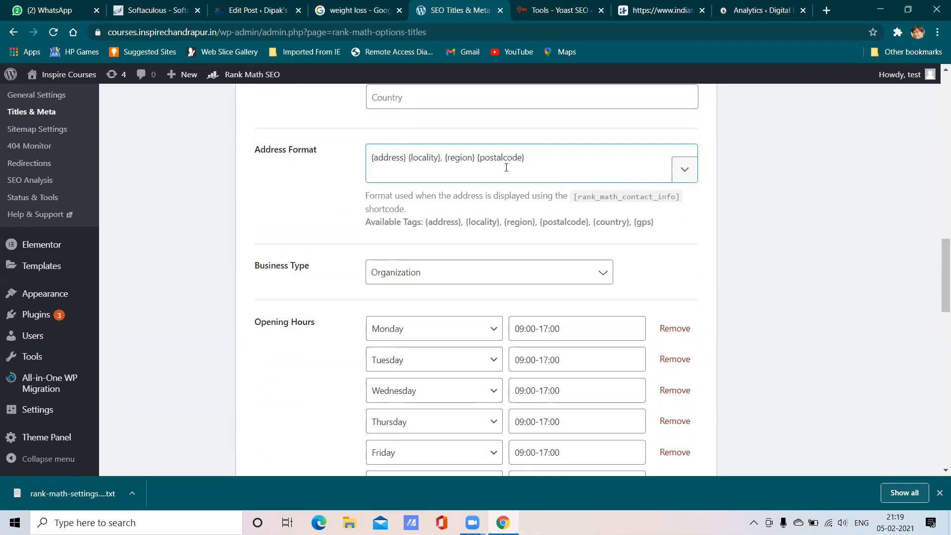
# - Examine the Address Format field and its list of preset formats, keeping {address} {locality}, {region} {postalcode}
pyautogui.hotkey('ctrl', 'a')
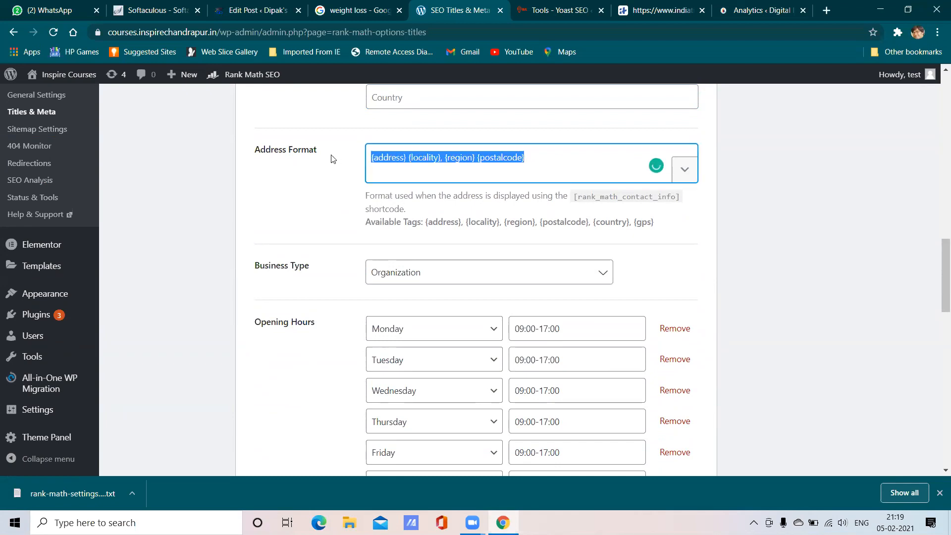
pyautogui.click(374, 172)
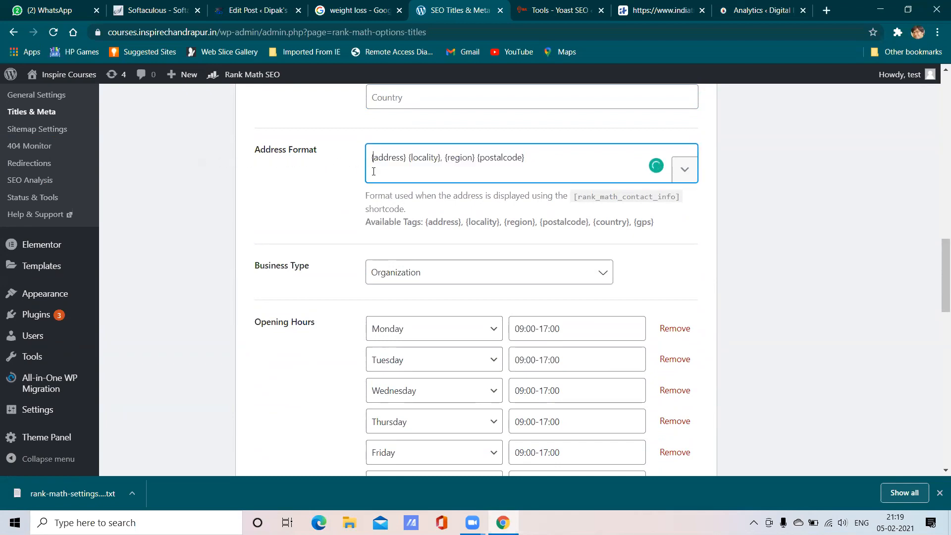
pyautogui.click(683, 169)
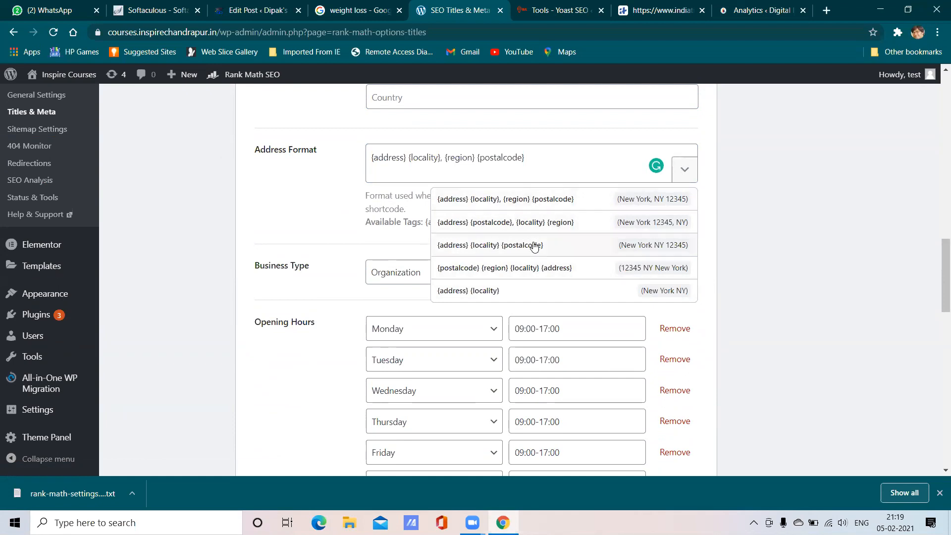
pyautogui.click(711, 235)
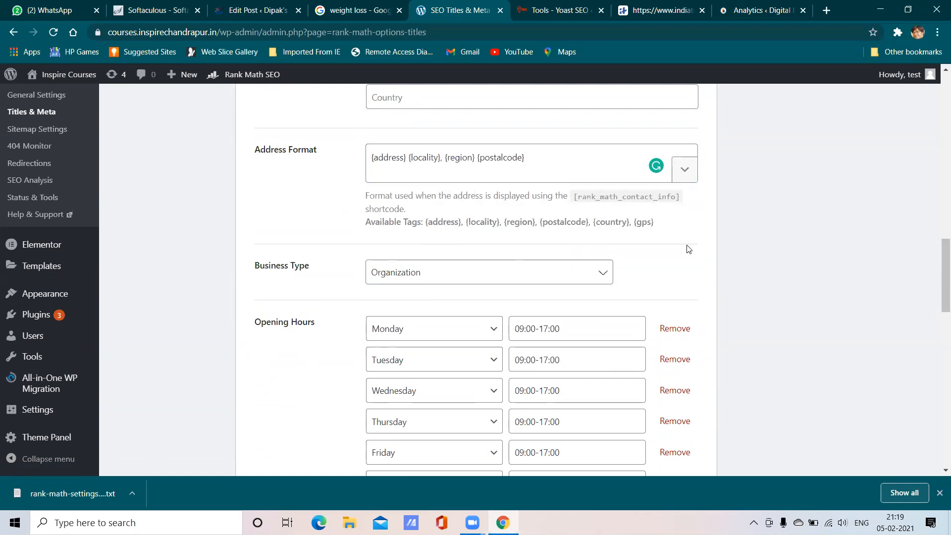
# - Review the Opening Hours, then switch the Opening Hours Format to 12:00 and back to 24:00
pyautogui.scroll(-2, 690, 248)
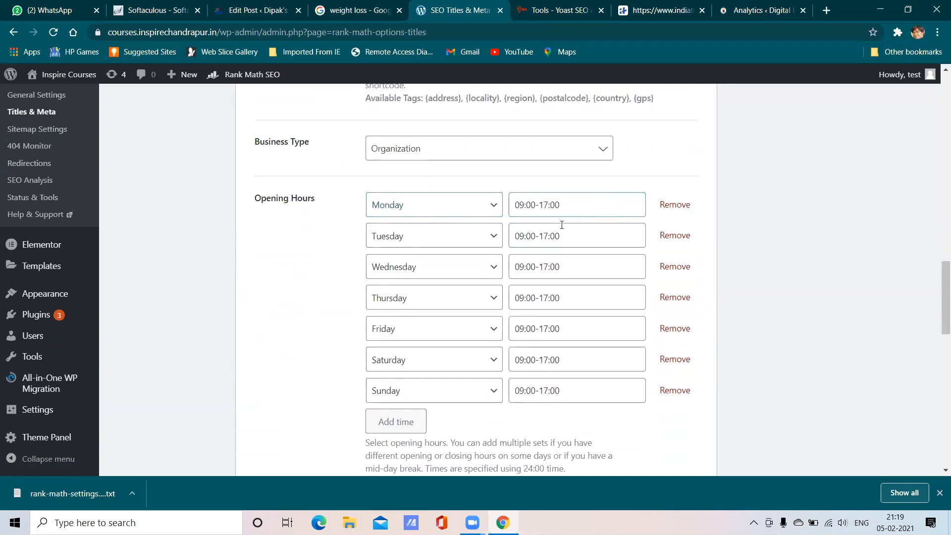
pyautogui.scroll(-5, 565, 226)
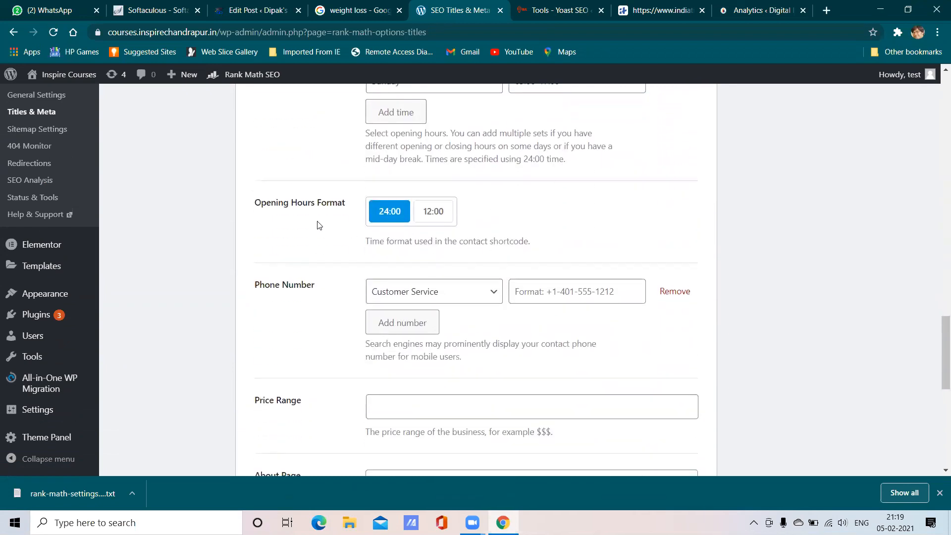
pyautogui.click(435, 216)
pyautogui.click(399, 213)
pyautogui.scroll(-2, 556, 215)
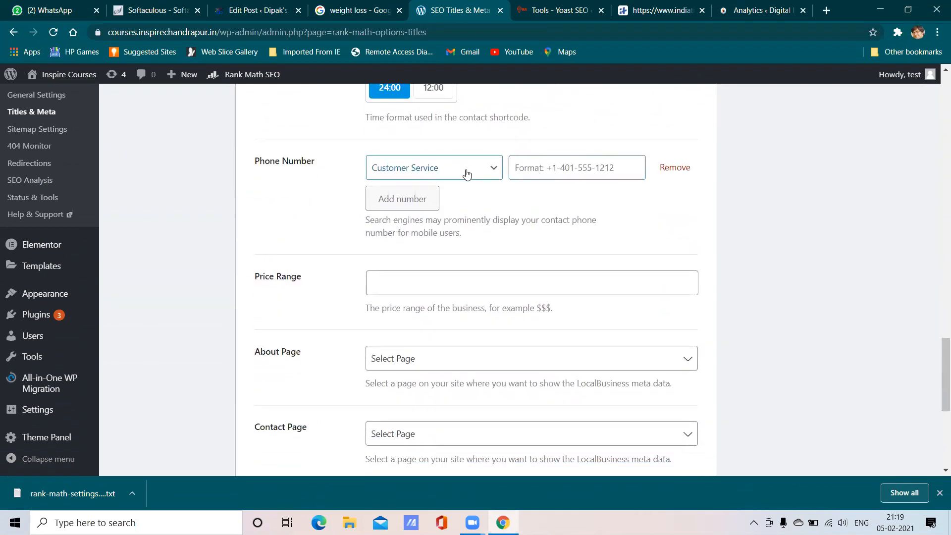
# - Set the Local SEO About Page to About Us and the Contact Page to Contact Us
pyautogui.scroll(-2, 394, 272)
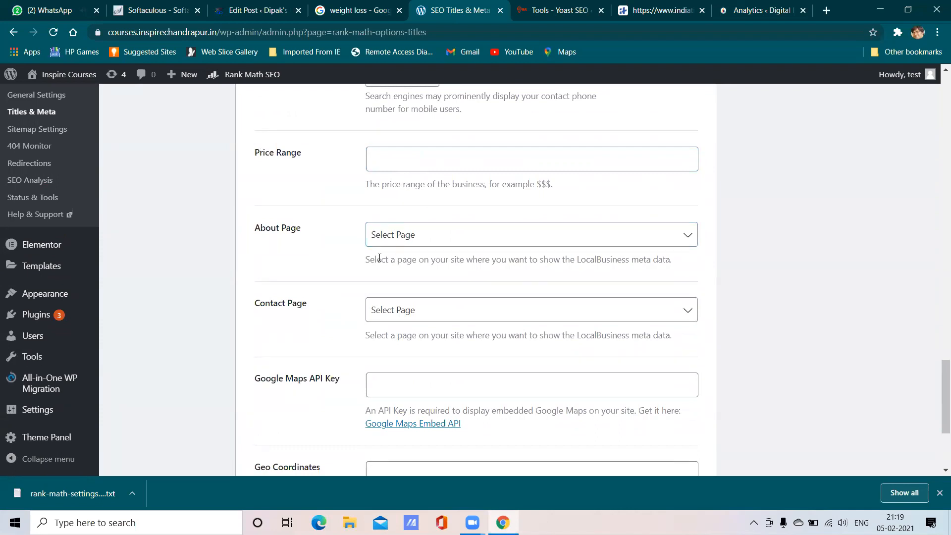
pyautogui.scroll(-1, 379, 258)
pyautogui.click(438, 172)
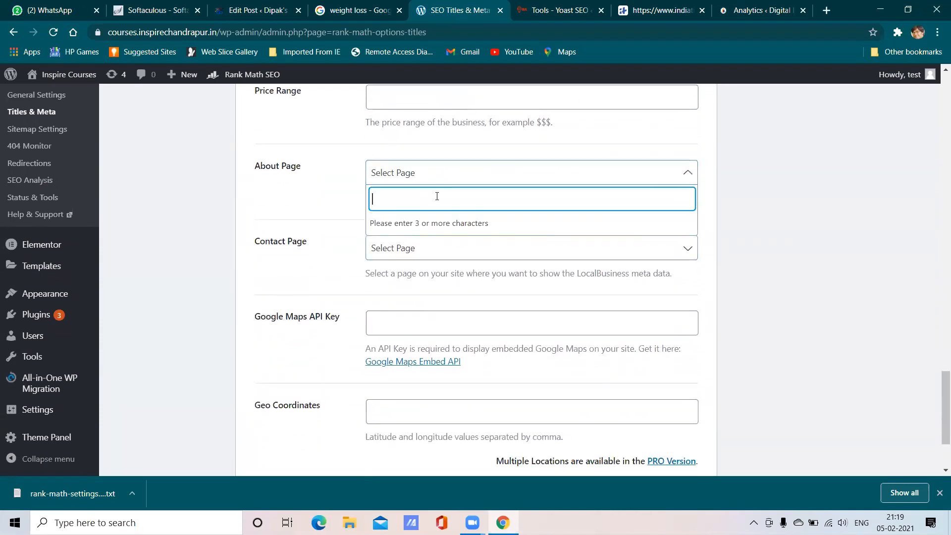
pyautogui.write('abc')
pyautogui.click(446, 224)
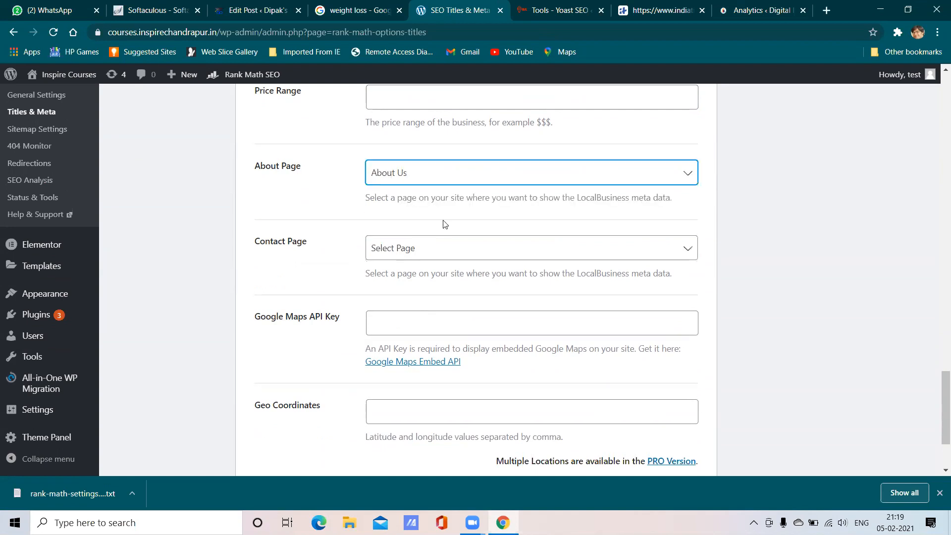
pyautogui.click(426, 255)
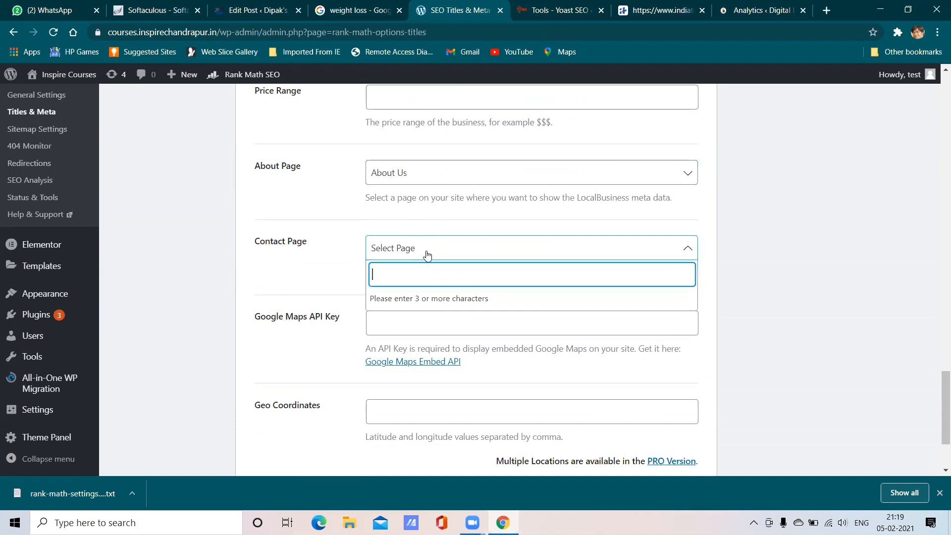
pyautogui.write('conta')
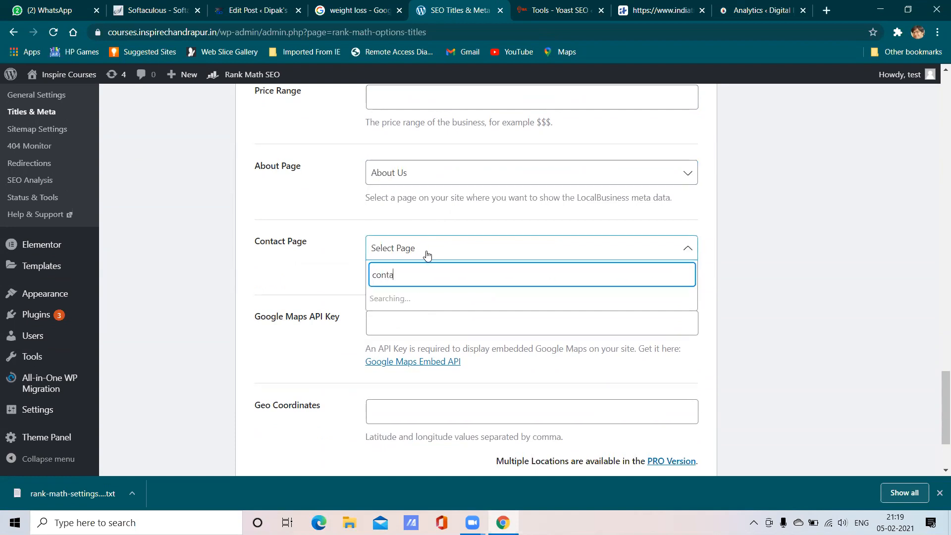
pyautogui.click(419, 300)
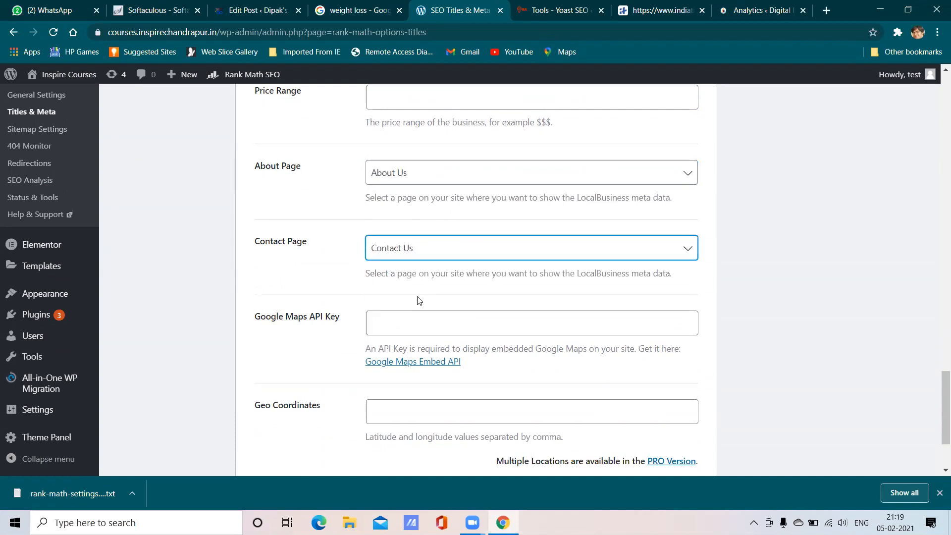
# - For the Google Maps API Key field, search for "google maps" in a new browser tab and open Google Maps
pyautogui.click(429, 325)
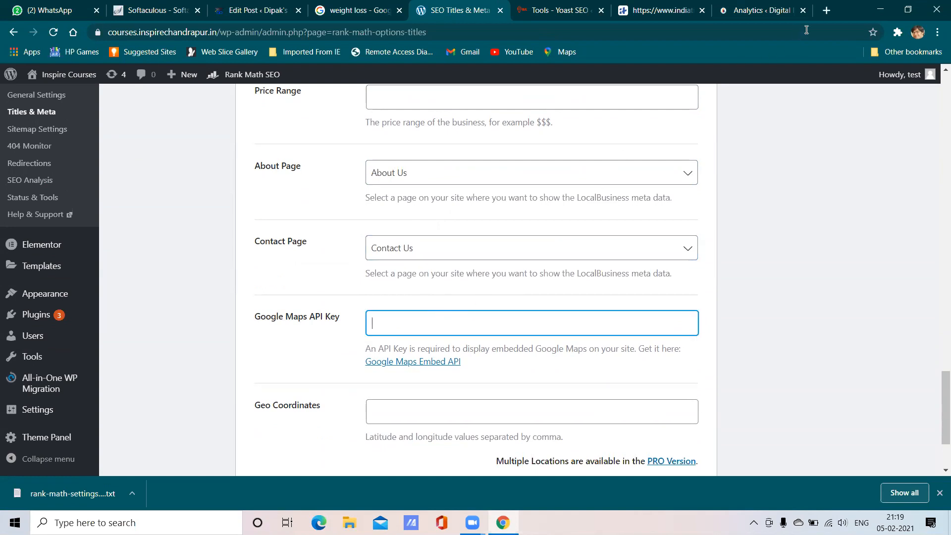
pyautogui.click(826, 9)
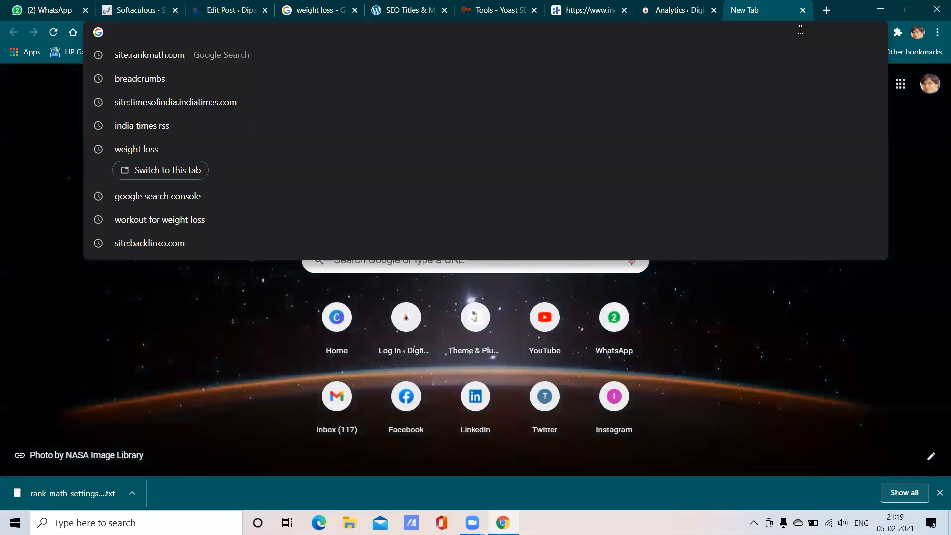
pyautogui.write('google')
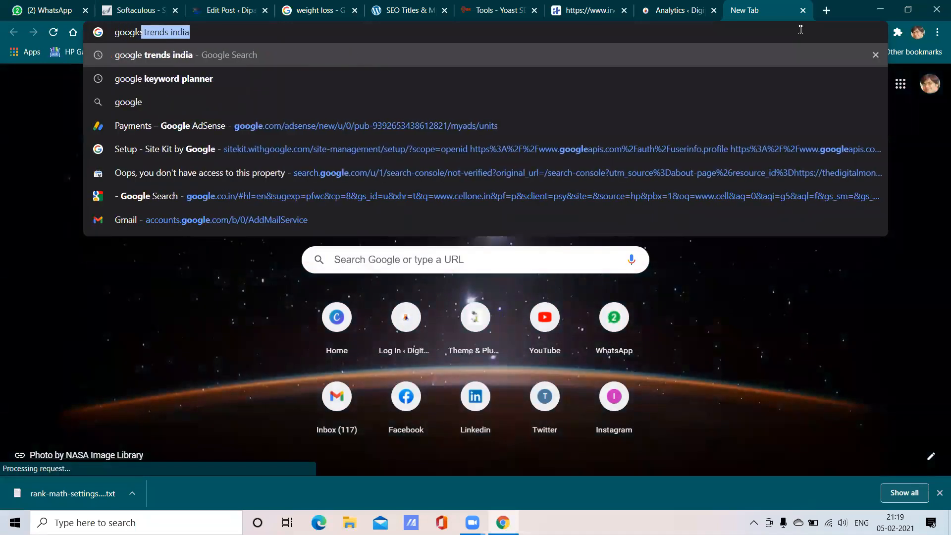
pyautogui.write(' map')
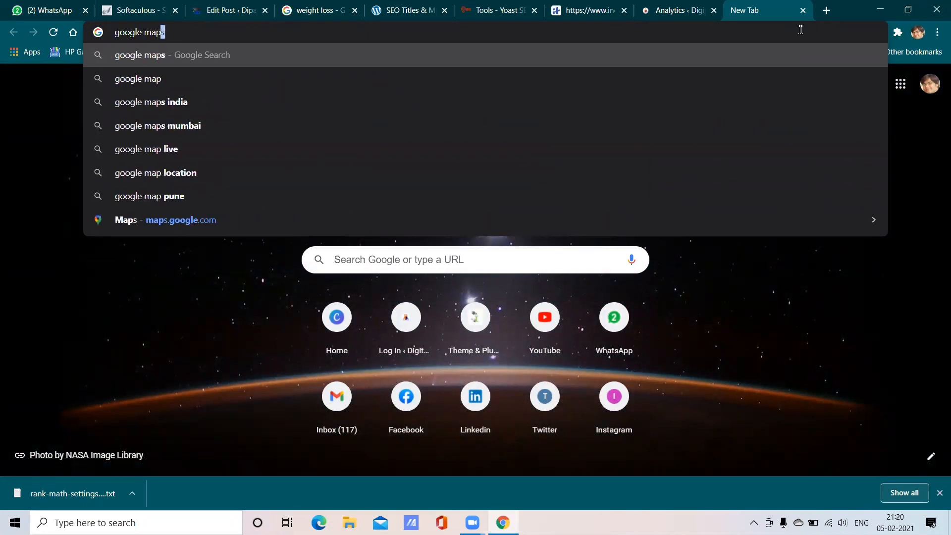
pyautogui.press('Return')
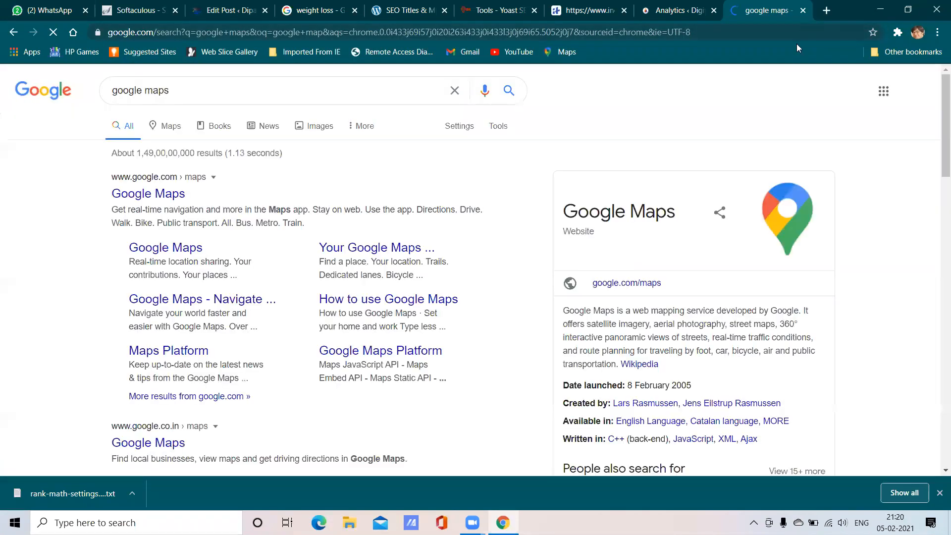
pyautogui.click(148, 197)
pyautogui.click(406, 10)
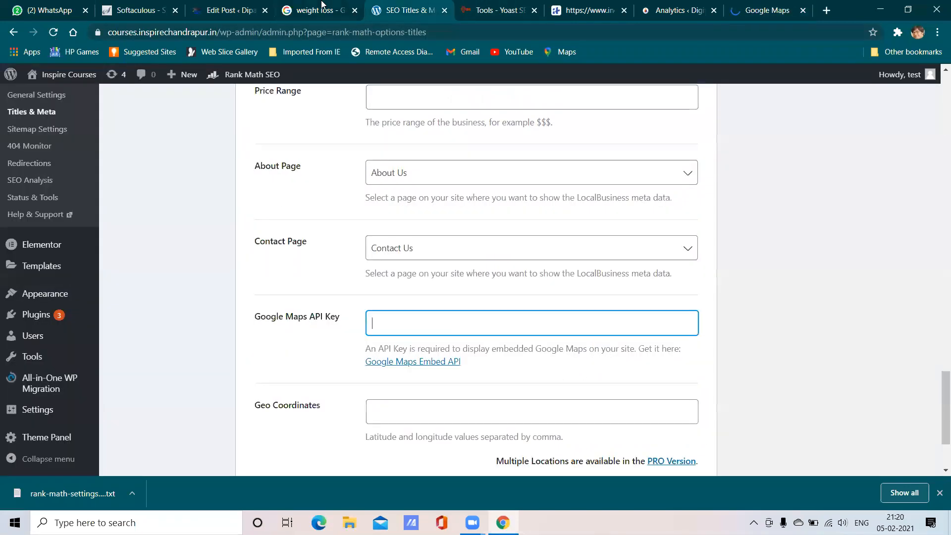
pyautogui.click(322, 5)
pyautogui.click(771, 7)
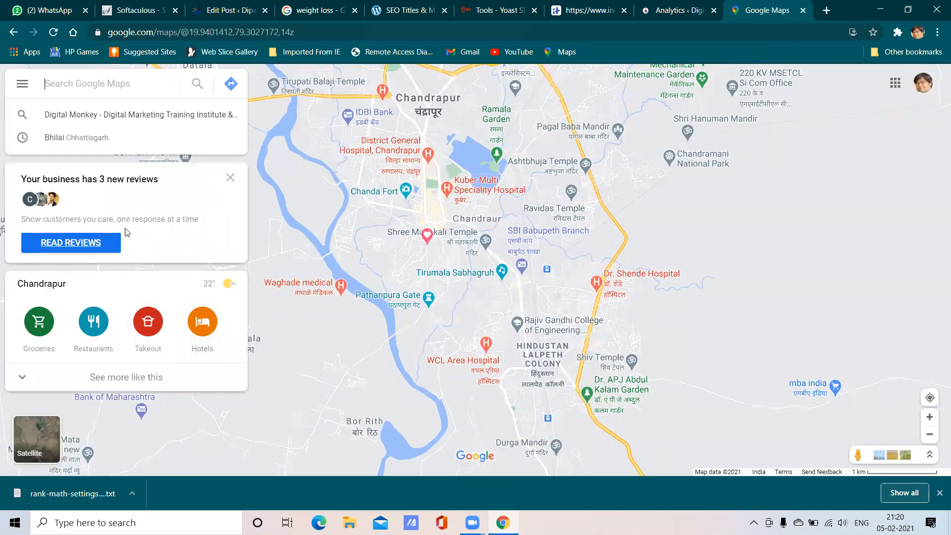
# - Open the Digital Monkey business listing in Google Maps and copy the HTML code for embedding its map
pyautogui.click(144, 114)
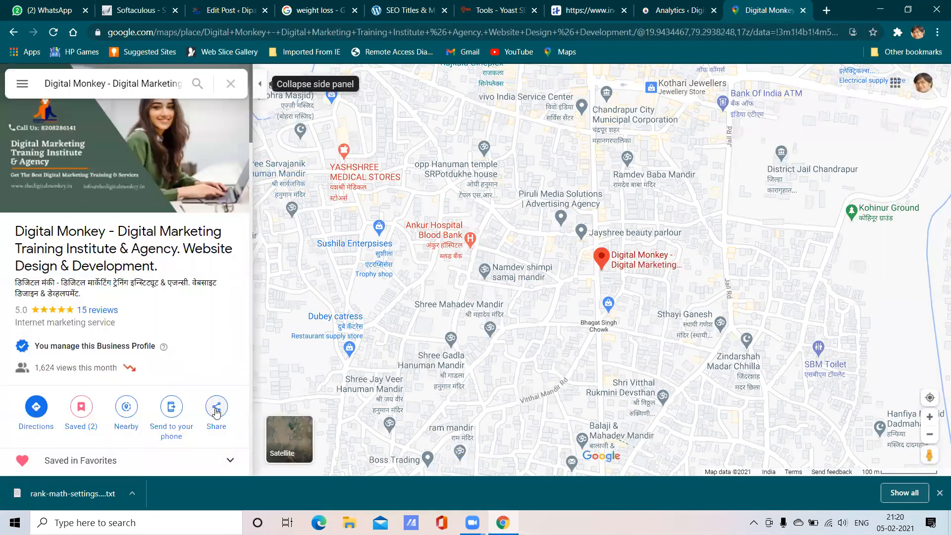
pyautogui.click(217, 408)
pyautogui.click(439, 194)
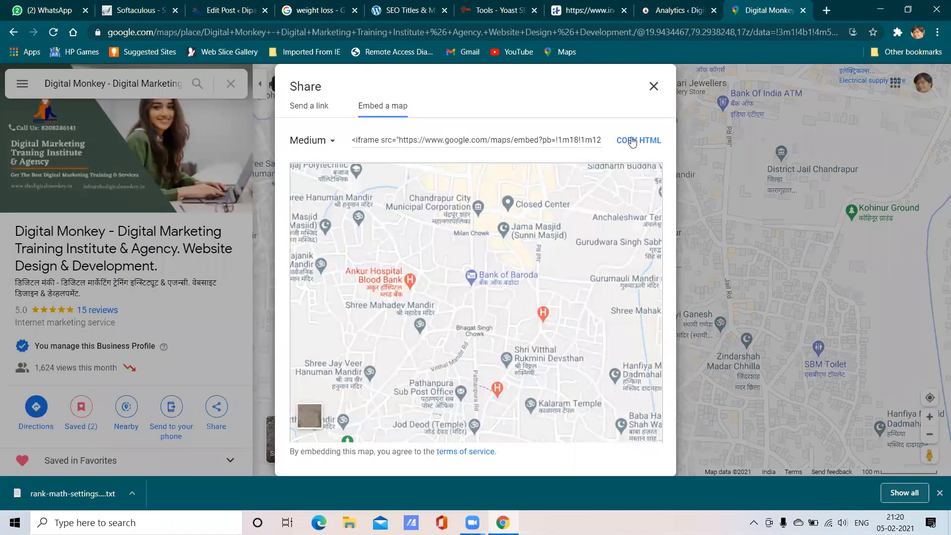
pyautogui.click(628, 143)
# - Return to the Rank Math Titles & Meta page and paste the copied map embed code into the Google Maps API Key field
pyautogui.click(339, 7)
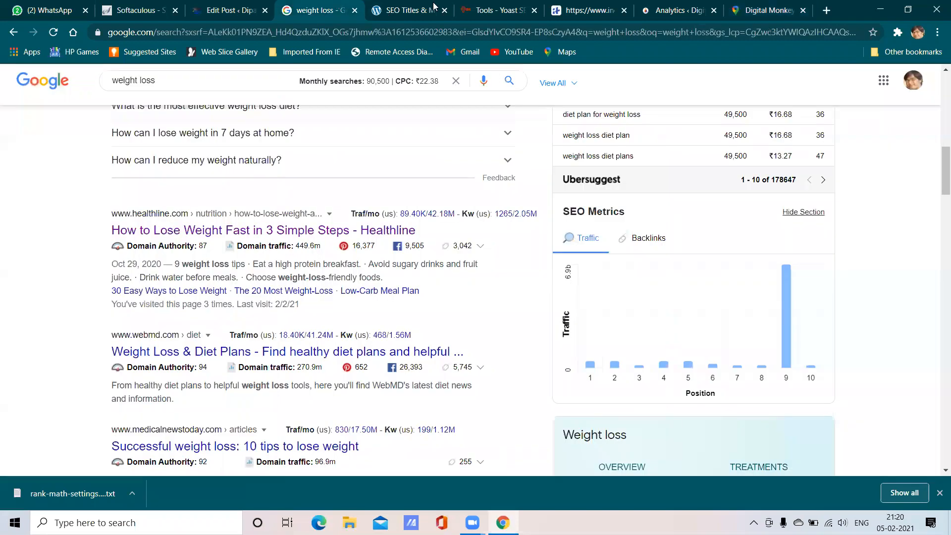
pyautogui.click(570, 5)
pyautogui.click(687, 5)
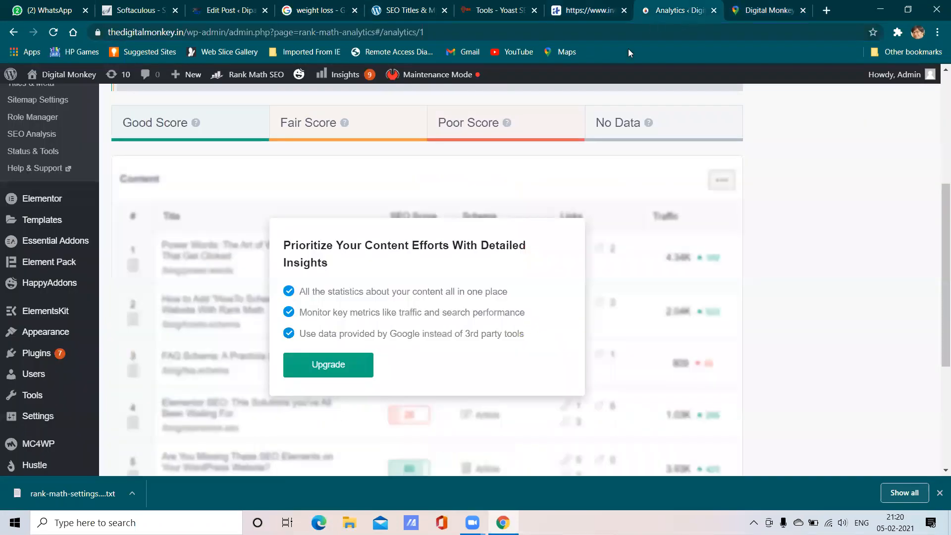
pyautogui.click(488, 6)
pyautogui.click(391, 7)
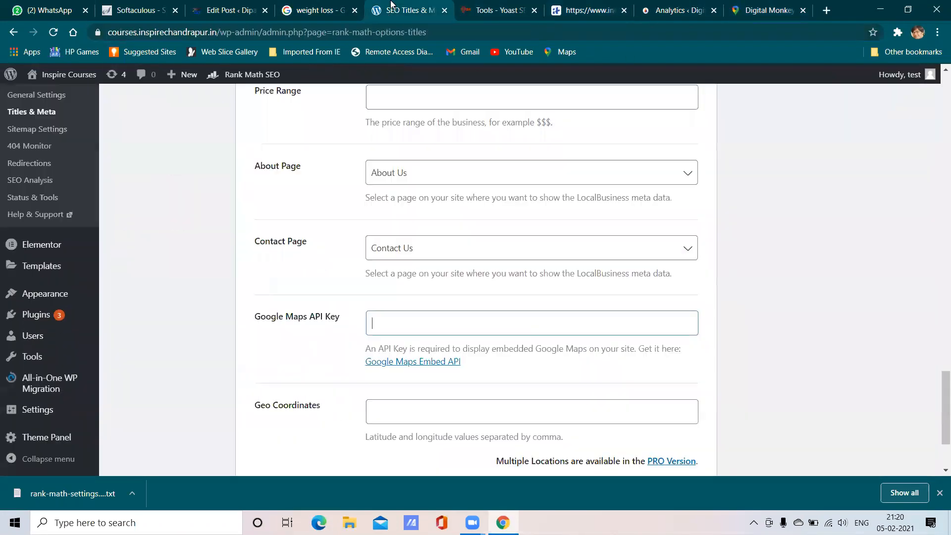
pyautogui.rightClick(378, 328)
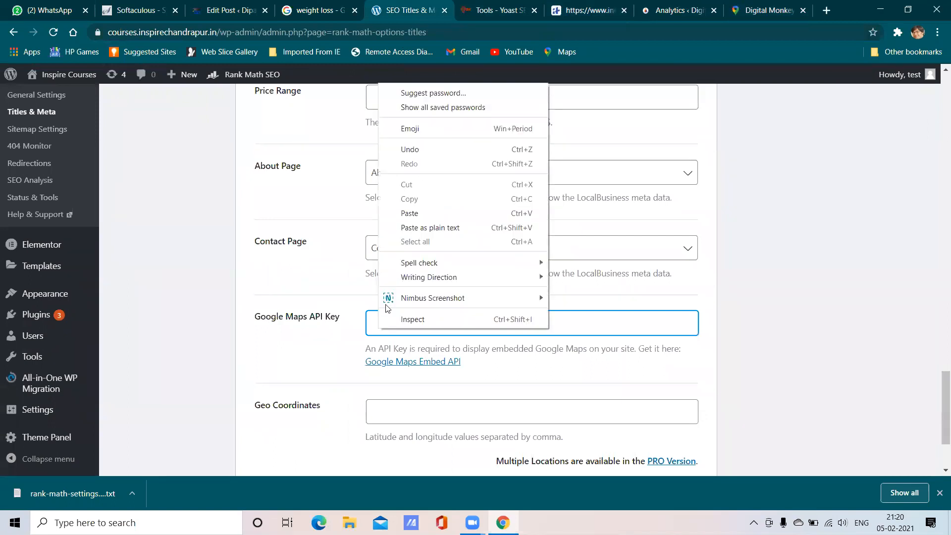
pyautogui.click(416, 216)
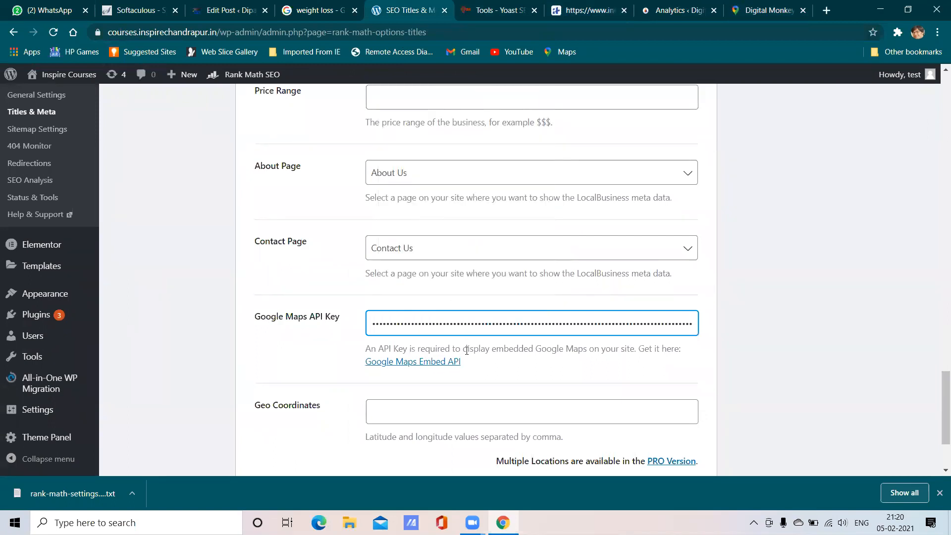
# - Save the Local SEO settings and recheck the Google Maps API Key and Geo Coordinates fields
pyautogui.scroll(-3, 475, 369)
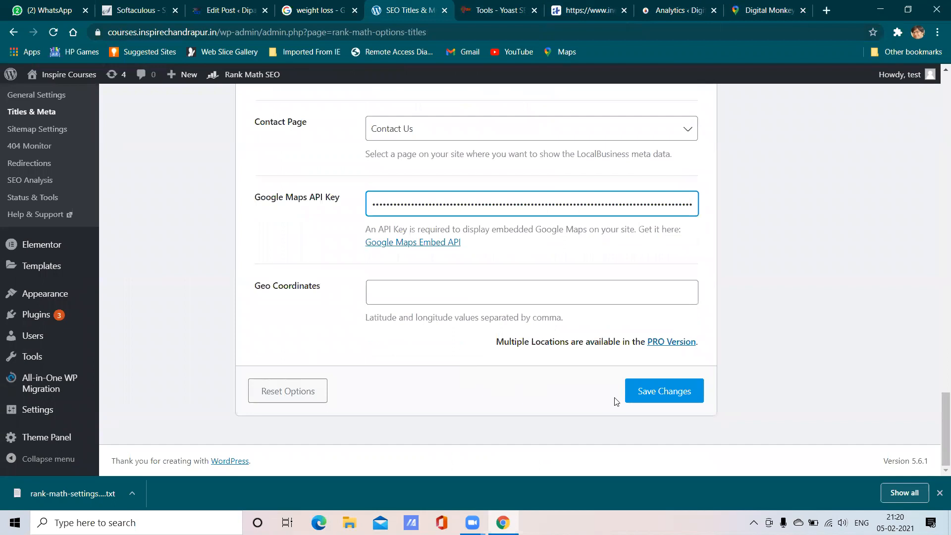
pyautogui.click(641, 395)
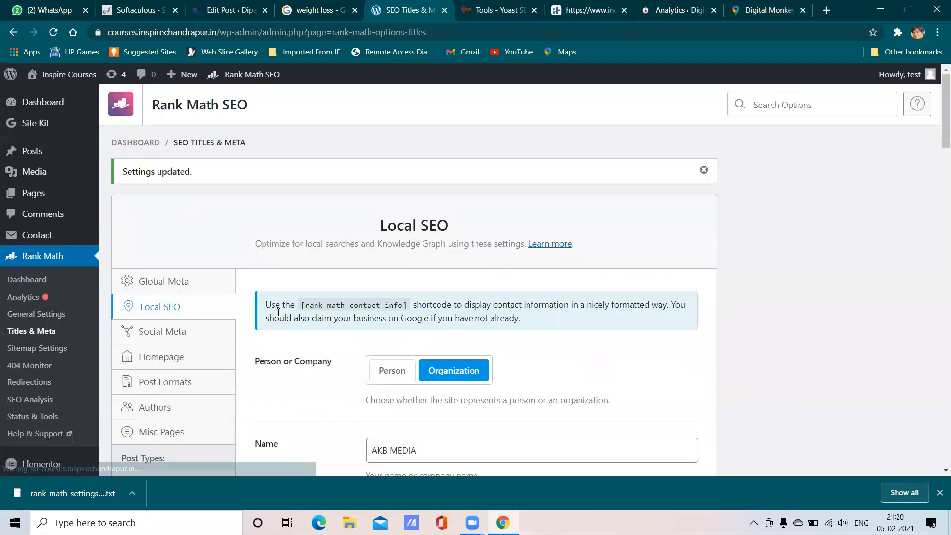
pyautogui.scroll(-15, 280, 313)
pyautogui.scroll(-15, 282, 316)
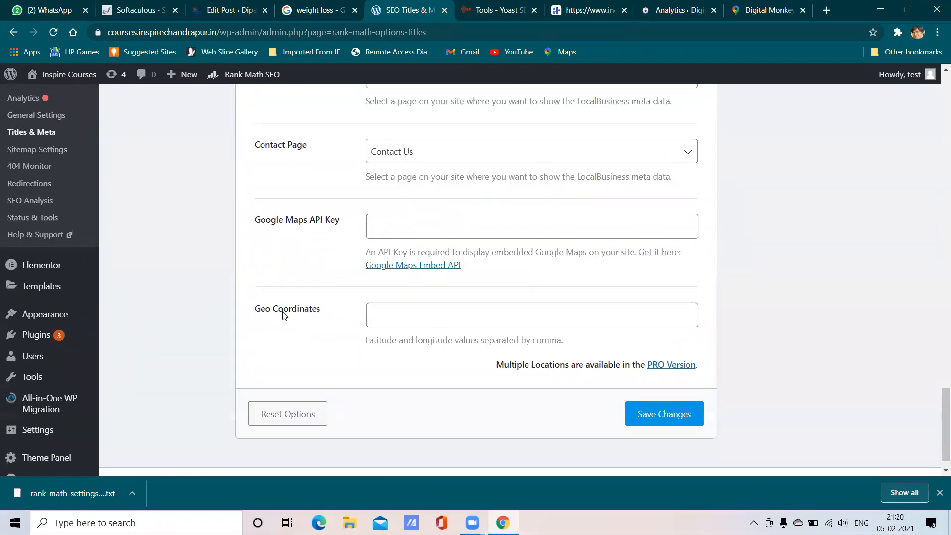
# - Open the Social Meta settings and review the Facebook page, authorship, admin, app and secret fields and the Twitter username field
pyautogui.scroll(20, 284, 315)
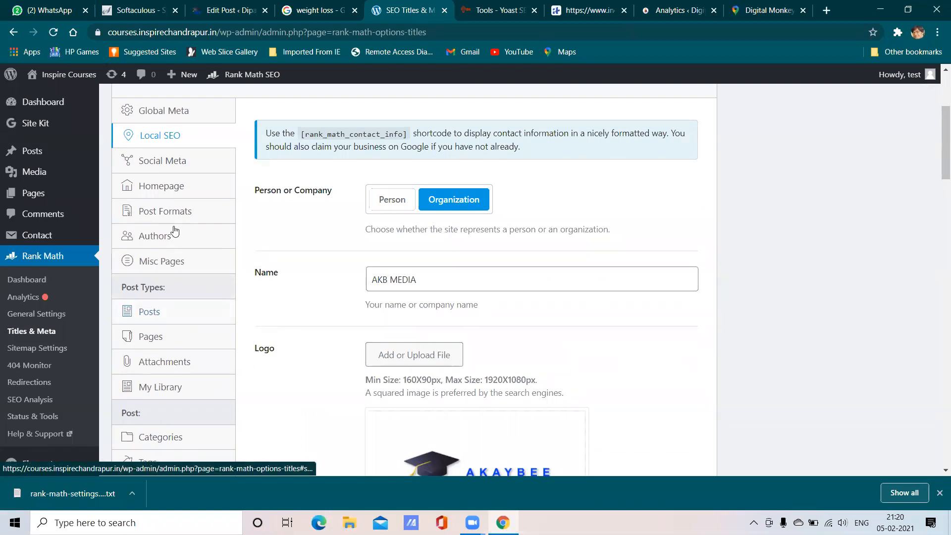
pyautogui.click(172, 166)
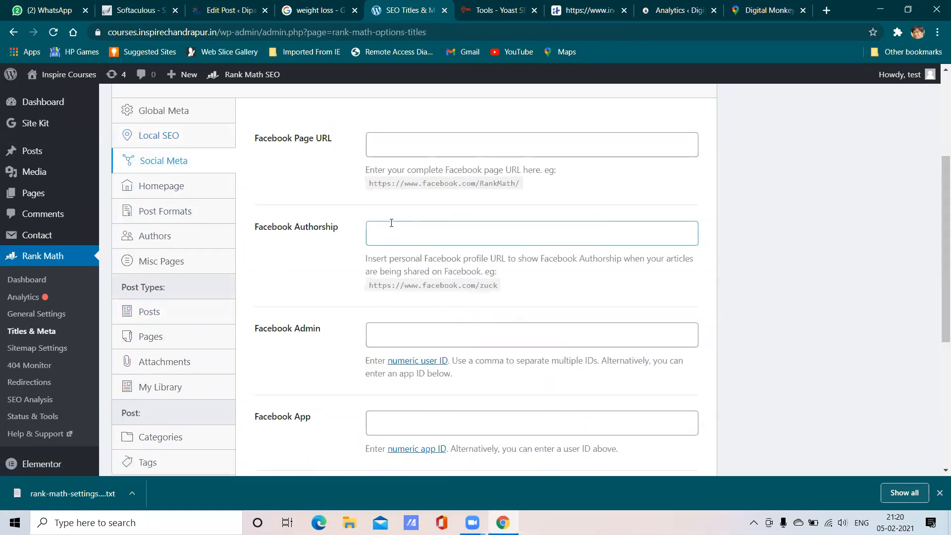
pyautogui.scroll(2, 391, 224)
pyautogui.scroll(-4, 414, 261)
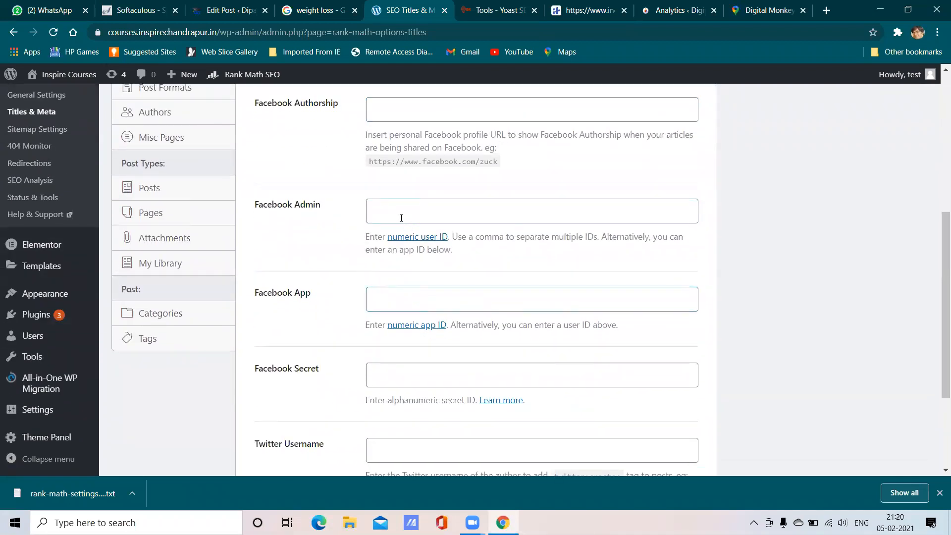
pyautogui.scroll(-3, 442, 280)
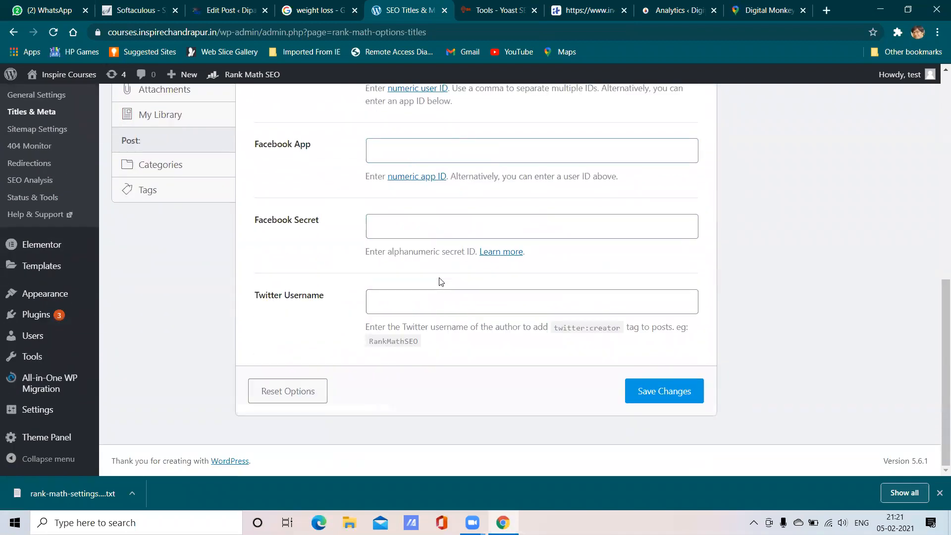
pyautogui.scroll(9, 441, 282)
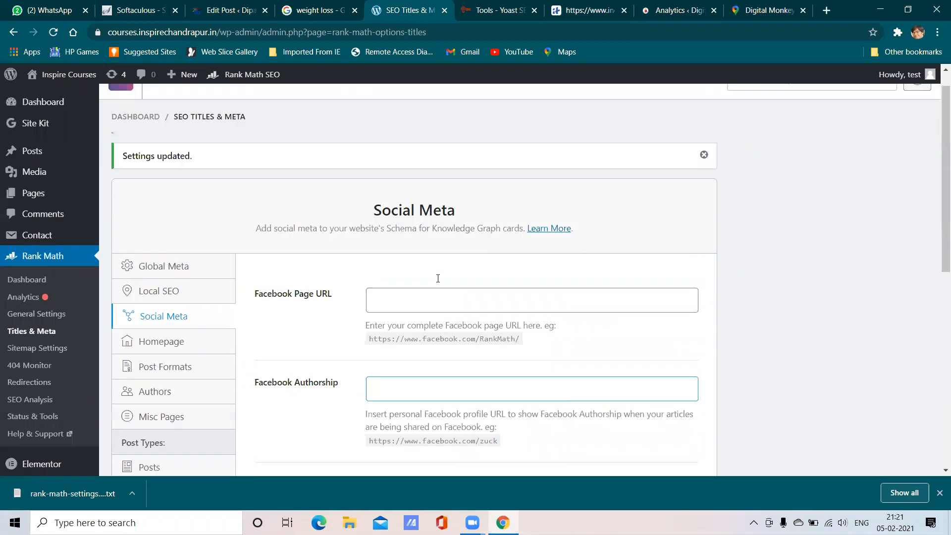
pyautogui.scroll(-9, 438, 278)
pyautogui.scroll(9, 427, 281)
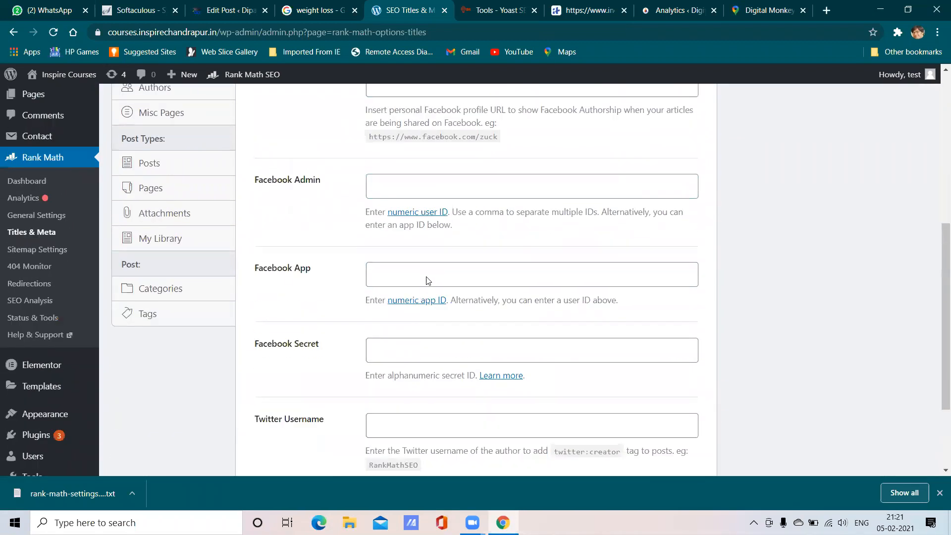
pyautogui.scroll(-4, 377, 282)
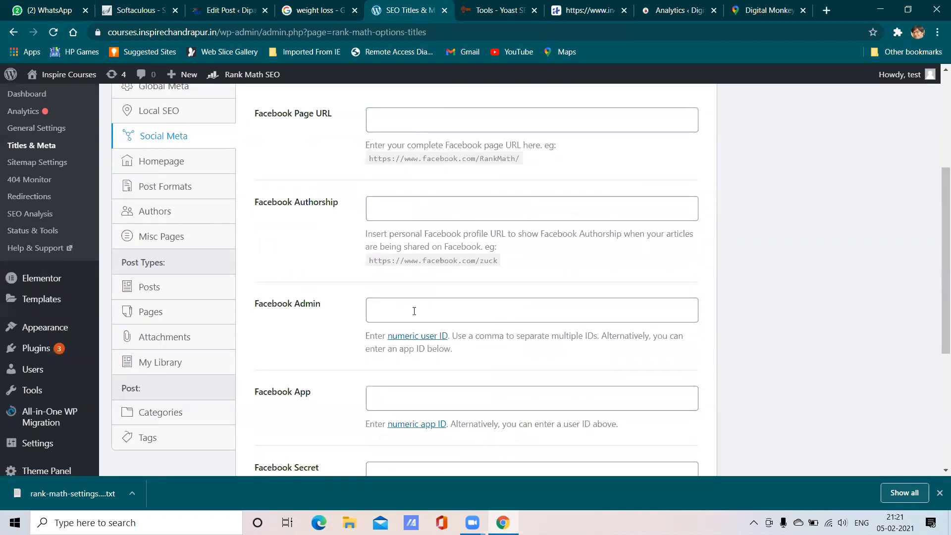
pyautogui.scroll(-3, 409, 352)
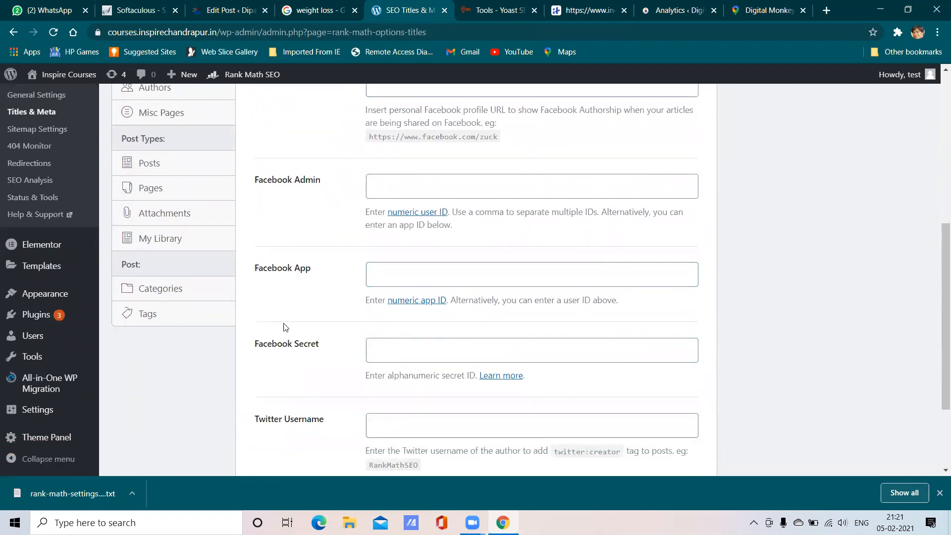
pyautogui.scroll(4, 245, 315)
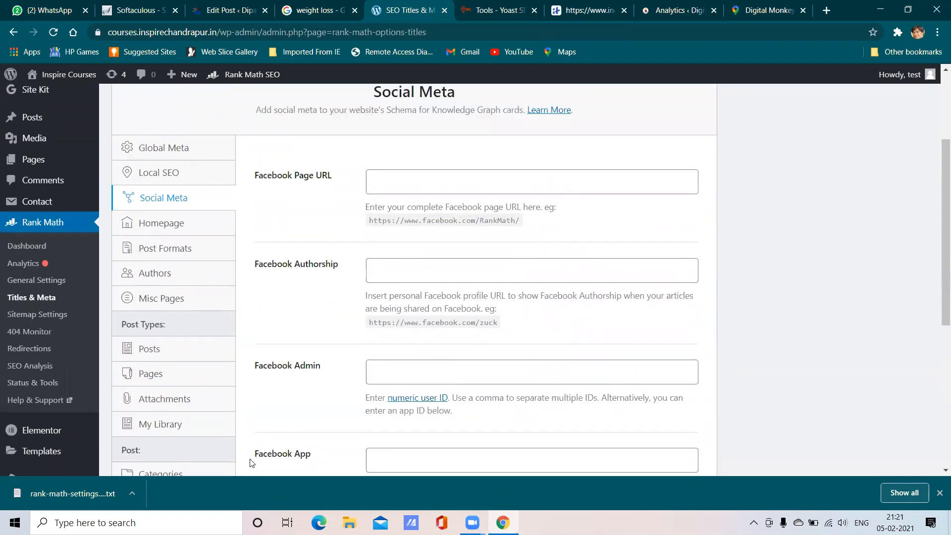
# - View the Homepage section, then examine the Post Formats archive title variables, description and robots meta options
pyautogui.click(162, 230)
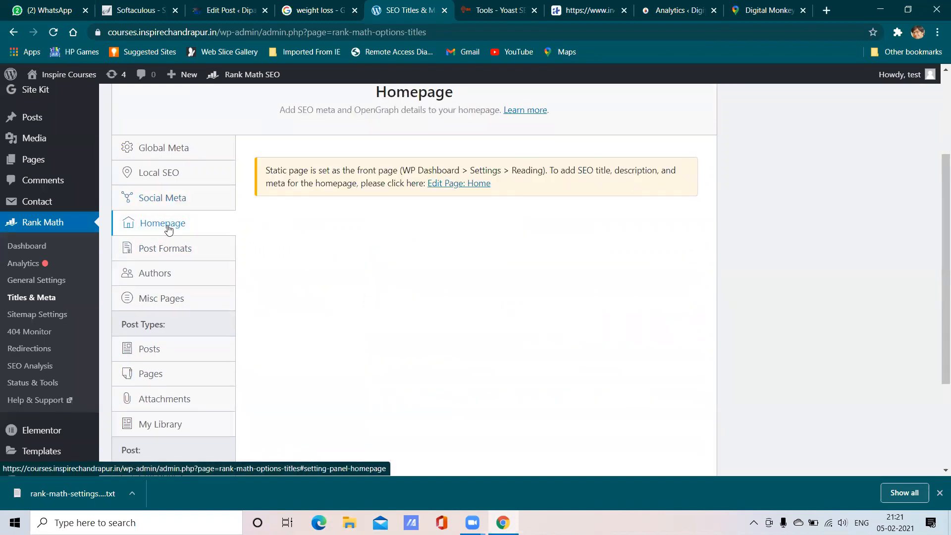
pyautogui.click(178, 251)
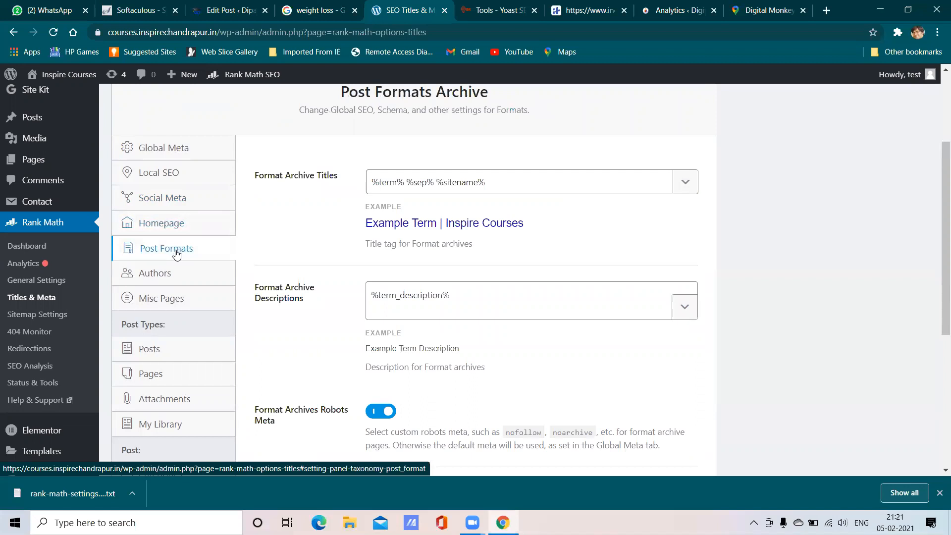
pyautogui.click(396, 182)
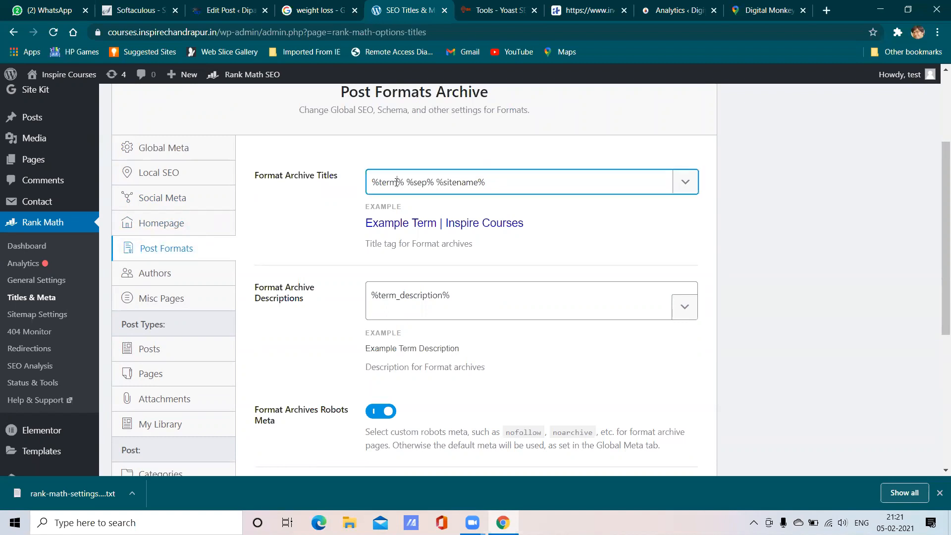
pyautogui.moveTo(397, 182); pyautogui.dragTo(379, 180)
pyautogui.click(494, 182)
pyautogui.click(681, 186)
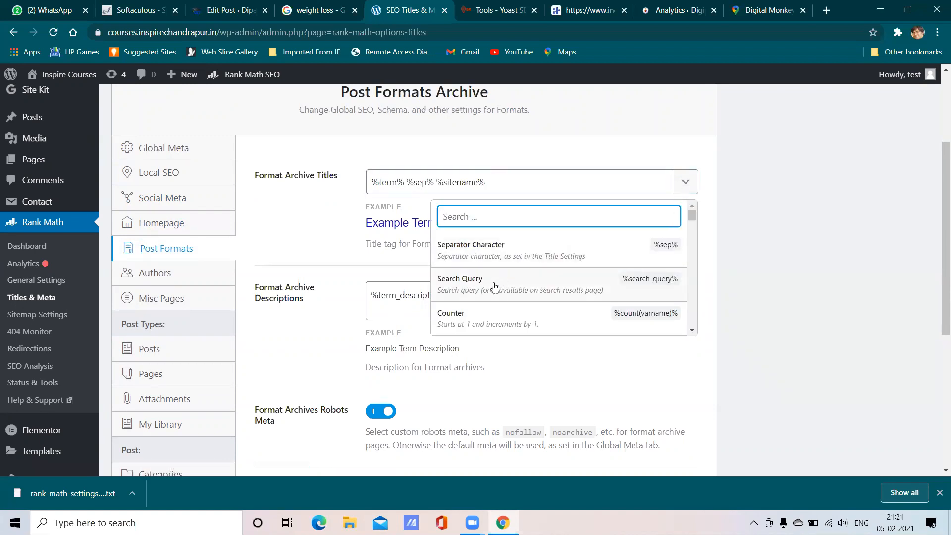
pyautogui.click(712, 251)
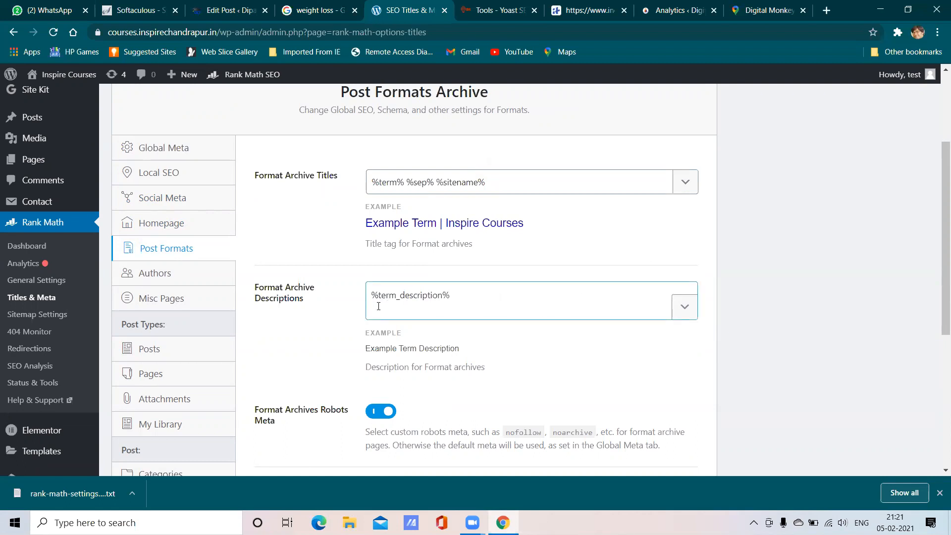
pyautogui.scroll(-4, 378, 306)
pyautogui.scroll(-2, 373, 304)
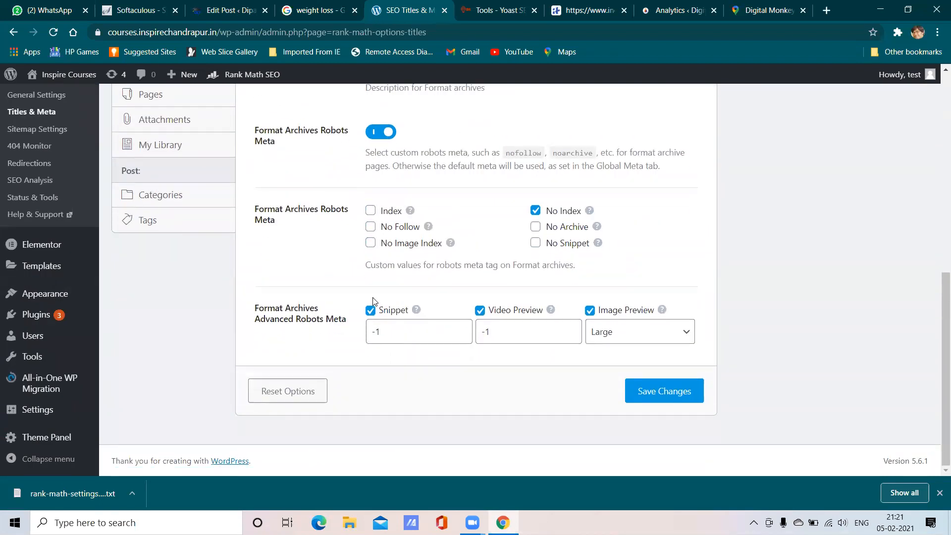
# - Review the Authors settings with Author Archives disabled and enabled, then set Author Archives to Disabled
pyautogui.scroll(5, 374, 292)
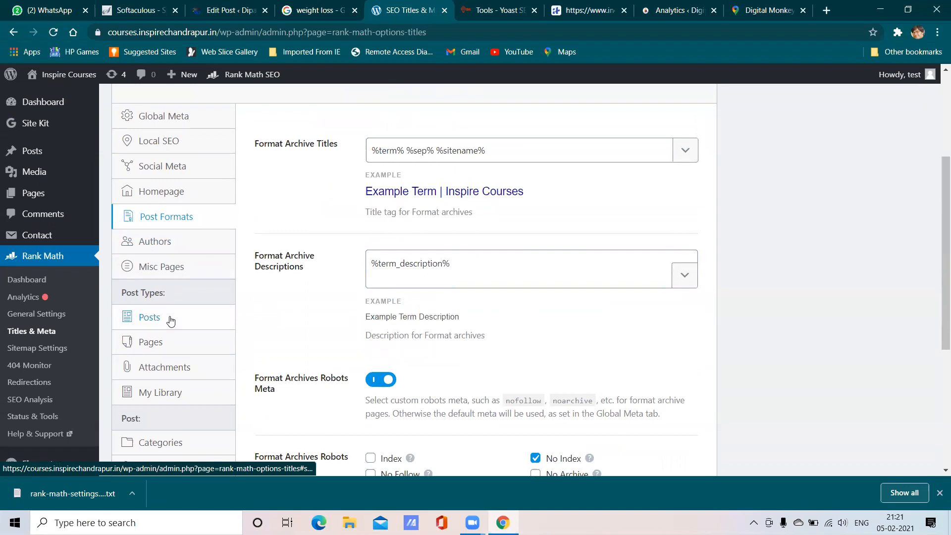
pyautogui.click(171, 253)
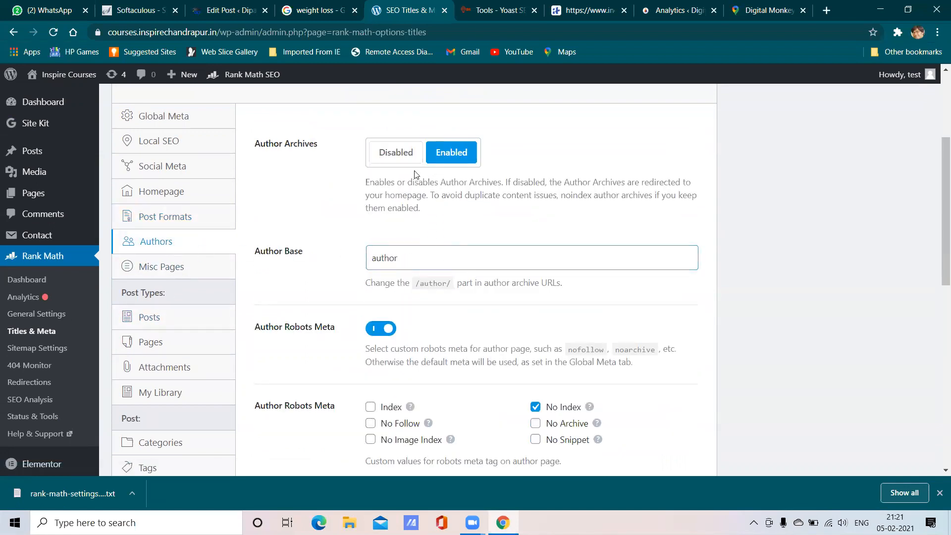
pyautogui.scroll(-4, 396, 286)
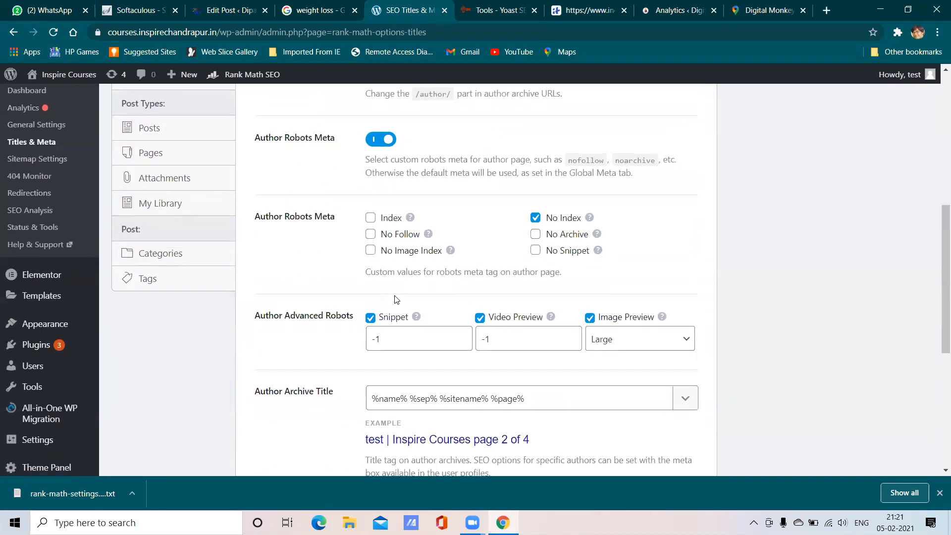
pyautogui.scroll(4, 366, 257)
pyautogui.click(384, 151)
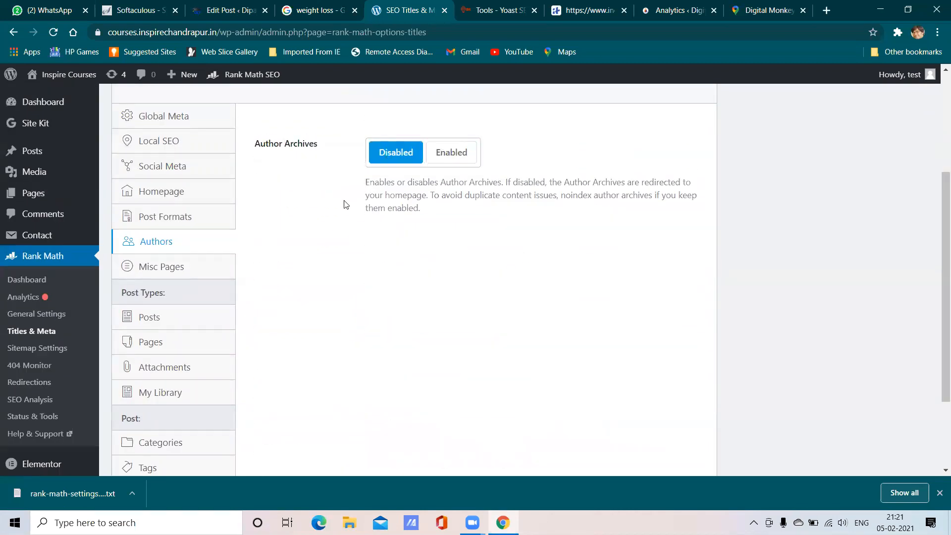
pyautogui.click(438, 153)
pyautogui.scroll(-5, 431, 258)
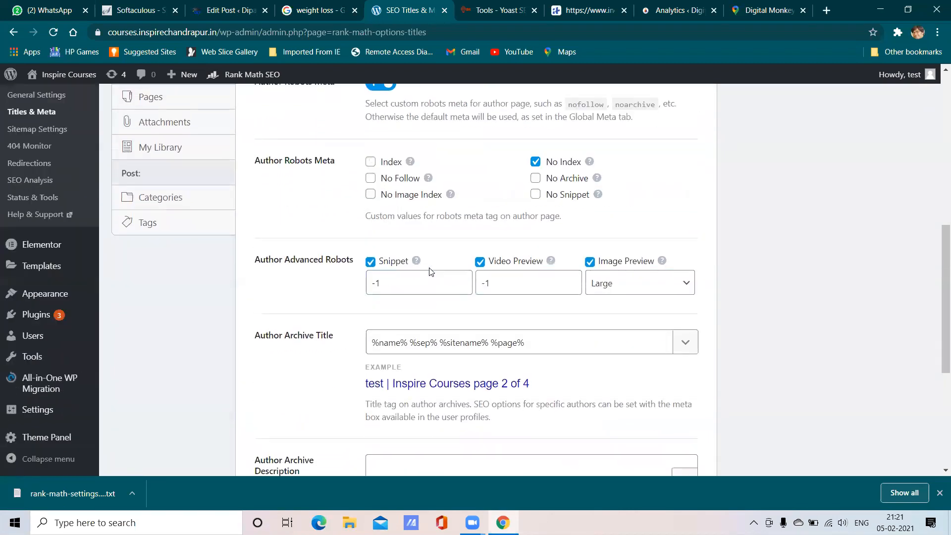
pyautogui.scroll(5, 430, 268)
pyautogui.click(399, 158)
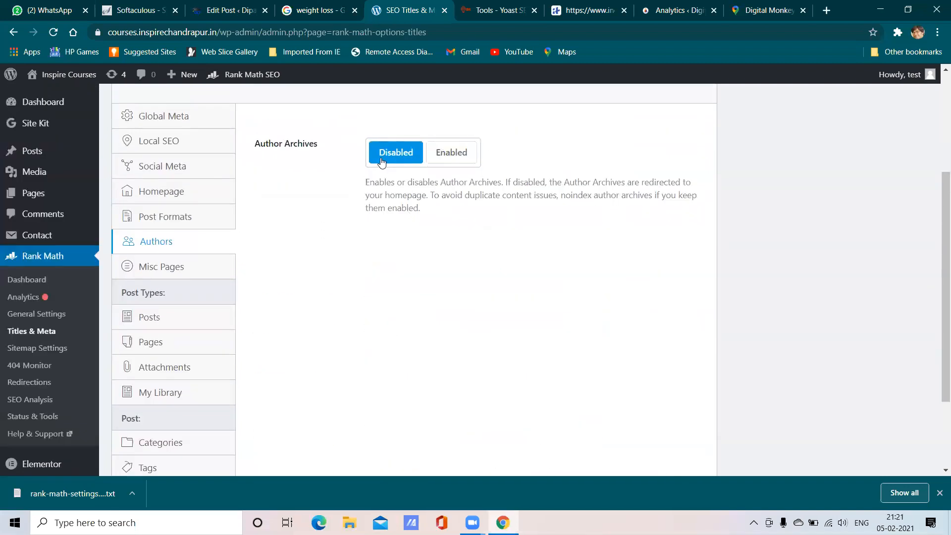
# - Open the Misc Pages settings and review Date Archives, the 404 and search results titles, and the noindex options
pyautogui.click(173, 270)
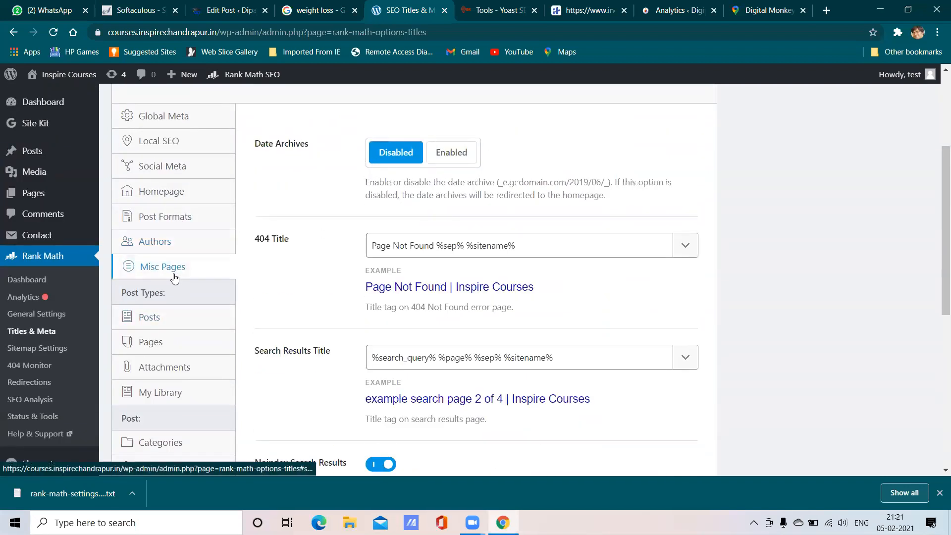
pyautogui.scroll(-3, 431, 244)
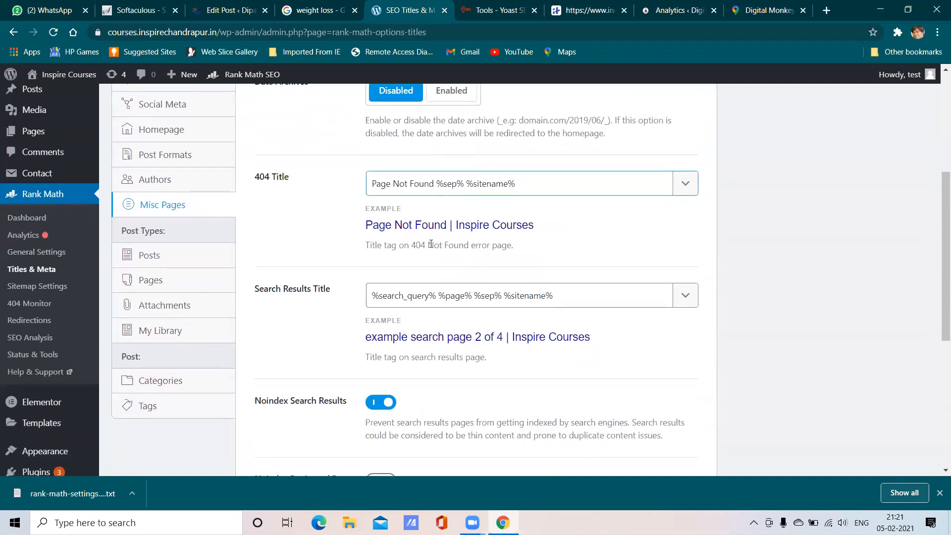
pyautogui.scroll(3, 431, 244)
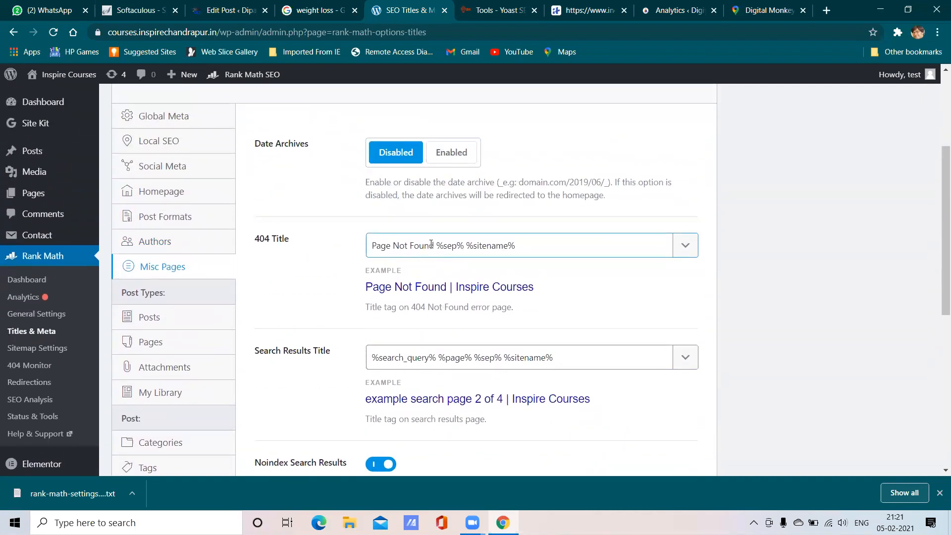
pyautogui.scroll(-1, 165, 312)
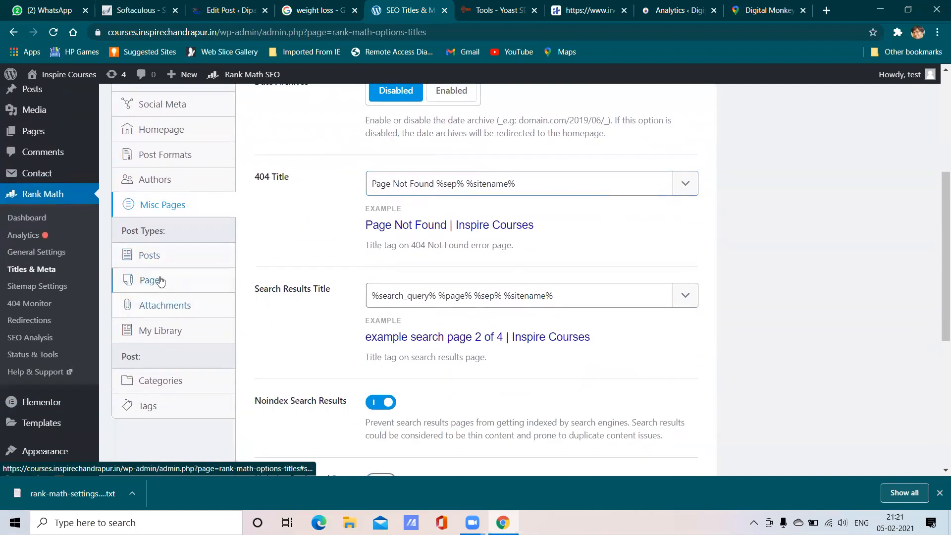
pyautogui.scroll(-3, 475, 286)
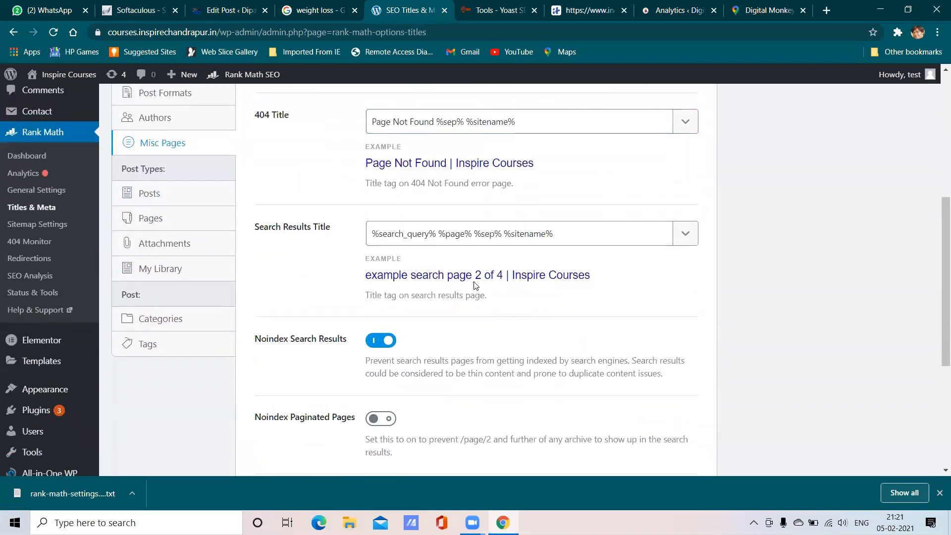
pyautogui.scroll(2, 475, 287)
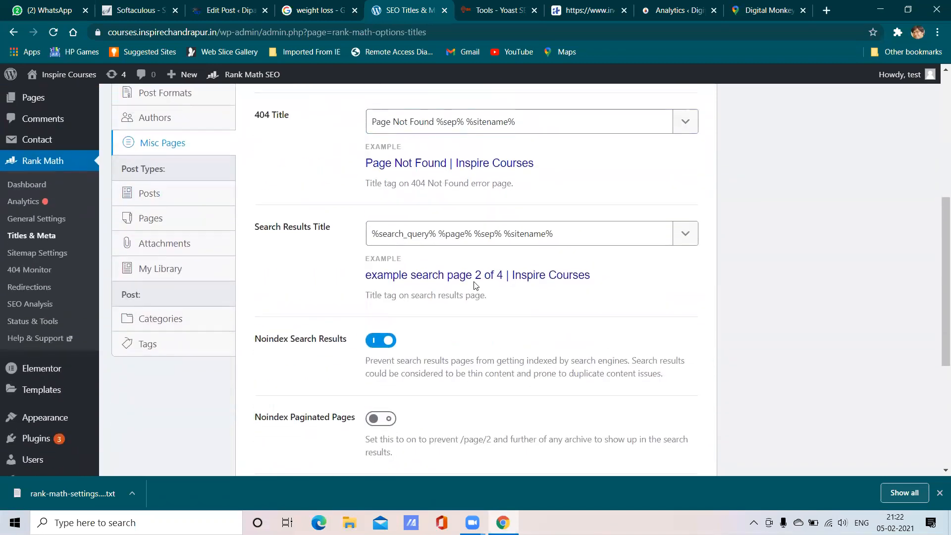
# - Open the Titles & Meta settings for Posts and review the title, description, schema, link suggestion and bulk editing options
pyautogui.scroll(1, 475, 286)
pyautogui.click(156, 255)
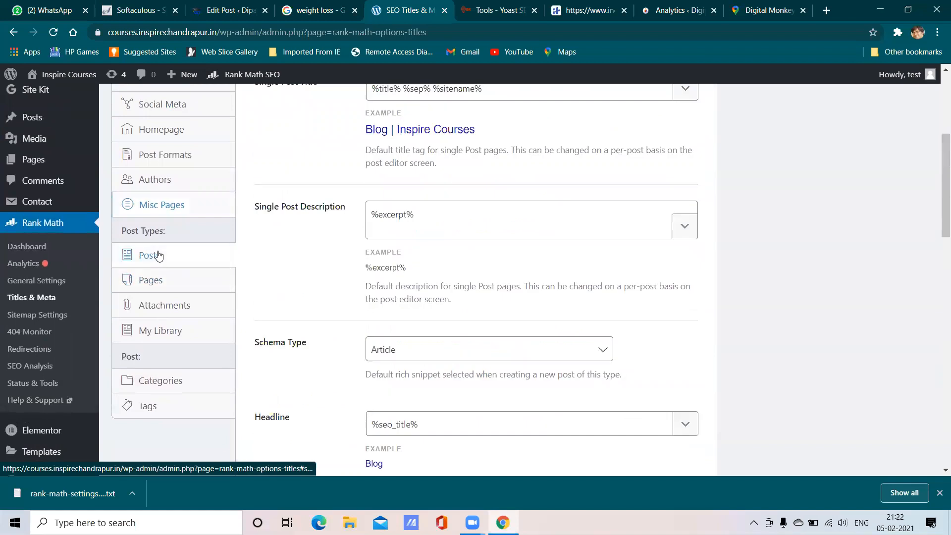
pyautogui.scroll(-4, 435, 208)
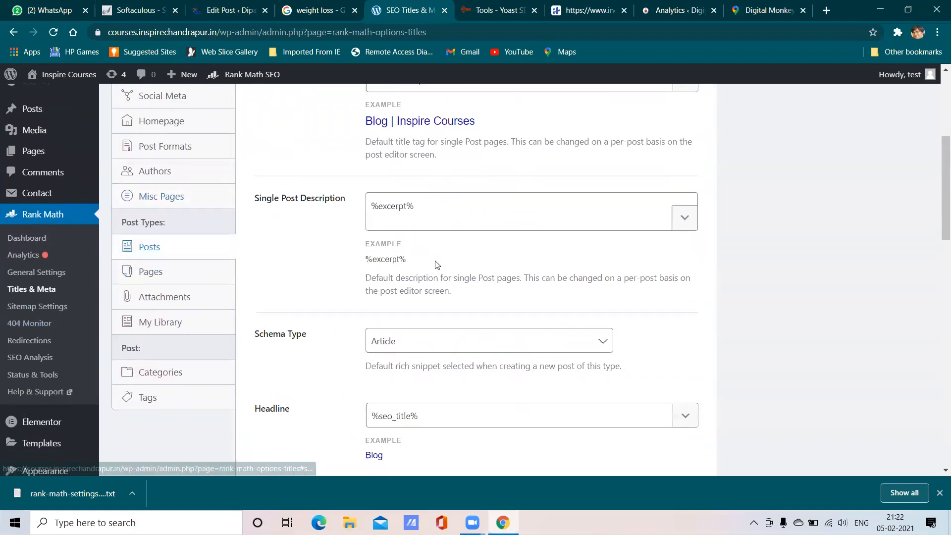
pyautogui.scroll(-7, 436, 264)
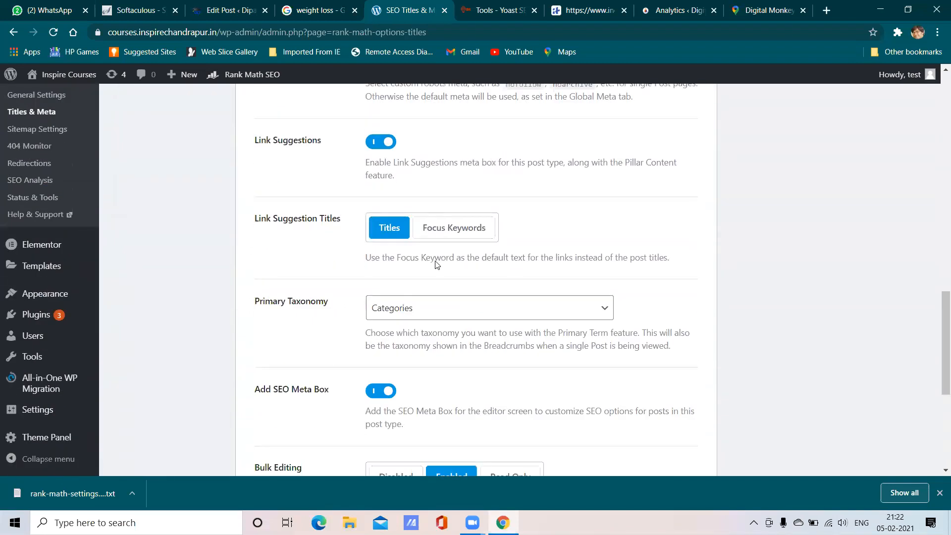
pyautogui.scroll(12, 424, 269)
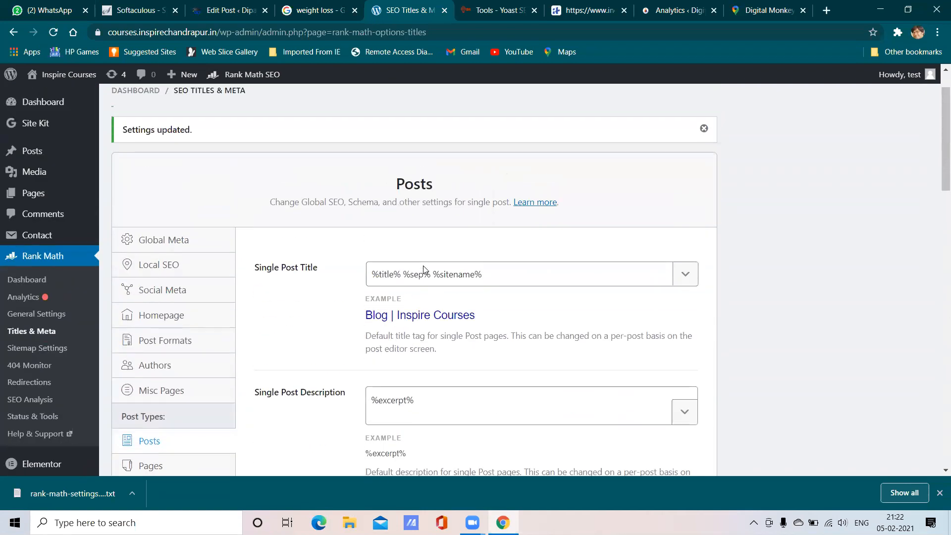
# - Open the Titles & Meta settings for Pages and review the single page title, description, schema type and headline
pyautogui.scroll(-3, 422, 268)
pyautogui.click(153, 280)
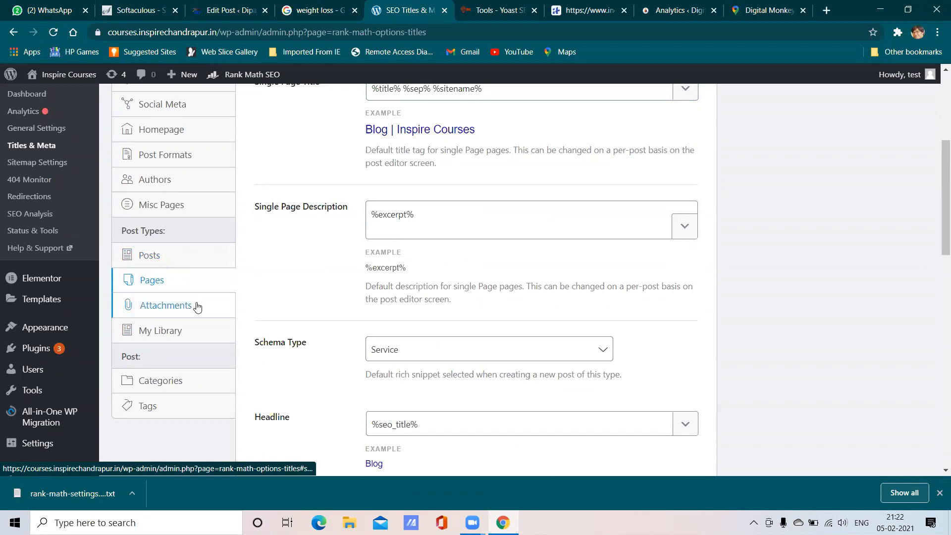
pyautogui.scroll(-3, 197, 307)
pyautogui.scroll(2, 172, 279)
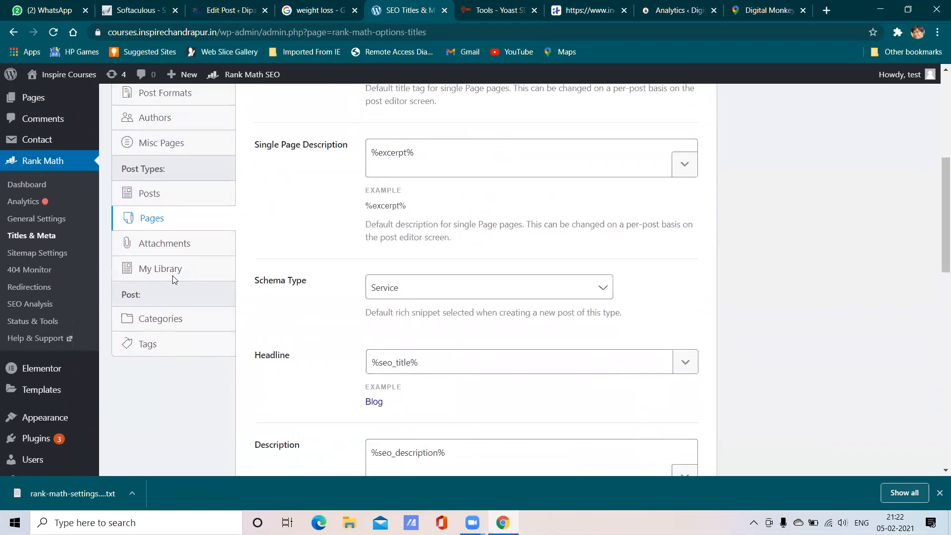
pyautogui.scroll(1, 174, 270)
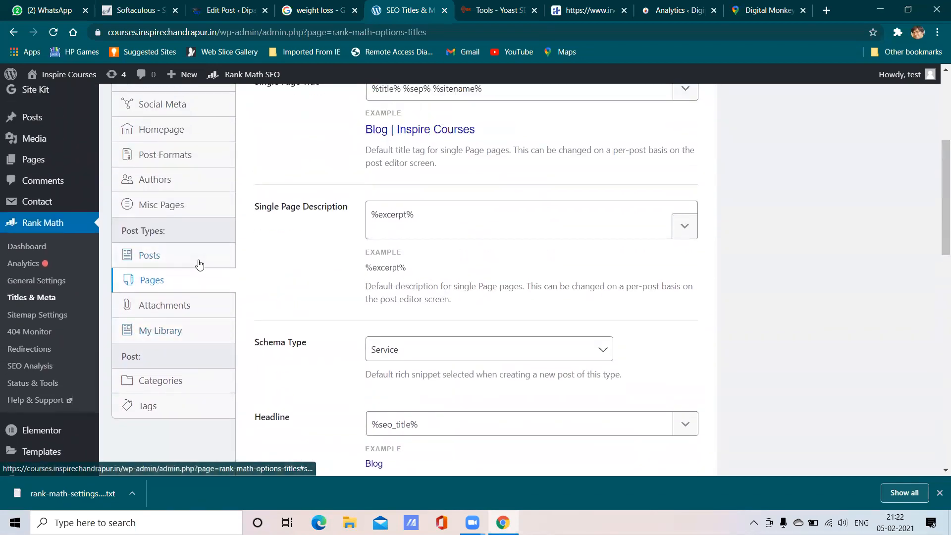
# - View the Attachments settings, then examine the My Library template description, schema type, robots meta and link suggestion options
pyautogui.click(173, 311)
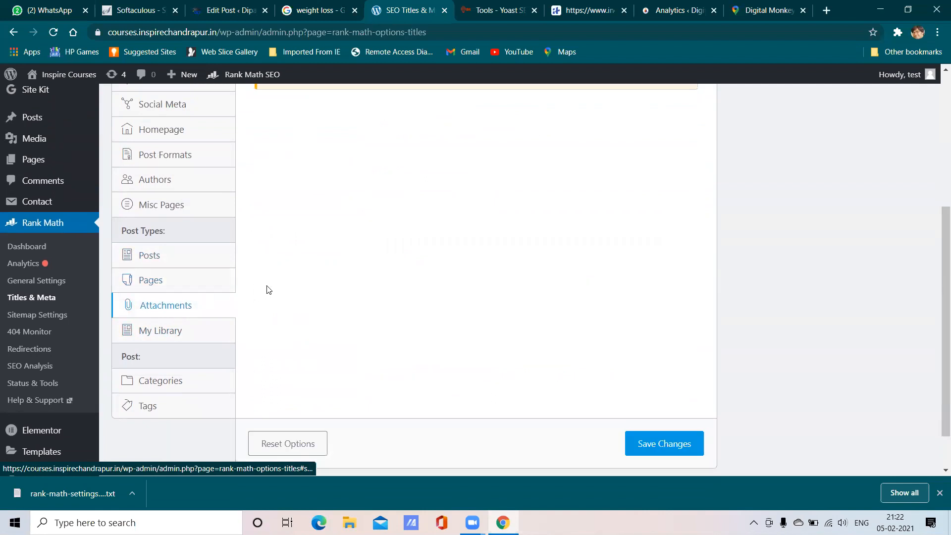
pyautogui.scroll(-5, 308, 282)
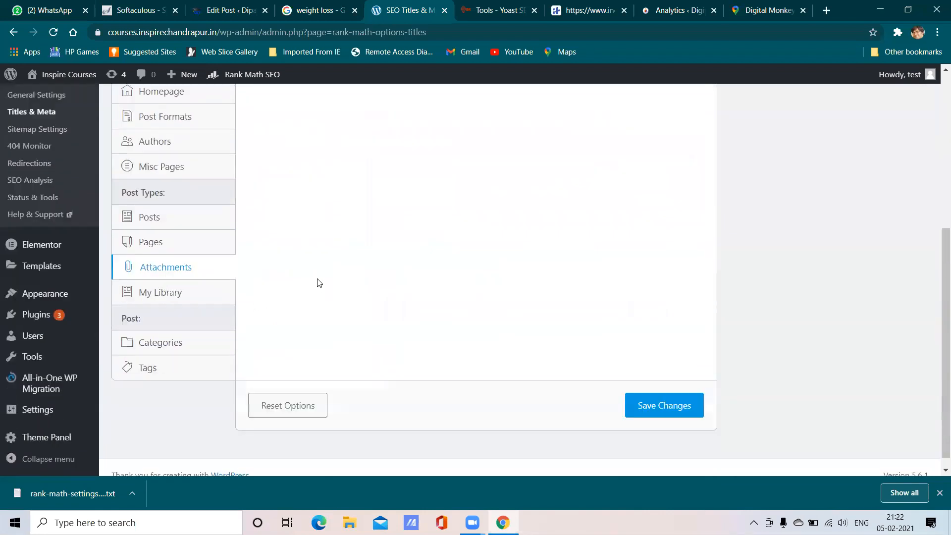
pyautogui.click(161, 285)
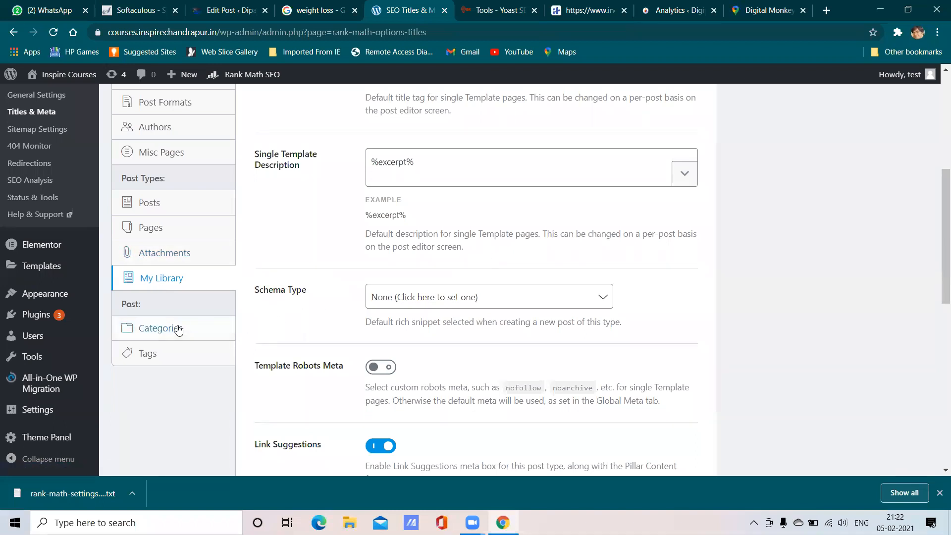
pyautogui.scroll(5, 415, 288)
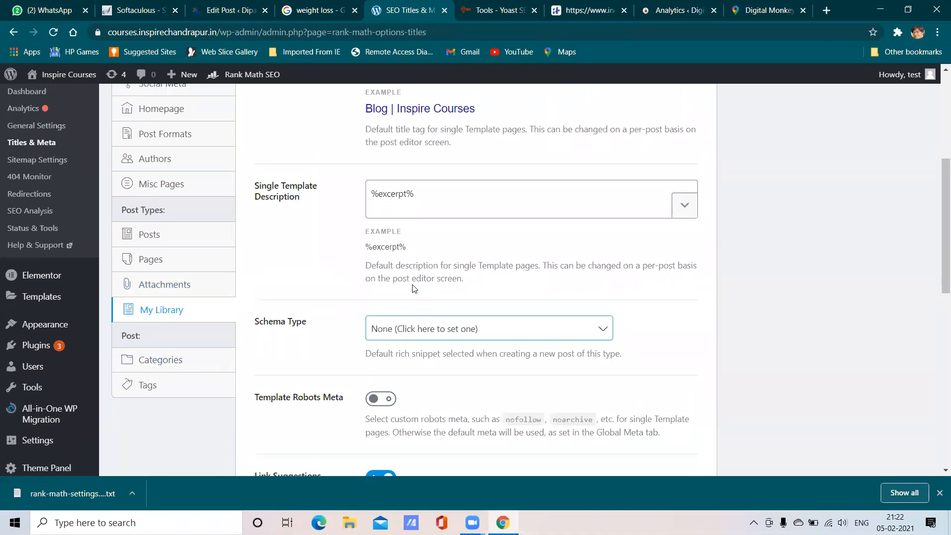
pyautogui.scroll(-15, 414, 289)
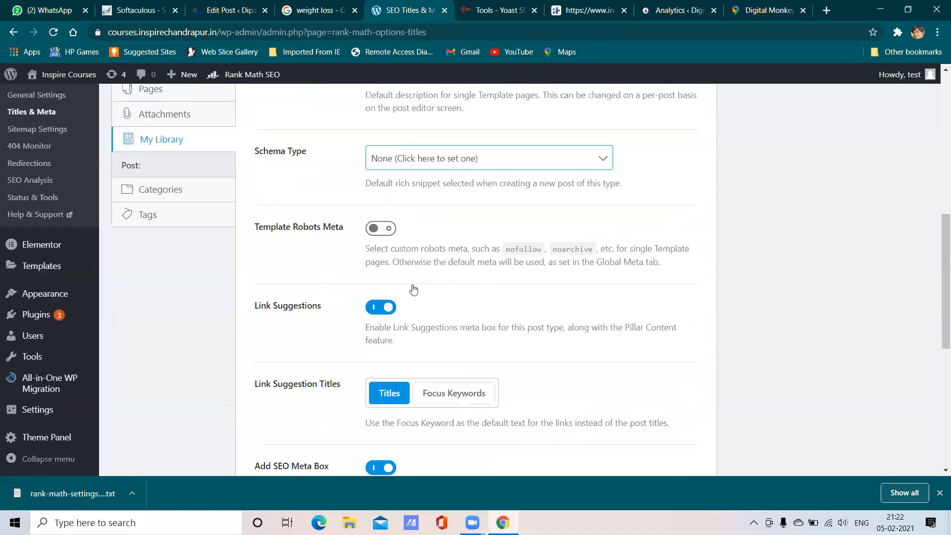
pyautogui.scroll(5, 413, 286)
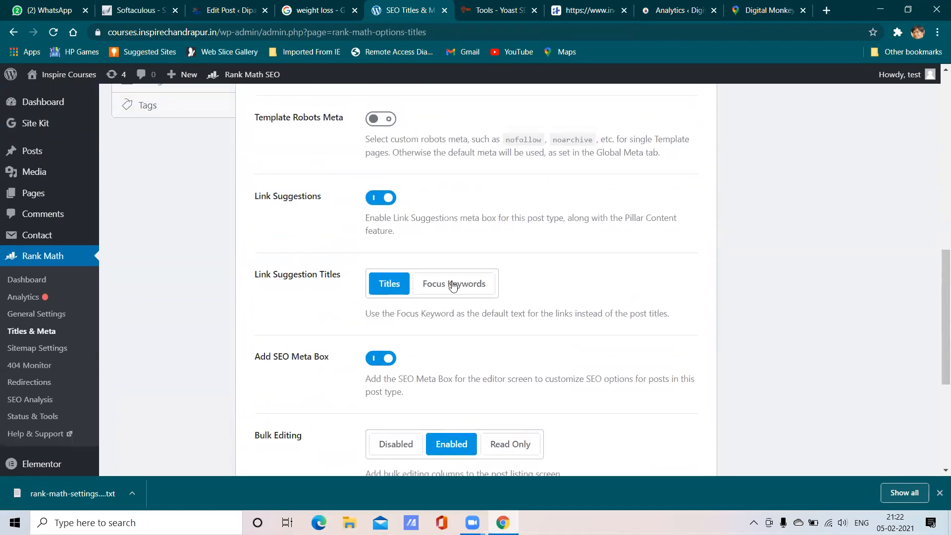
pyautogui.scroll(3, 211, 301)
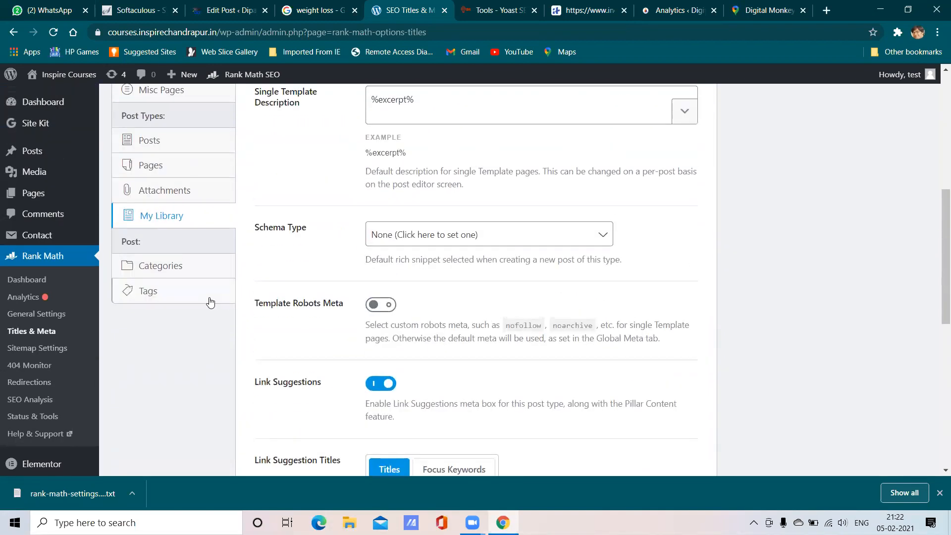
# - Open the Categories settings and review the archive titles, archive descriptions, robots meta and SEO meta box options
pyautogui.click(165, 267)
pyautogui.scroll(5, 376, 282)
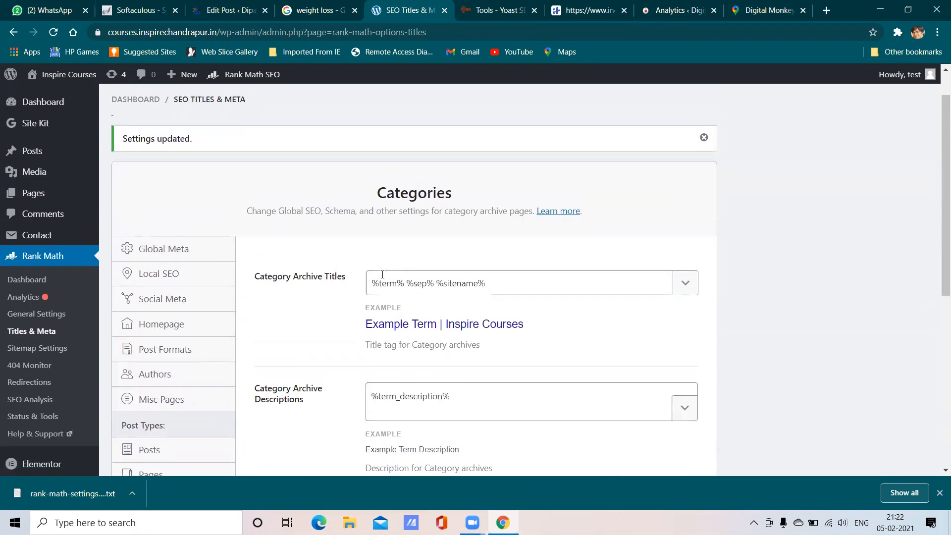
pyautogui.scroll(-2, 380, 277)
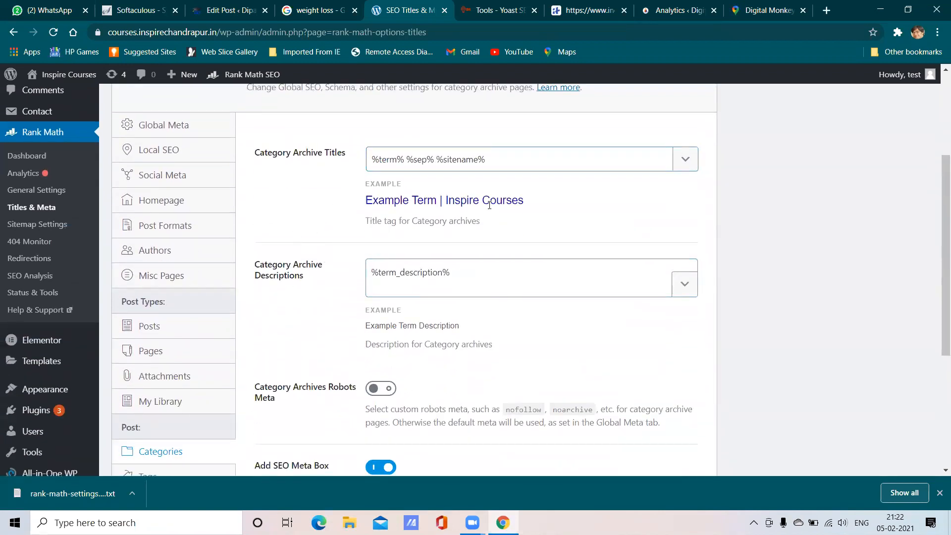
pyautogui.scroll(-4, 193, 360)
# - Open the Tags settings and review the tag archive titles, descriptions and robots meta options
pyautogui.click(156, 297)
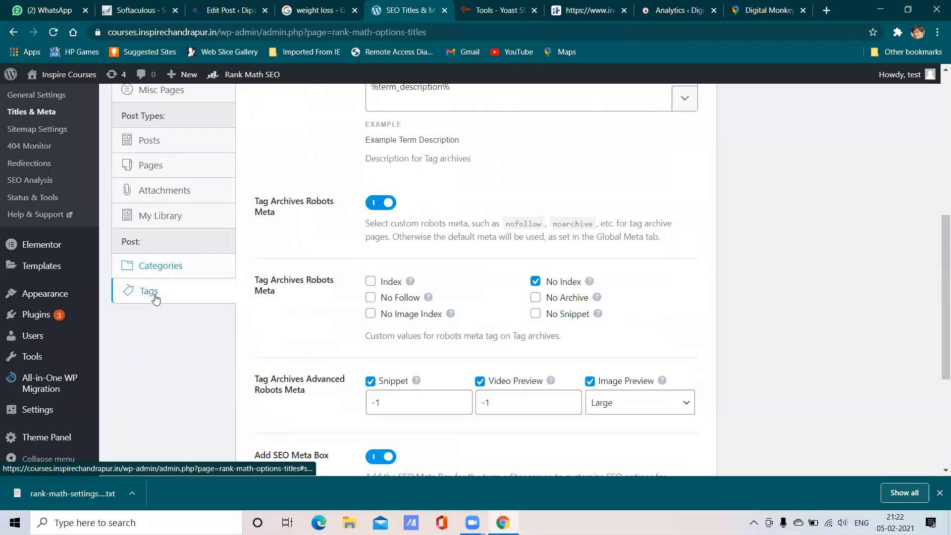
pyautogui.scroll(6, 467, 293)
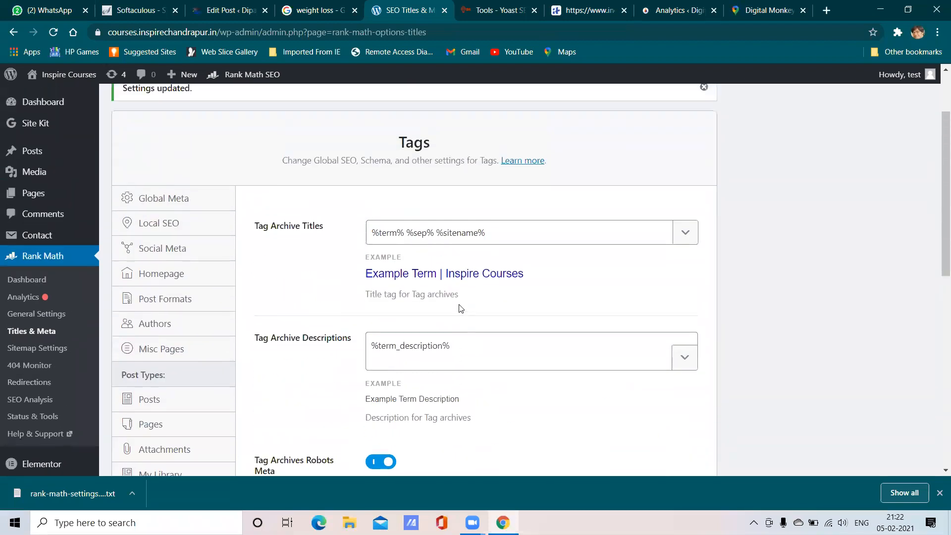
pyautogui.scroll(-2, 458, 307)
# - Open the Sitemap Settings and review the general options for links per sitemap, images, and excluded posts and terms
pyautogui.click(23, 226)
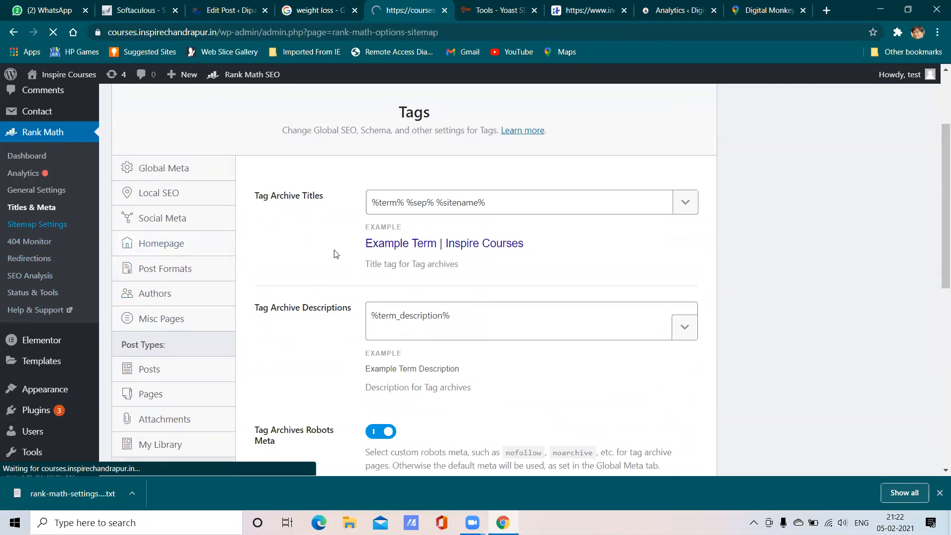
pyautogui.scroll(-3, 423, 268)
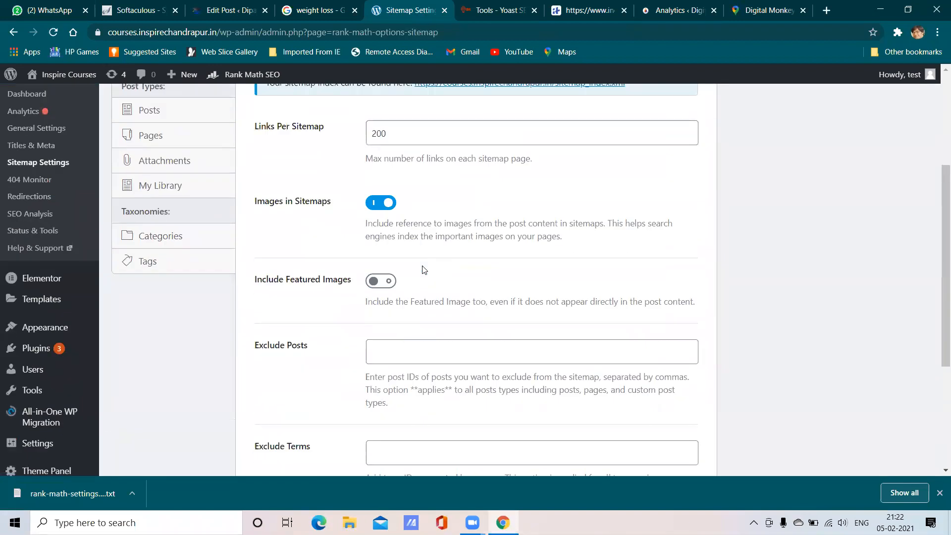
pyautogui.scroll(-3, 424, 269)
pyautogui.scroll(5, 419, 273)
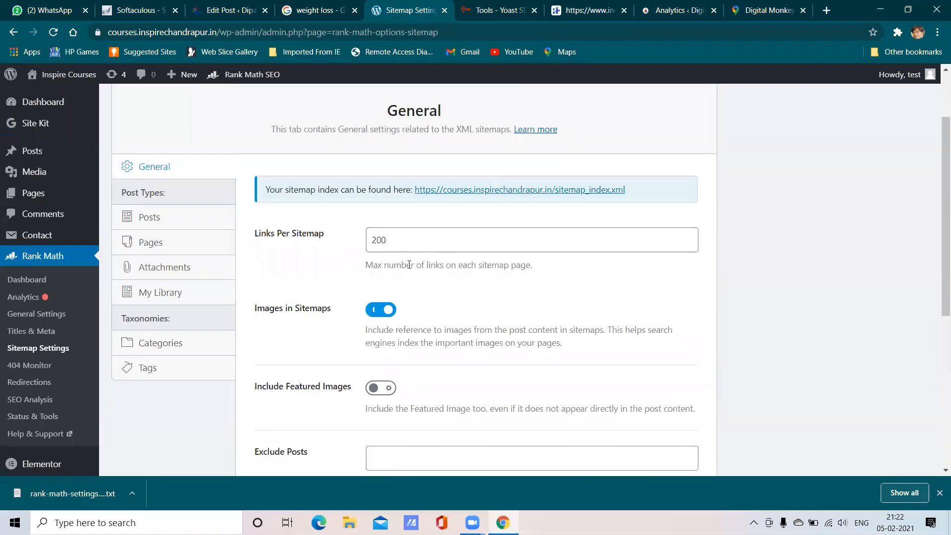
# - Look through the sitemap settings of the Posts, Pages, Attachments and My Library post types
pyautogui.click(171, 226)
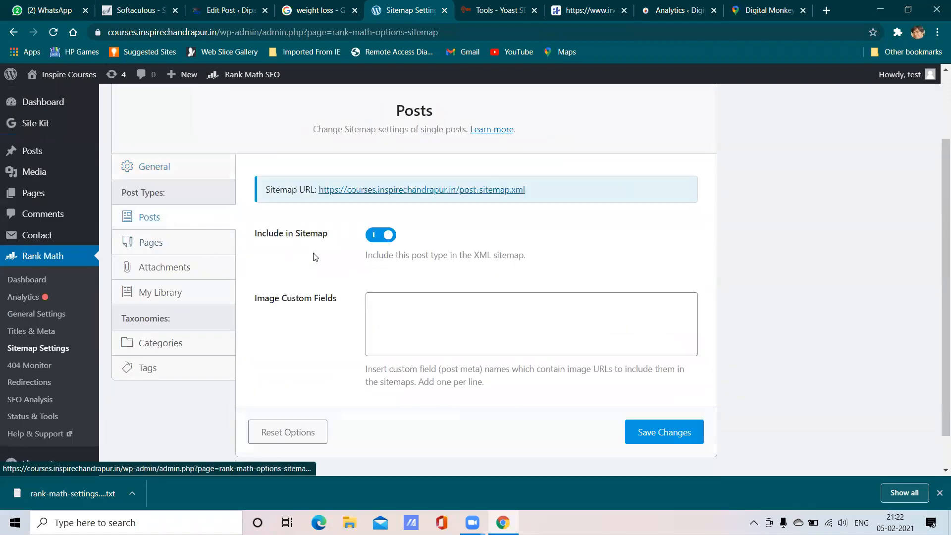
pyautogui.click(150, 250)
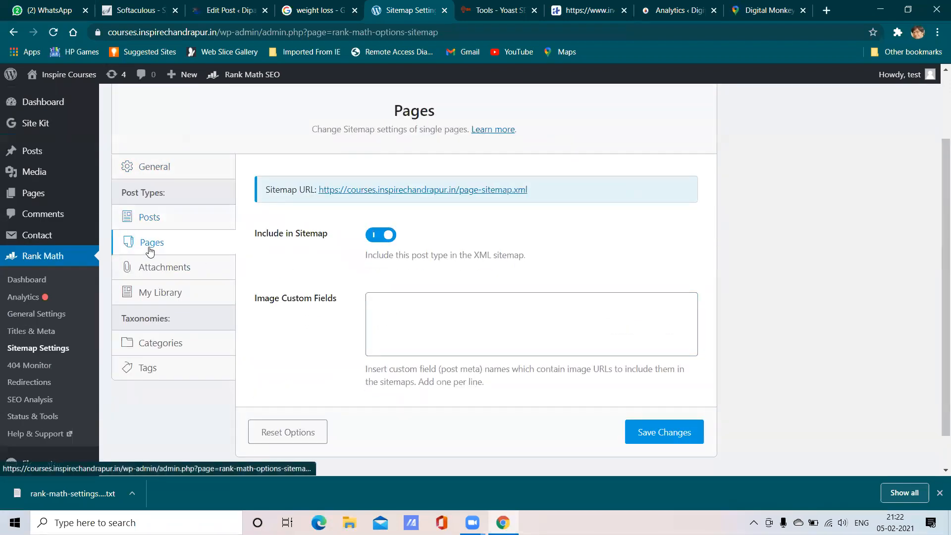
pyautogui.scroll(-1, 395, 280)
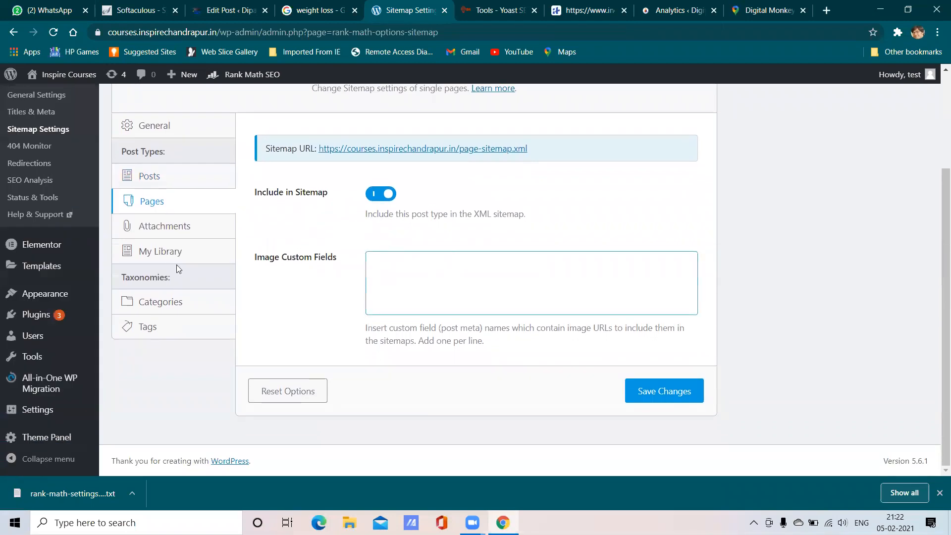
pyautogui.click(162, 231)
pyautogui.click(171, 278)
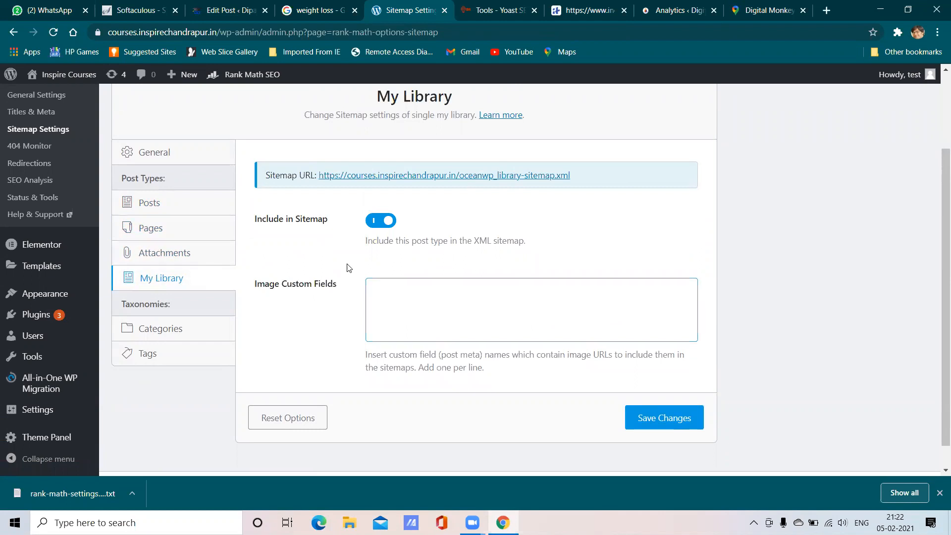
# - Recheck the Attachments and Pages sitemap settings, then highlight the sitemap URL in the Posts sitemap settings
pyautogui.click(173, 254)
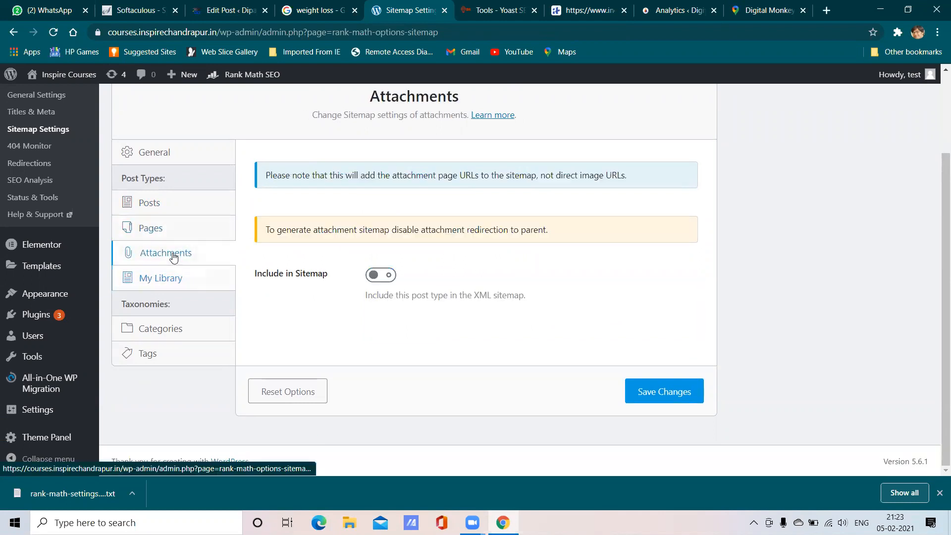
pyautogui.click(171, 240)
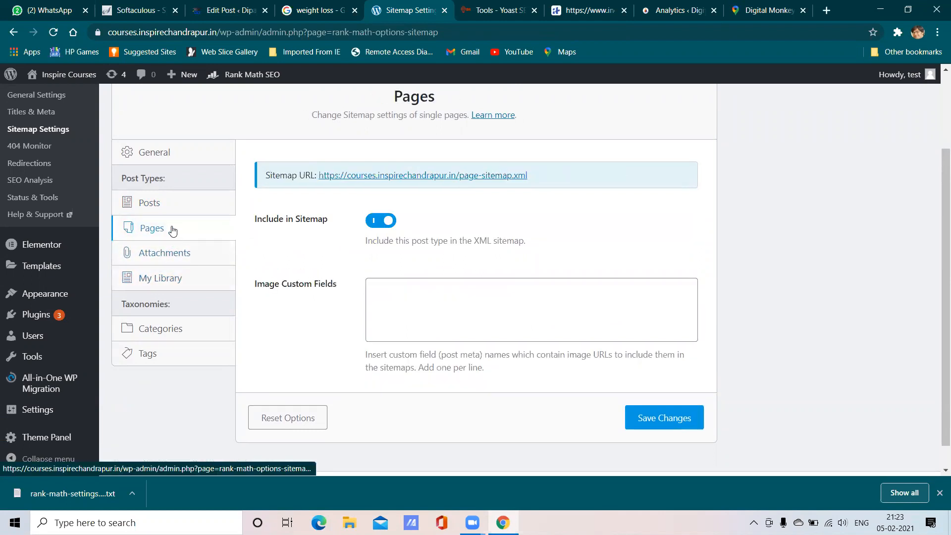
pyautogui.click(183, 251)
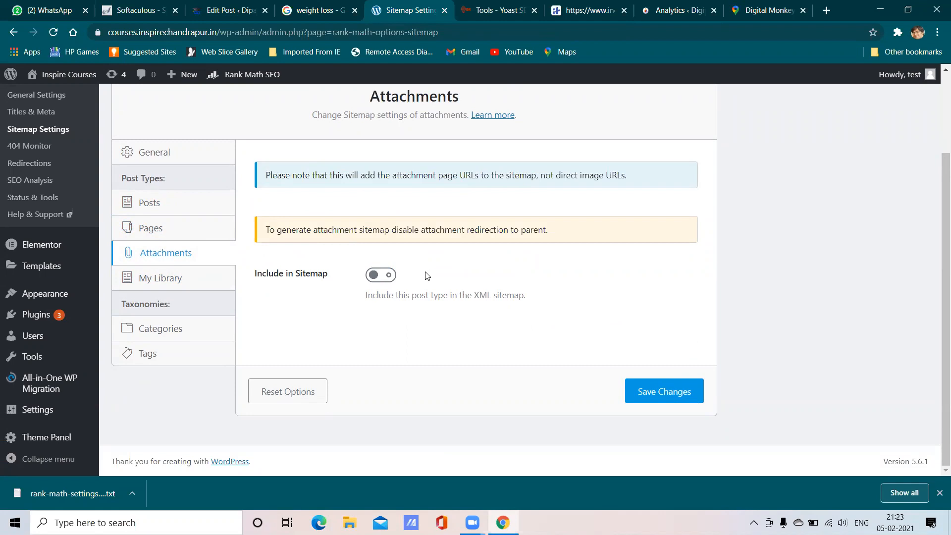
pyautogui.click(175, 231)
pyautogui.click(167, 208)
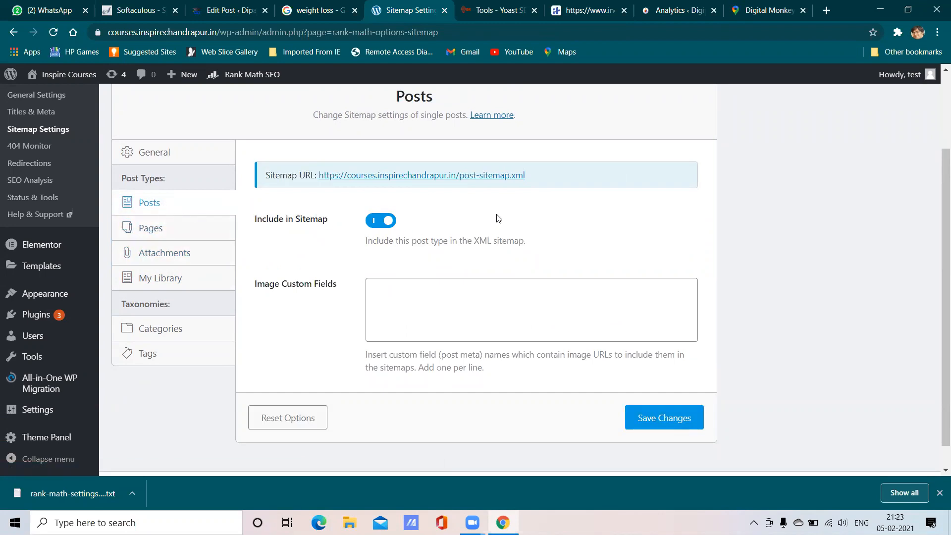
pyautogui.moveTo(526, 175); pyautogui.dragTo(319, 176)
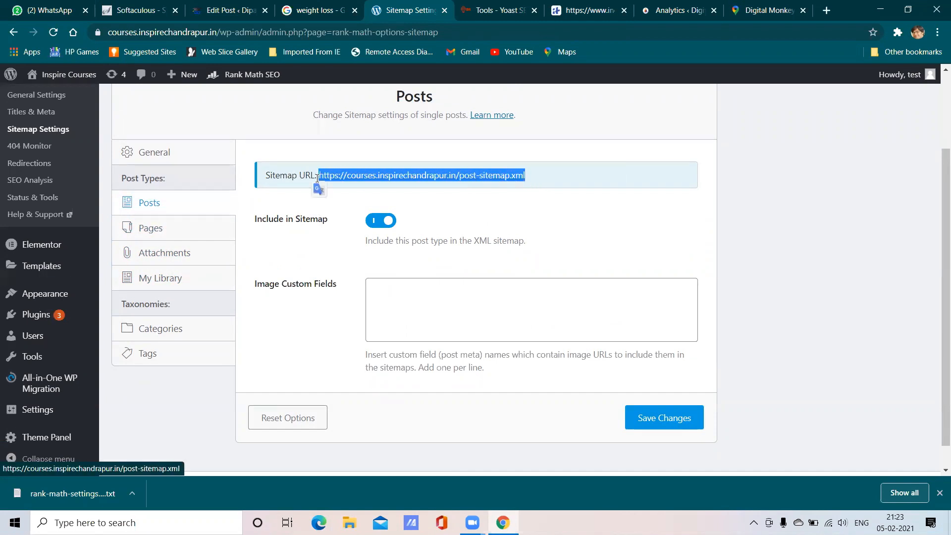
# - Go from the Pages sitemap settings through Attachments to My Library, checking the sitemap URL and inclusion option of each
pyautogui.click(180, 237)
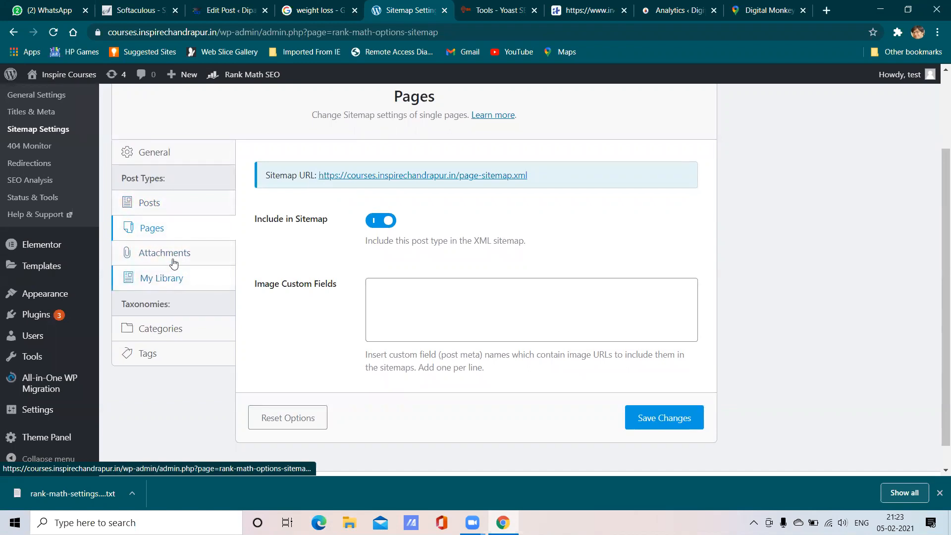
pyautogui.click(172, 258)
pyautogui.click(172, 284)
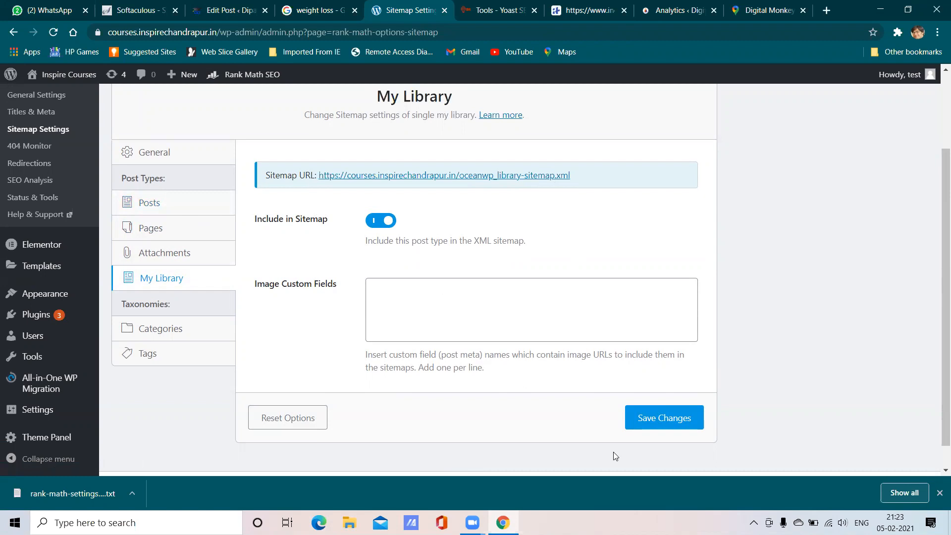
pyautogui.scroll(1, 594, 191)
pyautogui.scroll(-1, 594, 191)
# - Switch to the Google Maps tab, search Google for "google search console" there, and open the Google Search Console Tools result
pyautogui.click(750, 19)
pyautogui.click(747, 27)
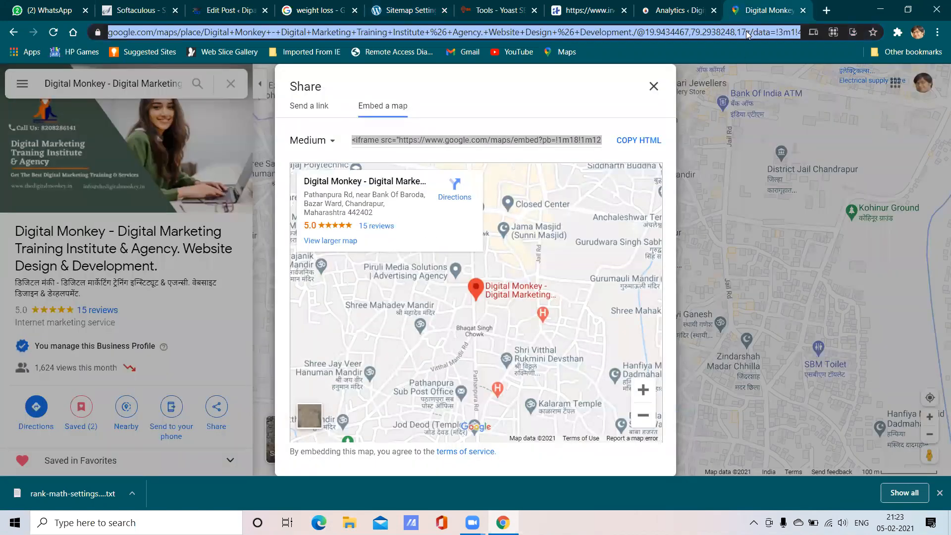
pyautogui.write('google')
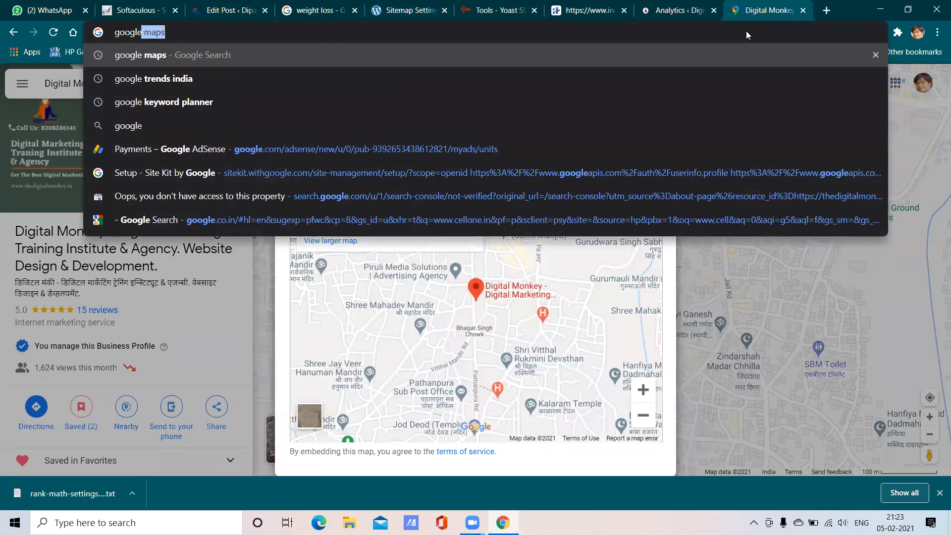
pyautogui.write(' sear')
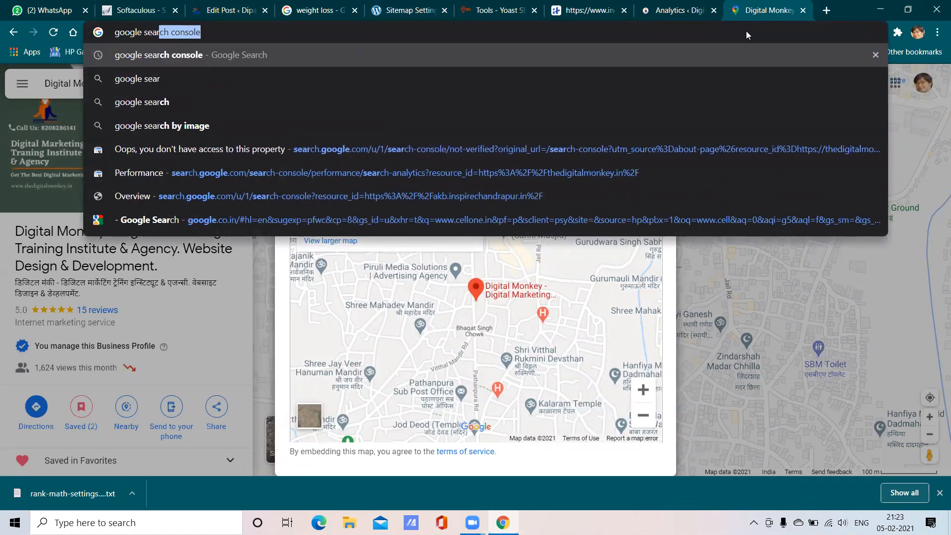
pyautogui.press('Return')
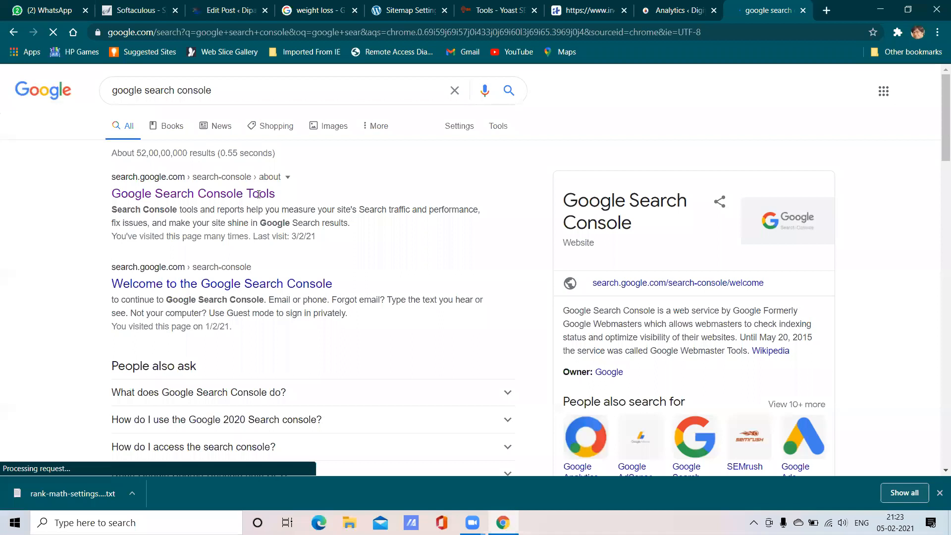
pyautogui.click(251, 194)
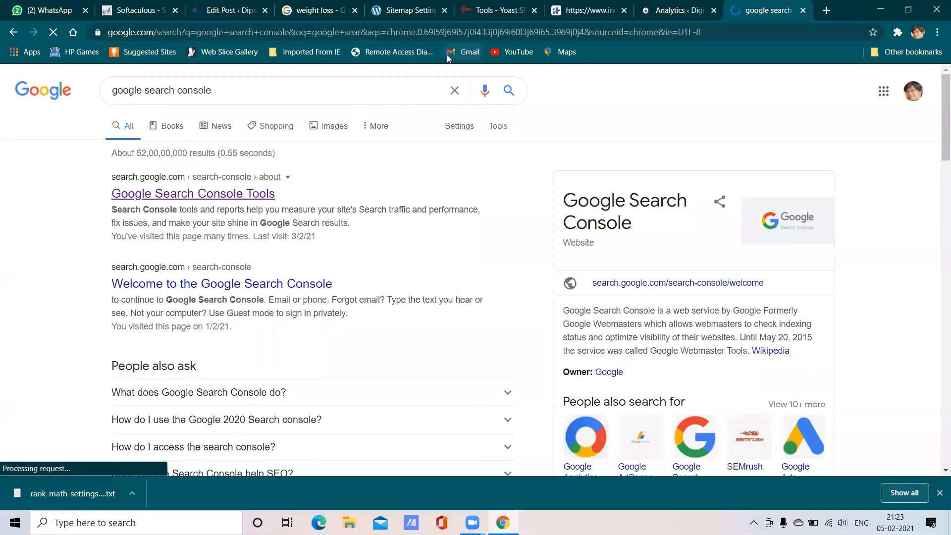
# - Start Search Console for the thedigitalmonkey.in property, dismiss the downloads bar, and open the Sitemaps report
pyautogui.click(128, 412)
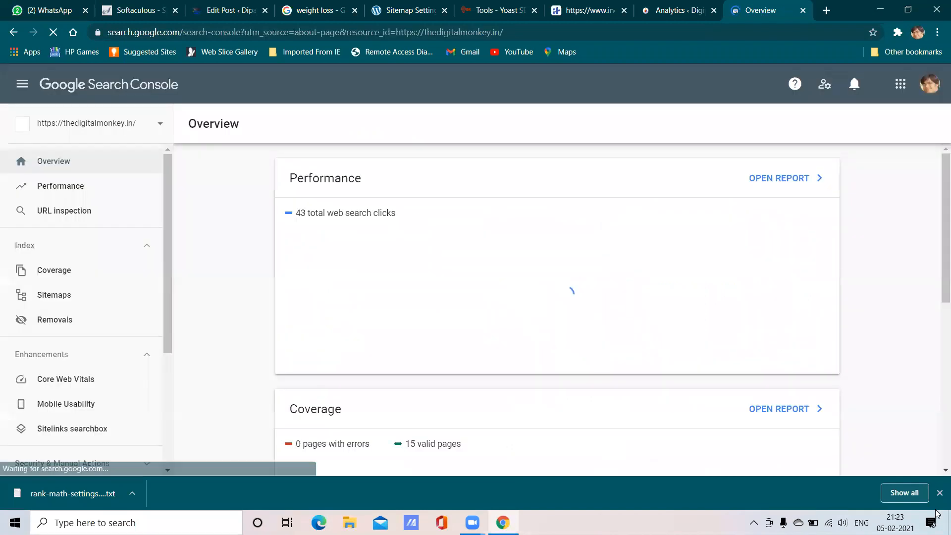
pyautogui.click(940, 493)
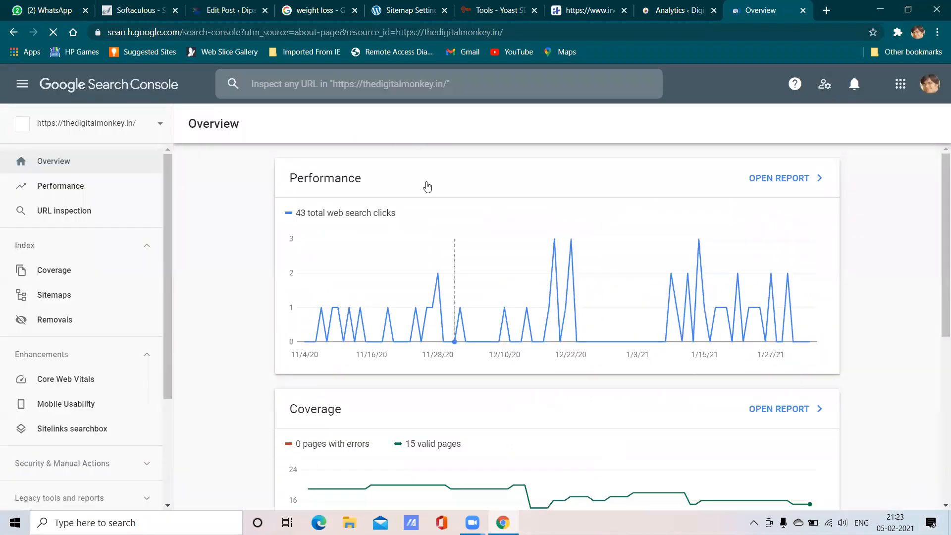
pyautogui.click(70, 297)
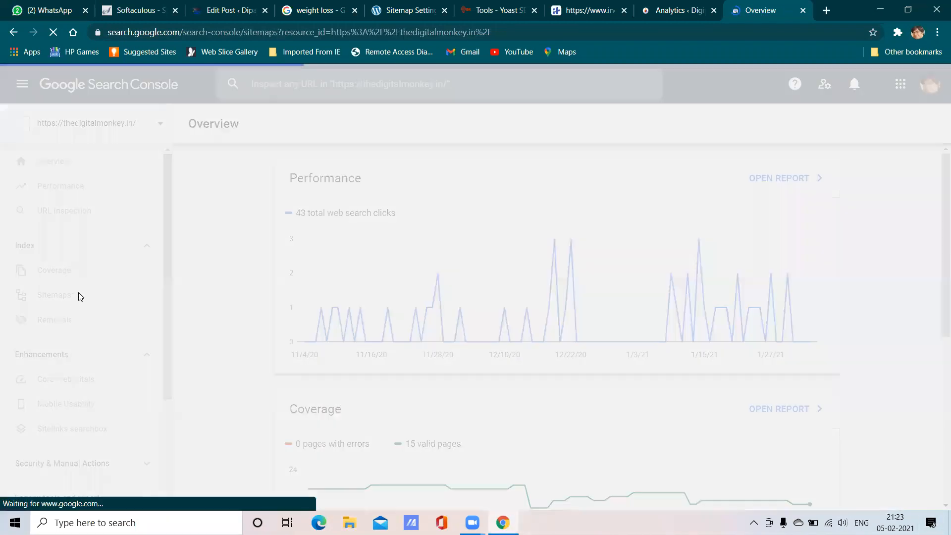
# - Return to the Rank Math sitemap settings and copy the My Library sitemap URL
pyautogui.click(347, 13)
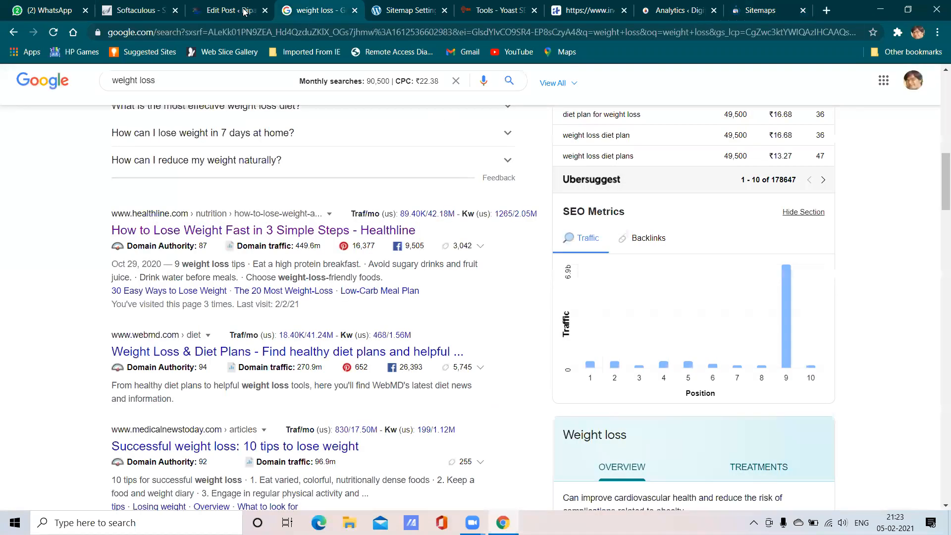
pyautogui.click(243, 6)
pyautogui.click(411, 10)
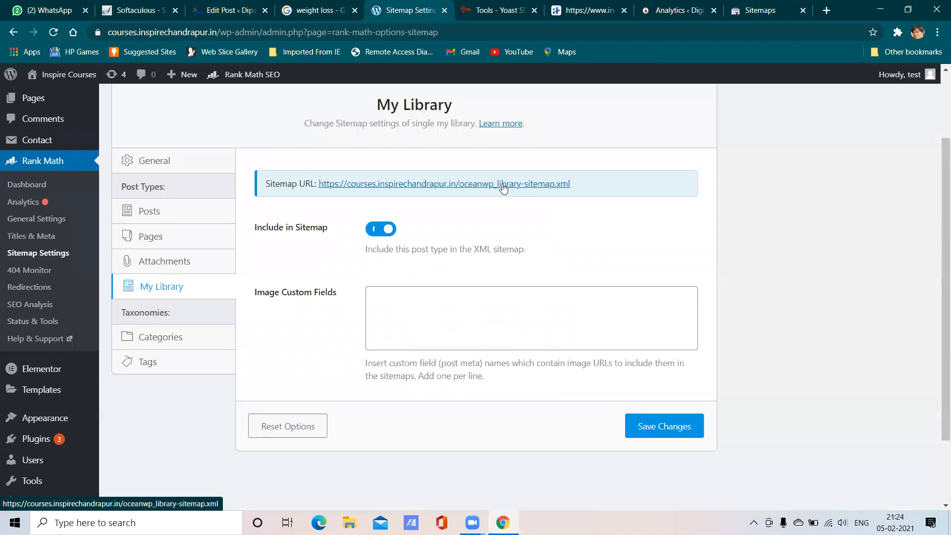
pyautogui.moveTo(571, 184); pyautogui.dragTo(319, 182)
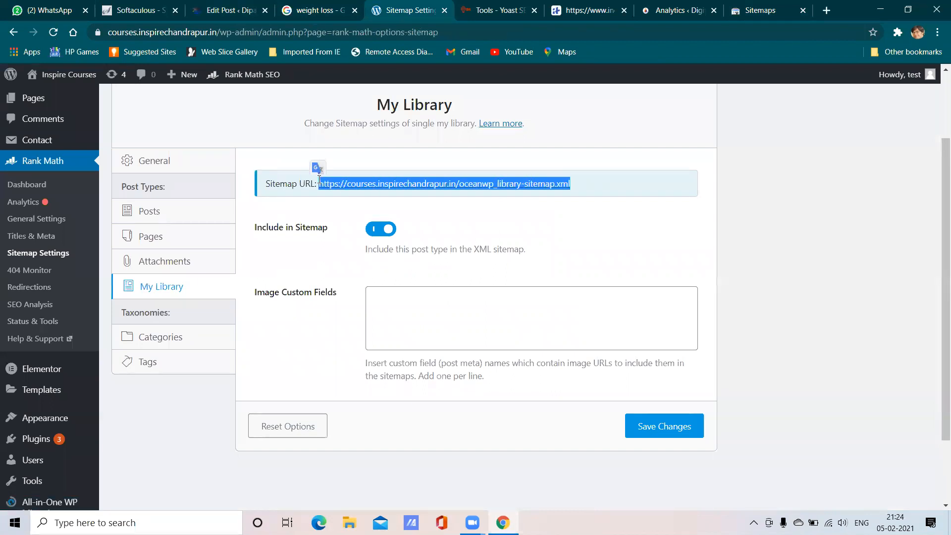
pyautogui.rightClick(392, 185)
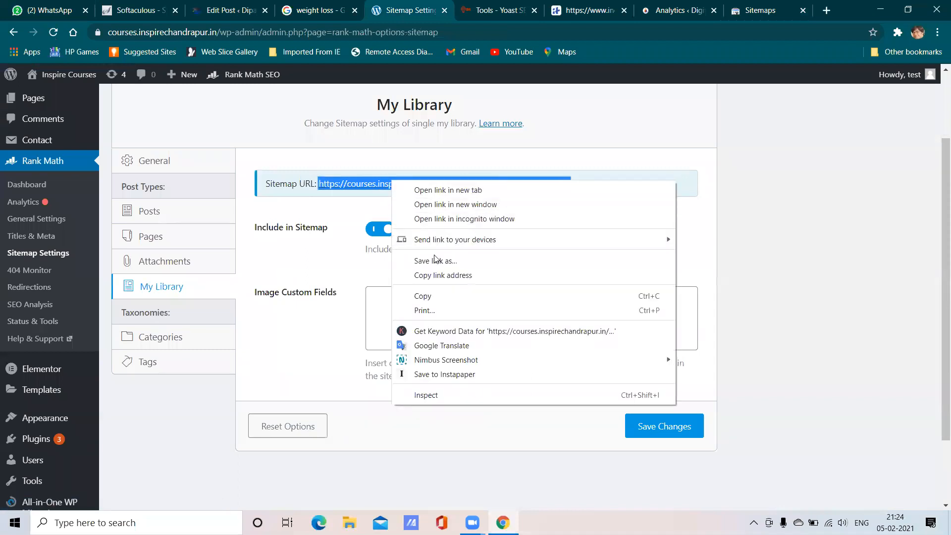
pyautogui.click(429, 295)
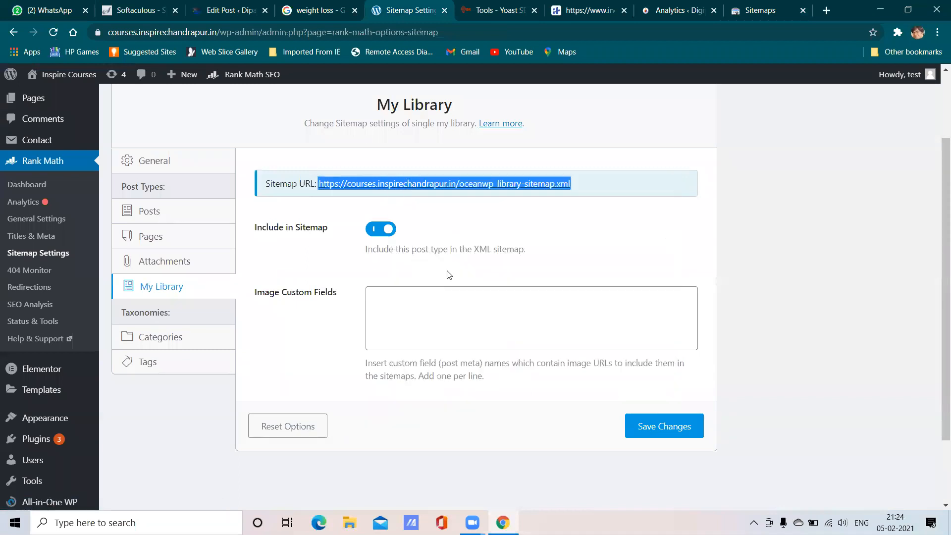
# - Paste the copied URL as a new sitemap in Search Console and trim it to ceanwp_library-sitemap.xml
pyautogui.click(755, 8)
pyautogui.rightClick(472, 209)
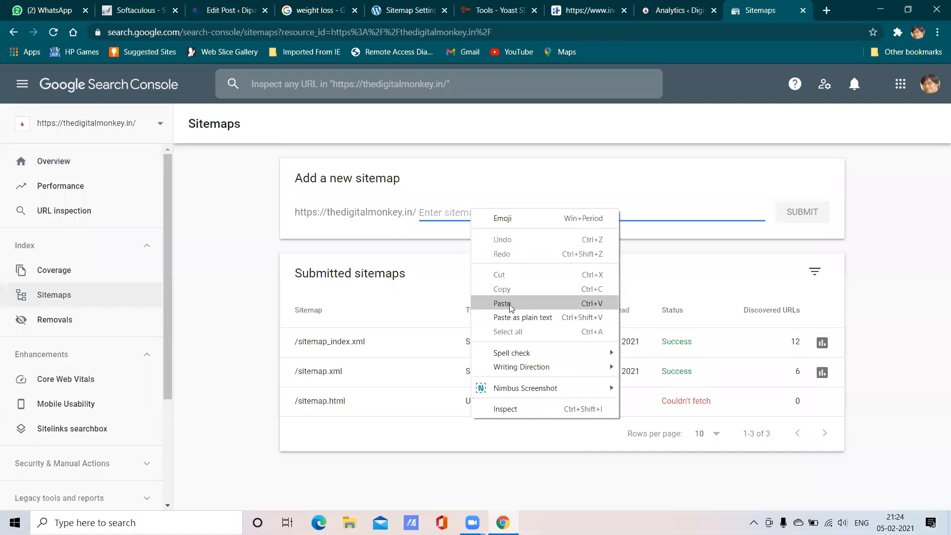
pyautogui.click(475, 302)
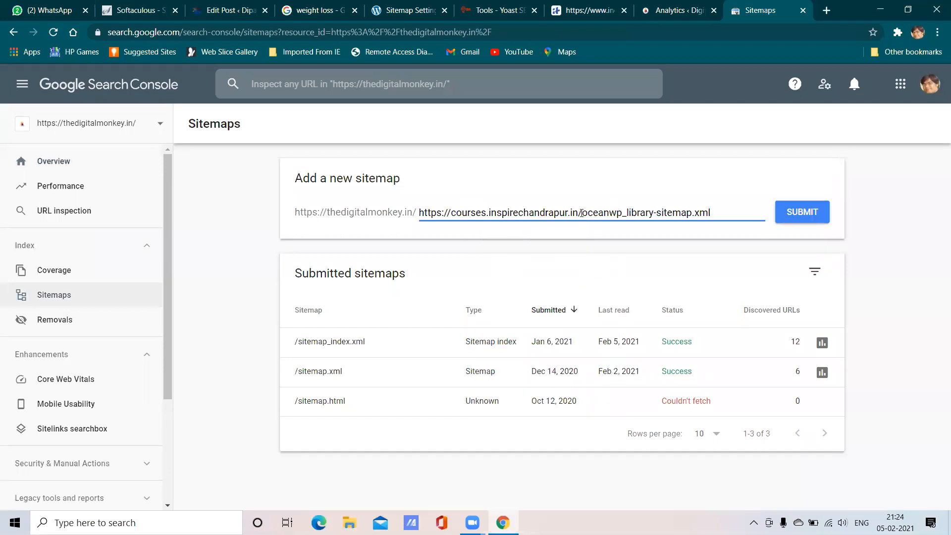
pyautogui.moveTo(582, 212); pyautogui.dragTo(360, 224)
pyautogui.press('BackSpace')
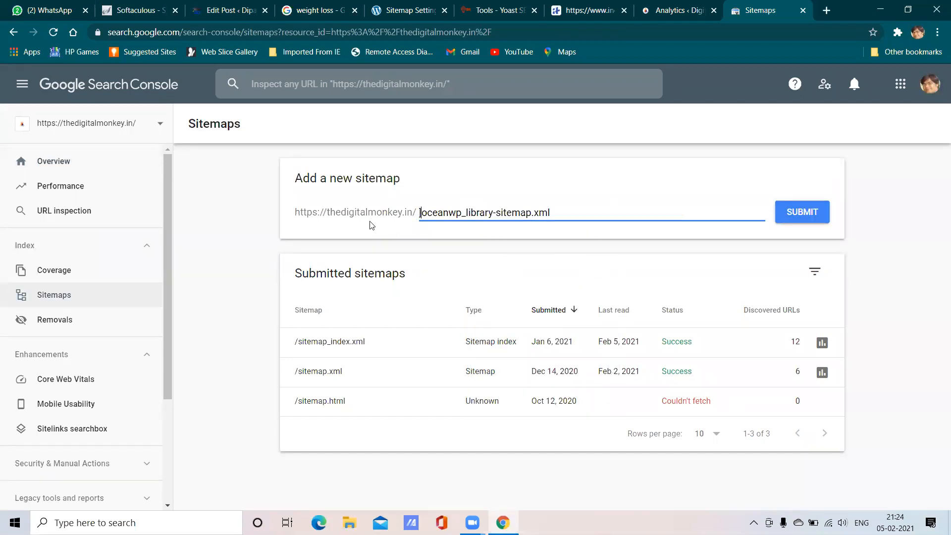
pyautogui.press('Delete')
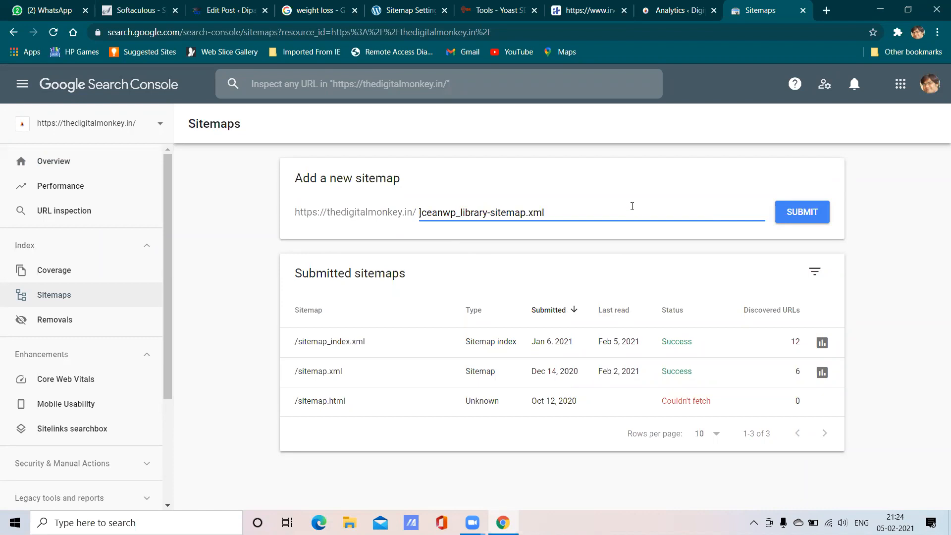
pyautogui.press('BackSpace')
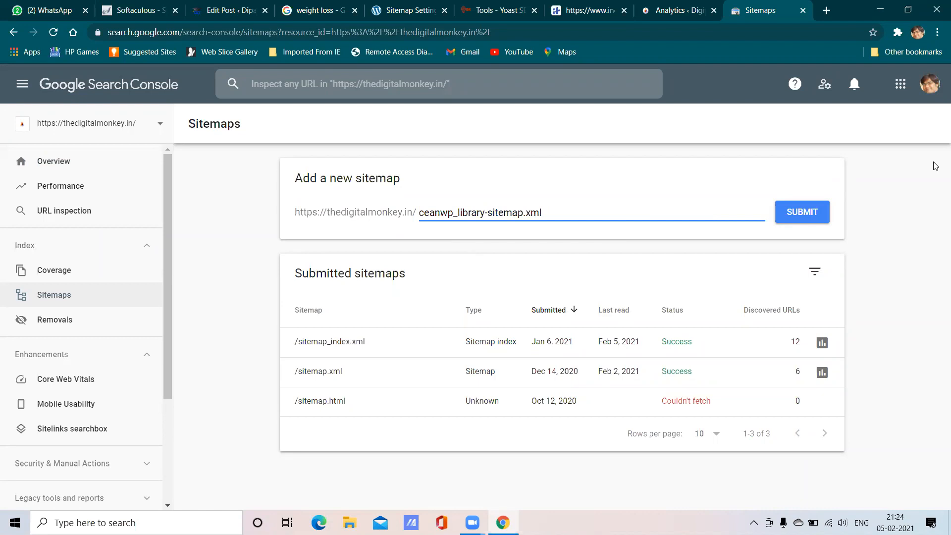
# - Open the Posts sitemap settings in Rank Math and highlight the post sitemap URL
pyautogui.click(406, 6)
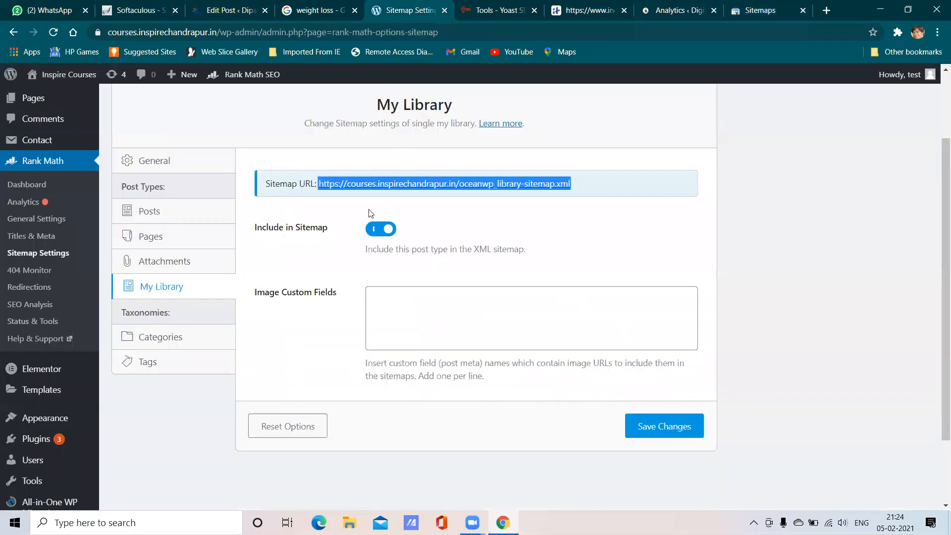
pyautogui.click(170, 212)
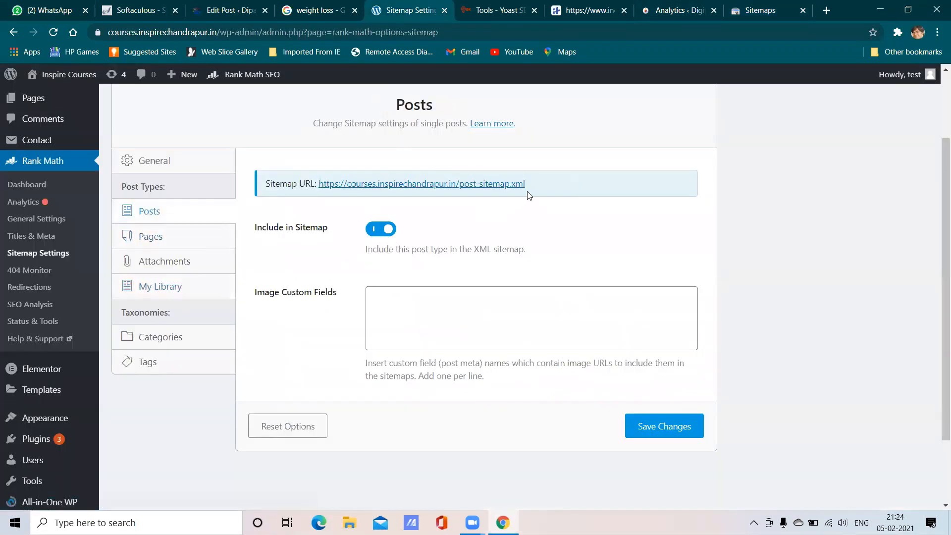
pyautogui.moveTo(445, 180); pyautogui.dragTo(339, 181)
# - In Search Console's new sitemap form, highlight the fixed domain prefix and the entered sitemap file name in turn
pyautogui.click(748, 7)
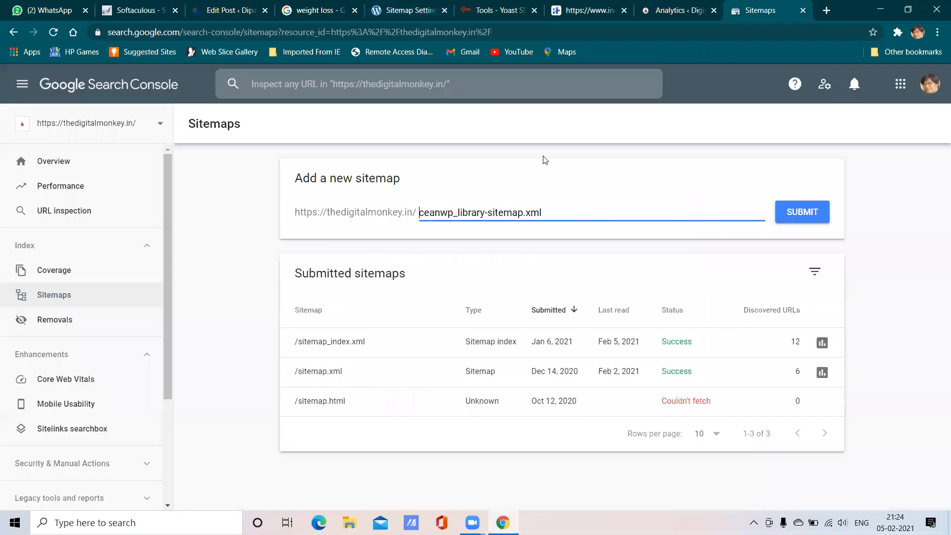
pyautogui.moveTo(414, 214); pyautogui.dragTo(294, 207)
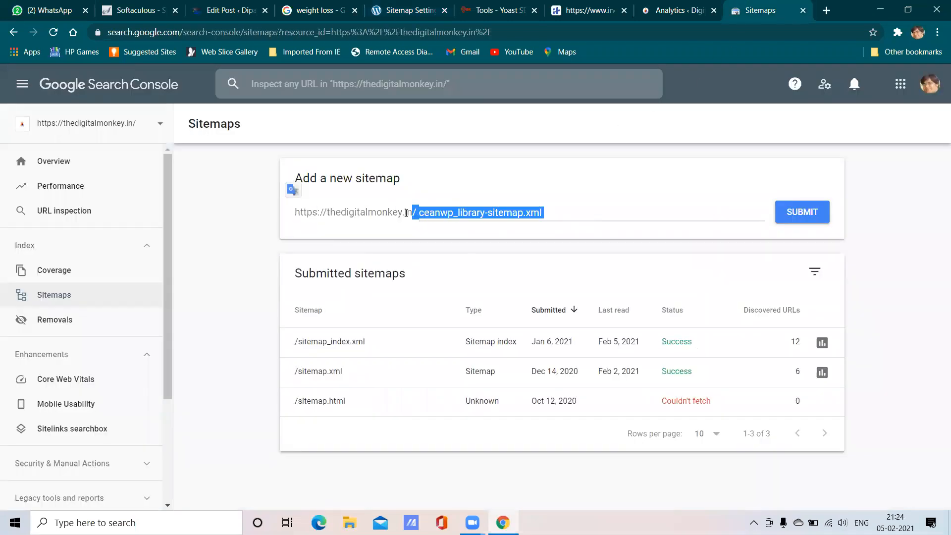
pyautogui.moveTo(414, 214); pyautogui.dragTo(296, 203)
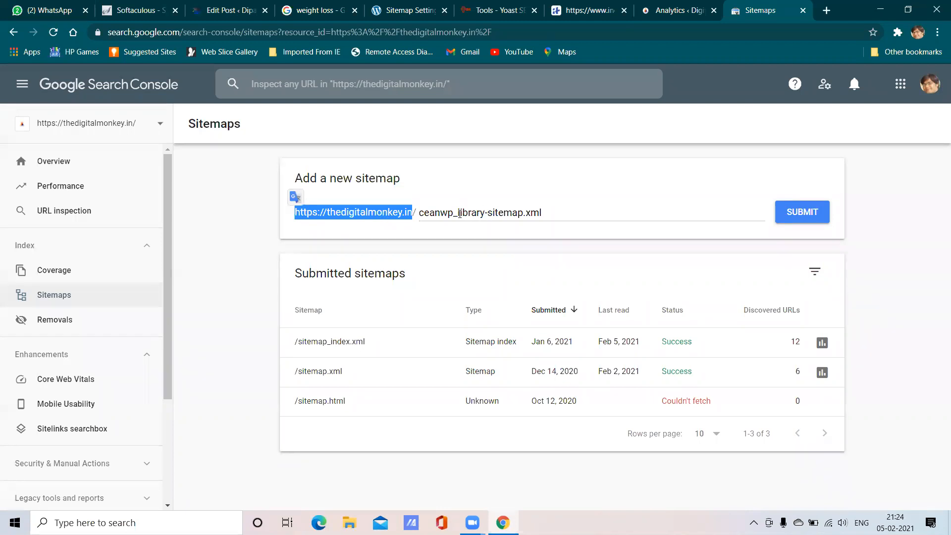
pyautogui.moveTo(552, 215); pyautogui.dragTo(414, 208)
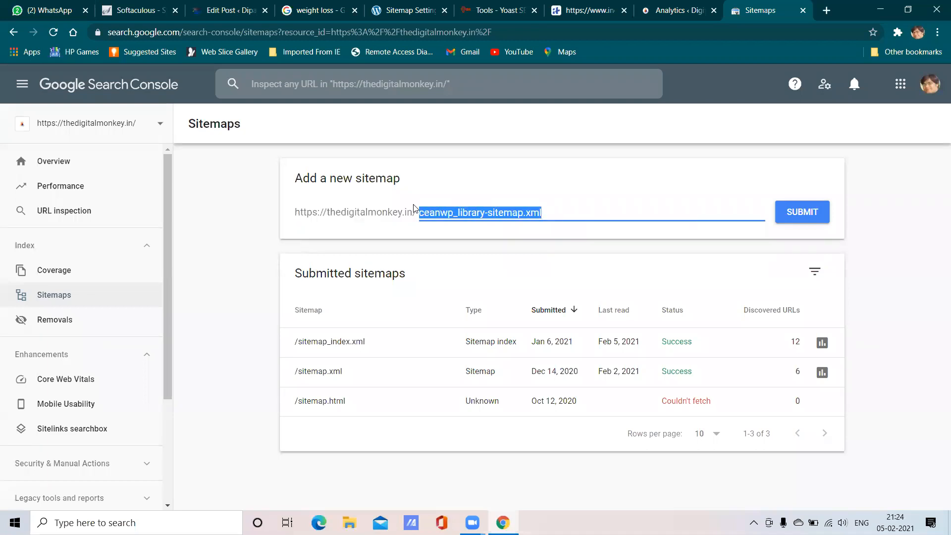
# - Recheck the Attachments, Posts and Pages sitemap settings, highlight the My Library sitemap URL, and compare it with Search Console's sitemap form
pyautogui.click(589, 5)
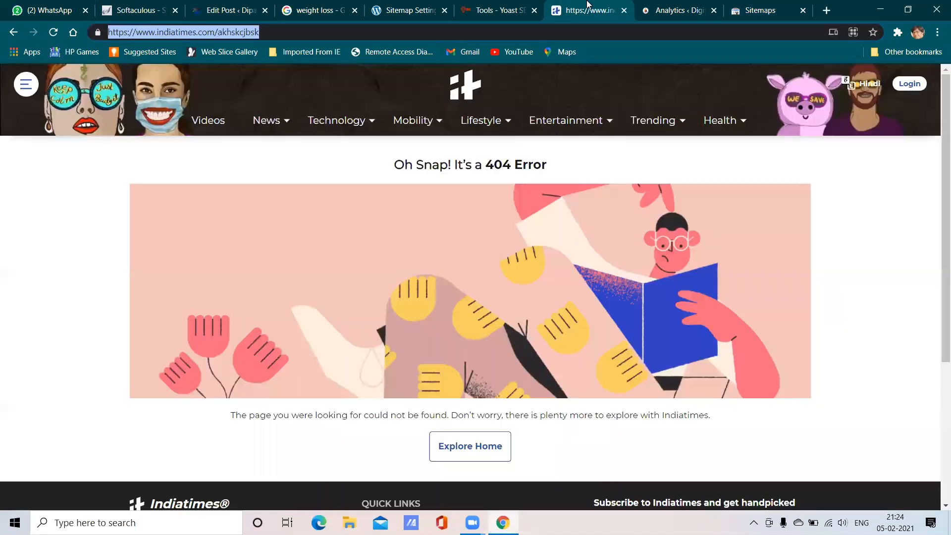
pyautogui.click(414, 6)
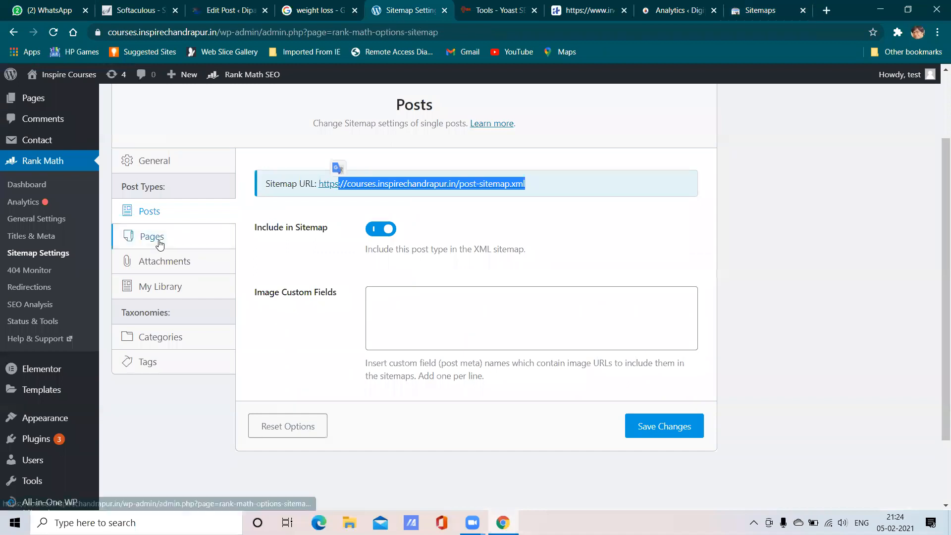
pyautogui.click(169, 262)
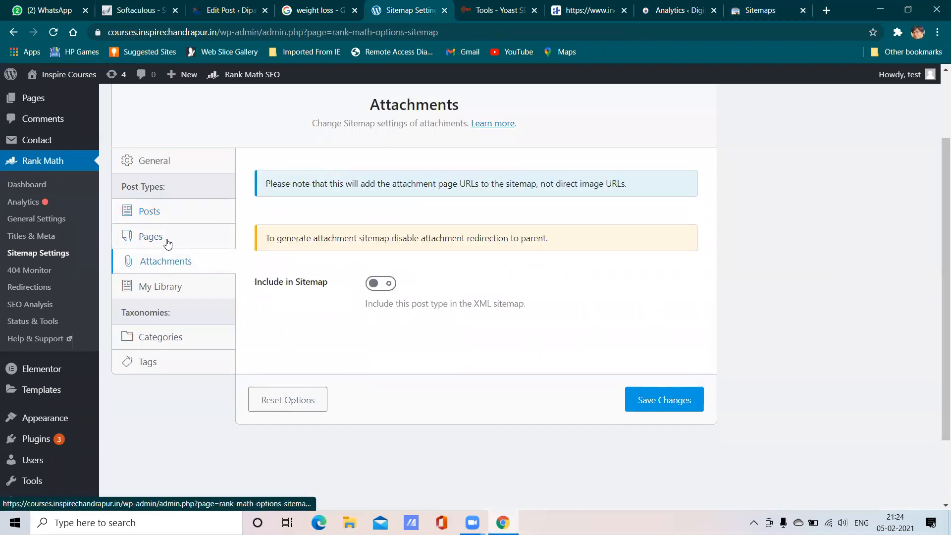
pyautogui.click(168, 218)
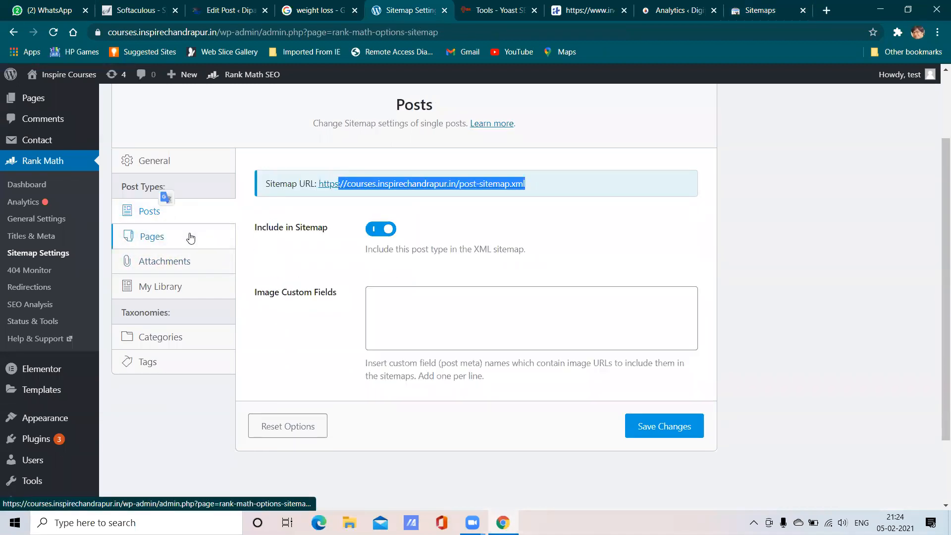
pyautogui.click(188, 236)
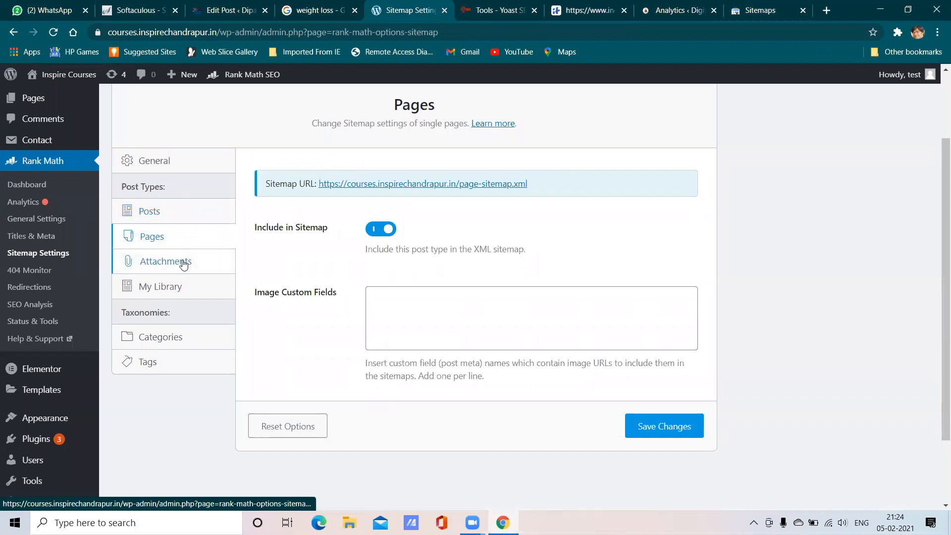
pyautogui.click(194, 287)
pyautogui.moveTo(574, 185); pyautogui.dragTo(323, 184)
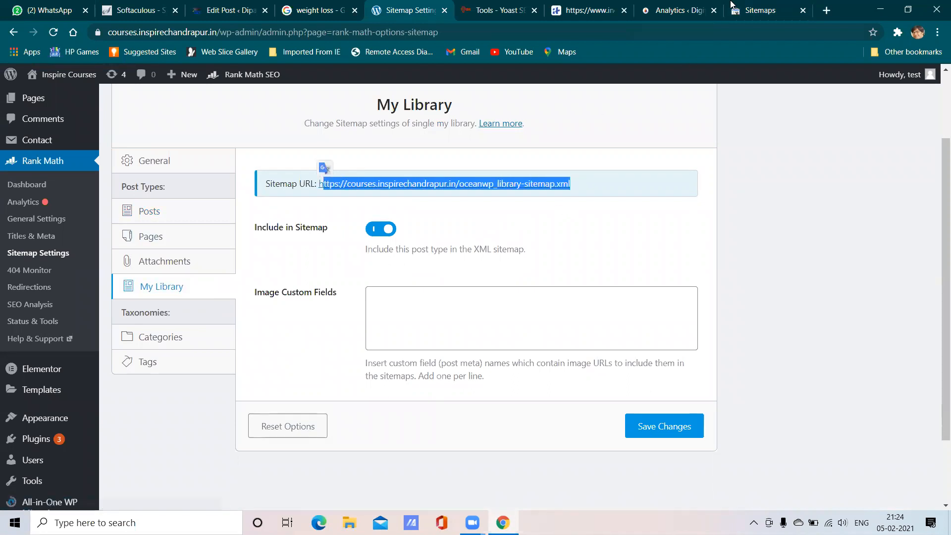
pyautogui.click(758, 10)
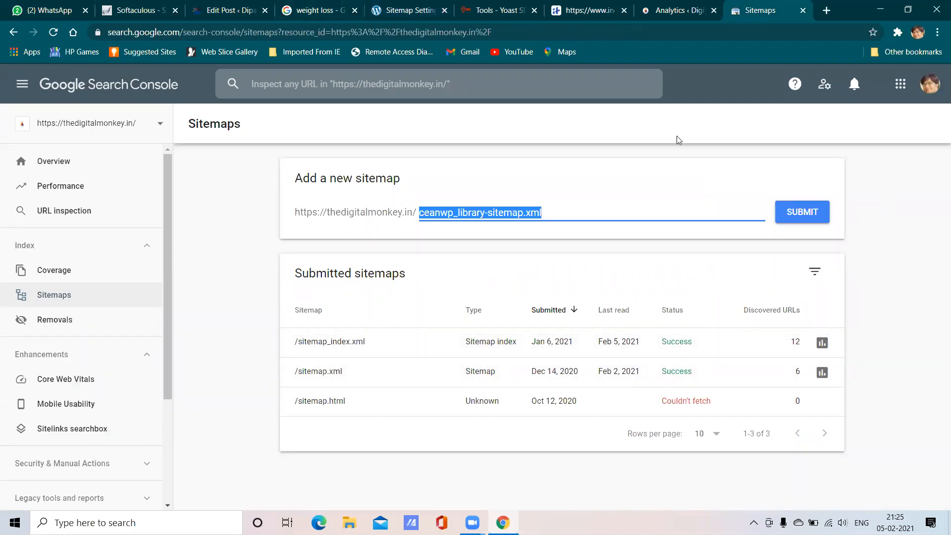
# - Open the Categories sitemap settings in Rank Math and highlight the category sitemap URL
pyautogui.click(324, 10)
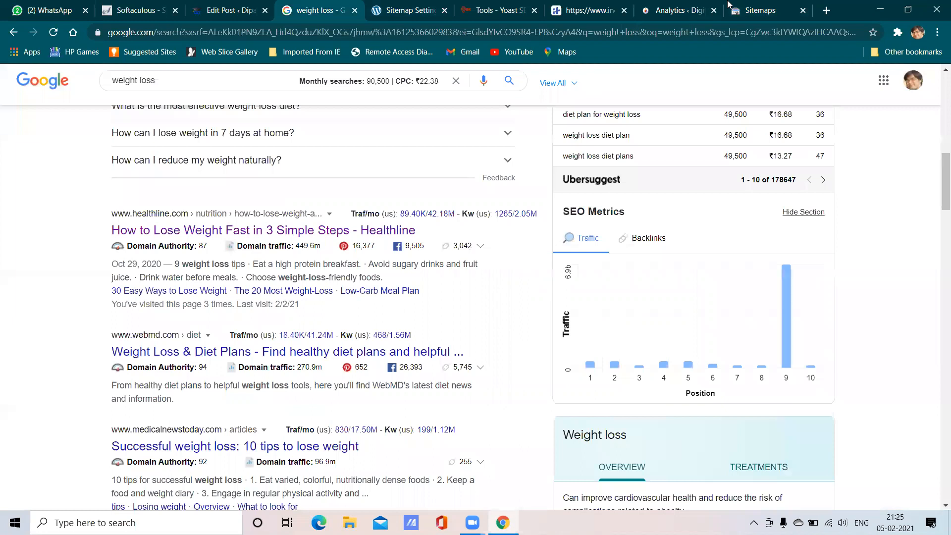
pyautogui.click(752, 4)
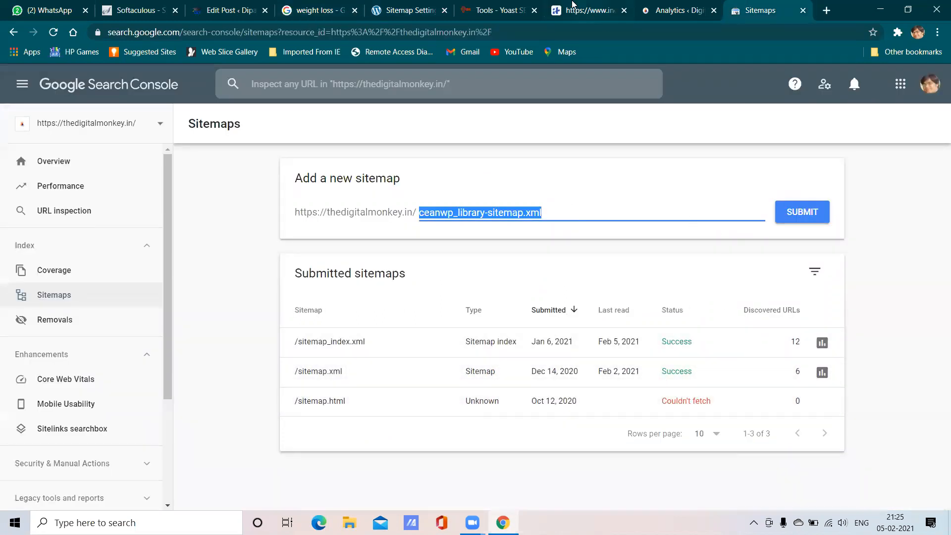
pyautogui.click(432, 4)
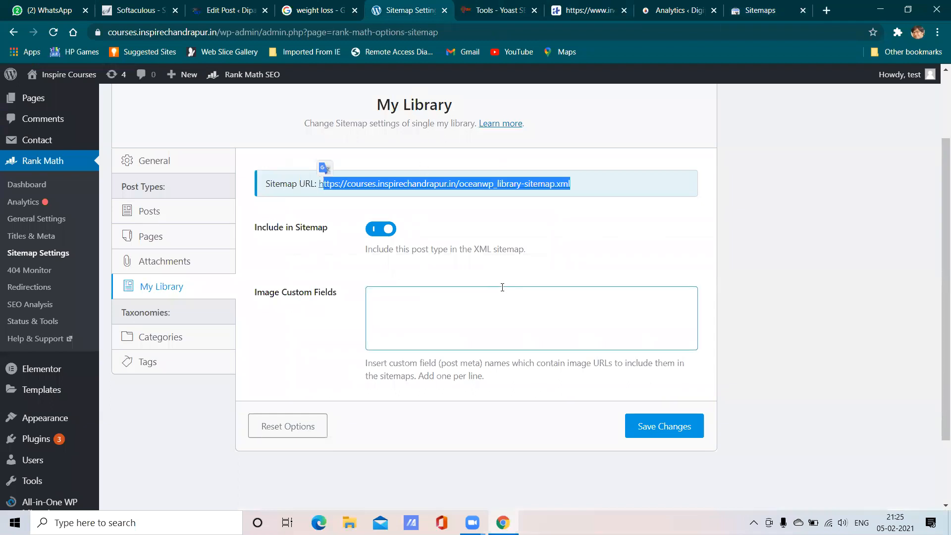
pyautogui.click(161, 336)
pyautogui.moveTo(556, 185); pyautogui.dragTo(317, 184)
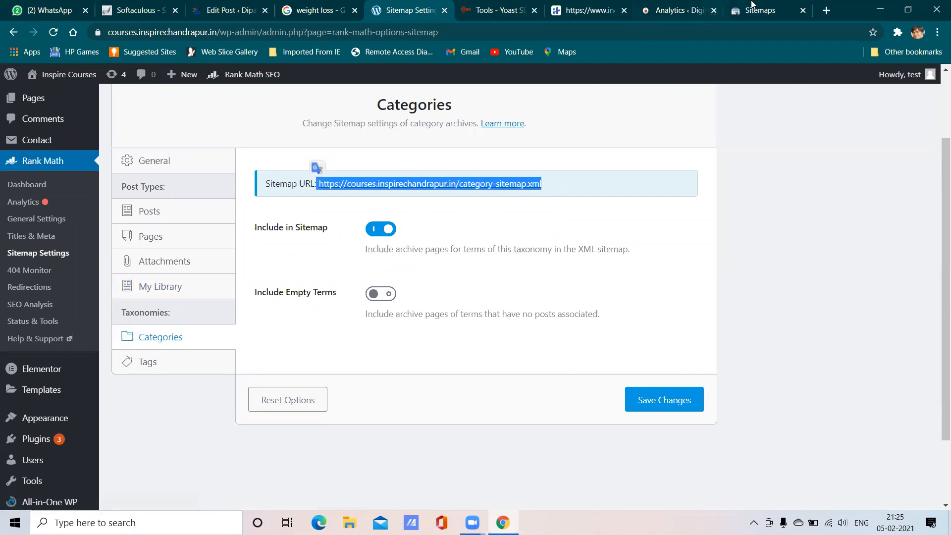
# - Open the Tags sitemap settings in Rank Math and compare the tag sitemap URL with Search Console's new sitemap form
pyautogui.click(185, 371)
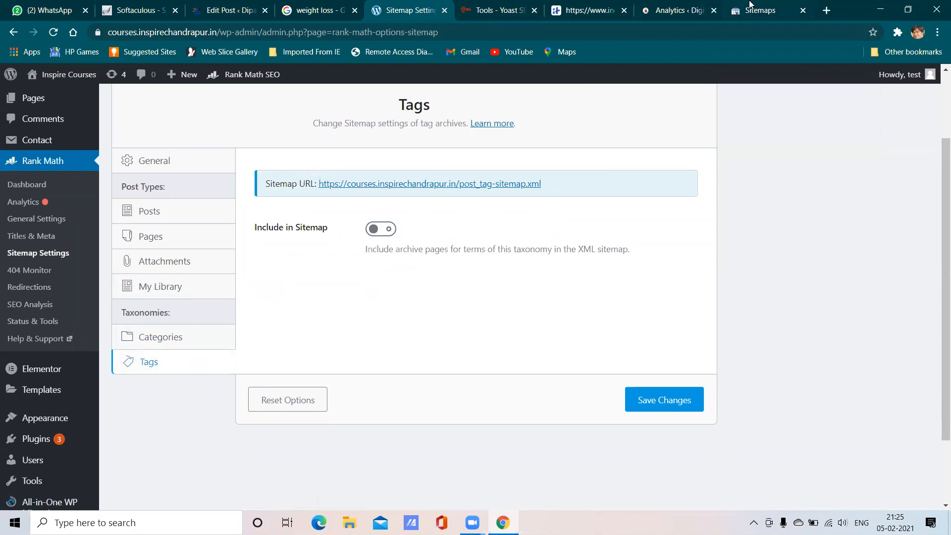
pyautogui.click(765, 11)
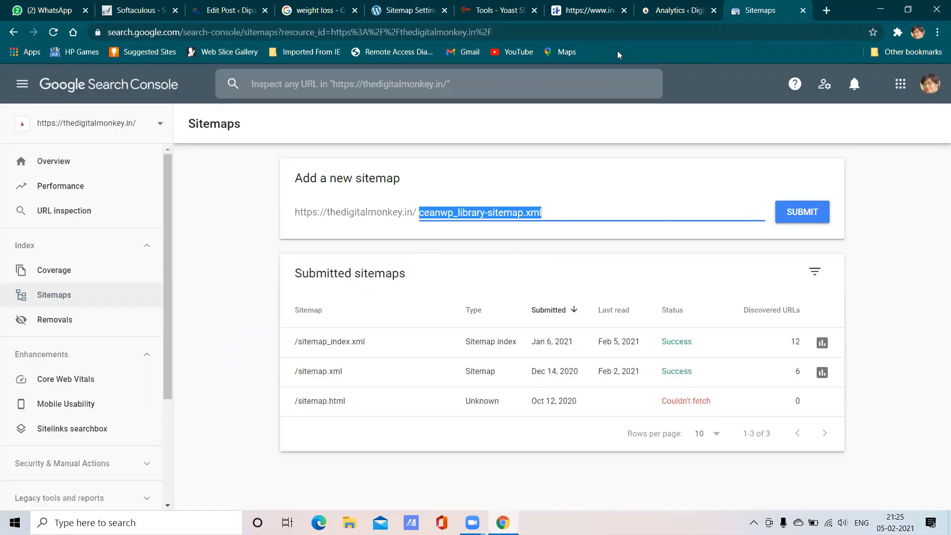
pyautogui.click(465, 5)
pyautogui.click(405, 6)
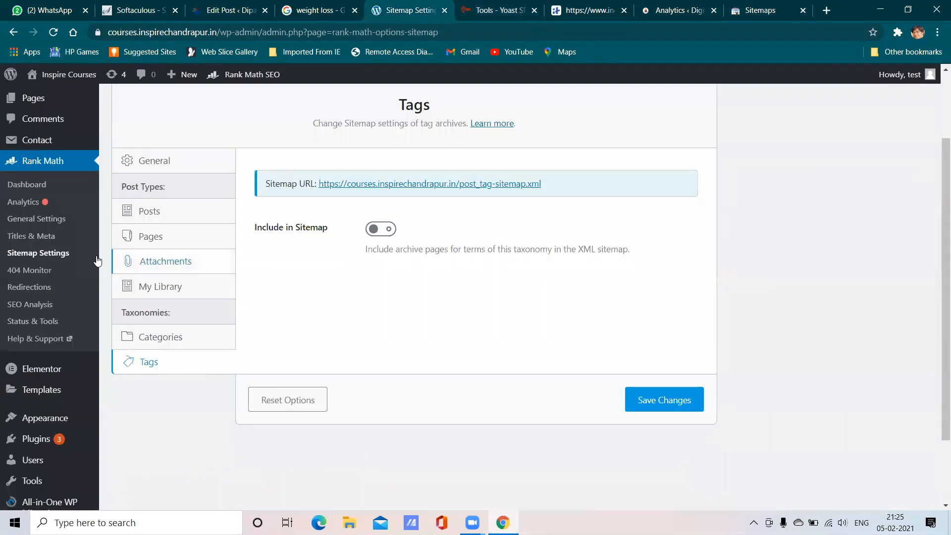
# - Open Rank Math's 404 Monitor, and on the Indiatimes 404 error page highlight the full broken page URL
pyautogui.click(34, 271)
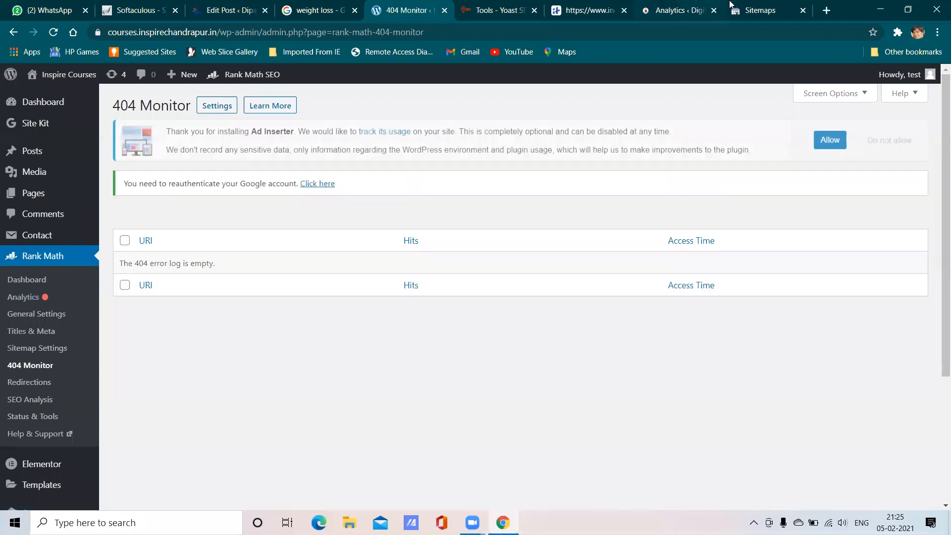
pyautogui.click(589, 11)
pyautogui.moveTo(285, 32); pyautogui.dragTo(111, 38)
pyautogui.moveTo(268, 32); pyautogui.dragTo(94, 38)
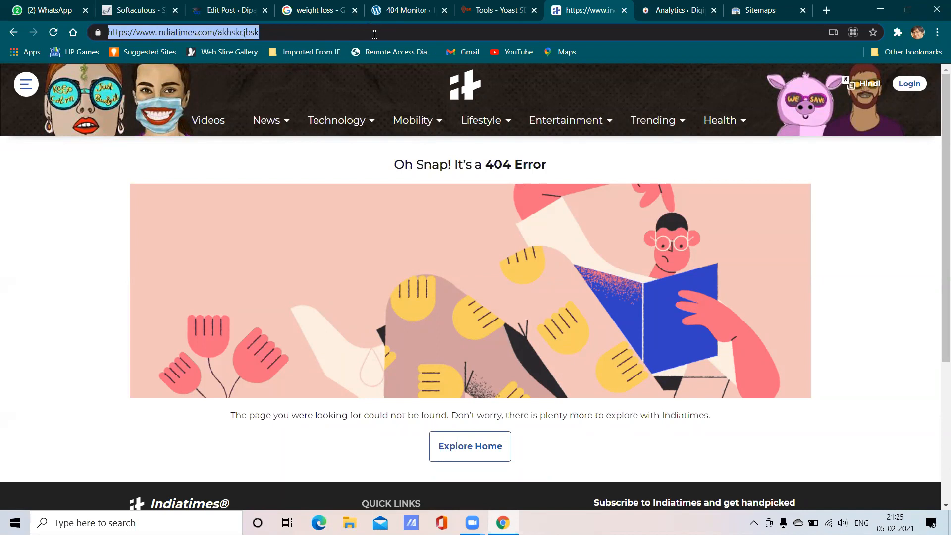
pyautogui.click(316, 35)
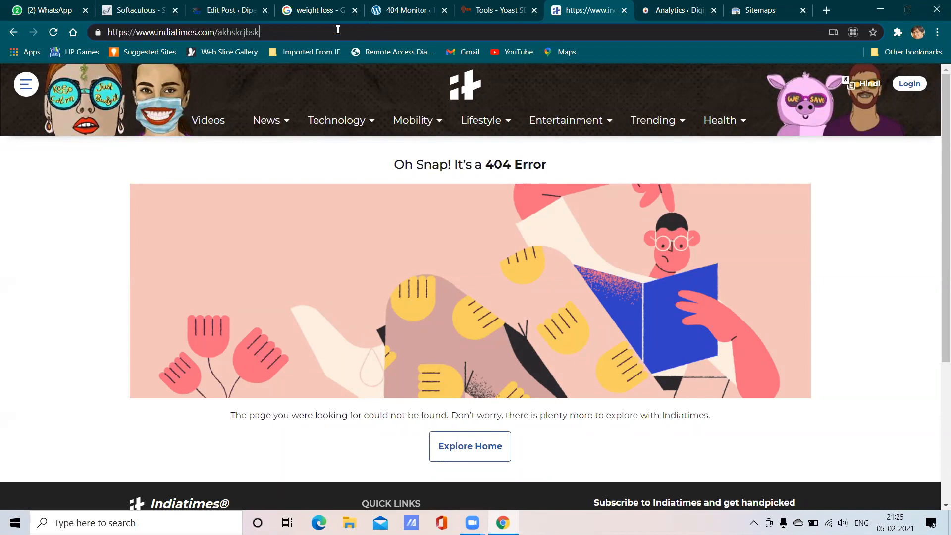
# - Compare the 404 Monitor log with the Indiatimes error page and highlight the log's status text
pyautogui.click(401, 8)
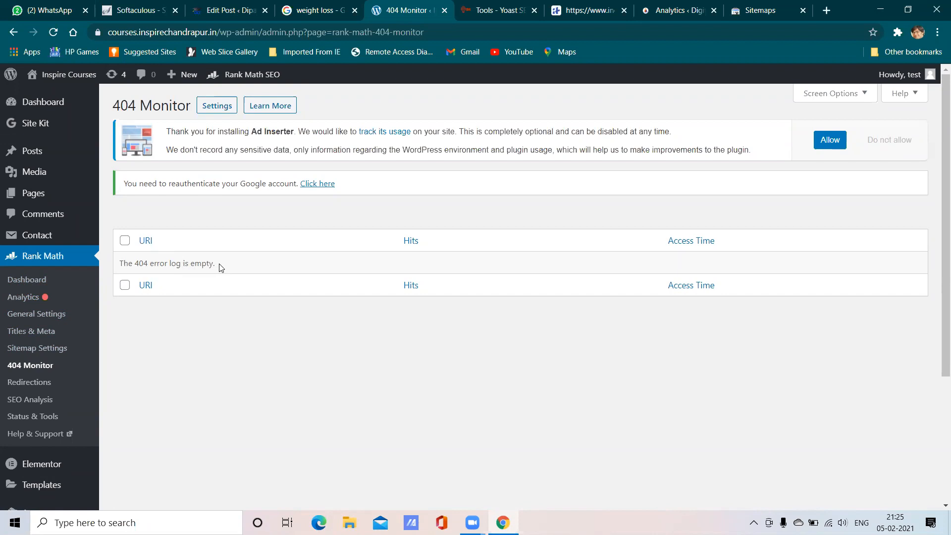
pyautogui.click(577, 7)
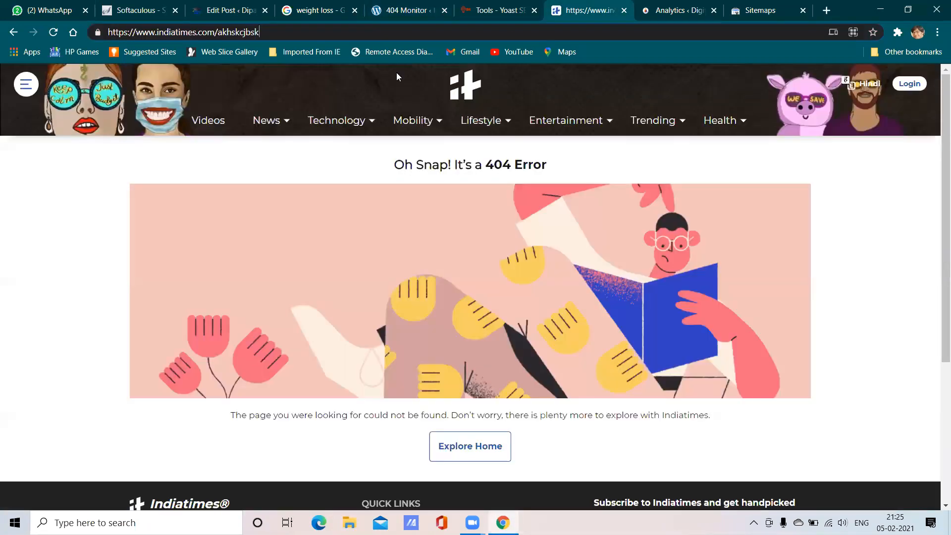
pyautogui.click(338, 4)
pyautogui.click(432, 6)
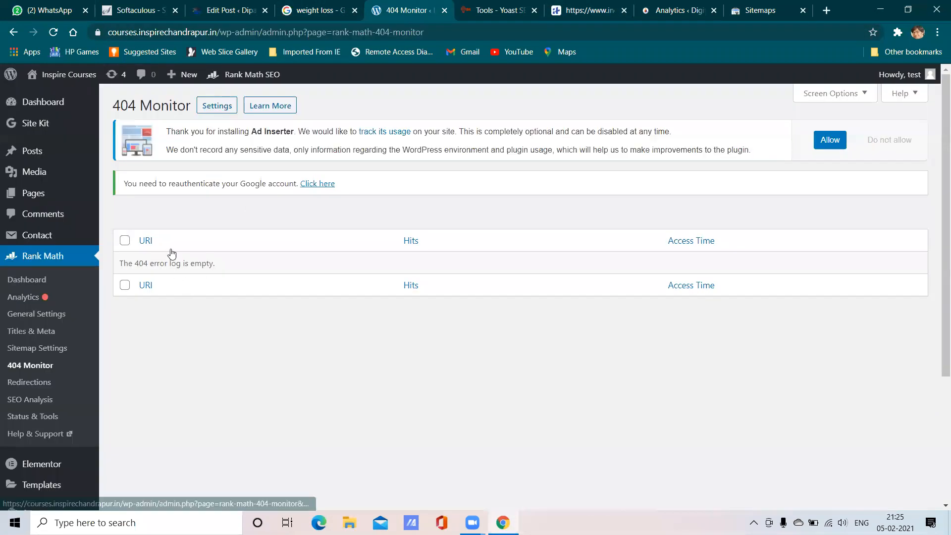
pyautogui.moveTo(220, 268); pyautogui.dragTo(110, 261)
pyautogui.click(234, 267)
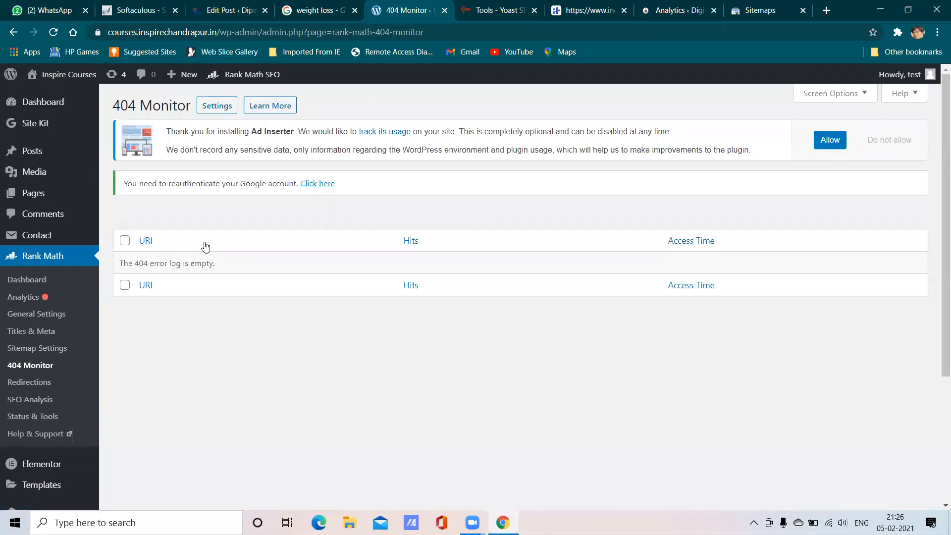
# - Review the 404 Monitor settings, including mode, log limit, excluded paths and query parameters, and return to the 404 log
pyautogui.click(213, 106)
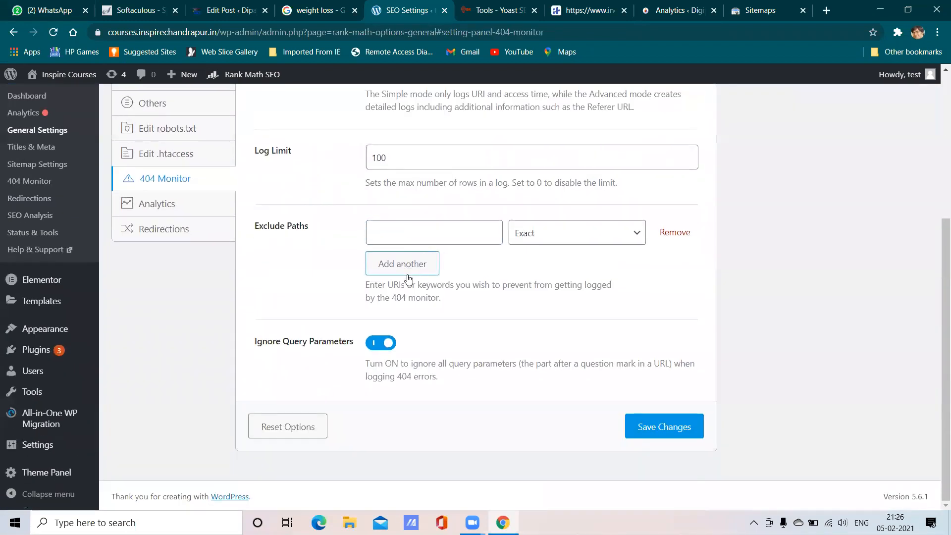
pyautogui.scroll(2, 407, 277)
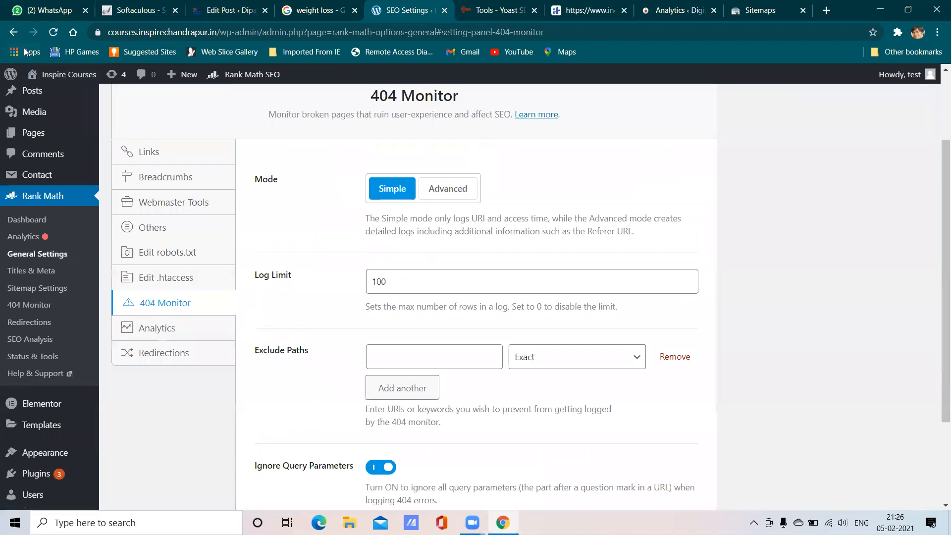
pyautogui.click(48, 308)
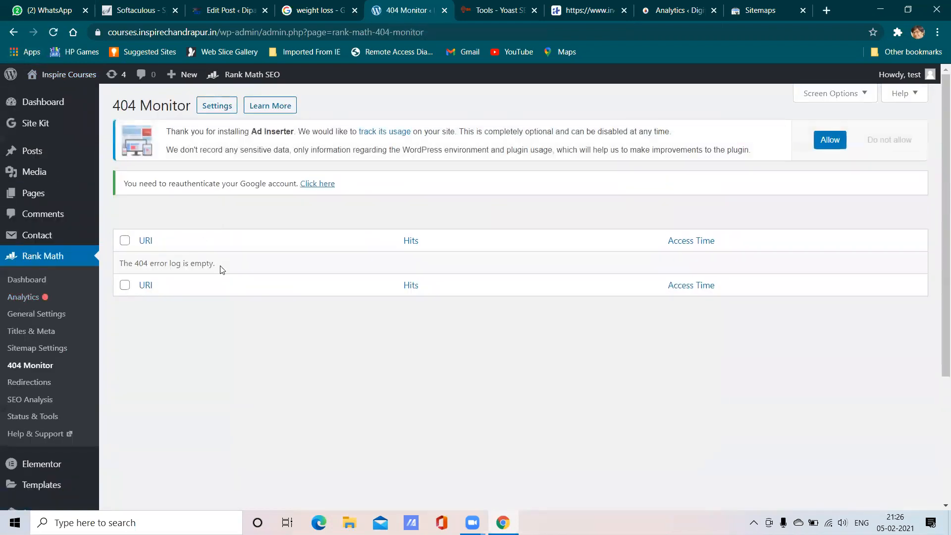
# - Highlight the 404 log's status text, view the weight loss Google results, and return to the 404 Monitor
pyautogui.moveTo(221, 269); pyautogui.dragTo(128, 266)
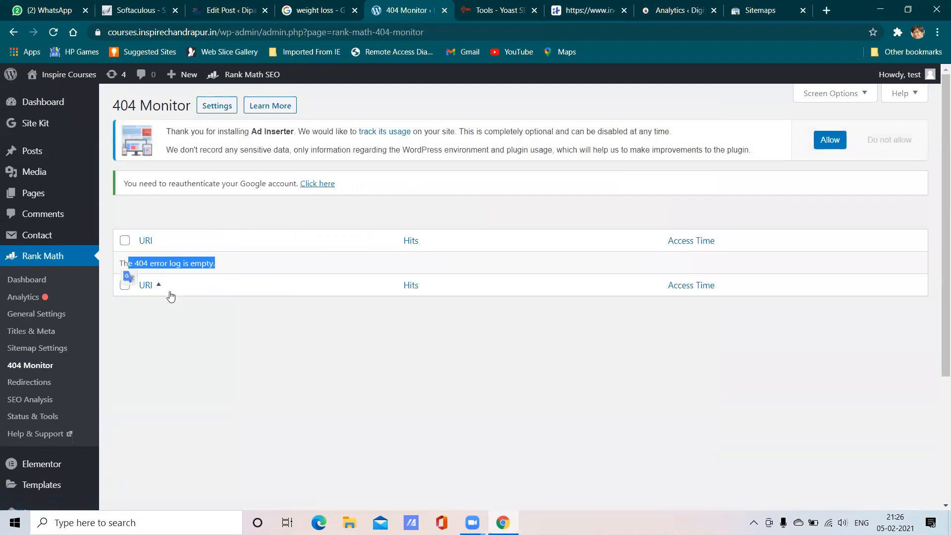
pyautogui.click(236, 274)
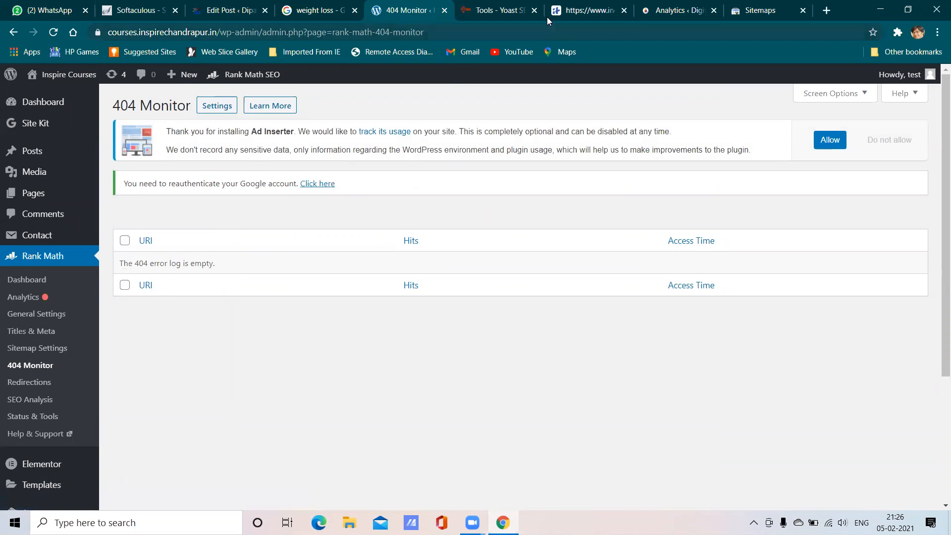
pyautogui.click(579, 6)
pyautogui.click(304, 9)
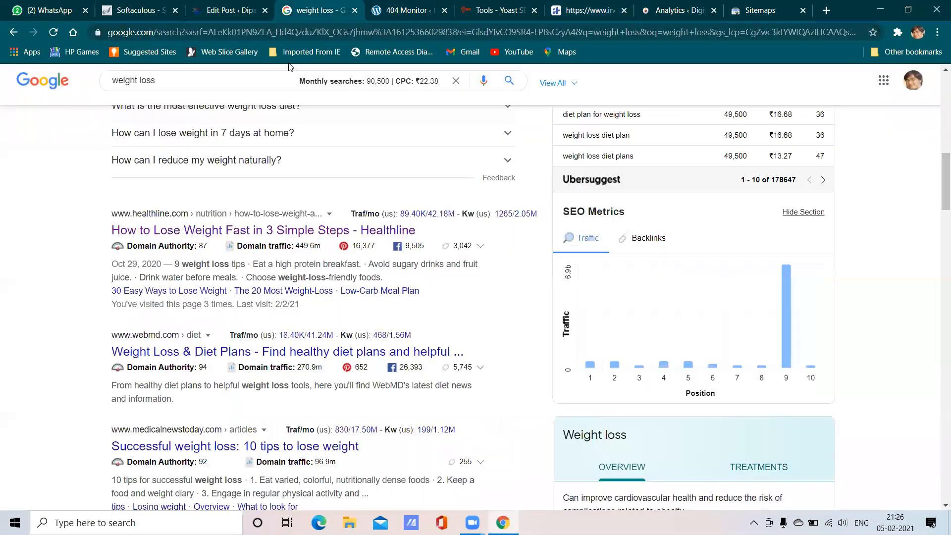
pyautogui.hotkey('ctrl', 'Tab')
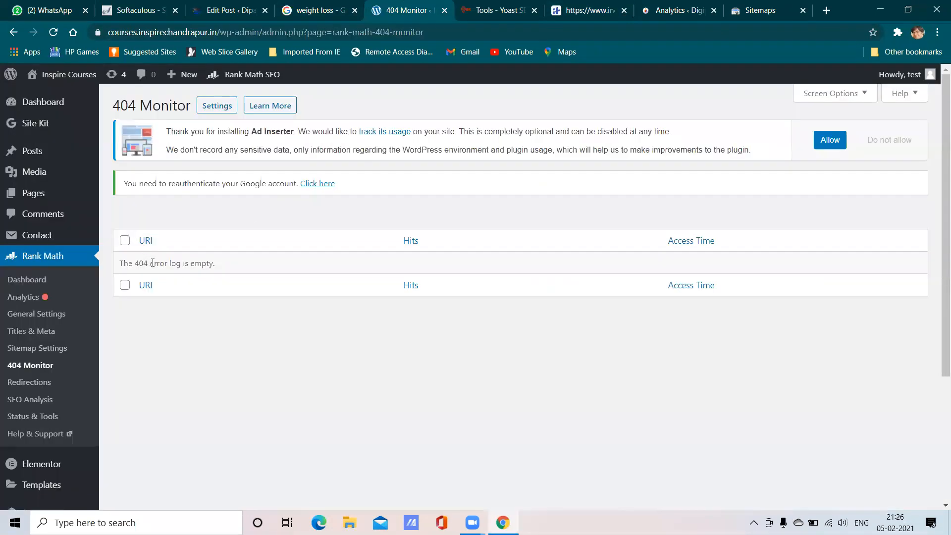
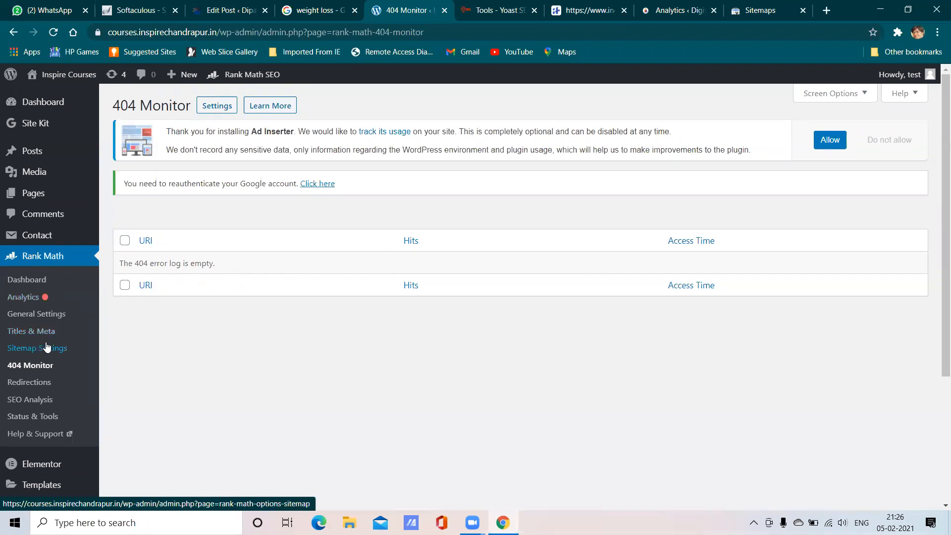
# - Open Rank Math's Redirections, start a new redirection and inspect the match type options for the source URL
pyautogui.scroll(-3, 57, 347)
pyautogui.scroll(2, 66, 280)
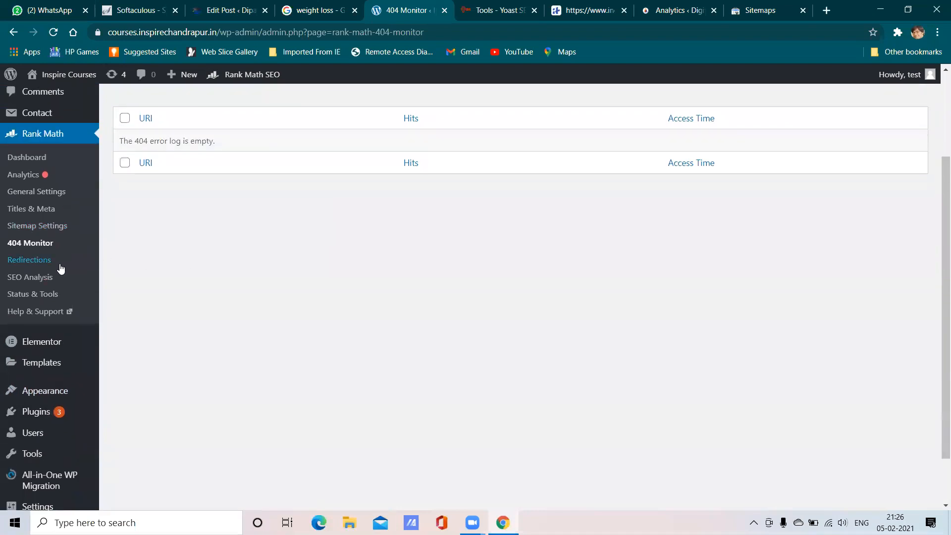
pyautogui.click(41, 263)
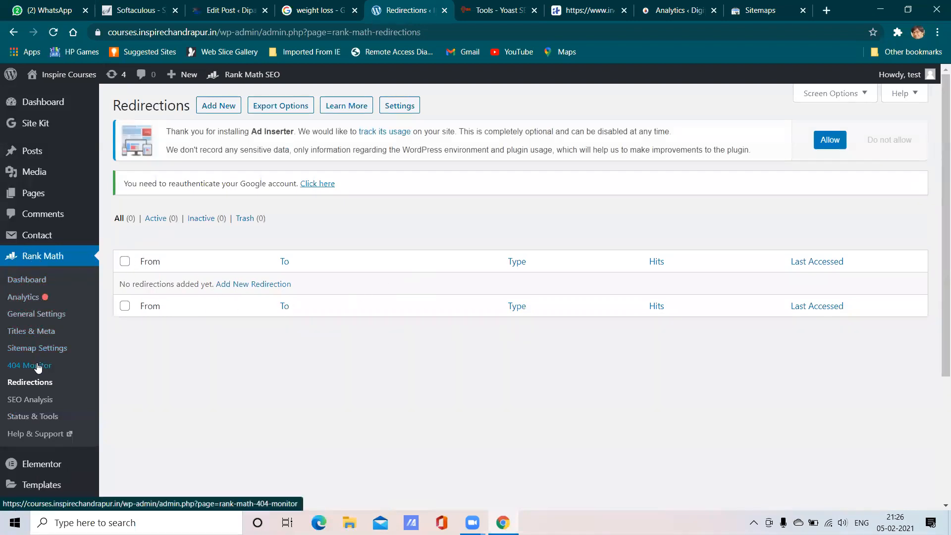
pyautogui.click(251, 285)
pyautogui.click(264, 155)
pyautogui.click(399, 168)
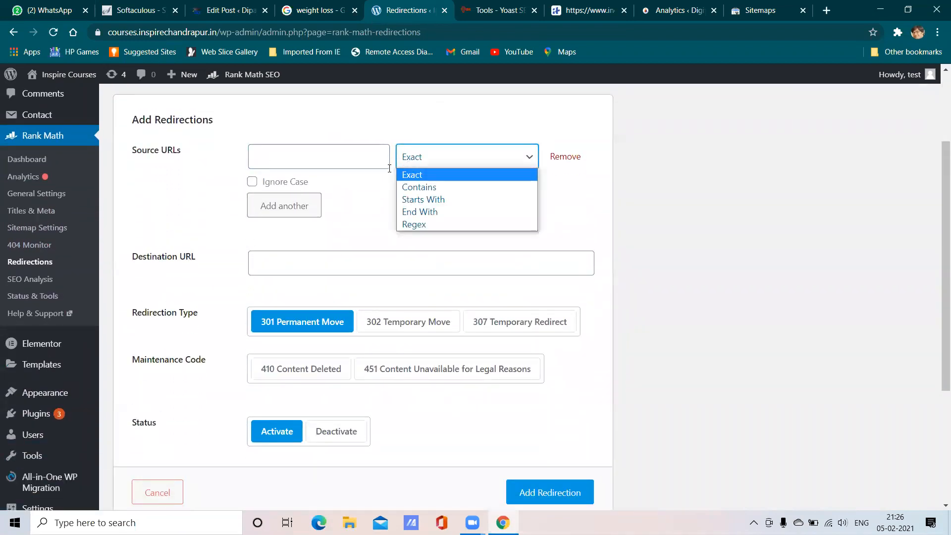
pyautogui.click(325, 159)
# - Review the new redirection form's source and destination URLs, redirection type, maintenance code and status options
pyautogui.scroll(-2, 336, 210)
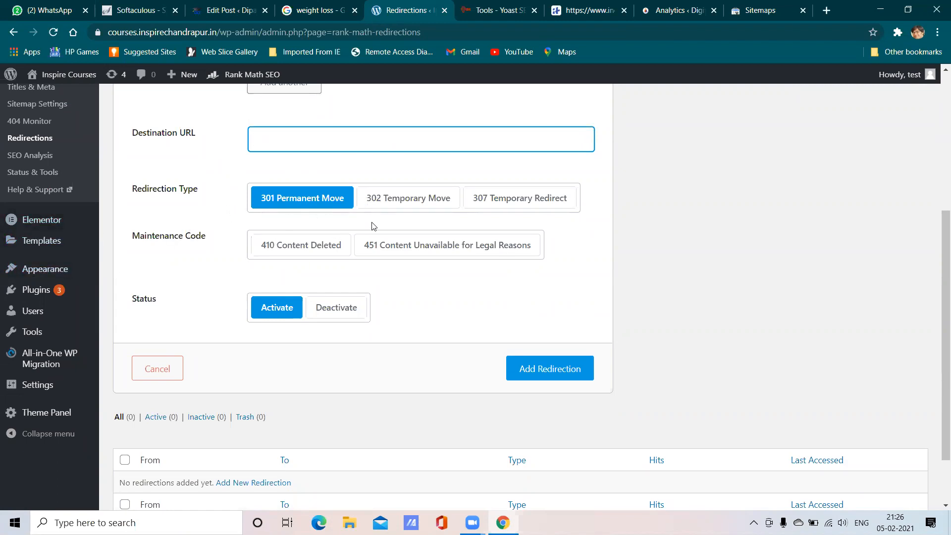
pyautogui.scroll(3, 123, 228)
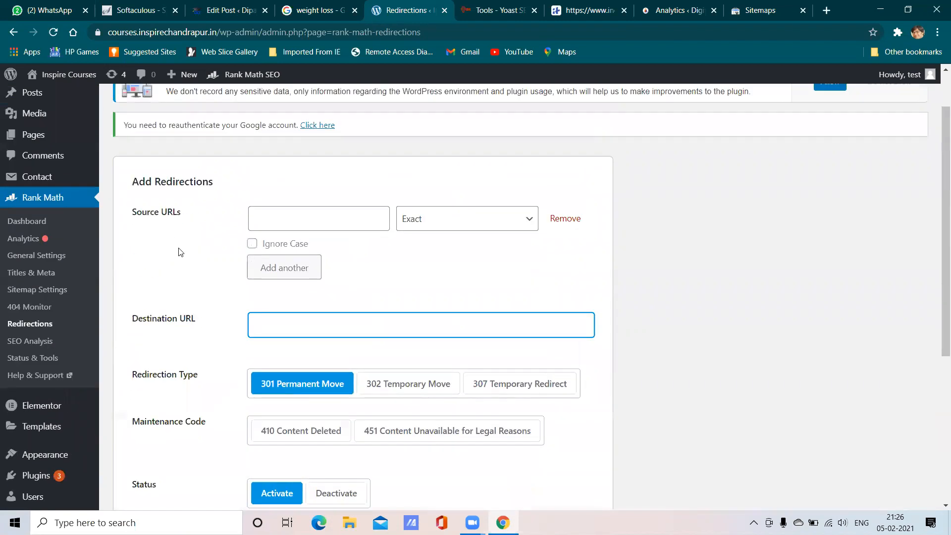
pyautogui.scroll(-1, 155, 277)
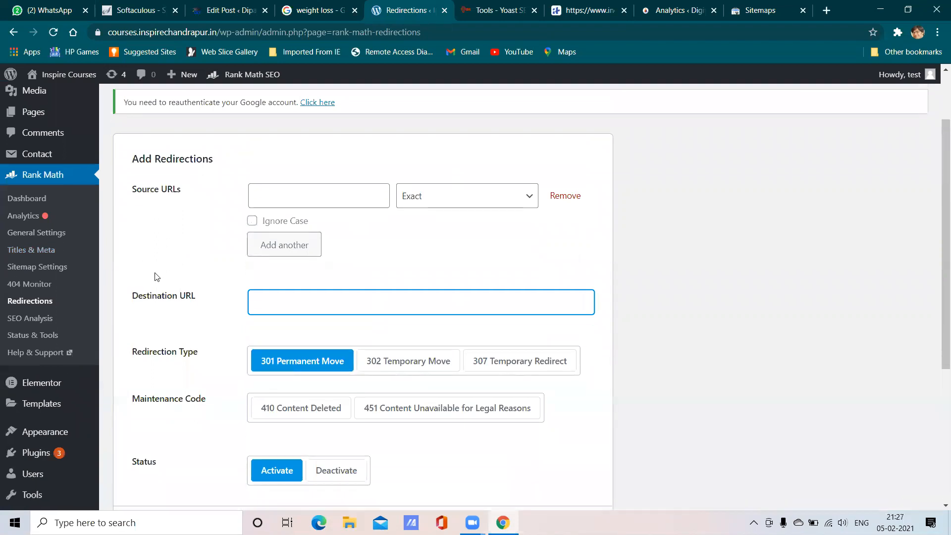
pyautogui.scroll(3, 149, 267)
pyautogui.scroll(-3, 160, 241)
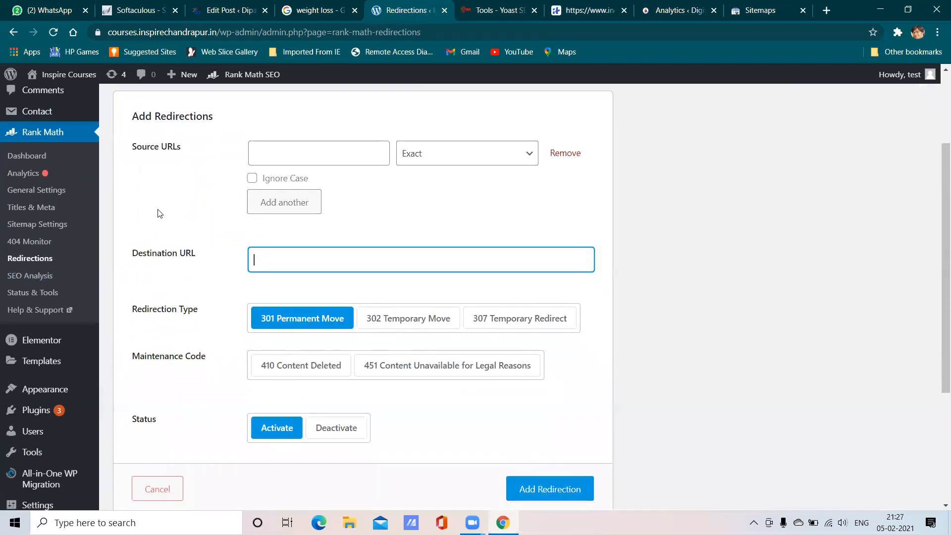
# - Open Rank Math's SEO Analysis, follow the account linking link to view the connection page, and return to SEO Analysis
pyautogui.click(48, 278)
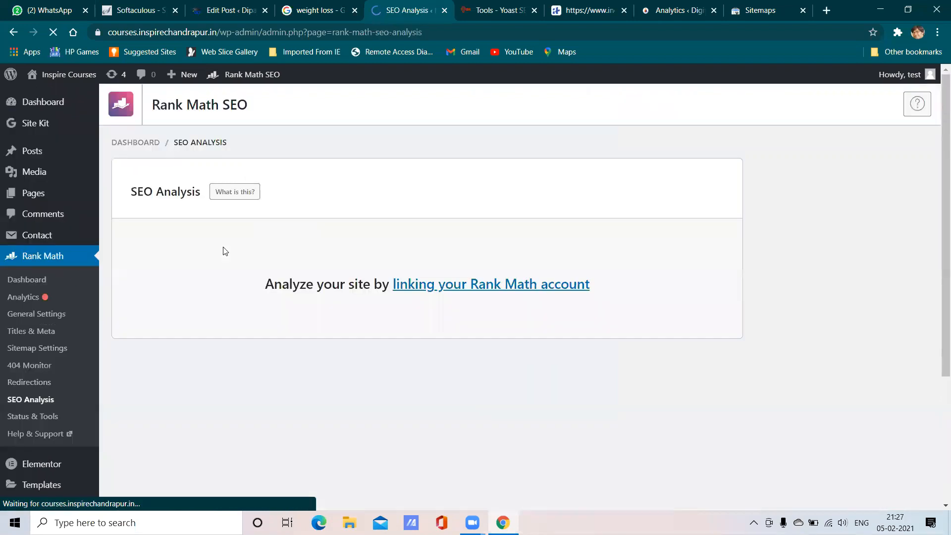
pyautogui.scroll(-3, 296, 243)
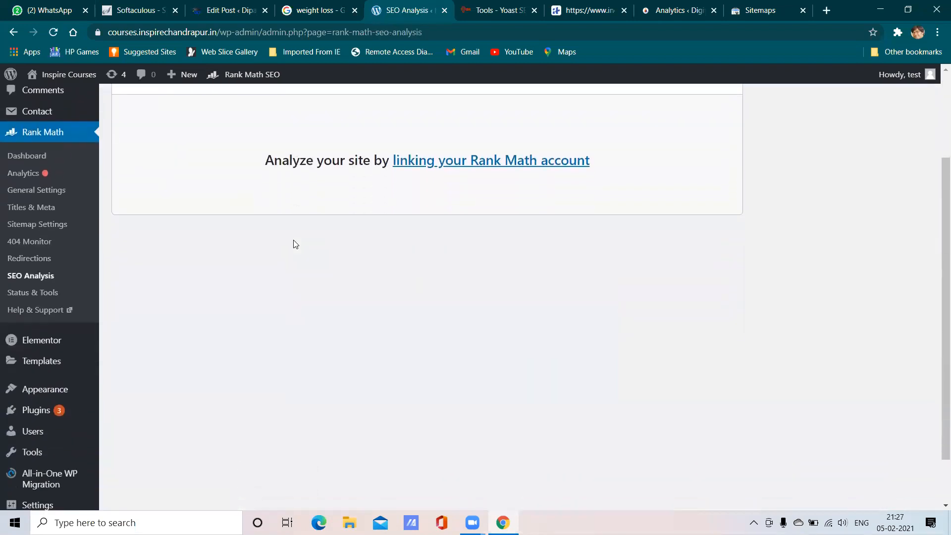
pyautogui.scroll(3, 296, 243)
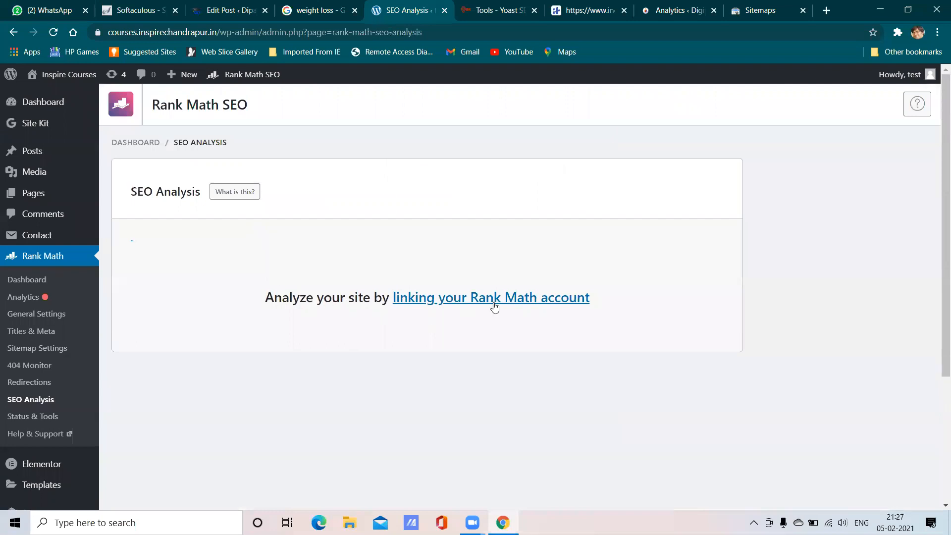
pyautogui.click(462, 303)
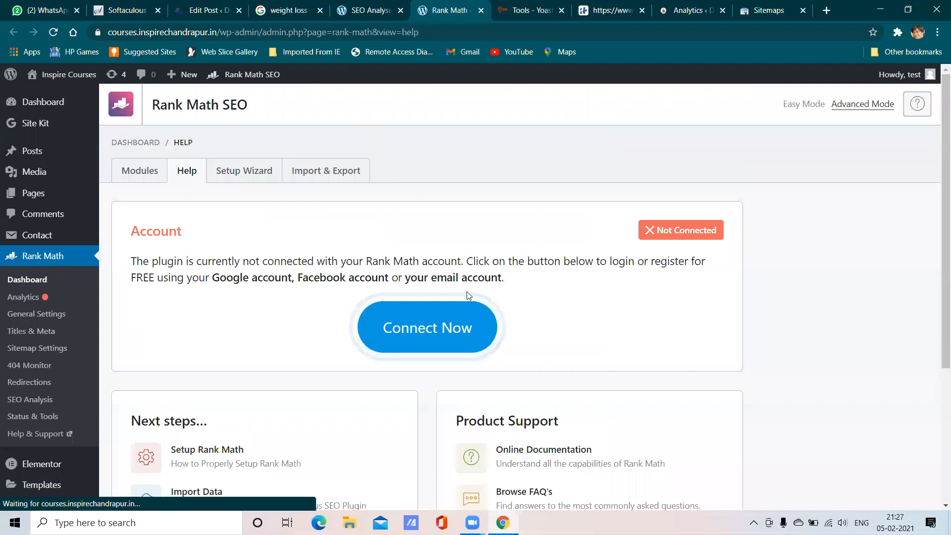
pyautogui.click(367, 15)
pyautogui.click(426, 4)
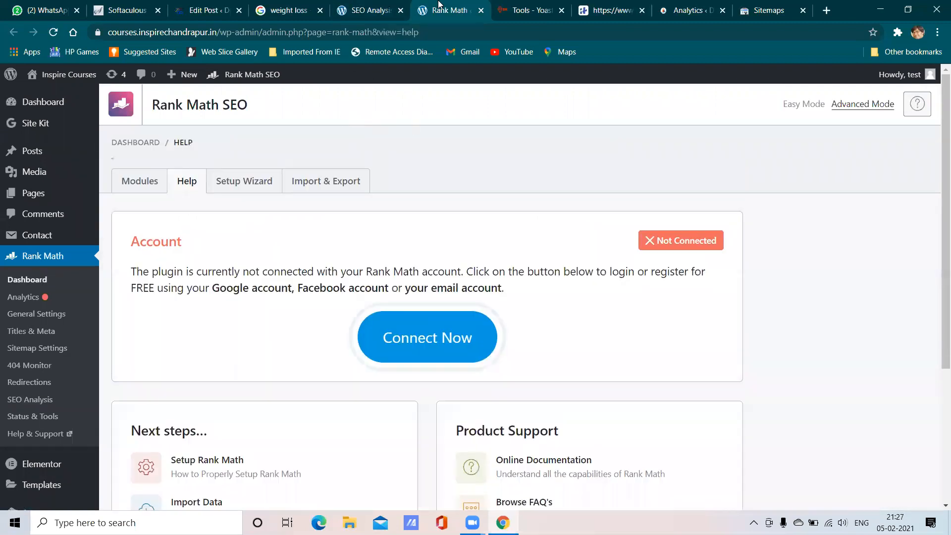
pyautogui.click(354, 10)
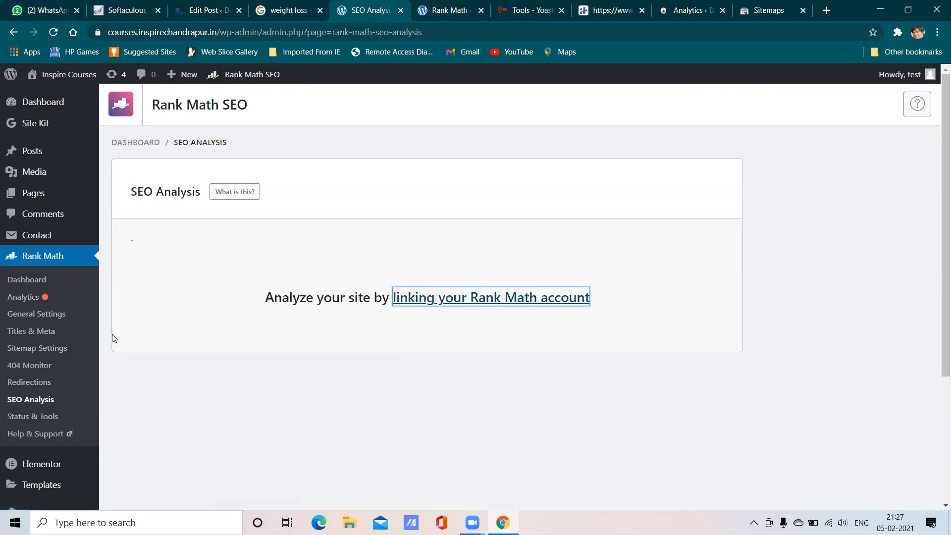
# - Open Rank Math's Status & Tools and review the version rollback and Beta Opt-in sections under Version Control
pyautogui.scroll(-1, 59, 397)
pyautogui.click(52, 362)
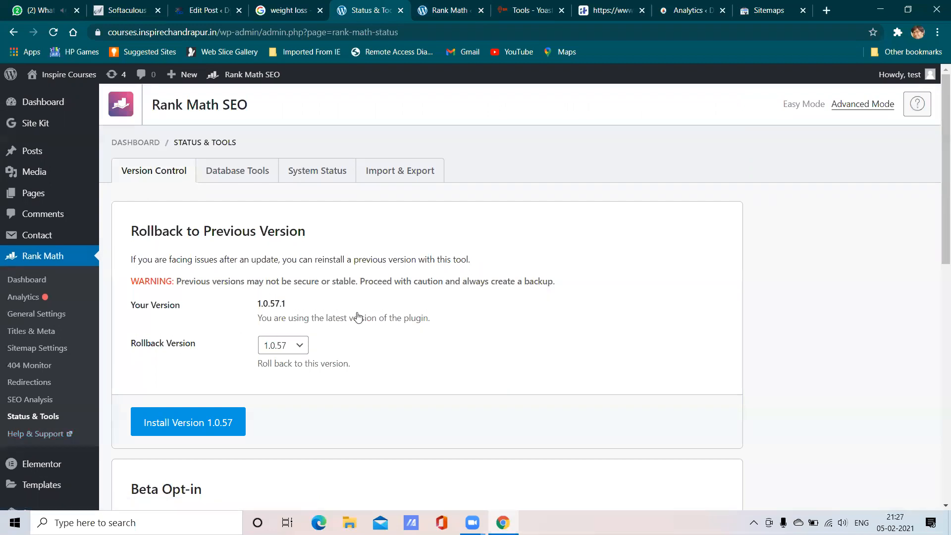
pyautogui.scroll(-2, 275, 311)
pyautogui.scroll(2, 373, 284)
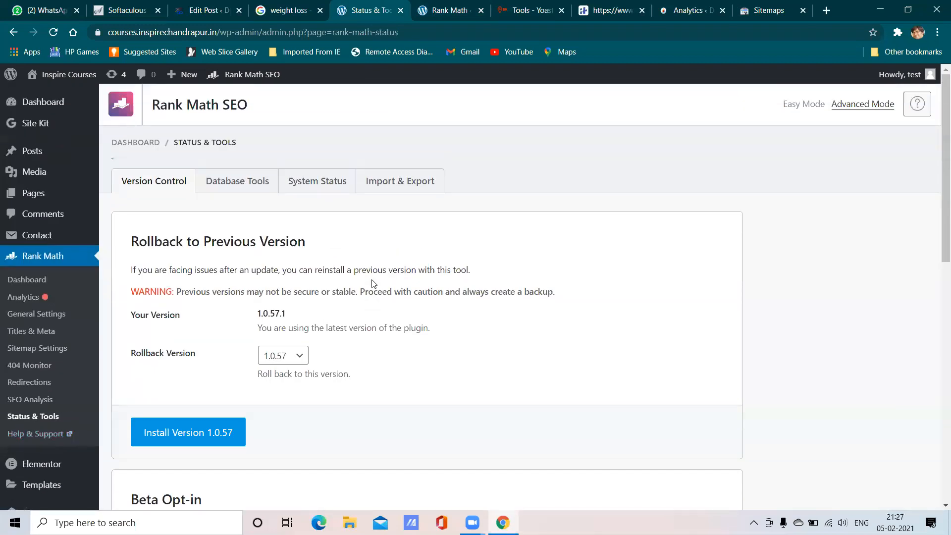
pyautogui.scroll(-3, 372, 168)
pyautogui.scroll(2, 372, 283)
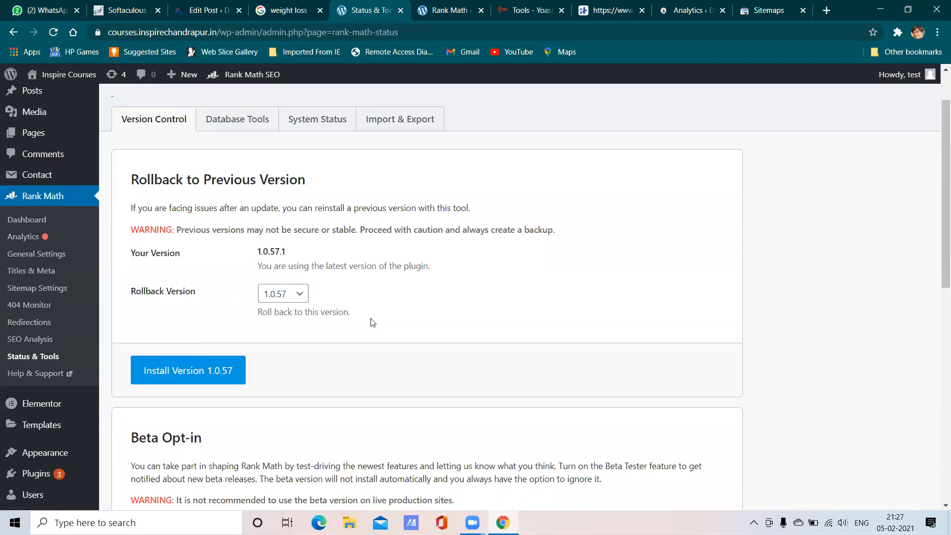
pyautogui.scroll(-4, 369, 320)
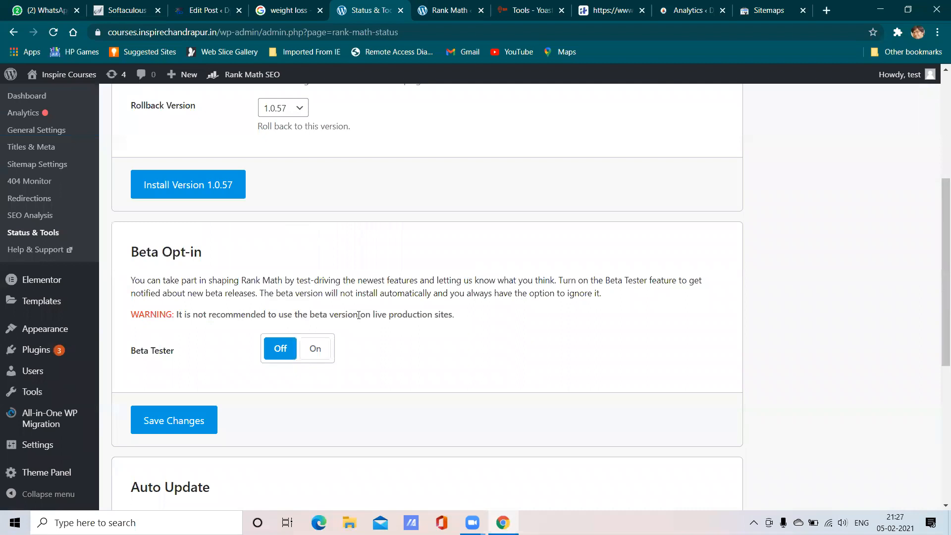
# - Open Rank Math's Help & Support link, view the SEO Suite Knowledge Base articles, and close that page to return to Status & Tools
pyautogui.scroll(5, 359, 315)
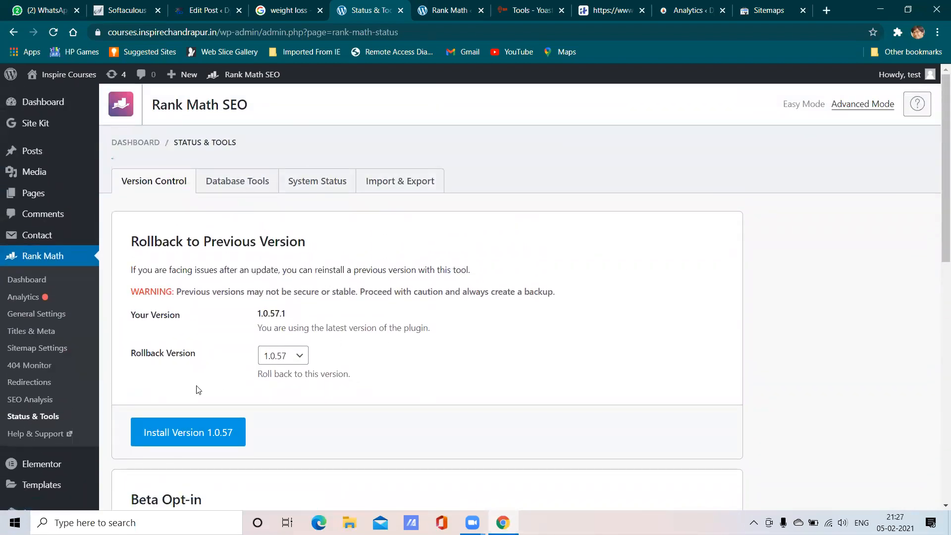
pyautogui.click(55, 433)
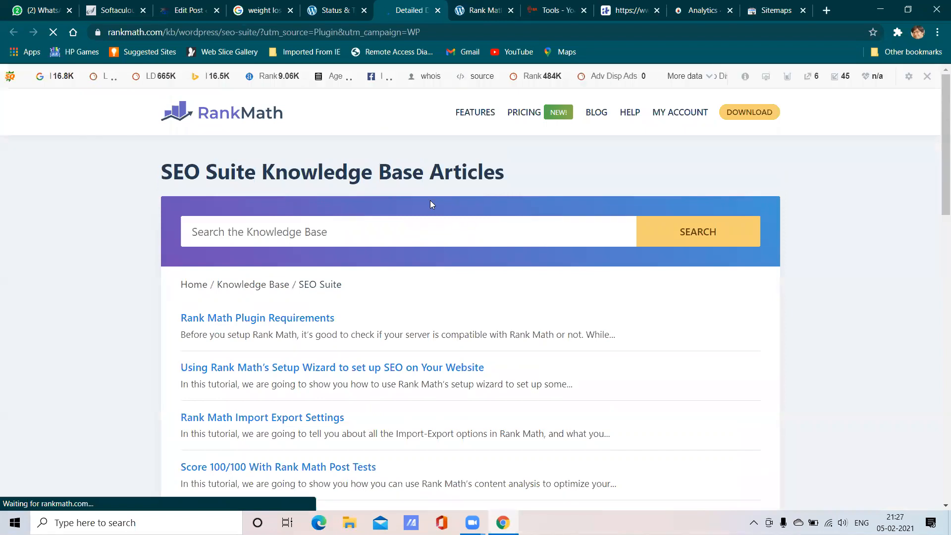
pyautogui.scroll(-4, 430, 200)
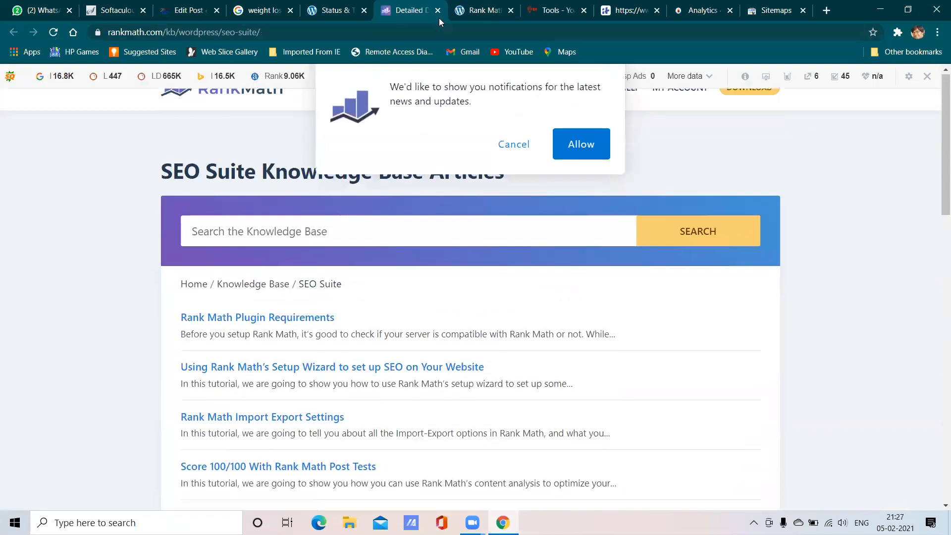
pyautogui.click(438, 11)
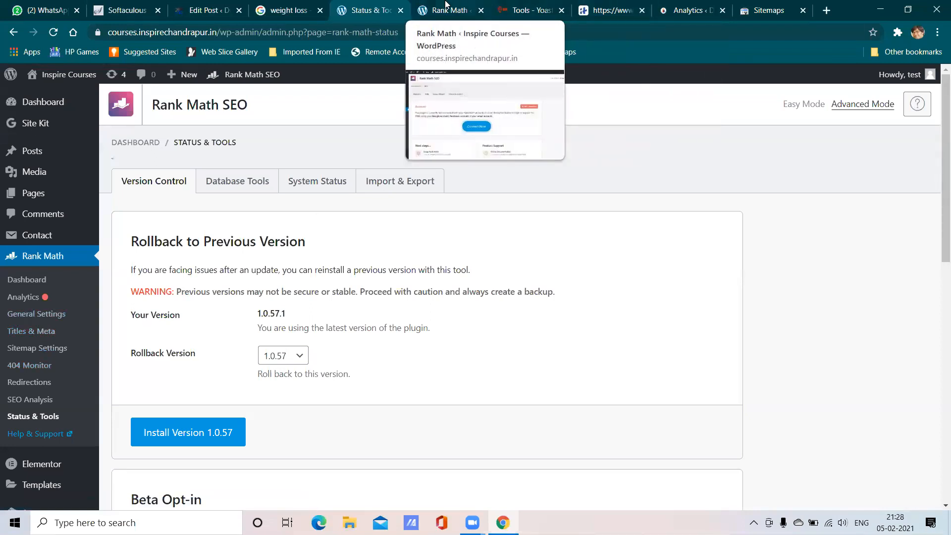
pyautogui.click(427, 7)
pyautogui.click(379, 5)
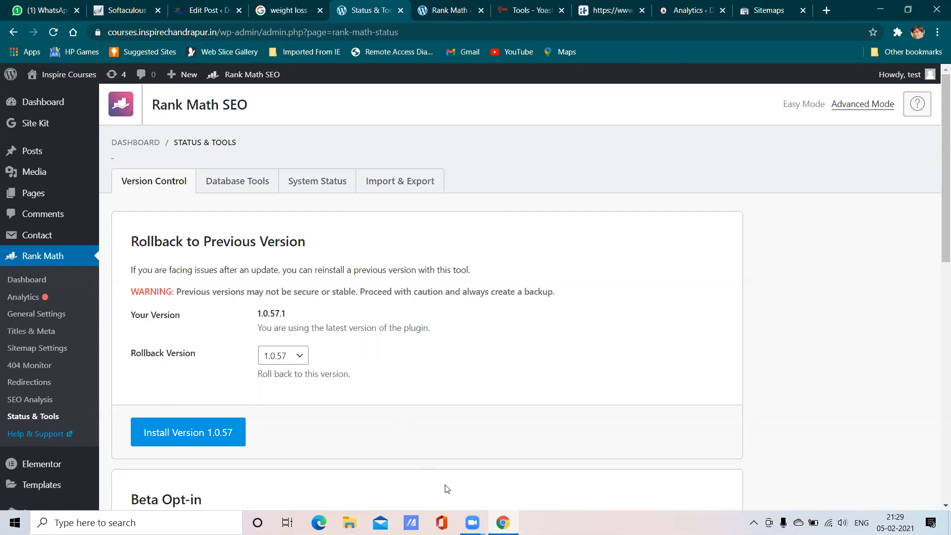
pyautogui.click(408, 411)
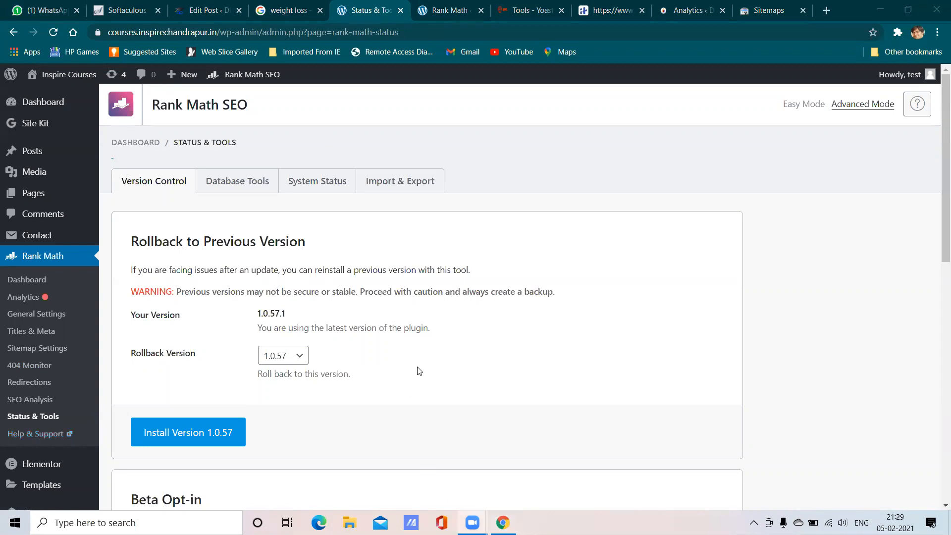